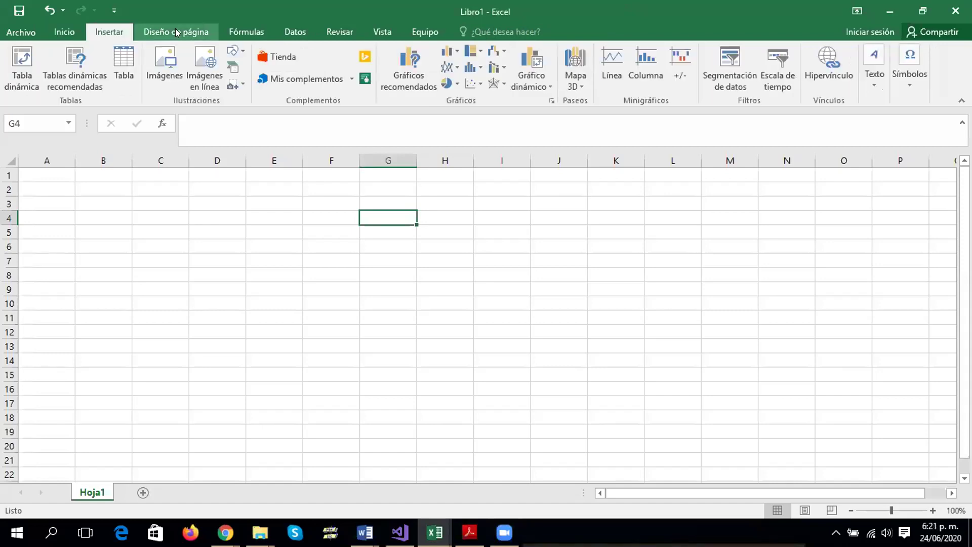
Switch the ribbon from Diseño de página back to the Inicio formatting commands
{"action": "left_click", "coordinate": [196, 30]}
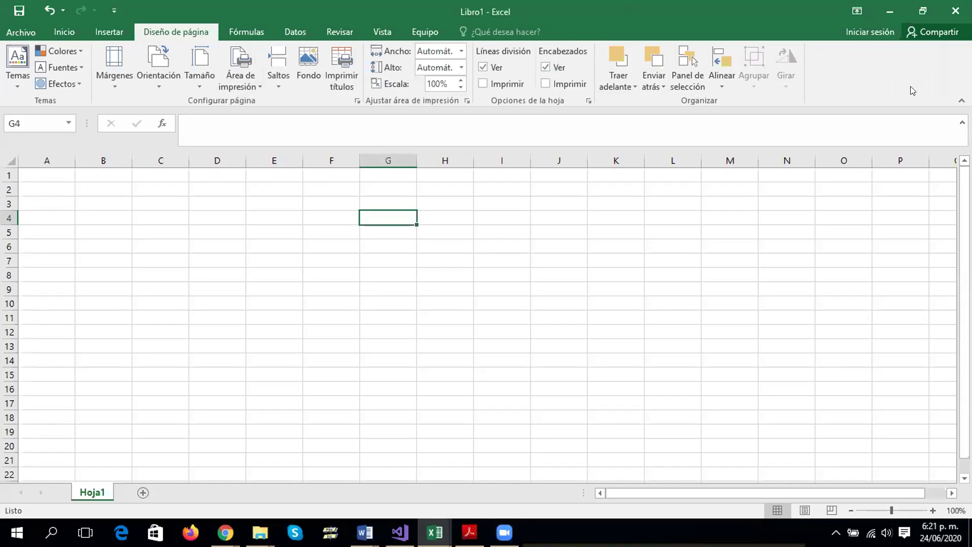
{"action": "left_click", "coordinate": [50, 30]}
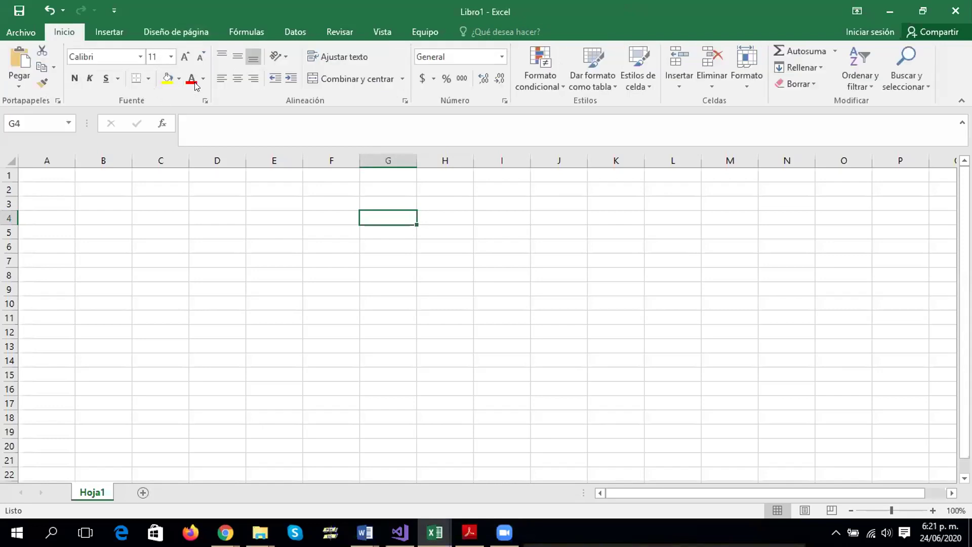
{"action": "left_click", "coordinate": [505, 102]}
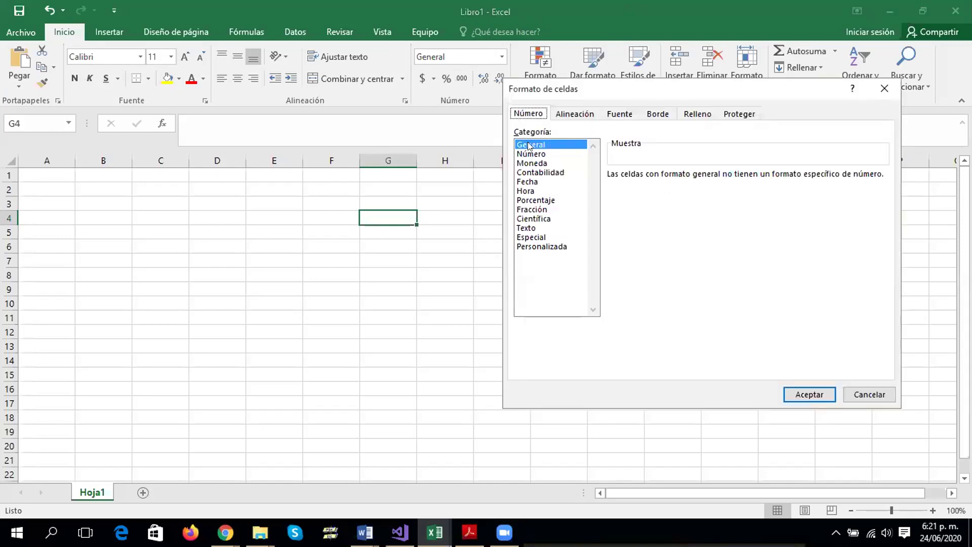
{"action": "left_click", "coordinate": [537, 153]}
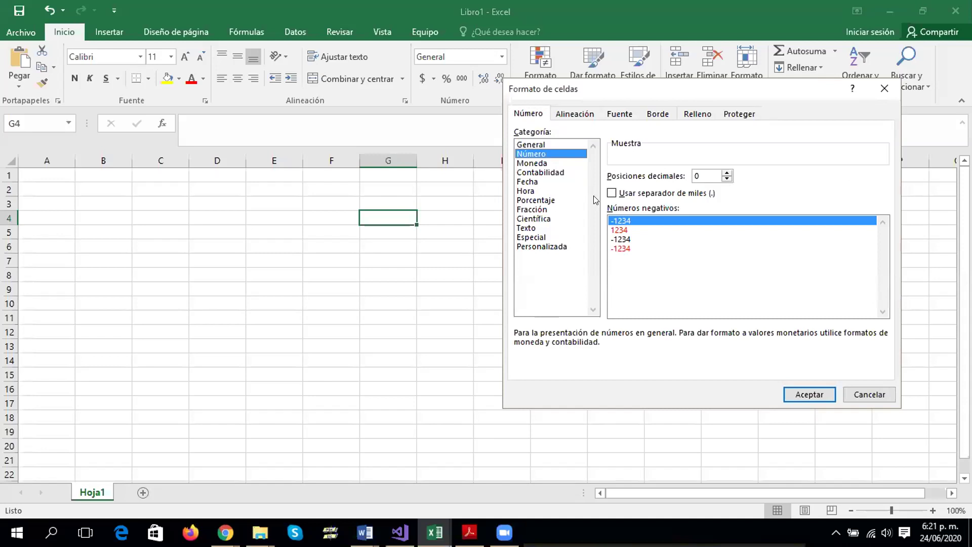
{"action": "left_click", "coordinate": [551, 164]}
{"action": "left_click", "coordinate": [551, 173]}
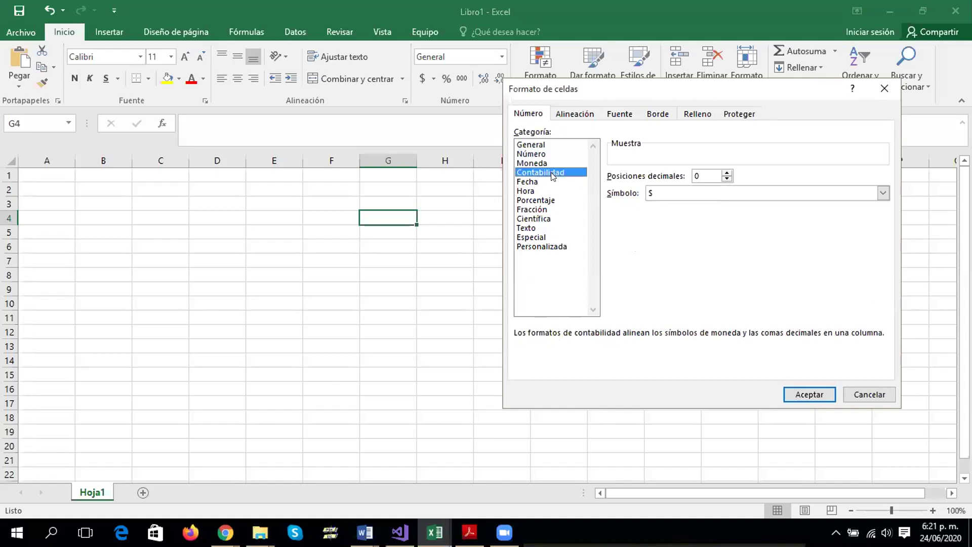
{"action": "left_click", "coordinate": [555, 184]}
{"action": "key", "text": "Down"}
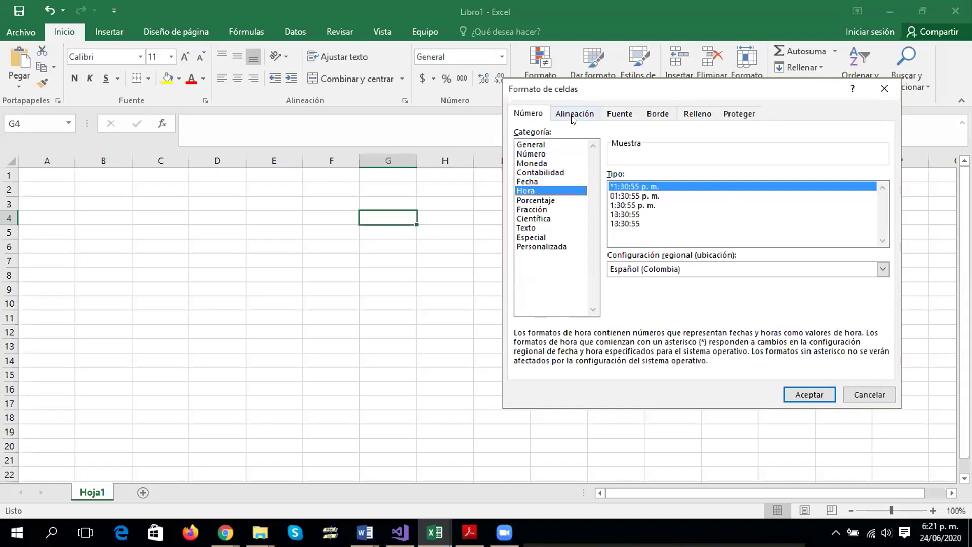
{"action": "left_click", "coordinate": [574, 119]}
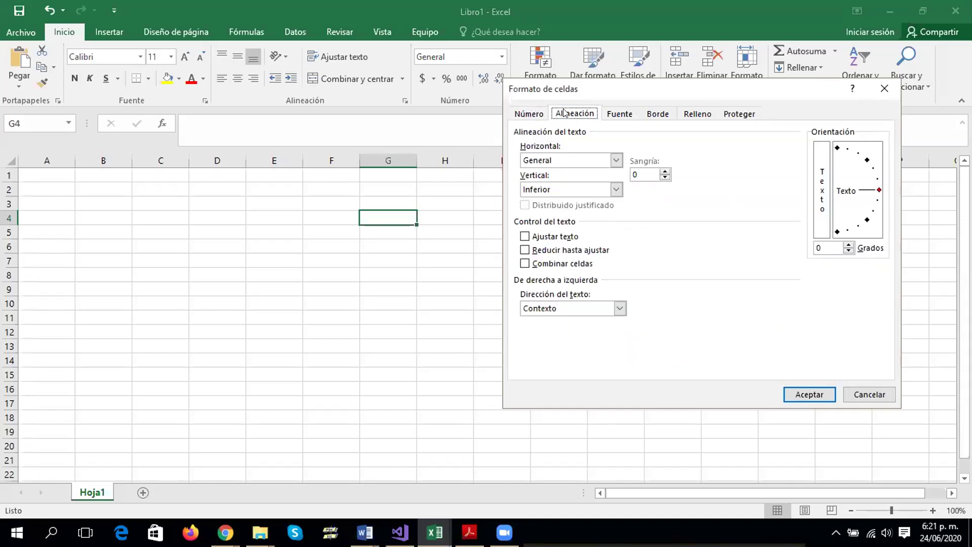
{"action": "left_click", "coordinate": [611, 119]}
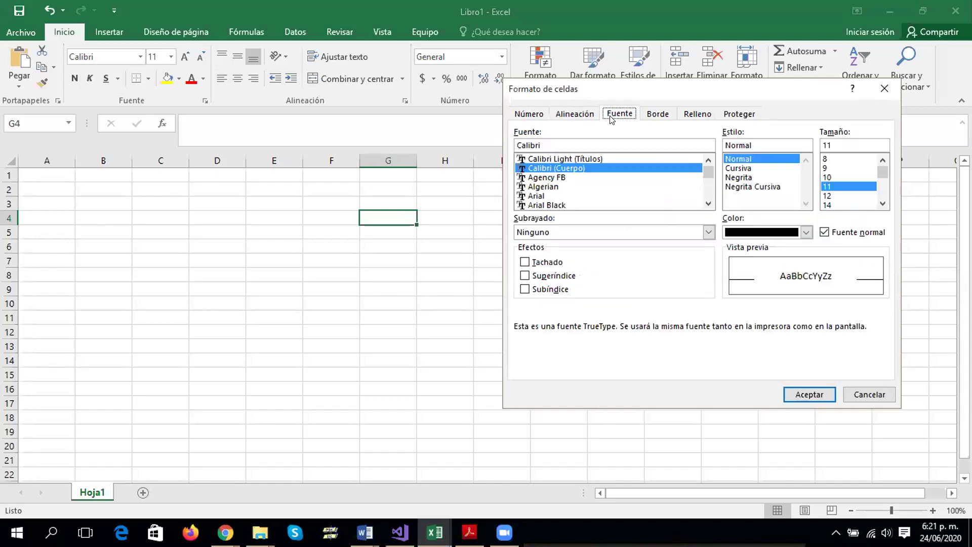
{"action": "left_click", "coordinate": [656, 112]}
{"action": "left_click", "coordinate": [681, 117]}
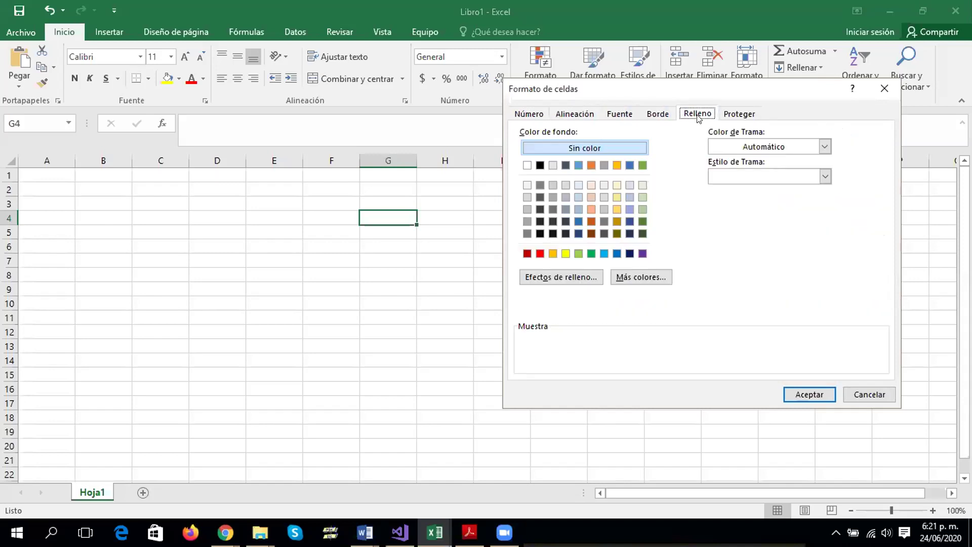
{"action": "left_click", "coordinate": [862, 394]}
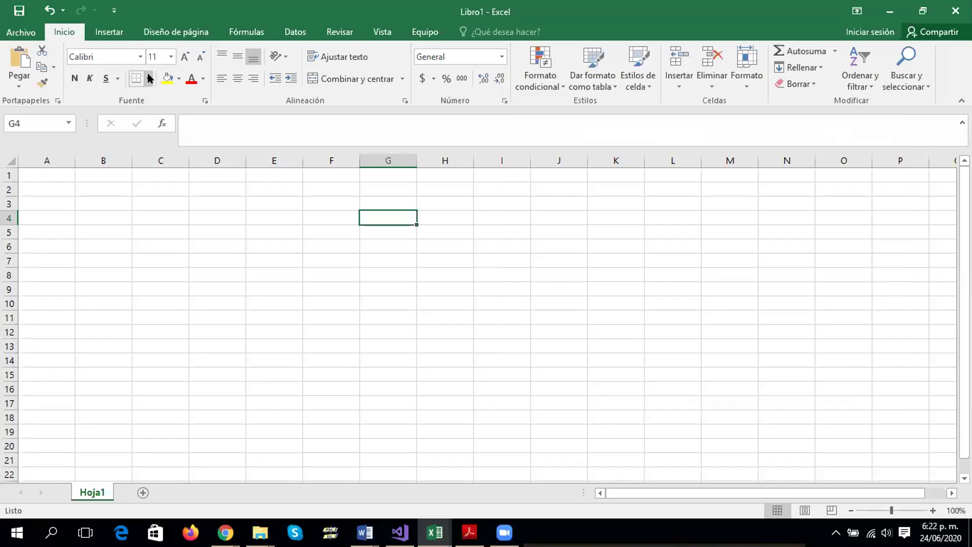
Browse the border and font lists without applying anything, selecting E3:F3 in between
{"action": "left_click", "coordinate": [150, 78]}
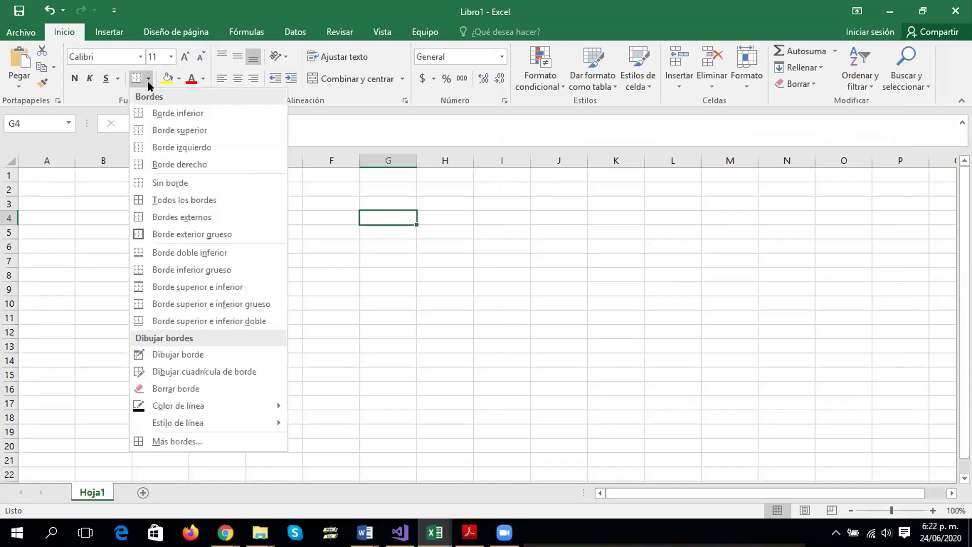
{"action": "left_click", "coordinate": [302, 197]}
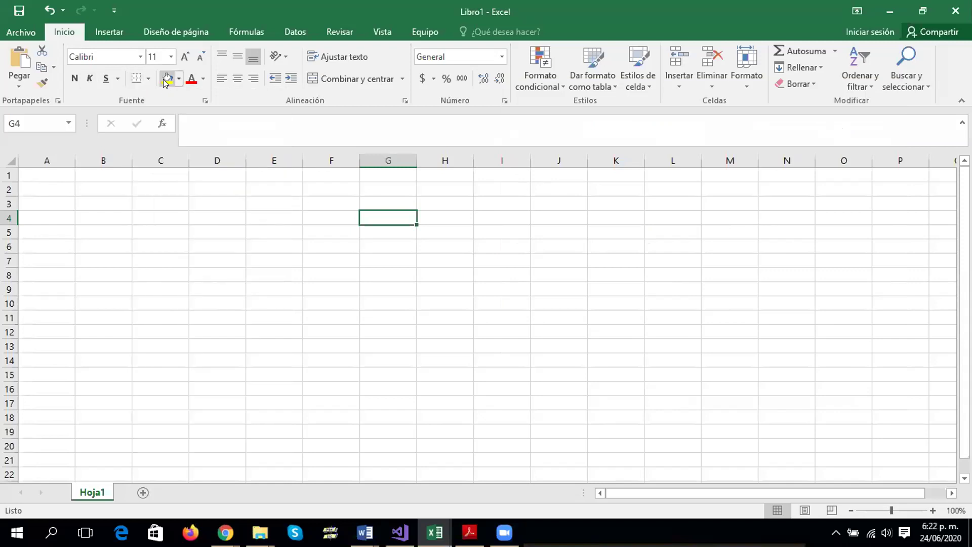
{"action": "left_click_drag", "start_coordinate": [254, 201], "coordinate": [341, 202]}
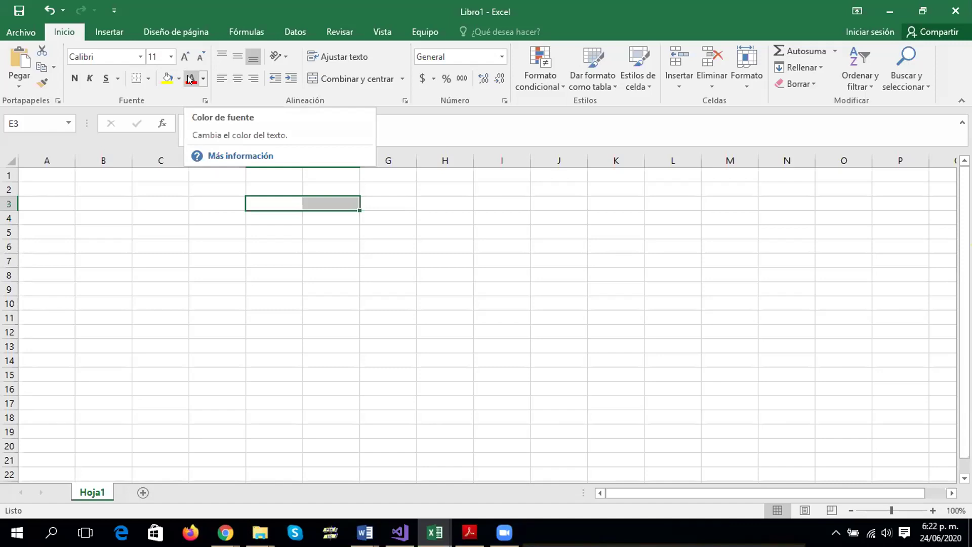
{"action": "left_click", "coordinate": [140, 58]}
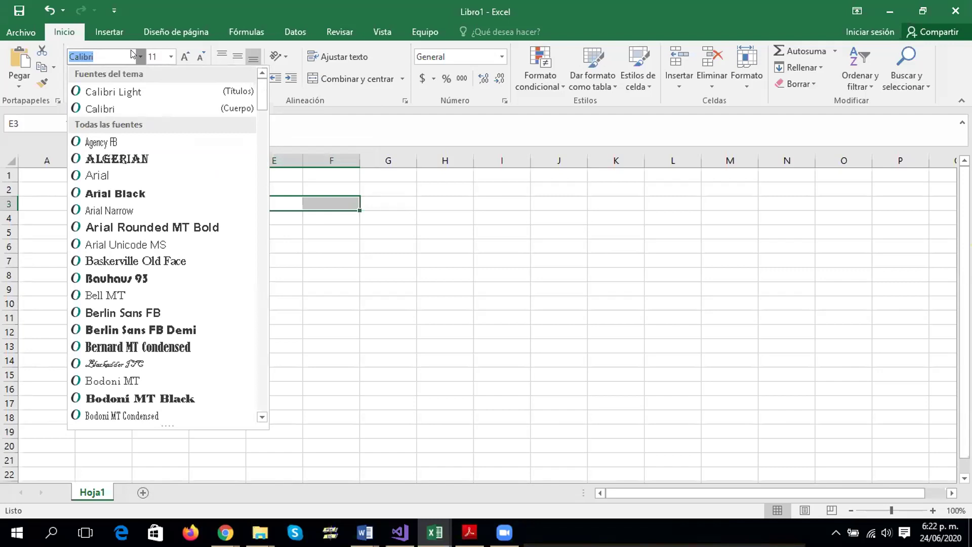
{"action": "left_click", "coordinate": [116, 27]}
Show the Insertar and then Diseño de página commands, and select cell B2
{"action": "left_click", "coordinate": [115, 27]}
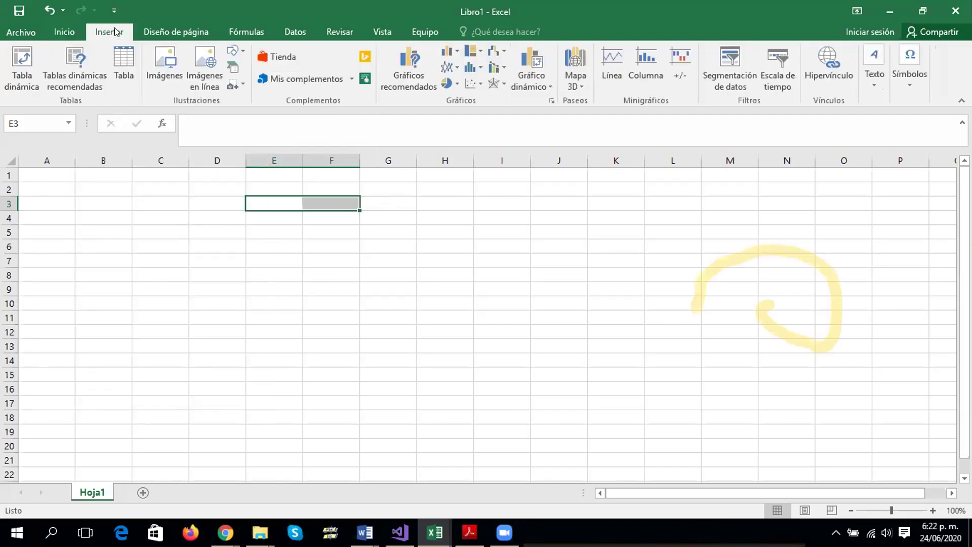
{"action": "left_click", "coordinate": [154, 31]}
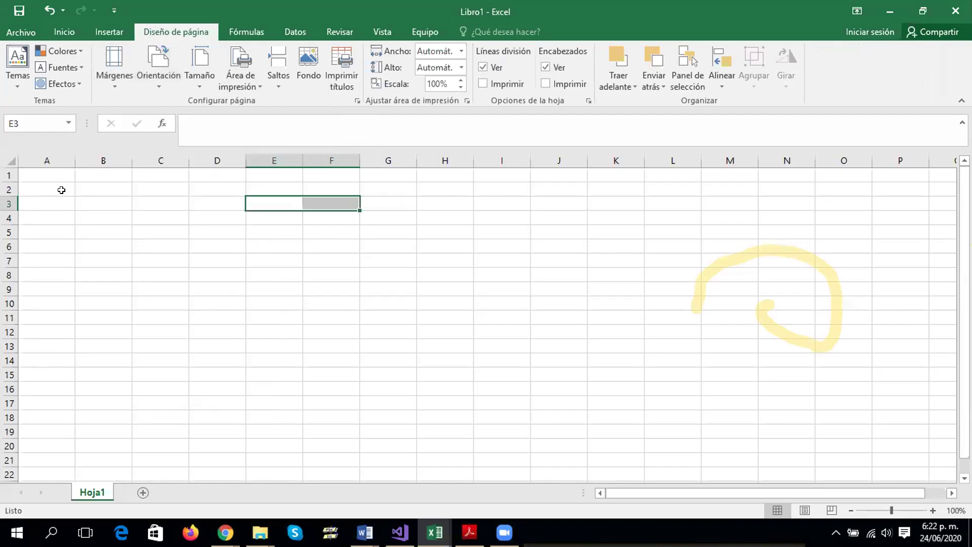
{"action": "left_click", "coordinate": [110, 191]}
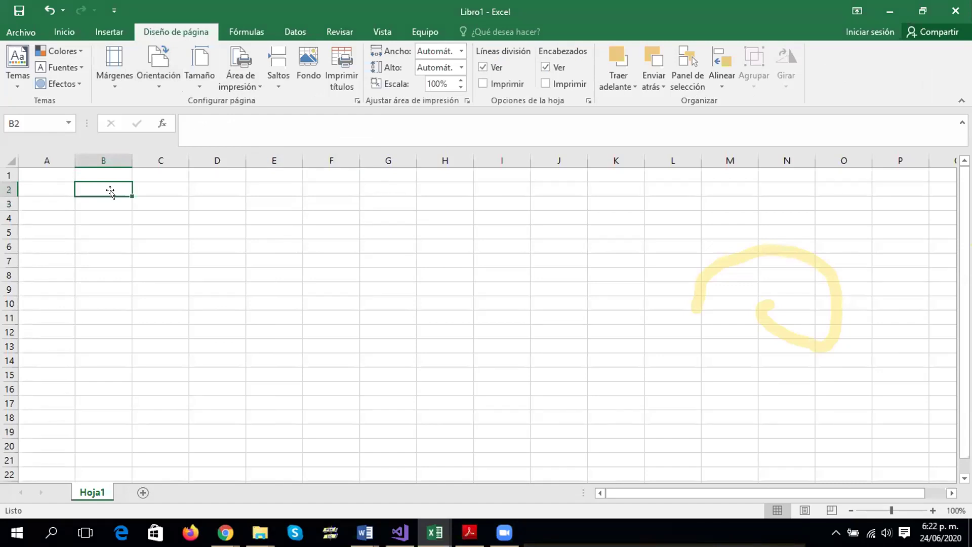
Enter 2 in B2 and 3 in C2, then start a formula with = in D2
{"action": "type", "text": "2"}
{"action": "key", "text": "Tab"}
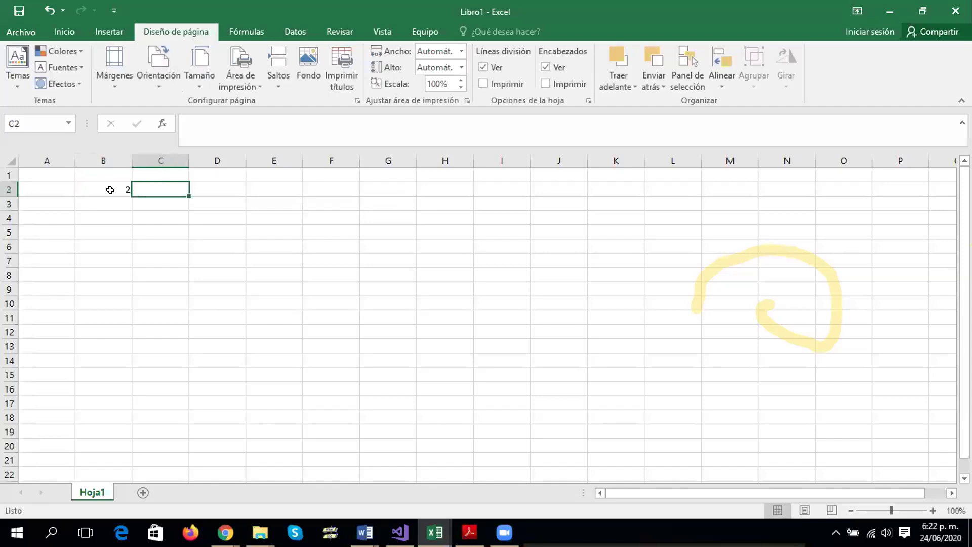
{"action": "type", "text": "3"}
{"action": "key", "text": "Tab"}
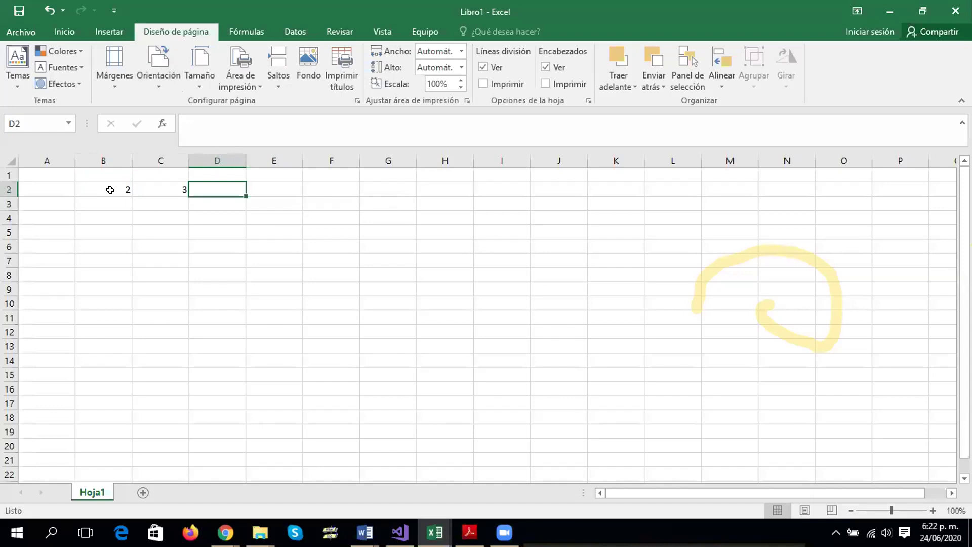
{"action": "type", "text": "="}
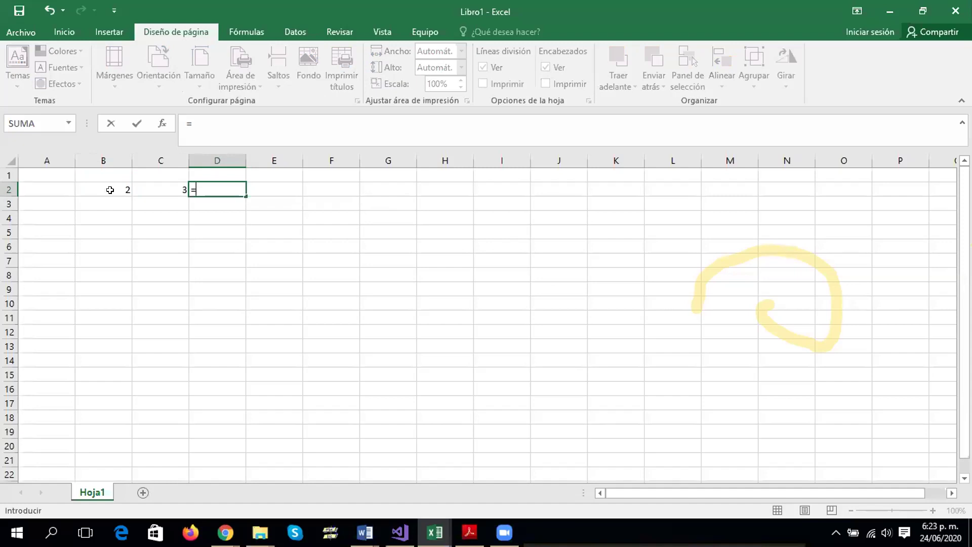
Build =B2+C2 in D2 showing 5, and drag the result up into D1
{"action": "left_click", "coordinate": [113, 187]}
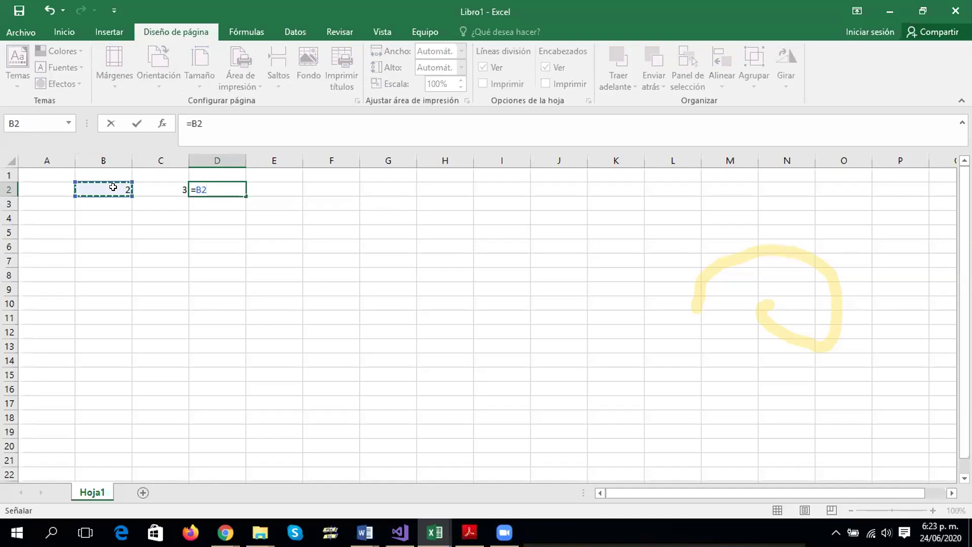
{"action": "type", "text": "+"}
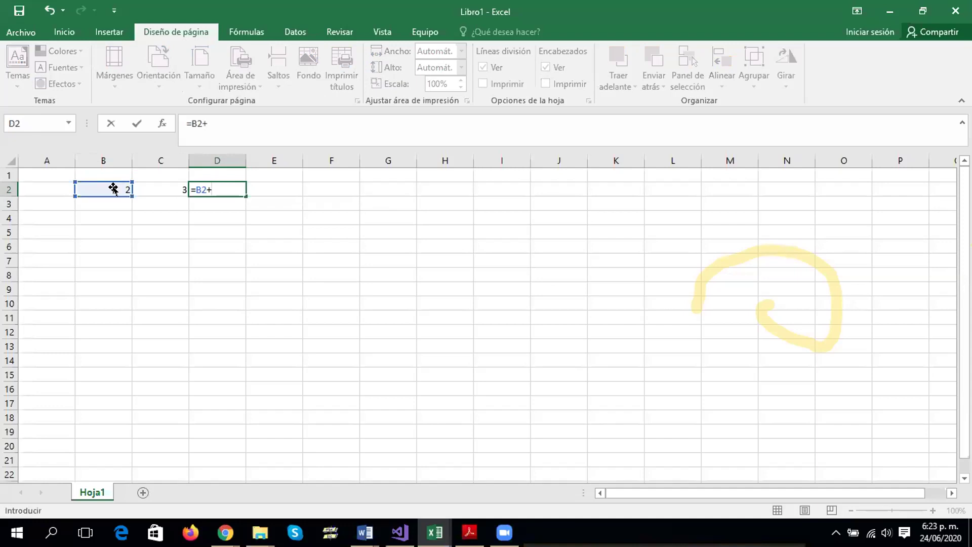
{"action": "left_click", "coordinate": [156, 188]}
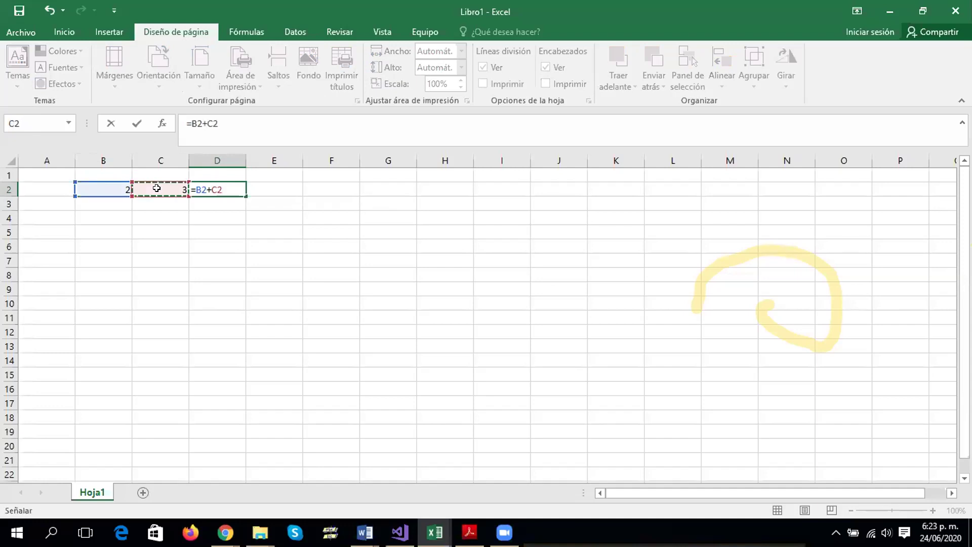
{"action": "key", "text": "Return"}
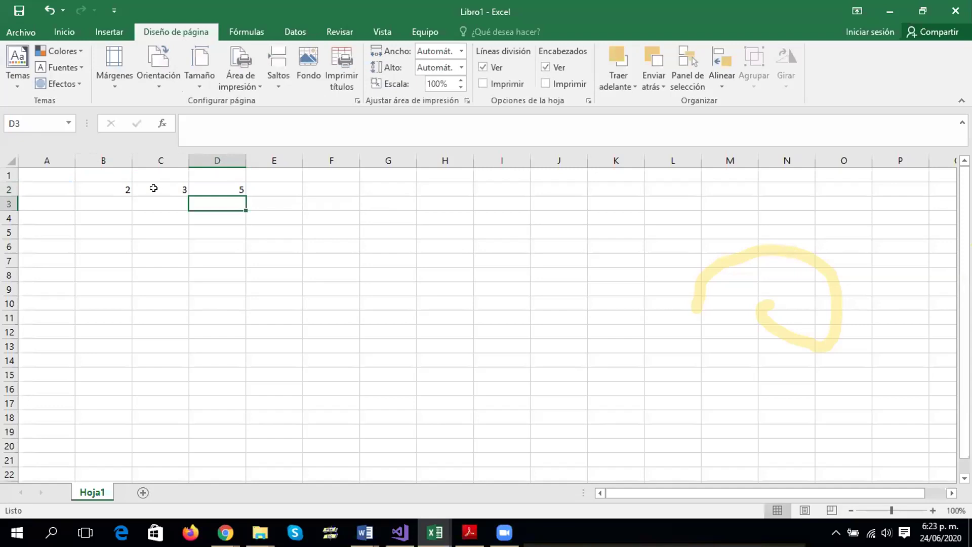
{"action": "left_click", "coordinate": [202, 187]}
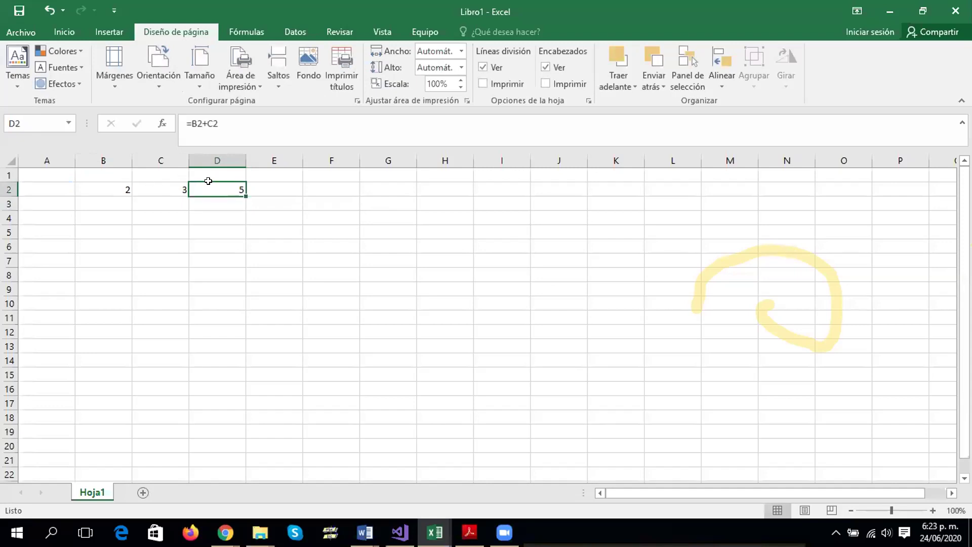
{"action": "left_click_drag", "start_coordinate": [213, 180], "coordinate": [219, 181]}
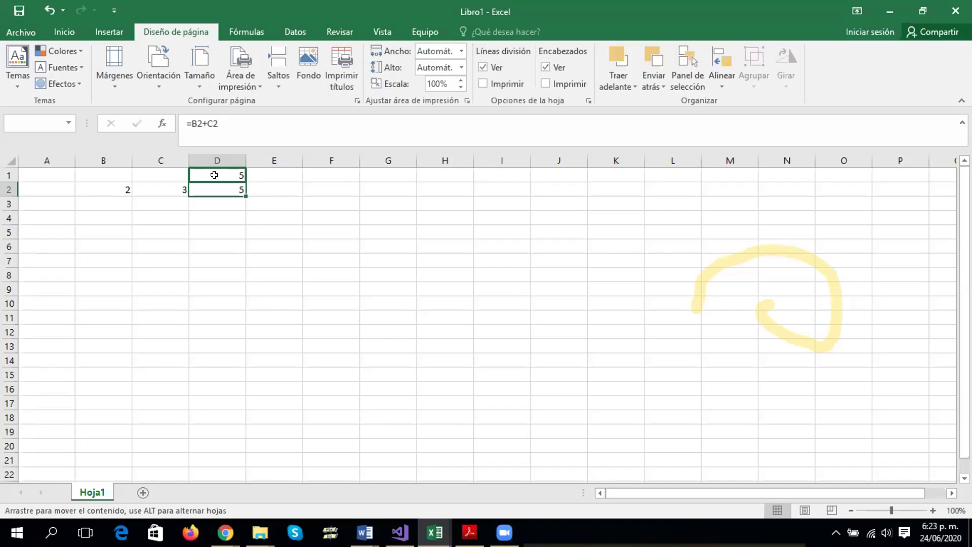
{"action": "left_click", "coordinate": [271, 175]}
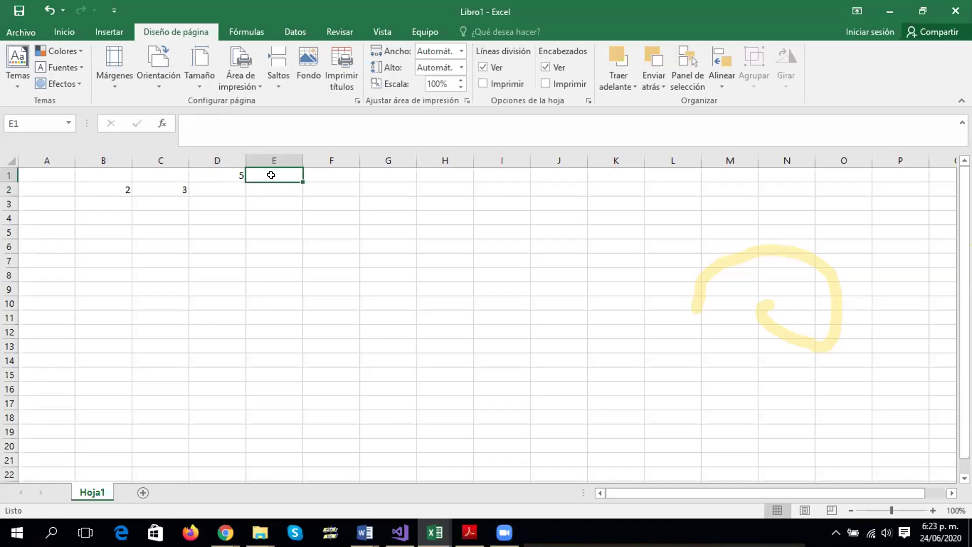
Select B2:C2 and apply Autosuma to place =SUMA(B2:C2) in D2
{"action": "left_click", "coordinate": [121, 188]}
{"action": "left_click_drag", "start_coordinate": [131, 189], "coordinate": [162, 189]}
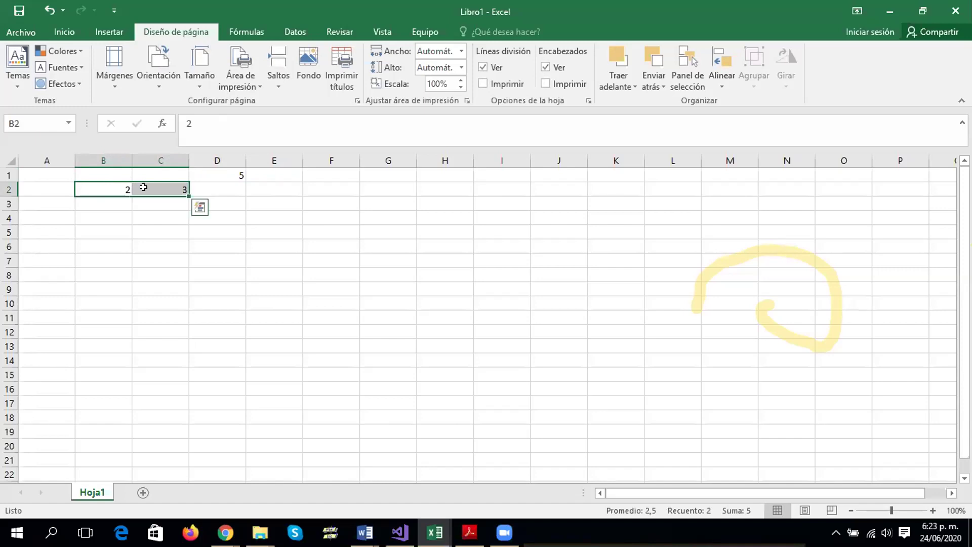
{"action": "left_click", "coordinate": [62, 33]}
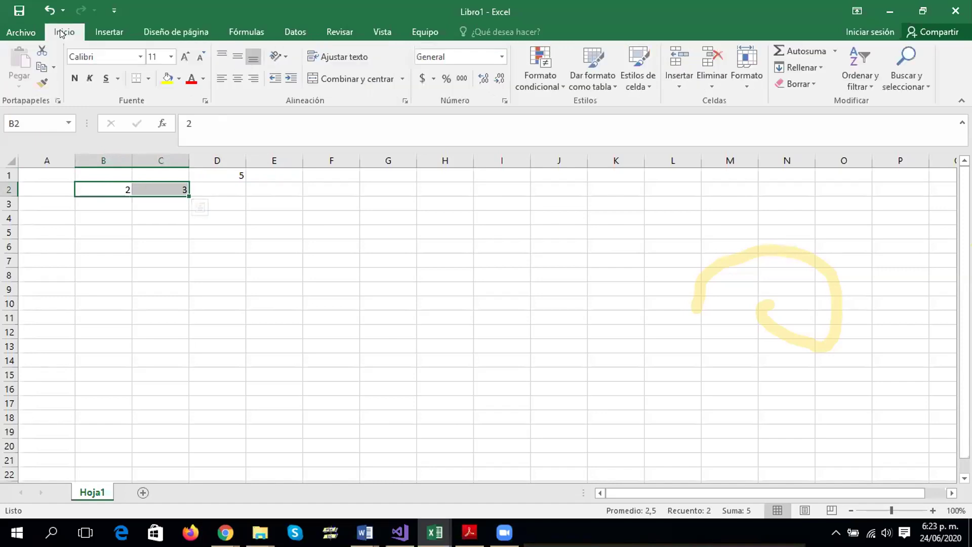
{"action": "left_click", "coordinate": [791, 50]}
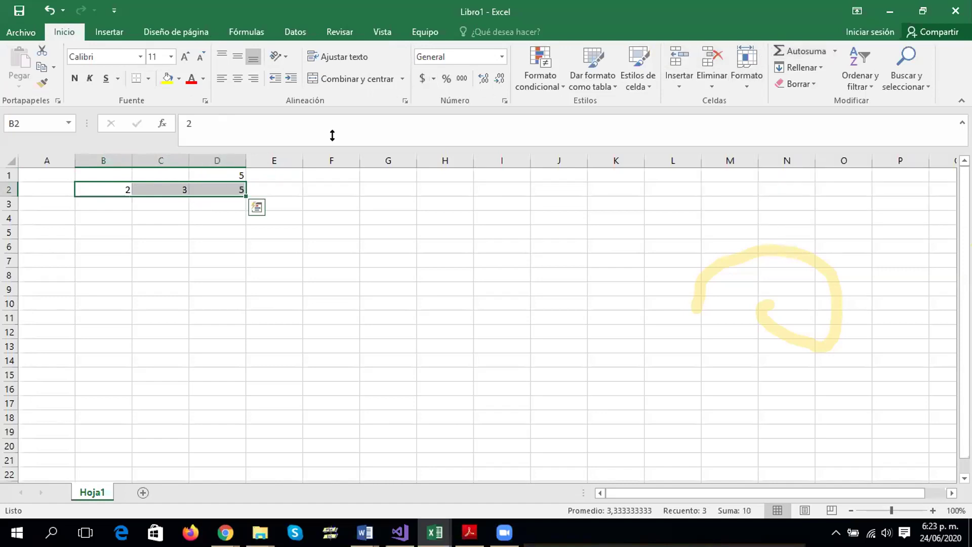
{"action": "left_click", "coordinate": [214, 185]}
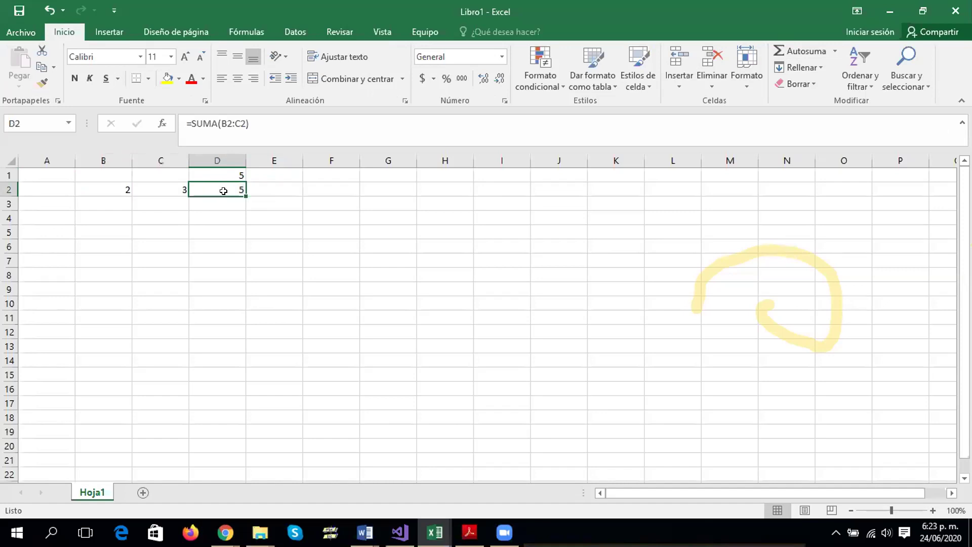
{"action": "left_click_drag", "start_coordinate": [119, 184], "coordinate": [166, 183]}
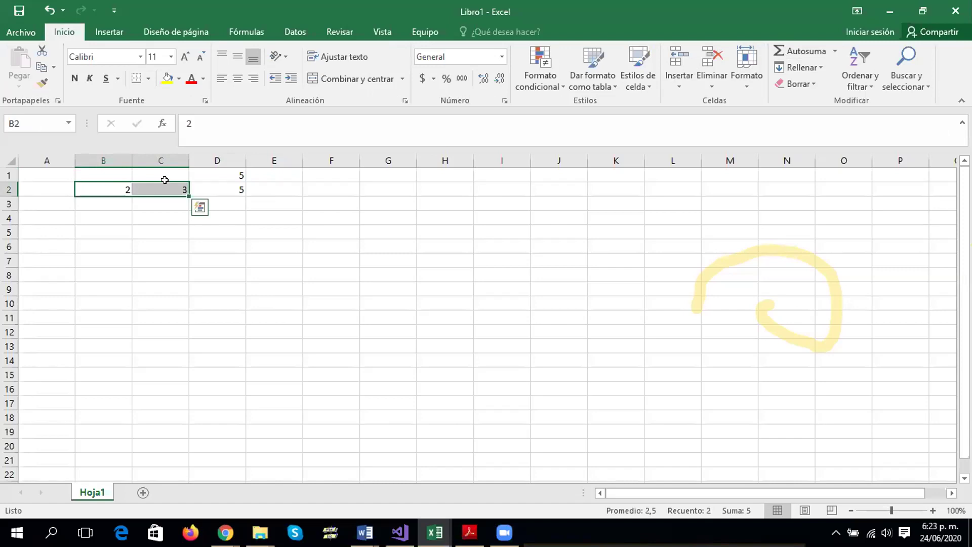
{"action": "left_click", "coordinate": [227, 199]}
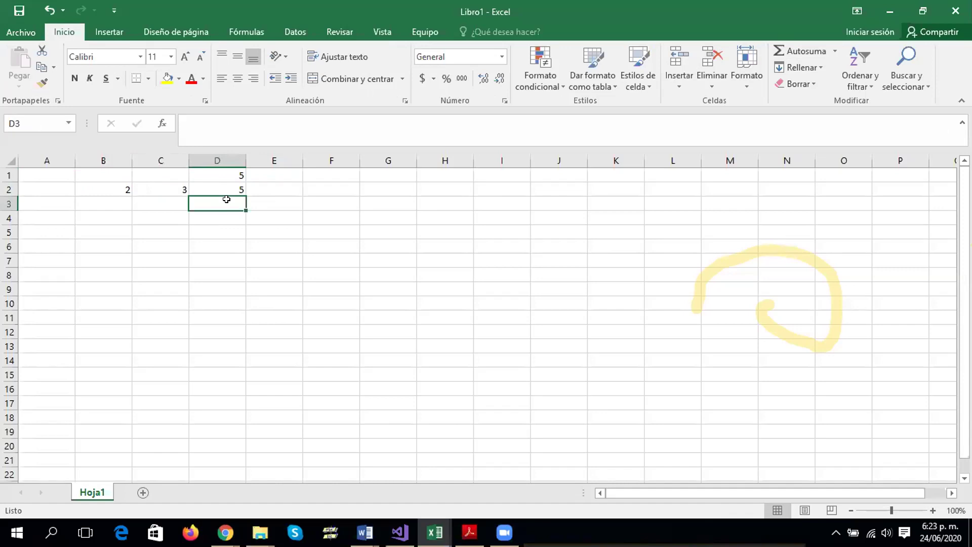
Enter =SUMA(B2;C2) in D3 so it also shows 5
{"action": "type", "text": "=S"}
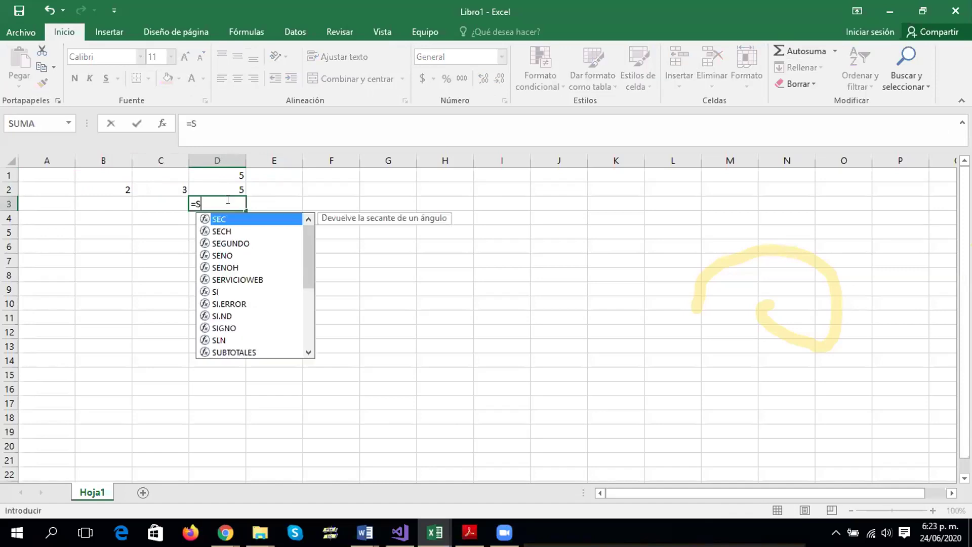
{"action": "type", "text": "UMA"}
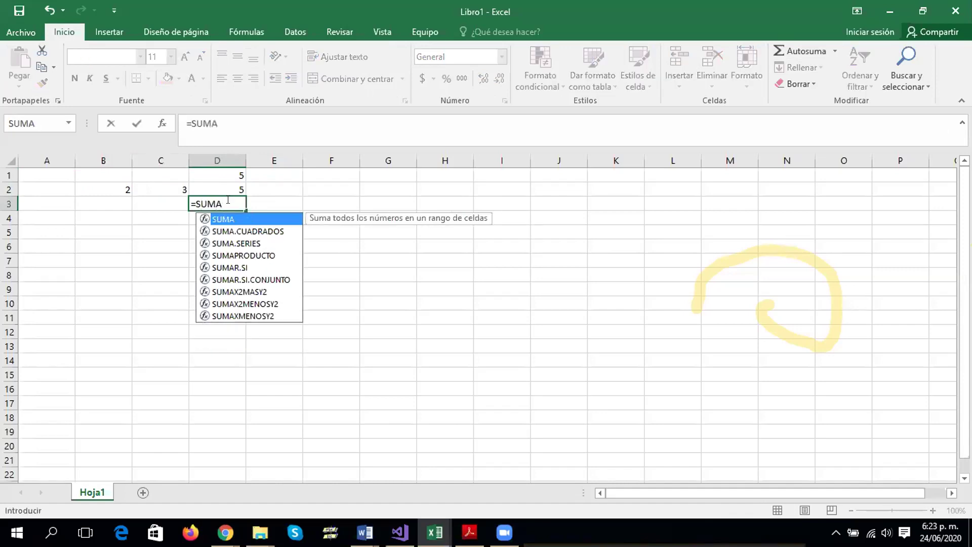
{"action": "type", "text": "("}
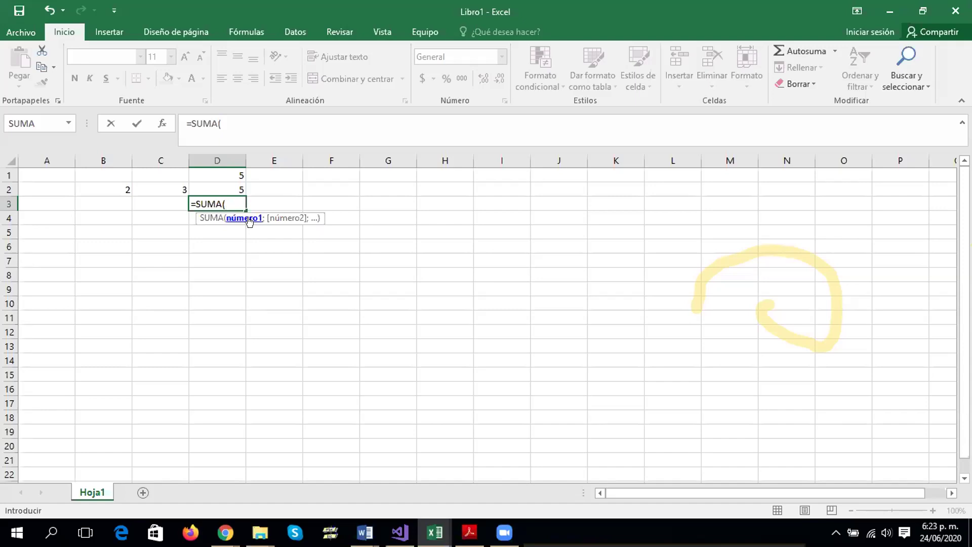
{"action": "left_click", "coordinate": [118, 189]}
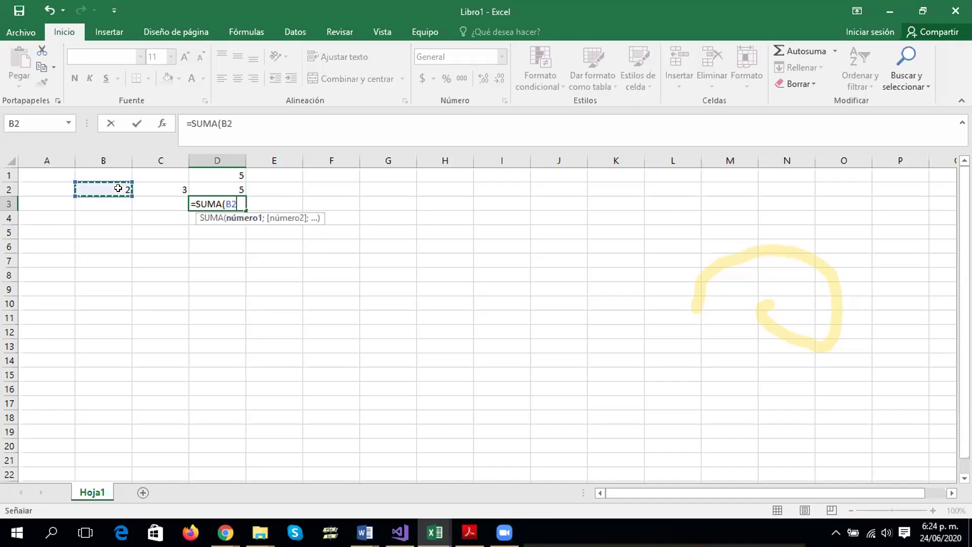
{"action": "type", "text": ";"}
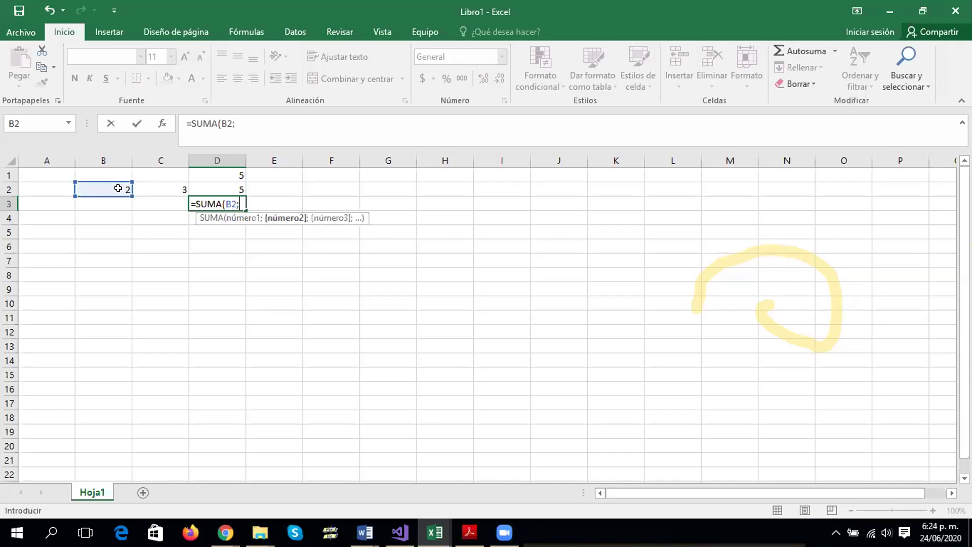
{"action": "left_click", "coordinate": [176, 190]}
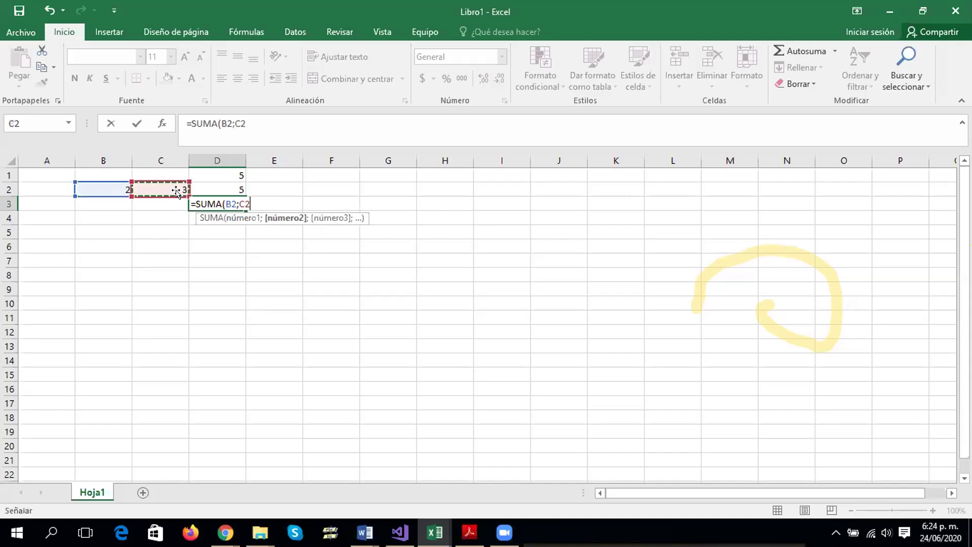
{"action": "type", "text": ")"}
{"action": "key", "text": "Return"}
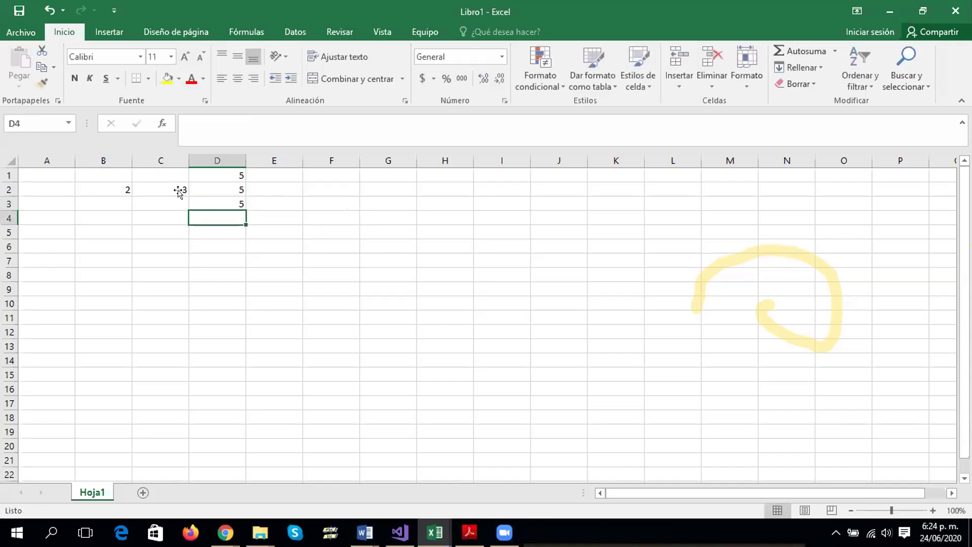
Select the three results in column D, then B2:C2, ending on cell E2
{"action": "left_click_drag", "start_coordinate": [234, 172], "coordinate": [233, 198]}
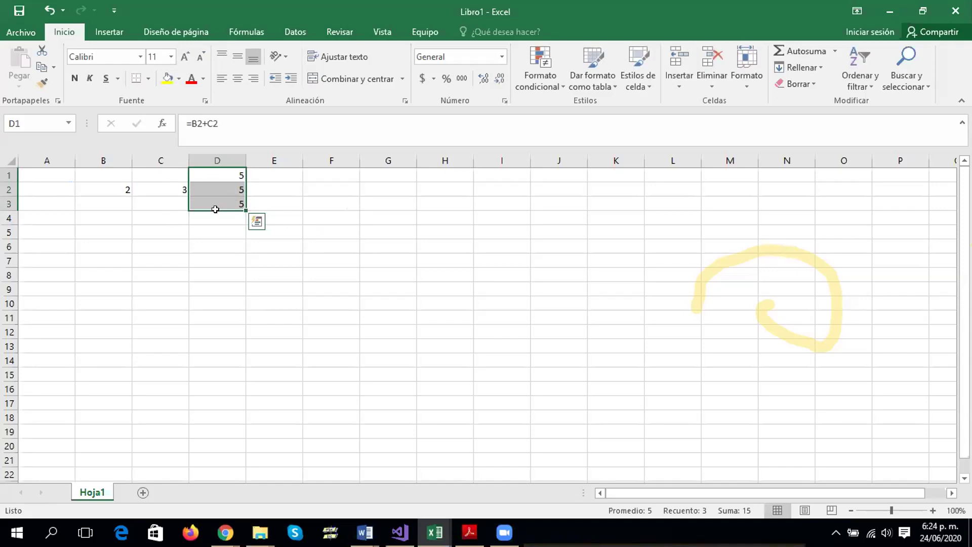
{"action": "left_click", "coordinate": [113, 226]}
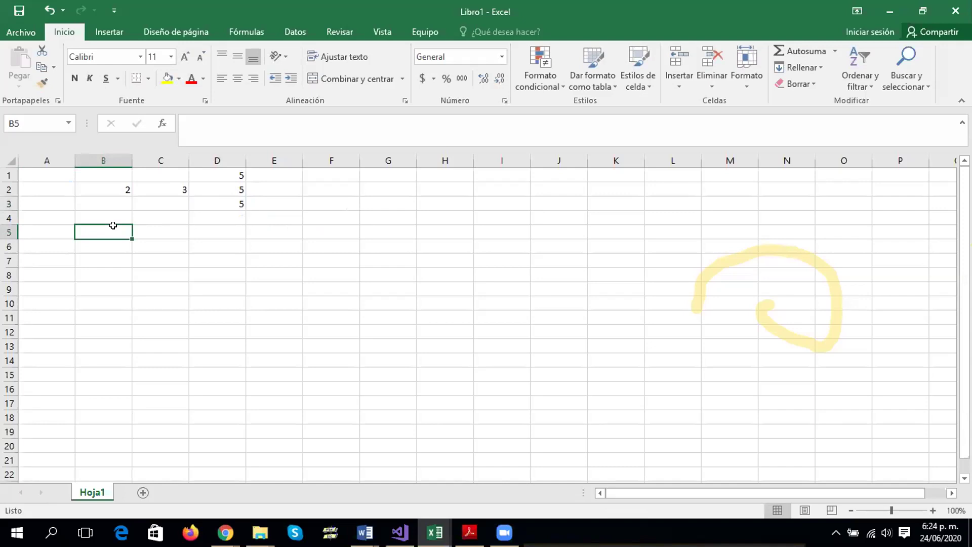
{"action": "left_click", "coordinate": [117, 187]}
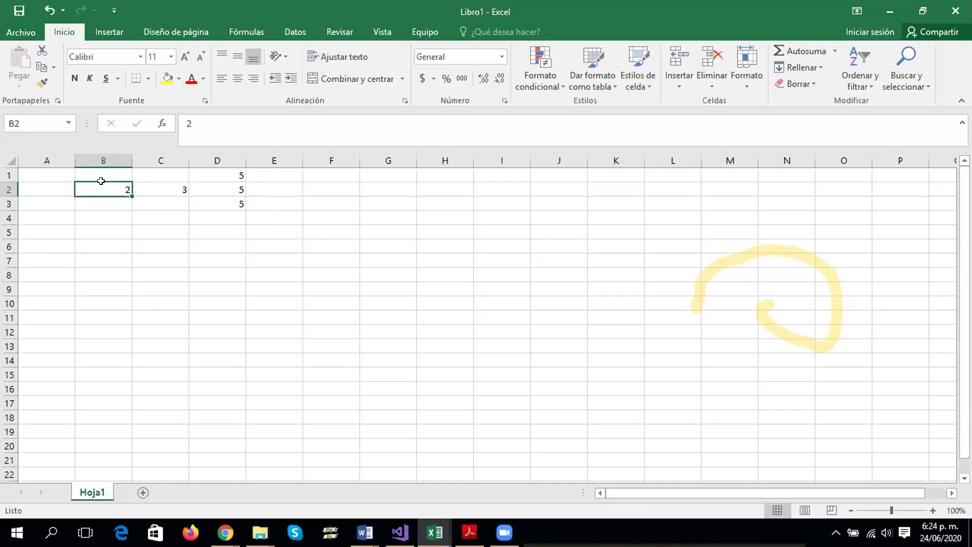
{"action": "left_click_drag", "start_coordinate": [101, 180], "coordinate": [167, 188]}
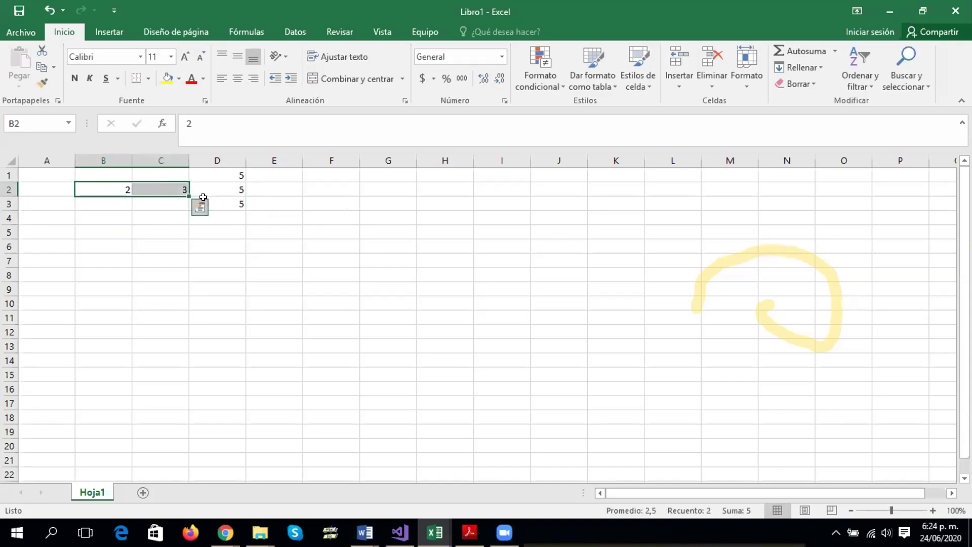
{"action": "left_click", "coordinate": [270, 183]}
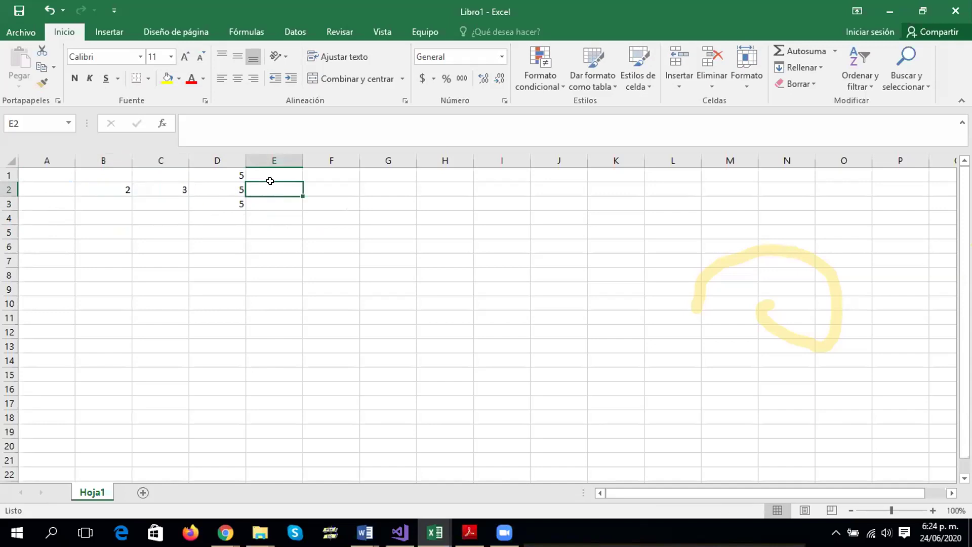
Enter =PROMEDIO(B2;C2) in E2, which returns 2,5
{"action": "type", "text": "="}
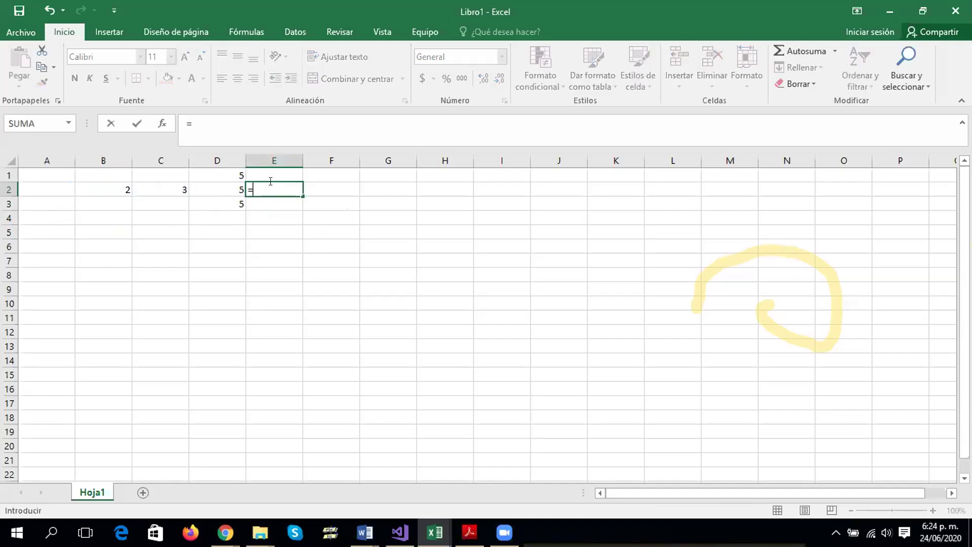
{"action": "type", "text": "PROMEDIO("}
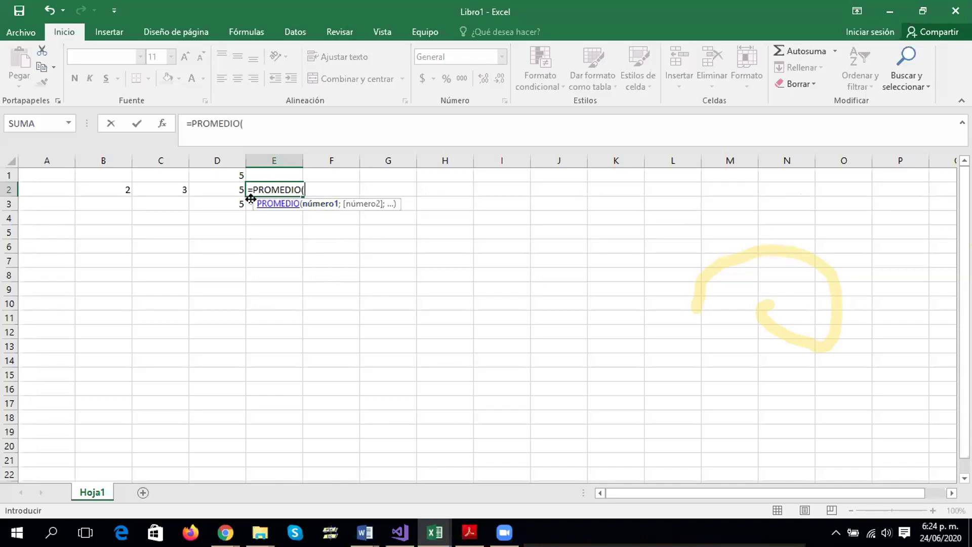
{"action": "left_click", "coordinate": [111, 187]}
{"action": "type", "text": ";"}
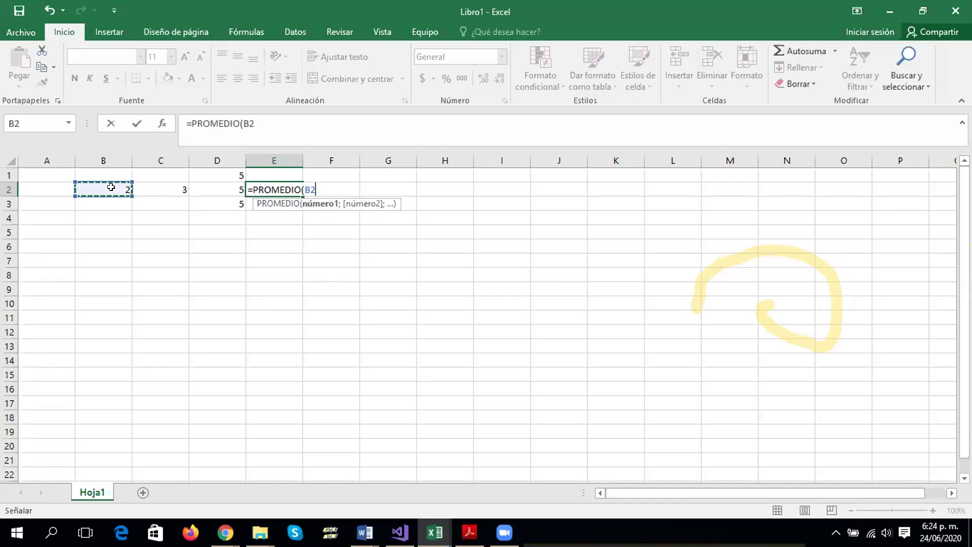
{"action": "left_click", "coordinate": [174, 187]}
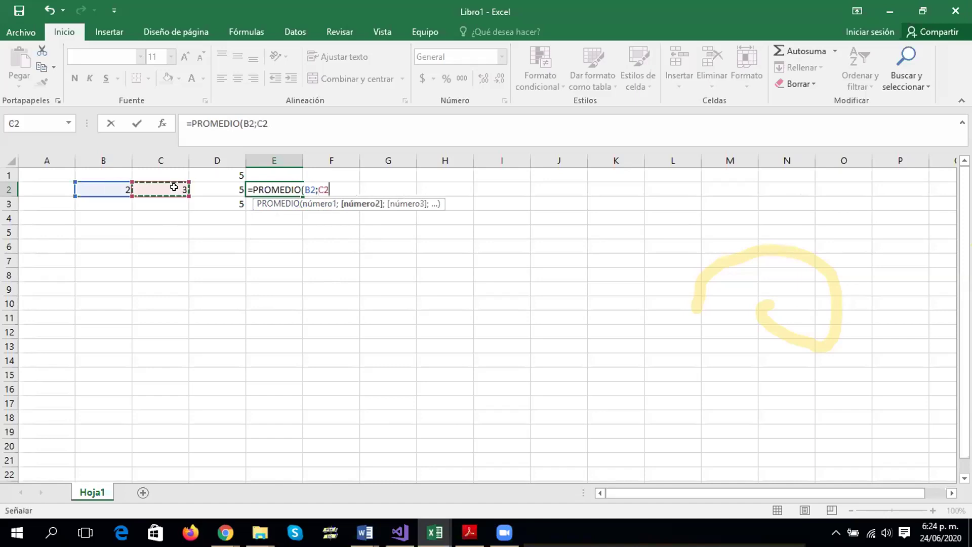
{"action": "type", "text": ")"}
{"action": "key", "text": "Return"}
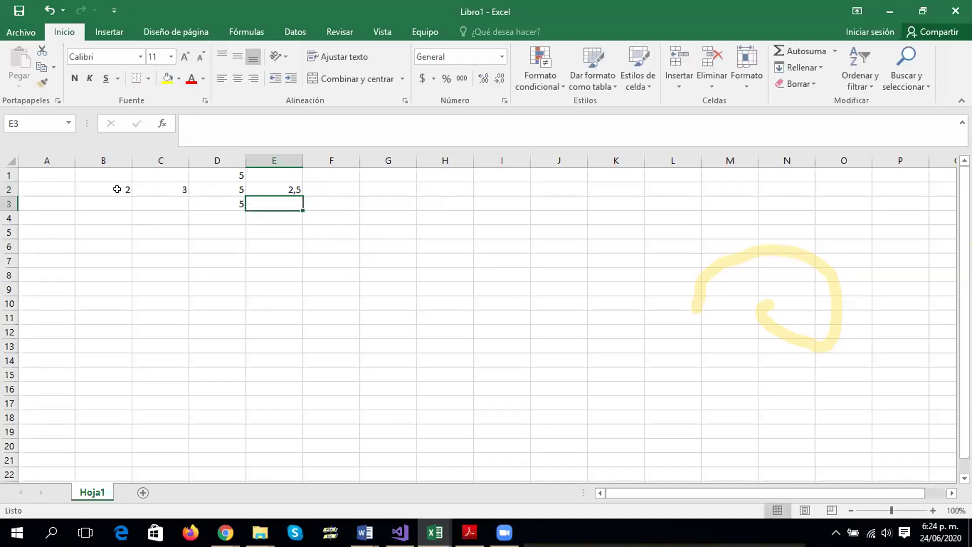
{"action": "left_click_drag", "start_coordinate": [117, 190], "coordinate": [184, 190]}
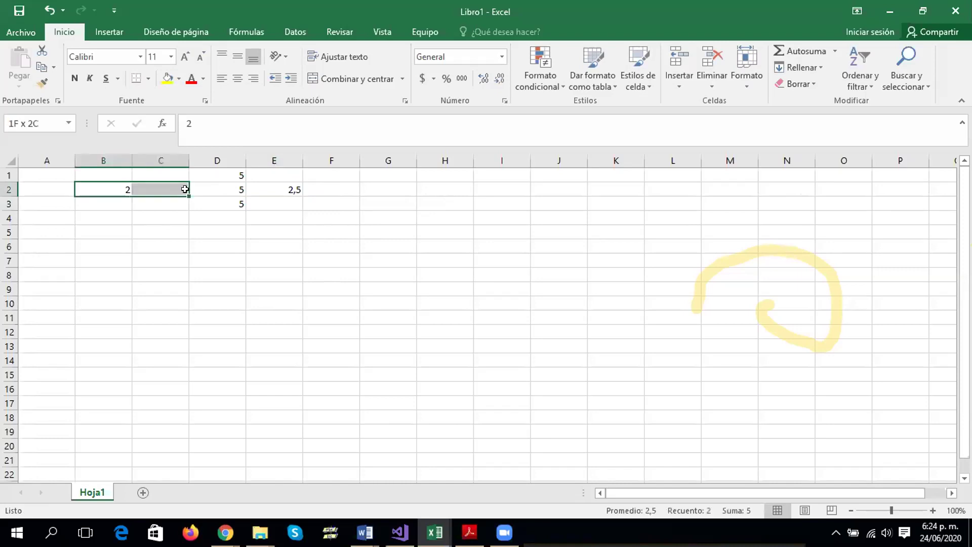
{"action": "left_click", "coordinate": [269, 189]}
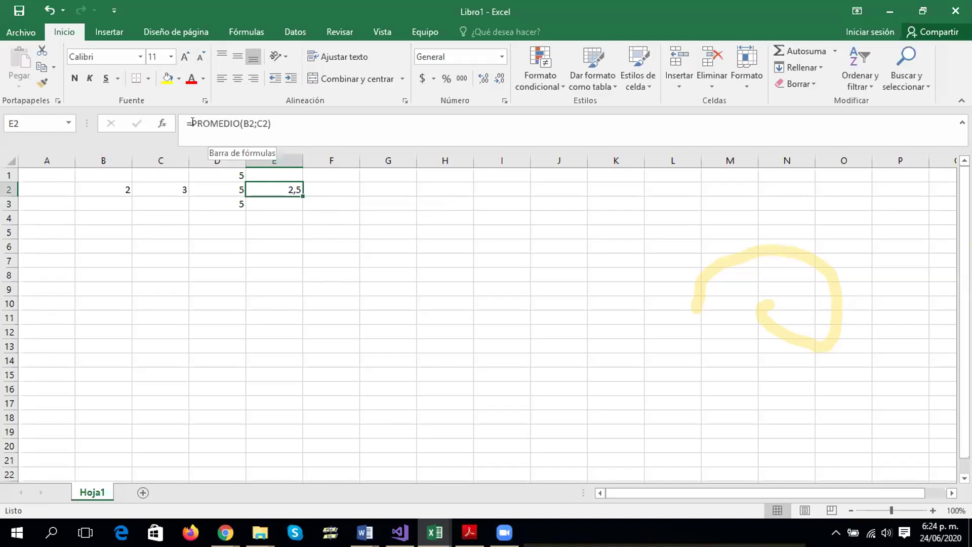
Inspect the D1 and D2 formulas without changing them, then add a new sheet Hoja2
{"action": "left_click", "coordinate": [236, 188]}
{"action": "left_click", "coordinate": [218, 175]}
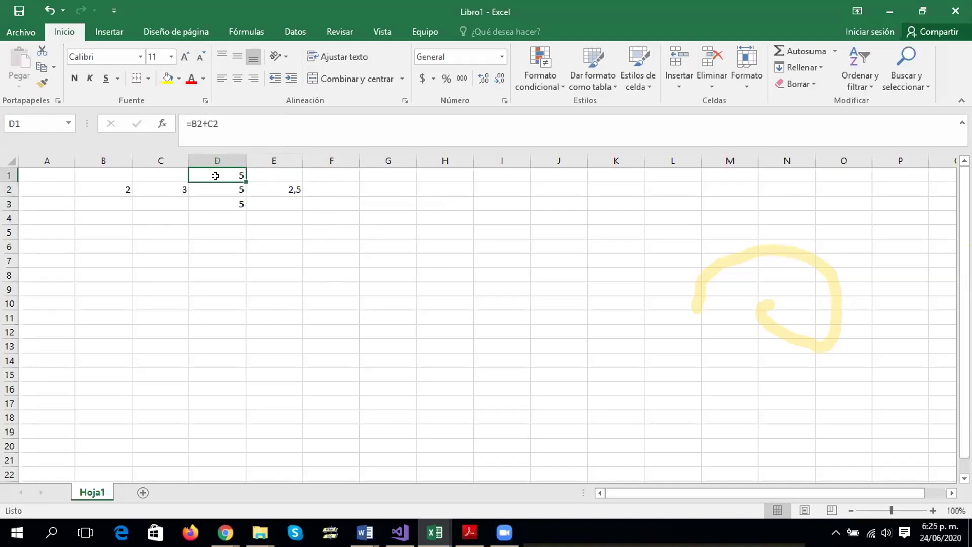
{"action": "left_click_drag", "start_coordinate": [218, 123], "coordinate": [186, 123]}
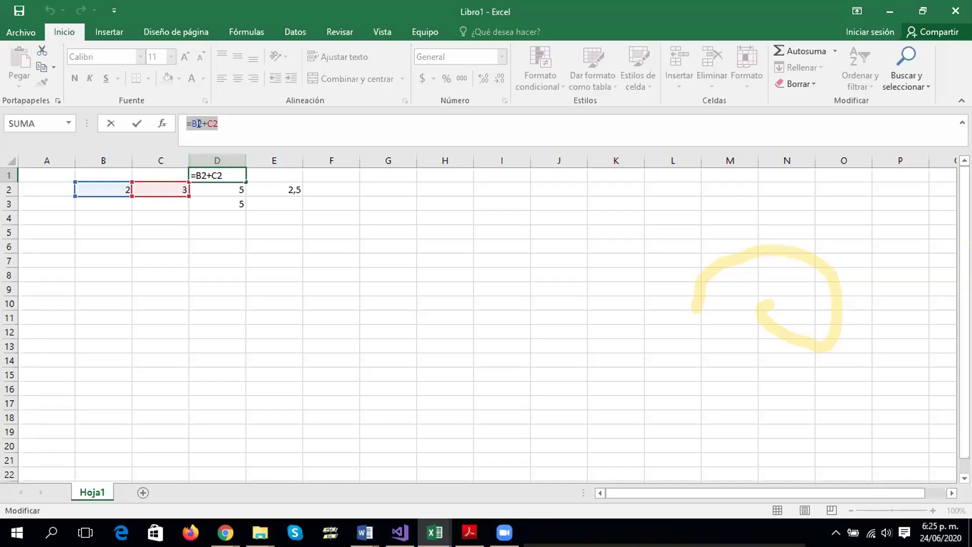
{"action": "key", "text": "End"}
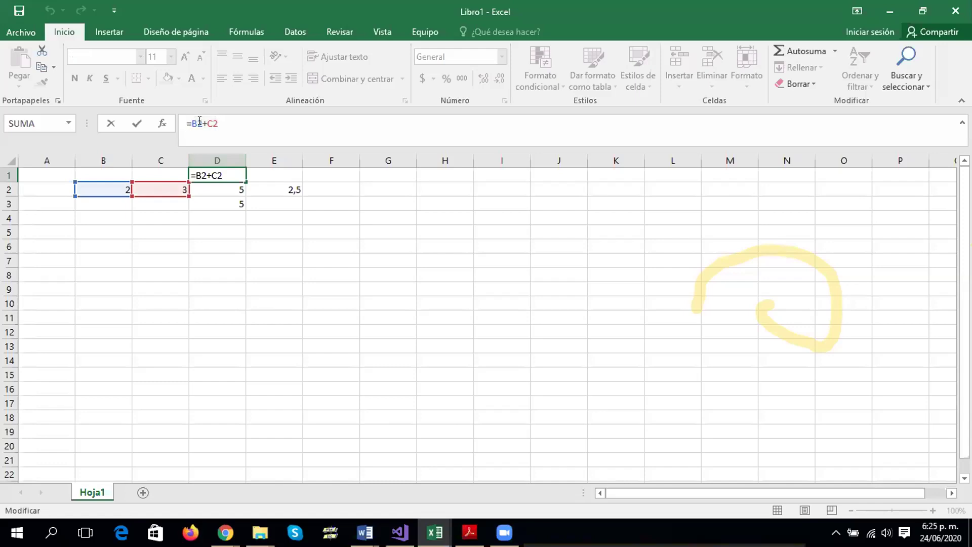
{"action": "double_click", "coordinate": [198, 124]}
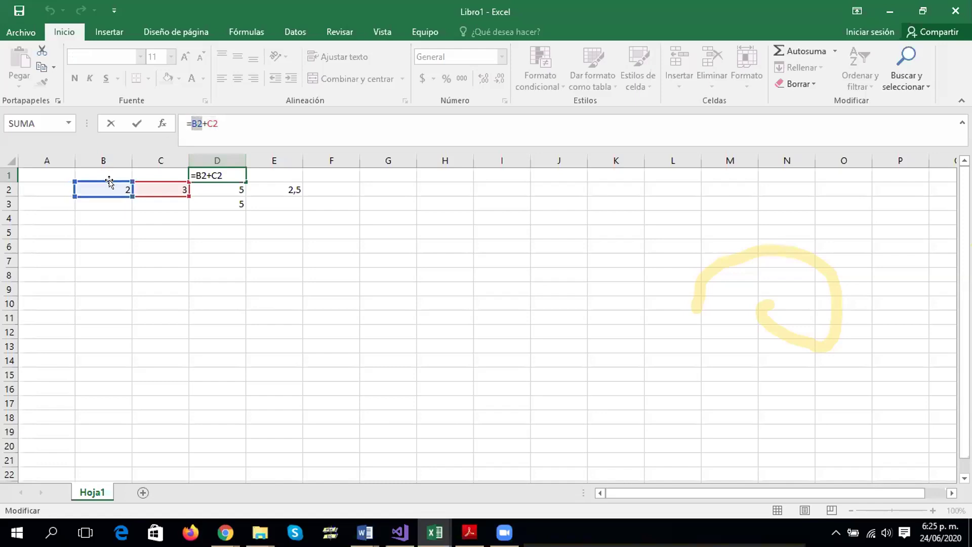
{"action": "left_click", "coordinate": [222, 121]}
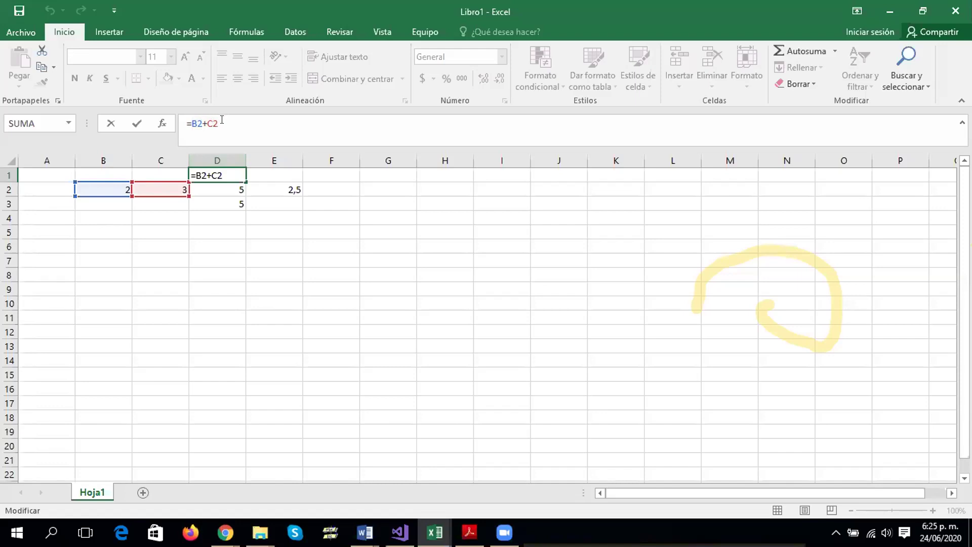
{"action": "key", "text": "ctrl+Return"}
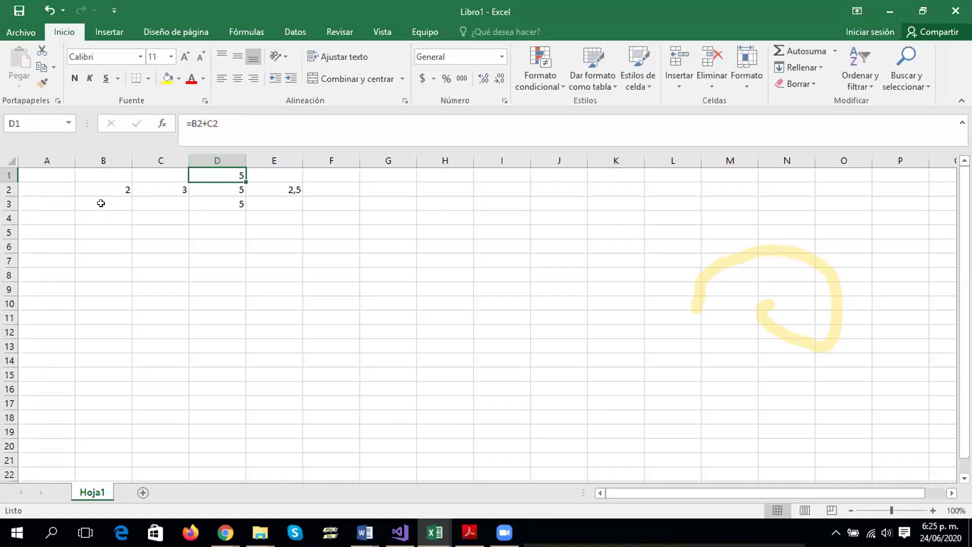
{"action": "left_click", "coordinate": [111, 219]}
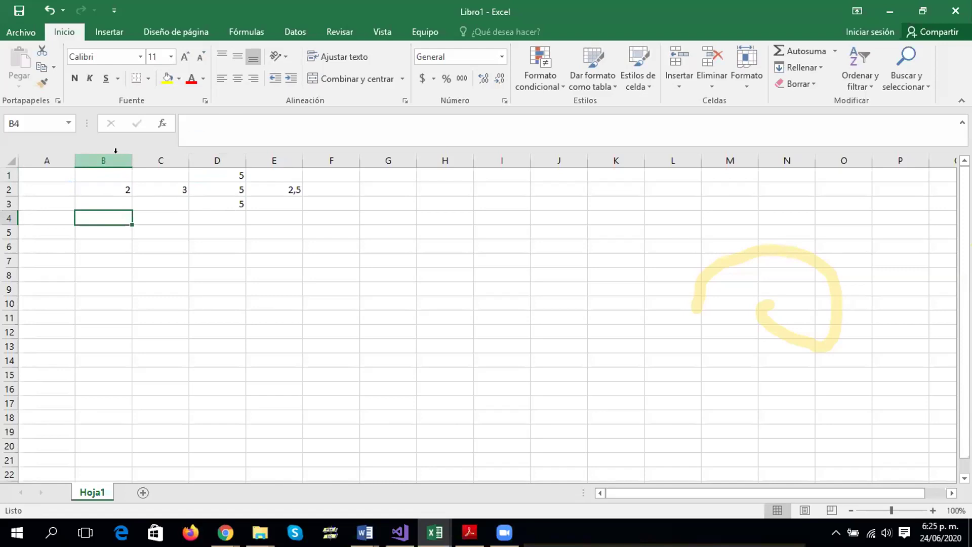
{"action": "left_click", "coordinate": [142, 492]}
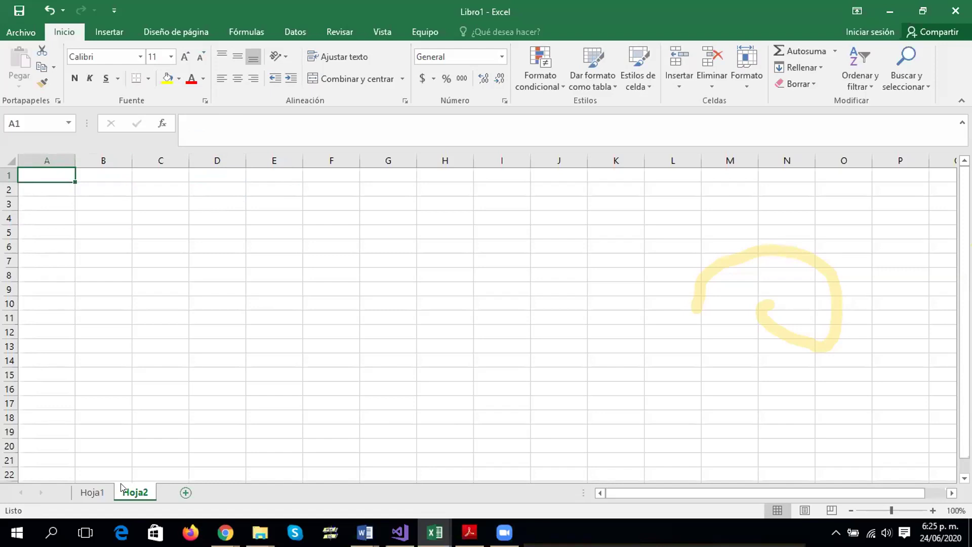
Return to Hoja1 and practise selecting column B, rows 2 and 5, ending on B5
{"action": "left_click", "coordinate": [91, 492]}
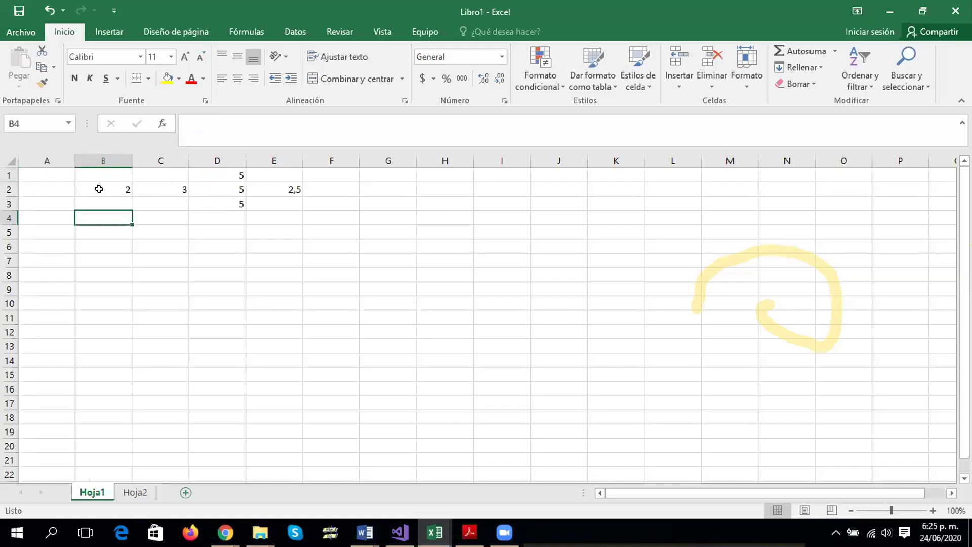
{"action": "left_click", "coordinate": [104, 158]}
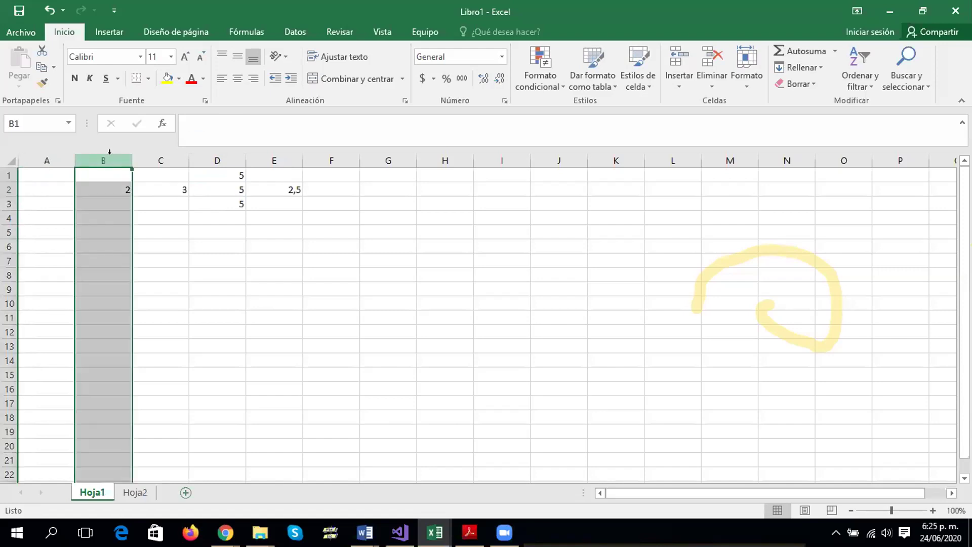
{"action": "left_click", "coordinate": [16, 190]}
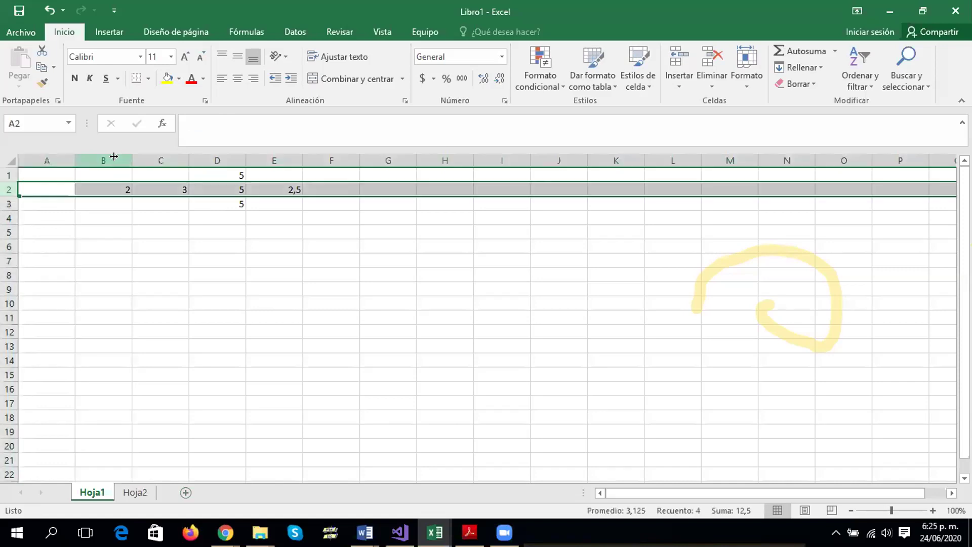
{"action": "left_click", "coordinate": [104, 161]}
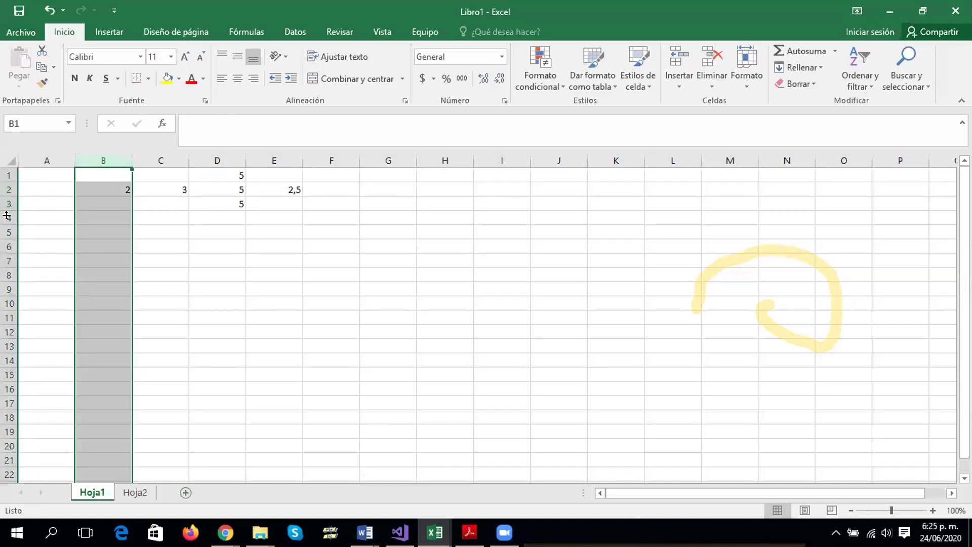
{"action": "left_click", "coordinate": [10, 232]}
{"action": "left_click", "coordinate": [98, 157]}
{"action": "left_click", "coordinate": [97, 231]}
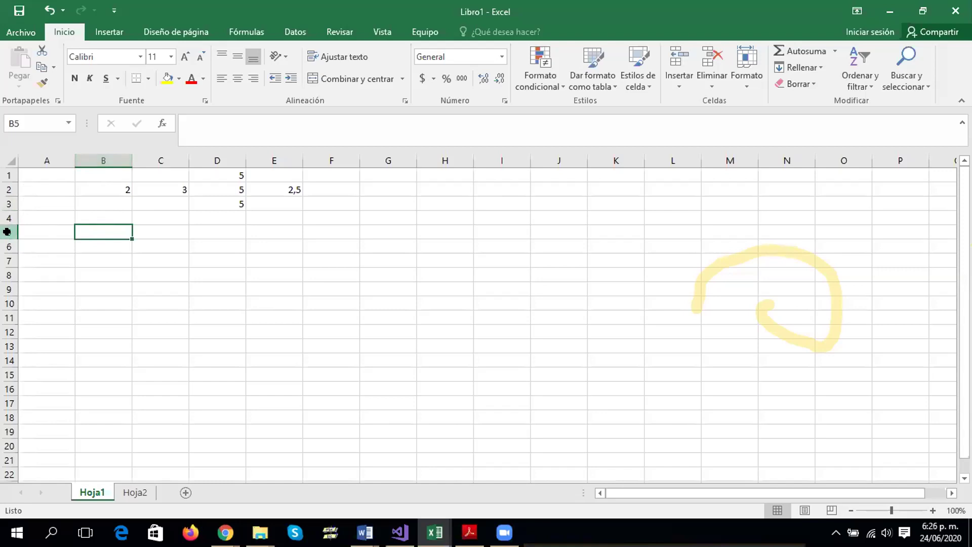
Delete the sample numbers in B1:F4 and bring the taller de excel_Clase_2.pdf exercise forward
{"action": "left_click", "coordinate": [23, 121]}
{"action": "left_click", "coordinate": [23, 121]}
{"action": "left_click", "coordinate": [156, 258]}
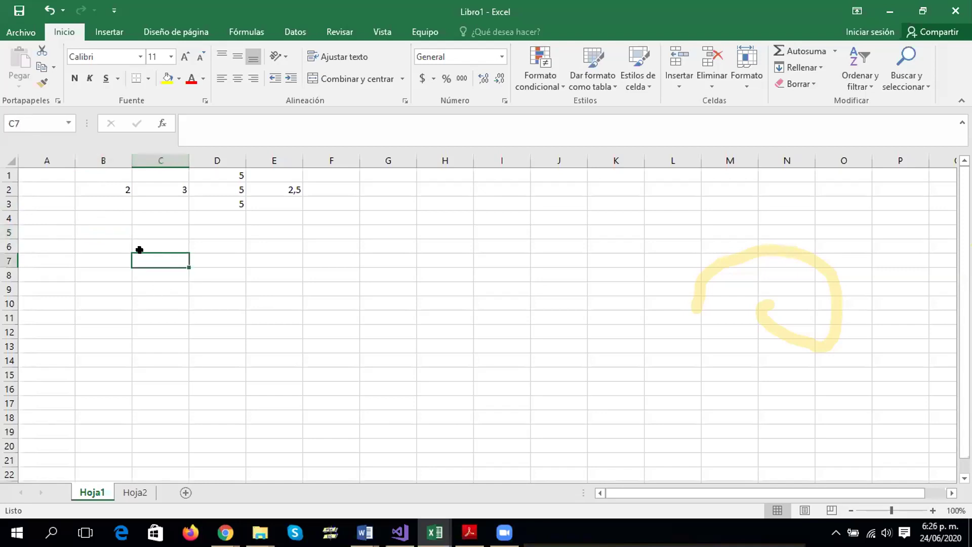
{"action": "left_click", "coordinate": [113, 225]}
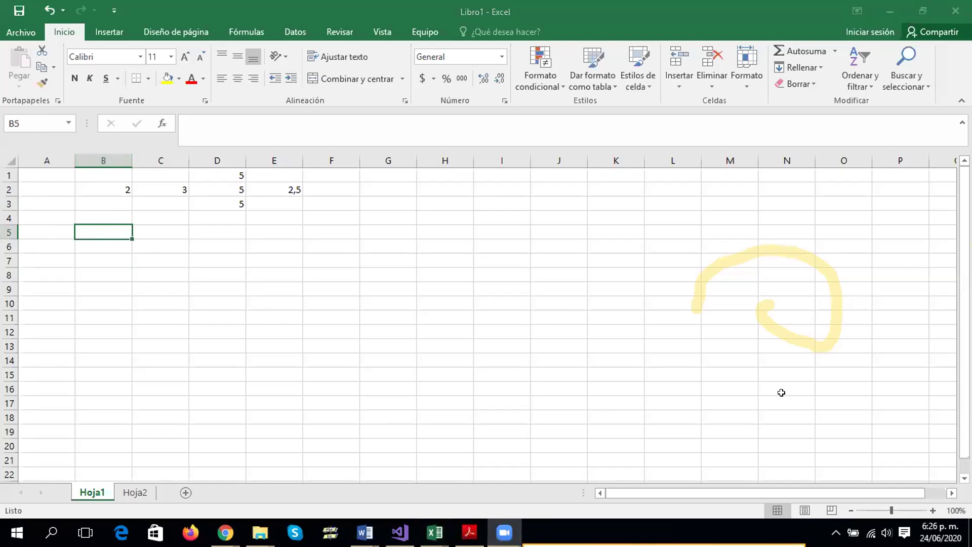
{"action": "left_click", "coordinate": [697, 285]}
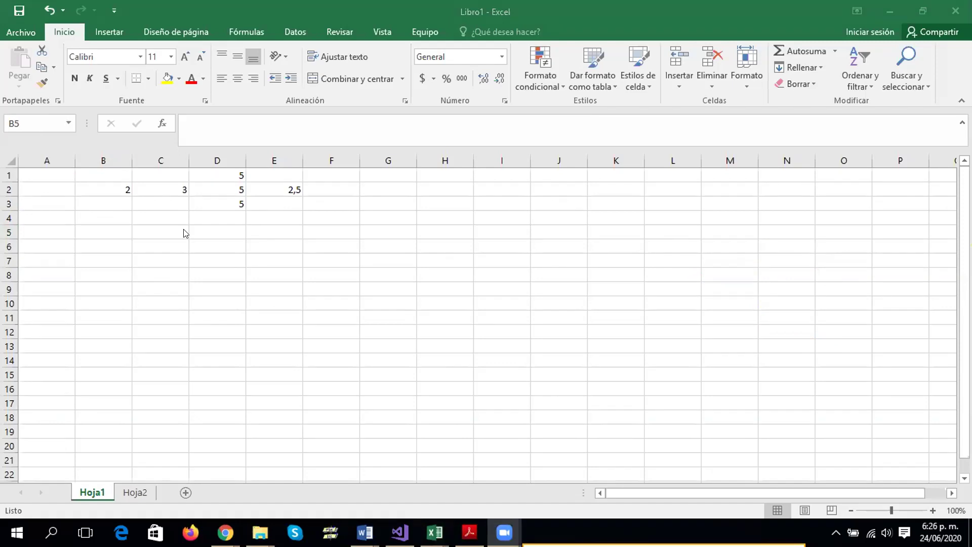
{"action": "left_click_drag", "start_coordinate": [312, 219], "coordinate": [121, 172]}
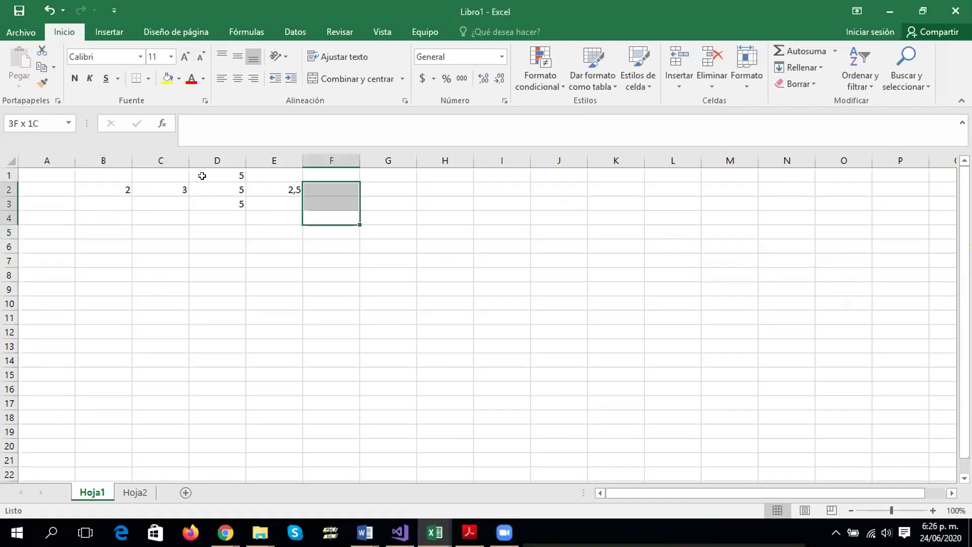
{"action": "key", "text": "Delete"}
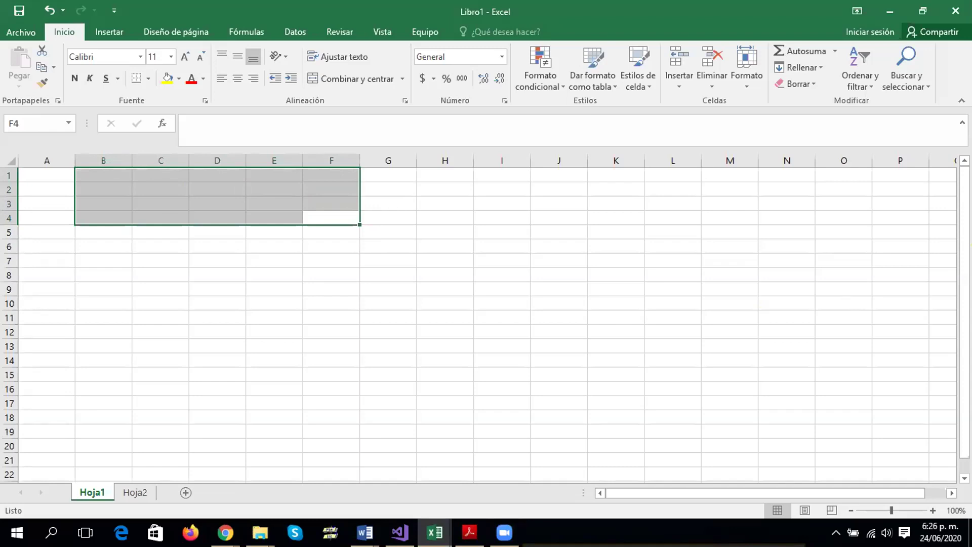
{"action": "left_click", "coordinate": [469, 476]}
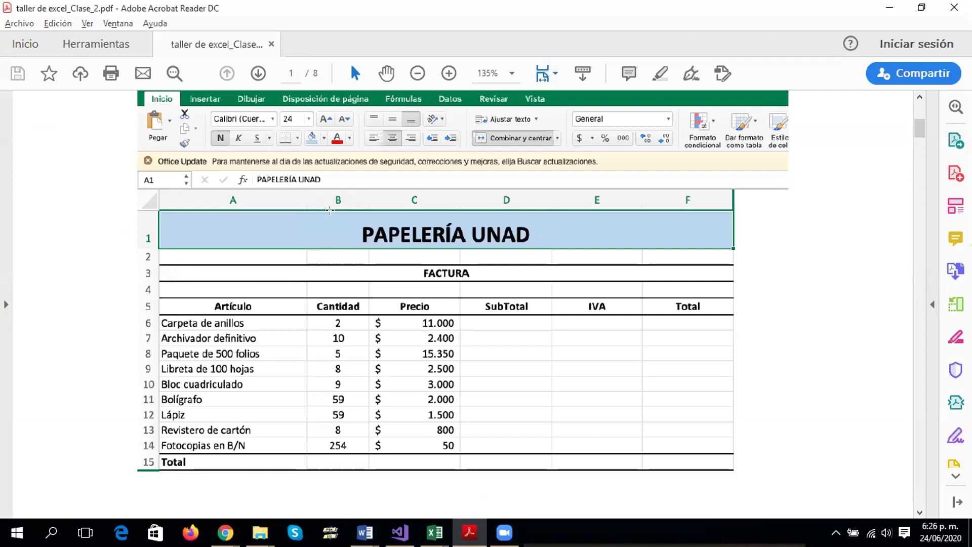
Scroll through the PDF to the Ejercicio 1 PAPELERÍA UNAD invoice exercise
{"action": "scroll", "coordinate": [415, 201], "scroll_direction": "up", "scroll_amount": 4}
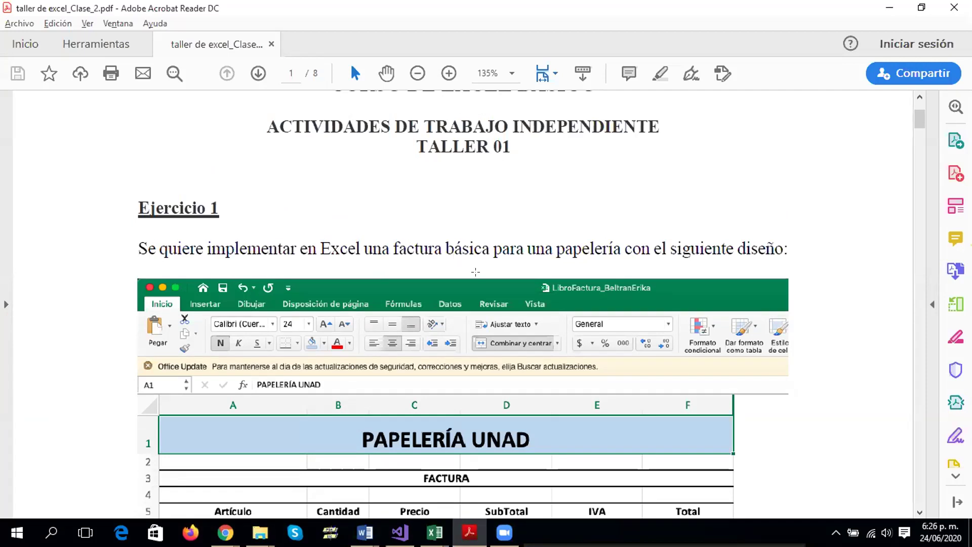
{"action": "scroll", "coordinate": [476, 272], "scroll_direction": "down", "scroll_amount": 1}
{"action": "scroll", "coordinate": [476, 272], "scroll_direction": "down", "scroll_amount": 2}
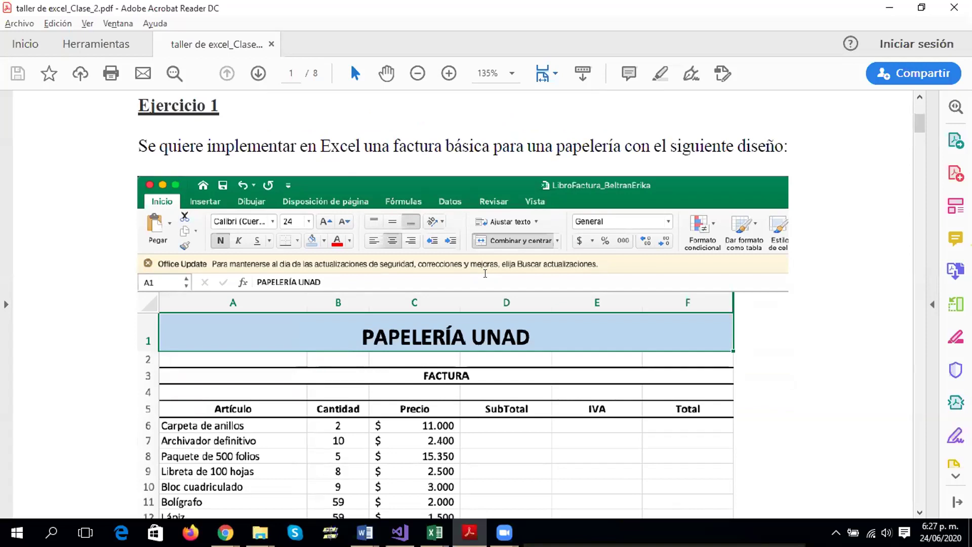
{"action": "scroll", "coordinate": [460, 216], "scroll_direction": "down", "scroll_amount": 1}
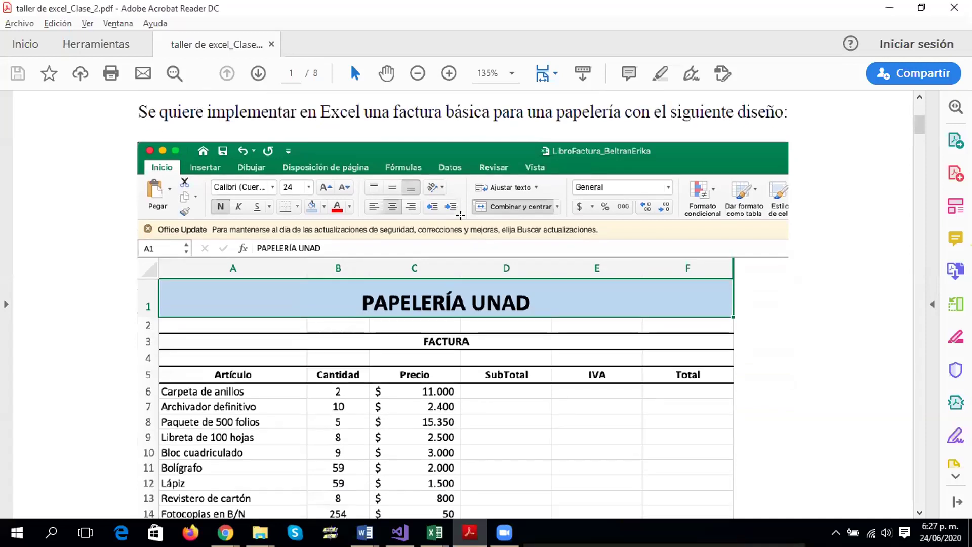
{"action": "scroll", "coordinate": [630, 360], "scroll_direction": "down", "scroll_amount": 1}
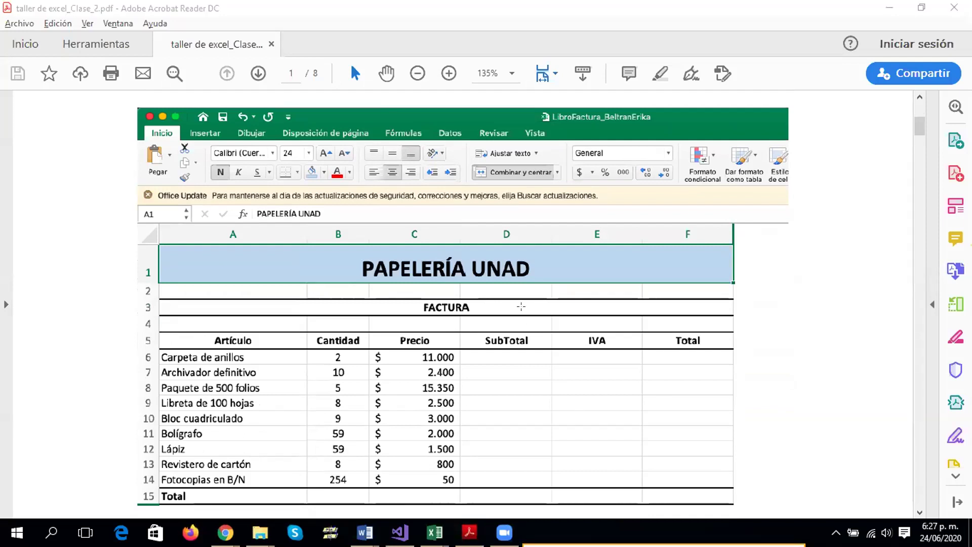
{"action": "scroll", "coordinate": [521, 306], "scroll_direction": "down", "scroll_amount": 2}
{"action": "scroll", "coordinate": [521, 306], "scroll_direction": "down", "scroll_amount": 3}
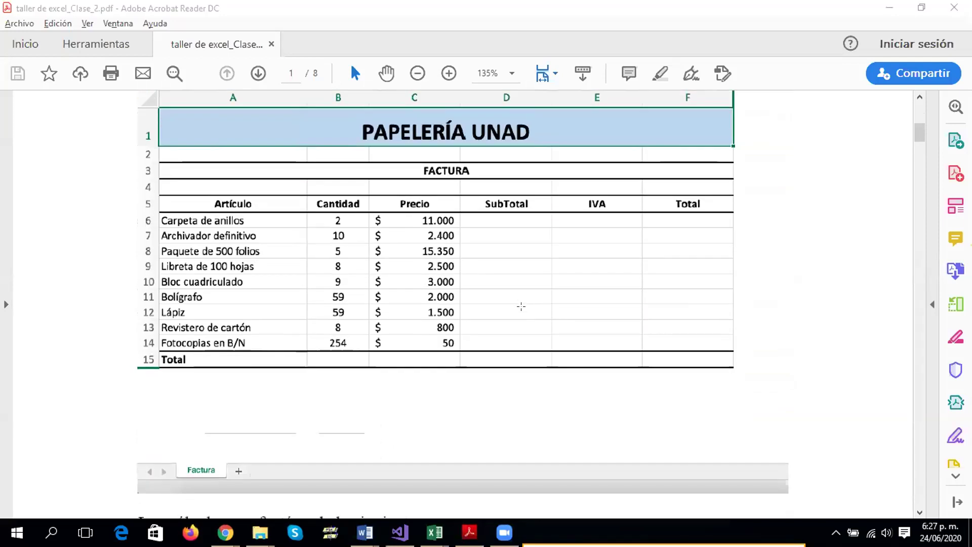
{"action": "scroll", "coordinate": [521, 307], "scroll_direction": "down", "scroll_amount": 2}
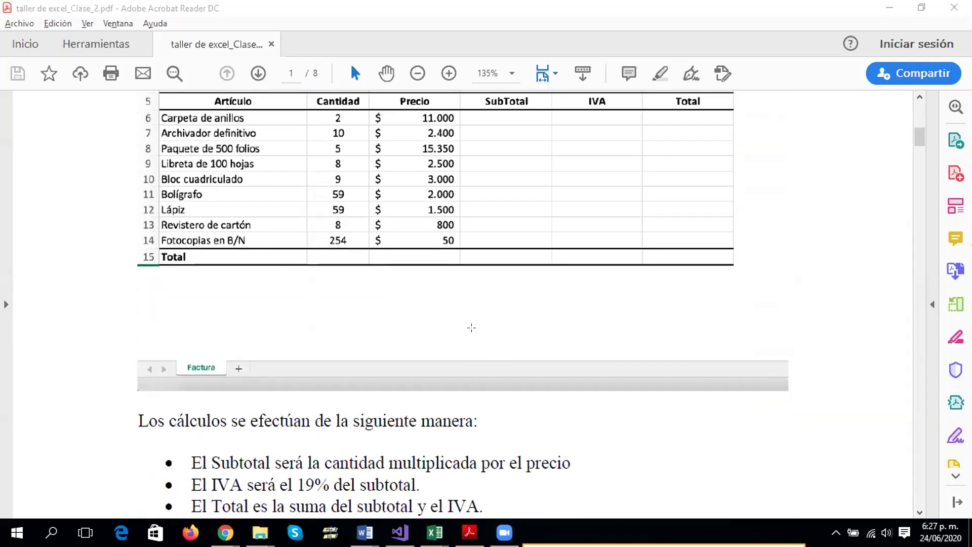
{"action": "scroll", "coordinate": [295, 172], "scroll_direction": "up", "scroll_amount": 2}
{"action": "scroll", "coordinate": [292, 168], "scroll_direction": "up", "scroll_amount": 3}
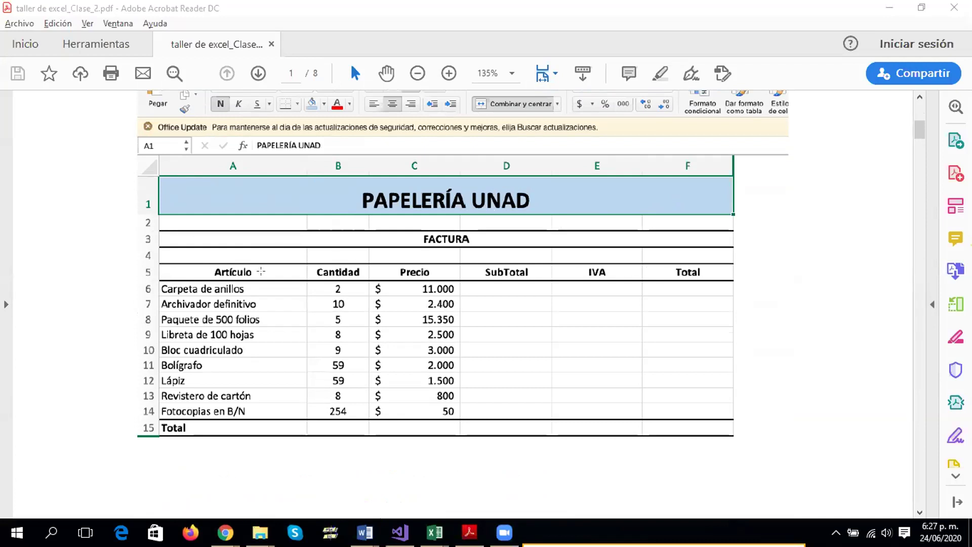
Mark the Precio values in rows 6–14 of the exercise image, then return to Libro1
{"action": "left_click_drag", "start_coordinate": [411, 287], "coordinate": [385, 410]}
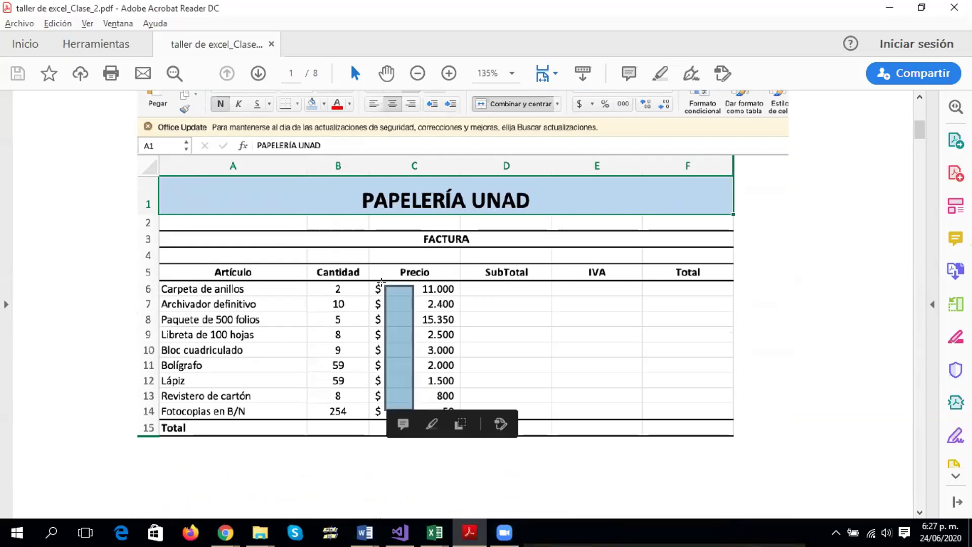
{"action": "left_click", "coordinate": [369, 280]}
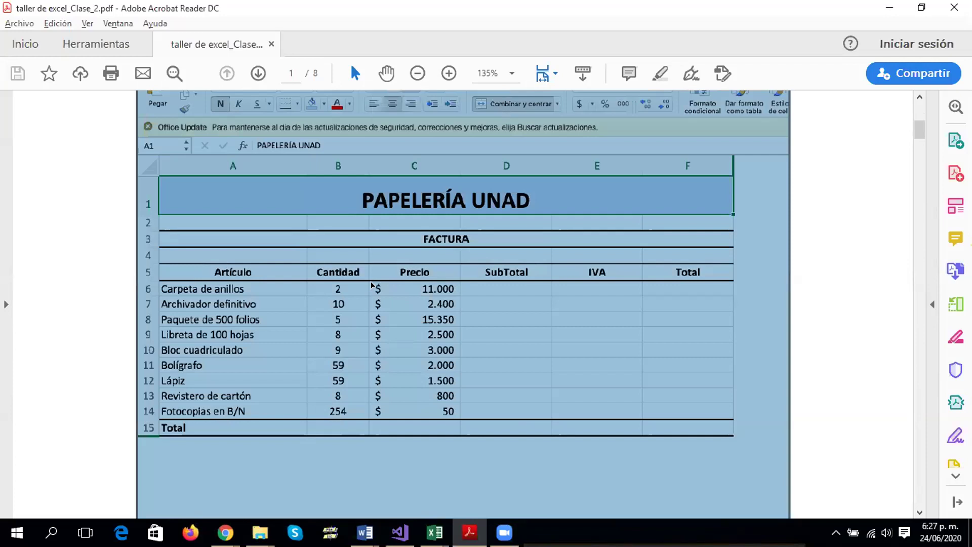
{"action": "left_click", "coordinate": [371, 281]}
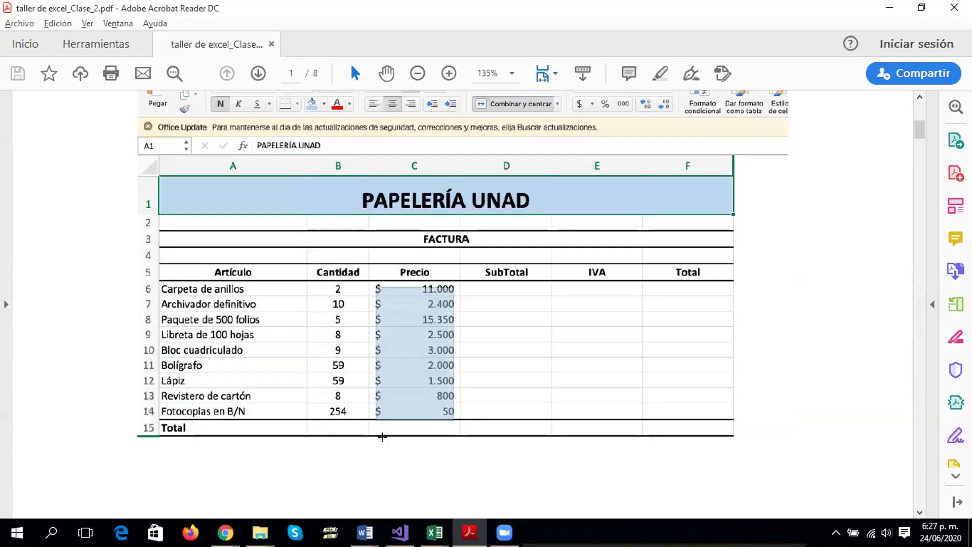
{"action": "left_click_drag", "start_coordinate": [371, 282], "coordinate": [382, 436]}
{"action": "mouse_move", "coordinate": [434, 532]}
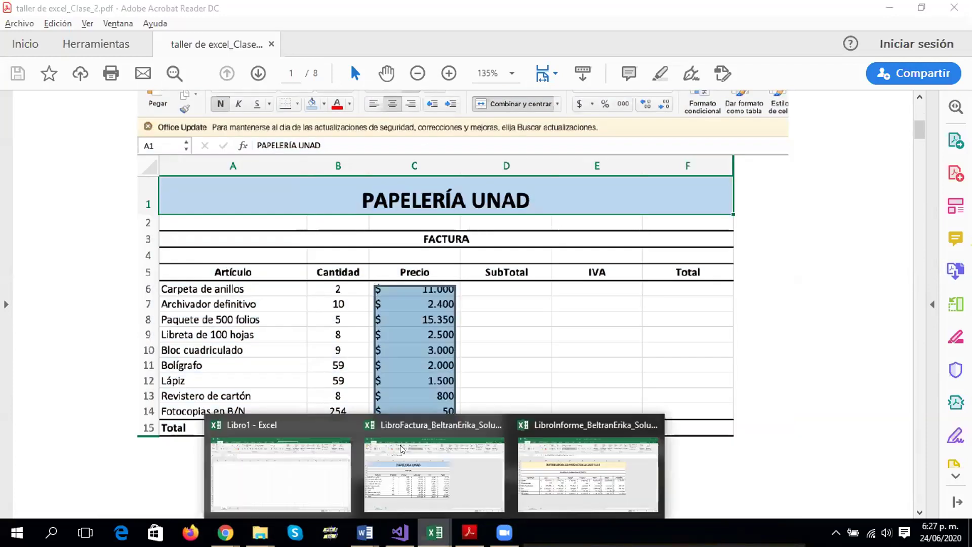
{"action": "left_click", "coordinate": [281, 475]}
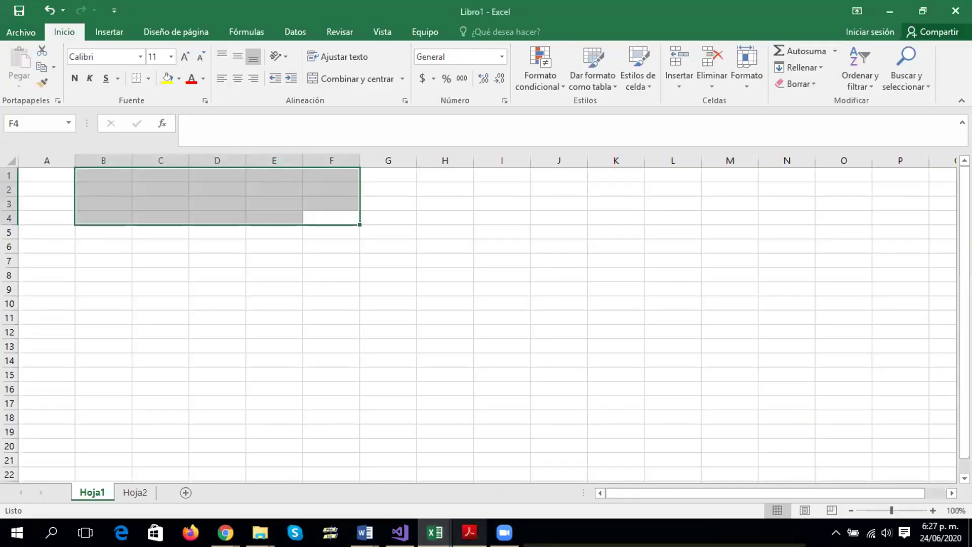
Bring up the solved PAPELERÍA UNAD invoice workbook and select the SubTotal amounts in column D
{"action": "left_click", "coordinate": [447, 464]}
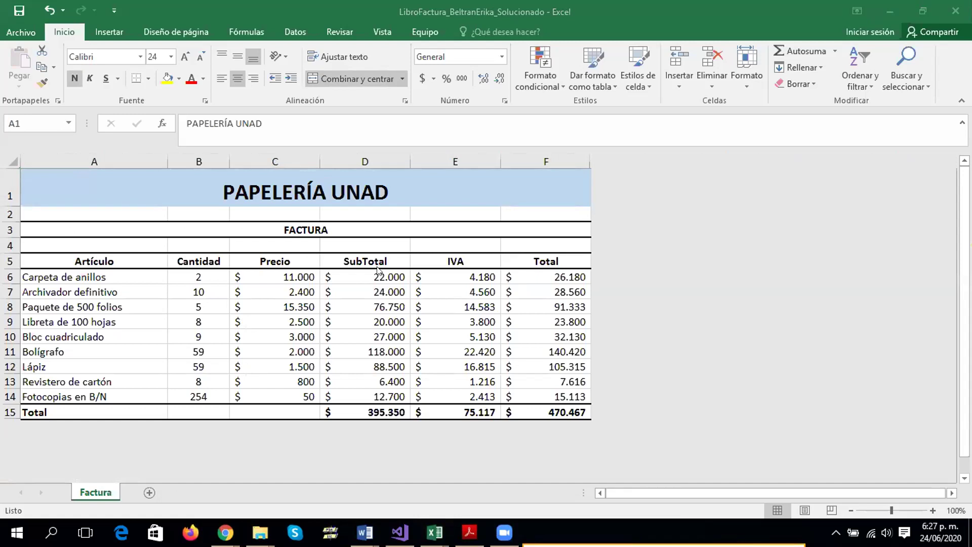
{"action": "left_click_drag", "start_coordinate": [369, 276], "coordinate": [361, 378]}
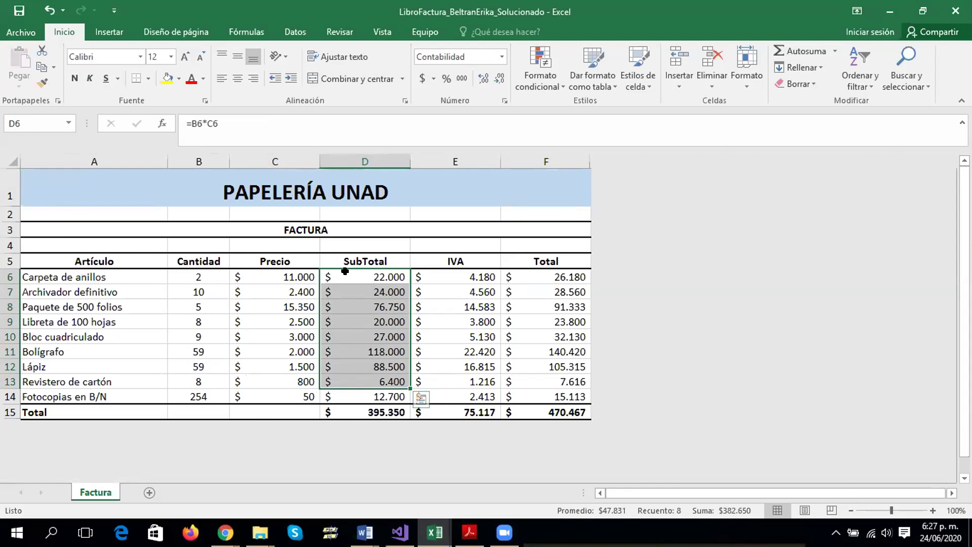
Give the PAPELERÍA UNAD title cell A1 a light-blue fill
{"action": "left_click", "coordinate": [219, 193]}
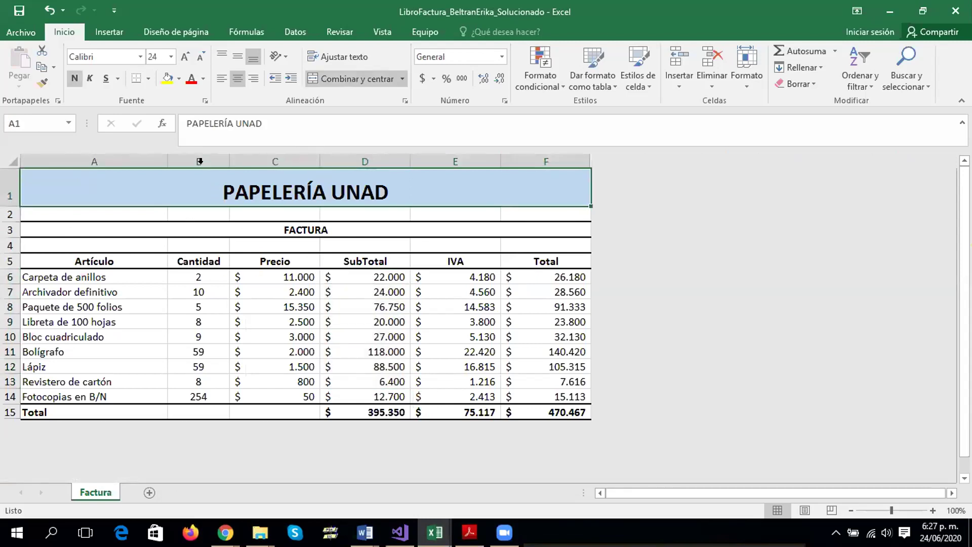
{"action": "left_click", "coordinate": [177, 79]}
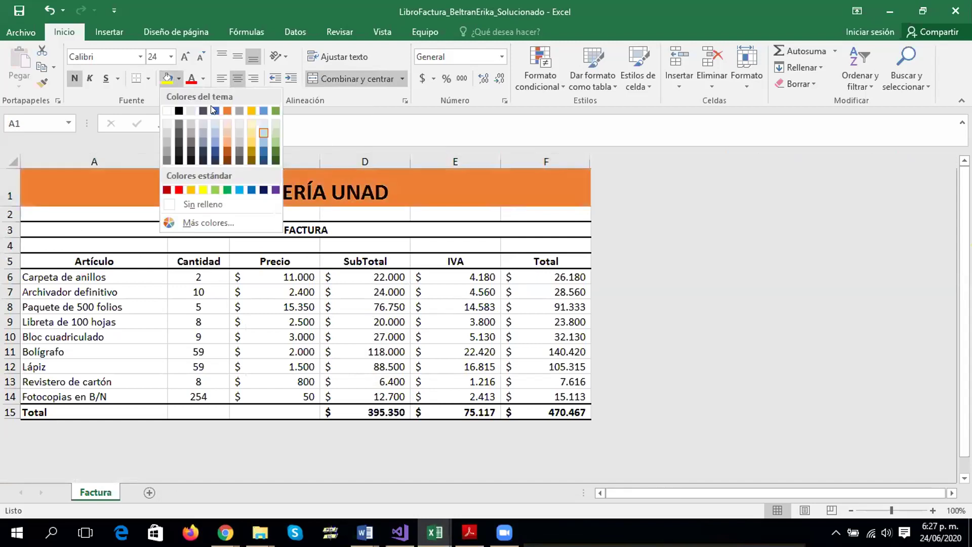
{"action": "left_click", "coordinate": [264, 132]}
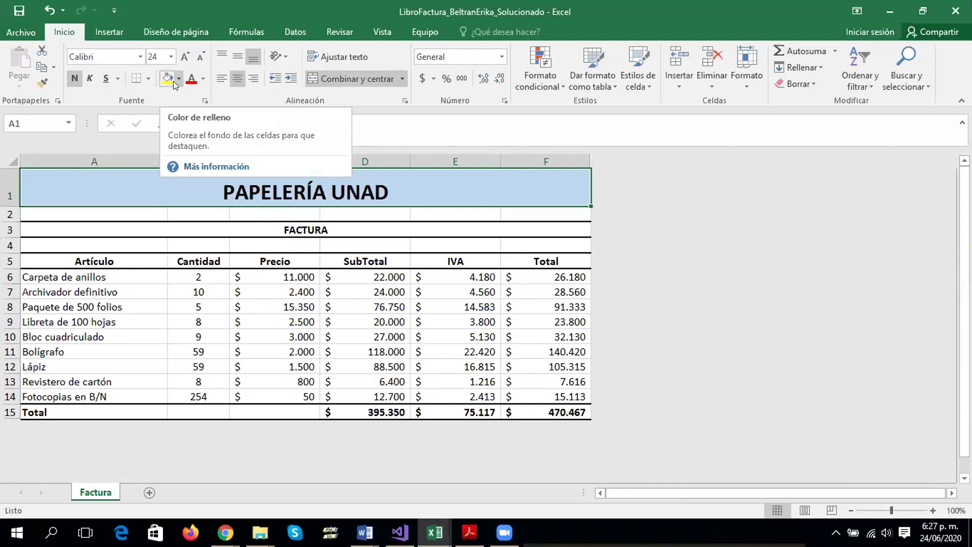
{"action": "left_click", "coordinate": [176, 79]}
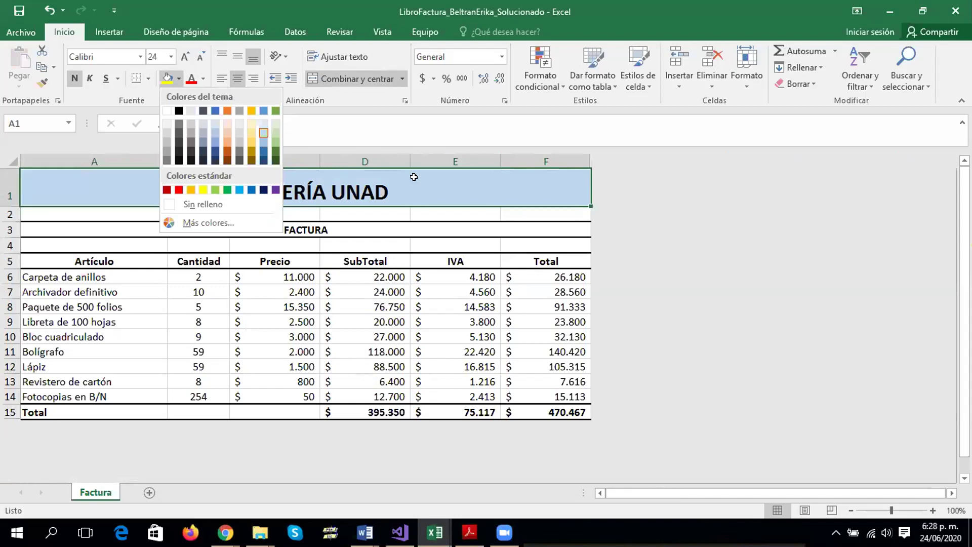
{"action": "key", "text": "Escape"}
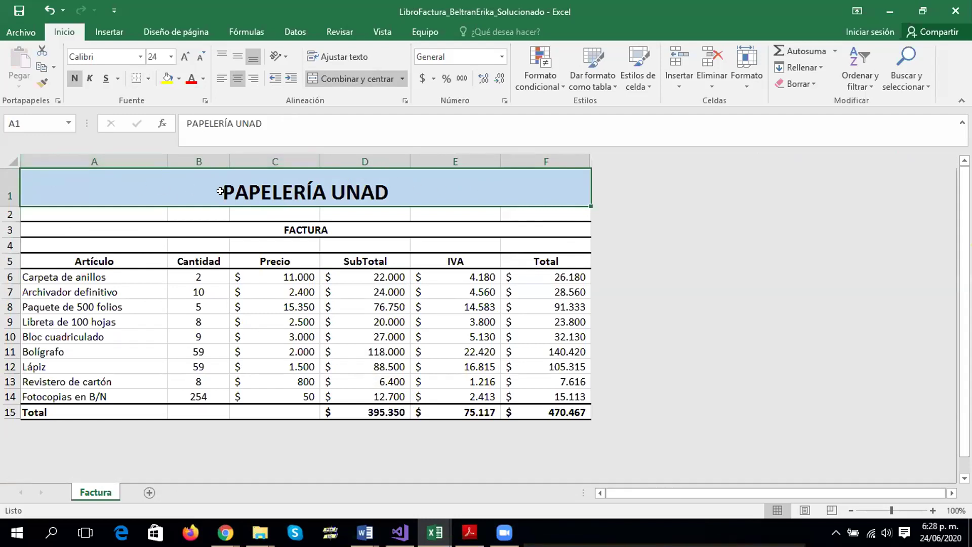
Select blank row 2 and the FACTURA heading in A3, then switch to the exercise PDF
{"action": "left_click_drag", "start_coordinate": [96, 214], "coordinate": [526, 212]}
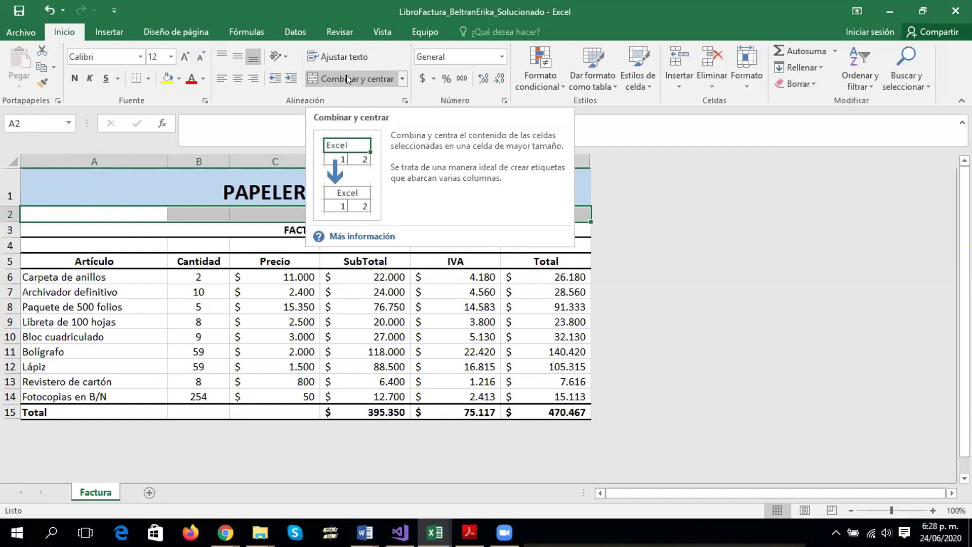
{"action": "left_click", "coordinate": [122, 233]}
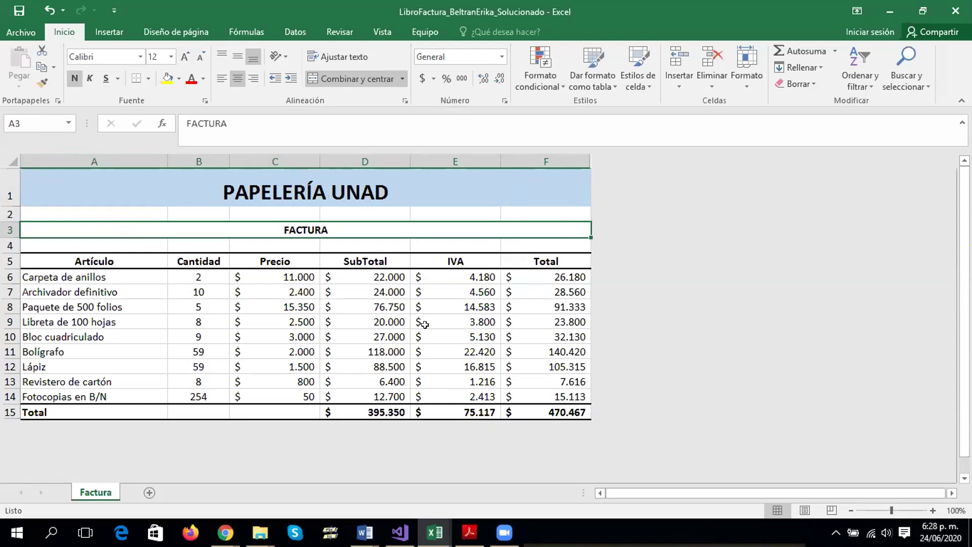
{"action": "key", "text": "alt+Tab"}
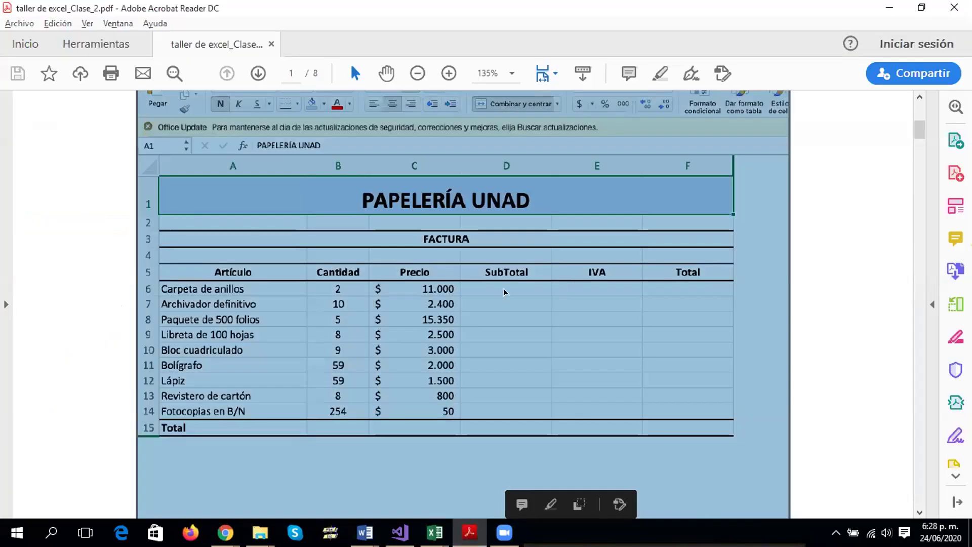
Scroll through the PDF's invoice exercise and examine the invoice table image
{"action": "left_click", "coordinate": [592, 288]}
{"action": "left_click", "coordinate": [600, 289]}
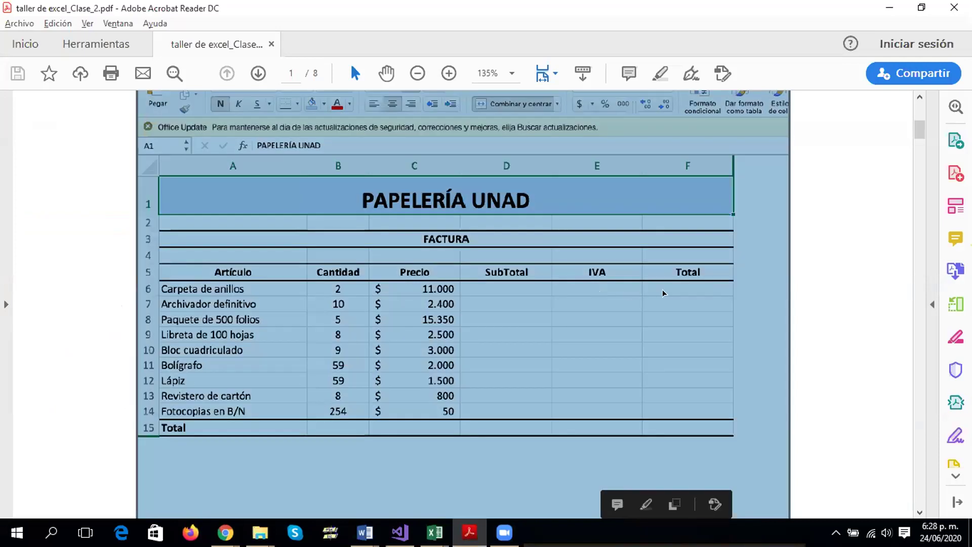
{"action": "left_click", "coordinate": [678, 292]}
{"action": "scroll", "coordinate": [677, 291], "scroll_direction": "down", "scroll_amount": 3}
{"action": "scroll", "coordinate": [677, 289], "scroll_direction": "down", "scroll_amount": 2}
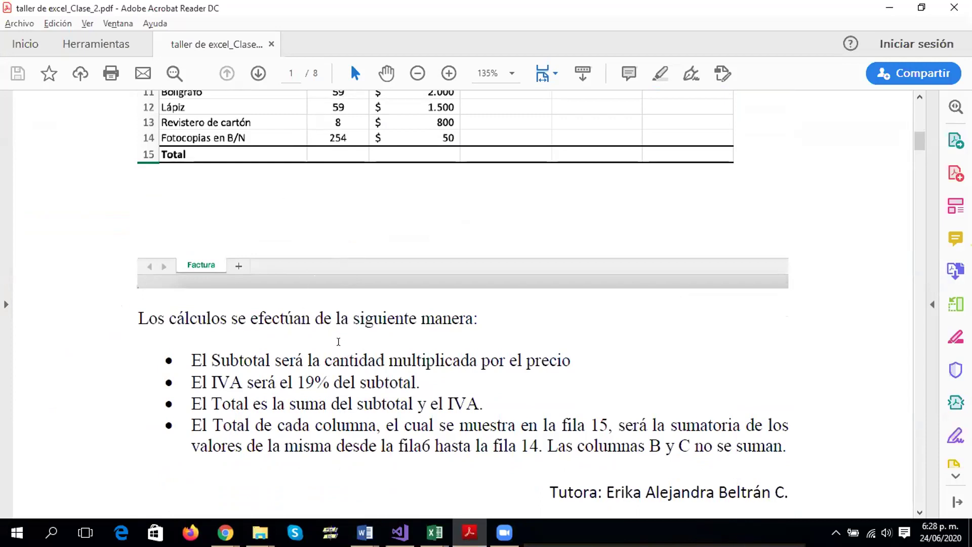
{"action": "scroll", "coordinate": [370, 351], "scroll_direction": "down", "scroll_amount": 1}
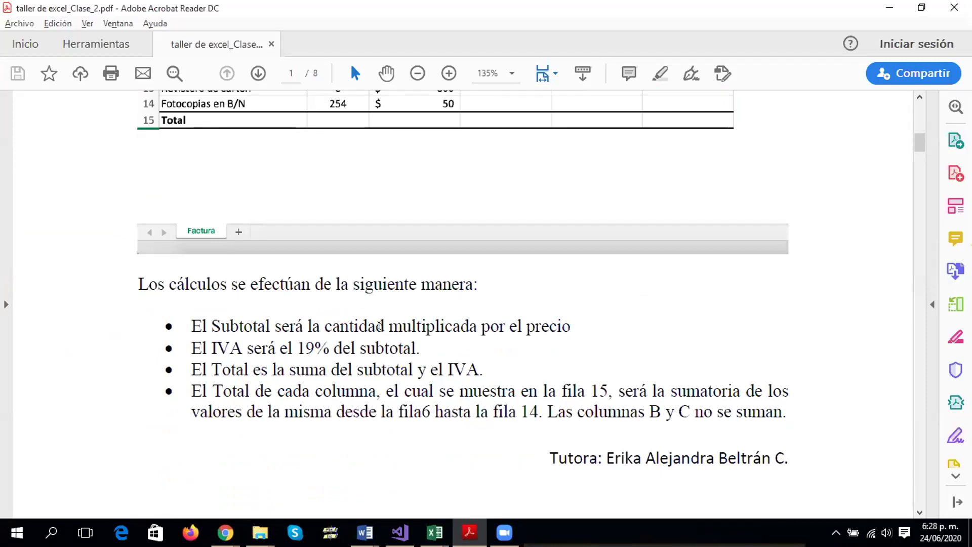
{"action": "scroll", "coordinate": [370, 326], "scroll_direction": "up", "scroll_amount": 5}
{"action": "left_click_drag", "start_coordinate": [316, 177], "coordinate": [350, 195]}
{"action": "left_click", "coordinate": [423, 187]}
{"action": "left_click", "coordinate": [410, 187]}
{"action": "left_click", "coordinate": [324, 179]}
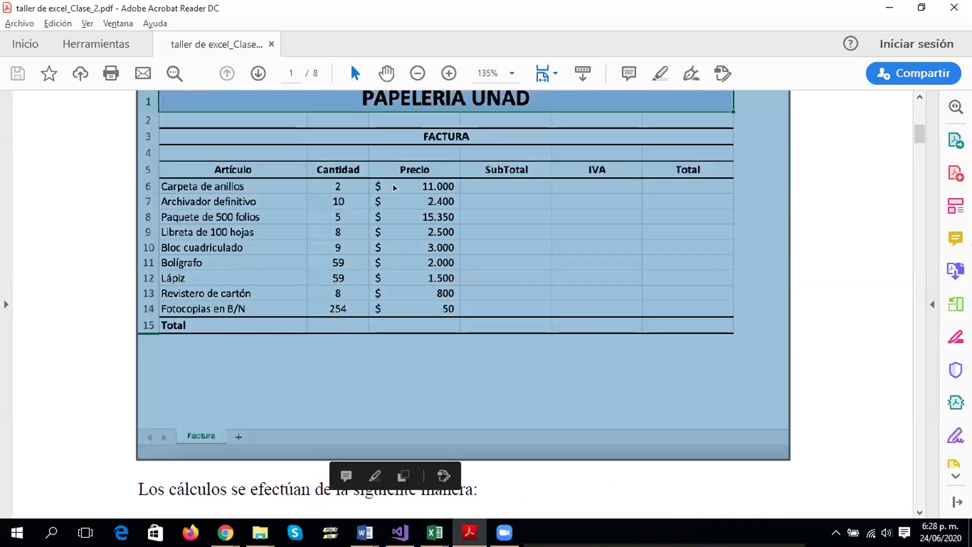
{"action": "left_click", "coordinate": [432, 182]}
{"action": "left_click", "coordinate": [431, 183]}
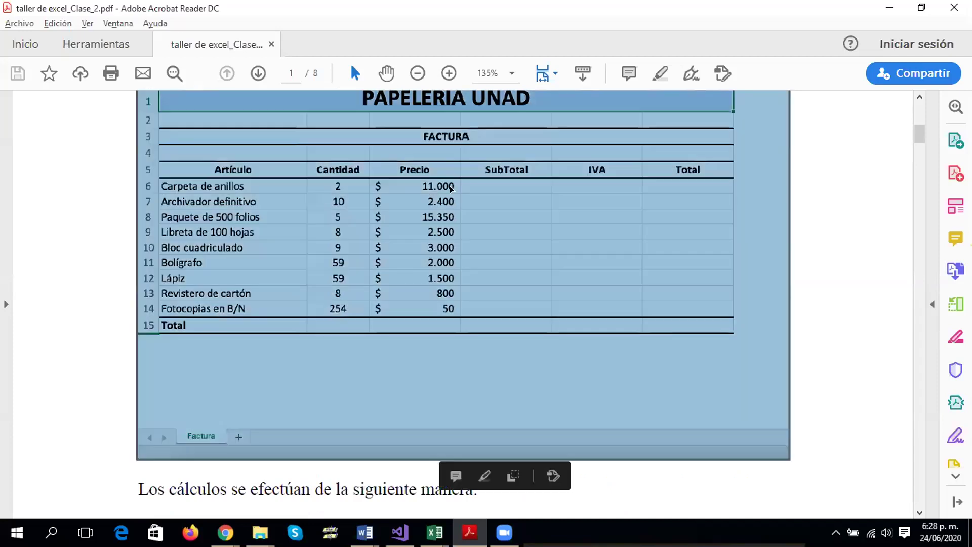
{"action": "left_click", "coordinate": [526, 188]}
Find the Subtotal and IVA rules, then return to D6's subtotal formula in the solved workbook
{"action": "scroll", "coordinate": [499, 179], "scroll_direction": "down", "scroll_amount": 1}
{"action": "scroll", "coordinate": [499, 185], "scroll_direction": "down", "scroll_amount": 2}
{"action": "scroll", "coordinate": [498, 193], "scroll_direction": "down", "scroll_amount": 2}
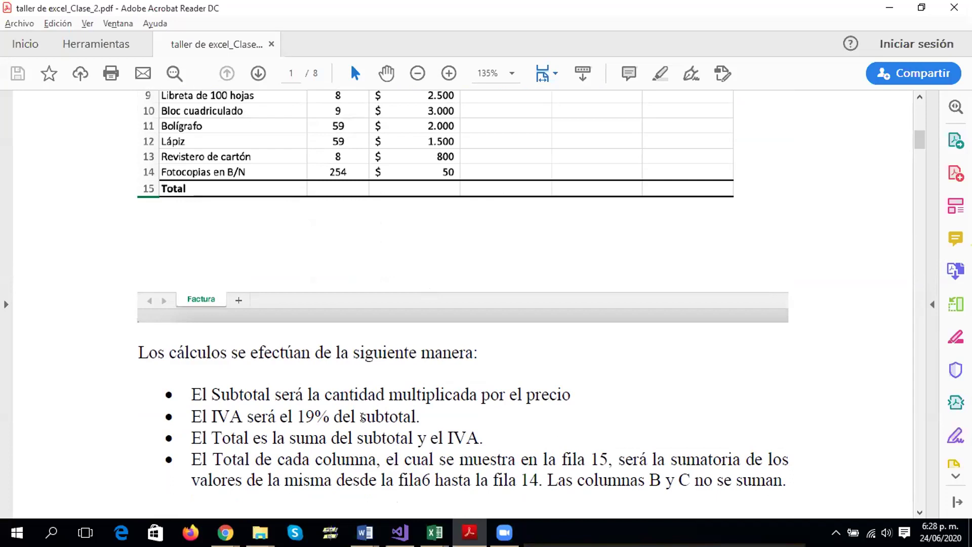
{"action": "scroll", "coordinate": [497, 250], "scroll_direction": "up", "scroll_amount": 5}
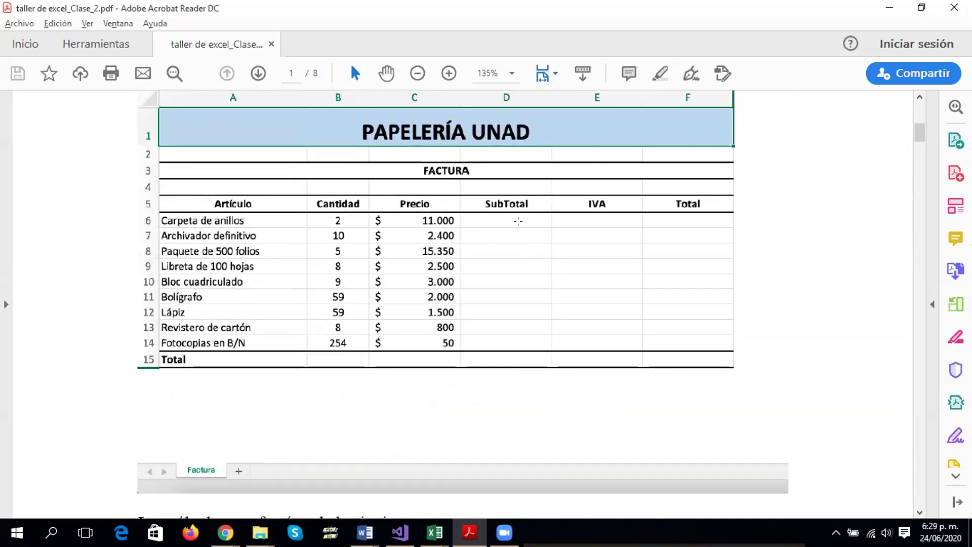
{"action": "scroll", "coordinate": [521, 223], "scroll_direction": "down", "scroll_amount": 3}
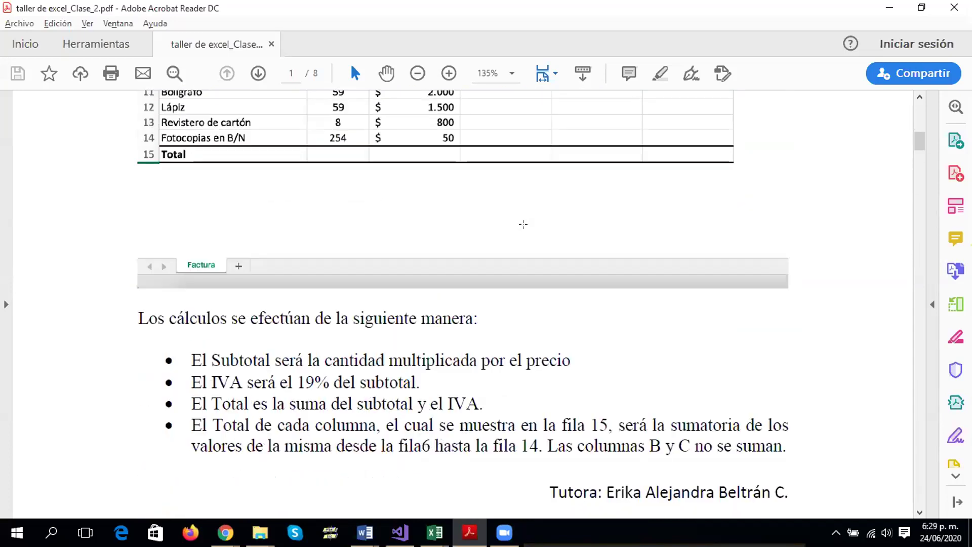
{"action": "scroll", "coordinate": [523, 224], "scroll_direction": "down", "scroll_amount": 1}
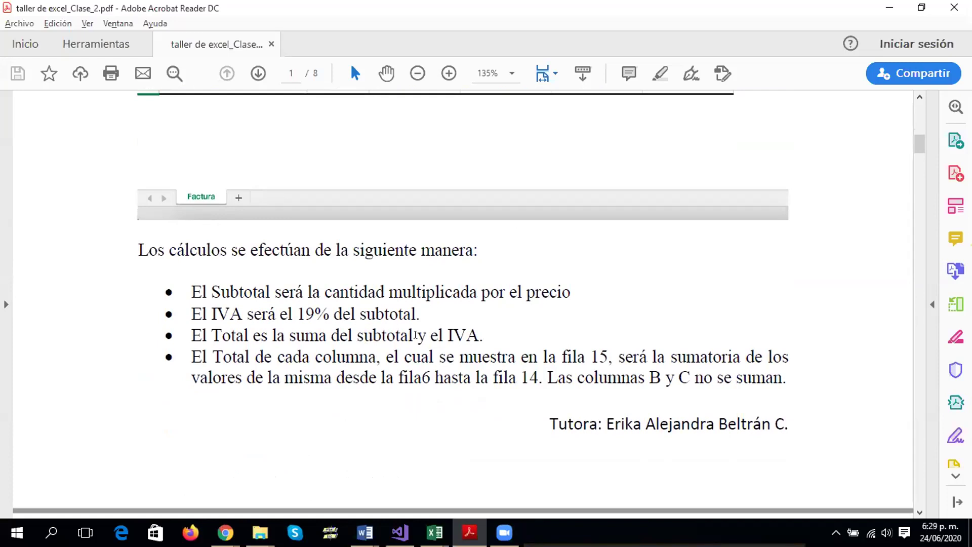
{"action": "left_click", "coordinate": [380, 334]}
{"action": "left_click", "coordinate": [465, 332]}
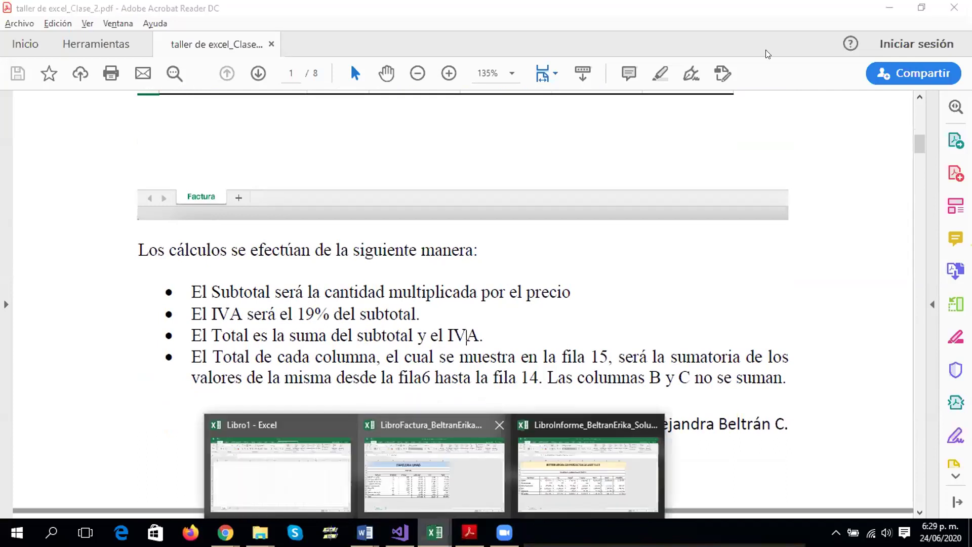
{"action": "mouse_move", "coordinate": [435, 533]}
{"action": "left_click", "coordinate": [450, 466]}
{"action": "left_click", "coordinate": [385, 272]}
Check D6's =B6*C6 subtotal formula against the quantities and prices in B6:C9
{"action": "left_click", "coordinate": [281, 122]}
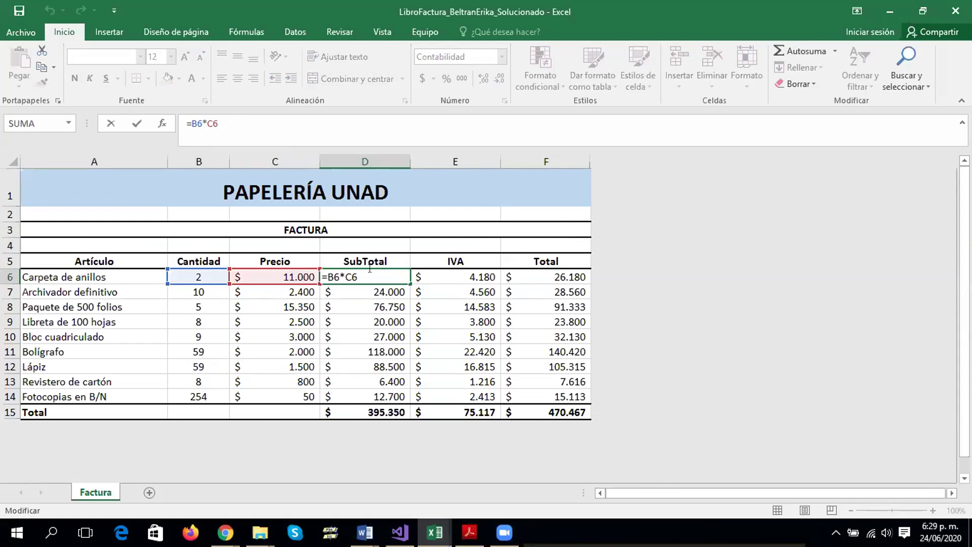
{"action": "key", "text": "ctrl+Return"}
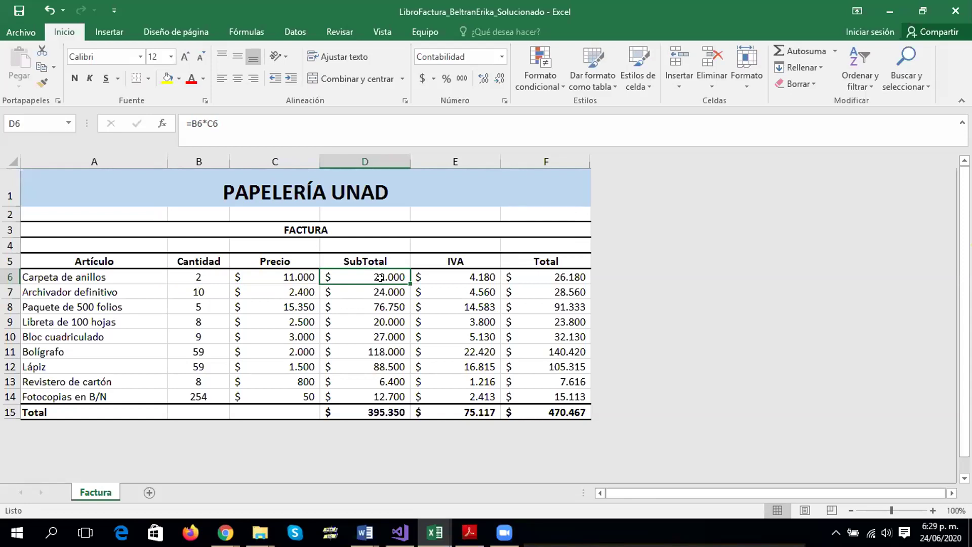
{"action": "left_click", "coordinate": [190, 276]}
{"action": "left_click", "coordinate": [245, 273]}
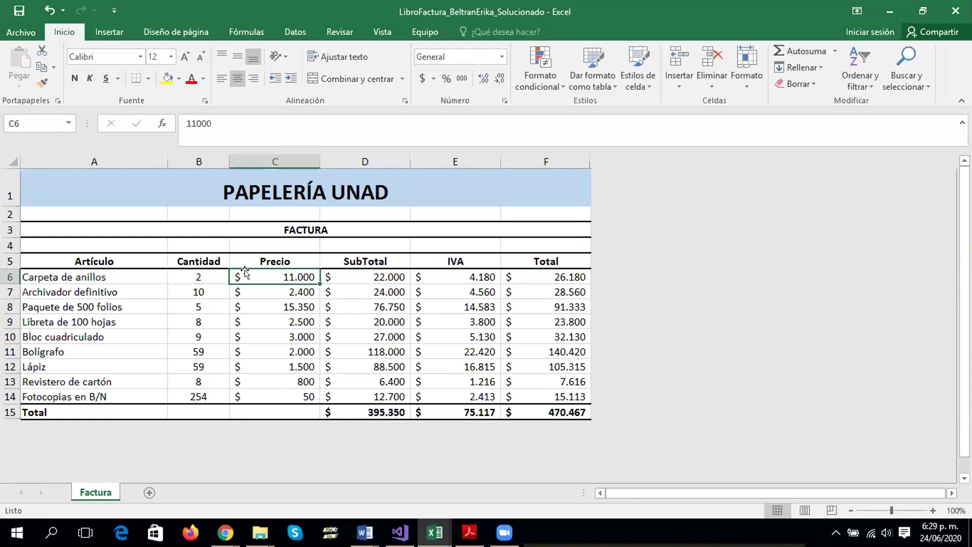
{"action": "left_click", "coordinate": [196, 291]}
{"action": "left_click", "coordinate": [255, 289]}
{"action": "left_click", "coordinate": [220, 306]}
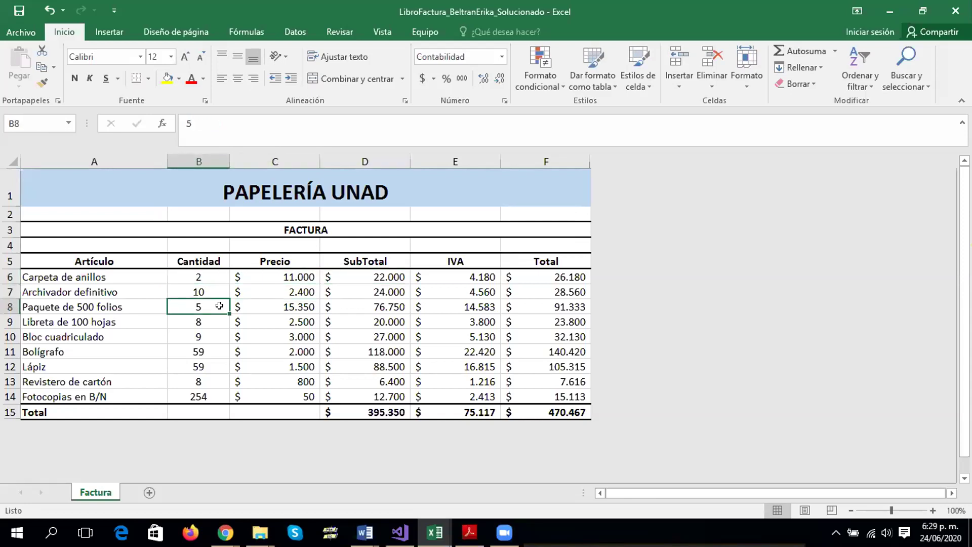
{"action": "left_click", "coordinate": [260, 307]}
{"action": "left_click", "coordinate": [200, 320]}
{"action": "left_click", "coordinate": [241, 322]}
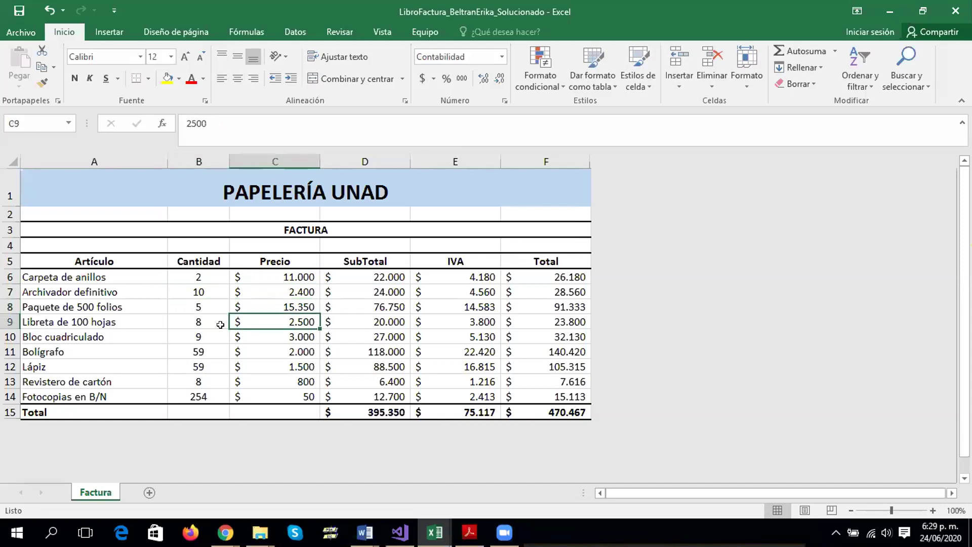
{"action": "left_click", "coordinate": [202, 278]}
{"action": "left_click", "coordinate": [352, 278]}
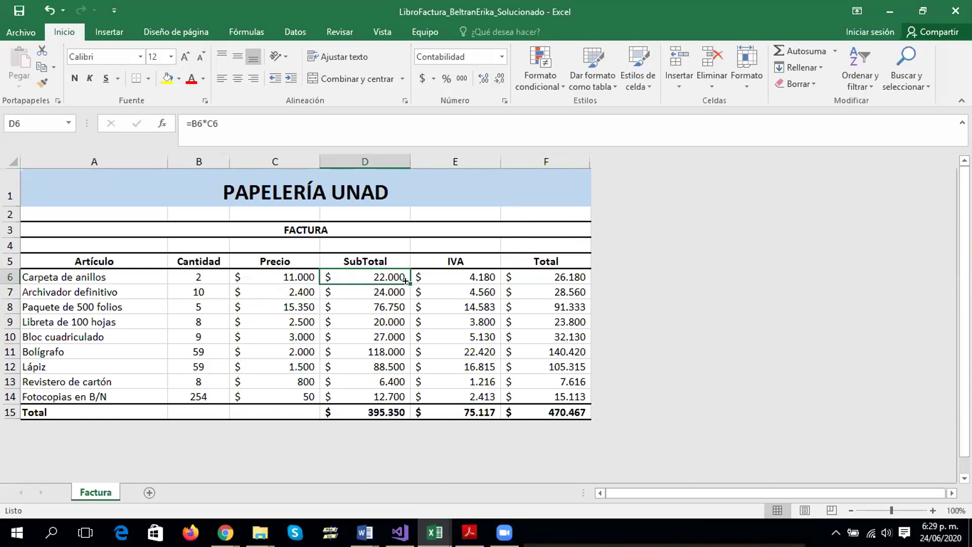
Review E6's =D6*19% IVA formula and F6's =D6+E6 Total formula
{"action": "double_click", "coordinate": [464, 272]}
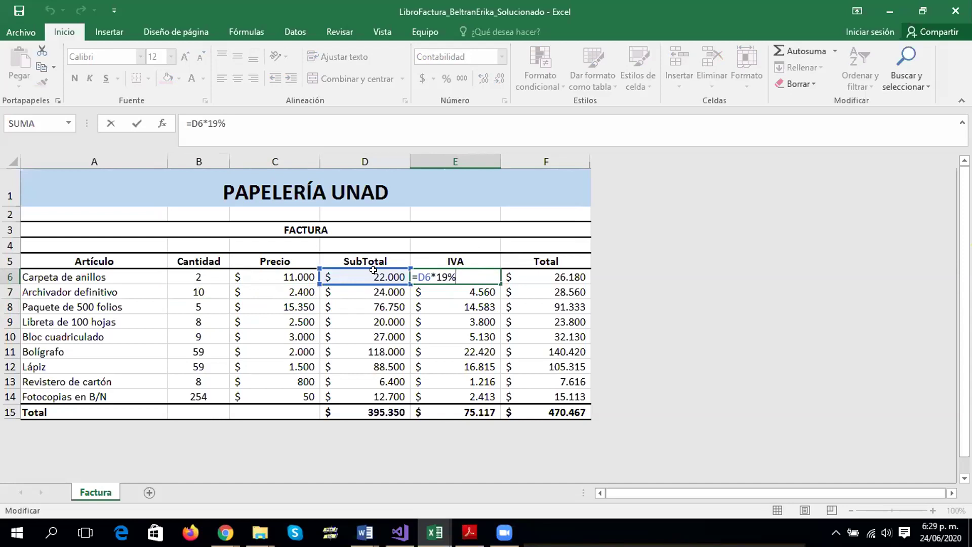
{"action": "left_click_drag", "start_coordinate": [454, 278], "coordinate": [431, 274]}
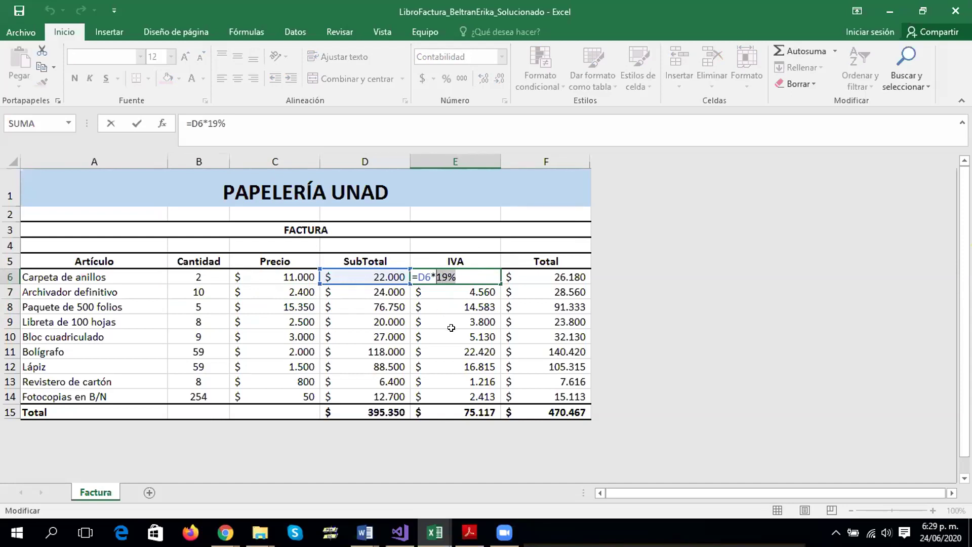
{"action": "left_click", "coordinate": [518, 271]}
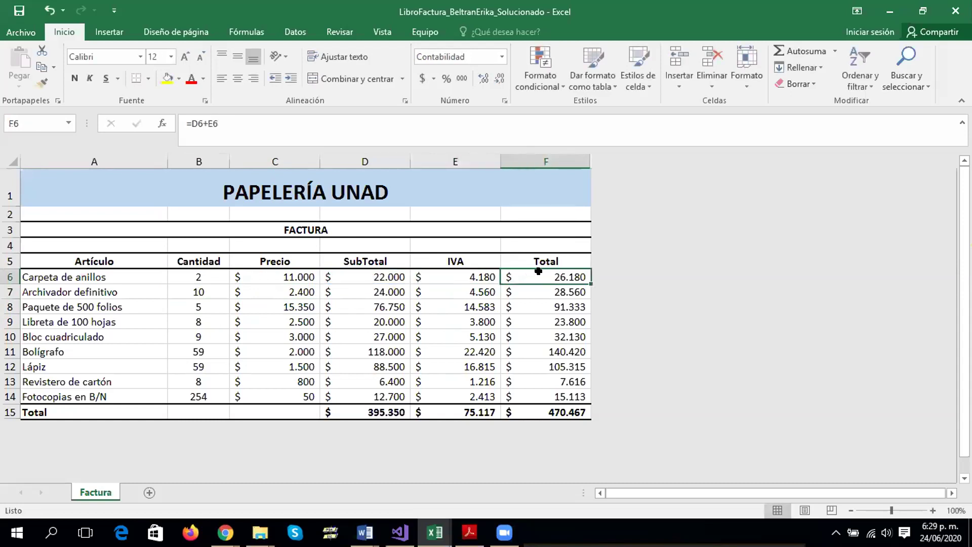
{"action": "key", "text": "F2"}
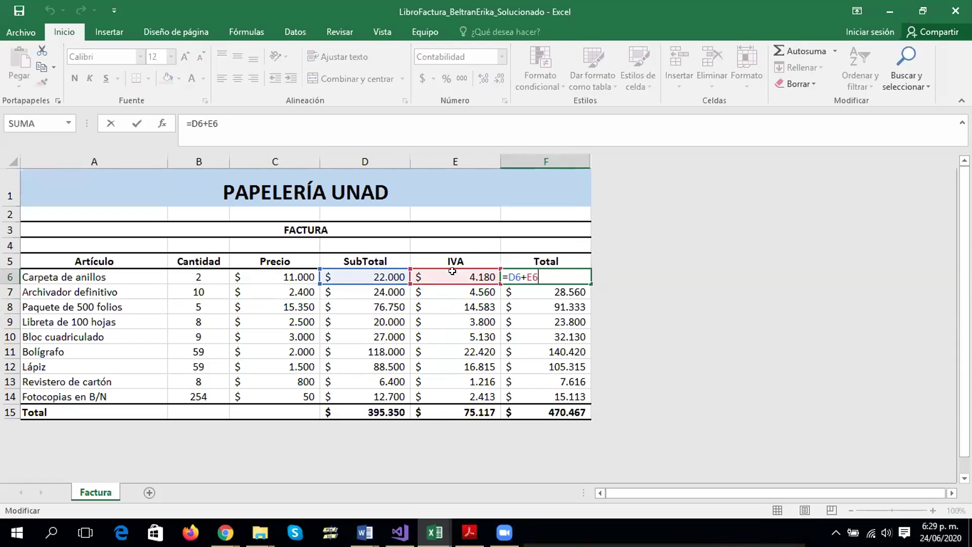
{"action": "key", "text": "ctrl+Return"}
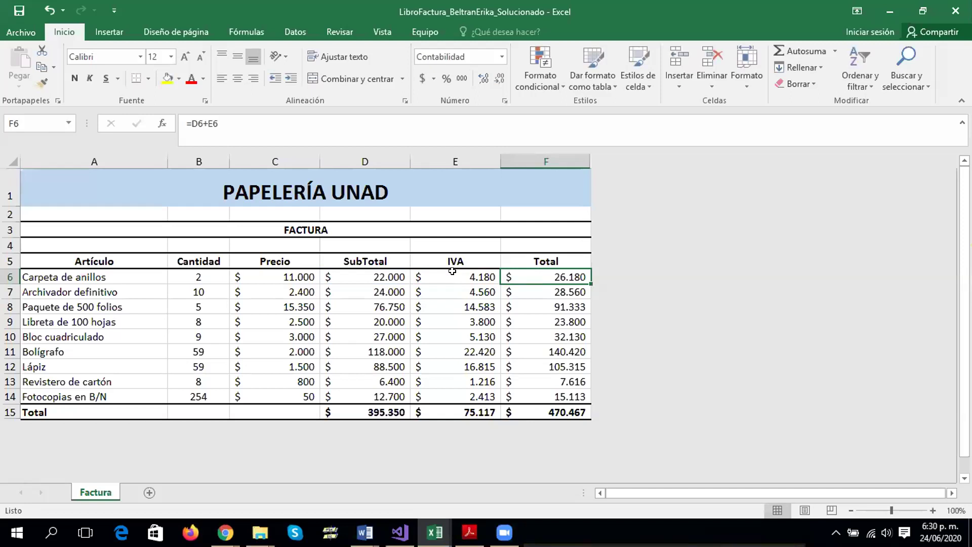
{"action": "scroll", "coordinate": [452, 271], "scroll_direction": "down", "scroll_amount": 1}
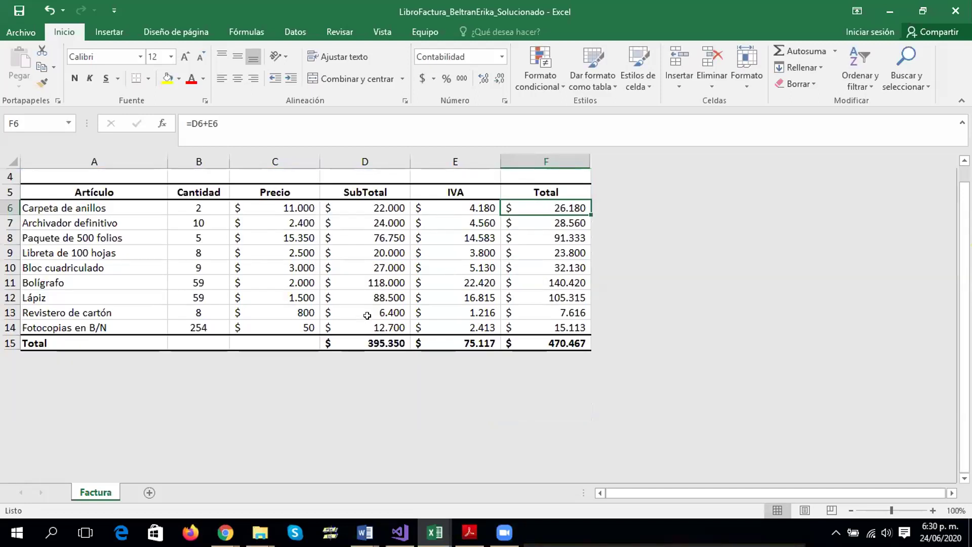
{"action": "scroll", "coordinate": [340, 211], "scroll_direction": "up", "scroll_amount": 1}
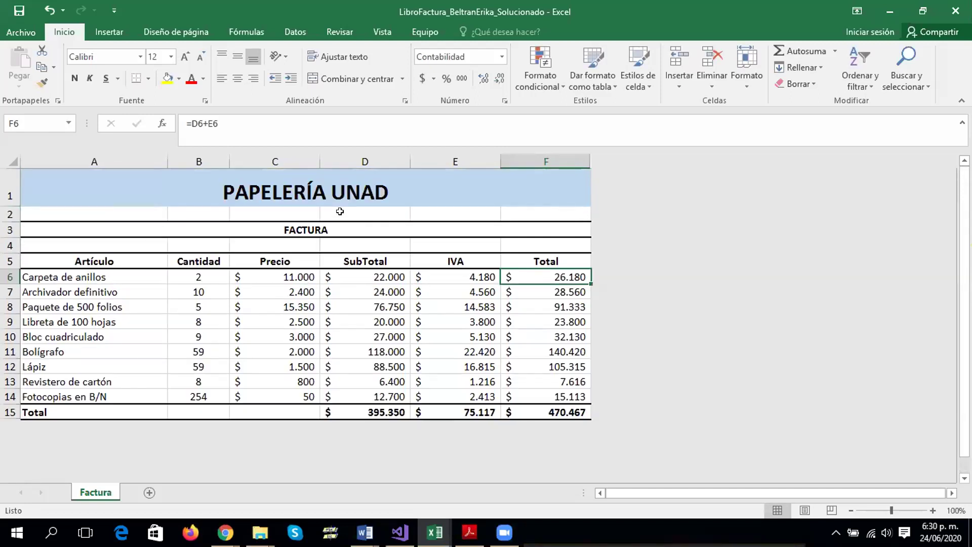
Scroll the workshop PDF down to page 3's Ejercicio 2 sales-commission report layout
{"action": "left_click", "coordinate": [469, 532]}
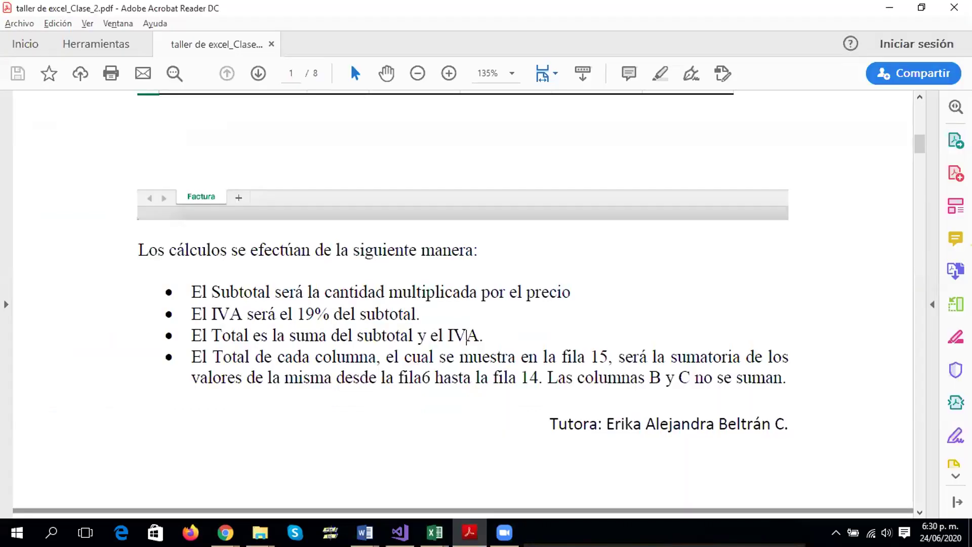
{"action": "scroll", "coordinate": [466, 337], "scroll_direction": "up", "scroll_amount": 3}
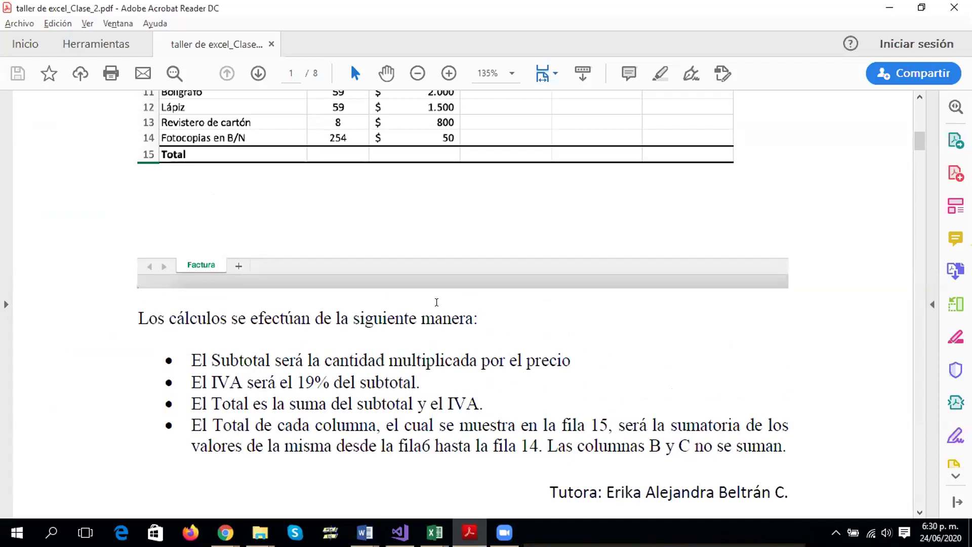
{"action": "scroll", "coordinate": [439, 223], "scroll_direction": "down", "scroll_amount": 1}
{"action": "scroll", "coordinate": [439, 223], "scroll_direction": "down", "scroll_amount": 2}
{"action": "scroll", "coordinate": [439, 224], "scroll_direction": "down", "scroll_amount": 6}
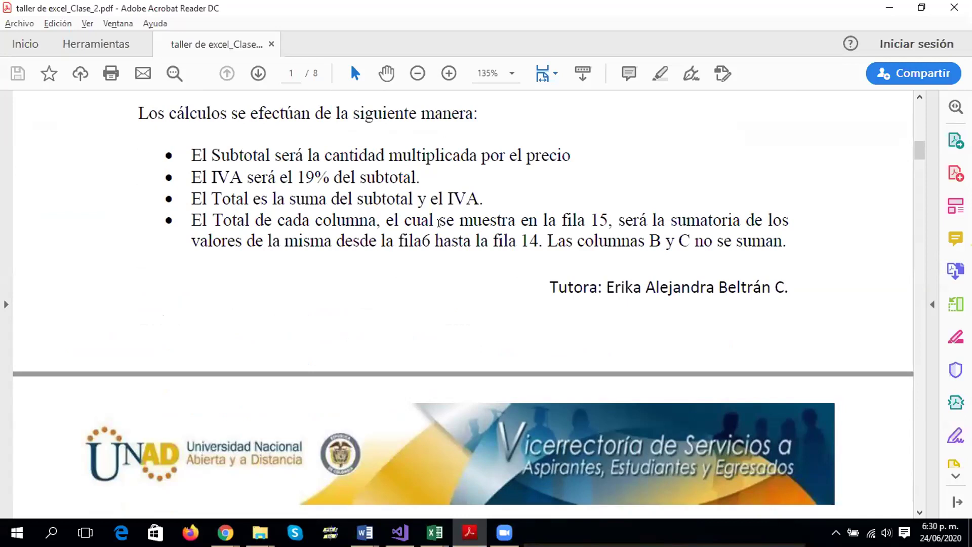
{"action": "scroll", "coordinate": [438, 223], "scroll_direction": "down", "scroll_amount": 2}
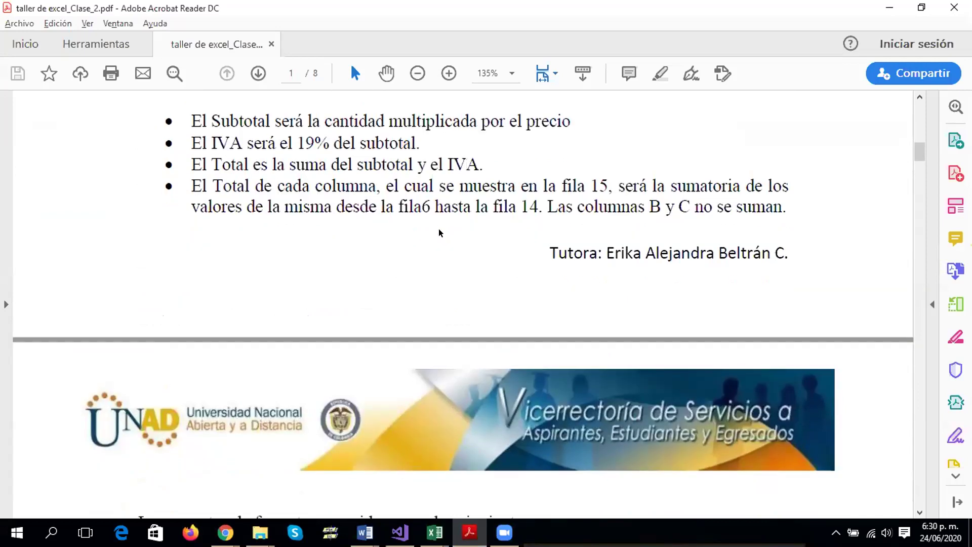
{"action": "scroll", "coordinate": [439, 232], "scroll_direction": "down", "scroll_amount": 2}
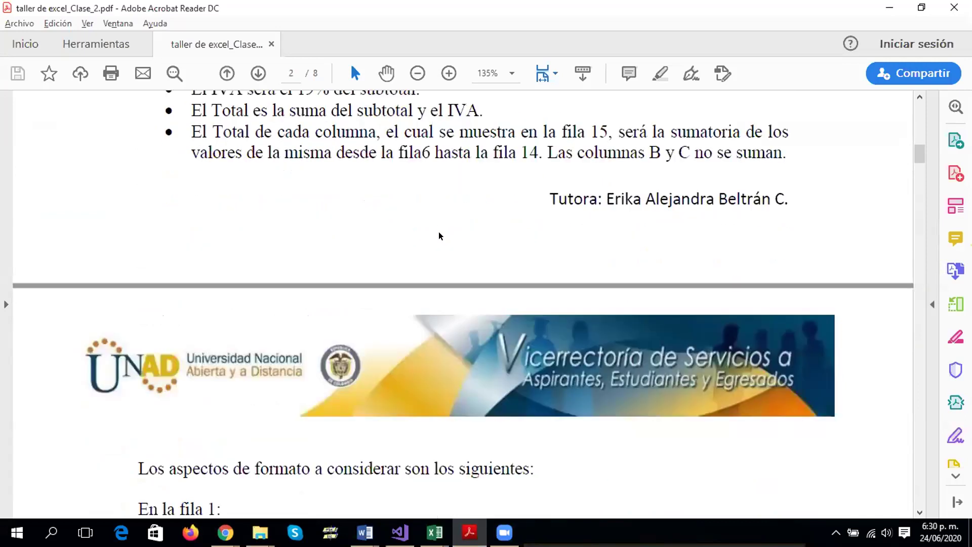
{"action": "scroll", "coordinate": [439, 235], "scroll_direction": "down", "scroll_amount": 5}
{"action": "scroll", "coordinate": [439, 235], "scroll_direction": "down", "scroll_amount": 3}
{"action": "scroll", "coordinate": [438, 234], "scroll_direction": "down", "scroll_amount": 5}
{"action": "scroll", "coordinate": [438, 233], "scroll_direction": "down", "scroll_amount": 1}
{"action": "scroll", "coordinate": [438, 233], "scroll_direction": "down", "scroll_amount": 7}
{"action": "scroll", "coordinate": [437, 233], "scroll_direction": "down", "scroll_amount": 1}
{"action": "scroll", "coordinate": [438, 234], "scroll_direction": "down", "scroll_amount": 7}
{"action": "scroll", "coordinate": [438, 234], "scroll_direction": "down", "scroll_amount": 4}
{"action": "scroll", "coordinate": [438, 233], "scroll_direction": "down", "scroll_amount": 6}
{"action": "scroll", "coordinate": [438, 235], "scroll_direction": "down", "scroll_amount": 8}
{"action": "scroll", "coordinate": [438, 237], "scroll_direction": "down", "scroll_amount": 5}
{"action": "scroll", "coordinate": [439, 238], "scroll_direction": "down", "scroll_amount": 5}
{"action": "scroll", "coordinate": [439, 238], "scroll_direction": "down", "scroll_amount": 5}
{"action": "scroll", "coordinate": [439, 239], "scroll_direction": "down", "scroll_amount": 5}
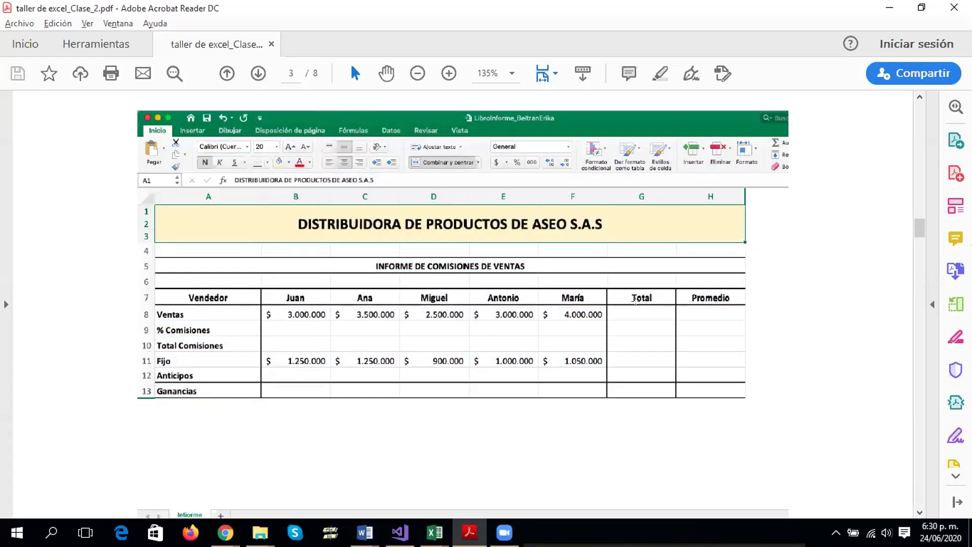
Highlight the Ventas amounts from Juan to María in the Ejercicio 2 report screenshot
{"action": "left_click", "coordinate": [658, 334]}
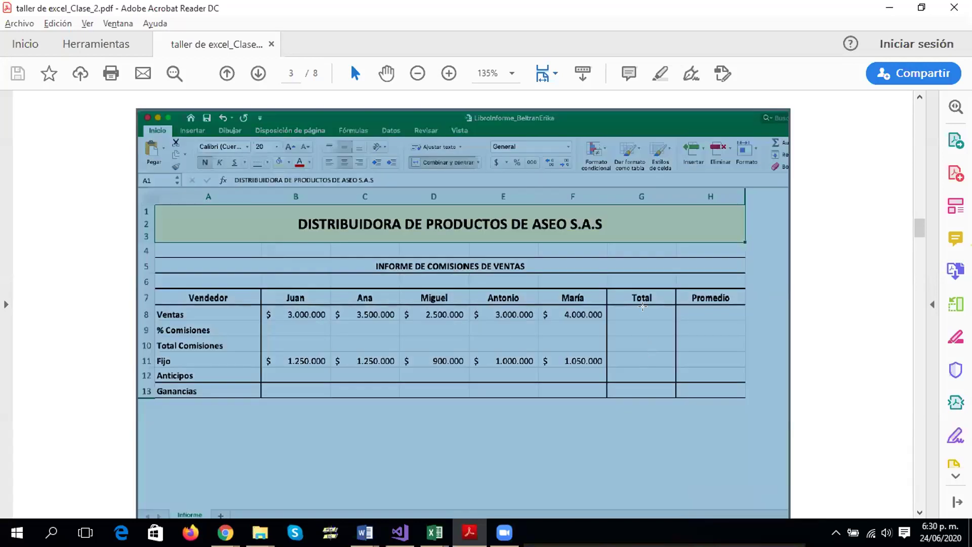
{"action": "left_click", "coordinate": [622, 317]}
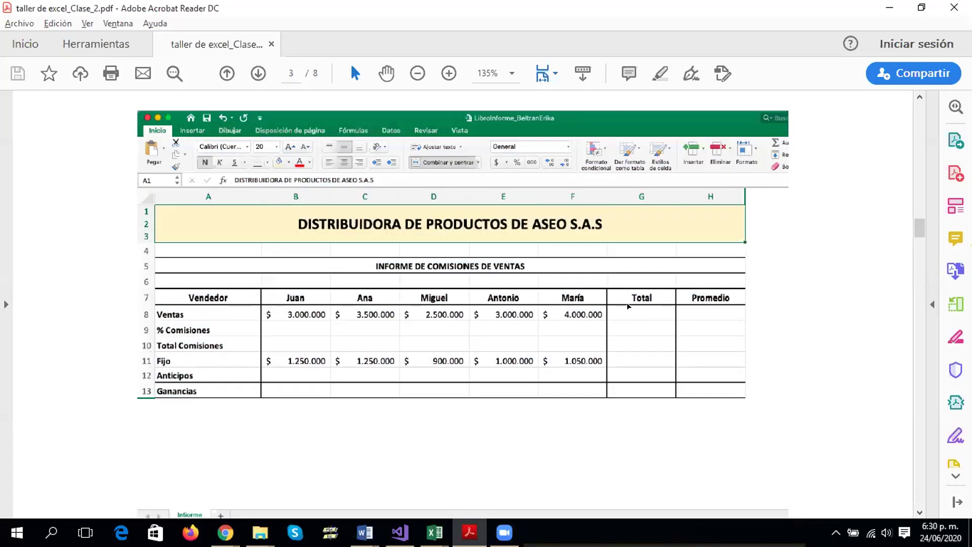
{"action": "left_click", "coordinate": [628, 306]}
{"action": "left_click", "coordinate": [303, 312]}
{"action": "left_click", "coordinate": [369, 314]}
{"action": "left_click", "coordinate": [304, 313]}
{"action": "left_click_drag", "start_coordinate": [273, 313], "coordinate": [623, 306]}
{"action": "left_click", "coordinate": [622, 306]}
{"action": "left_click", "coordinate": [709, 306]}
{"action": "left_click_drag", "start_coordinate": [264, 310], "coordinate": [633, 311]}
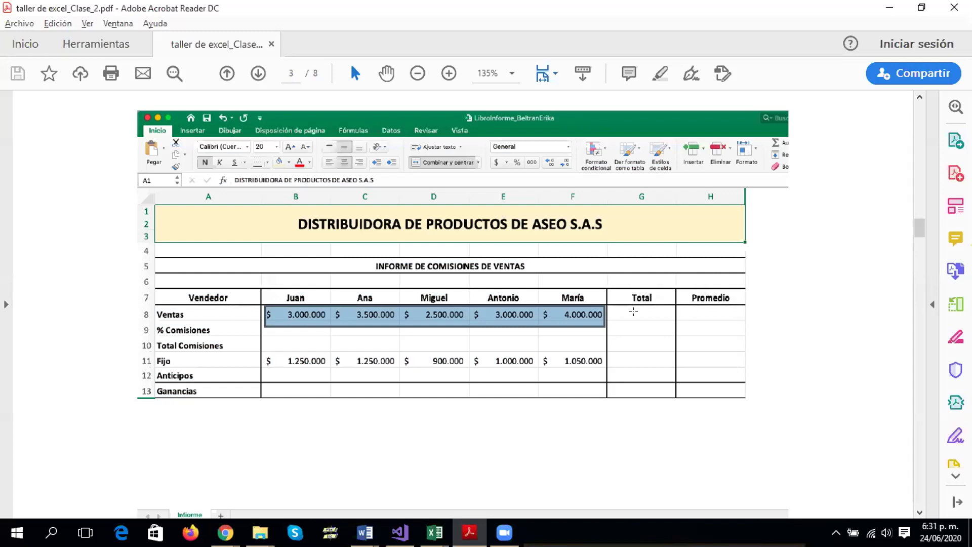
{"action": "left_click", "coordinate": [634, 312]}
Read the 15% commission rule, then bring the blank Libro1 workbook to the front
{"action": "scroll", "coordinate": [633, 312], "scroll_direction": "down", "scroll_amount": 3}
{"action": "left_click", "coordinate": [633, 311]}
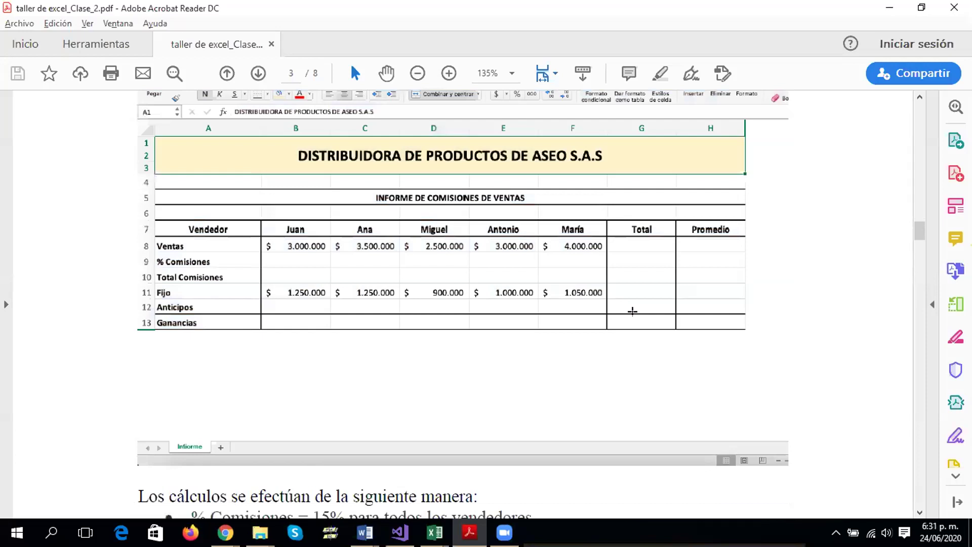
{"action": "scroll", "coordinate": [632, 311], "scroll_direction": "down", "scroll_amount": 6}
{"action": "scroll", "coordinate": [633, 311], "scroll_direction": "down", "scroll_amount": 3}
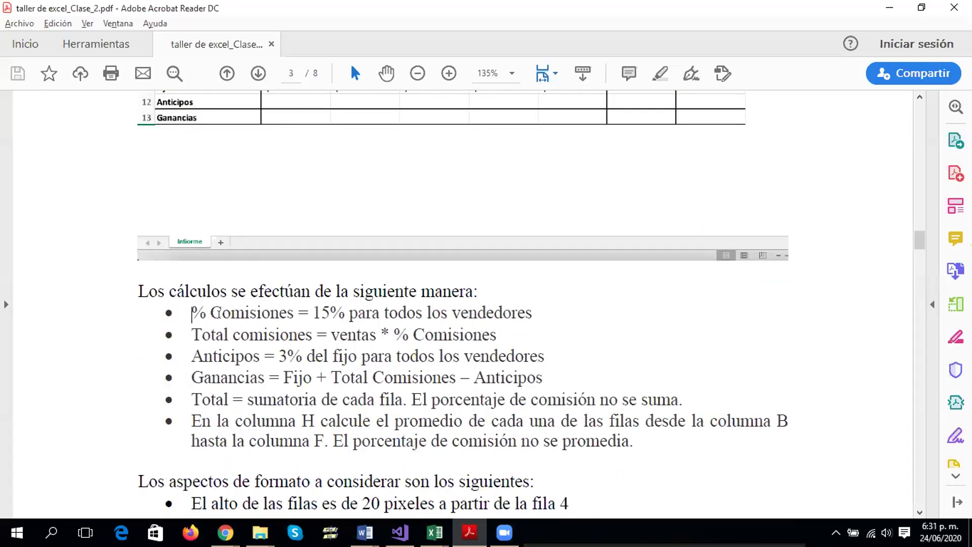
{"action": "left_click_drag", "start_coordinate": [217, 313], "coordinate": [533, 313]}
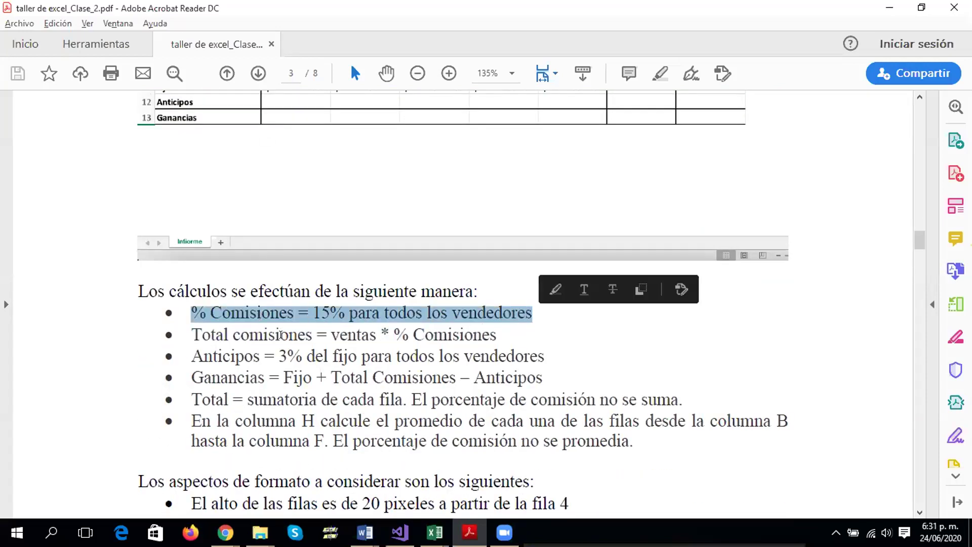
{"action": "left_click", "coordinate": [361, 329]}
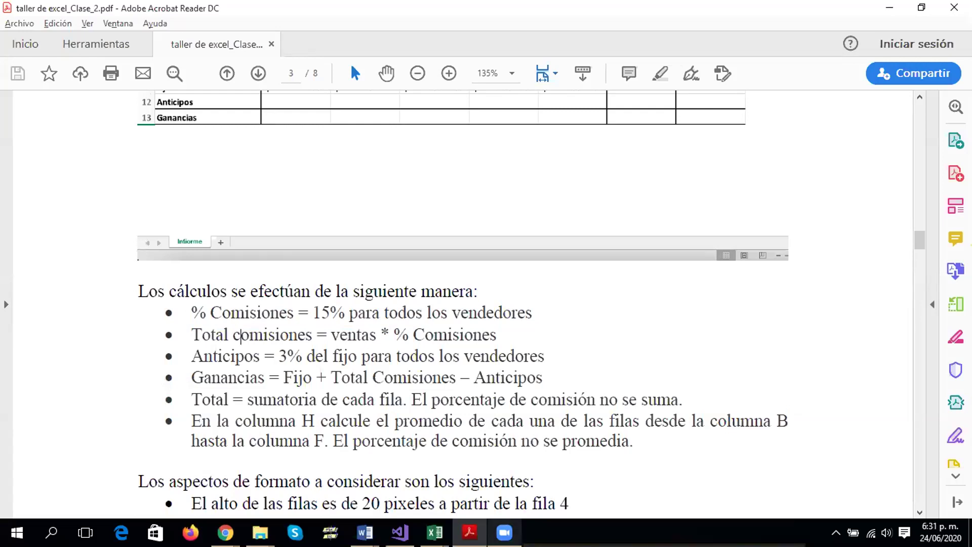
{"action": "left_click", "coordinate": [434, 532]}
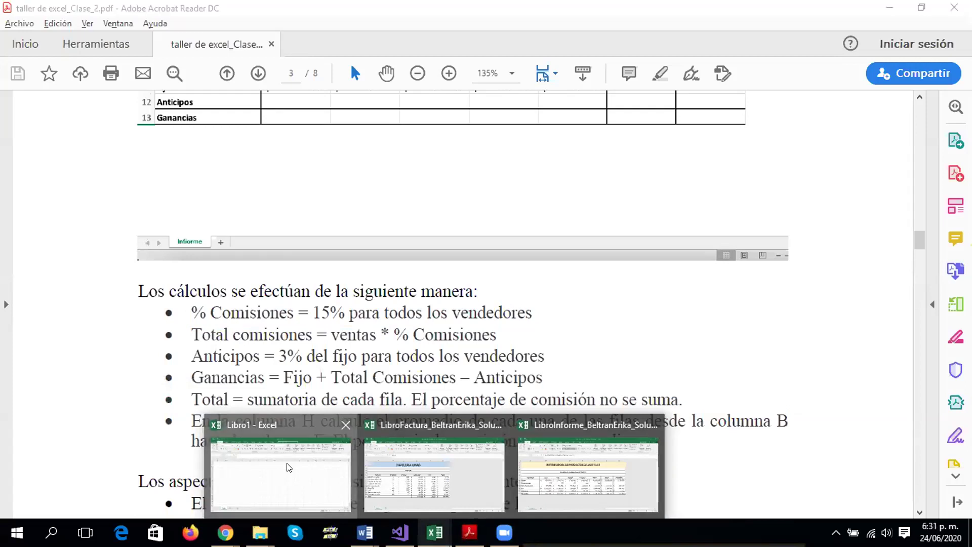
{"action": "left_click", "coordinate": [289, 467]}
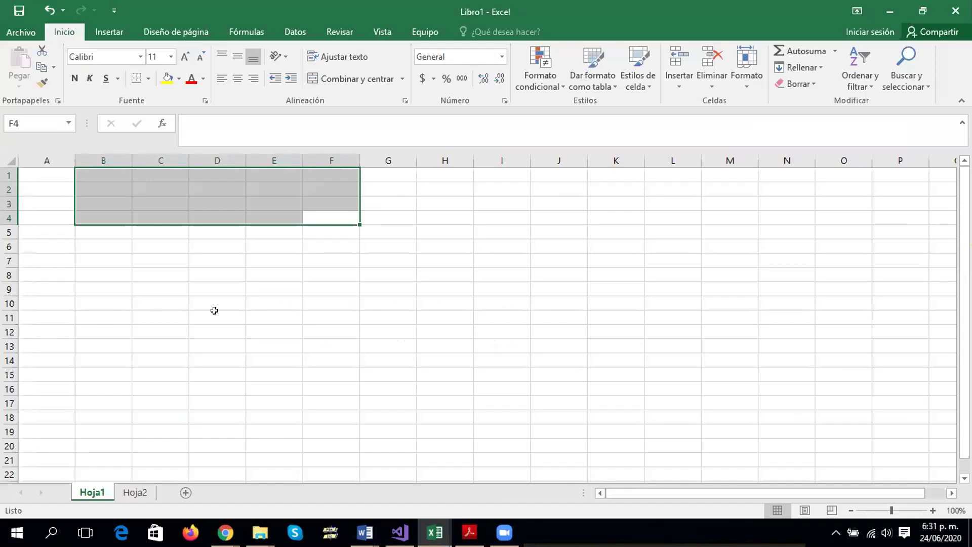
{"action": "left_click", "coordinate": [175, 240]}
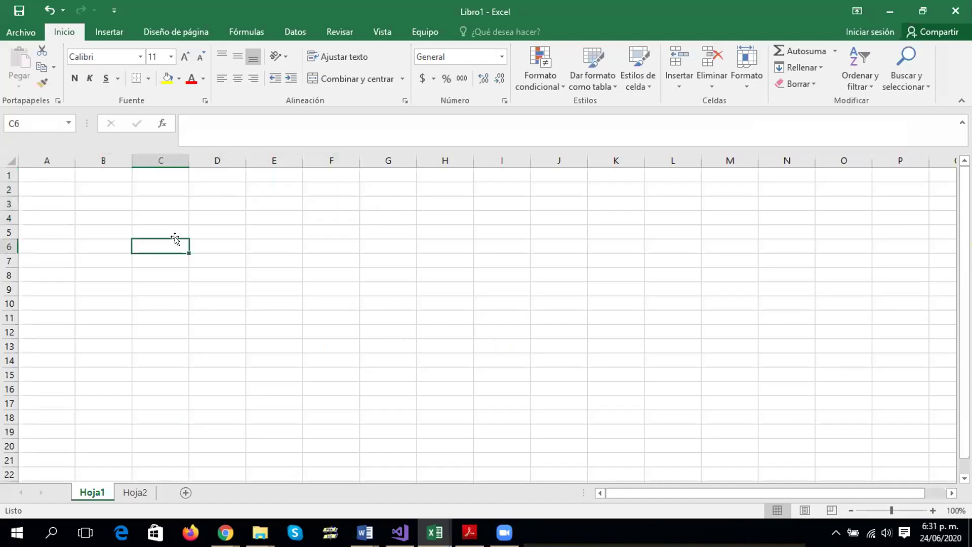
{"action": "double_click", "coordinate": [170, 180]}
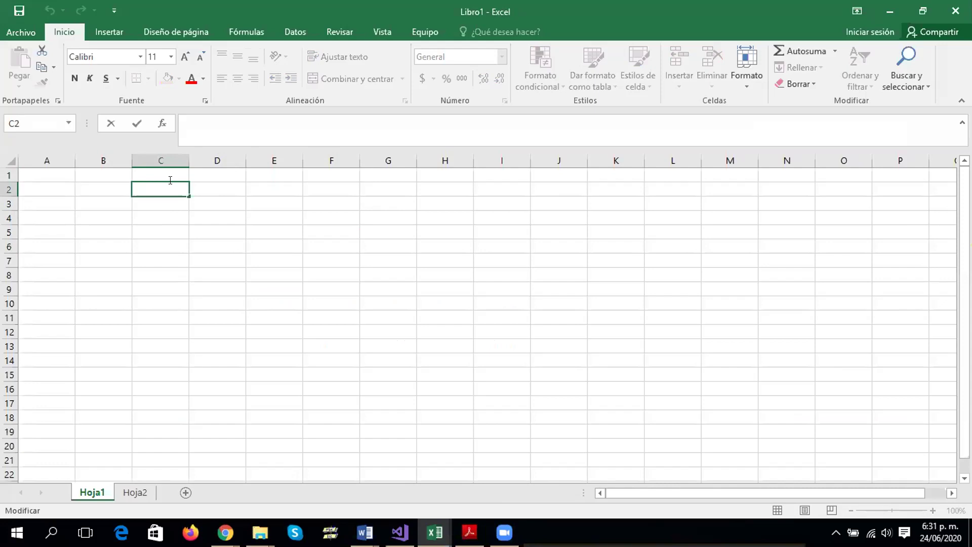
{"action": "key", "text": "Escape"}
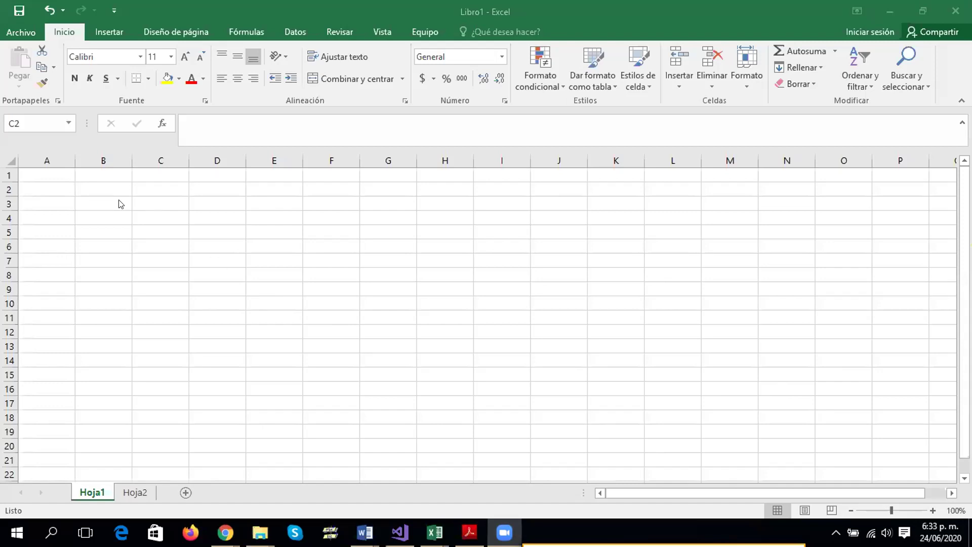
{"action": "left_click", "coordinate": [113, 188]}
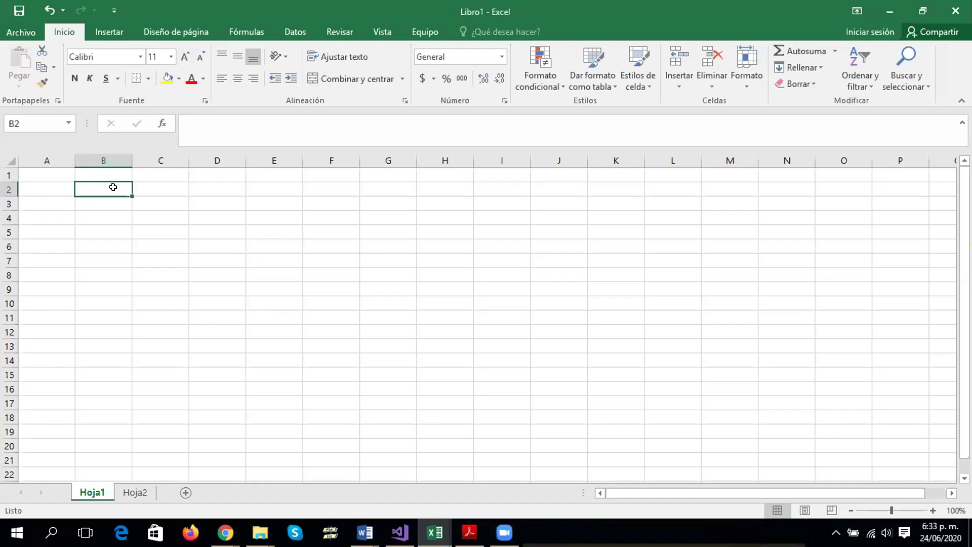
Enter the headers CÓDIGO, MEDICAMENTO, PRESENTACIÓN and TOTAL in B2:E2
{"action": "type", "text": "CÓDIGO"}
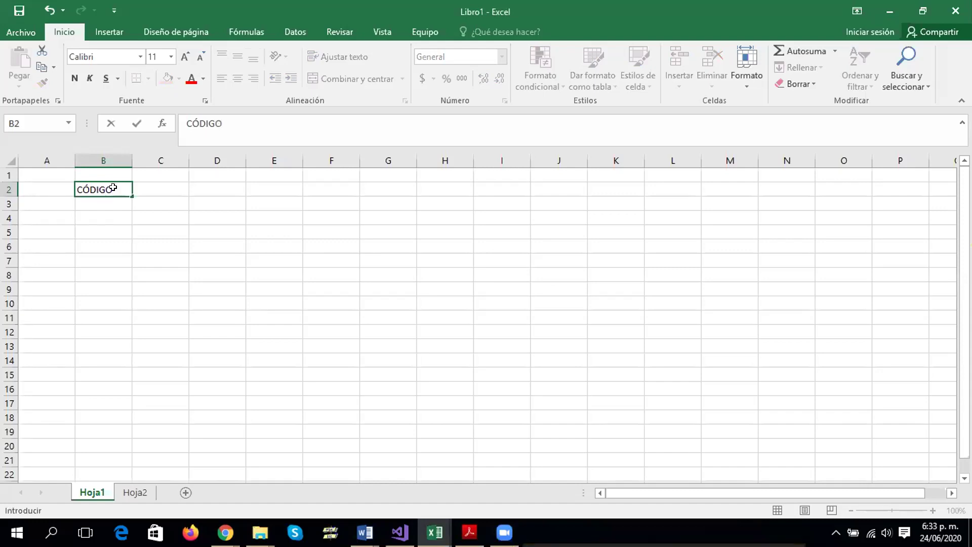
{"action": "key", "text": "Tab"}
{"action": "type", "text": "MED"}
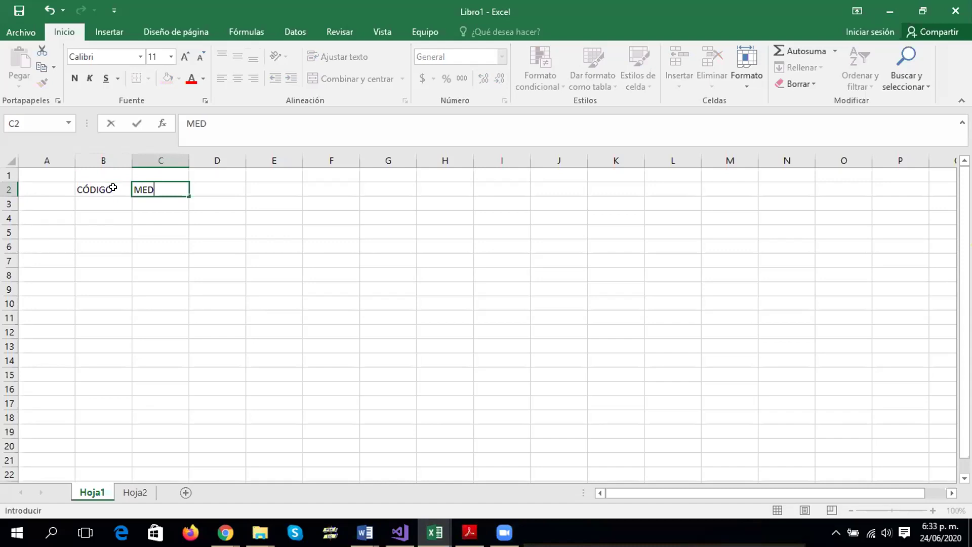
{"action": "type", "text": "ICAMENTO"}
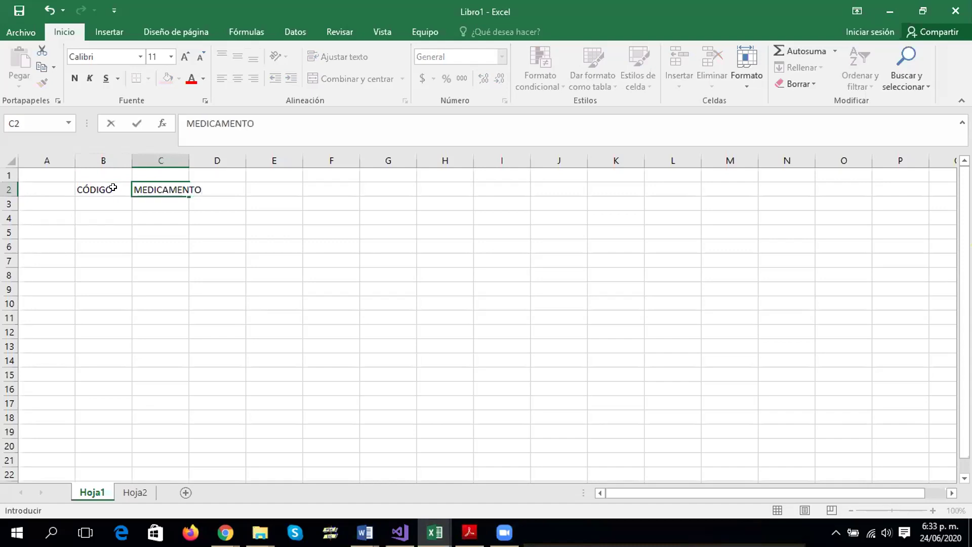
{"action": "key", "text": "Tab"}
{"action": "type", "text": "PRESENTACIÓN"}
{"action": "key", "text": "Tab"}
{"action": "type", "text": "TOTAL"}
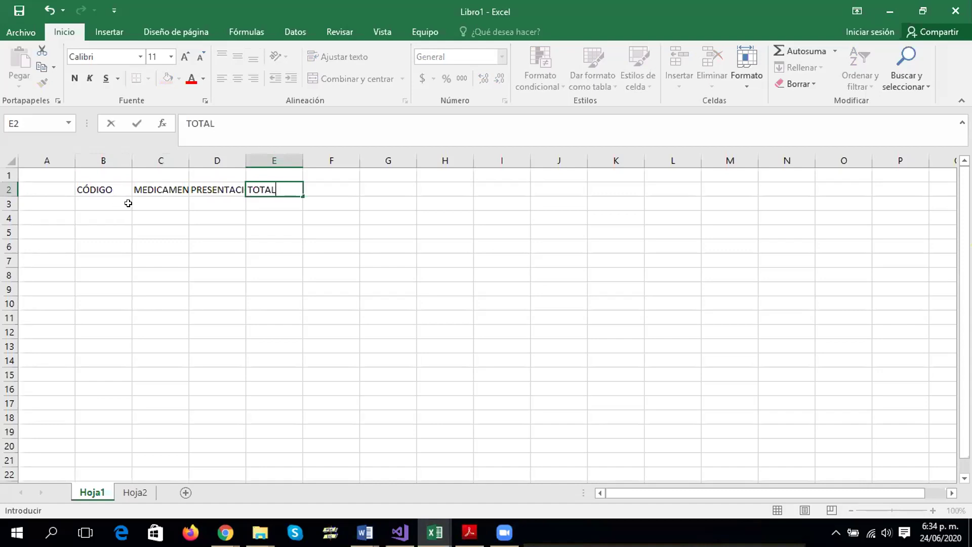
{"action": "left_click", "coordinate": [127, 203]}
Widen columns C, D and E so the headers fit
{"action": "left_click", "coordinate": [170, 184]}
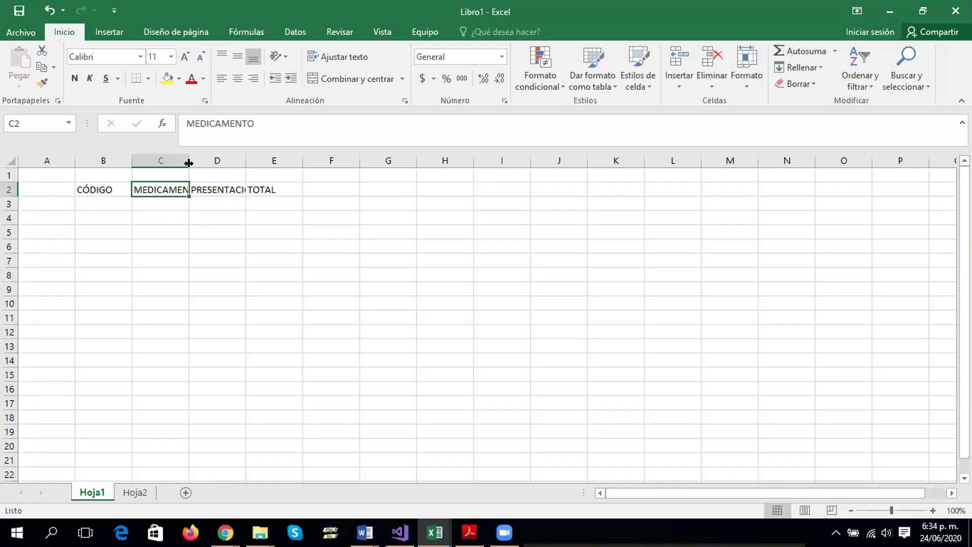
{"action": "left_click_drag", "start_coordinate": [186, 156], "coordinate": [211, 157]}
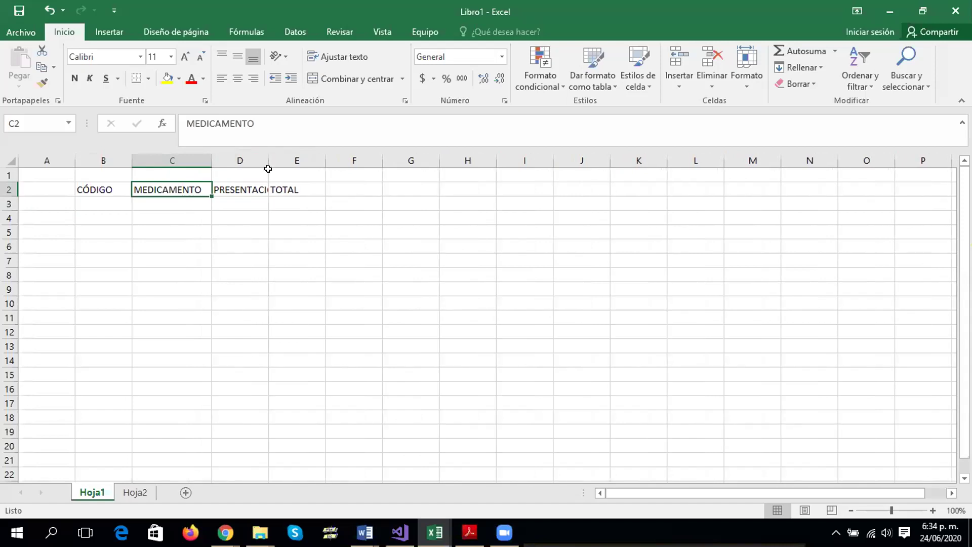
{"action": "left_click_drag", "start_coordinate": [268, 160], "coordinate": [282, 161]}
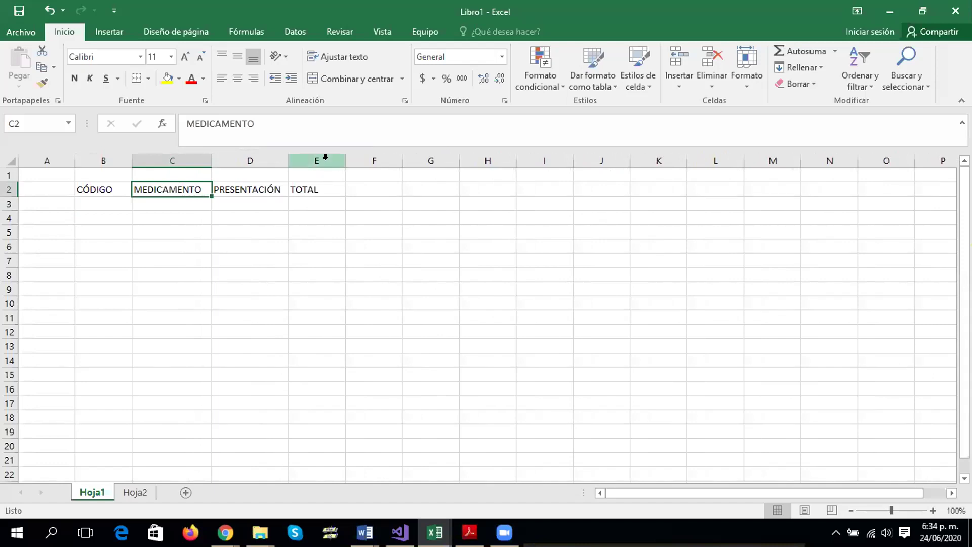
{"action": "left_click_drag", "start_coordinate": [345, 161], "coordinate": [349, 163]}
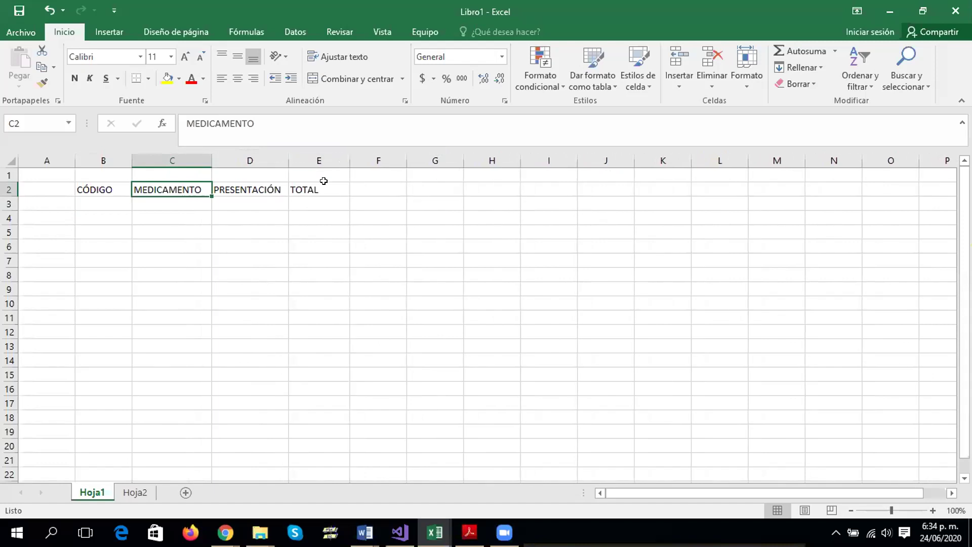
Type A01 and A02 in B3:B4 and fill the series down to A07 in B9
{"action": "left_click", "coordinate": [84, 200]}
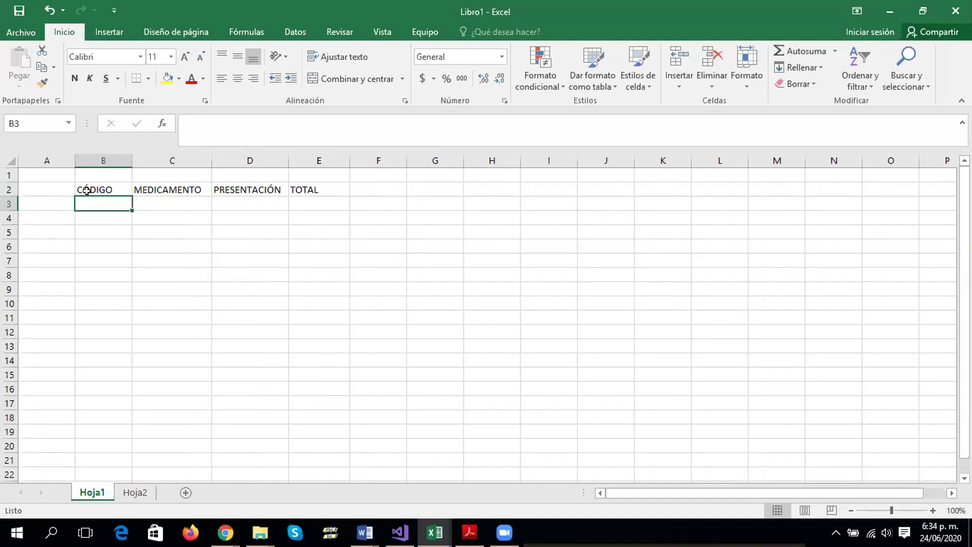
{"action": "type", "text": "A01"}
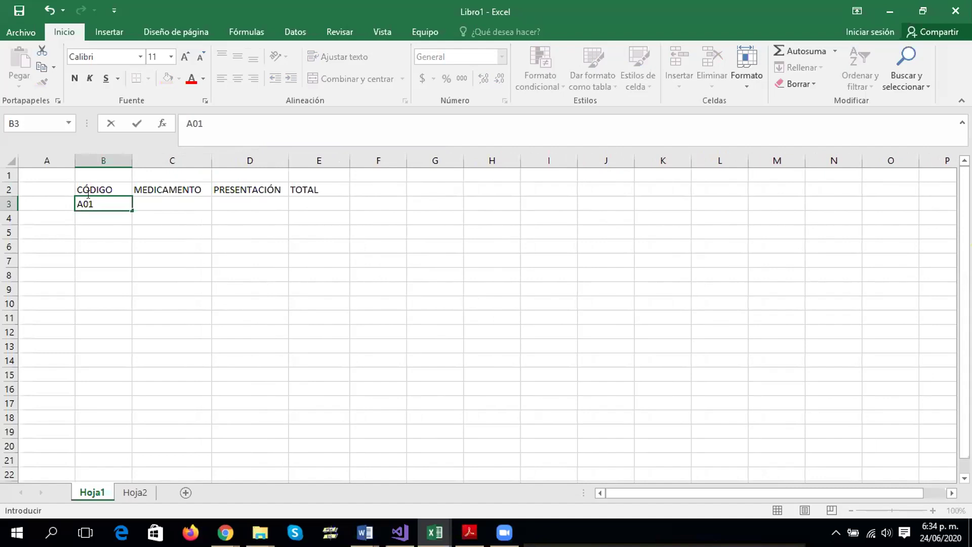
{"action": "key", "text": "Return"}
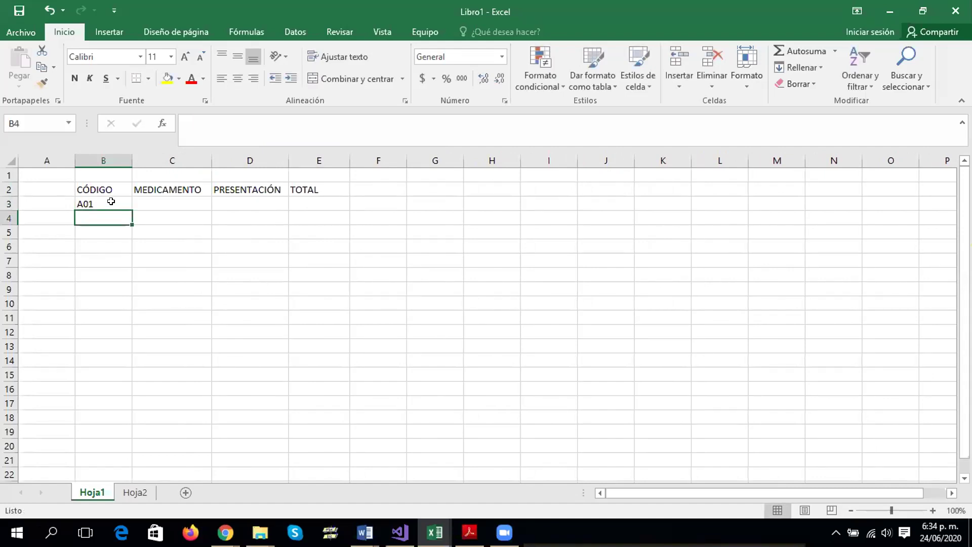
{"action": "type", "text": "A02"}
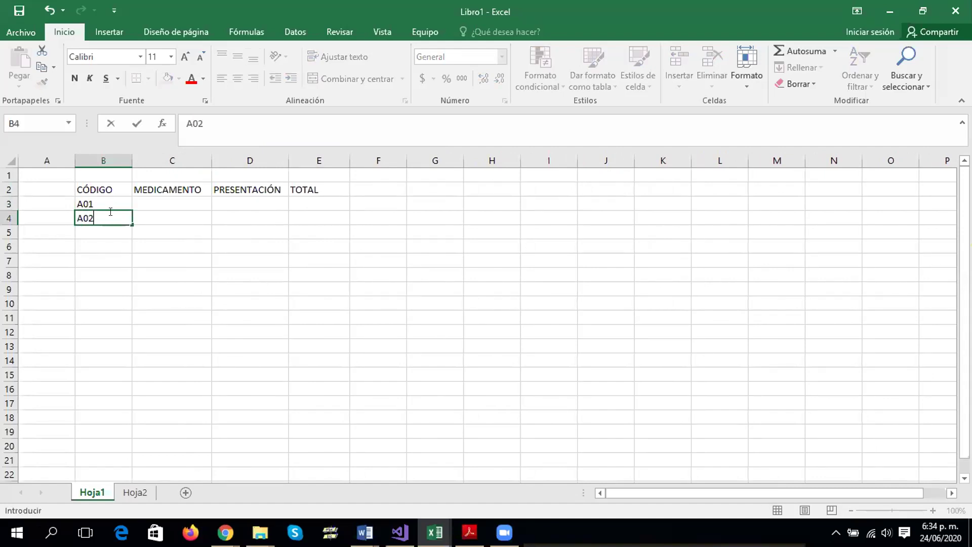
{"action": "left_click", "coordinate": [106, 230]}
{"action": "left_click", "coordinate": [108, 201]}
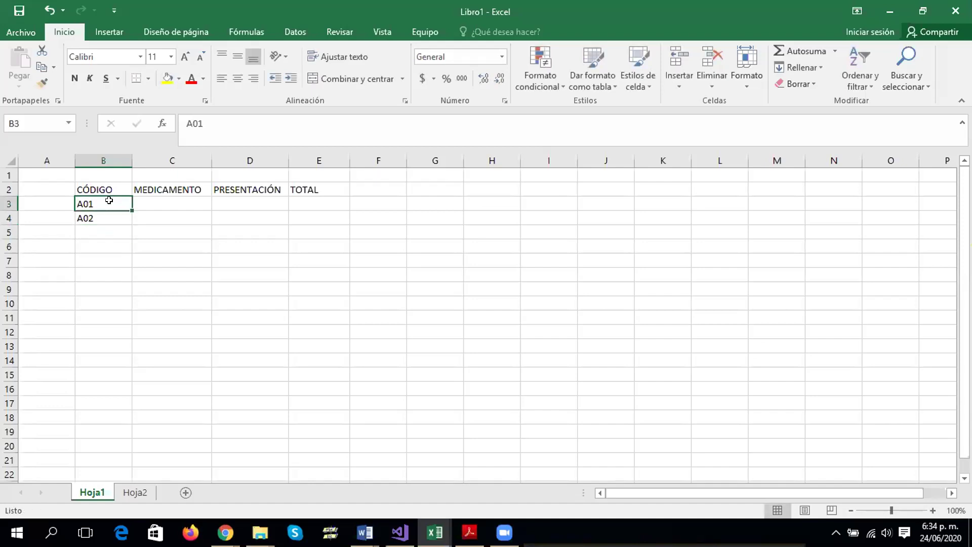
{"action": "mouse_move", "coordinate": [109, 201]}
{"action": "left_mouse_down"}
{"action": "mouse_move", "coordinate": [129, 232]}
{"action": "mouse_move", "coordinate": [129, 273]}
{"action": "left_mouse_up"}
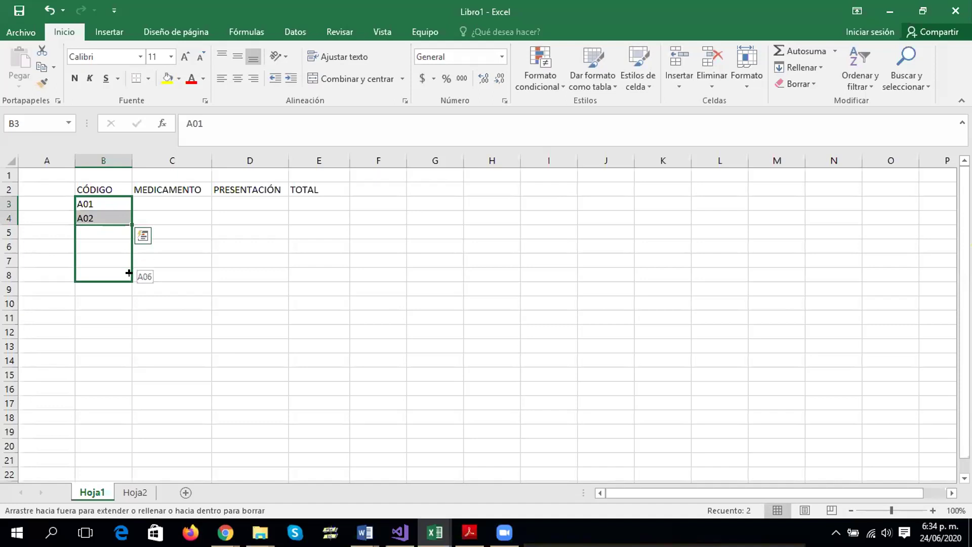
{"action": "left_click_drag", "start_coordinate": [129, 273], "coordinate": [125, 290]}
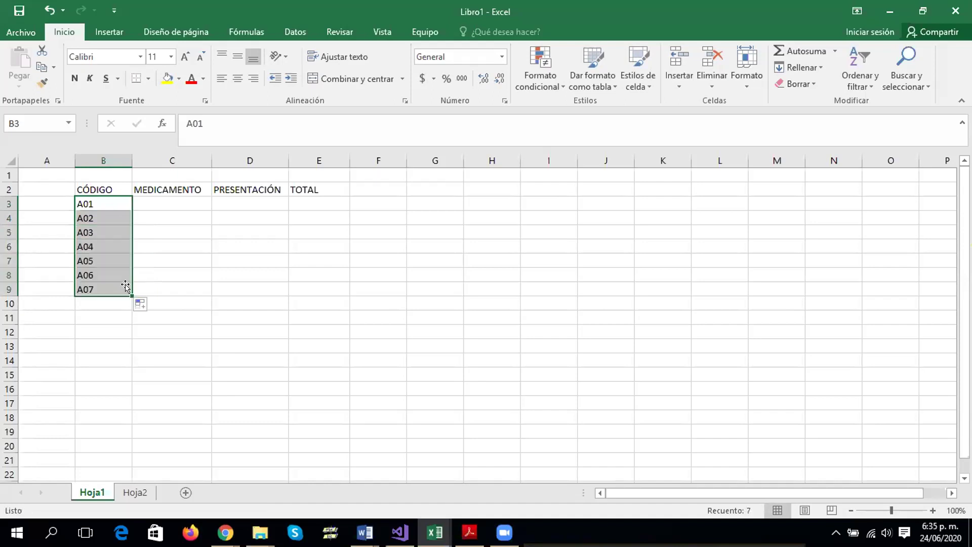
Enter Vick, Buscapina and Advil in C3:C5
{"action": "left_click", "coordinate": [143, 201]}
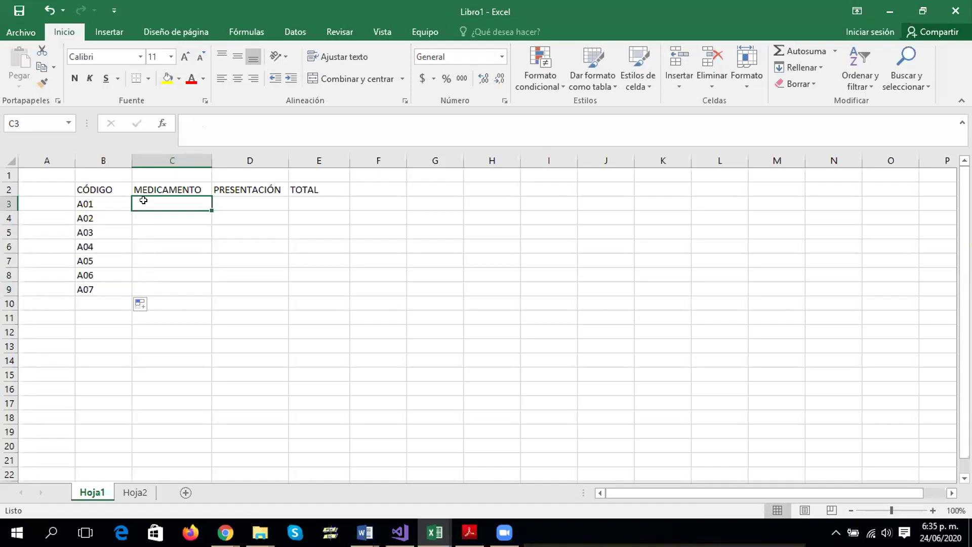
{"action": "type", "text": "Vick"}
{"action": "key", "text": "Return"}
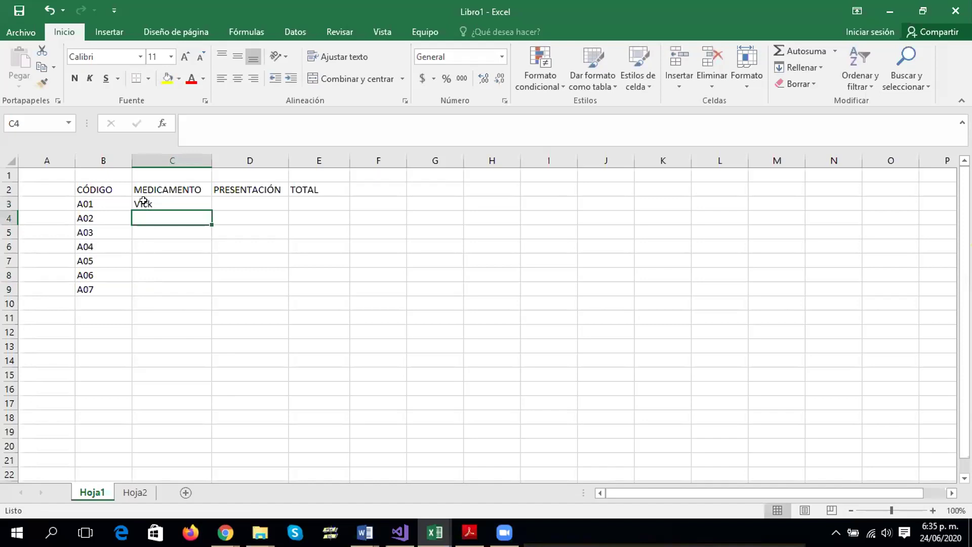
{"action": "type", "text": "Buscapina"}
{"action": "key", "text": "ctrl+Return"}
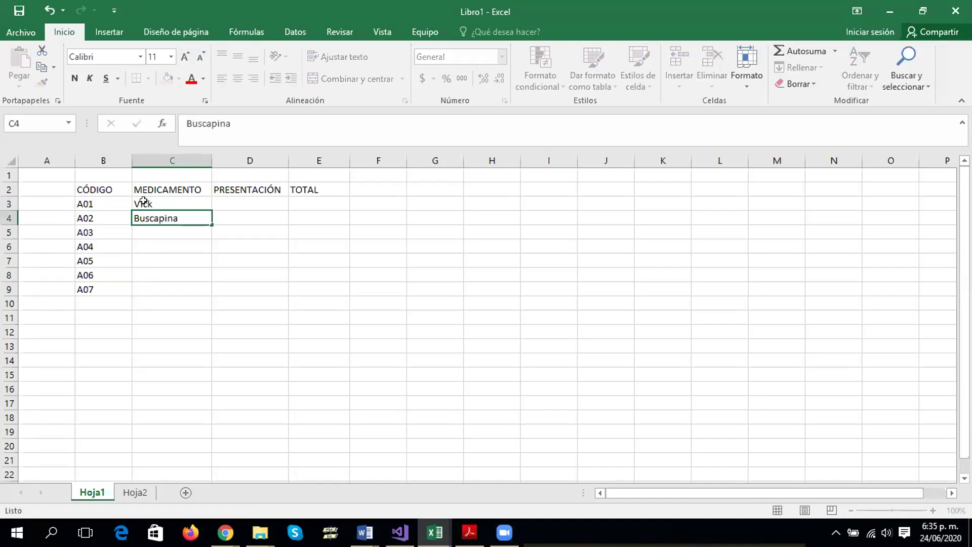
{"action": "key", "text": "Return"}
{"action": "type", "text": "Advil"}
{"action": "key", "text": "Return"}
Enter Vitamina C, Acetaminofen, Redoxón and Insulina in C6:C9
{"action": "type", "text": "Vitan"}
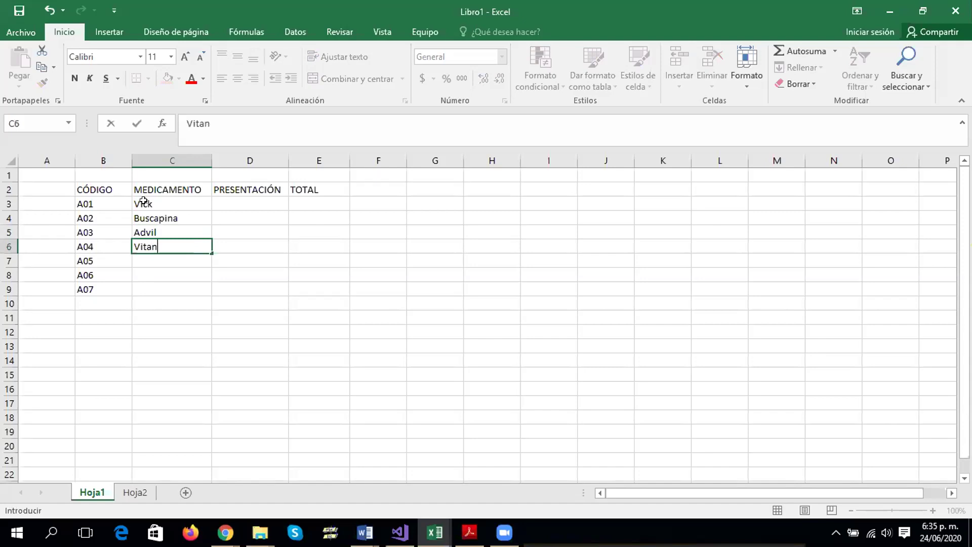
{"action": "key", "text": "BackSpace"}
{"action": "type", "text": "mina C"}
{"action": "key", "text": "Return"}
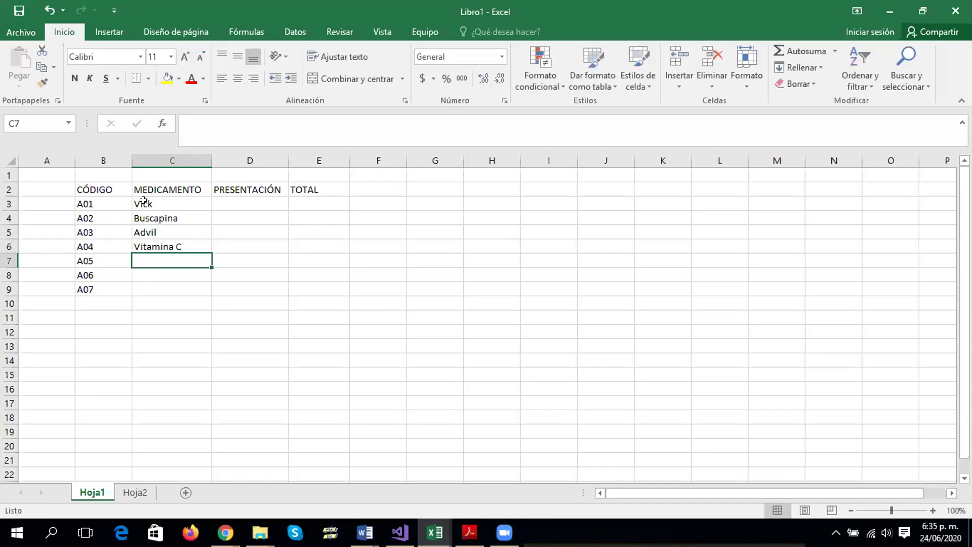
{"action": "type", "text": "Acetaminofen"}
{"action": "key", "text": "Return"}
{"action": "type", "text": "Redoxón"}
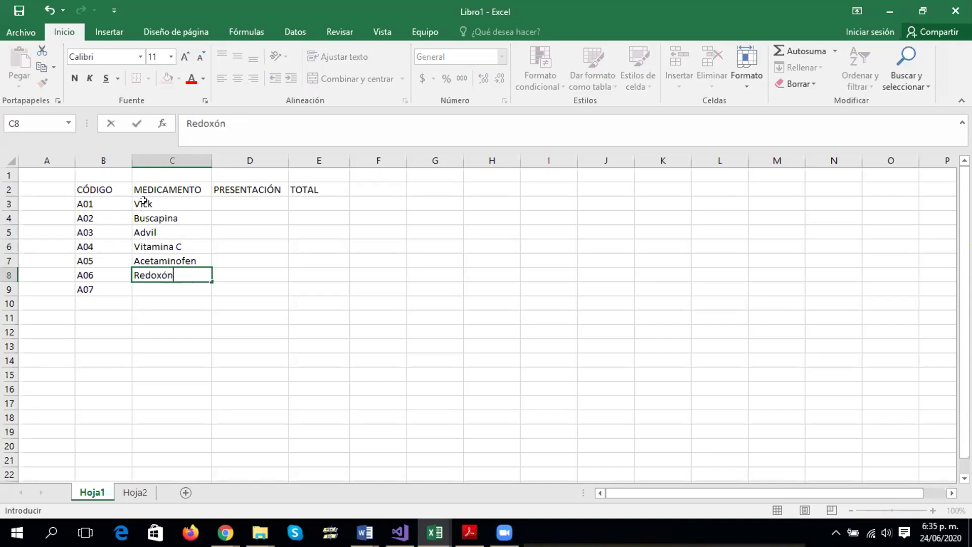
{"action": "key", "text": "Return"}
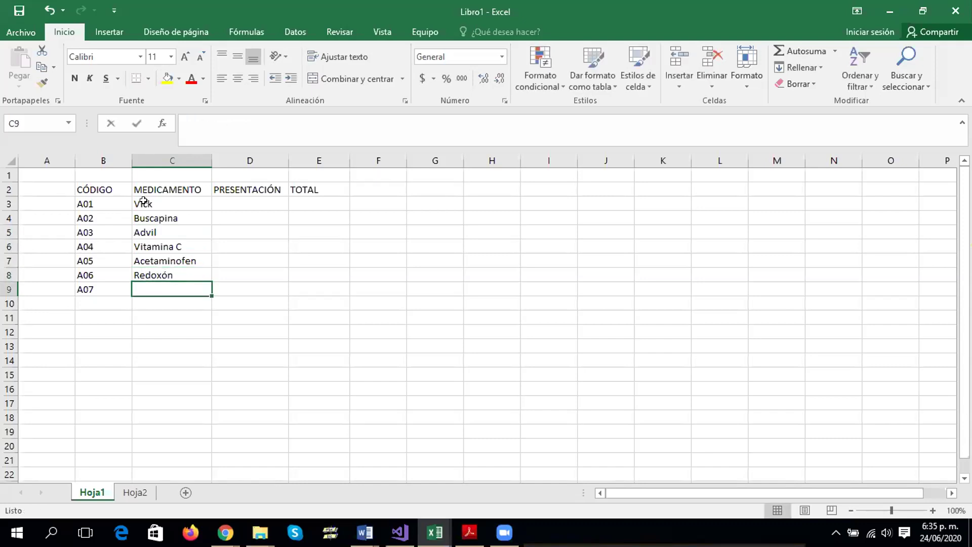
{"action": "type", "text": "Insulina"}
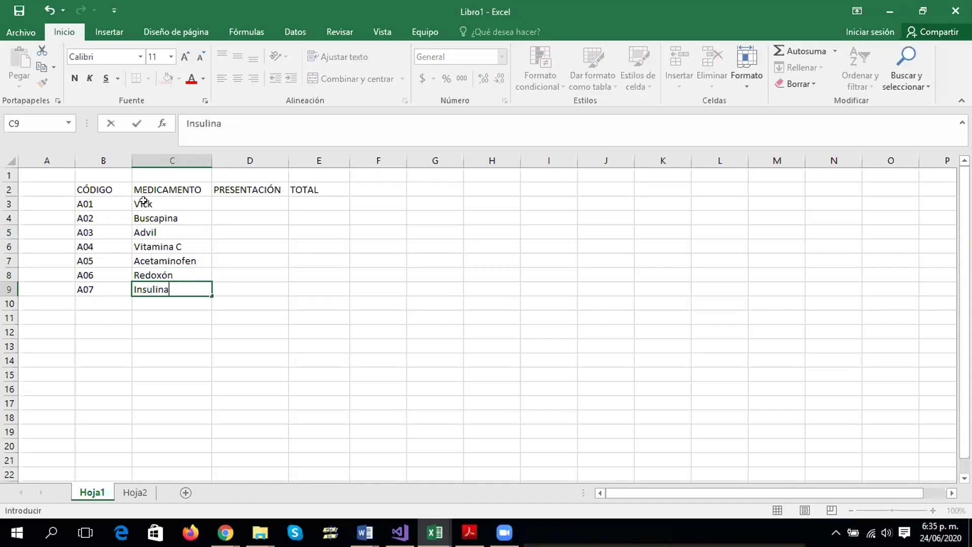
{"action": "key", "text": "Tab"}
Enter presentations Jarabe, Comprimido and Comprimido in D3:D5
{"action": "key", "text": "Up"}
{"action": "key", "text": "Up"}
{"action": "key", "text": "Up"}
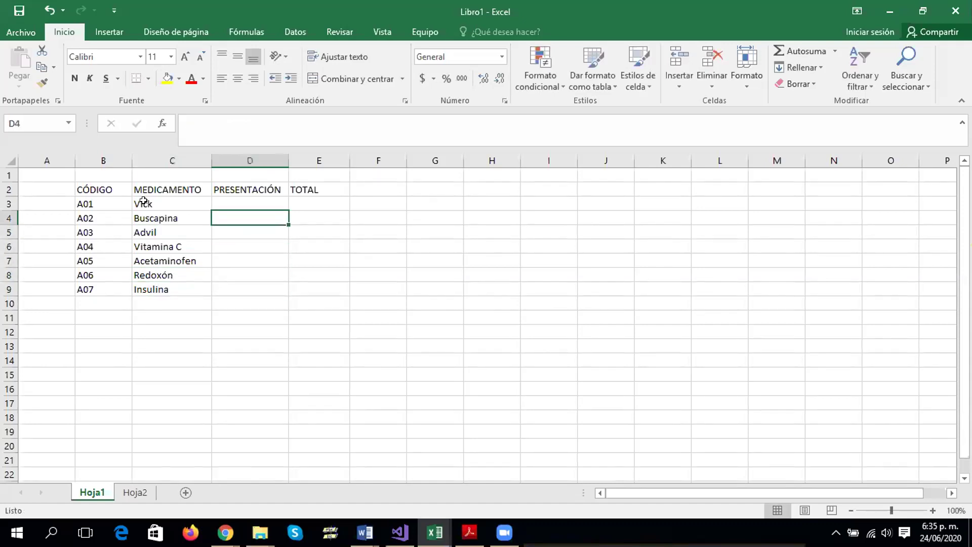
{"action": "key", "text": "Up"}
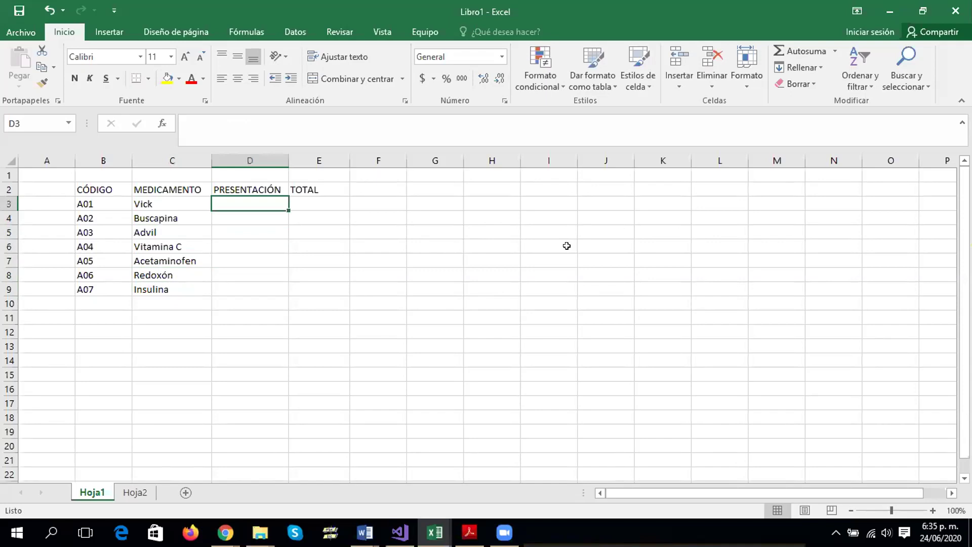
{"action": "type", "text": "Ja"}
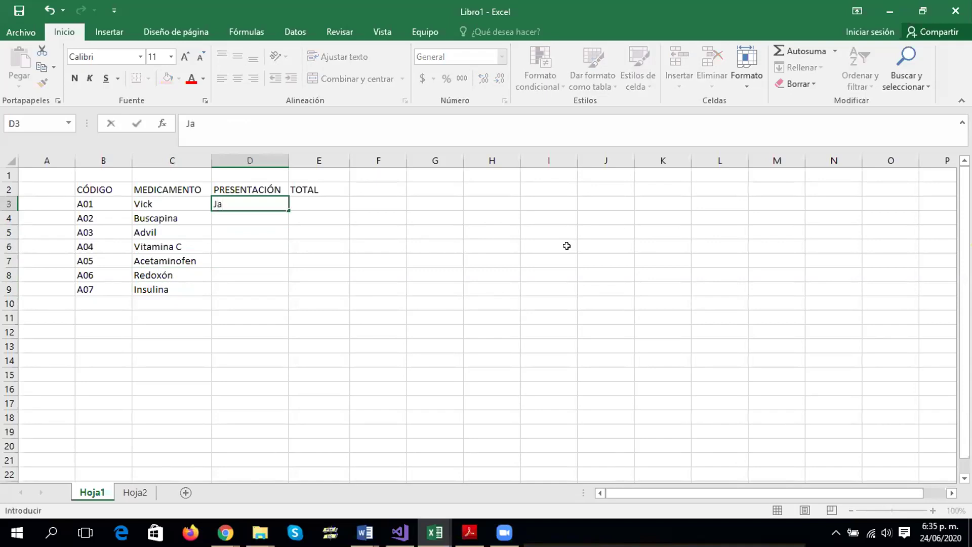
{"action": "type", "text": "ra"}
{"action": "type", "text": "be"}
{"action": "key", "text": "Return"}
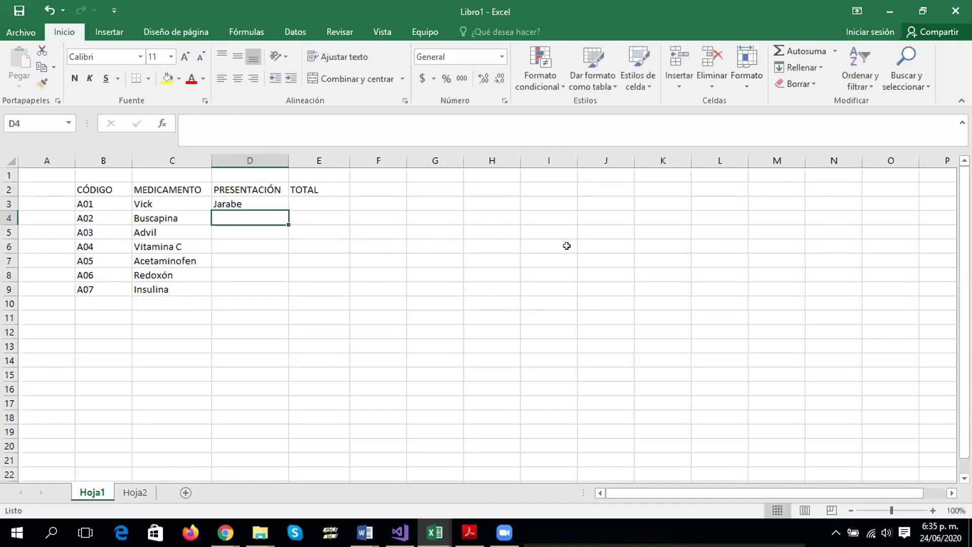
{"action": "type", "text": "Comprimido"}
{"action": "key", "text": "ctrl+Return"}
{"action": "key", "text": "Return"}
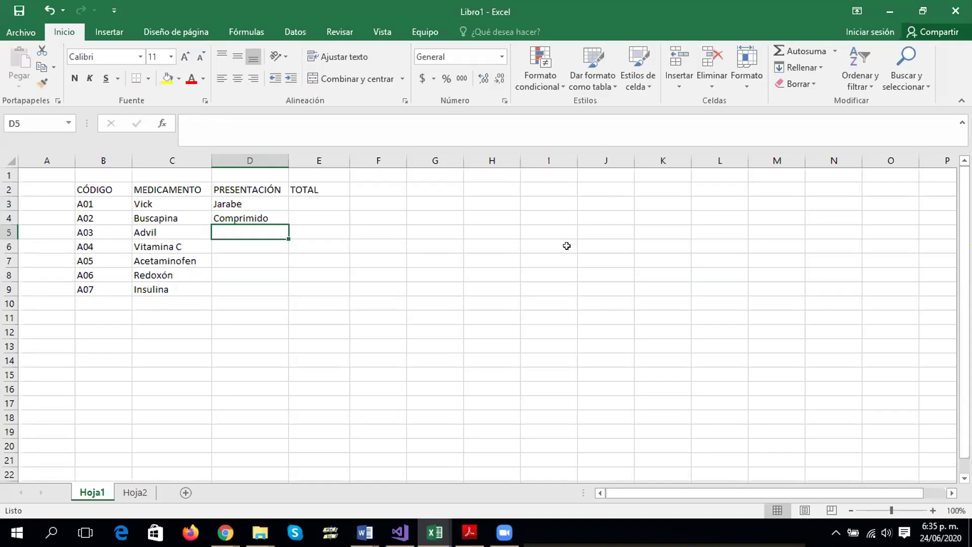
{"action": "type", "text": "Comprimido"}
{"action": "key", "text": "Return"}
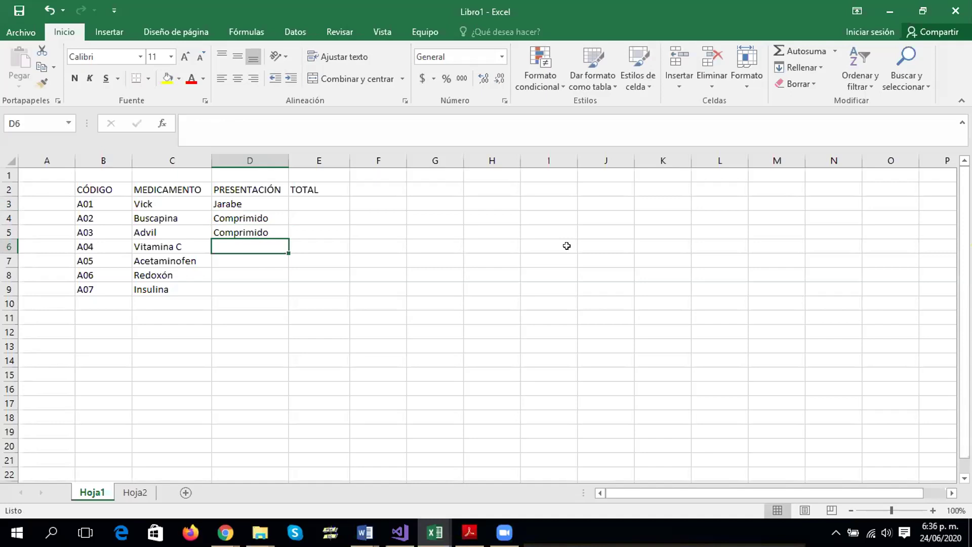
Enter presentations Inyectable, Jarabe, Comprimido and Inyectable in D6:D9
{"action": "type", "text": "Inyectable"}
{"action": "key", "text": "Return"}
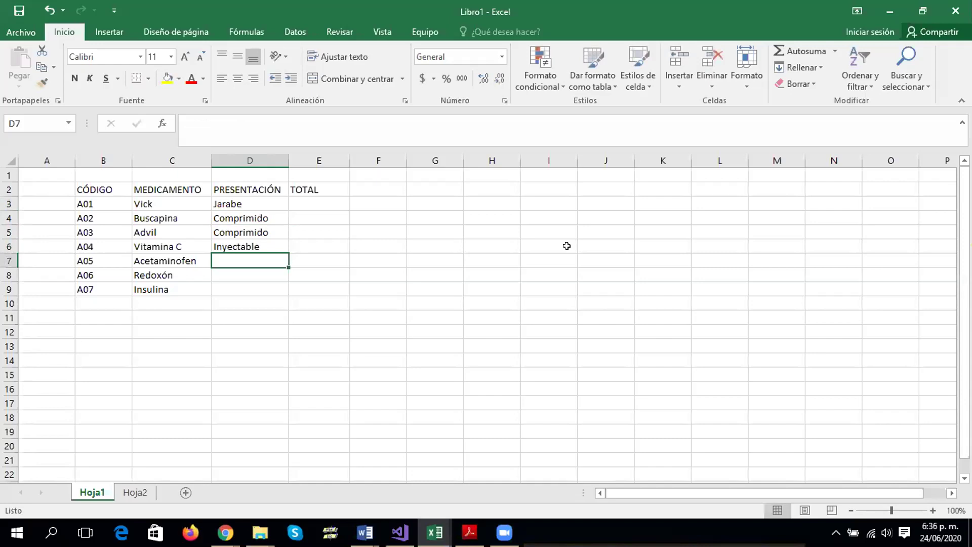
{"action": "type", "text": "Jarabe"}
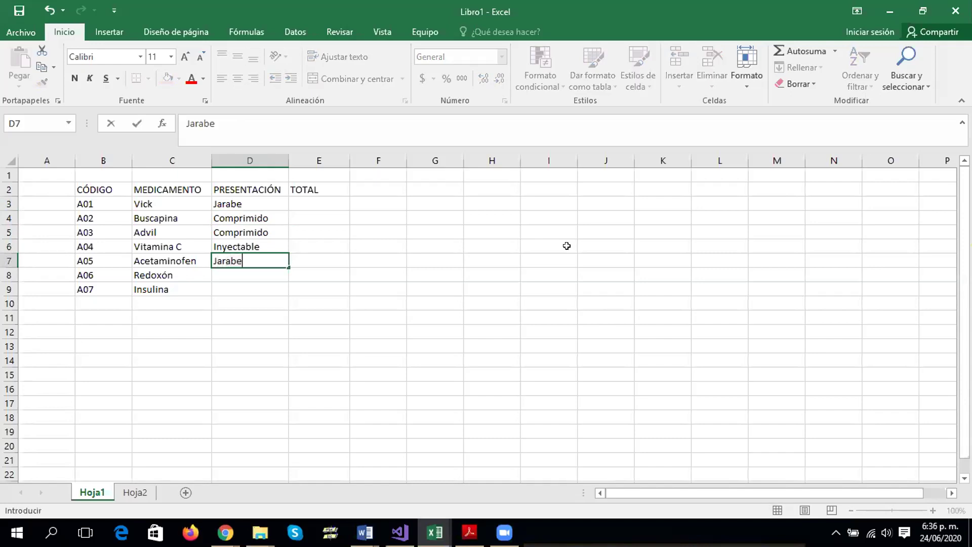
{"action": "key", "text": "Return"}
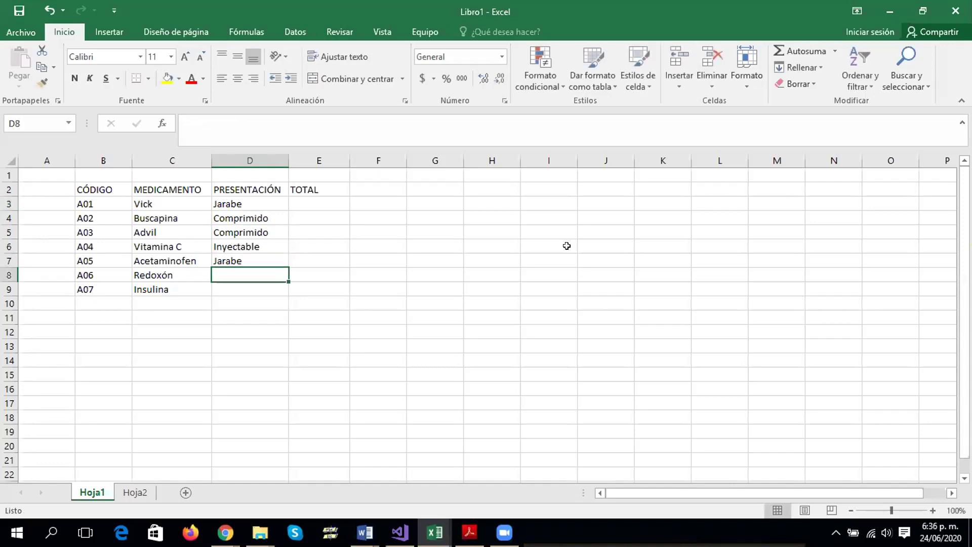
{"action": "type", "text": "Comprimido"}
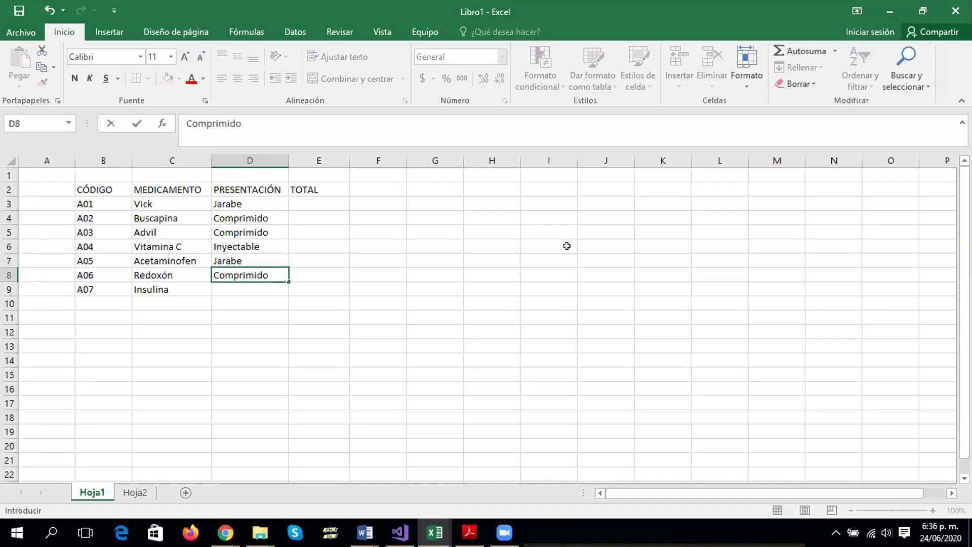
{"action": "key", "text": "Return"}
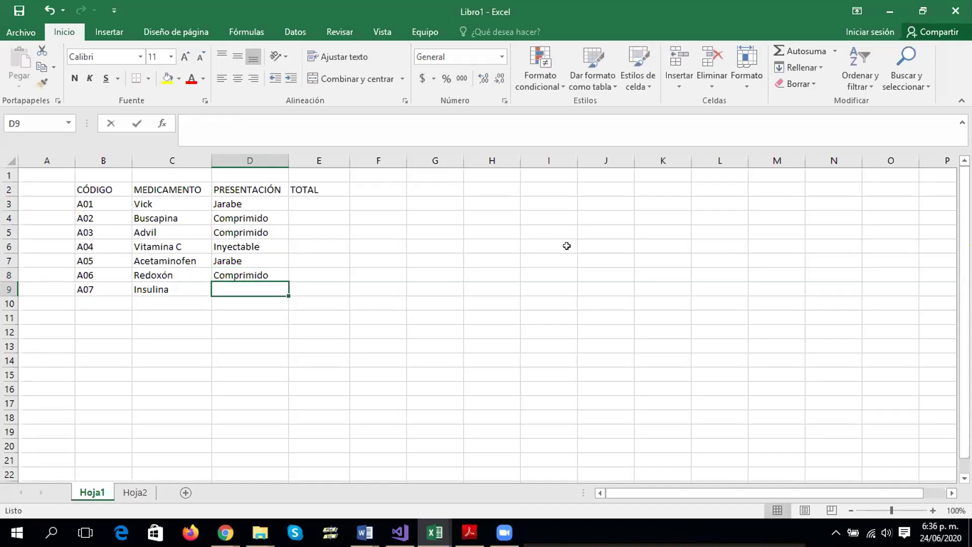
{"action": "type", "text": "Inyectable"}
{"action": "key", "text": "Tab"}
Append '($)' to the TOTAL heading in E2
{"action": "key", "text": "Up"}
{"action": "key", "text": "Up"}
{"action": "key", "text": "Up"}
{"action": "key", "text": "Up"}
{"action": "key", "text": "Up"}
{"action": "key", "text": "Up"}
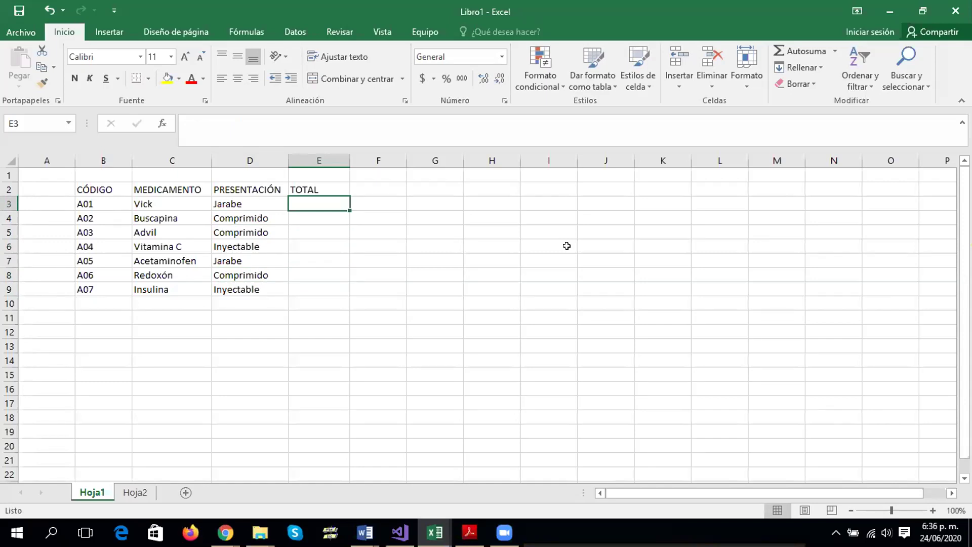
{"action": "double_click", "coordinate": [324, 189]}
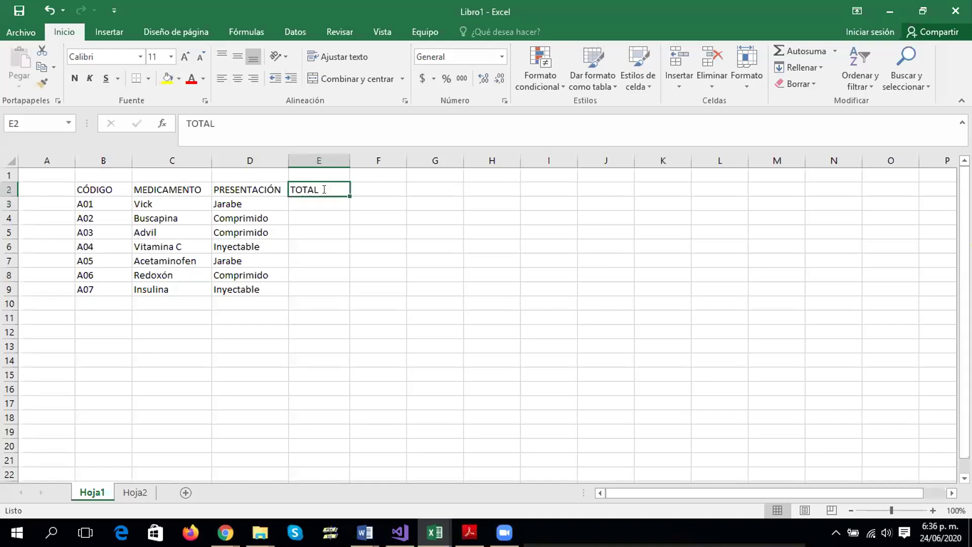
{"action": "type", "text": "("}
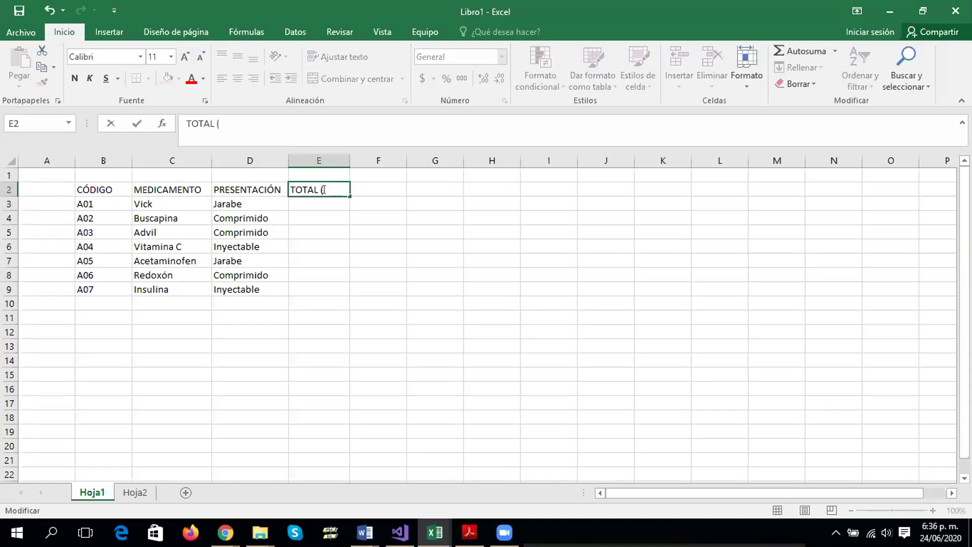
{"action": "type", "text": "$)"}
Confirm the TOTAL ($) heading and enter totals 4500, 2850 and 6400 in E3:E5
{"action": "key", "text": "Return"}
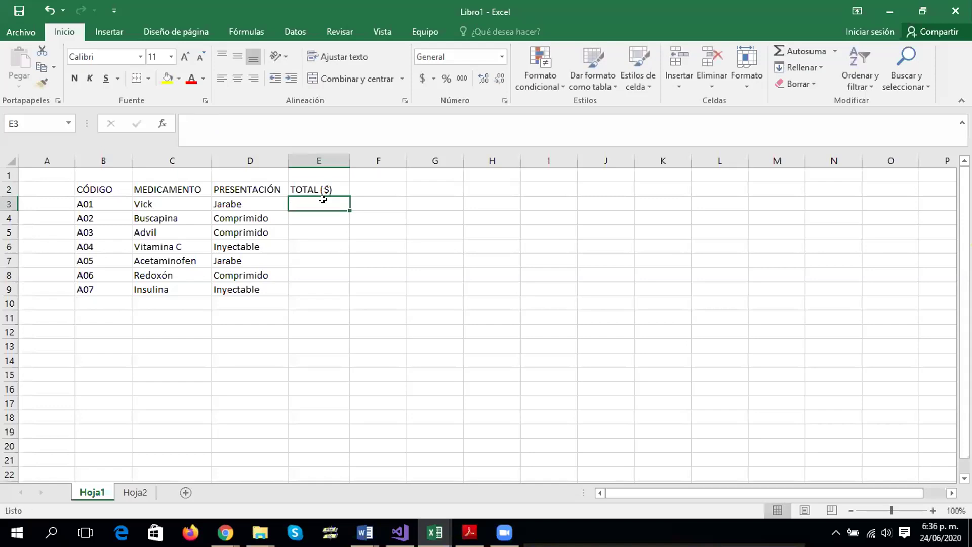
{"action": "type", "text": "4500"}
{"action": "key", "text": "Return"}
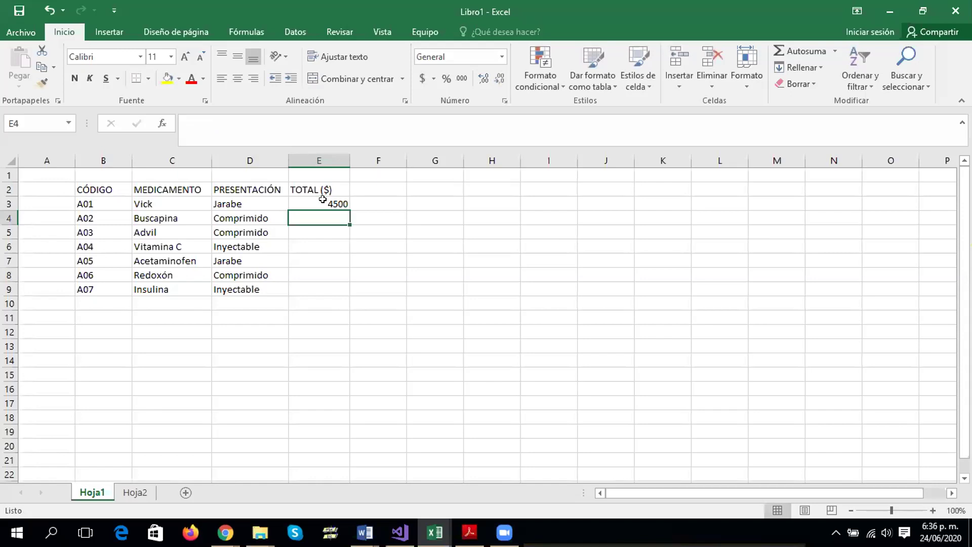
{"action": "type", "text": "2850"}
{"action": "key", "text": "Return"}
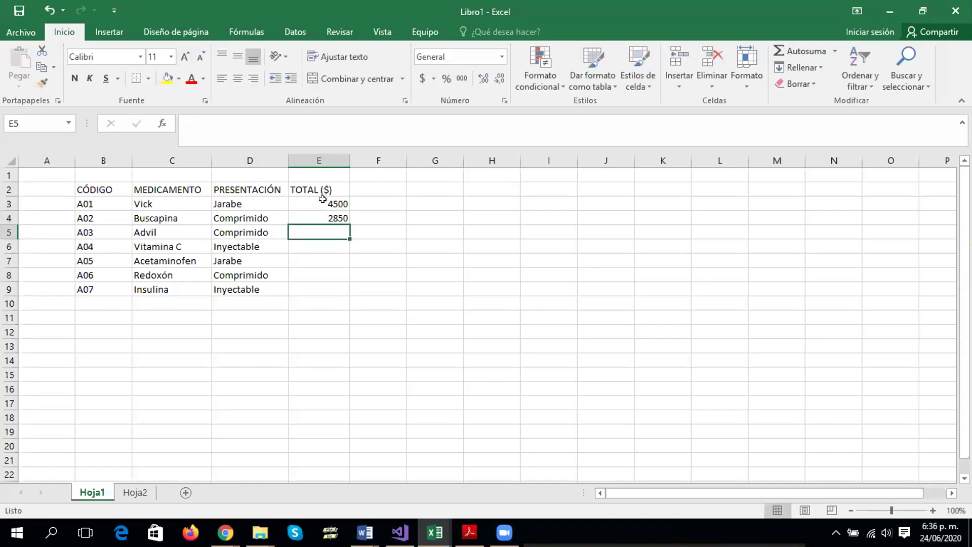
{"action": "type", "text": "6400"}
{"action": "key", "text": "Return"}
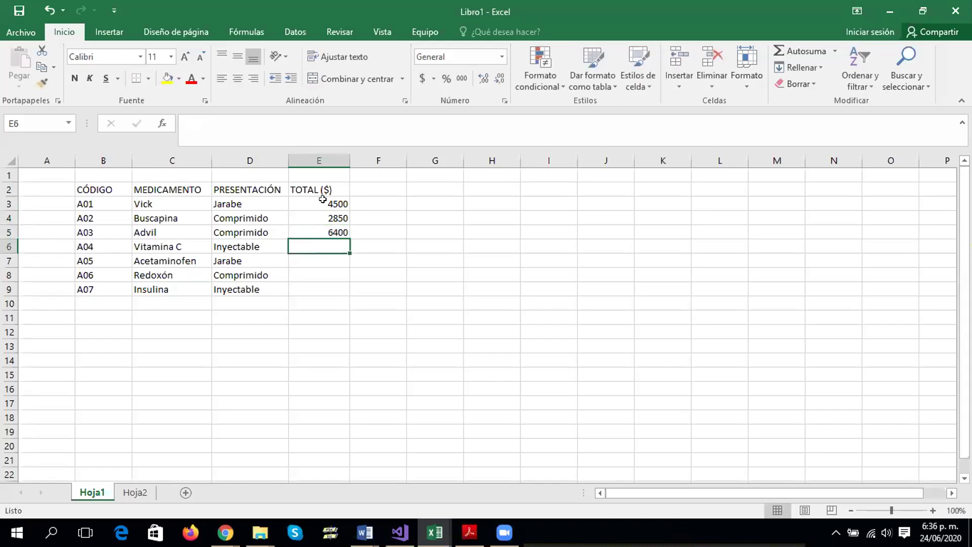
Enter totals 7600, 5900, 10000 and 8500 in E6:E9
{"action": "type", "text": "7600"}
{"action": "key", "text": "Return"}
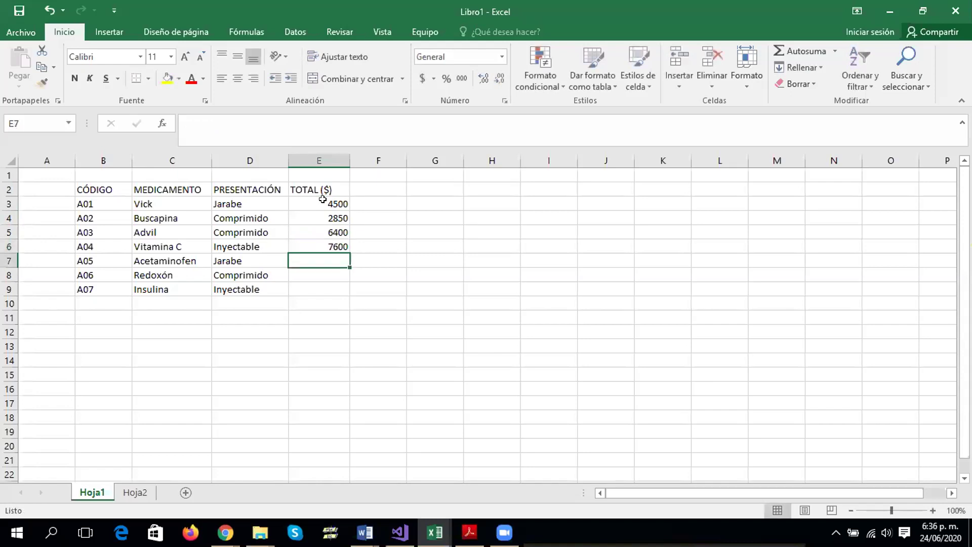
{"action": "type", "text": "5900"}
{"action": "key", "text": "Return"}
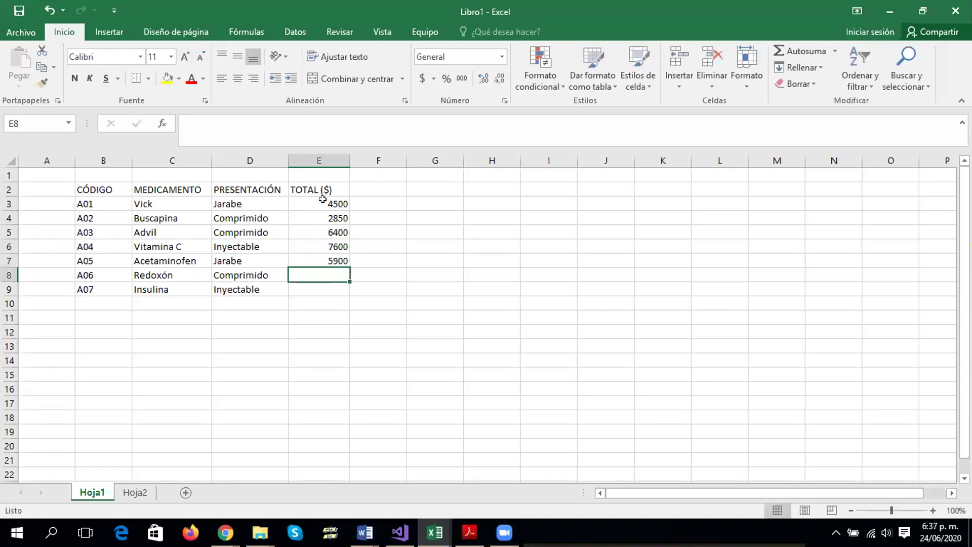
{"action": "type", "text": "10000"}
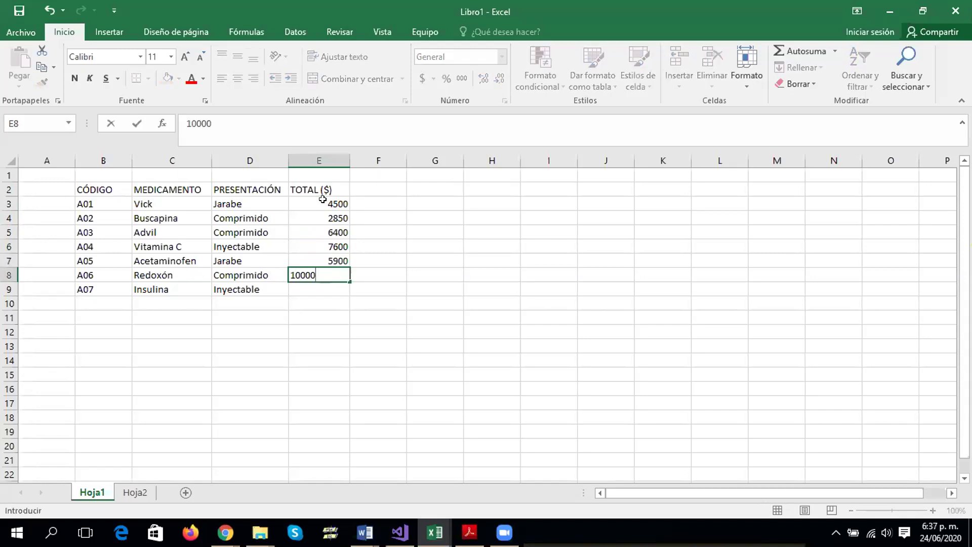
{"action": "key", "text": "Return"}
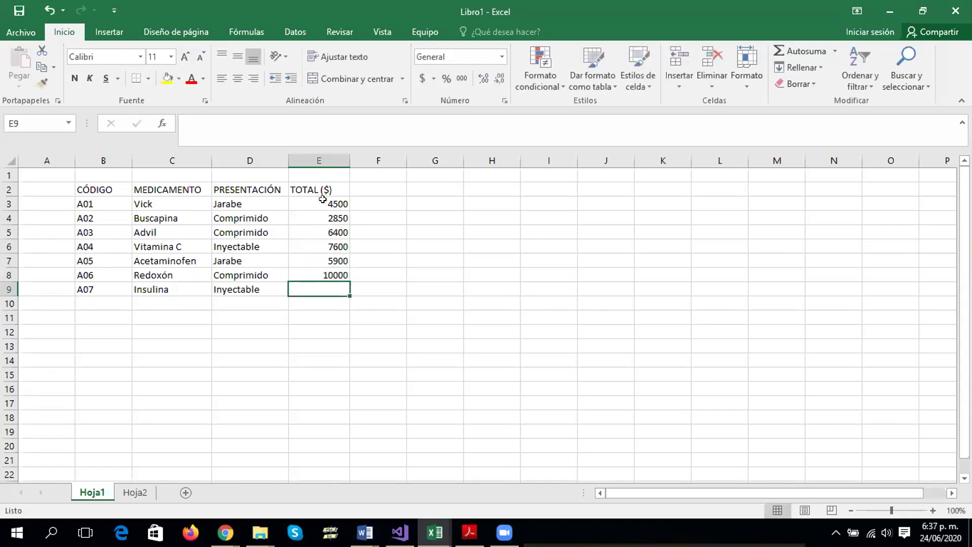
{"action": "type", "text": "8500"}
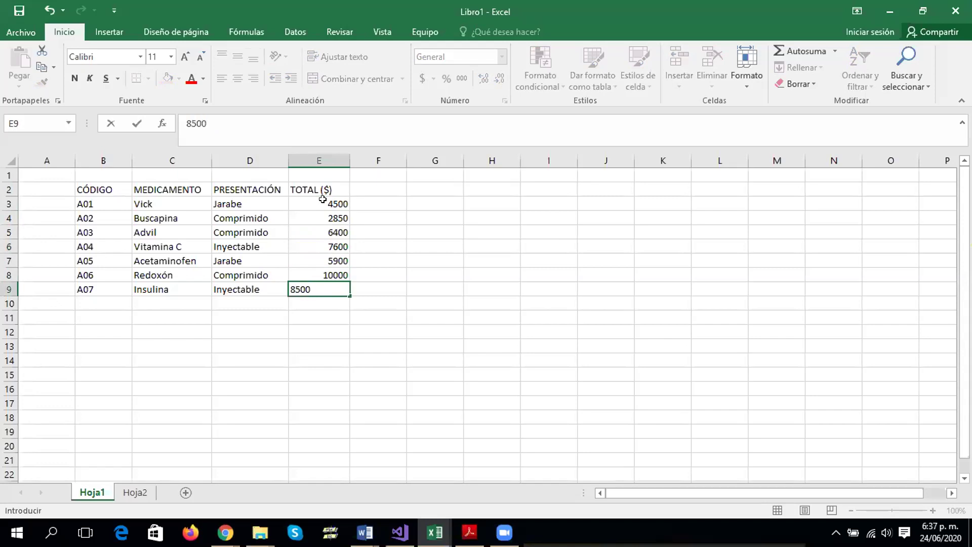
{"action": "key", "text": "Up"}
Select the totals E3:E9 and bring up the Format Cells number settings
{"action": "left_click", "coordinate": [323, 200]}
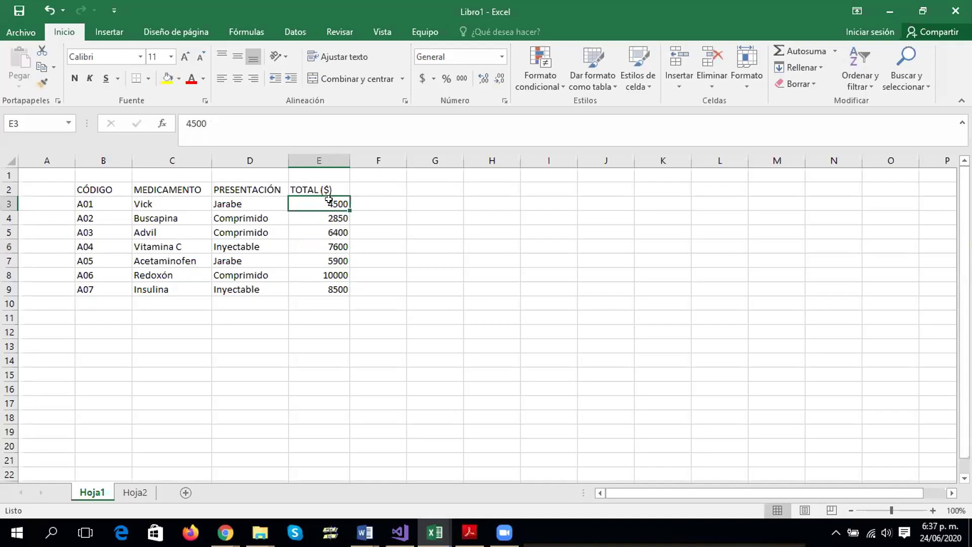
{"action": "left_click_drag", "start_coordinate": [328, 199], "coordinate": [327, 280]}
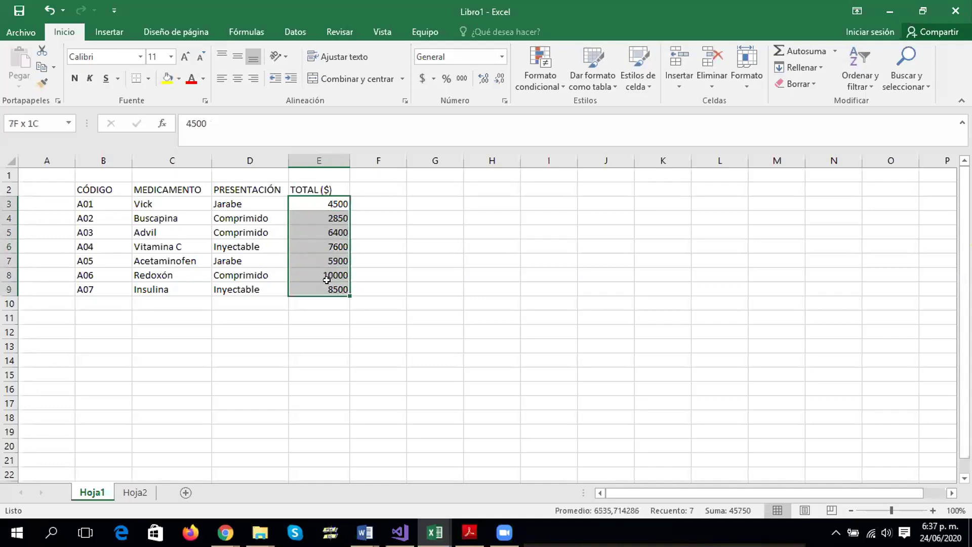
{"action": "left_click", "coordinate": [504, 101]}
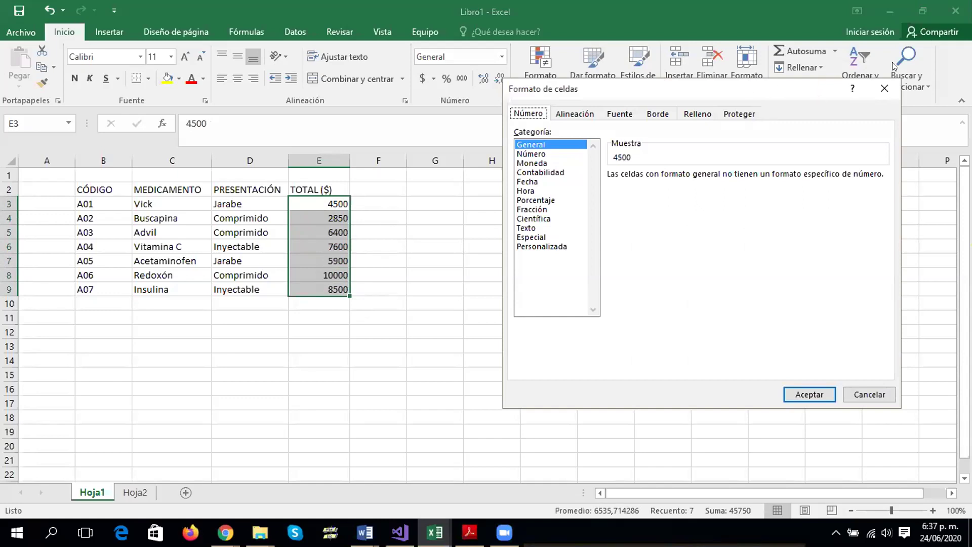
{"action": "left_click", "coordinate": [885, 89]}
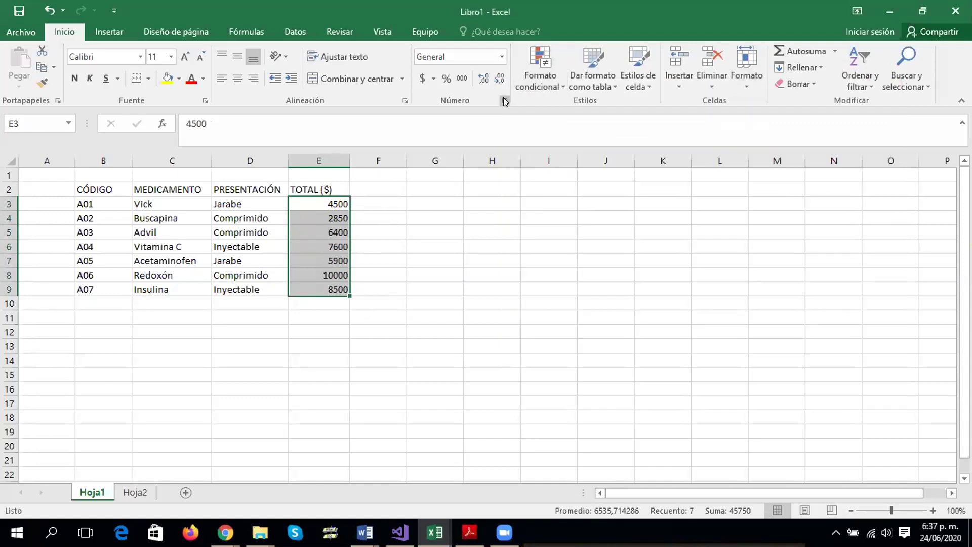
{"action": "left_click", "coordinate": [505, 102]}
{"action": "left_click", "coordinate": [505, 101]}
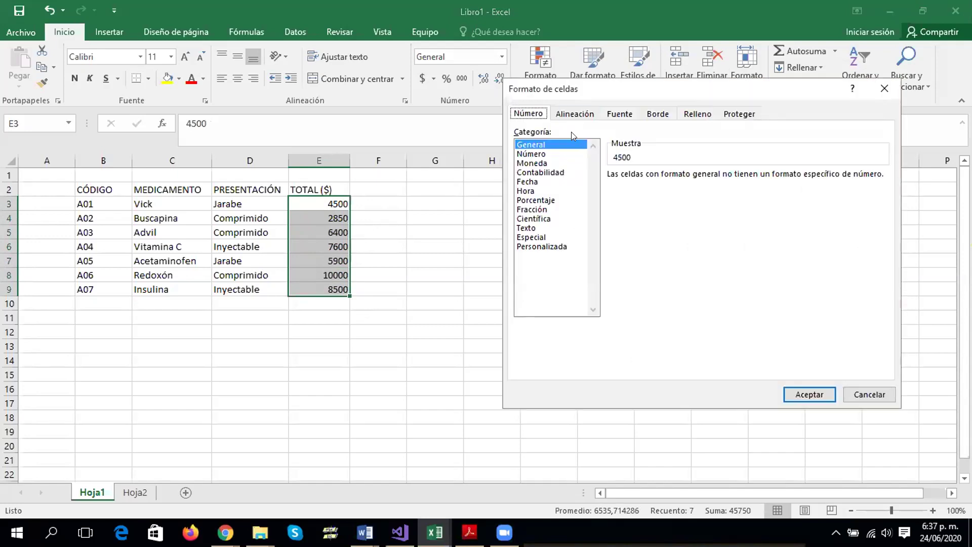
Apply Moneda format with the $ symbol and 0 decimal places to the totals
{"action": "left_click", "coordinate": [553, 163]}
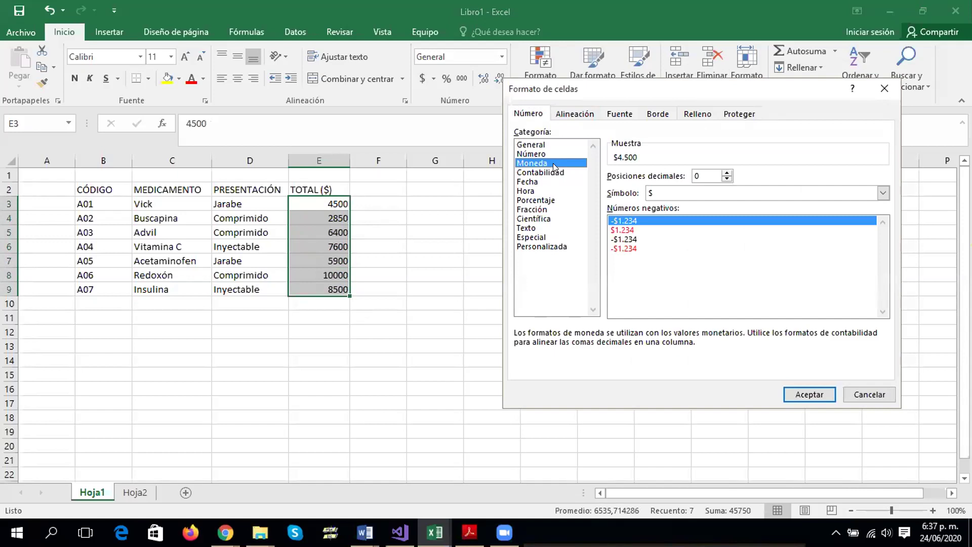
{"action": "left_click", "coordinate": [558, 172]}
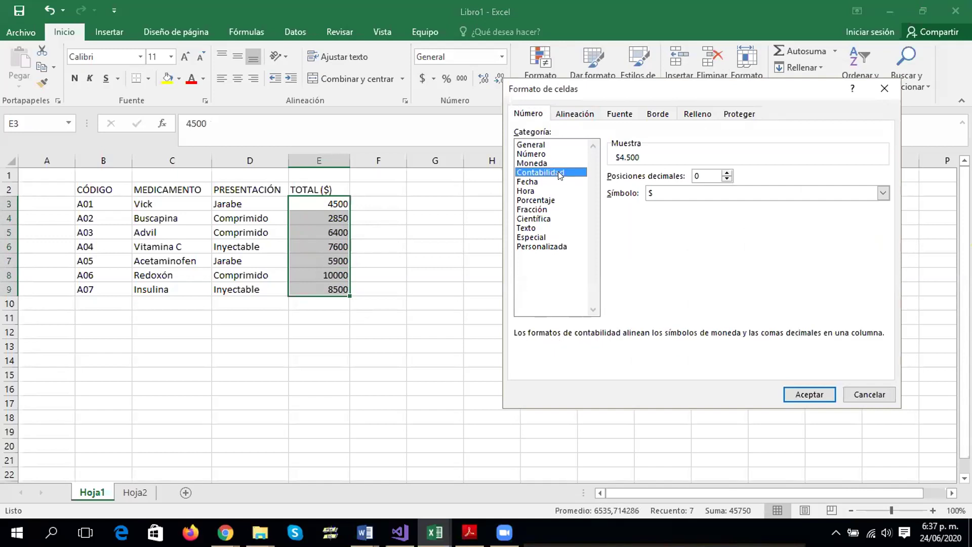
{"action": "left_click", "coordinate": [558, 162]}
{"action": "key", "text": "Down"}
{"action": "left_click", "coordinate": [560, 163]}
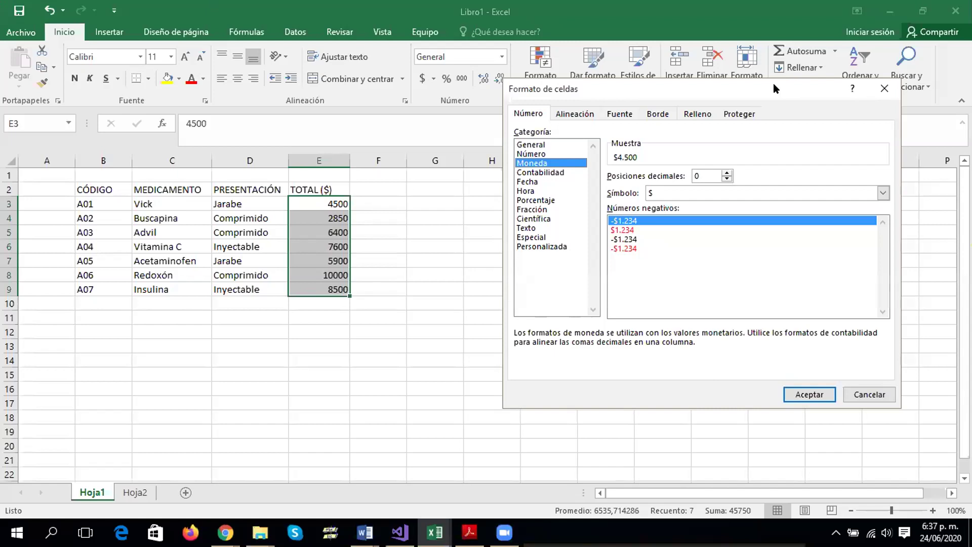
{"action": "left_click_drag", "start_coordinate": [773, 84], "coordinate": [706, 83]}
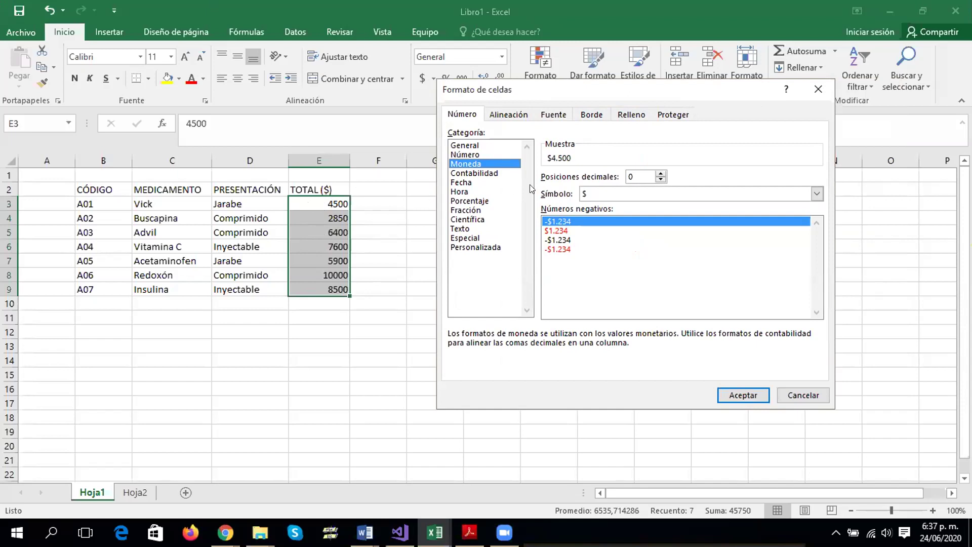
{"action": "left_click", "coordinate": [493, 173]}
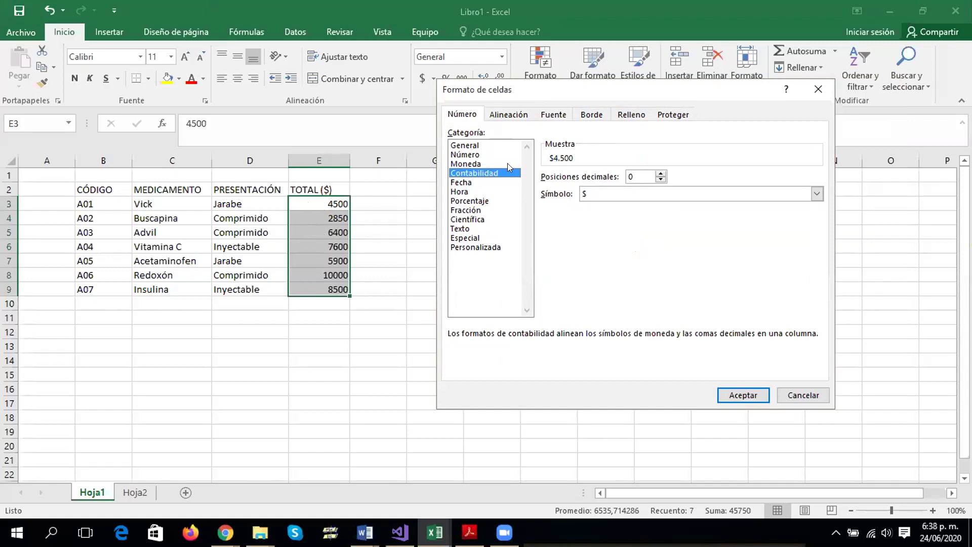
{"action": "left_click", "coordinate": [507, 164]}
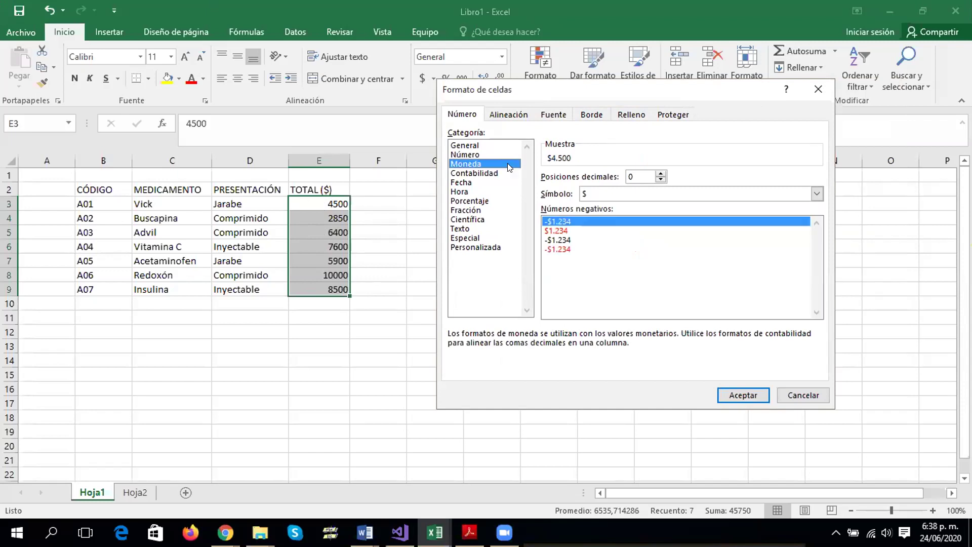
{"action": "left_click", "coordinate": [661, 174]}
{"action": "left_click", "coordinate": [661, 179]}
{"action": "left_click", "coordinate": [743, 396]}
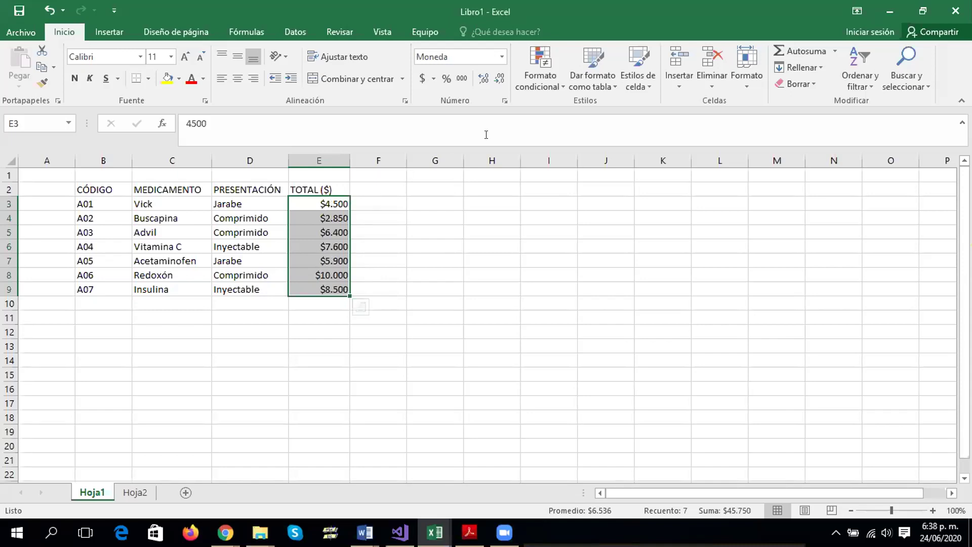
Reformat E3:E9 as Contabilidad with 0 decimals, showing $ 4.500 to $ 10.000
{"action": "left_click", "coordinate": [504, 101]}
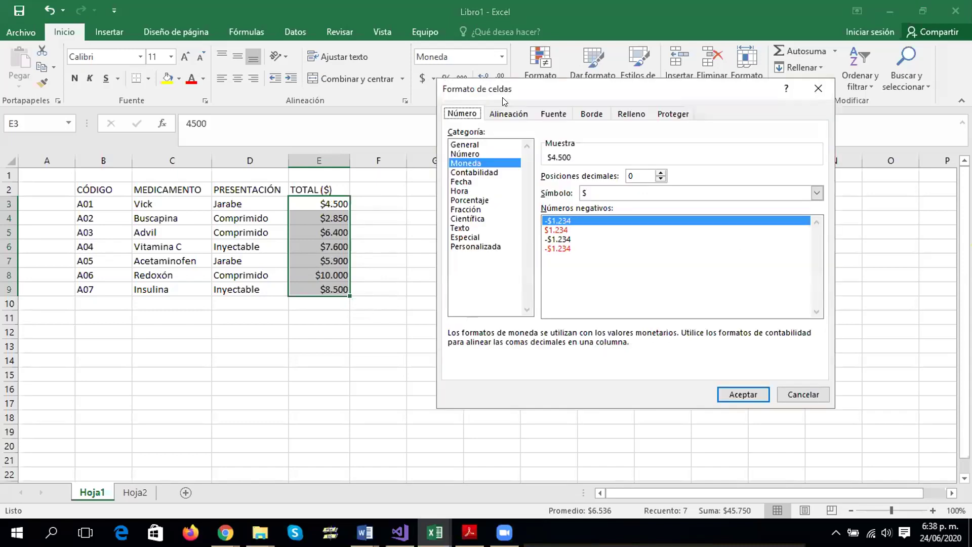
{"action": "mouse_move", "coordinate": [548, 89]}
{"action": "left_mouse_down"}
{"action": "mouse_move", "coordinate": [575, 133]}
{"action": "mouse_move", "coordinate": [573, 109]}
{"action": "left_mouse_up"}
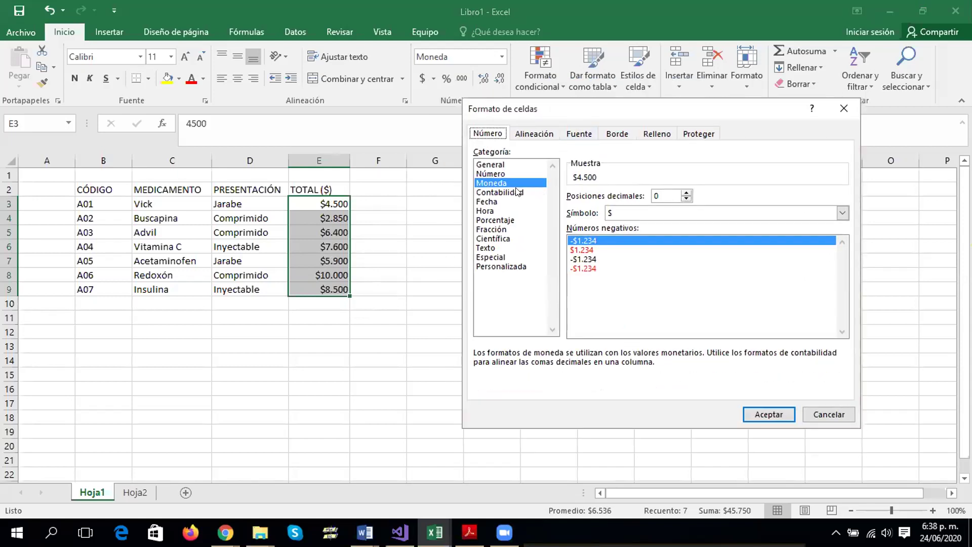
{"action": "left_click", "coordinate": [517, 192]}
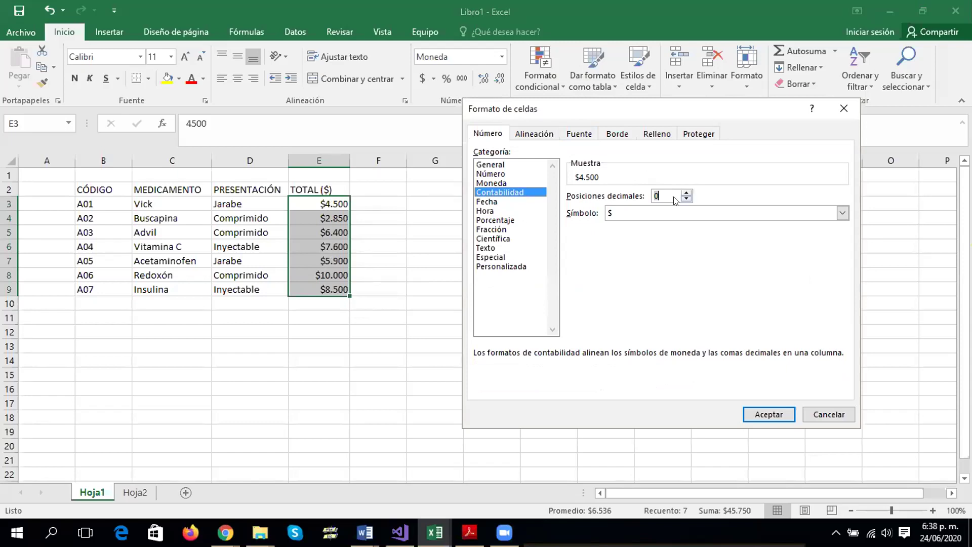
{"action": "left_click", "coordinate": [687, 193]}
{"action": "left_click", "coordinate": [686, 199]}
{"action": "left_click", "coordinate": [763, 412]}
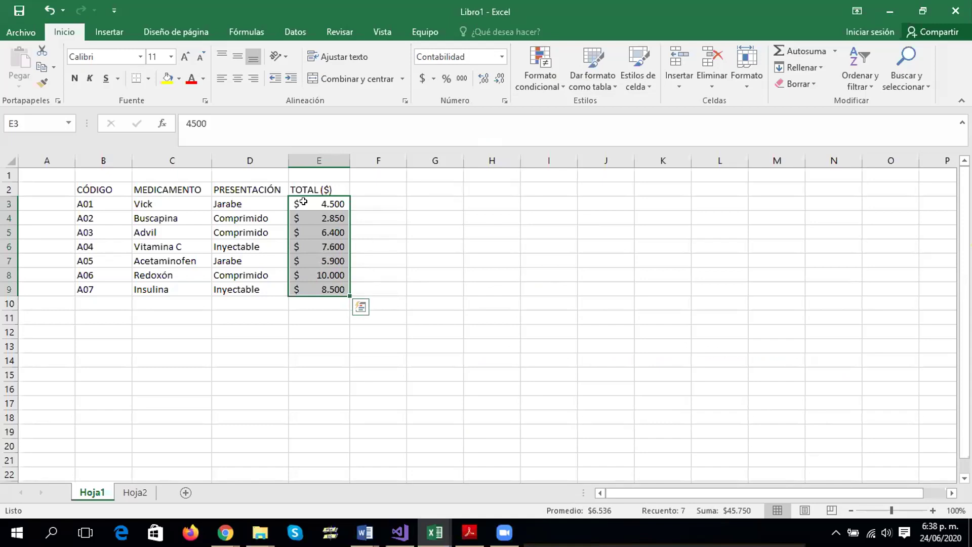
{"action": "left_click", "coordinate": [357, 233]}
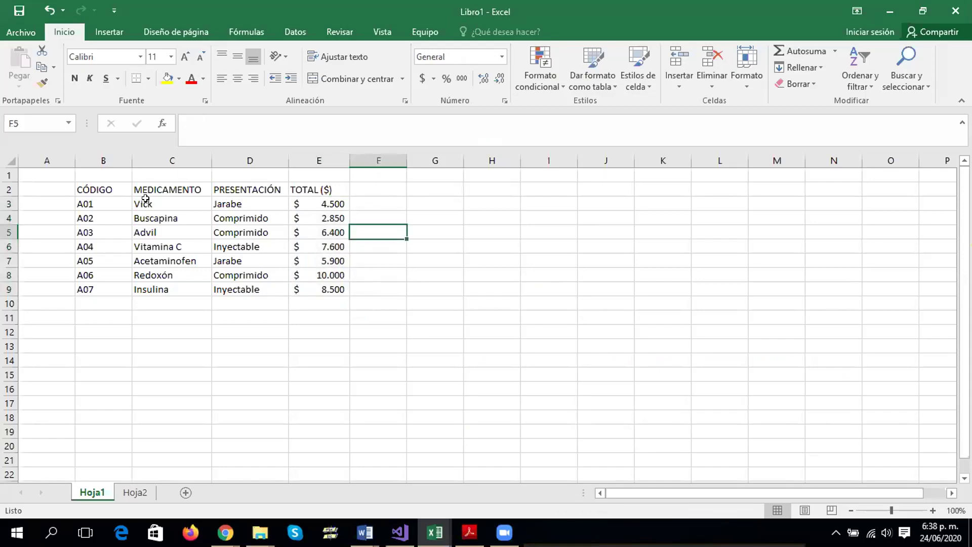
Add borders to every cell of the medicine table B2:E9
{"action": "mouse_move", "coordinate": [97, 189]}
{"action": "left_mouse_down"}
{"action": "mouse_move", "coordinate": [327, 197]}
{"action": "mouse_move", "coordinate": [322, 282]}
{"action": "left_mouse_up"}
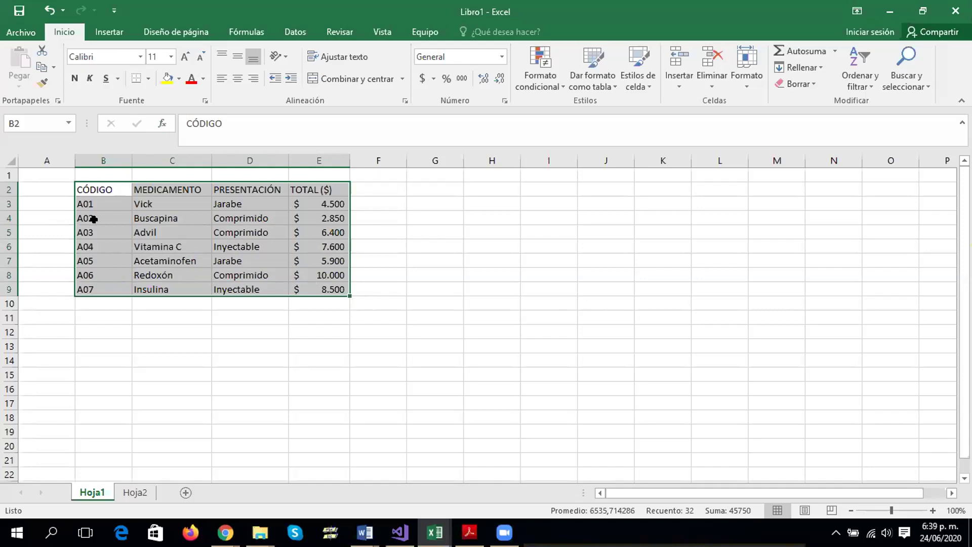
{"action": "left_click", "coordinate": [149, 78]}
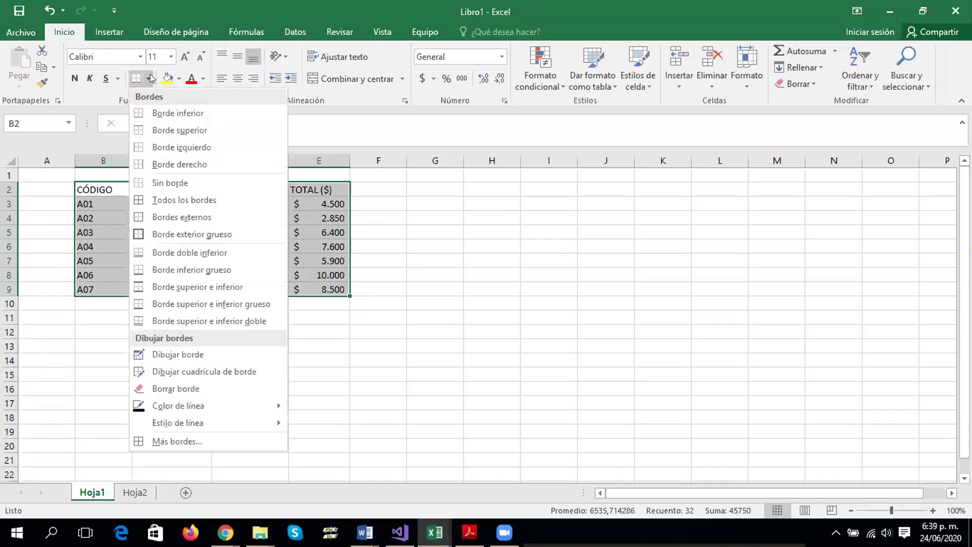
{"action": "left_click", "coordinate": [175, 200]}
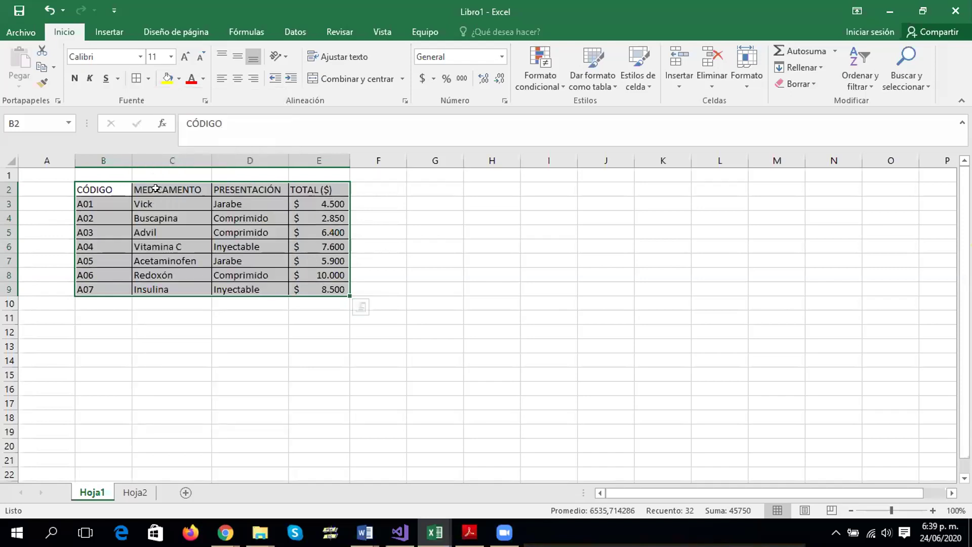
{"action": "left_click", "coordinate": [443, 258]}
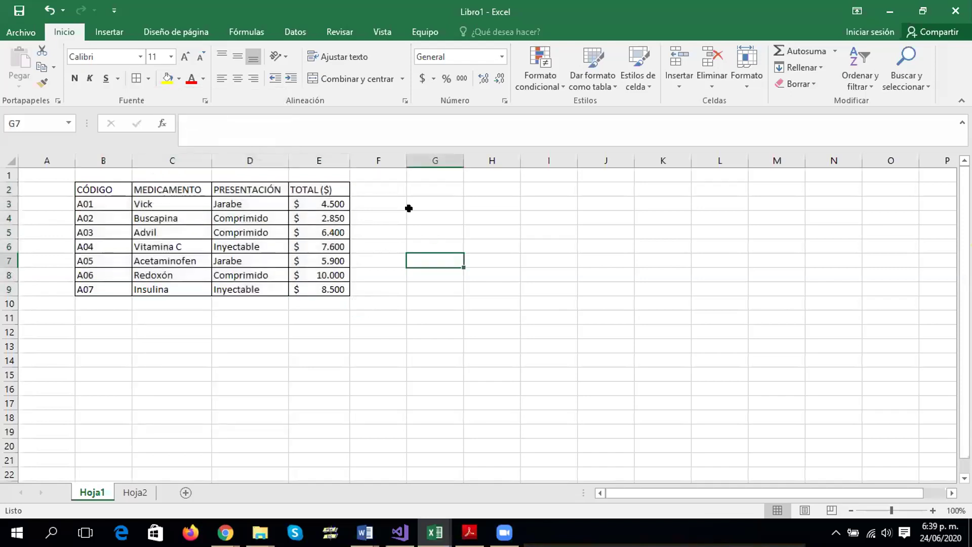
Reselect B2:E9 and add a thick outside border around it
{"action": "left_click_drag", "start_coordinate": [416, 189], "coordinate": [642, 296]}
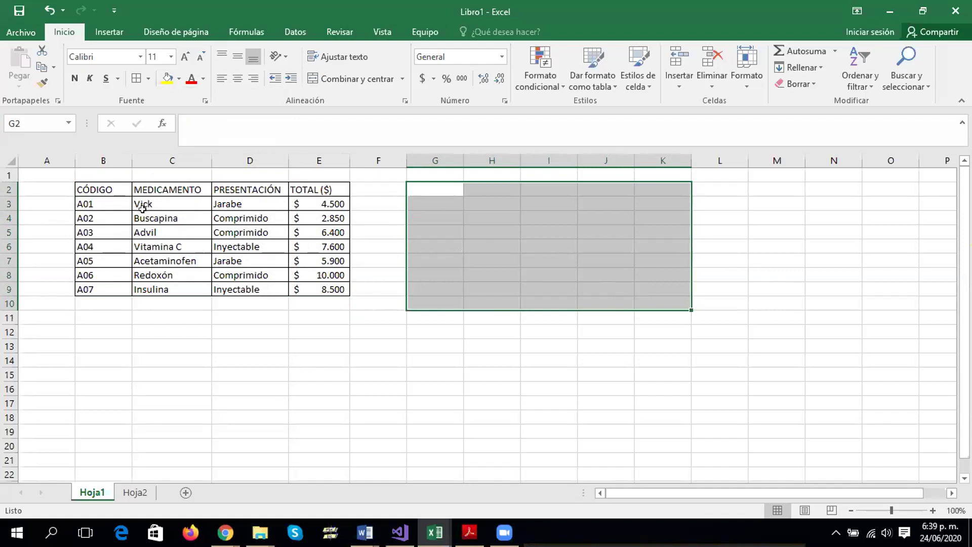
{"action": "left_click", "coordinate": [94, 189]}
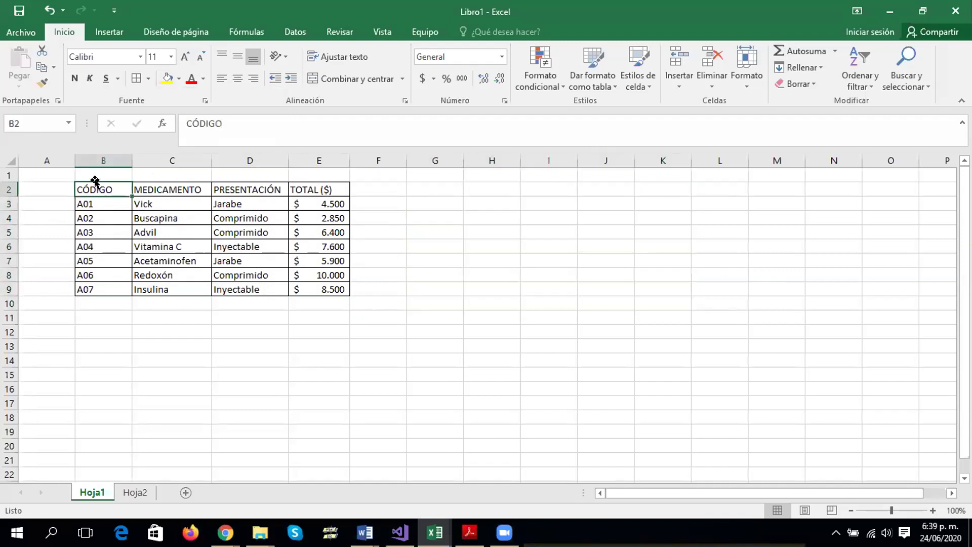
{"action": "mouse_move", "coordinate": [94, 190]}
{"action": "left_mouse_down"}
{"action": "mouse_move", "coordinate": [315, 233]}
{"action": "mouse_move", "coordinate": [315, 283]}
{"action": "left_mouse_up"}
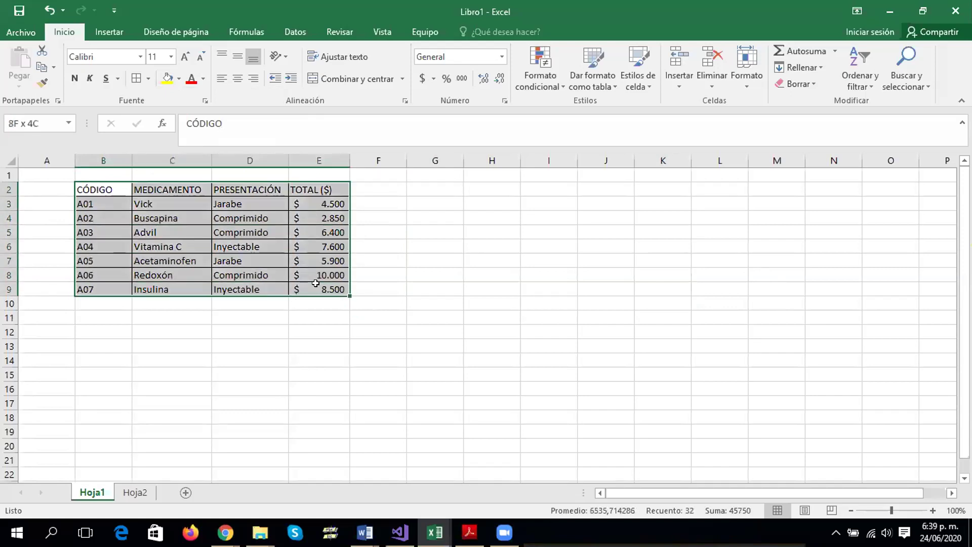
{"action": "left_click", "coordinate": [148, 81]}
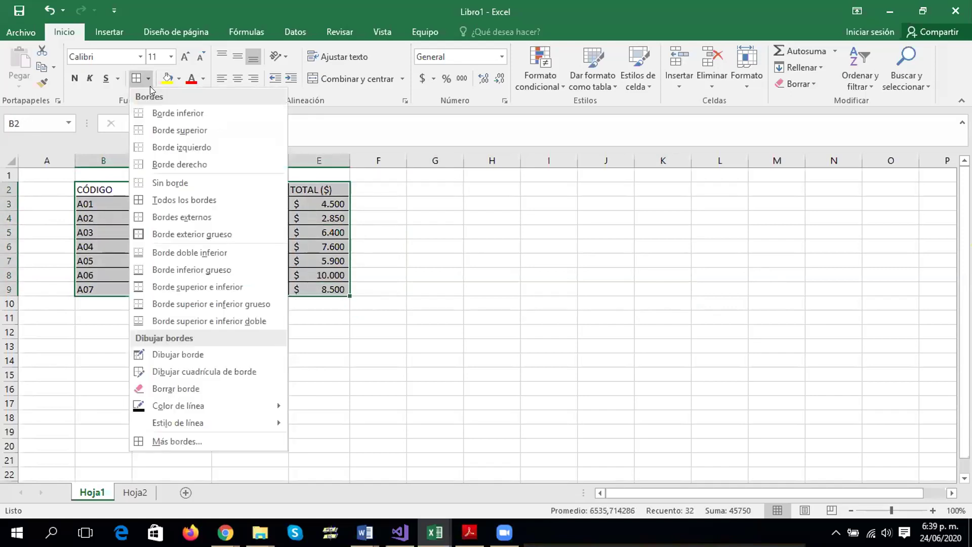
{"action": "left_click", "coordinate": [182, 234]}
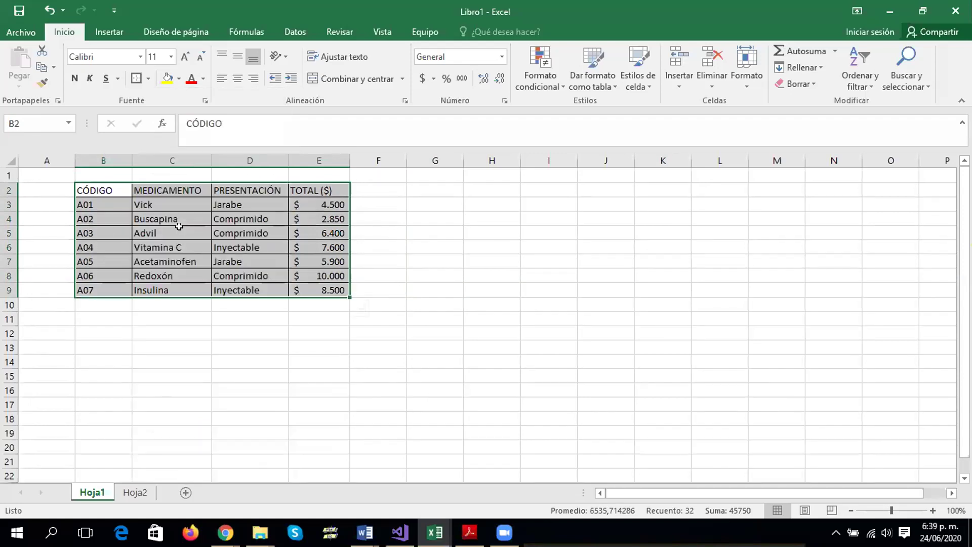
{"action": "left_click", "coordinate": [419, 268]}
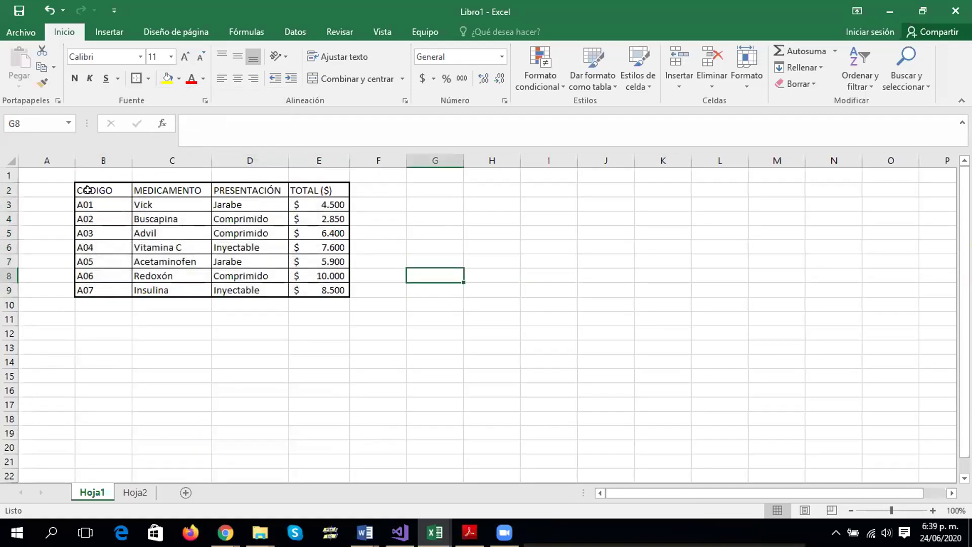
{"action": "left_click_drag", "start_coordinate": [87, 190], "coordinate": [328, 283]}
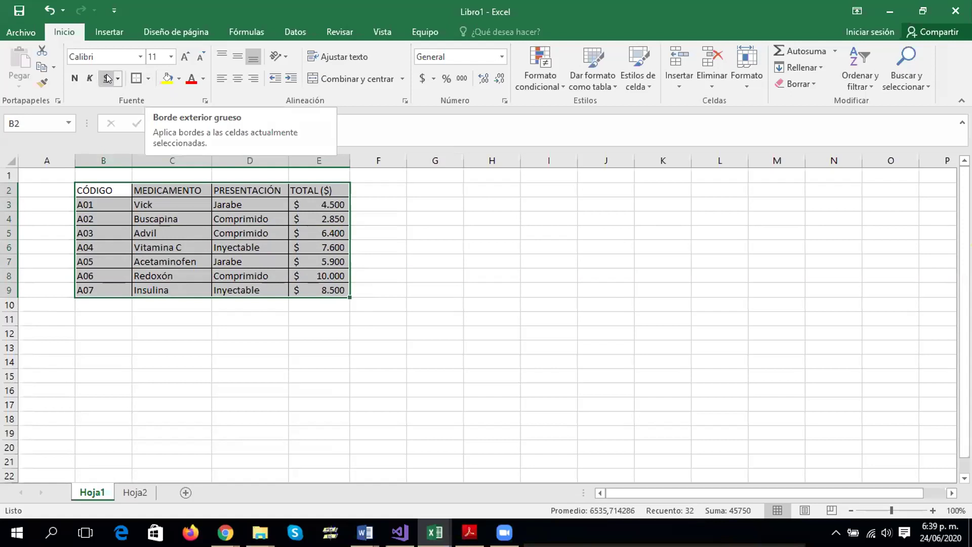
{"action": "left_click", "coordinate": [149, 79]}
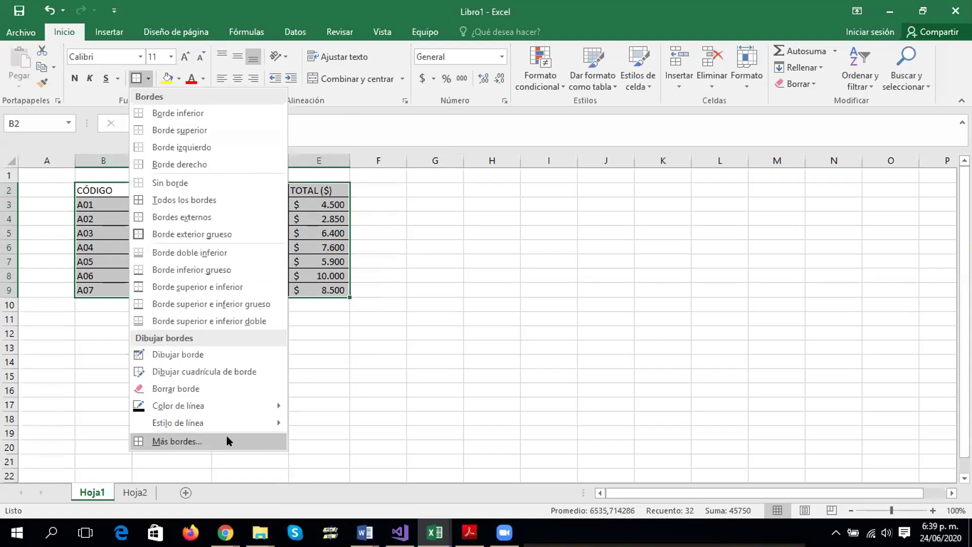
{"action": "left_click", "coordinate": [366, 255]}
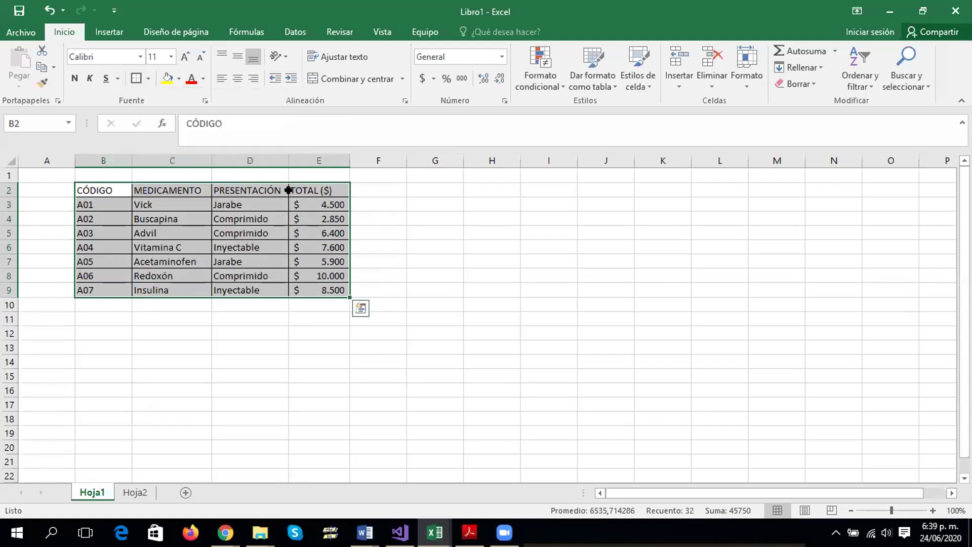
{"action": "left_click", "coordinate": [128, 203]}
{"action": "left_click", "coordinate": [122, 188]}
Fill header row B2:E2 (CÓDIGO to TOTAL ($)) light grey and make it bold
{"action": "left_click_drag", "start_coordinate": [122, 189], "coordinate": [324, 190]}
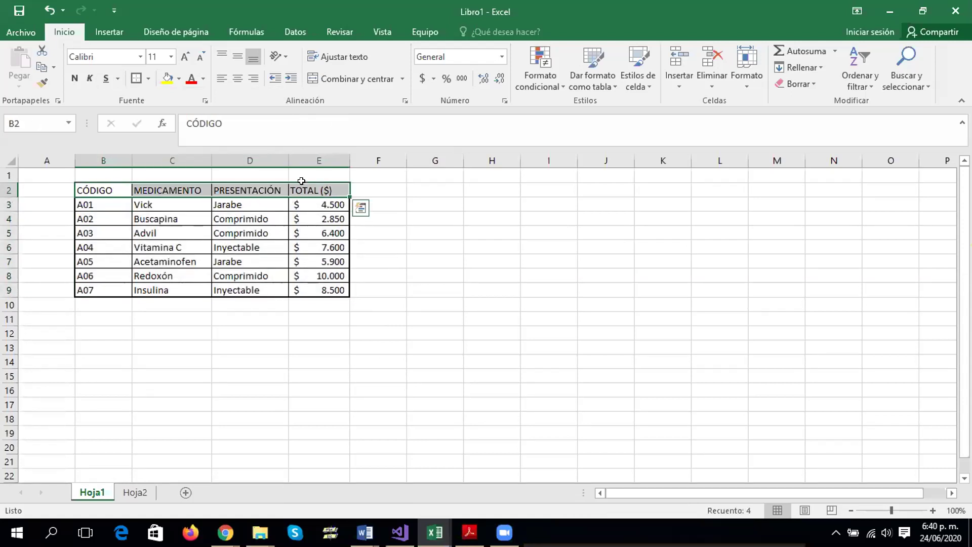
{"action": "left_click", "coordinate": [178, 79]}
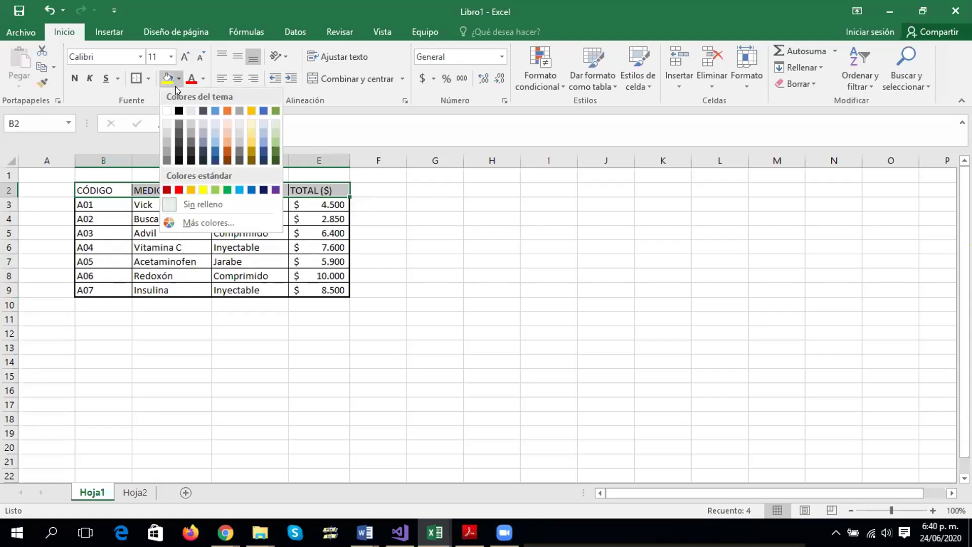
{"action": "left_click", "coordinate": [165, 127]}
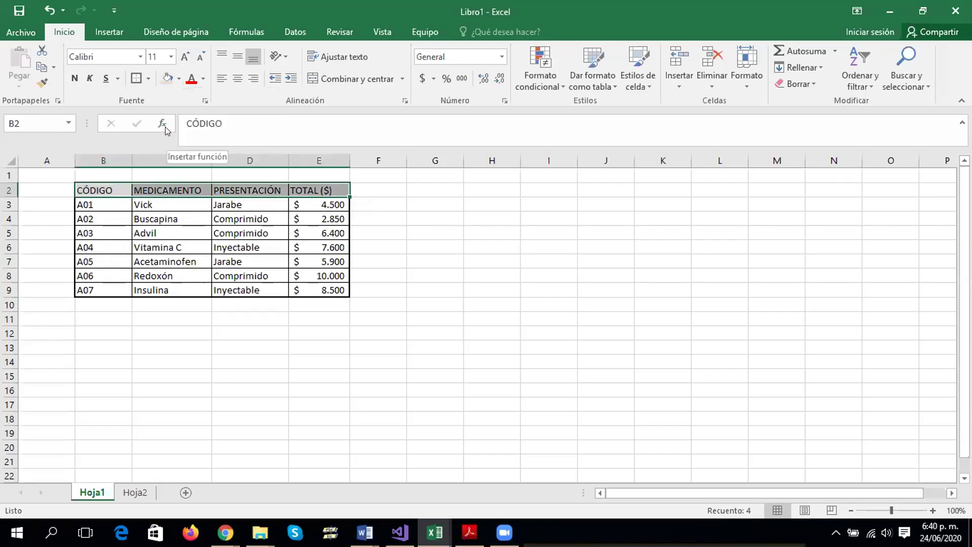
{"action": "left_click", "coordinate": [73, 79]}
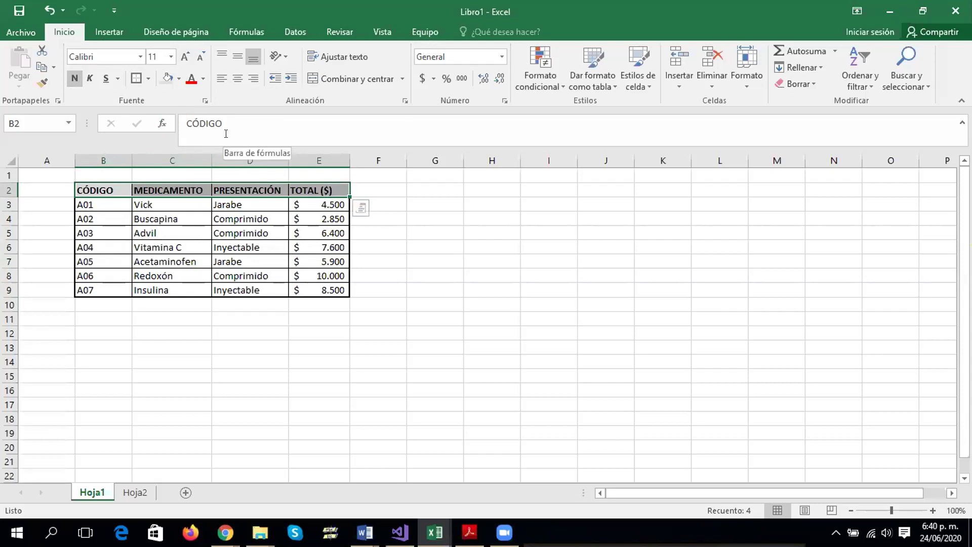
{"action": "left_click", "coordinate": [495, 199]}
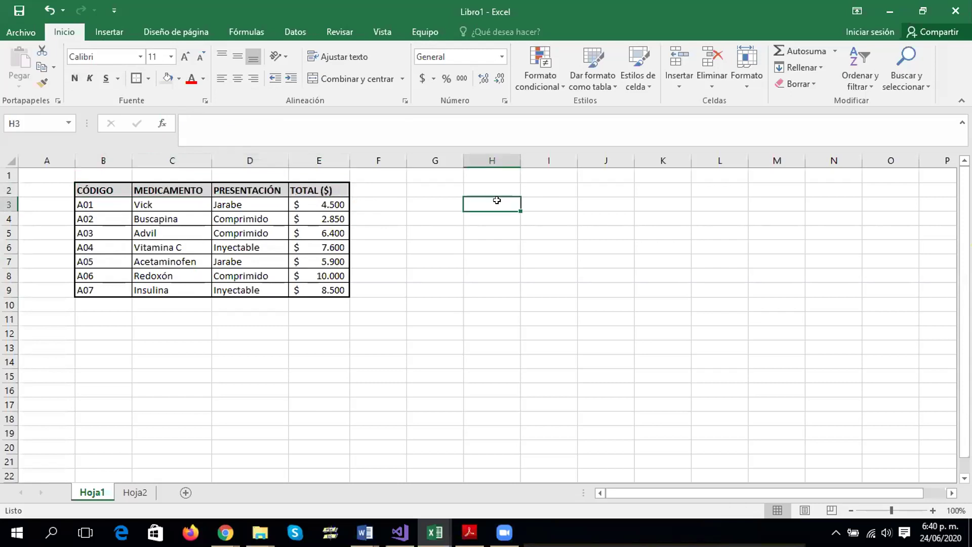
Type the title VENTAS POR PRESENTACIÓN in cell H2
{"action": "left_click", "coordinate": [504, 188]}
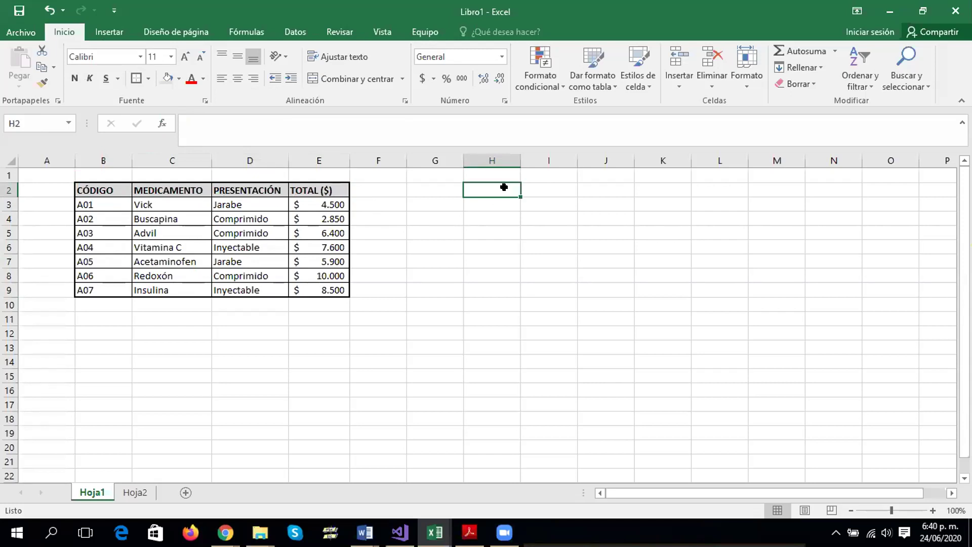
{"action": "type", "text": "ventas por"}
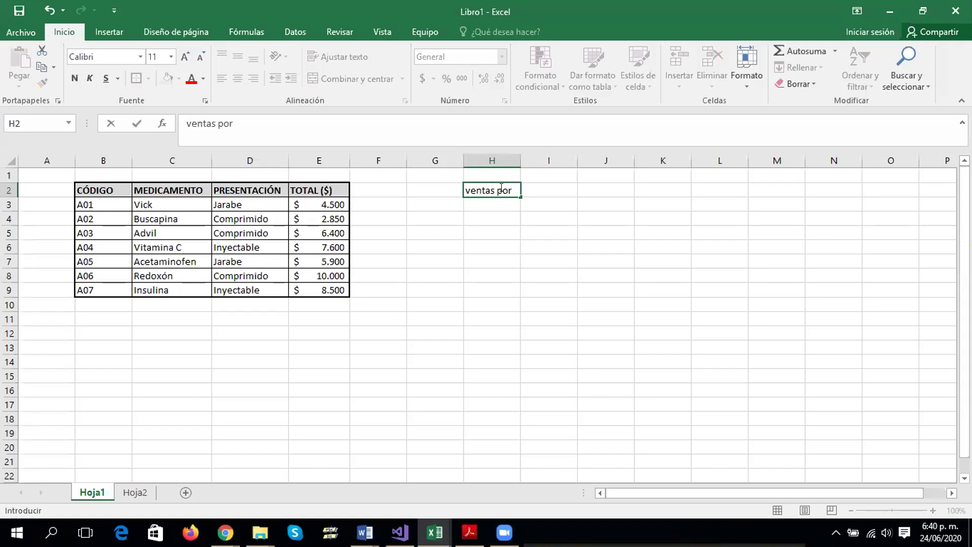
{"action": "key", "text": "BackSpace"}
{"action": "key", "text": "BackSpace"}
{"action": "key", "text": "BackSpace"}
{"action": "key", "text": "BackSpace"}
{"action": "key", "text": "BackSpace"}
{"action": "key", "text": "BackSpace"}
{"action": "key", "text": "BackSpace"}
{"action": "key", "text": "BackSpace"}
{"action": "key", "text": "BackSpace"}
{"action": "type", "text": "VENTAS POR PRESENTACIÓN"}
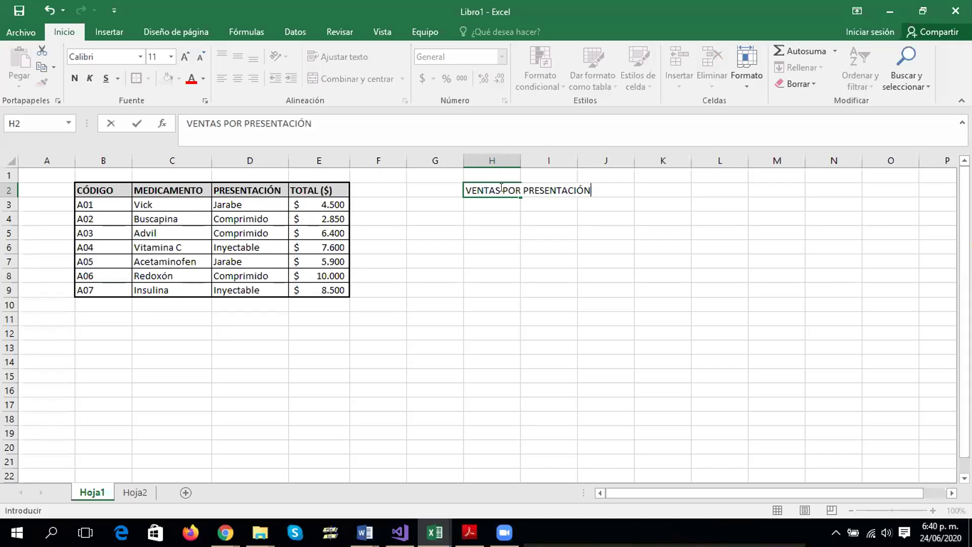
{"action": "left_click", "coordinate": [499, 212]}
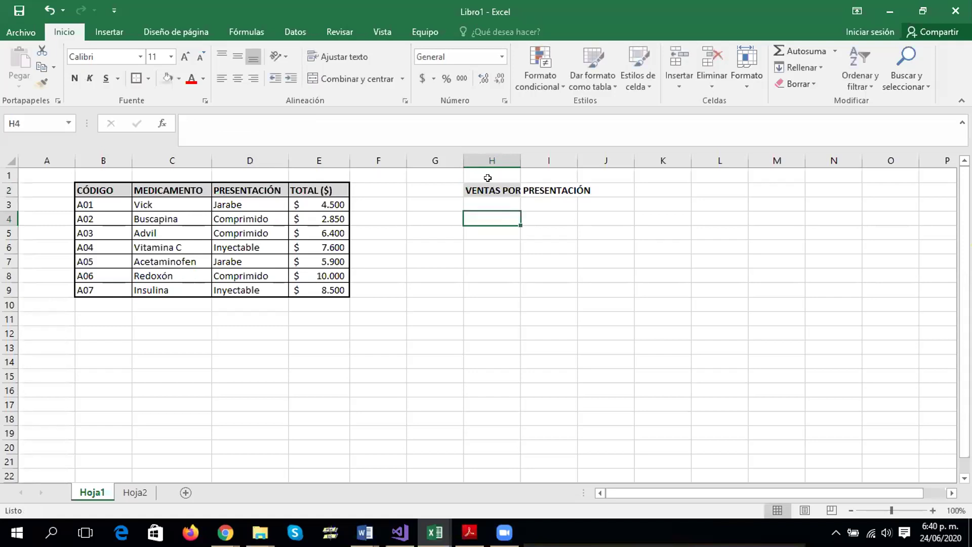
Merge and centre the title across H2:J2
{"action": "left_click", "coordinate": [493, 190]}
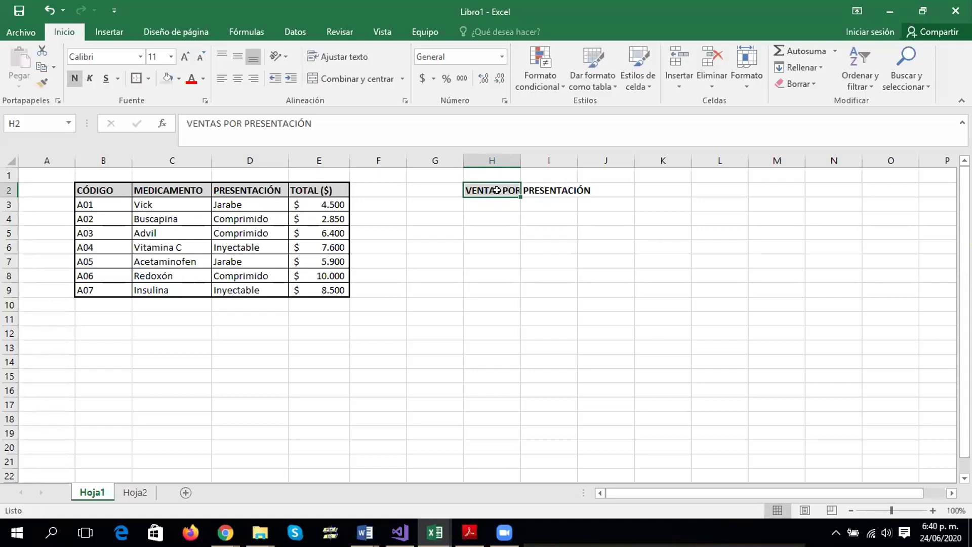
{"action": "left_click_drag", "start_coordinate": [507, 189], "coordinate": [577, 191]}
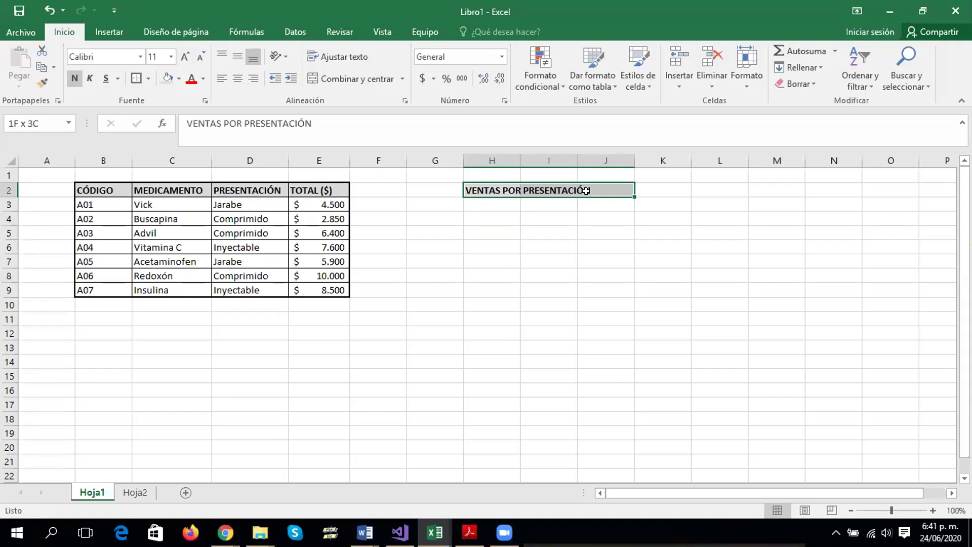
{"action": "mouse_move", "coordinate": [578, 192]}
{"action": "left_mouse_down"}
{"action": "mouse_move", "coordinate": [483, 188]}
{"action": "mouse_move", "coordinate": [601, 189]}
{"action": "left_mouse_up"}
{"action": "left_click", "coordinate": [335, 80]}
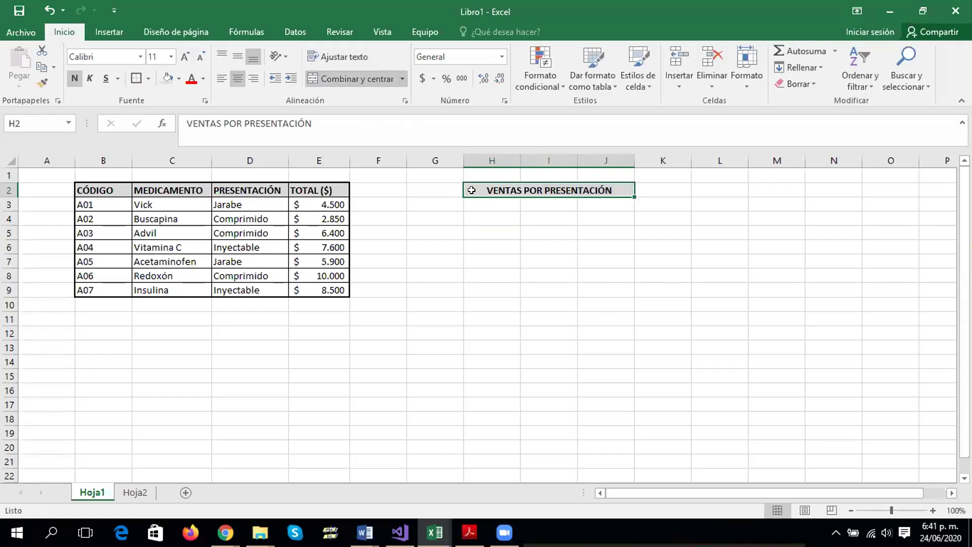
{"action": "left_click", "coordinate": [482, 202]}
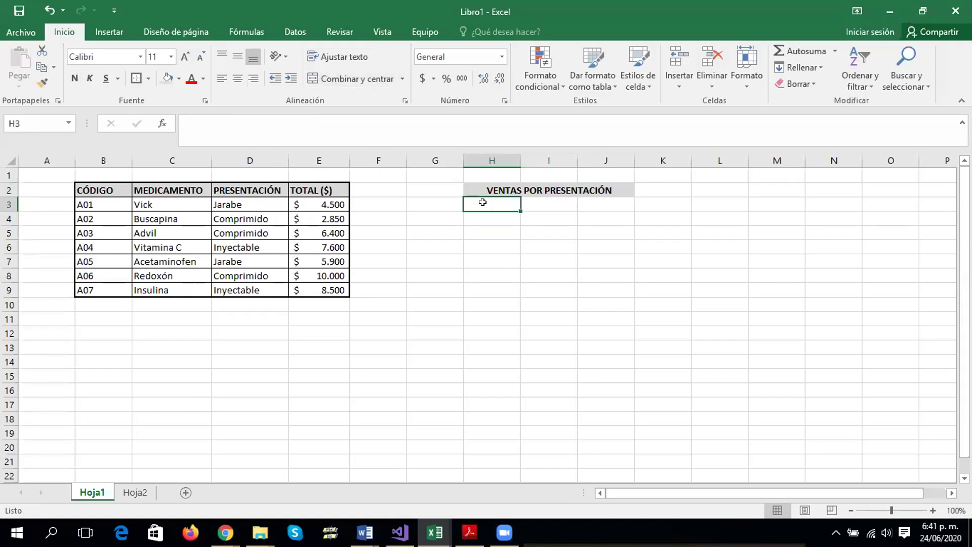
Enter summary headings PRESENTACIÓN, CANTIDAD and TOTAL ($) in H3:J3
{"action": "type", "text": "PRESENTACIÓN"}
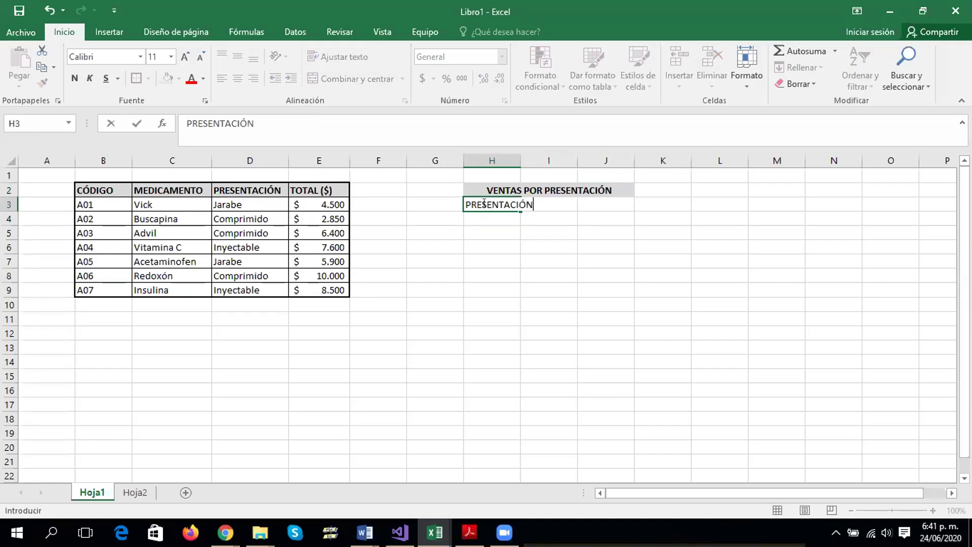
{"action": "key", "text": "Tab"}
{"action": "type", "text": "CANTIDAD"}
{"action": "key", "text": "Tab"}
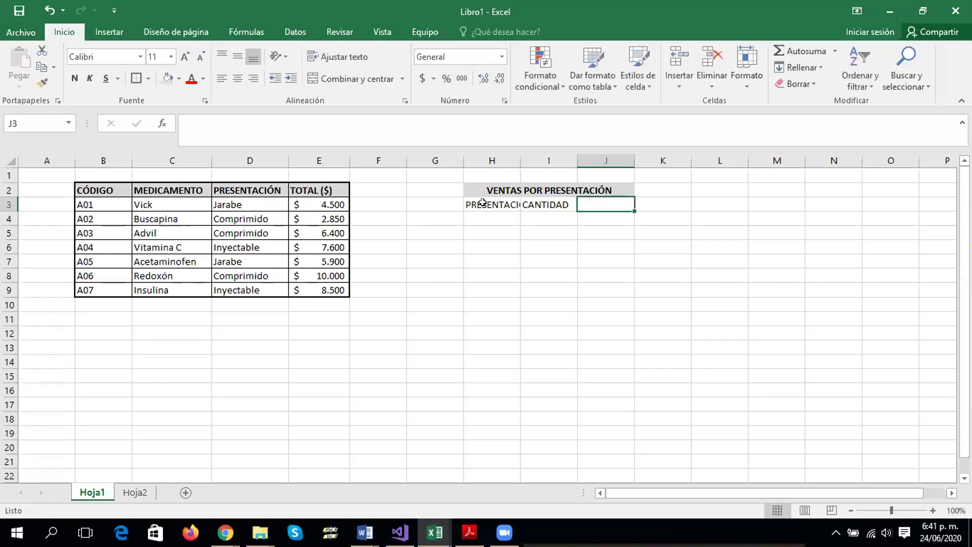
{"action": "type", "text": "TOTAL ("}
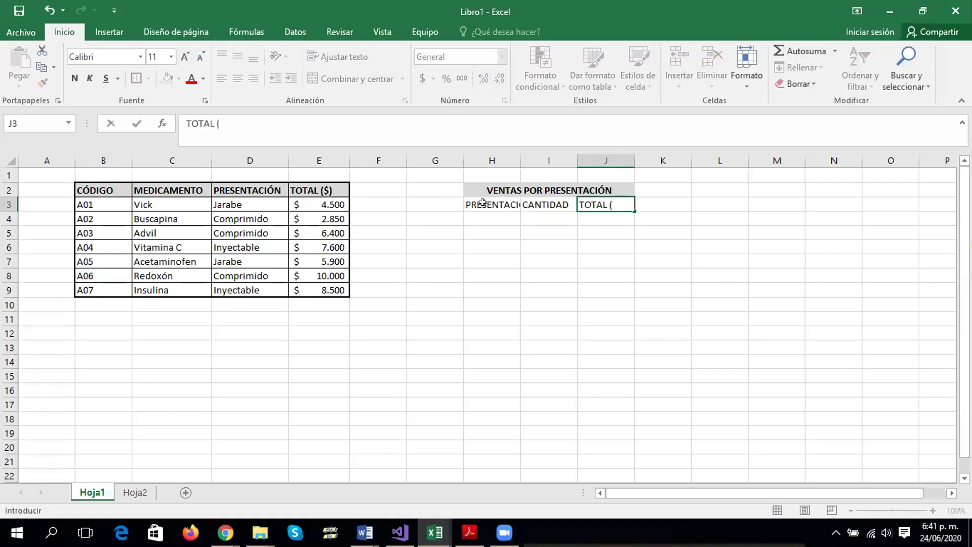
{"action": "type", "text": "$)"}
{"action": "key", "text": "Return"}
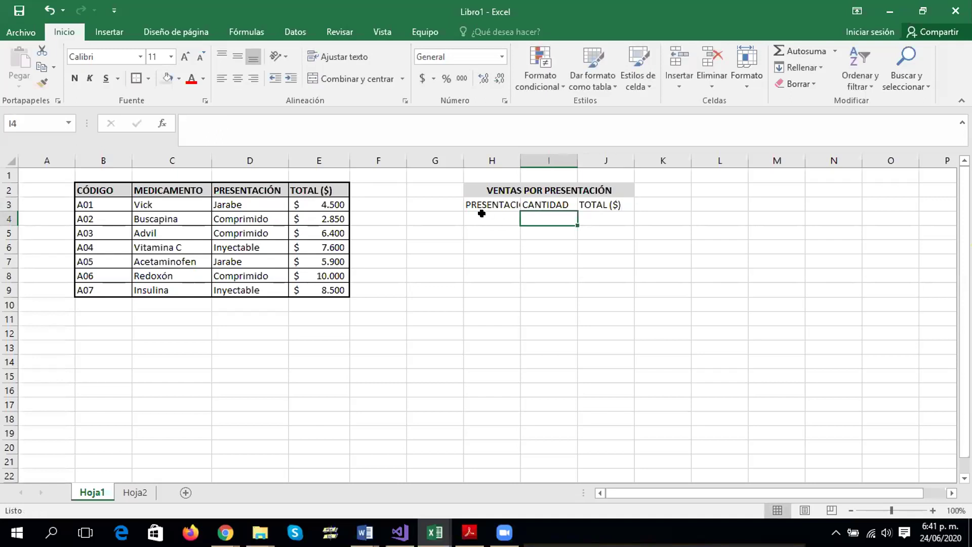
List Inyectable, Comprimido and Jarabe in H4:H6
{"action": "left_click", "coordinate": [481, 214]}
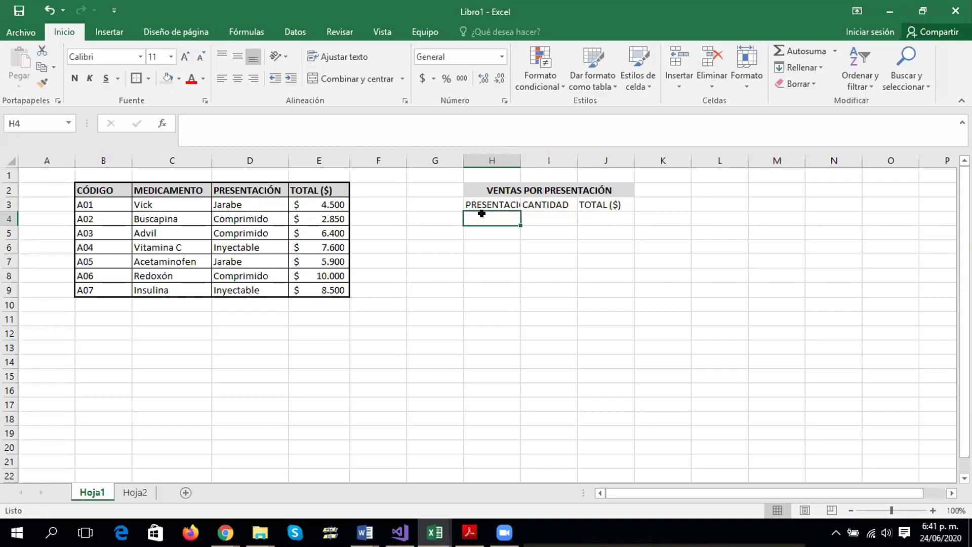
{"action": "type", "text": "Inyectables"}
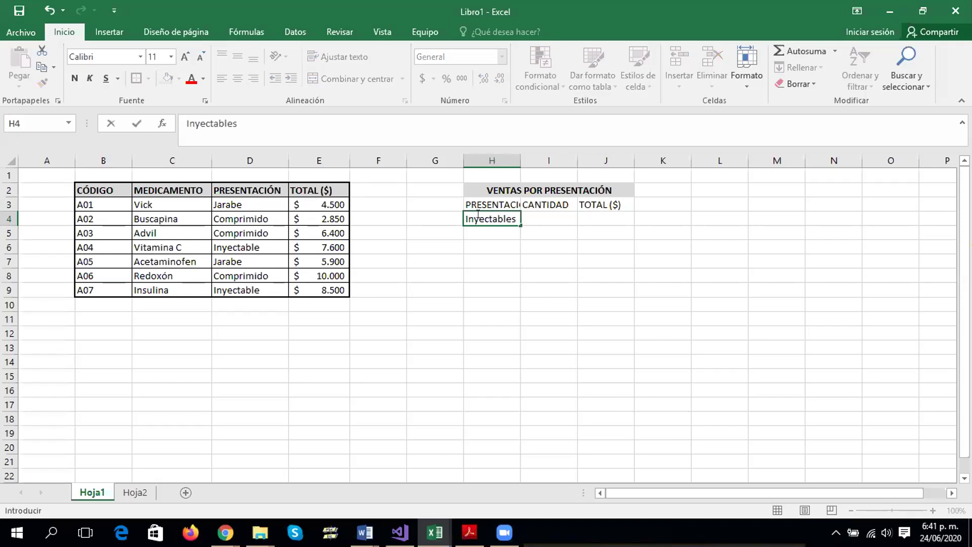
{"action": "key", "text": "BackSpace"}
{"action": "key", "text": "Return"}
{"action": "type", "text": "Comprimido"}
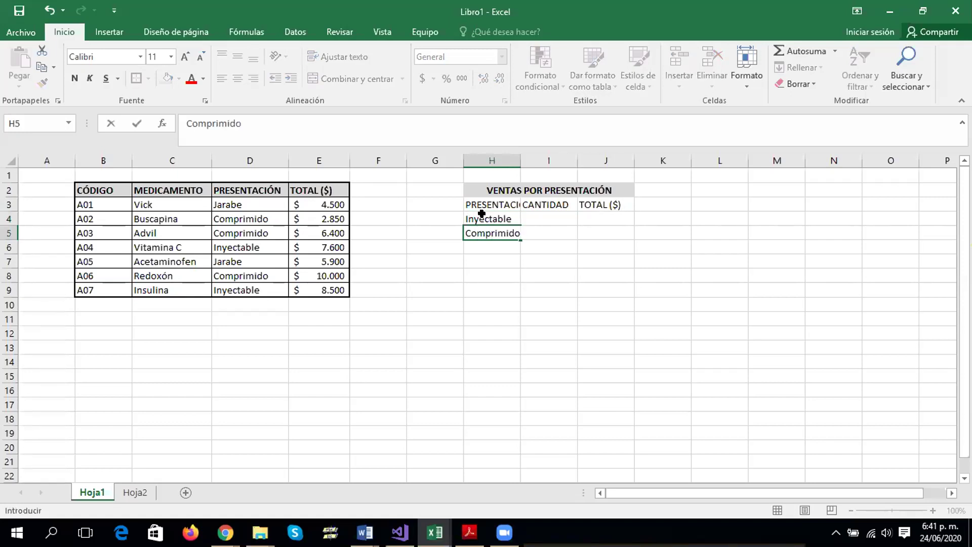
{"action": "key", "text": "Return"}
{"action": "type", "text": "Jarabe"}
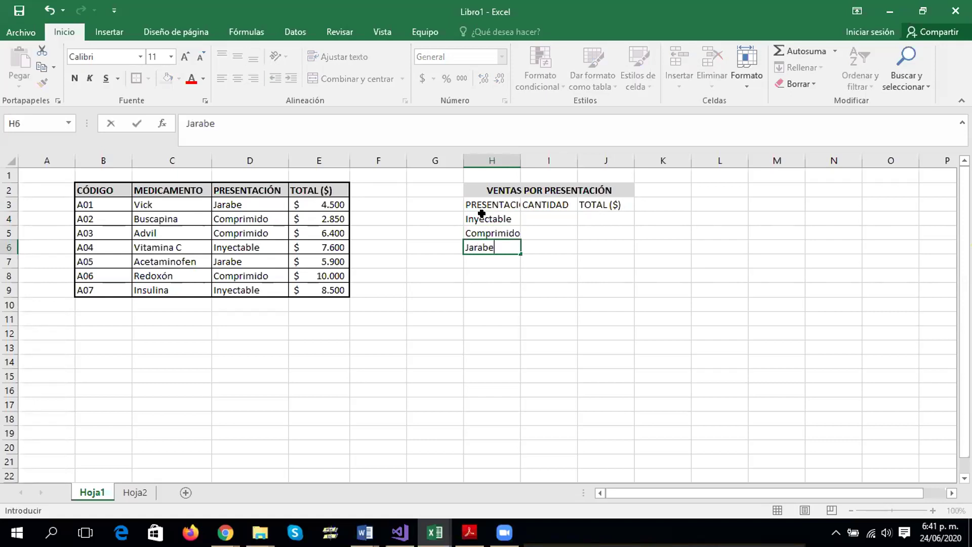
Confirm Jarabe in H6 and widen column H so PRESENTACIÓN fits
{"action": "left_click", "coordinate": [597, 217]}
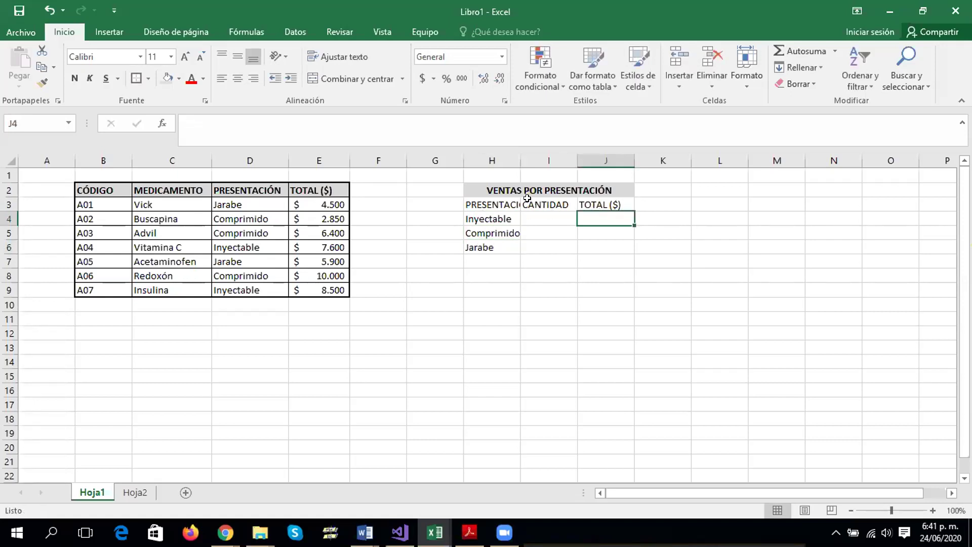
{"action": "left_click_drag", "start_coordinate": [520, 154], "coordinate": [545, 158]}
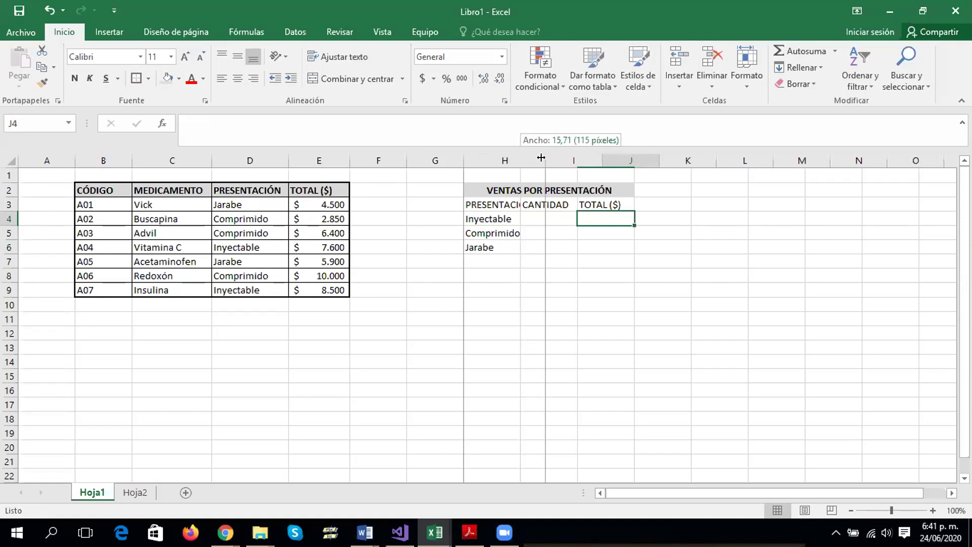
{"action": "left_click", "coordinate": [498, 218]}
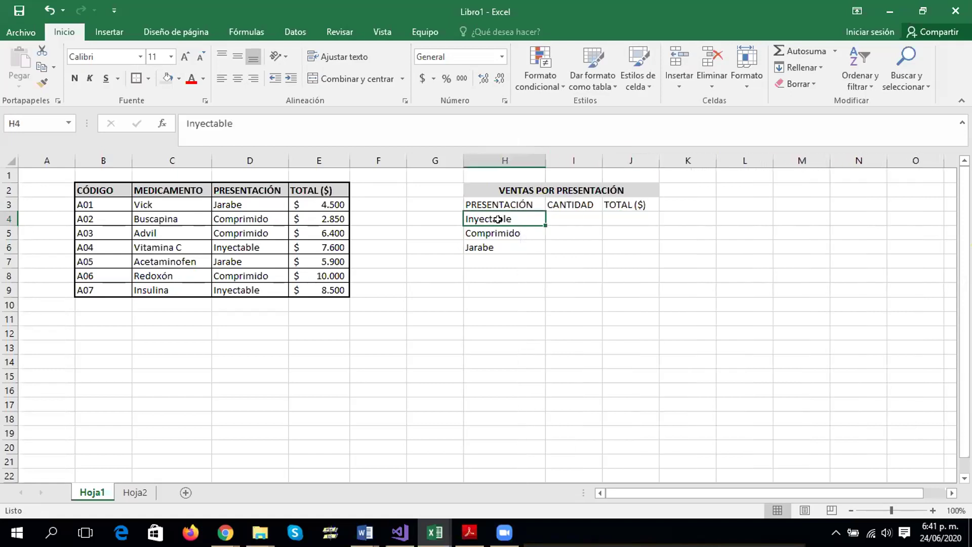
{"action": "left_click", "coordinate": [510, 203]}
Check the Comprimido and Inyectable entries in column D against the summary list
{"action": "left_click", "coordinate": [261, 190]}
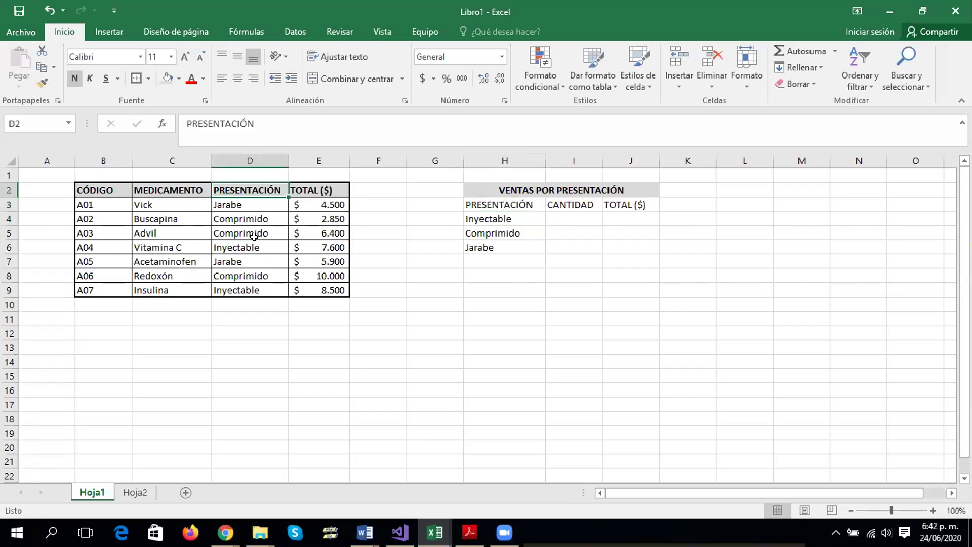
{"action": "left_click", "coordinate": [506, 215]}
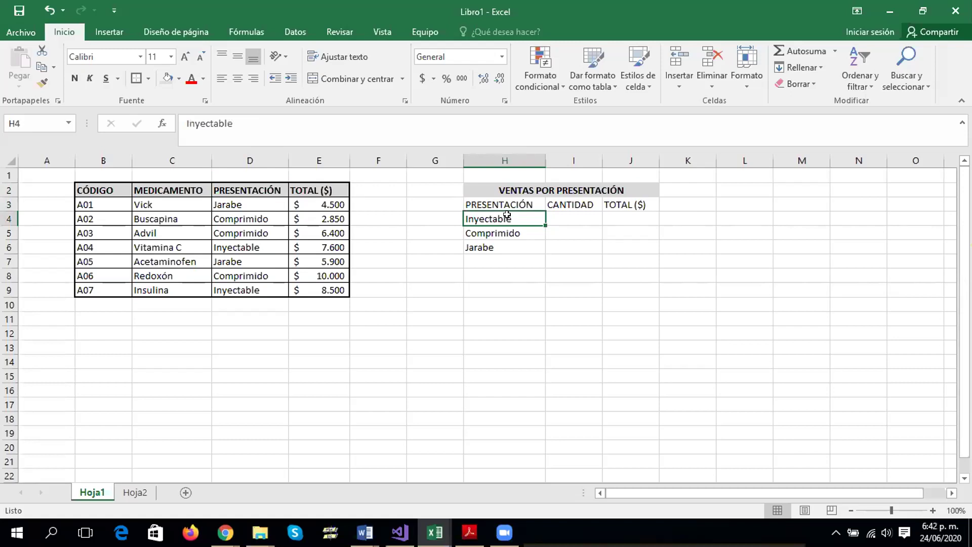
{"action": "left_click", "coordinate": [262, 203]}
{"action": "left_click", "coordinate": [257, 233]}
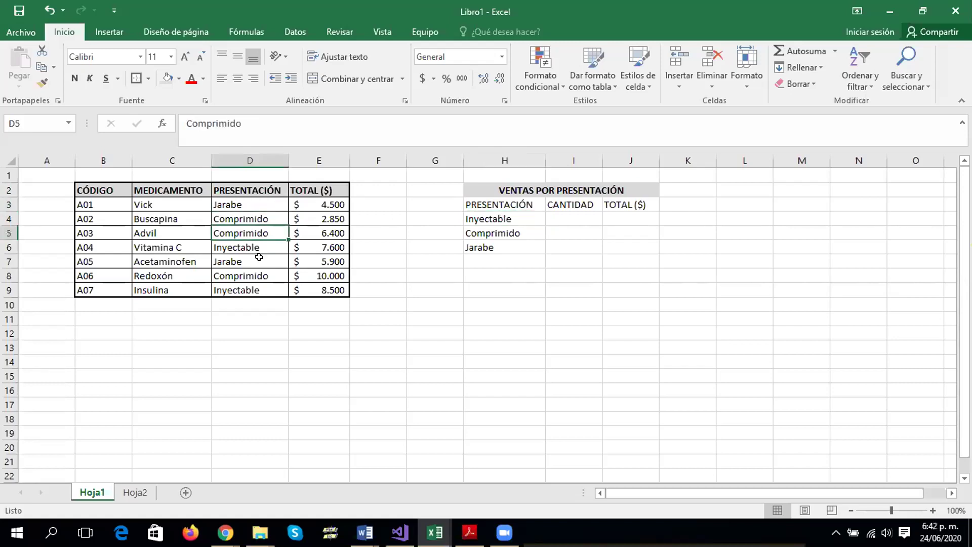
{"action": "left_click", "coordinate": [259, 248]}
{"action": "left_click", "coordinate": [264, 291]}
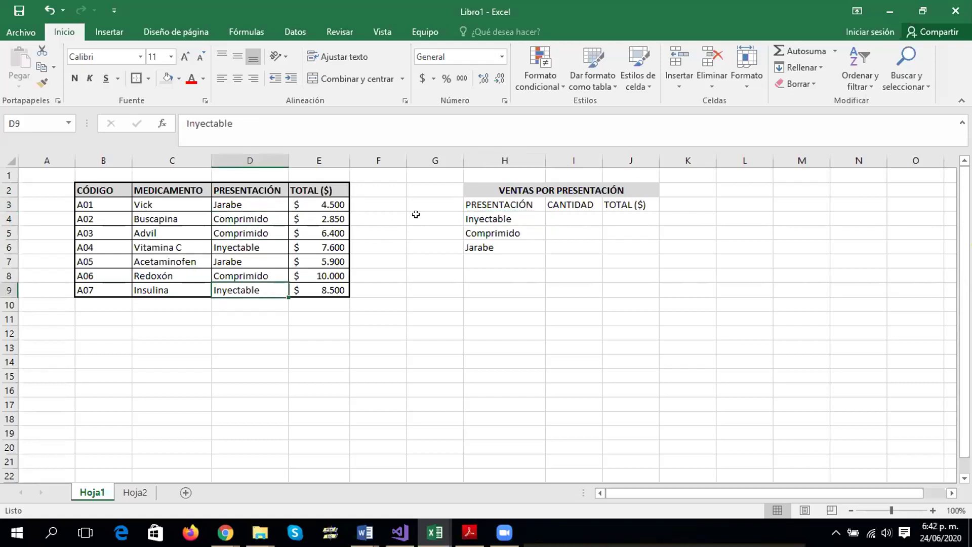
Give the summary table H3:J6 borders on every cell plus a thick outside border
{"action": "left_click_drag", "start_coordinate": [474, 203], "coordinate": [623, 245]}
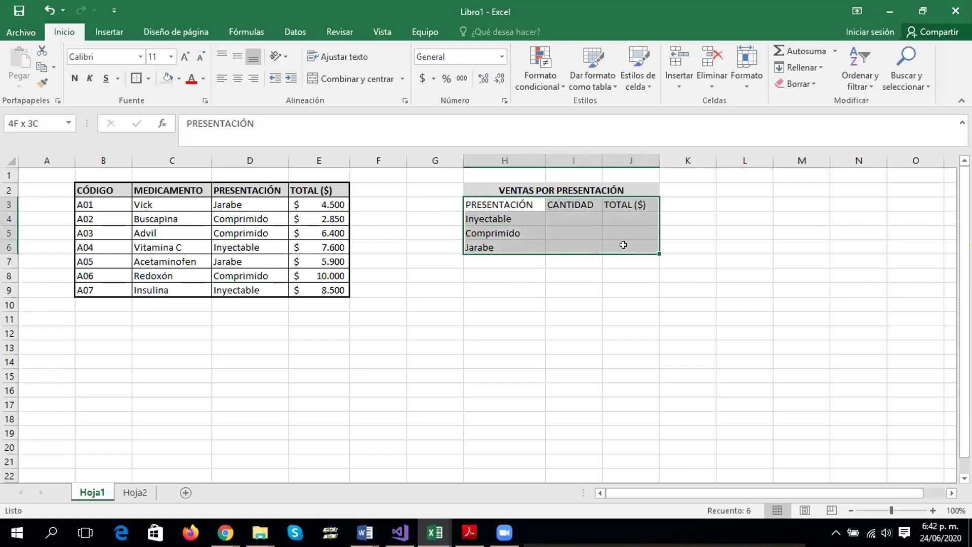
{"action": "left_click", "coordinate": [145, 80]}
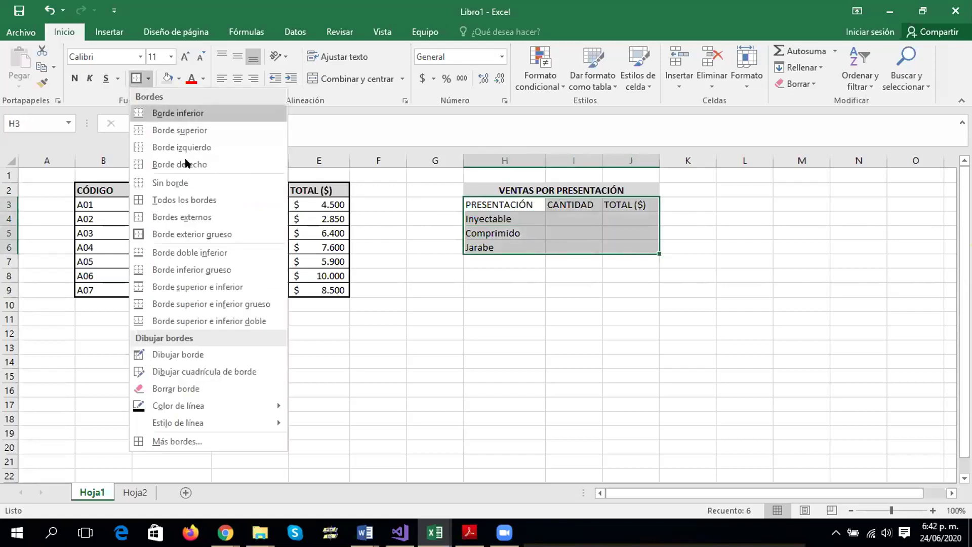
{"action": "left_click", "coordinate": [185, 199]}
{"action": "left_click", "coordinate": [149, 79]}
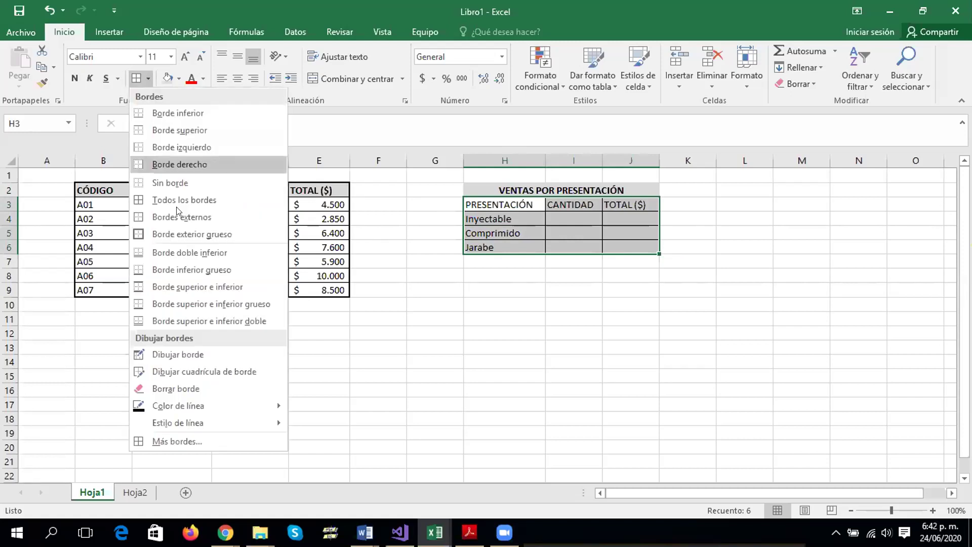
{"action": "left_click", "coordinate": [176, 240]}
Fill the summary header row H3:J3 grey and make it bold
{"action": "left_click_drag", "start_coordinate": [504, 205], "coordinate": [632, 205]}
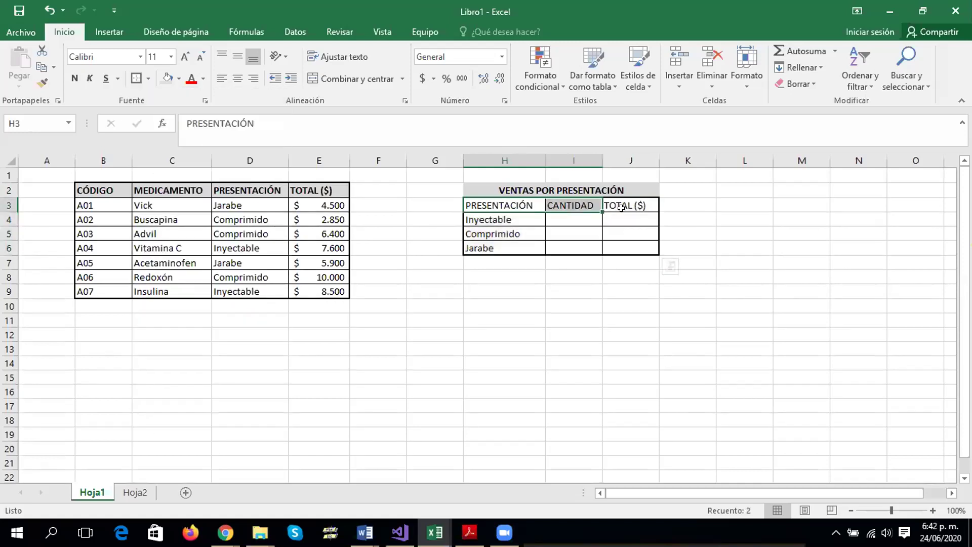
{"action": "left_click", "coordinate": [167, 78]}
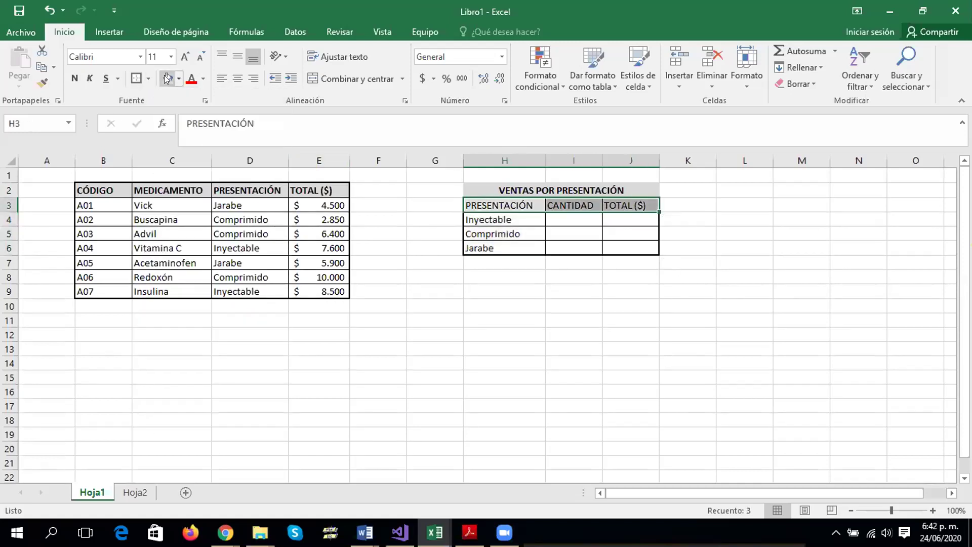
{"action": "left_click", "coordinate": [75, 78]}
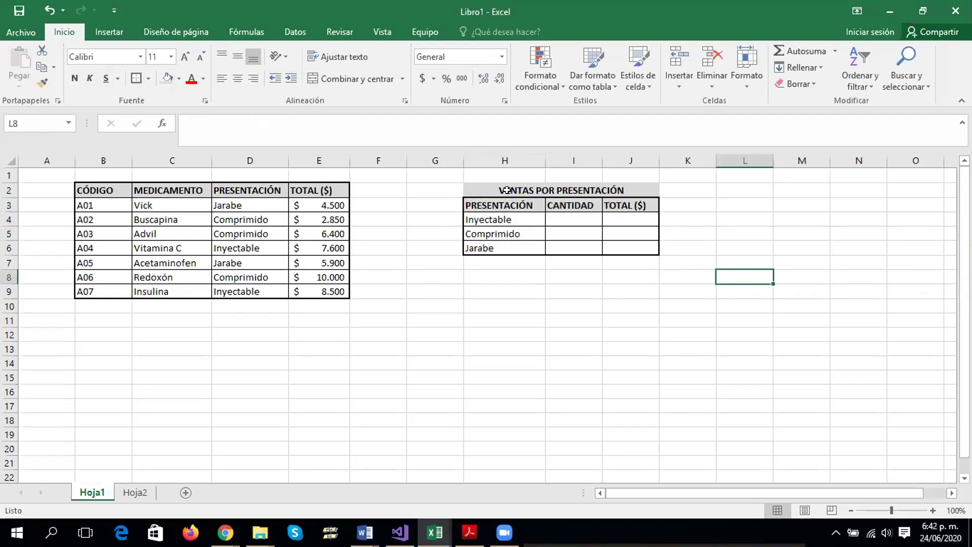
{"action": "left_click", "coordinate": [553, 215]}
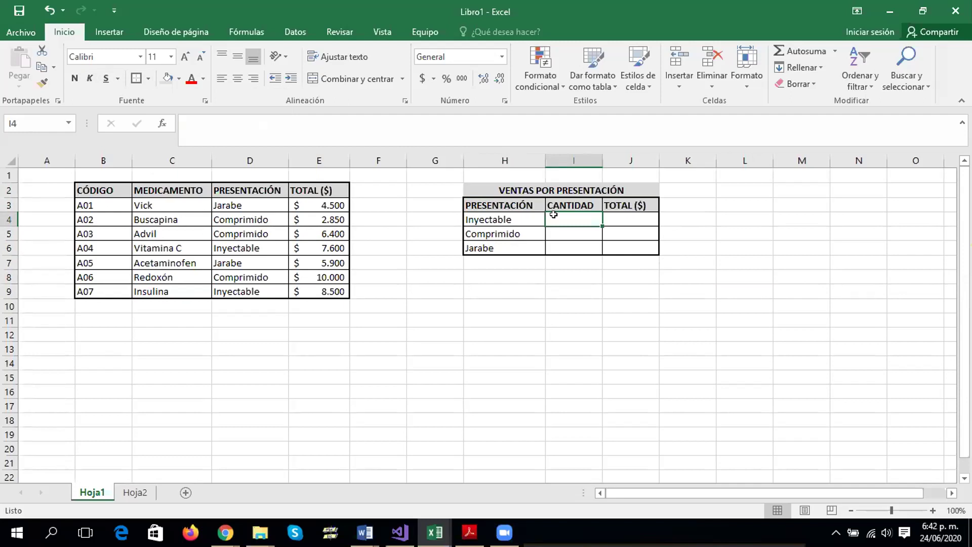
Begin a =CONTAR.SI( formula in I4 to count the Inyectable entries
{"action": "type", "text": "="}
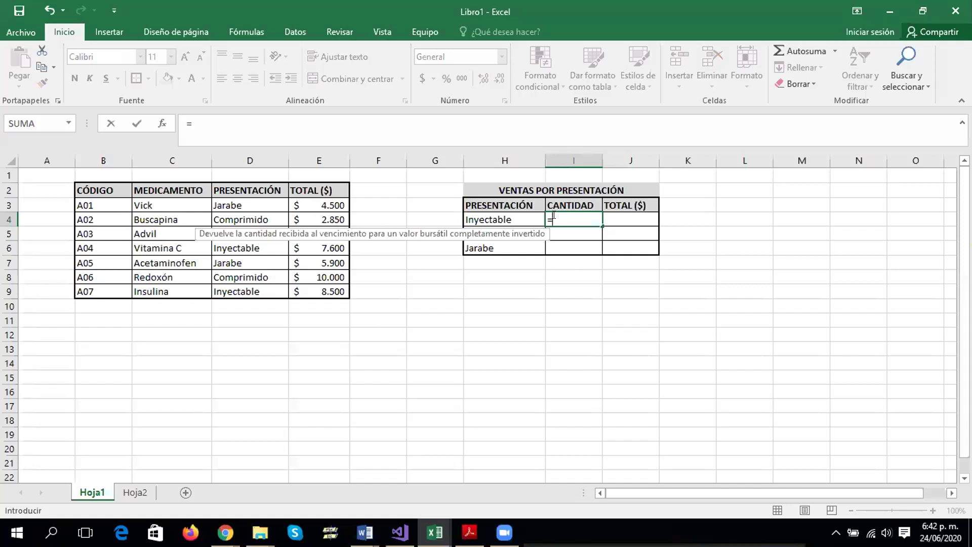
{"action": "type", "text": "contar"}
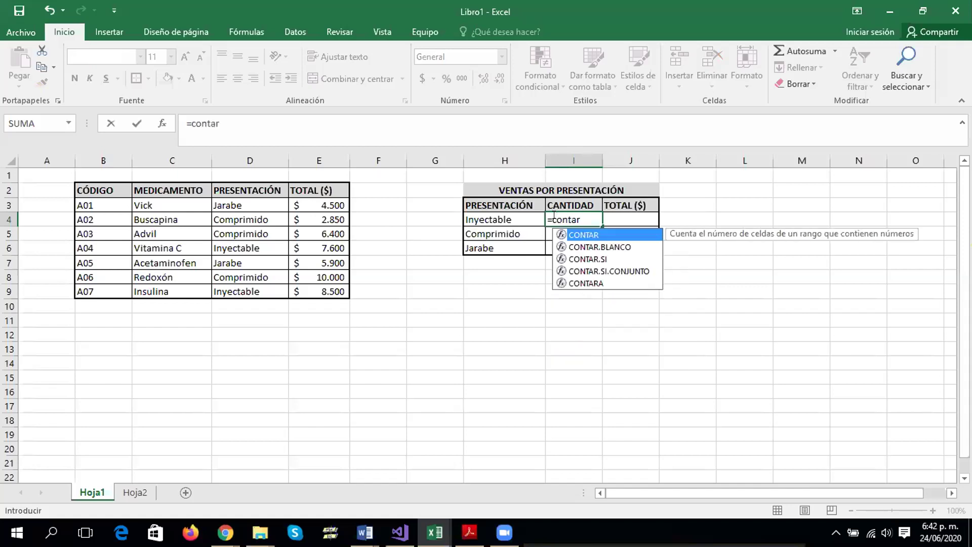
{"action": "key", "text": "BackSpace"}
{"action": "key", "text": "BackSpace"}
{"action": "key", "text": "BackSpace"}
{"action": "key", "text": "BackSpace"}
{"action": "key", "text": "BackSpace"}
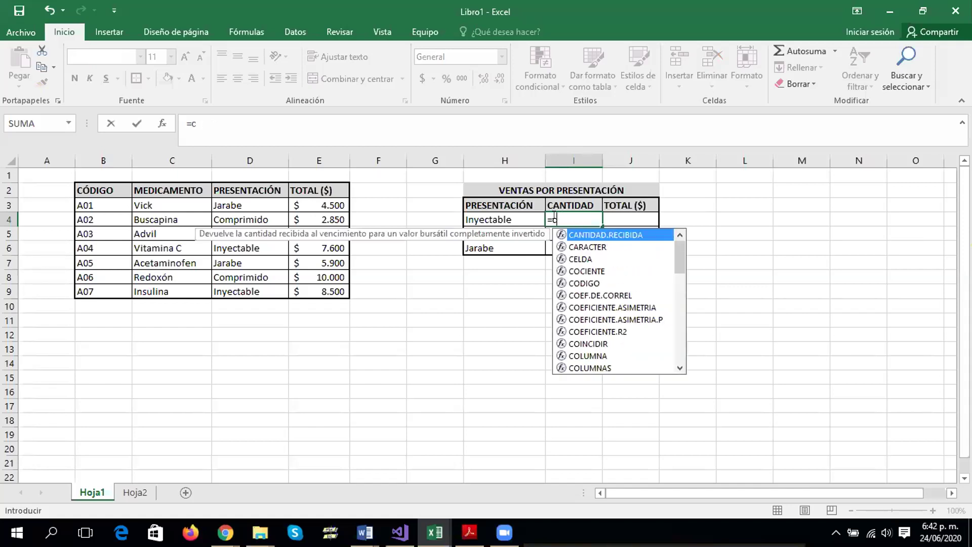
{"action": "key", "text": "BackSpace"}
{"action": "type", "text": "CONTAR"}
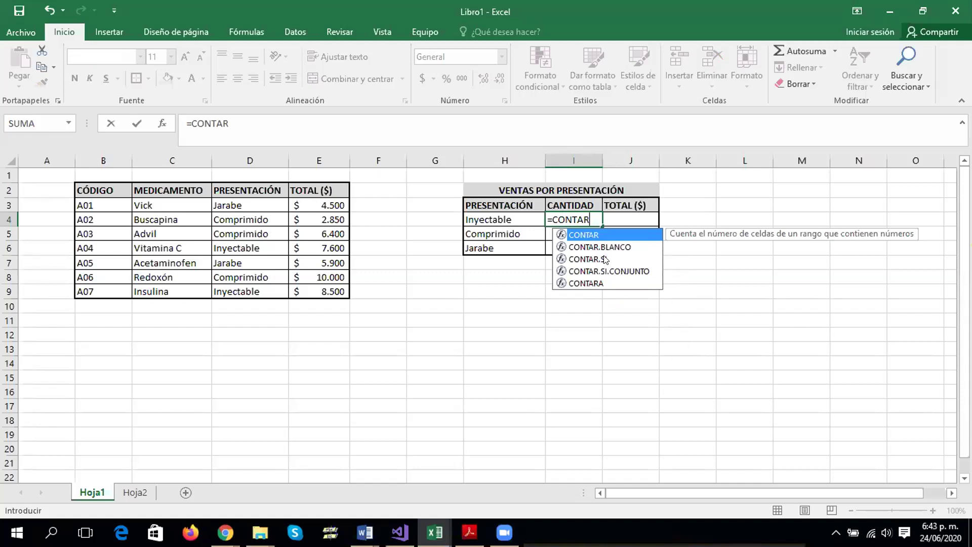
{"action": "left_click", "coordinate": [605, 259]}
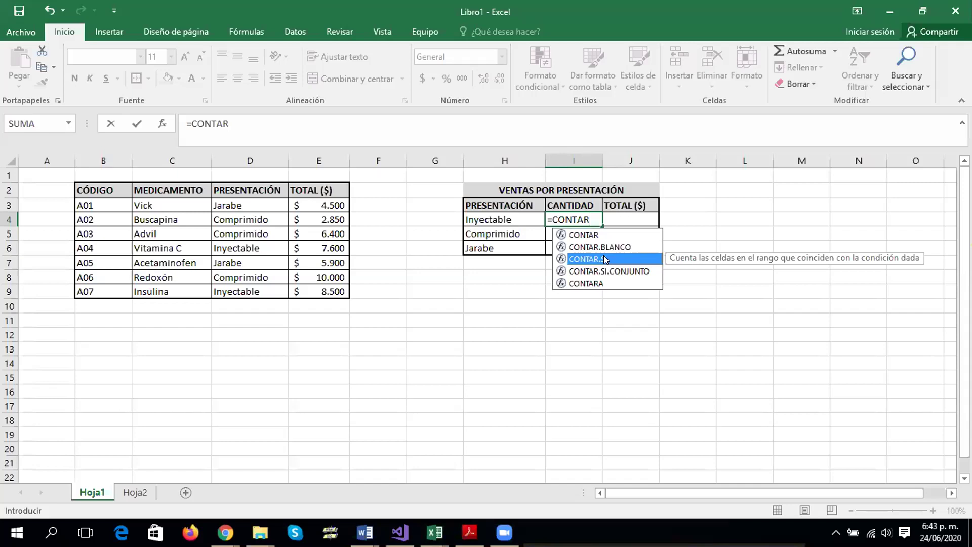
{"action": "double_click", "coordinate": [604, 258]}
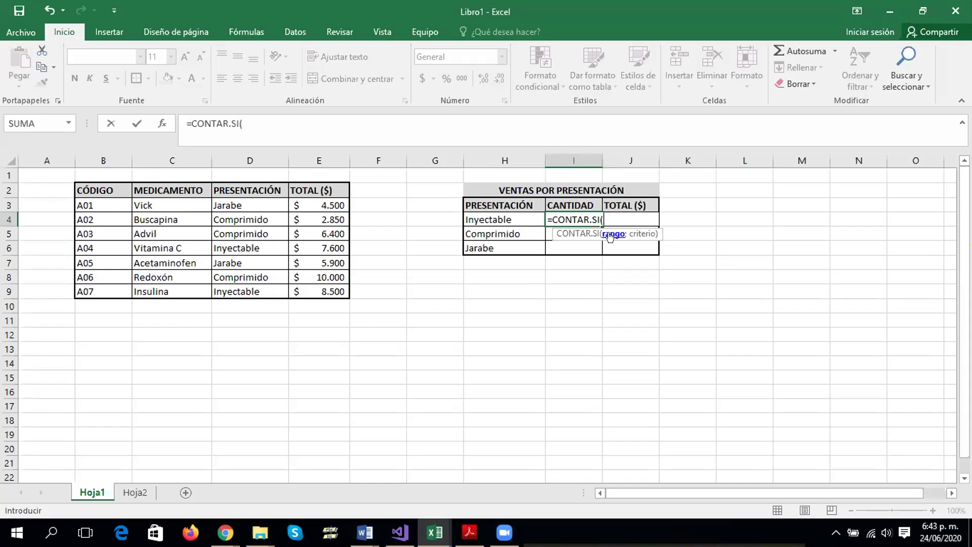
Give the formula the range B2:E9 and the criterion H4 (Inyectable)
{"action": "left_click_drag", "start_coordinate": [98, 187], "coordinate": [334, 288]}
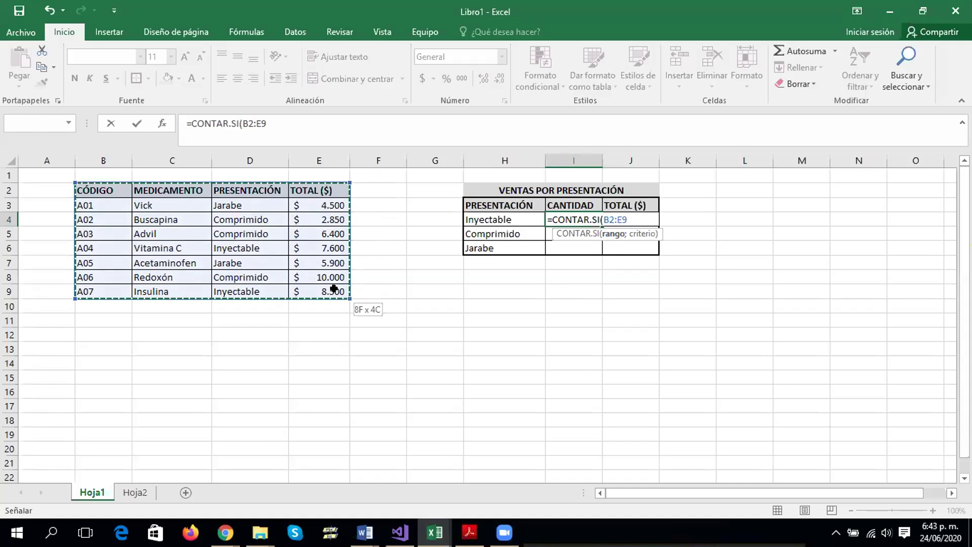
{"action": "left_click_drag", "start_coordinate": [334, 288], "coordinate": [334, 289]}
{"action": "type", "text": ";"}
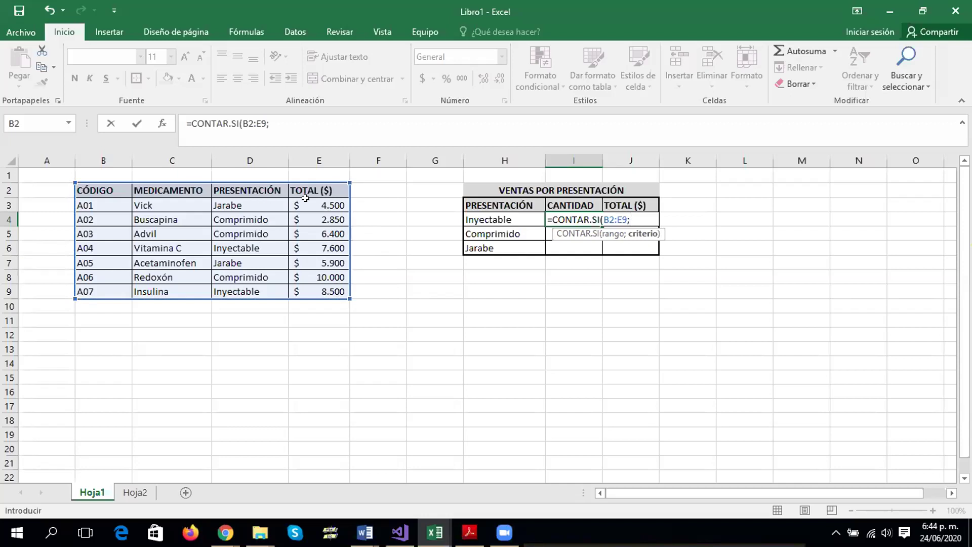
{"action": "left_click", "coordinate": [496, 217]}
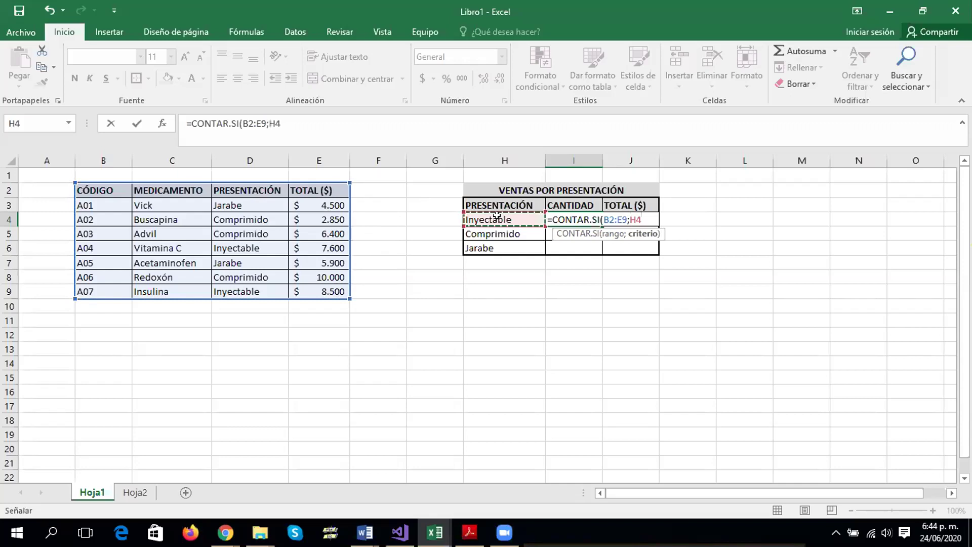
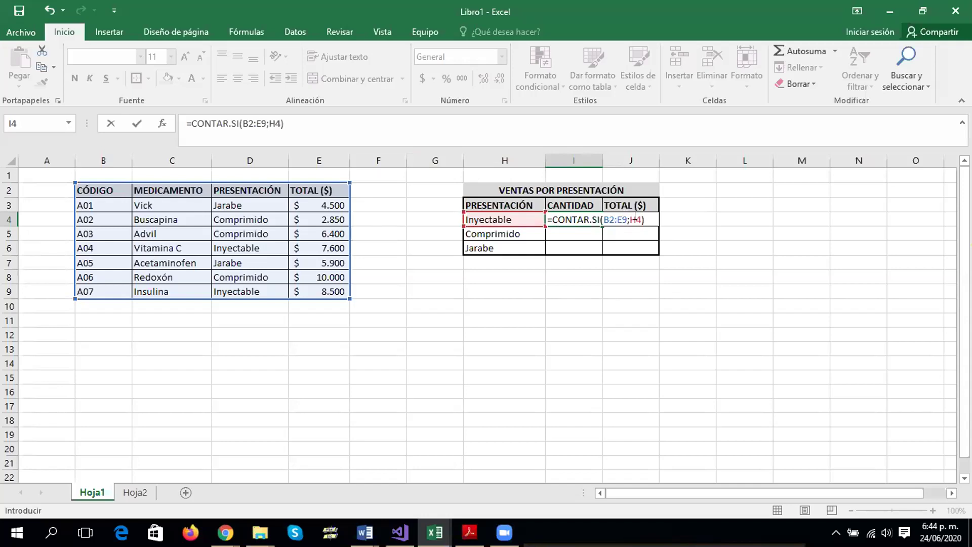
Commit =CONTAR.SI(B2:E9;H4) in I4, giving 2 Inyectable entries, and review the formula
{"action": "key", "text": "Return"}
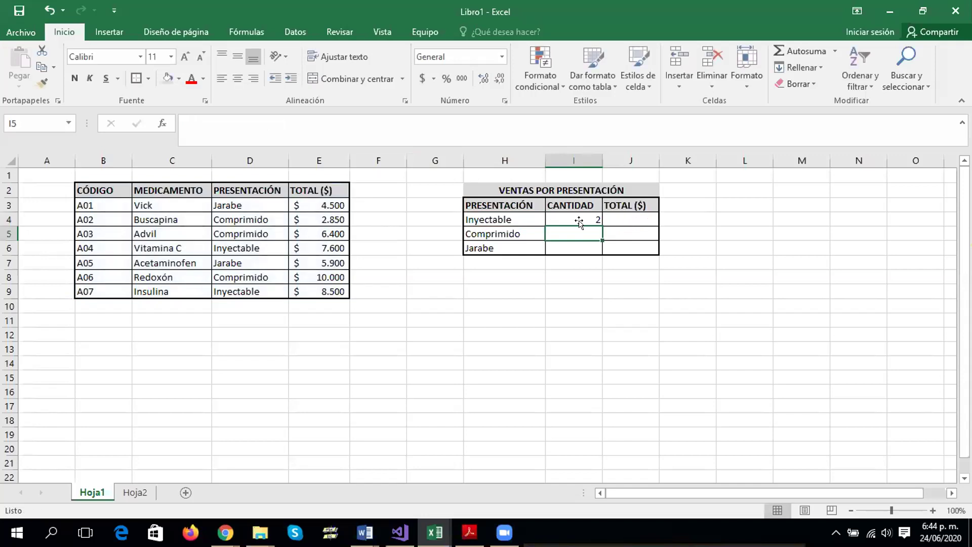
{"action": "left_click", "coordinate": [578, 215]}
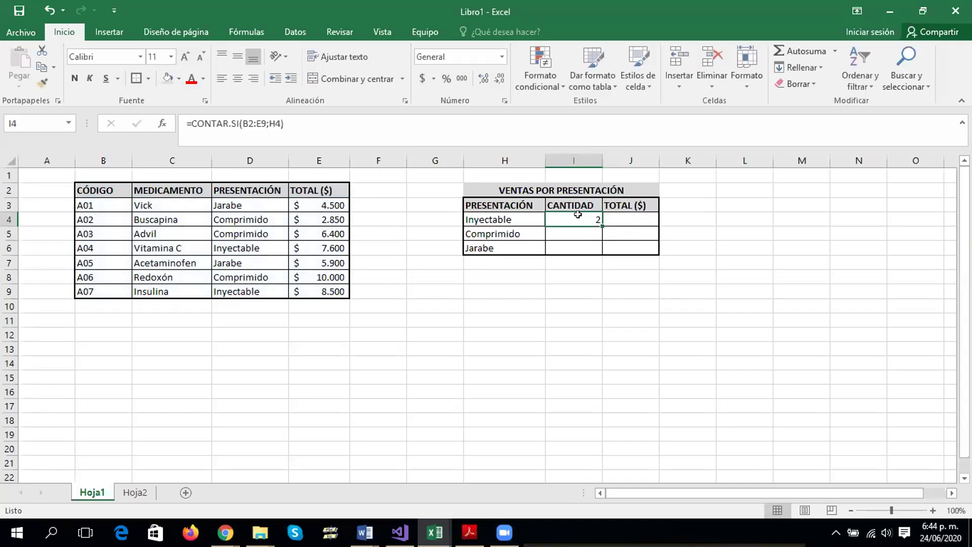
{"action": "double_click", "coordinate": [578, 215]}
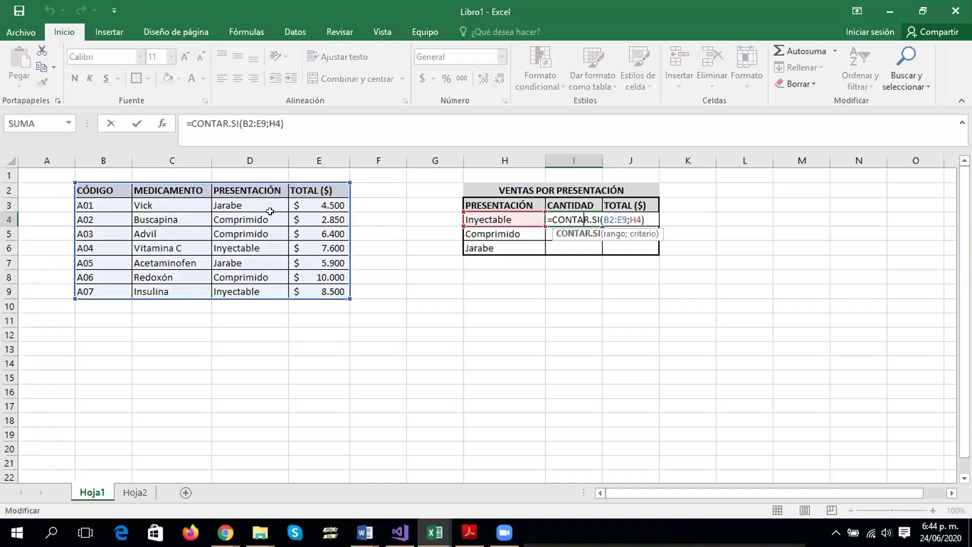
{"action": "key", "text": "Escape"}
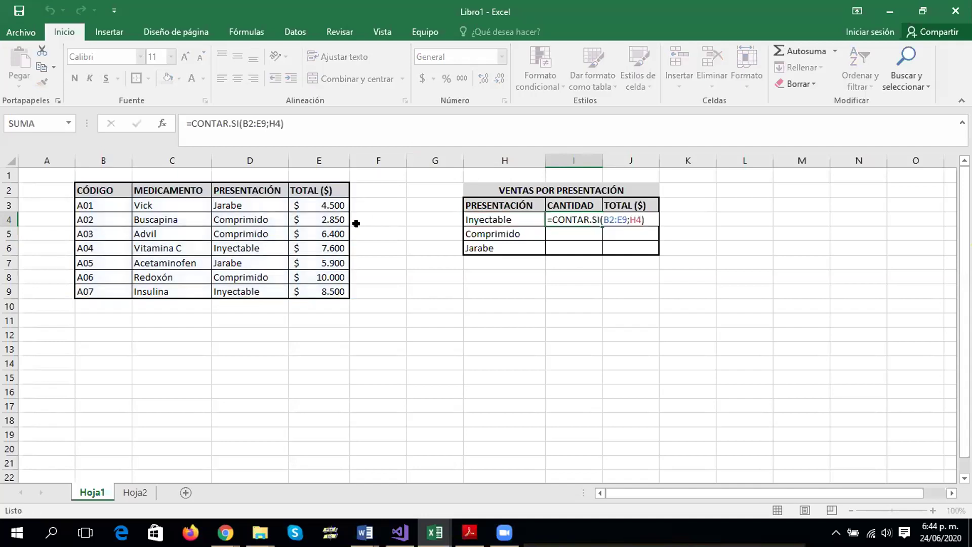
Check the Inyectable entries in D6 and D9, then reopen I4's formula after its B2:E9 range
{"action": "left_click", "coordinate": [265, 248]}
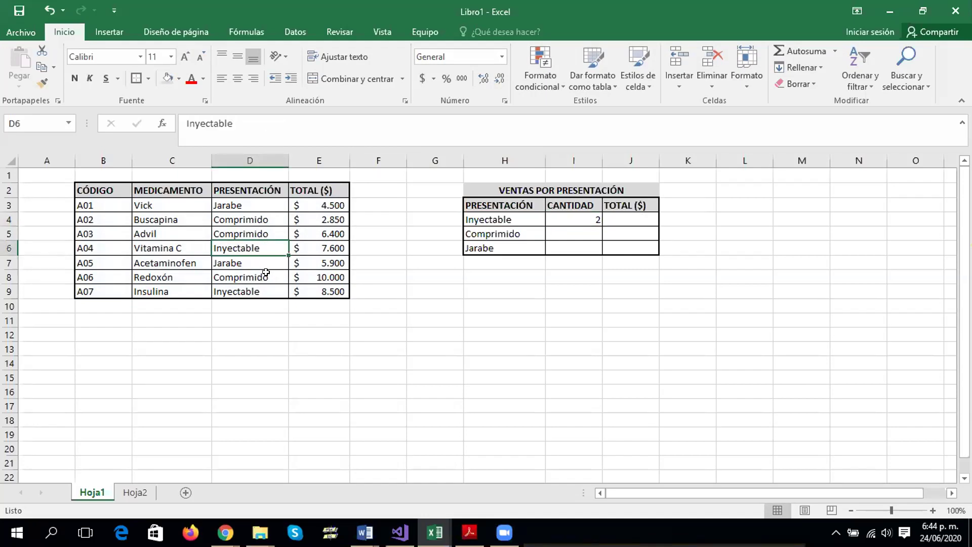
{"action": "left_click", "coordinate": [265, 290]}
{"action": "left_click", "coordinate": [260, 246]}
{"action": "left_click", "coordinate": [265, 290]}
{"action": "left_click", "coordinate": [266, 247]}
{"action": "left_click", "coordinate": [268, 290]}
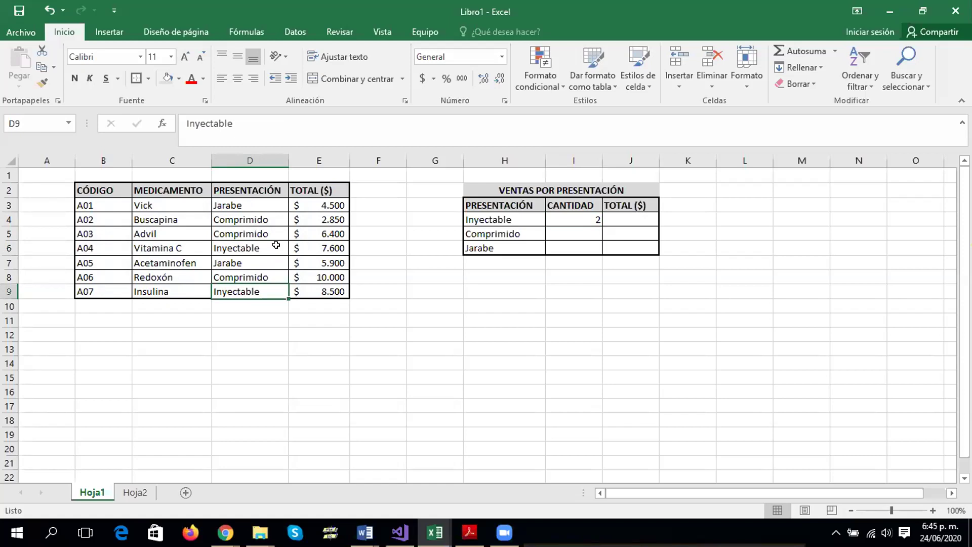
{"action": "double_click", "coordinate": [562, 213]}
{"action": "left_click", "coordinate": [624, 218]}
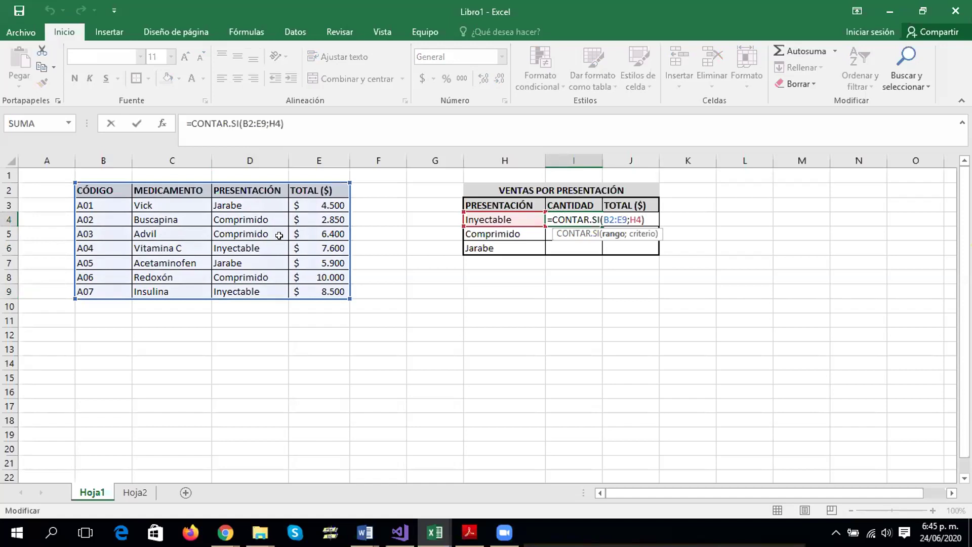
Replace I4's range with D3:D9, keeping the count 2, and begin filling it down toward I5
{"action": "key", "text": "BackSpace"}
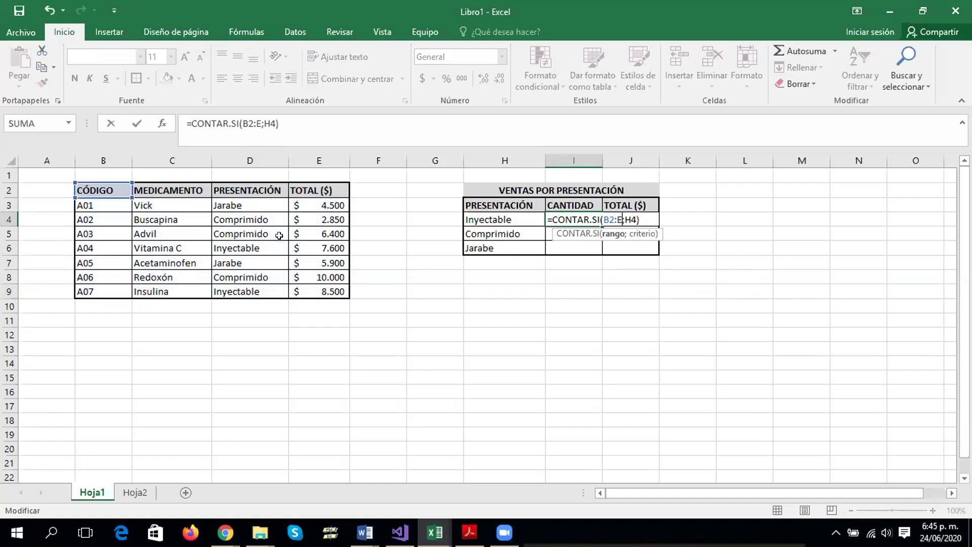
{"action": "left_click_drag", "start_coordinate": [269, 203], "coordinate": [270, 285]}
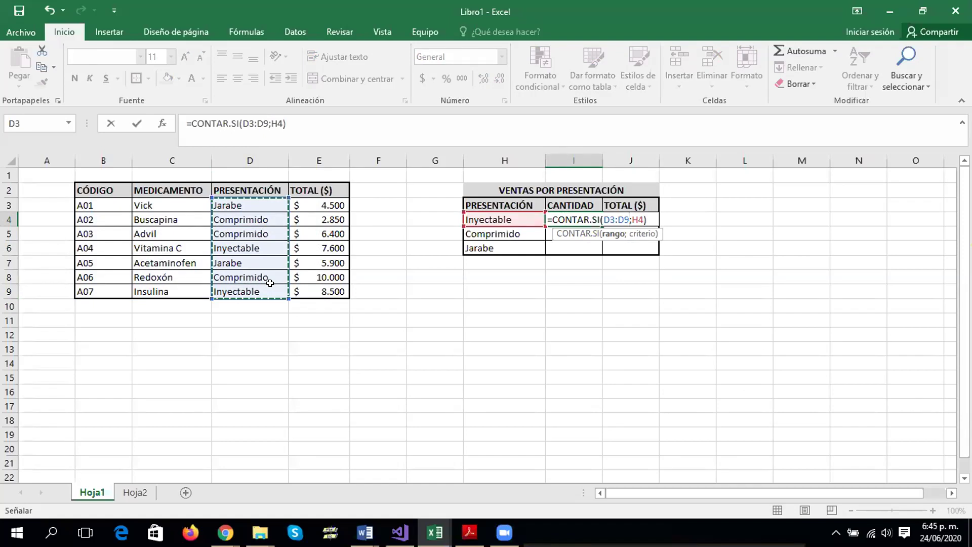
{"action": "key", "text": "Return"}
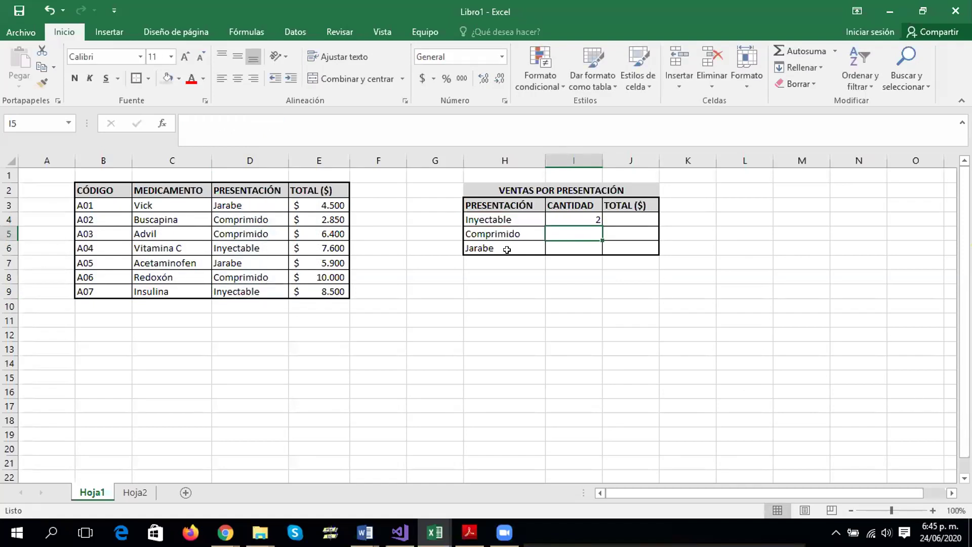
{"action": "left_click", "coordinate": [576, 220]}
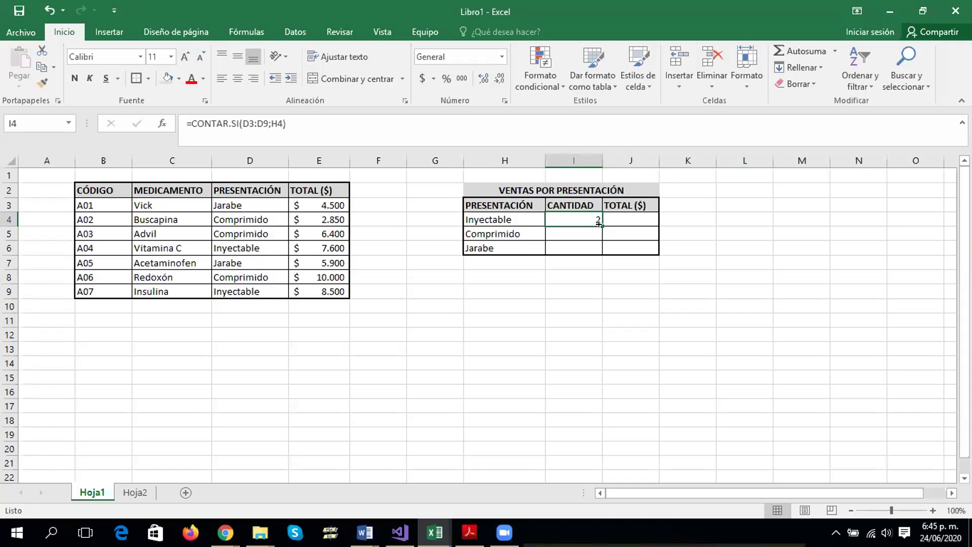
{"action": "left_click_drag", "start_coordinate": [599, 224], "coordinate": [599, 237]}
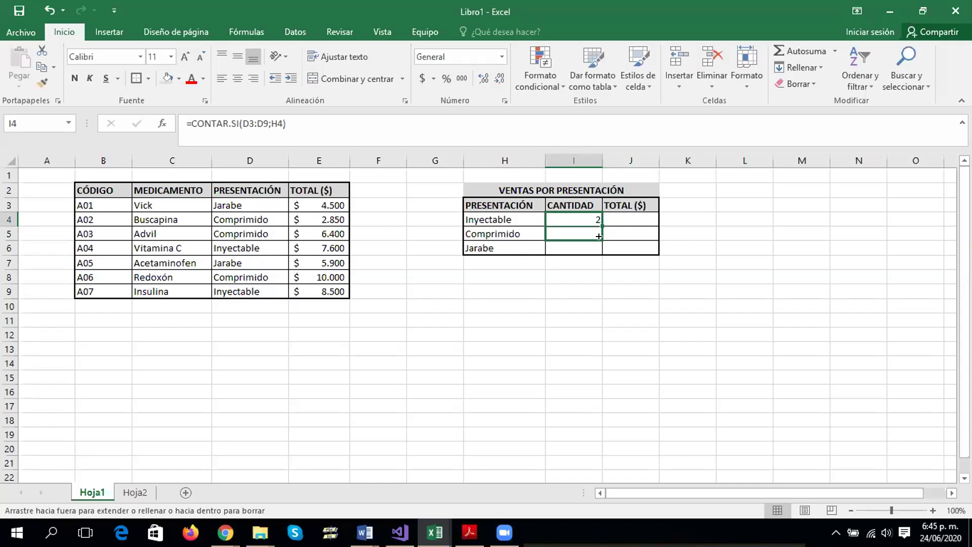
Fill the count formula into I5 and open it to view its shifted D4:D10 range
{"action": "left_click_drag", "start_coordinate": [599, 237], "coordinate": [599, 236]}
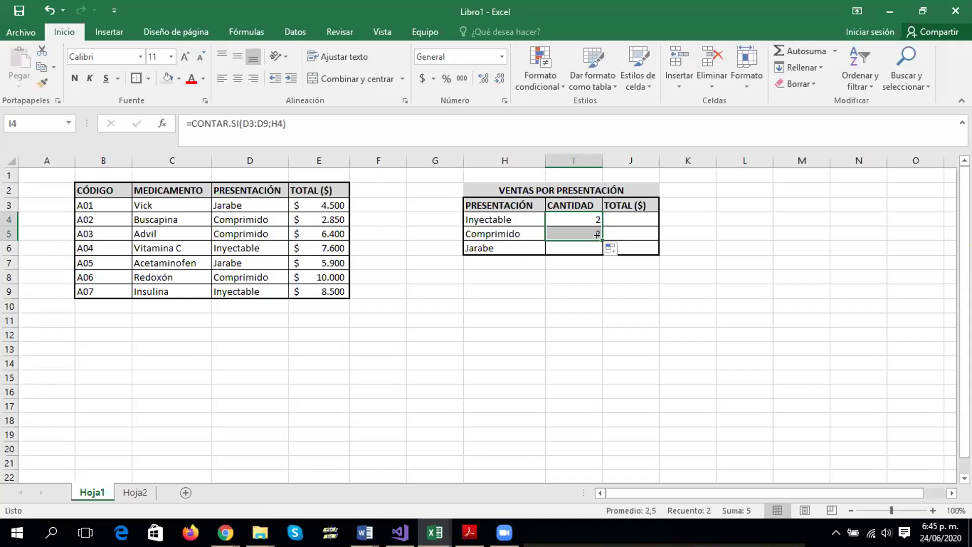
{"action": "double_click", "coordinate": [588, 229]}
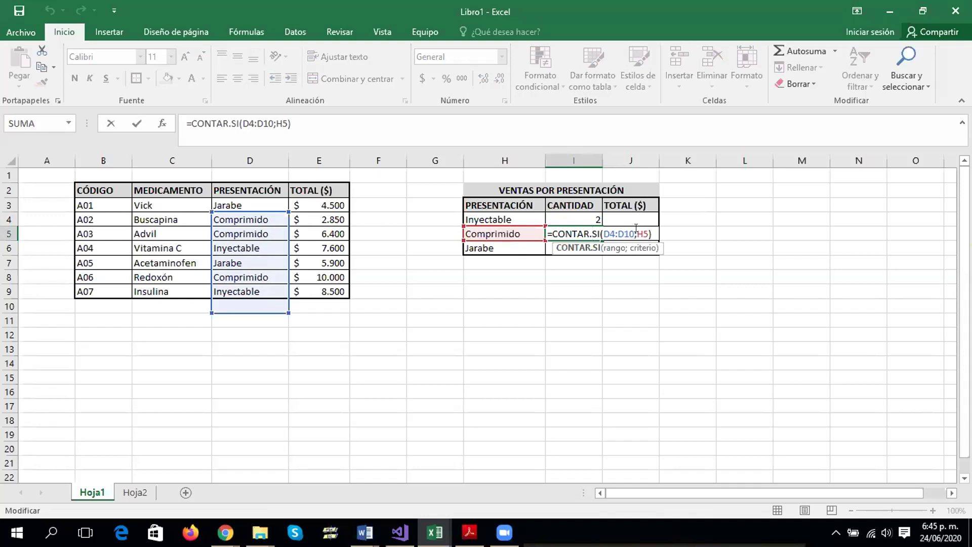
{"action": "left_click_drag", "start_coordinate": [277, 211], "coordinate": [274, 212]}
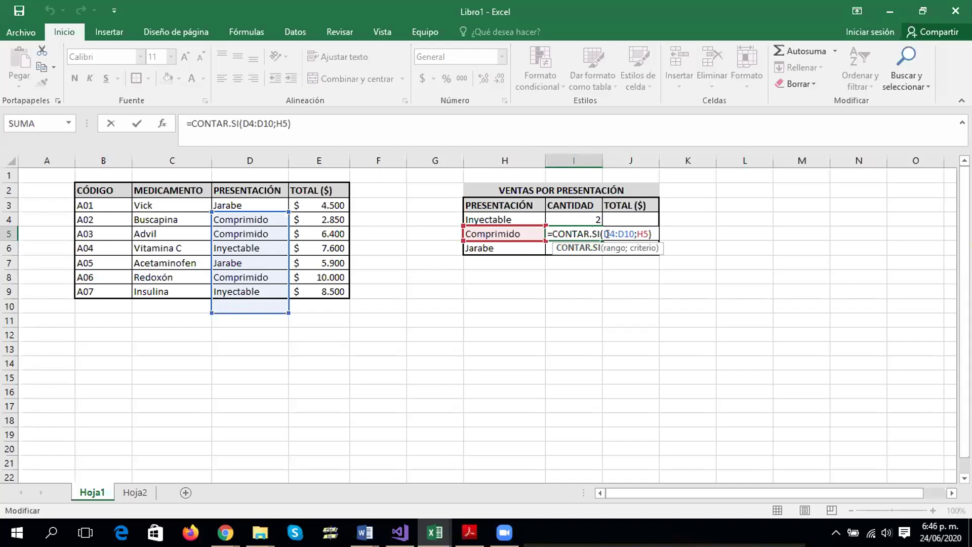
{"action": "left_click", "coordinate": [603, 233]}
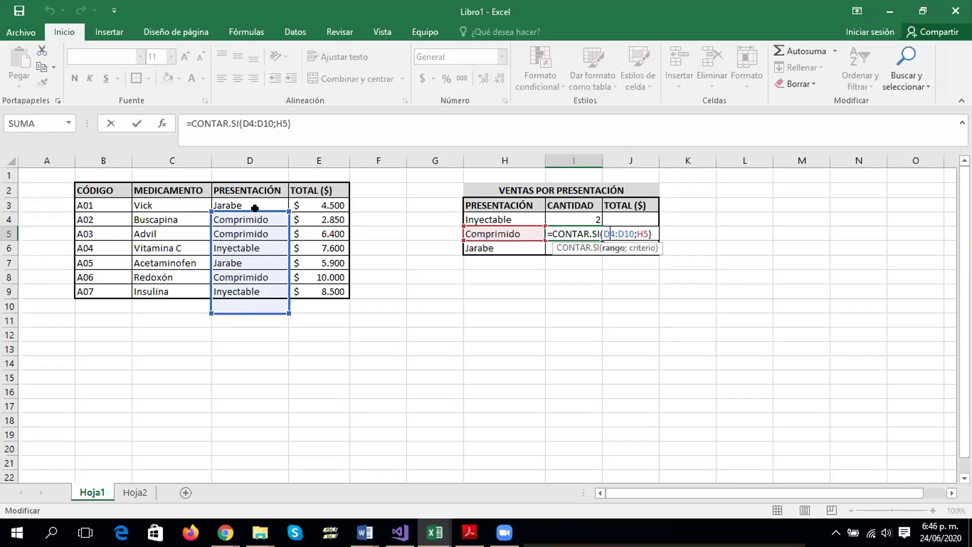
Drag I5's highlighted range reference up one row to D3:D9
{"action": "left_click_drag", "start_coordinate": [249, 210], "coordinate": [263, 200]}
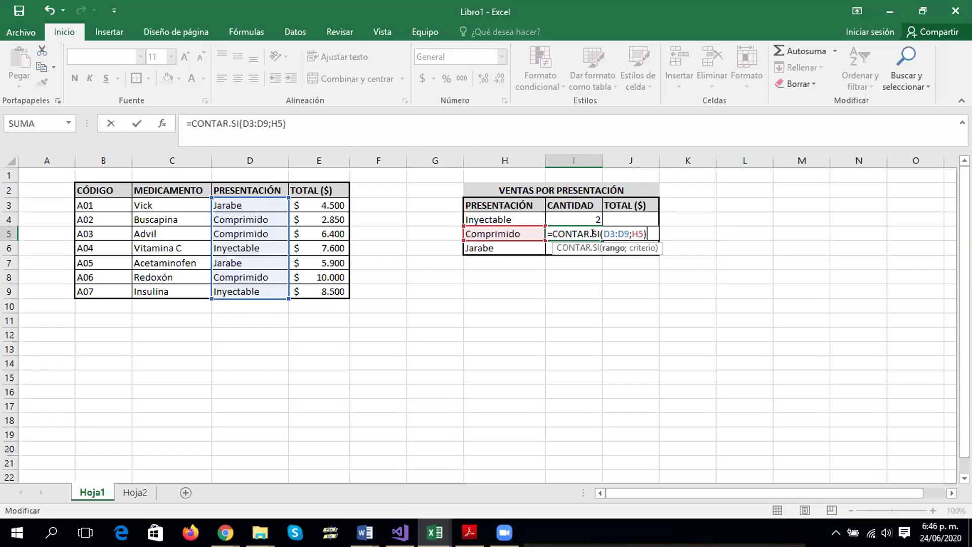
{"action": "left_click", "coordinate": [626, 233]}
Lock I5's range as $D$3:$D$9 with F4 and commit it, returning 3
{"action": "key", "text": "F4"}
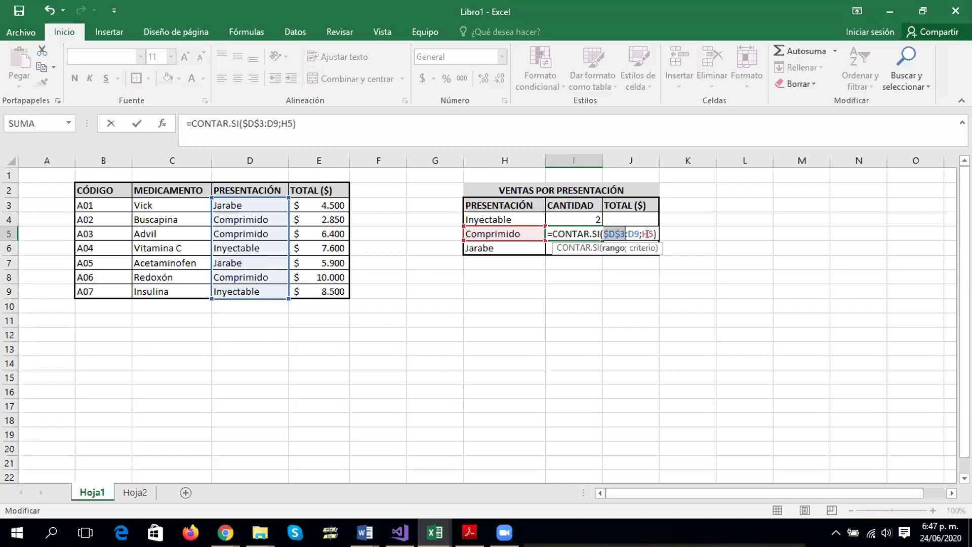
{"action": "left_click", "coordinate": [607, 233]}
{"action": "left_click_drag", "start_coordinate": [610, 227], "coordinate": [601, 227]}
{"action": "left_click", "coordinate": [632, 229]}
{"action": "key", "text": "F4"}
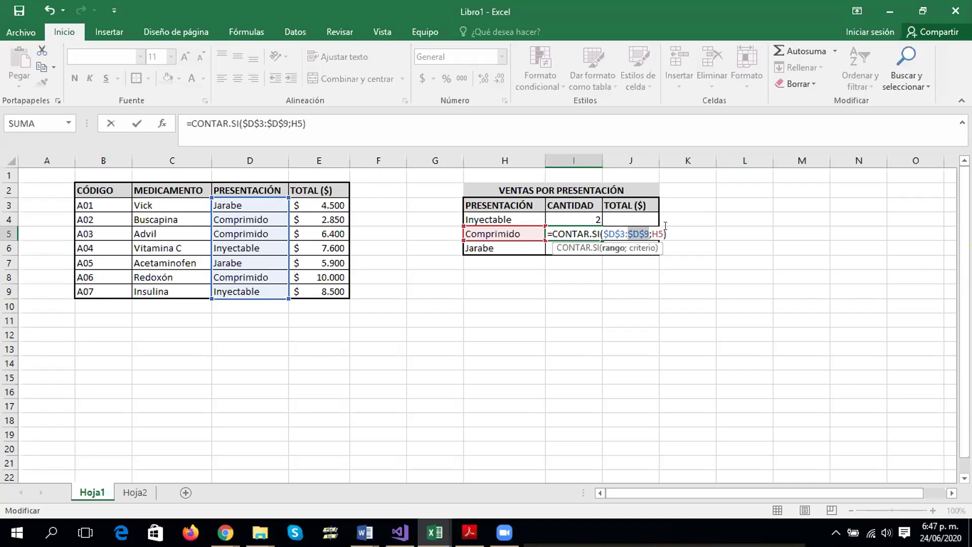
{"action": "left_click", "coordinate": [648, 233]}
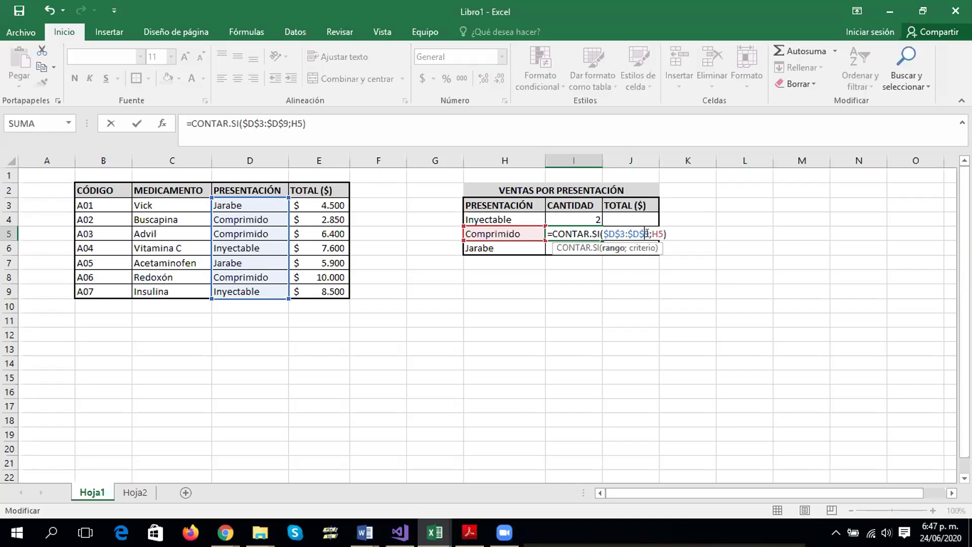
{"action": "left_click", "coordinate": [603, 229]}
{"action": "left_click_drag", "start_coordinate": [624, 233], "coordinate": [602, 233]}
{"action": "key", "text": "Return"}
{"action": "key", "text": "Up"}
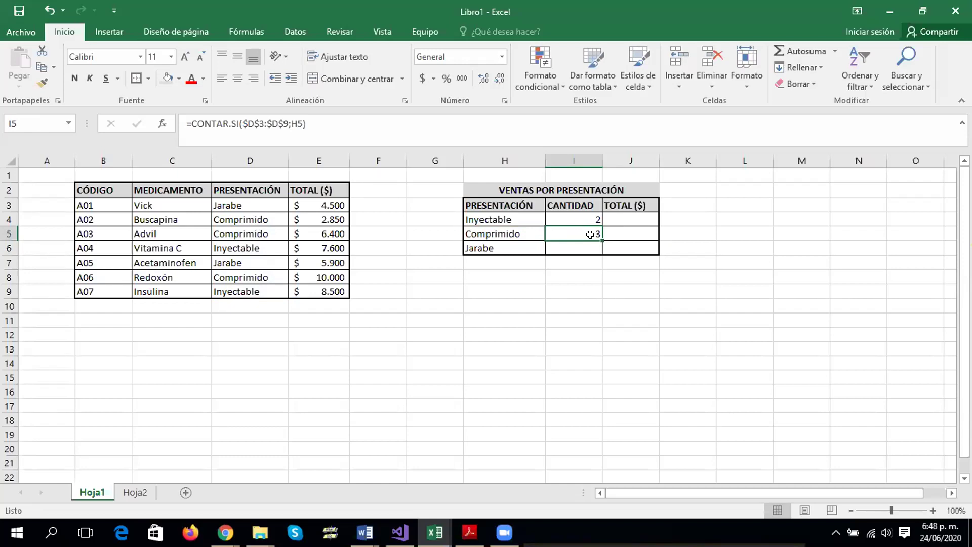
Fill the count down to I6 as =CONTAR.SI($D$3:$D$9;H6), returning 2 for Jarabe
{"action": "left_click_drag", "start_coordinate": [598, 236], "coordinate": [597, 249]}
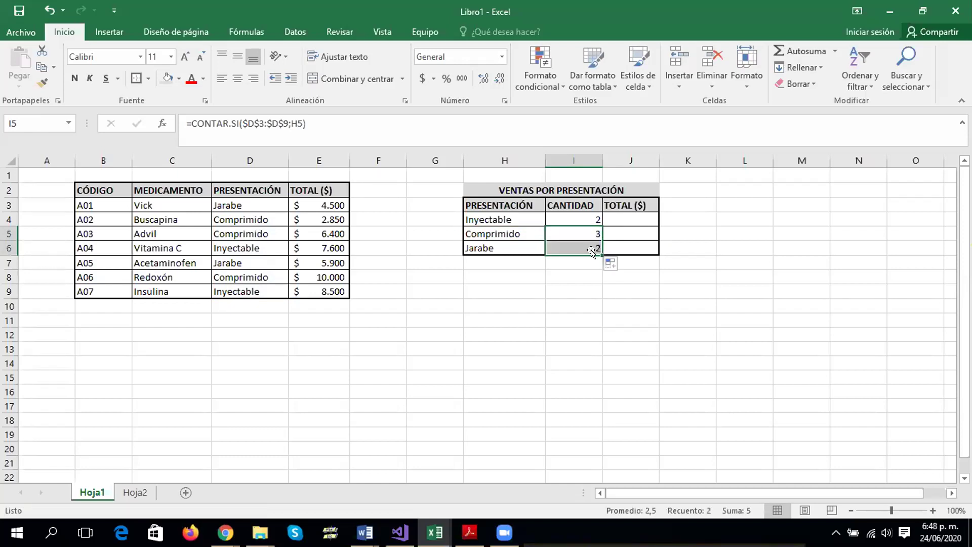
{"action": "left_click", "coordinate": [588, 243]}
{"action": "double_click", "coordinate": [588, 243]}
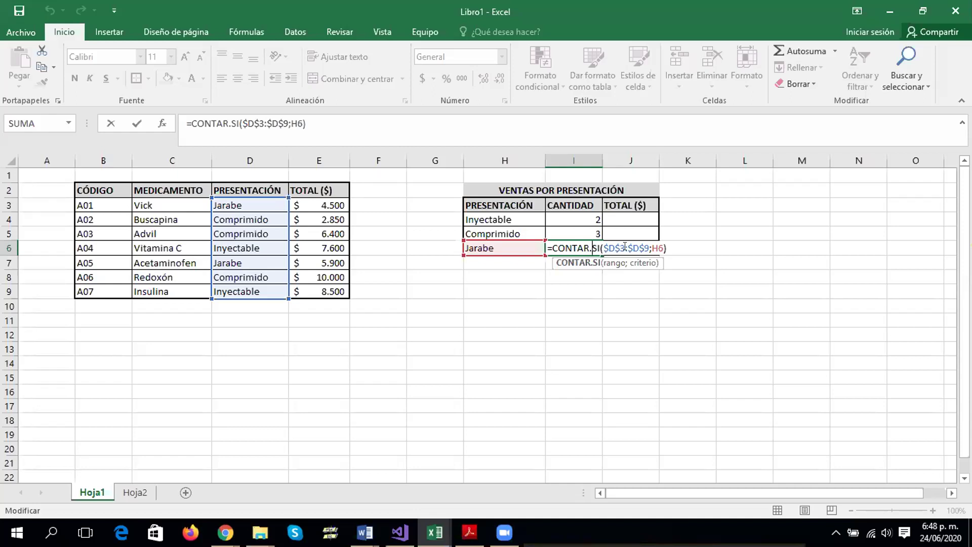
{"action": "left_click", "coordinate": [624, 246]}
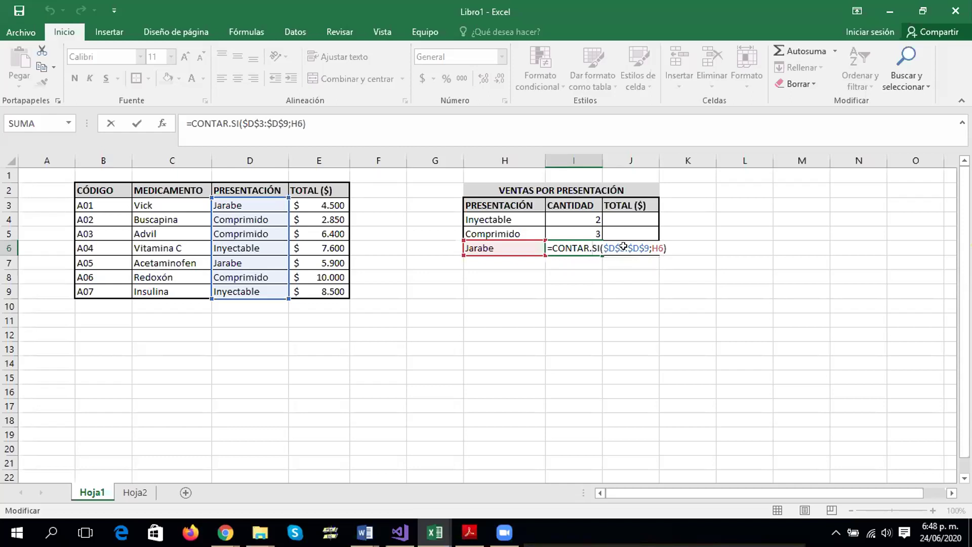
{"action": "key", "text": "Return"}
Compare the count formulas in I4, I5 and I6, then reopen I4's formula
{"action": "left_click", "coordinate": [587, 212]}
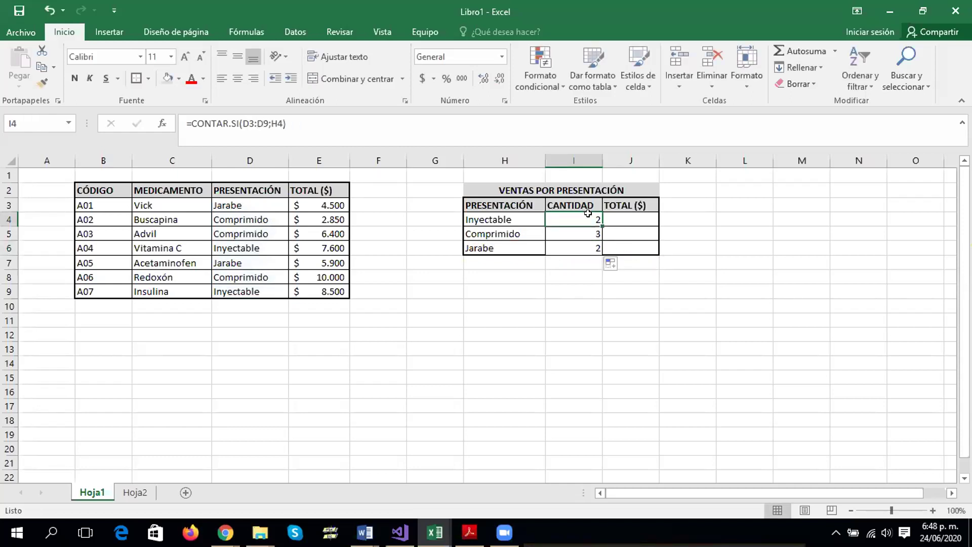
{"action": "double_click", "coordinate": [588, 215]}
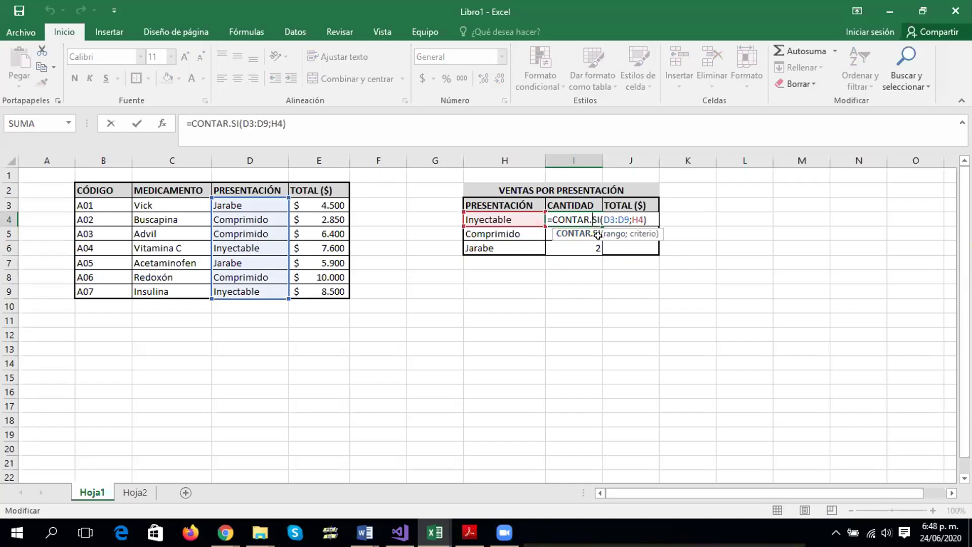
{"action": "key", "text": "Escape"}
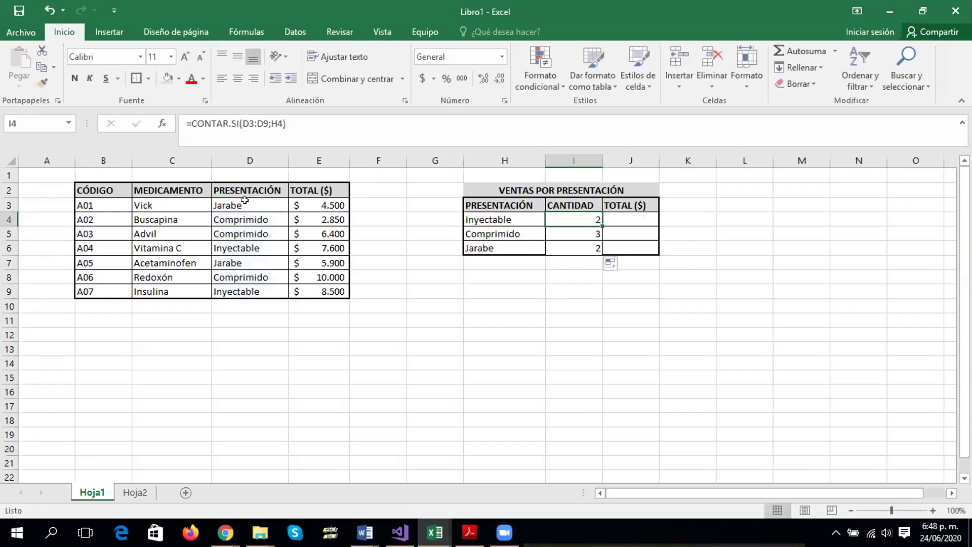
{"action": "left_click", "coordinate": [244, 203]}
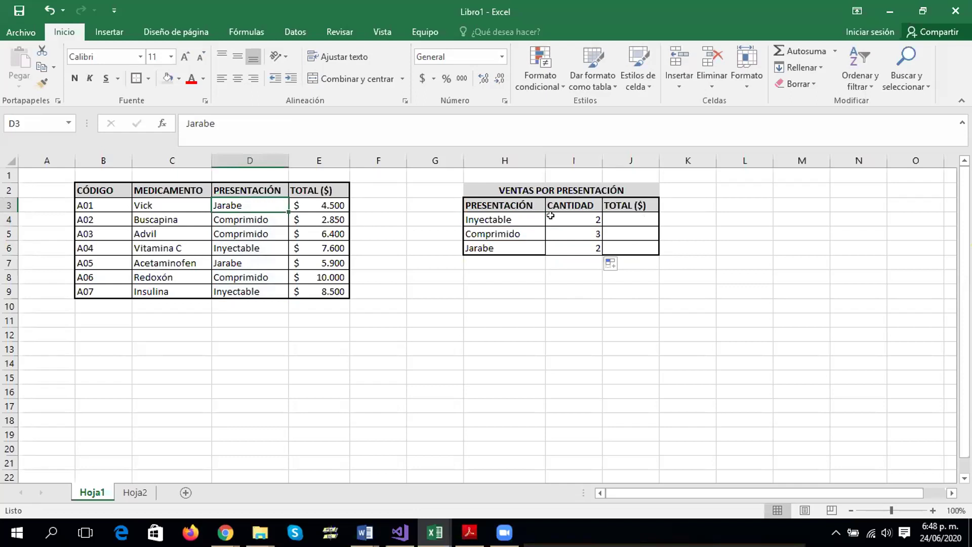
{"action": "left_click", "coordinate": [580, 219]}
{"action": "left_click", "coordinate": [593, 233]}
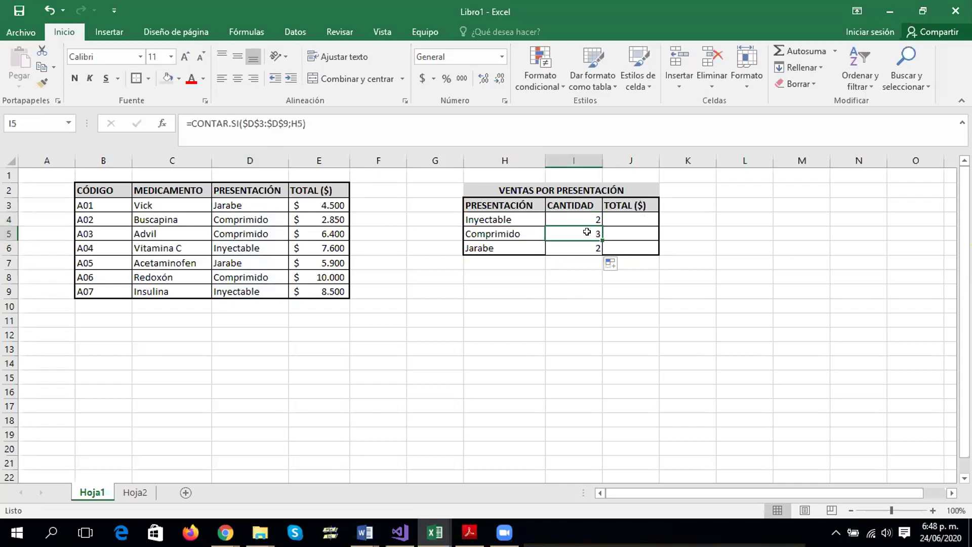
{"action": "left_click", "coordinate": [574, 244]}
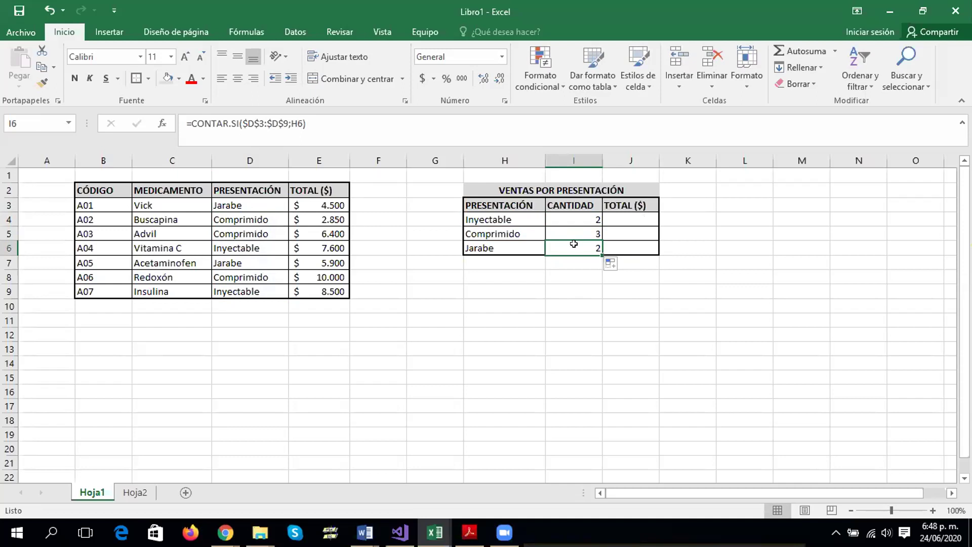
{"action": "double_click", "coordinate": [577, 216]}
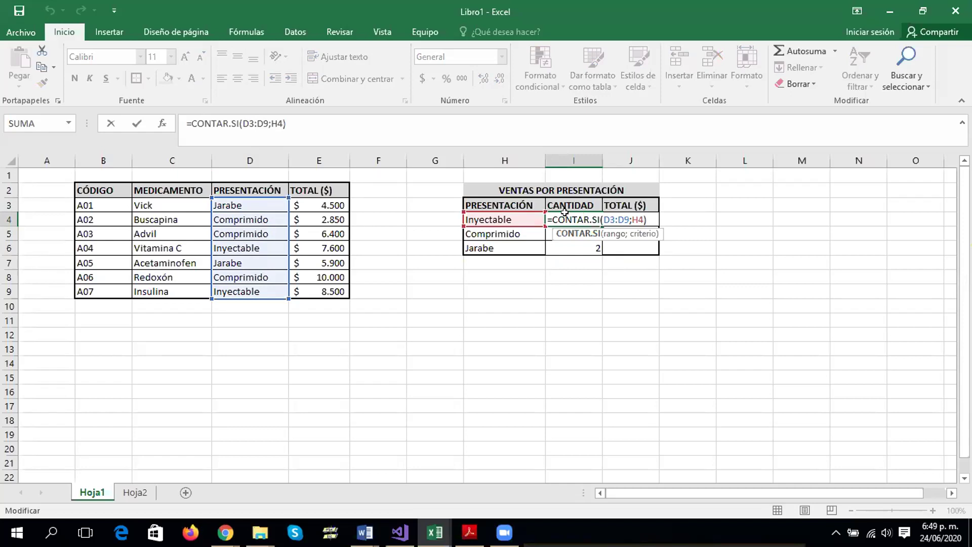
Highlight CONTAR.SI, the D3:D9 range and the H4 criterion in I4's formula, keeping the result 2
{"action": "left_click_drag", "start_coordinate": [190, 124], "coordinate": [237, 123]}
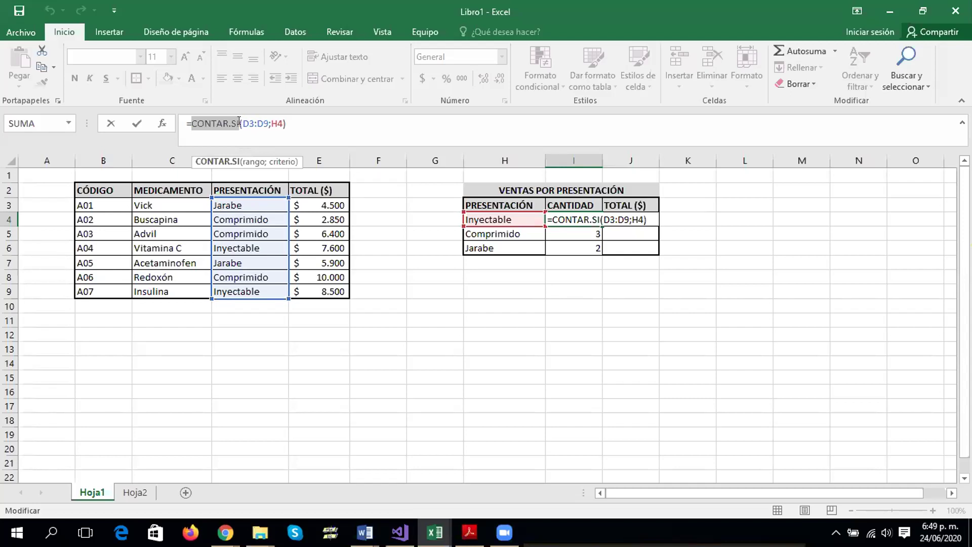
{"action": "left_click_drag", "start_coordinate": [242, 123], "coordinate": [266, 123]}
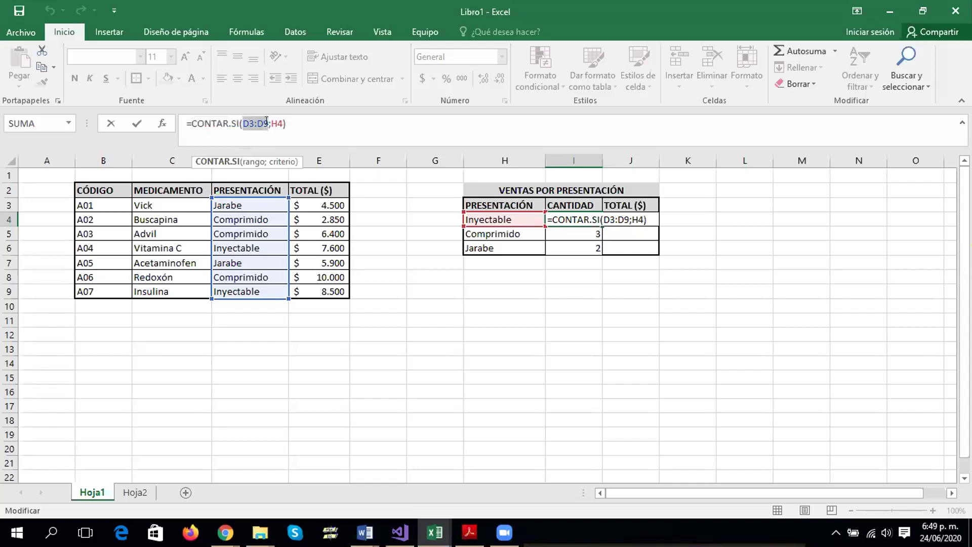
{"action": "left_click_drag", "start_coordinate": [271, 124], "coordinate": [280, 123]}
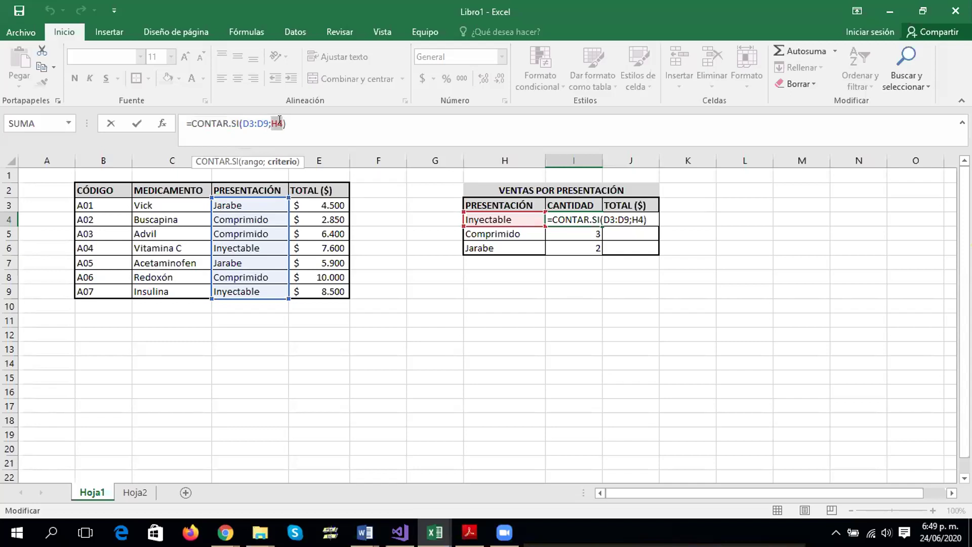
{"action": "left_click_drag", "start_coordinate": [241, 123], "coordinate": [269, 124]}
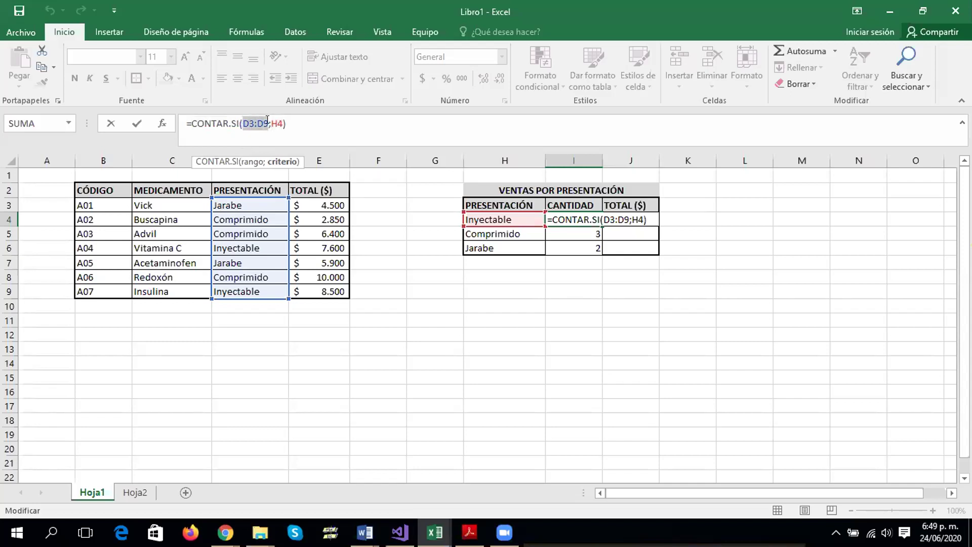
{"action": "double_click", "coordinate": [278, 124]}
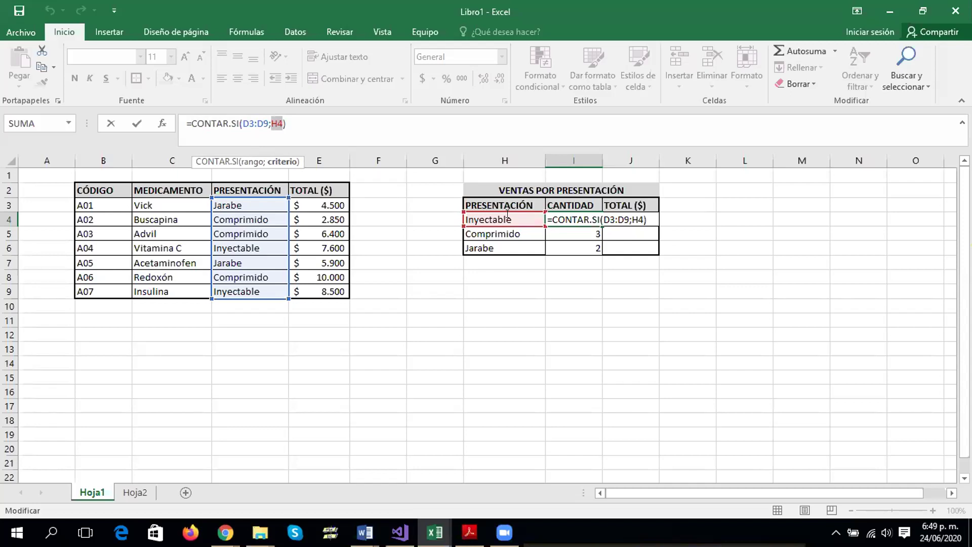
{"action": "key", "text": "ctrl+Return"}
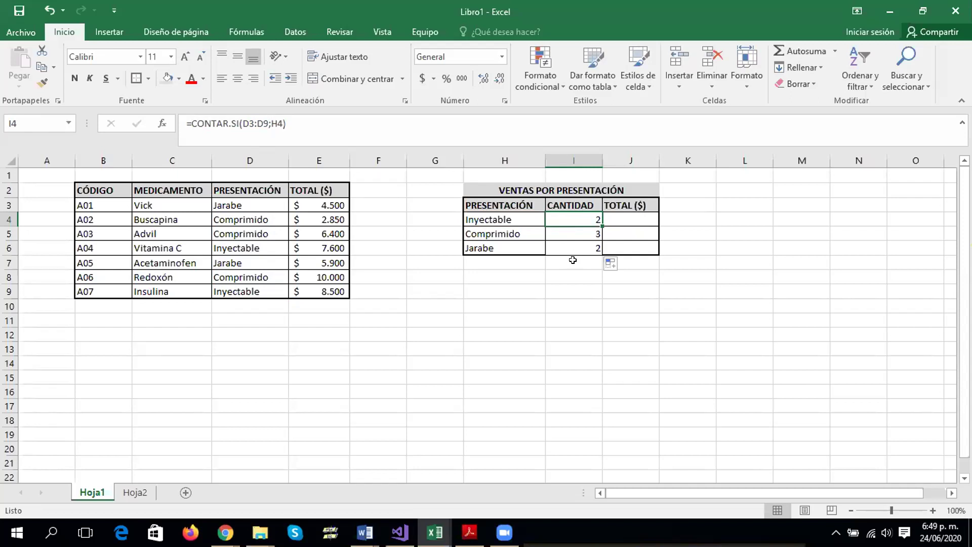
{"action": "double_click", "coordinate": [574, 262]}
Cancel the trial =CONTAR.SI( entry in I7 and widen column J to about 17.71
{"action": "type", "text": "="}
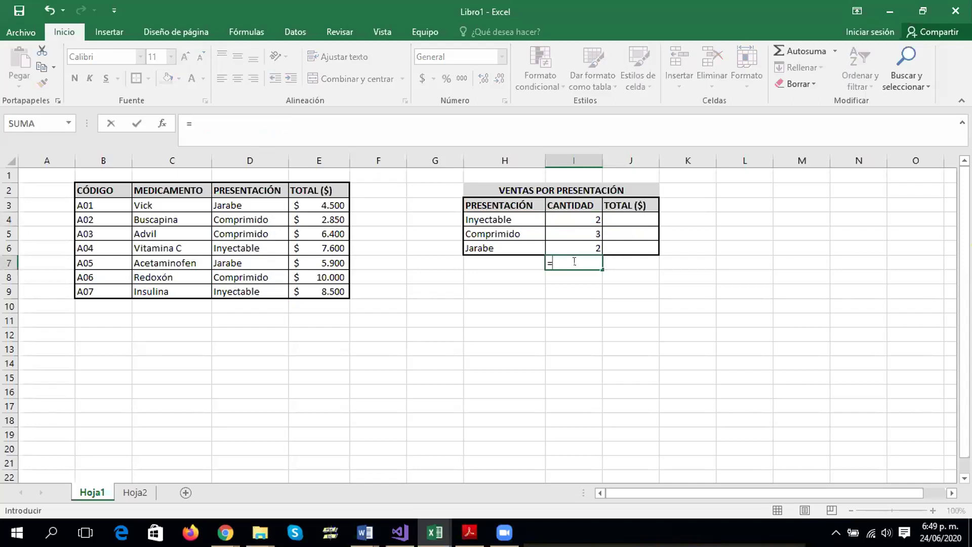
{"action": "type", "text": "CONTA"}
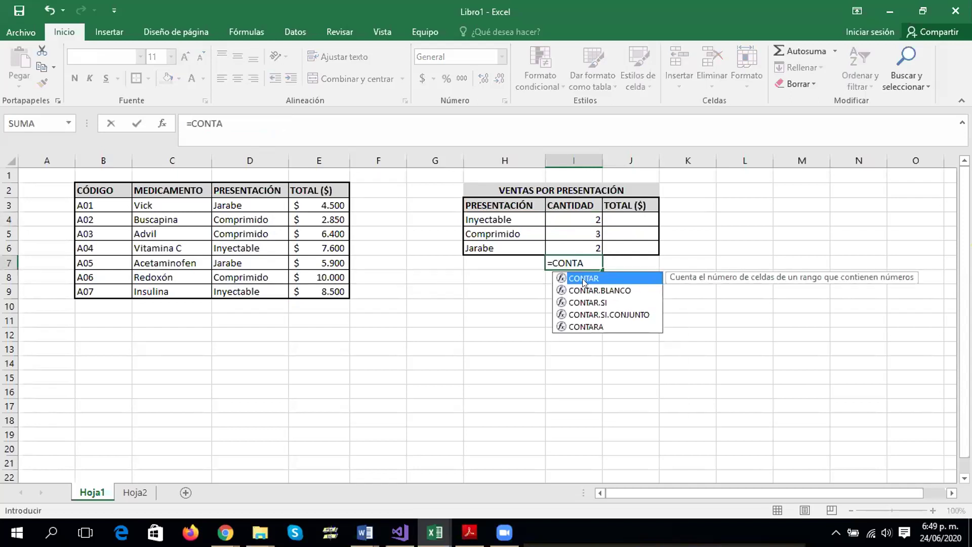
{"action": "double_click", "coordinate": [601, 302]}
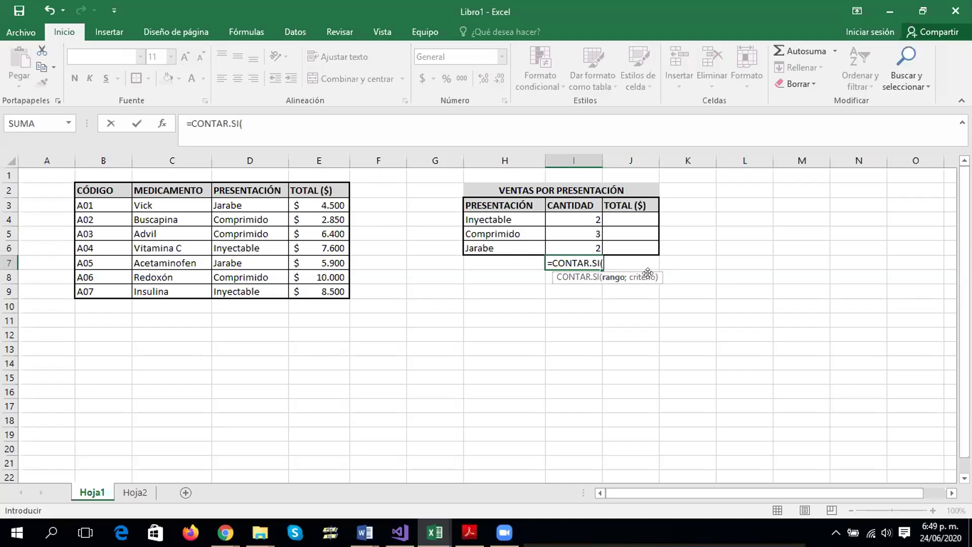
{"action": "key", "text": "Escape"}
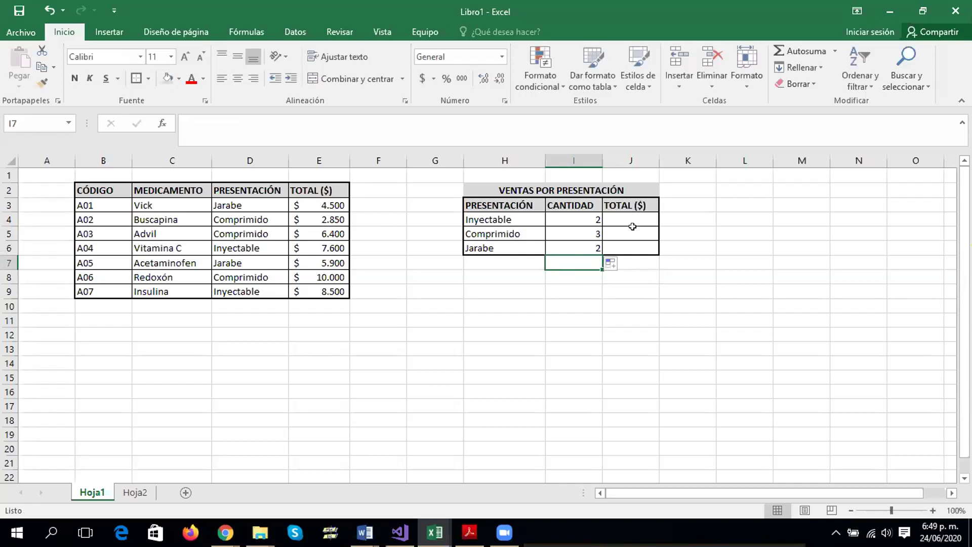
{"action": "left_click_drag", "start_coordinate": [656, 164], "coordinate": [691, 160]}
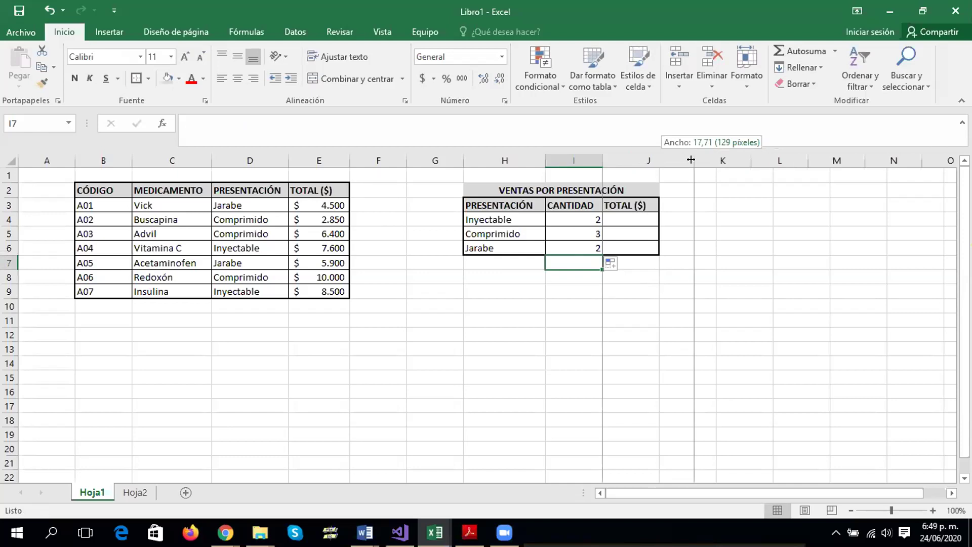
Center the TOTAL ($) heading in J3
{"action": "left_click", "coordinate": [652, 203]}
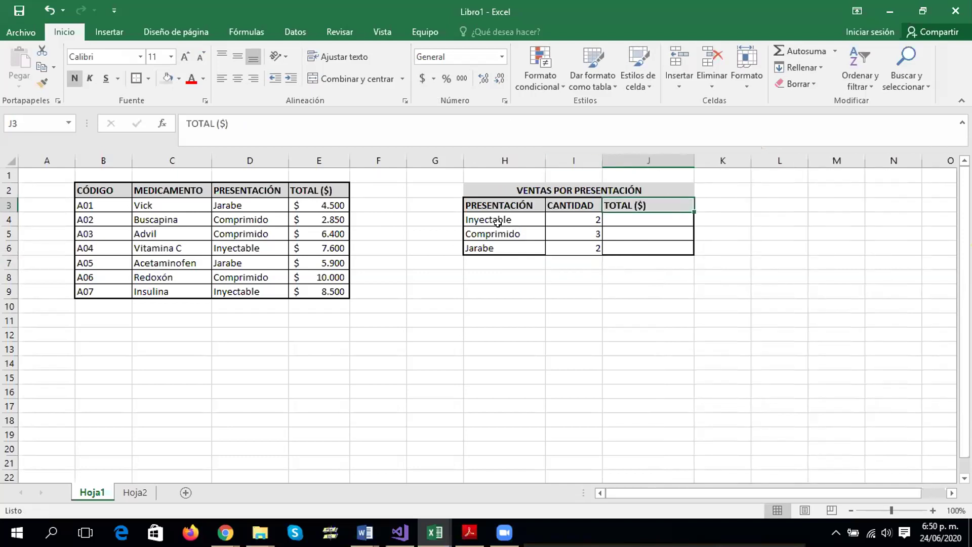
{"action": "left_click", "coordinate": [243, 76]}
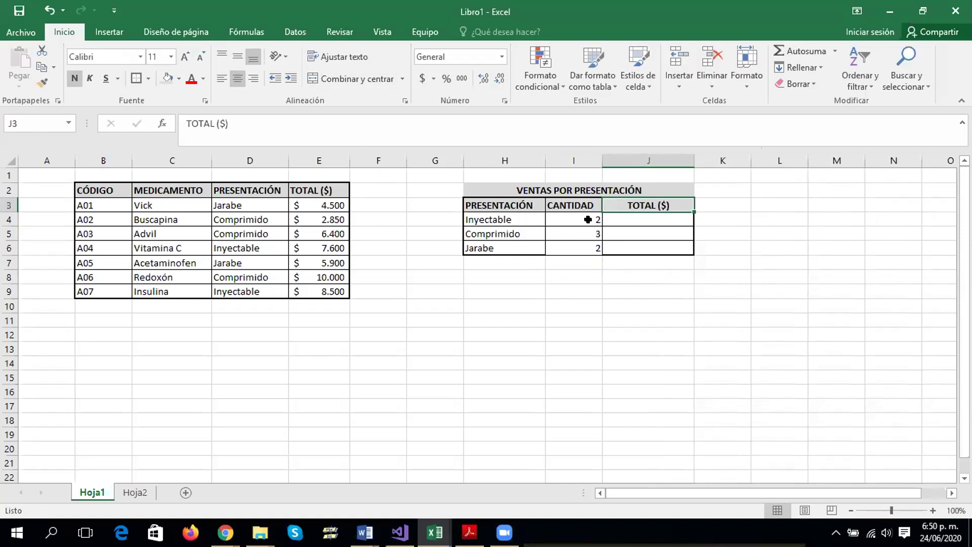
{"action": "left_click", "coordinate": [636, 220]}
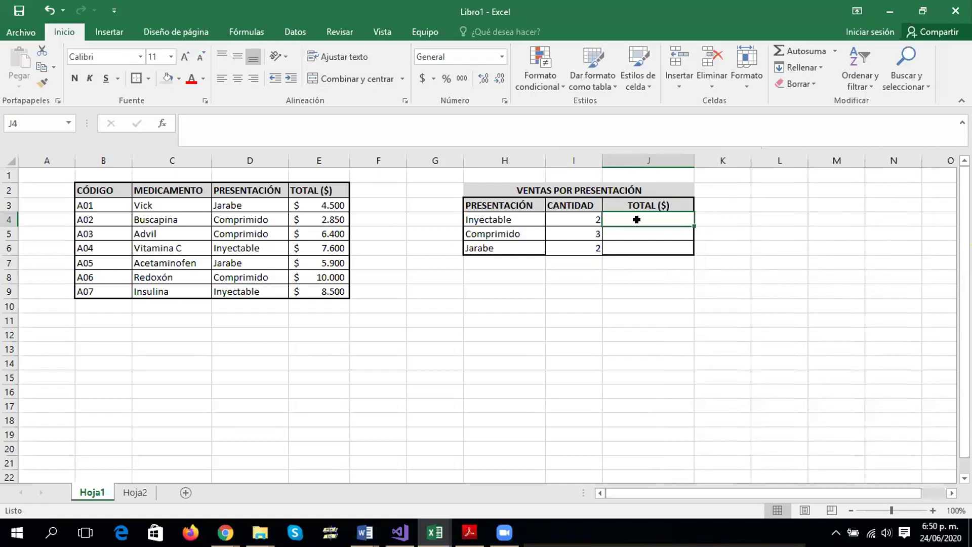
Start =SUMAR.SI( in J4 from the autocomplete list for the Inyectable total
{"action": "type", "text": "="}
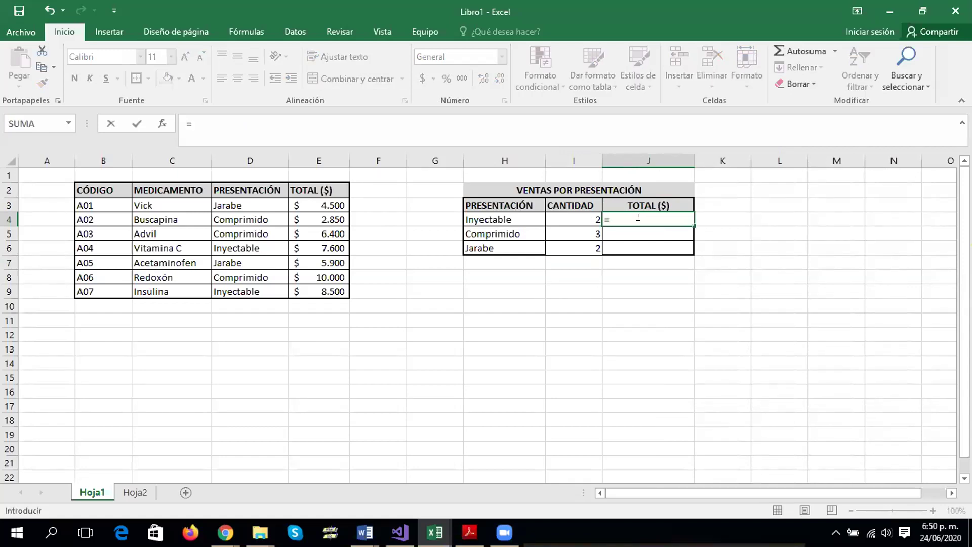
{"action": "type", "text": "SUMAR"}
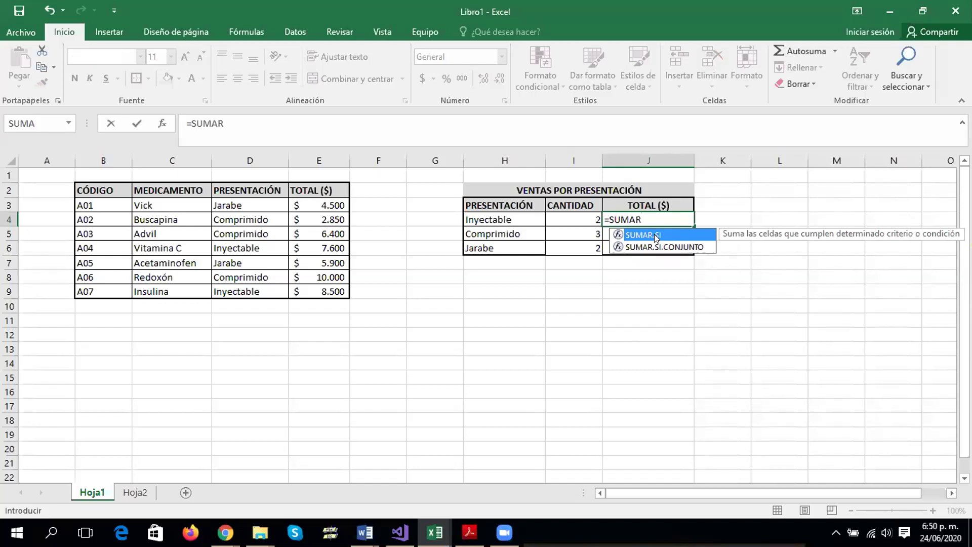
{"action": "double_click", "coordinate": [655, 236]}
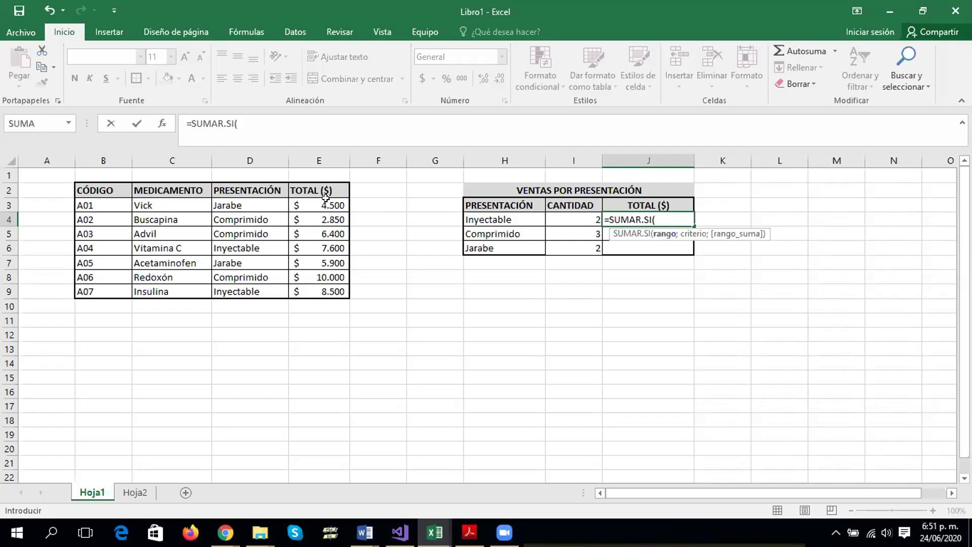
Complete J4 as =SUMAR.SI(B2:E9;H4;E3:E9) and enter it; it returns 0
{"action": "left_click_drag", "start_coordinate": [315, 202], "coordinate": [312, 294]}
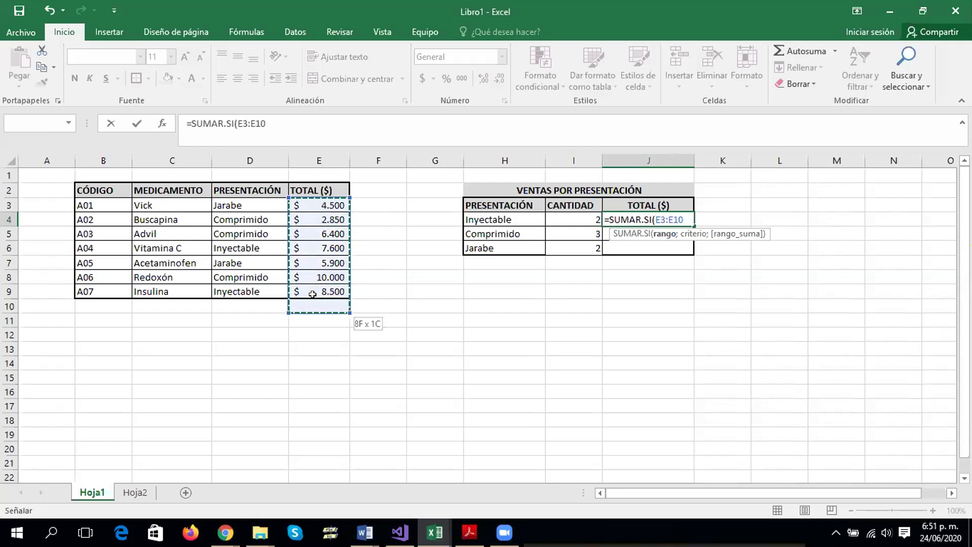
{"action": "left_click_drag", "start_coordinate": [312, 294], "coordinate": [312, 292]}
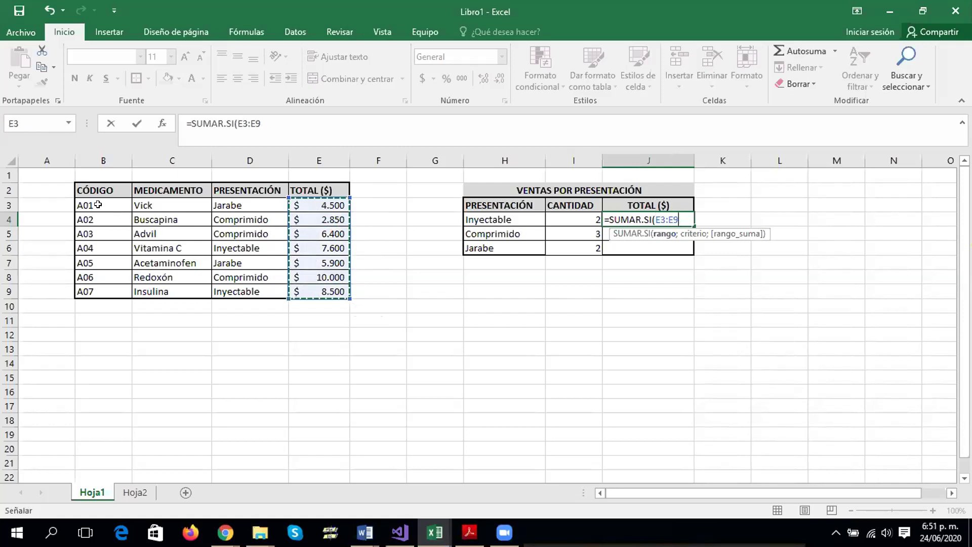
{"action": "mouse_move", "coordinate": [93, 189]}
{"action": "left_mouse_down"}
{"action": "mouse_move", "coordinate": [324, 279]}
{"action": "mouse_move", "coordinate": [324, 293]}
{"action": "left_mouse_up"}
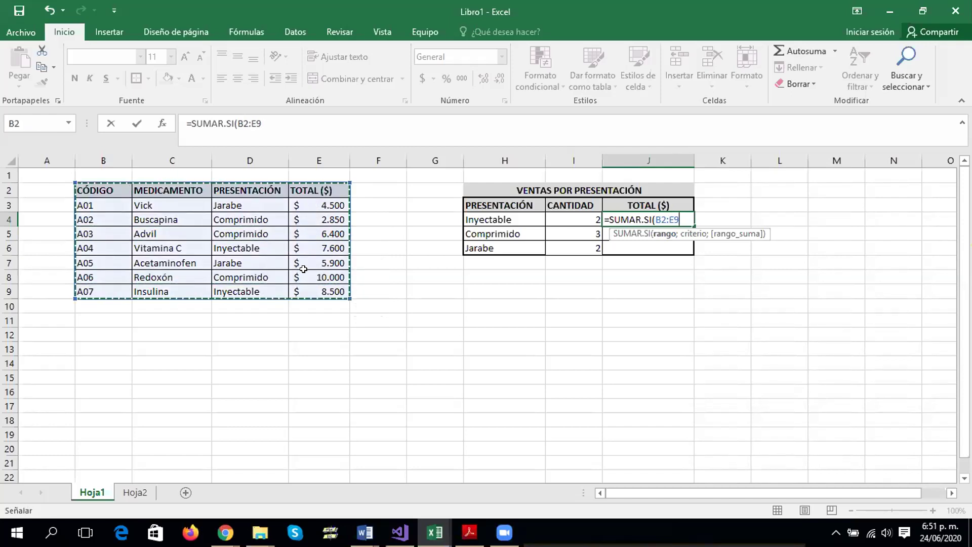
{"action": "type", "text": ";"}
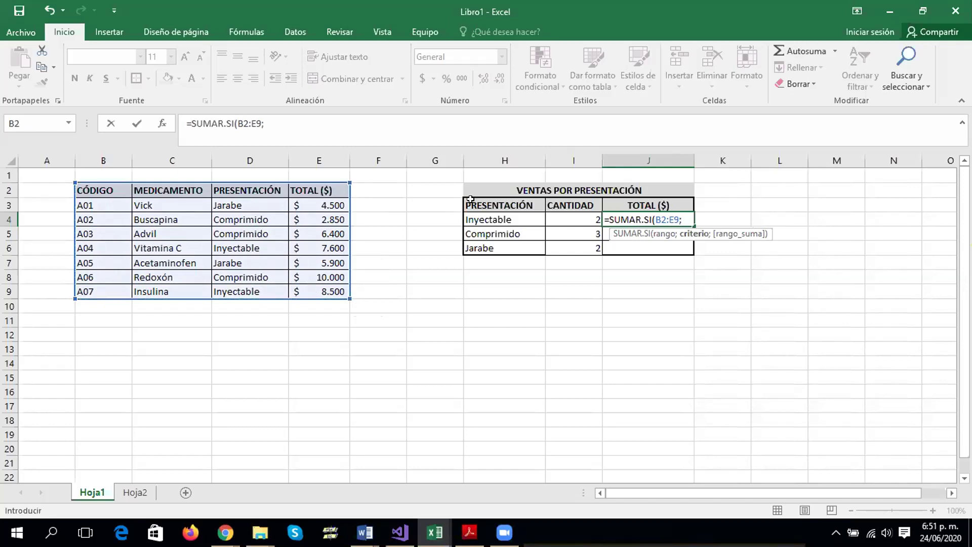
{"action": "left_click", "coordinate": [519, 216]}
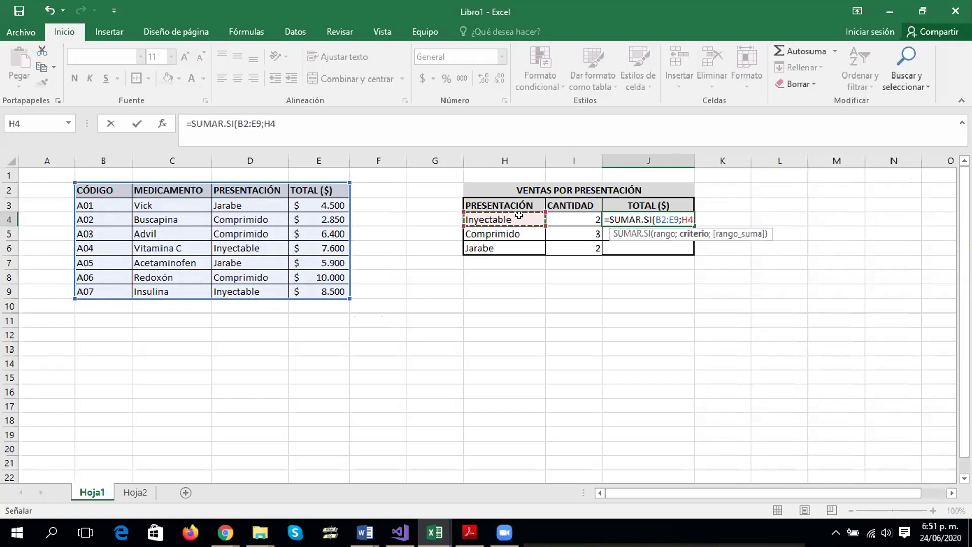
{"action": "type", "text": ";"}
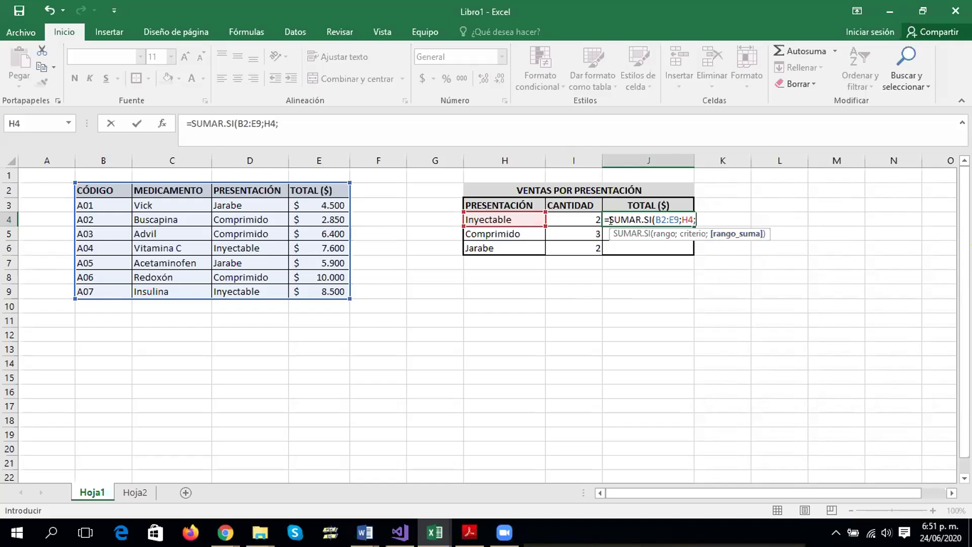
{"action": "left_click_drag", "start_coordinate": [328, 202], "coordinate": [330, 290]}
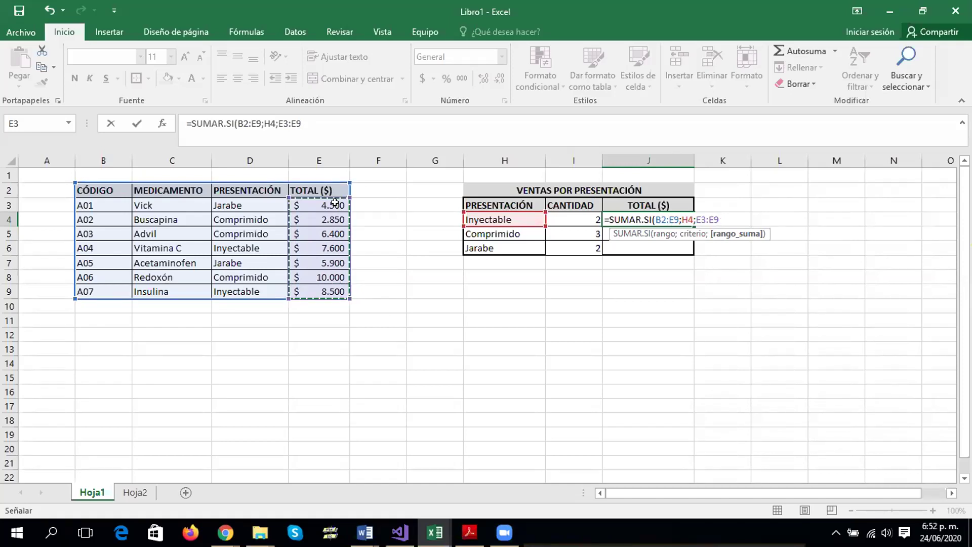
{"action": "type", "text": ")"}
{"action": "key", "text": "Return"}
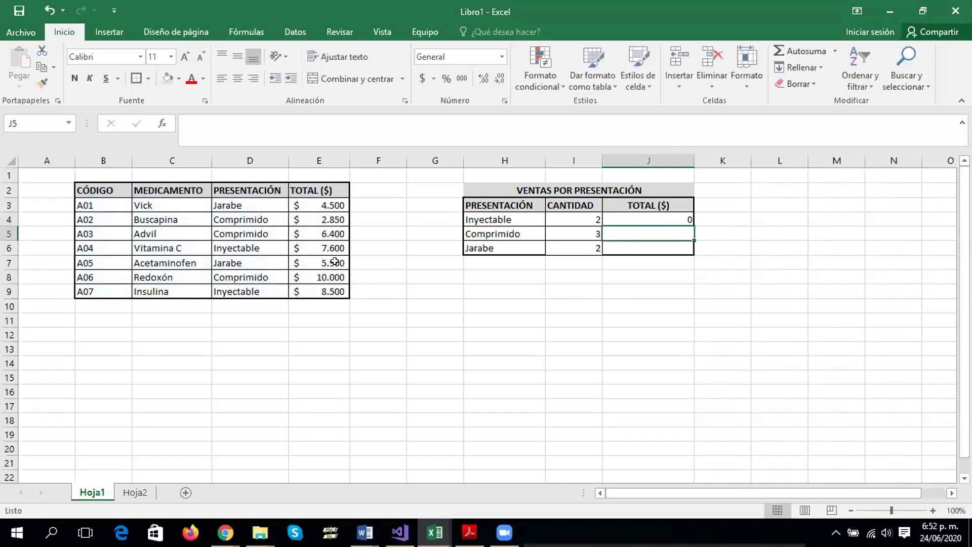
Revise J4's SUMAR.SI formula by selecting D3:E9 as its range, and confirm
{"action": "left_click", "coordinate": [641, 216]}
{"action": "double_click", "coordinate": [642, 216]}
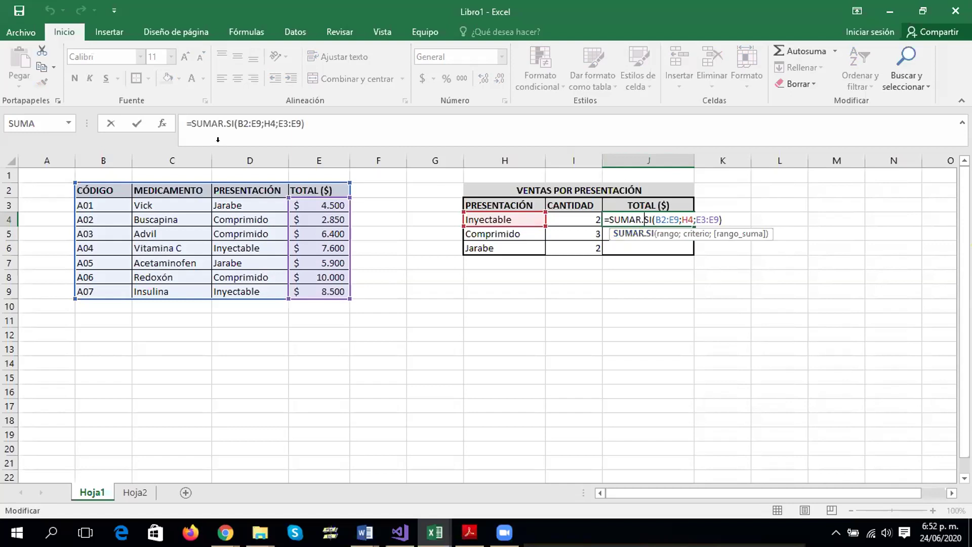
{"action": "left_click_drag", "start_coordinate": [269, 192], "coordinate": [214, 198]}
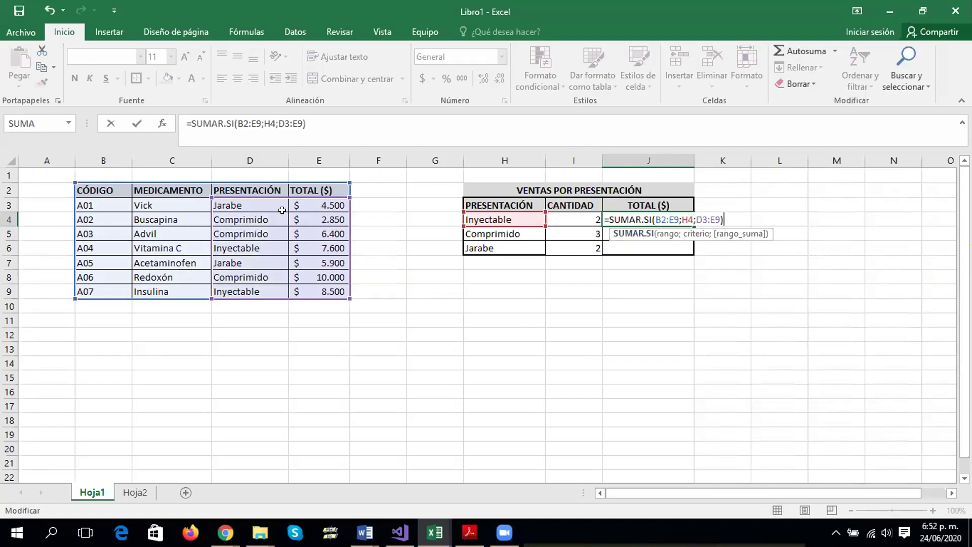
{"action": "key", "text": "Return"}
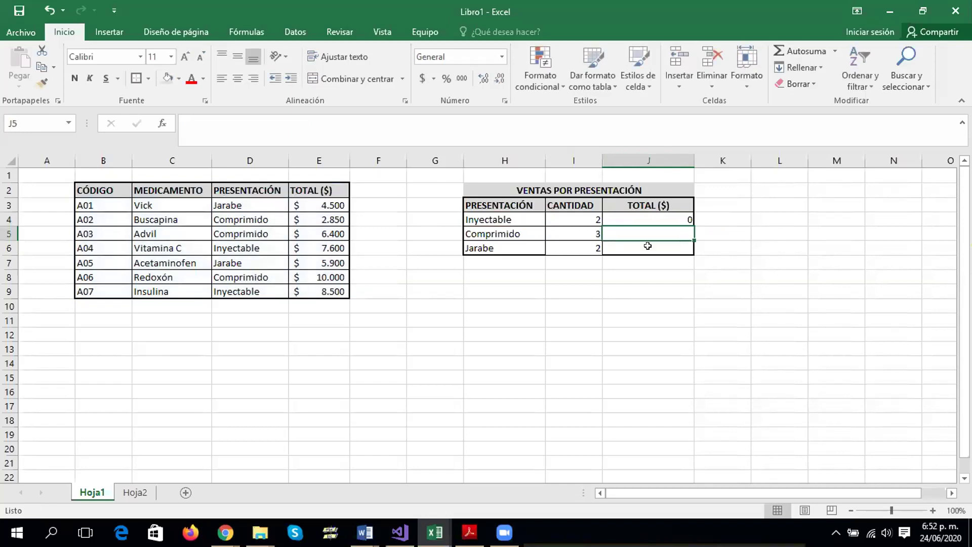
In J4's formula, erase the trailing arguments, leaving =SUMAR.SI(B2:E9
{"action": "double_click", "coordinate": [666, 215]}
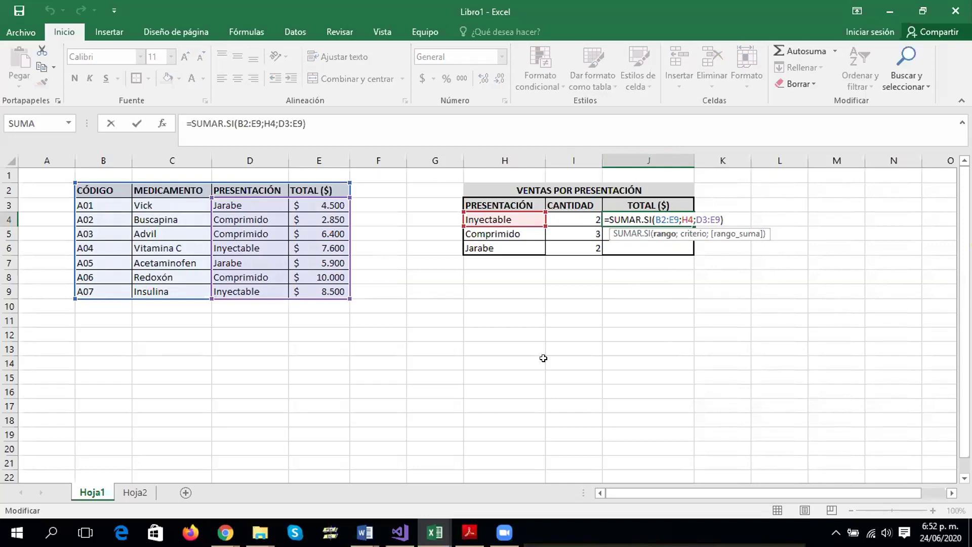
{"action": "left_click", "coordinate": [723, 218]}
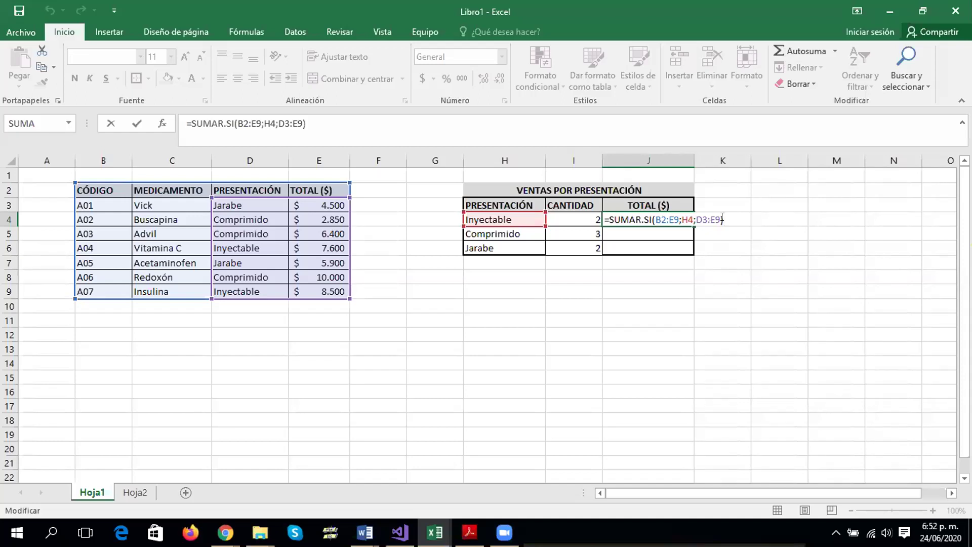
{"action": "key", "text": "BackSpace"}
{"action": "key", "text": "BackSpace"}
{"action": "key", "text": "BackSpace"}
{"action": "key", "text": "BackSpace"}
{"action": "key", "text": "BackSpace"}
{"action": "key", "text": "BackSpace"}
{"action": "key", "text": "BackSpace"}
{"action": "key", "text": "BackSpace"}
{"action": "key", "text": "BackSpace"}
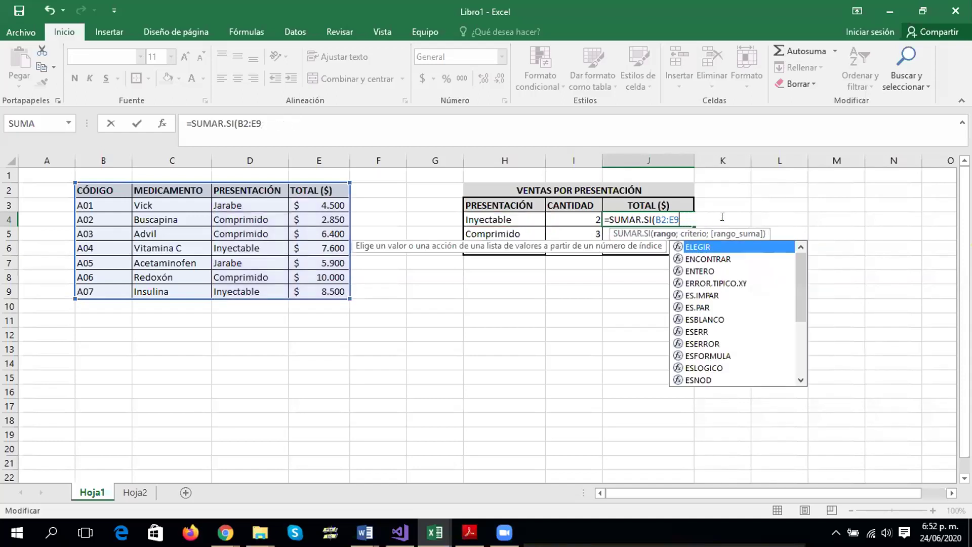
{"action": "key", "text": "BackSpace"}
{"action": "key", "text": "BackSpace"}
{"action": "key", "text": "BackSpace"}
{"action": "key", "text": "BackSpace"}
{"action": "key", "text": "BackSpace"}
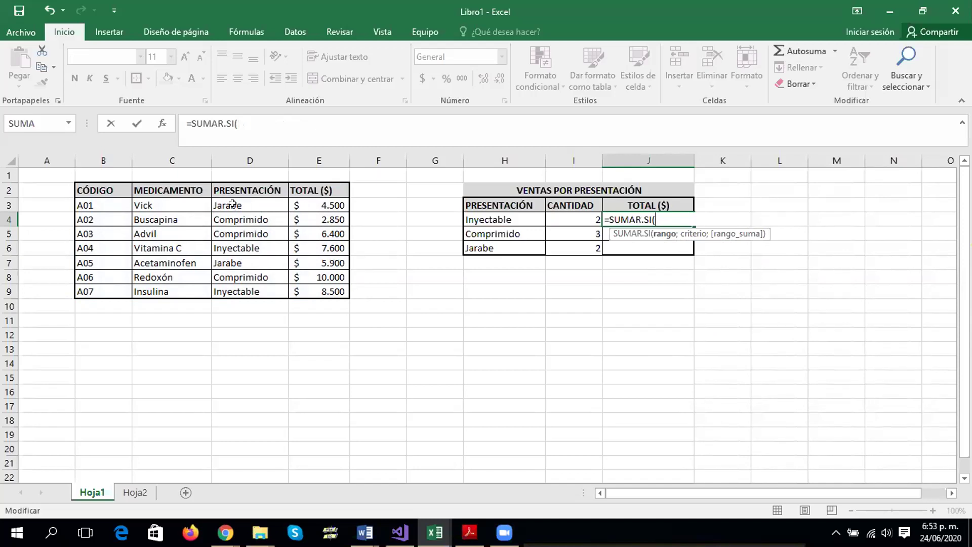
Rebuild J4 as =SUMAR.SI(D3:E9;H4;E3:E9), giving 16100 for Inyectable
{"action": "mouse_move", "coordinate": [232, 204]}
{"action": "left_mouse_down"}
{"action": "mouse_move", "coordinate": [305, 257]}
{"action": "mouse_move", "coordinate": [306, 282]}
{"action": "left_mouse_up"}
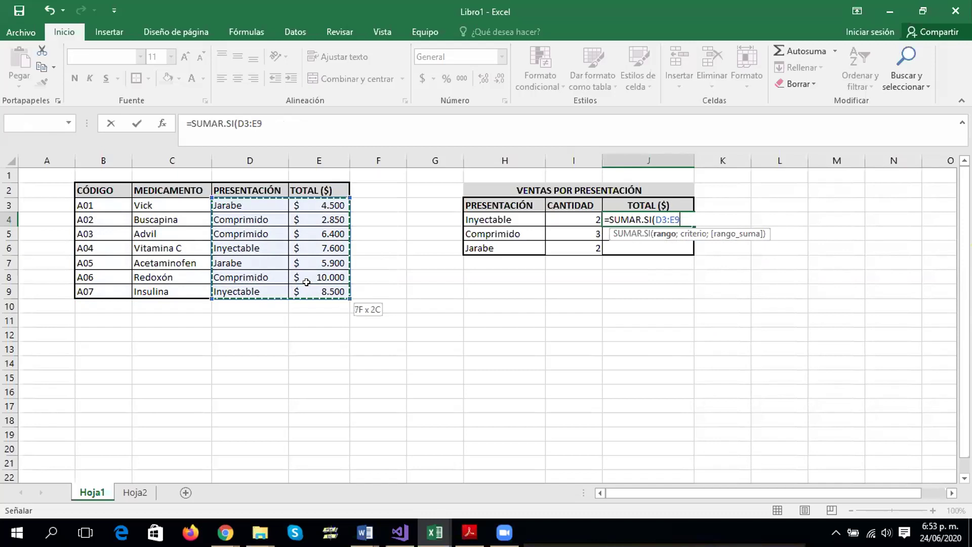
{"action": "left_click_drag", "start_coordinate": [306, 282], "coordinate": [306, 282]}
{"action": "type", "text": ";"}
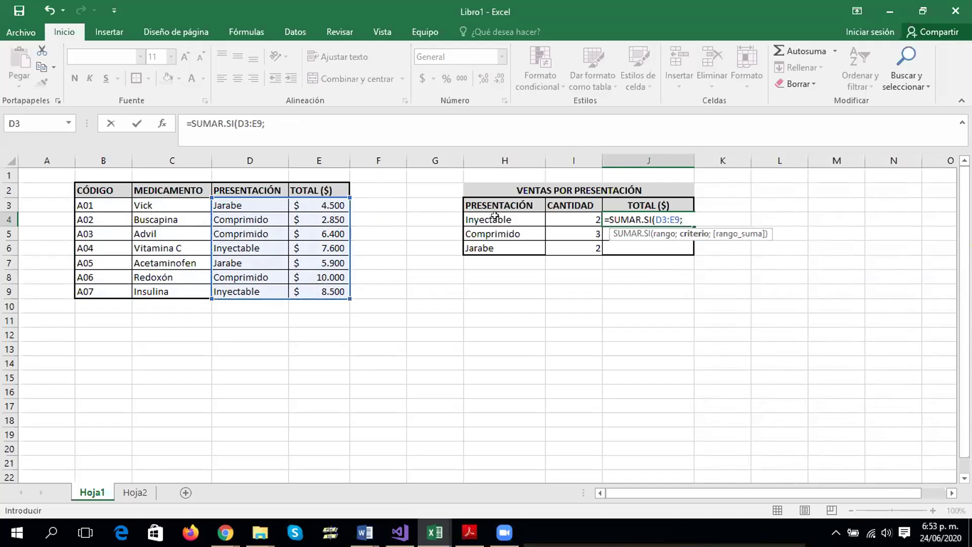
{"action": "left_click", "coordinate": [495, 216]}
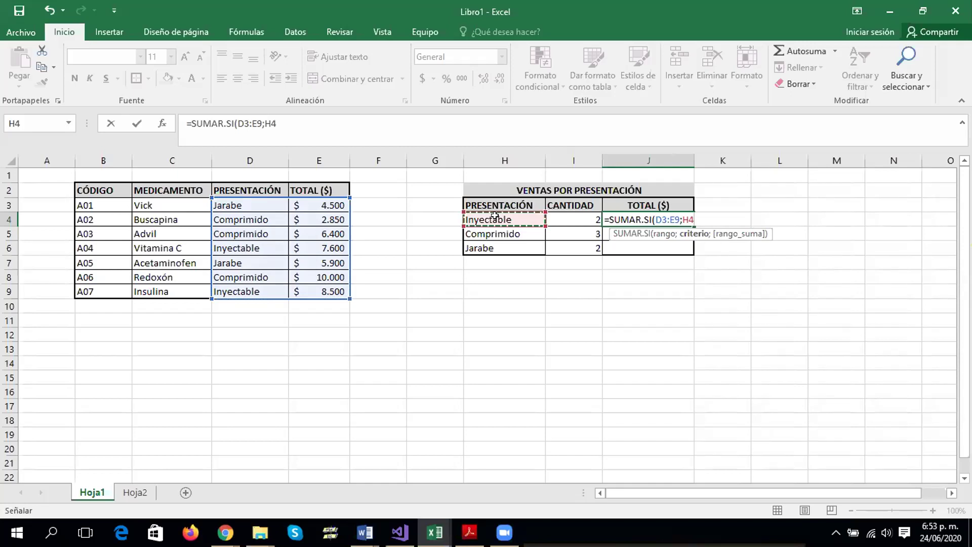
{"action": "type", "text": ";"}
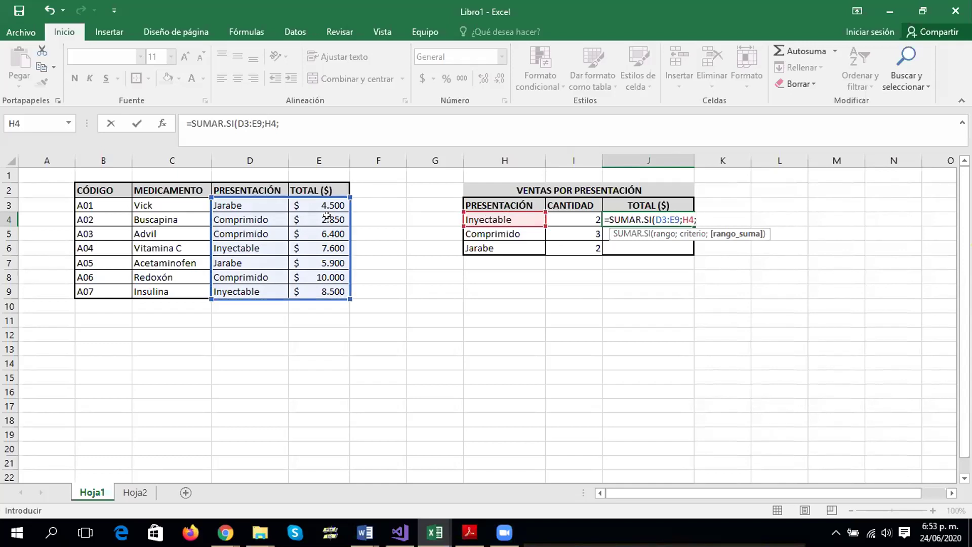
{"action": "left_click_drag", "start_coordinate": [304, 198], "coordinate": [311, 290]}
{"action": "type", "text": ")"}
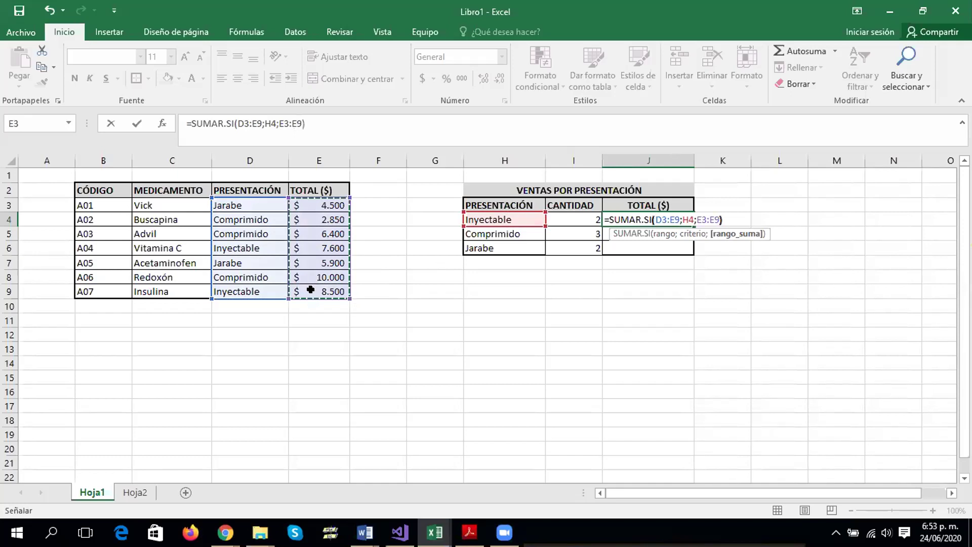
{"action": "key", "text": "Return"}
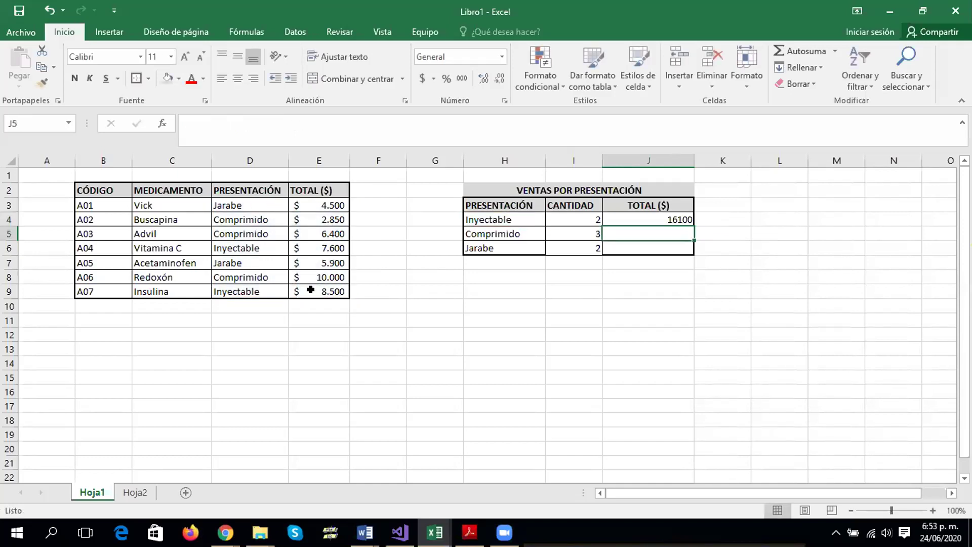
{"action": "double_click", "coordinate": [634, 217]}
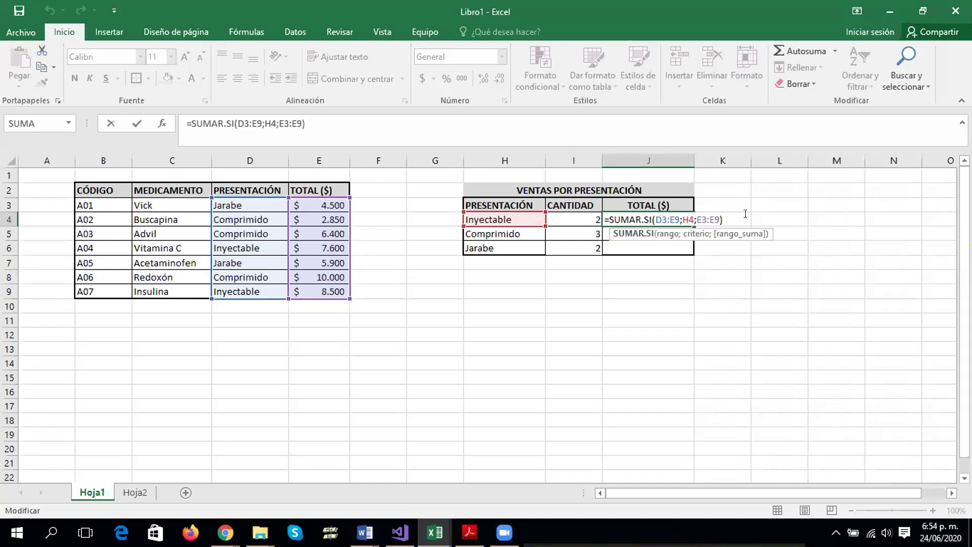
{"action": "key", "text": "Return"}
{"action": "left_click", "coordinate": [653, 212]}
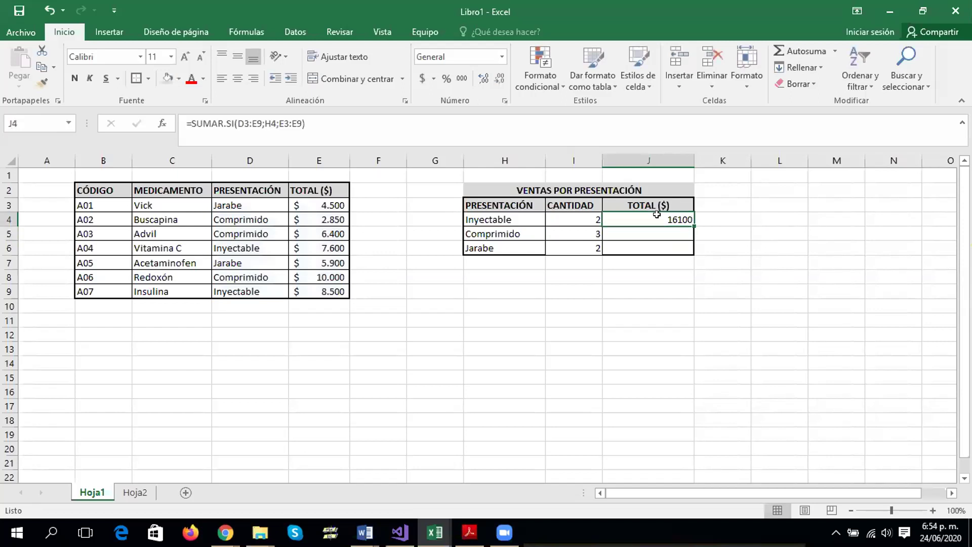
{"action": "left_click", "coordinate": [327, 247]}
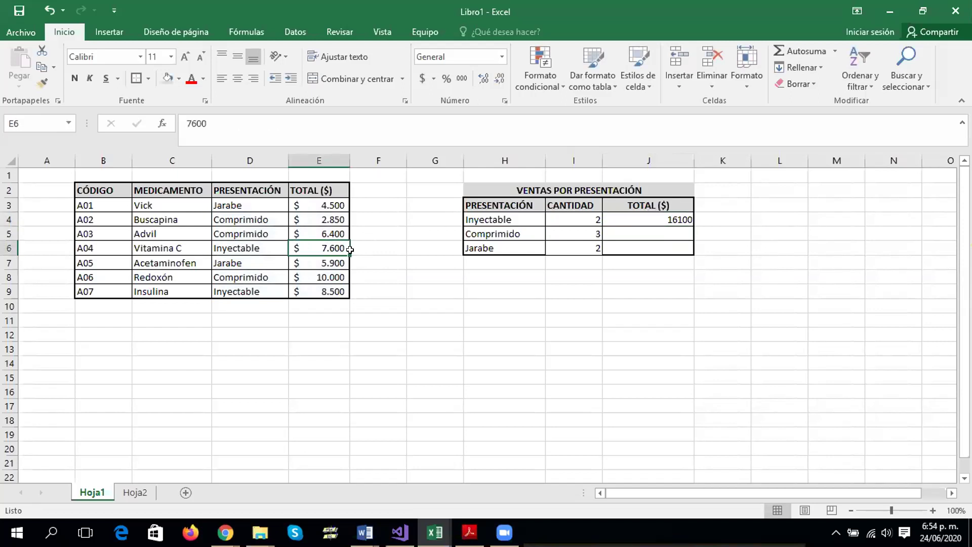
{"action": "left_click", "coordinate": [342, 293]}
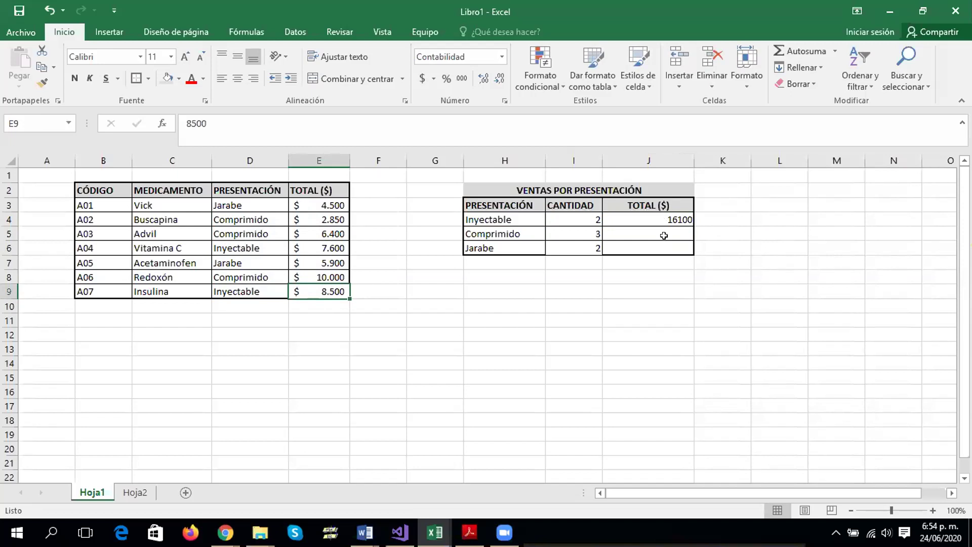
{"action": "left_click", "coordinate": [666, 216]}
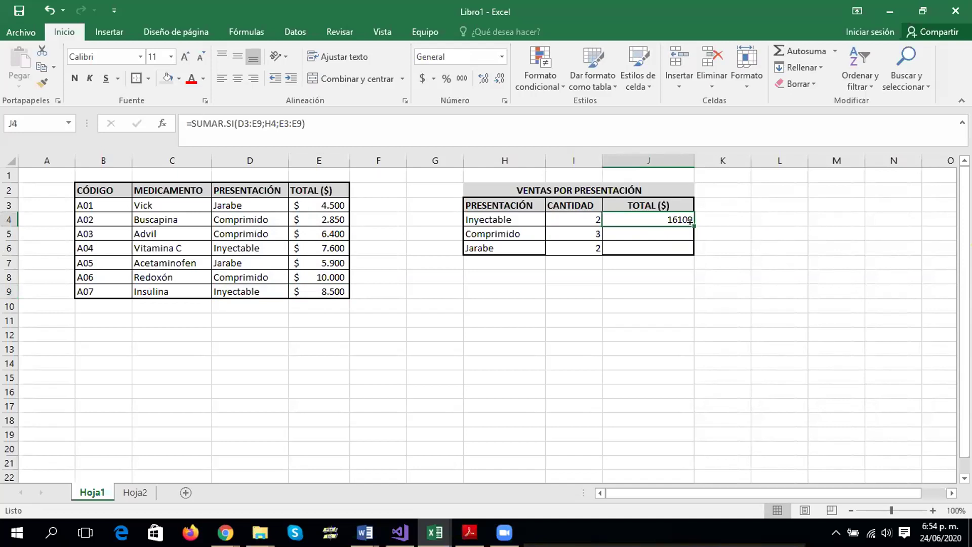
{"action": "left_click", "coordinate": [677, 229]}
{"action": "left_click", "coordinate": [677, 245]}
{"action": "left_click", "coordinate": [687, 217]}
{"action": "double_click", "coordinate": [668, 214]}
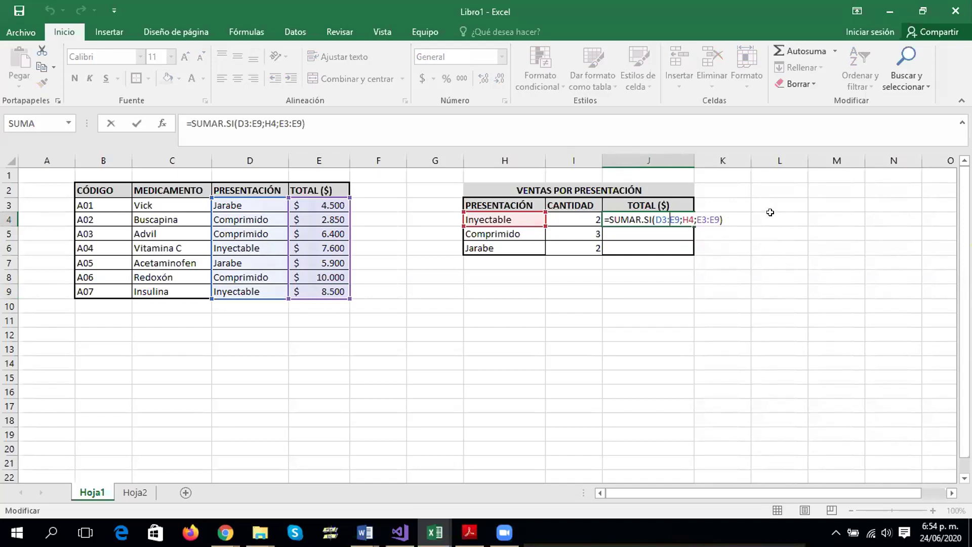
Fill J4's total formula down to J6 and inspect J5's shifted first range
{"action": "key", "text": "ctrl+Return"}
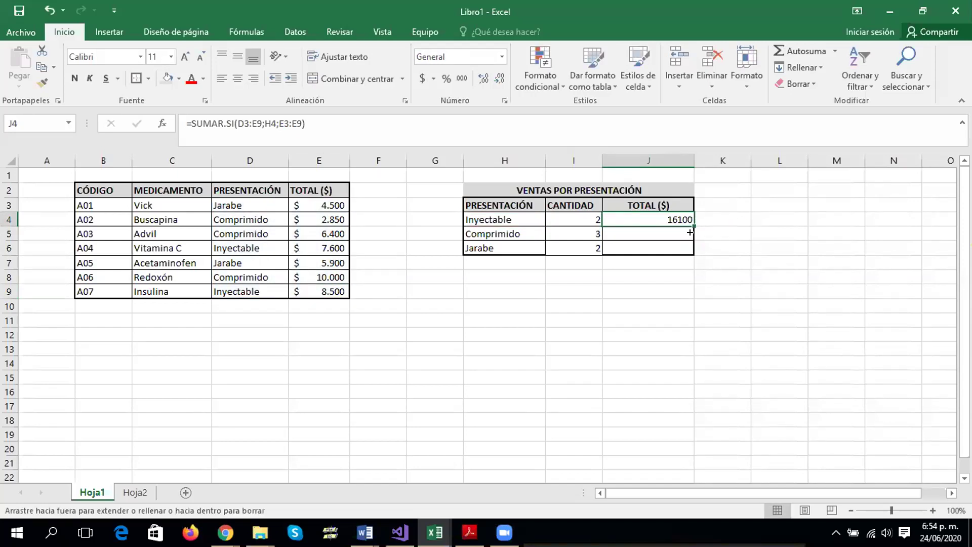
{"action": "left_click_drag", "start_coordinate": [689, 222], "coordinate": [690, 250]}
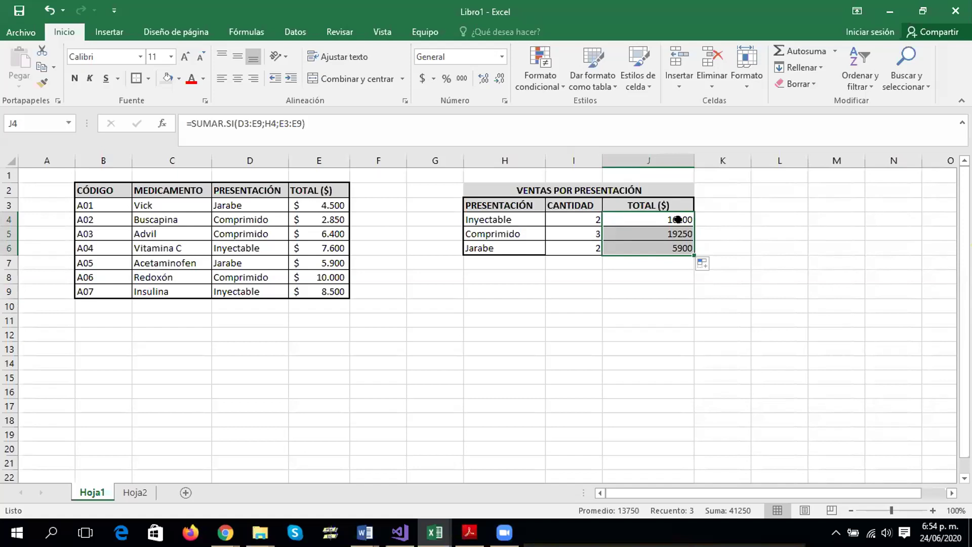
{"action": "double_click", "coordinate": [655, 234]}
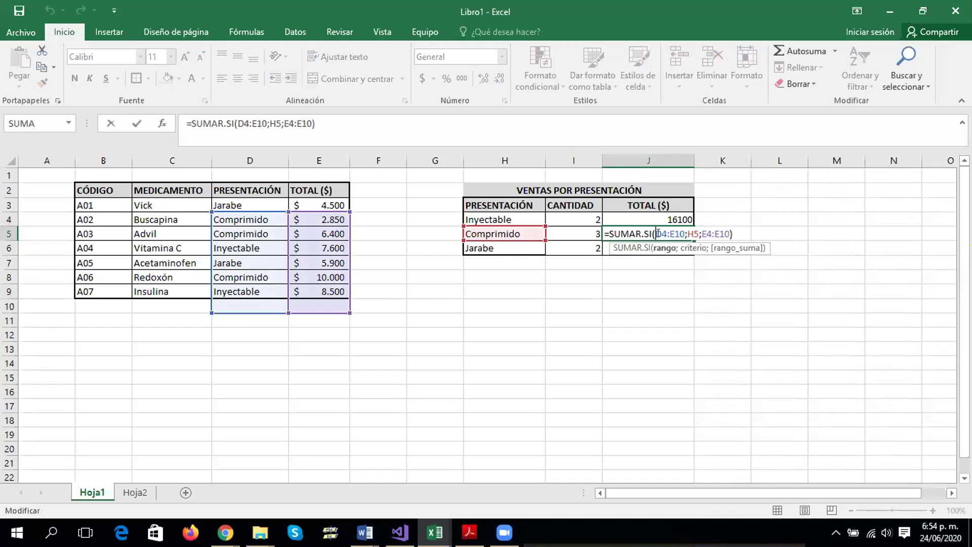
{"action": "left_click_drag", "start_coordinate": [655, 234], "coordinate": [685, 234]}
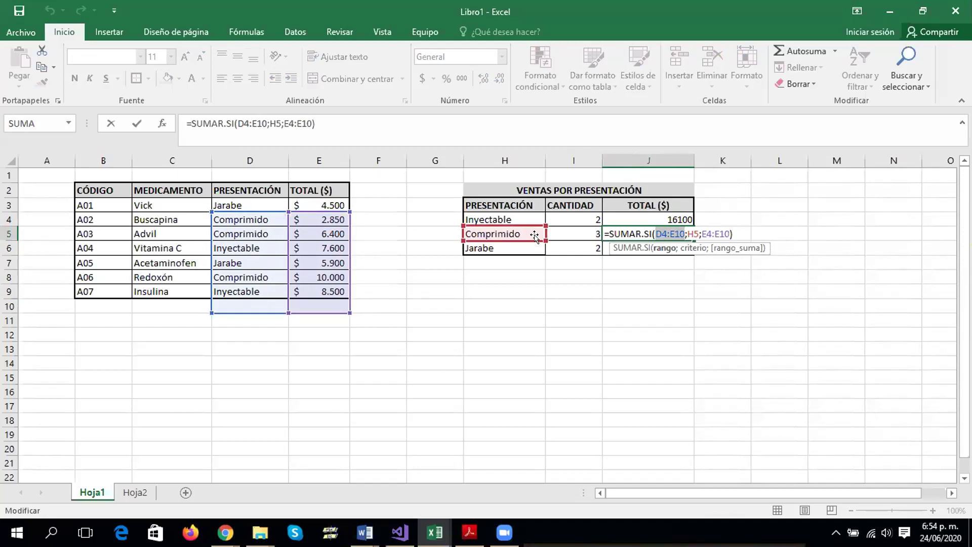
{"action": "key", "text": "Return"}
Review J6's shifted =SUMAR.SI(D5:E11;H6;E5:E11) against the E7 amount
{"action": "double_click", "coordinate": [655, 248]}
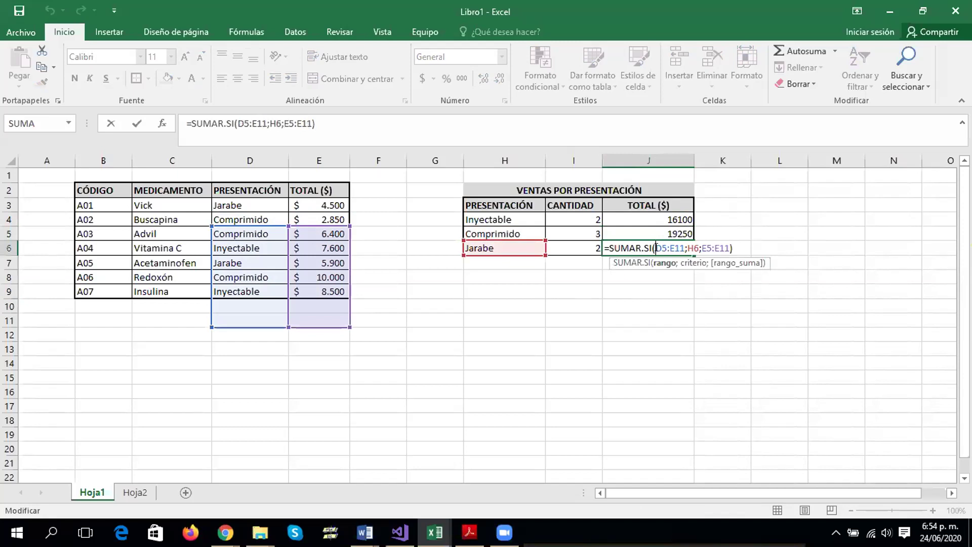
{"action": "key", "text": "ctrl+Return"}
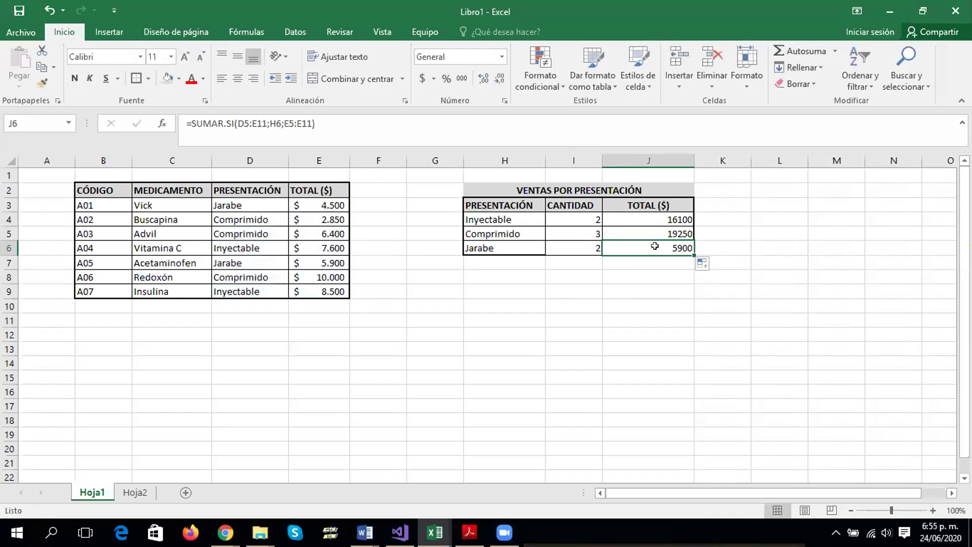
{"action": "left_click", "coordinate": [306, 259]}
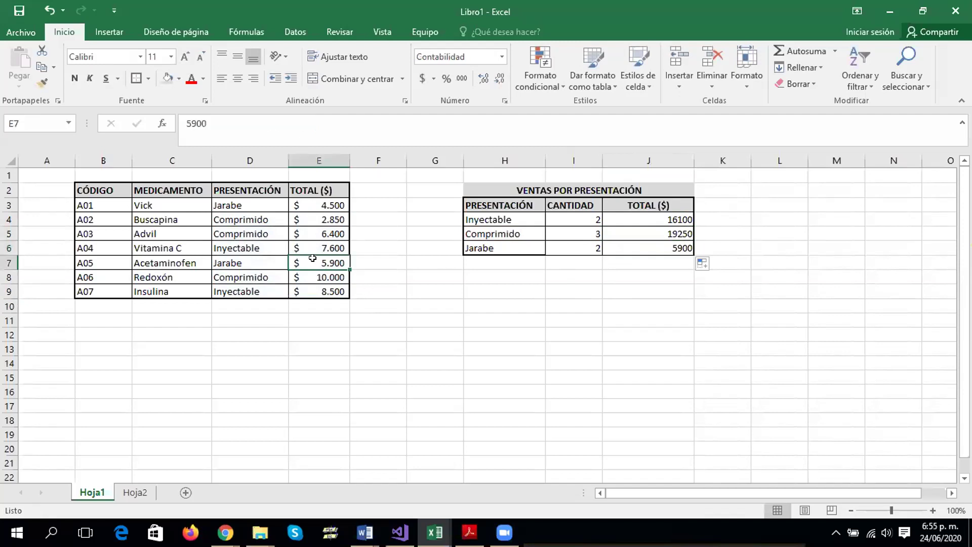
{"action": "left_click", "coordinate": [670, 247]}
{"action": "double_click", "coordinate": [670, 247]}
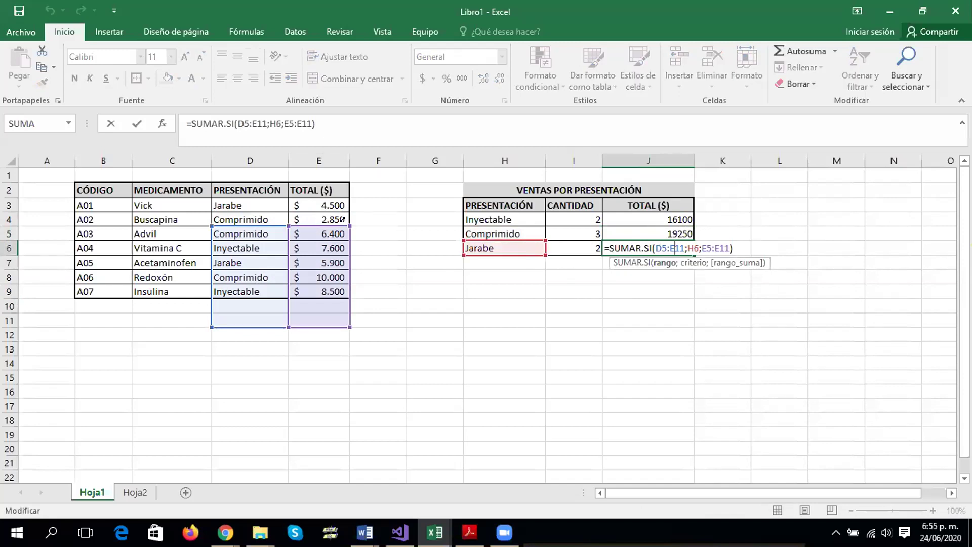
In J4's formula, make the first range absolute as $D$3:$E$9 with F4
{"action": "key", "text": "Return"}
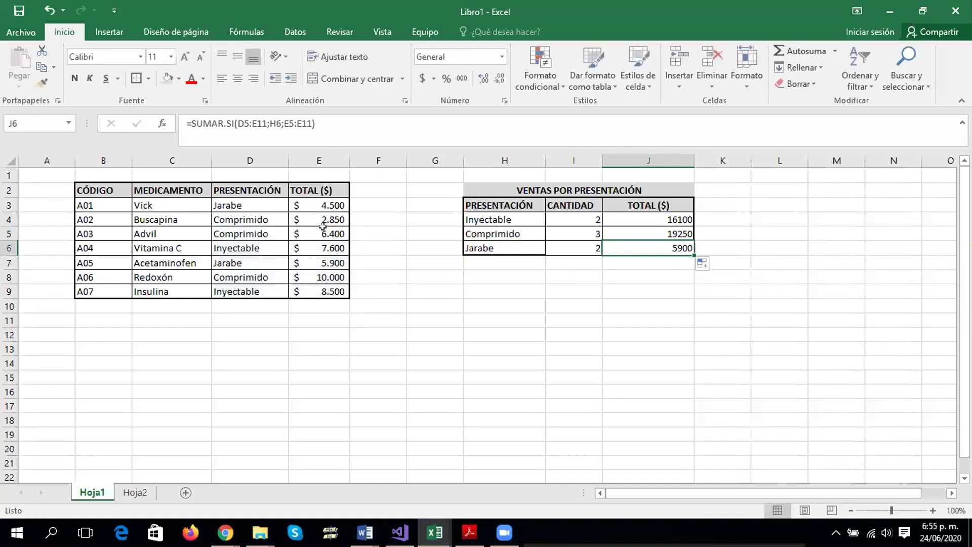
{"action": "left_click", "coordinate": [655, 215]}
{"action": "double_click", "coordinate": [655, 216]}
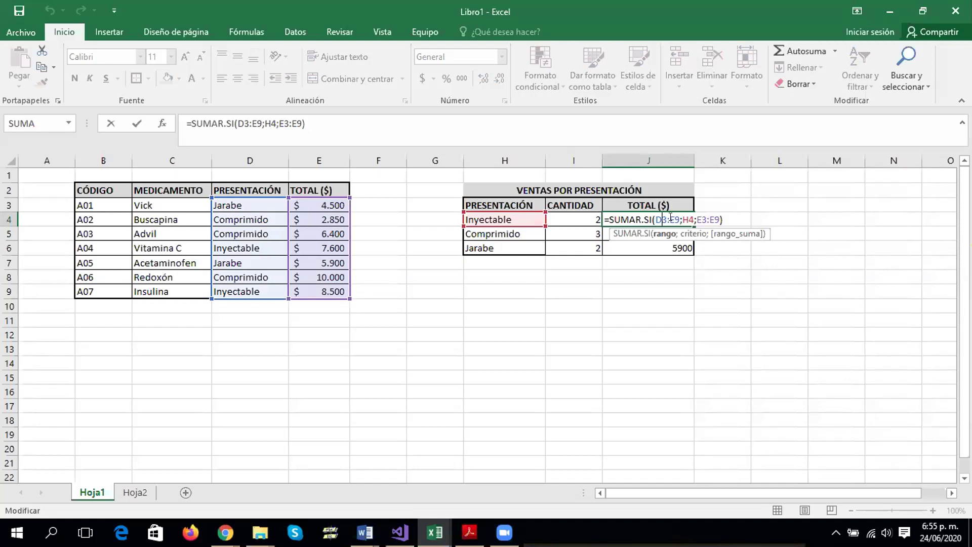
{"action": "key", "text": "F4"}
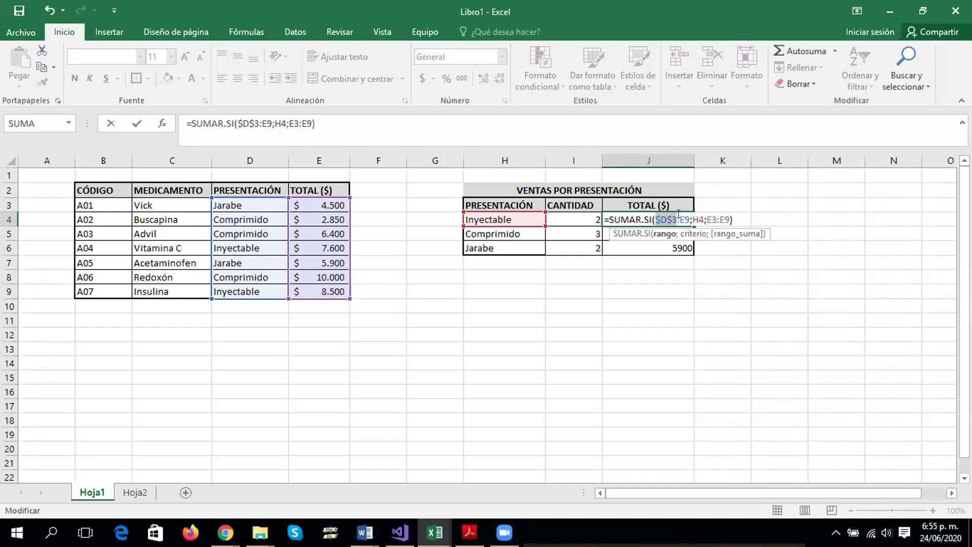
{"action": "left_click", "coordinate": [683, 216]}
{"action": "key", "text": "F4"}
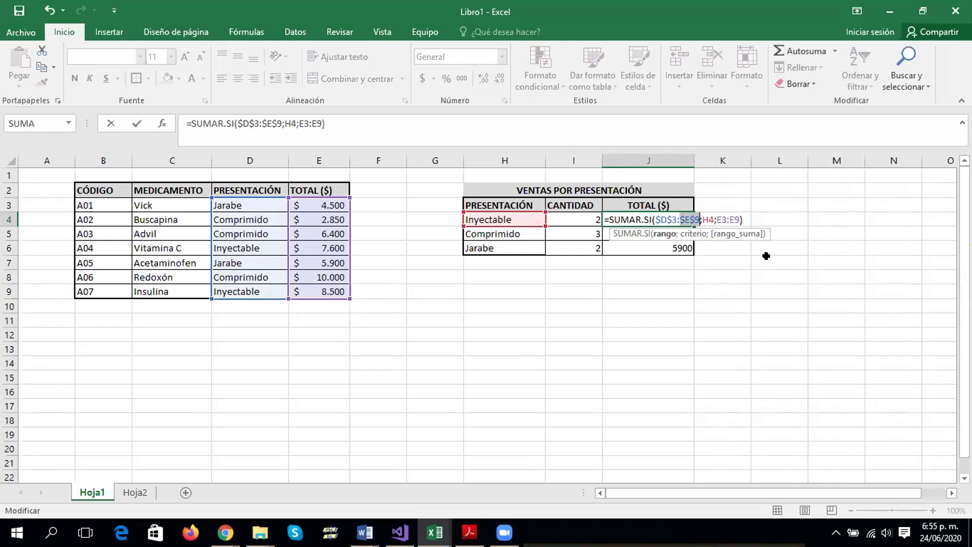
Make J4's sum range absolute as $E$3:$E$9 and confirm the formula
{"action": "left_click", "coordinate": [717, 214]}
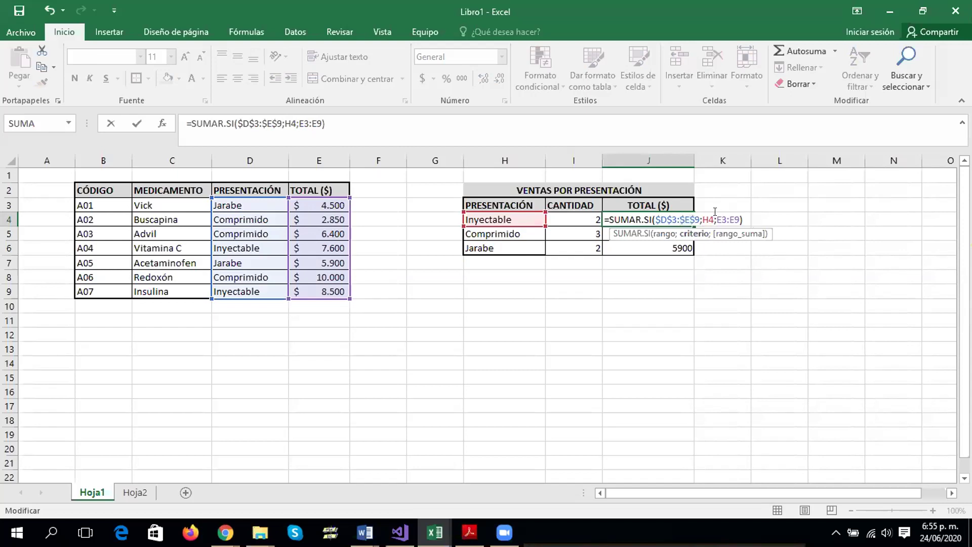
{"action": "left_click", "coordinate": [723, 220]}
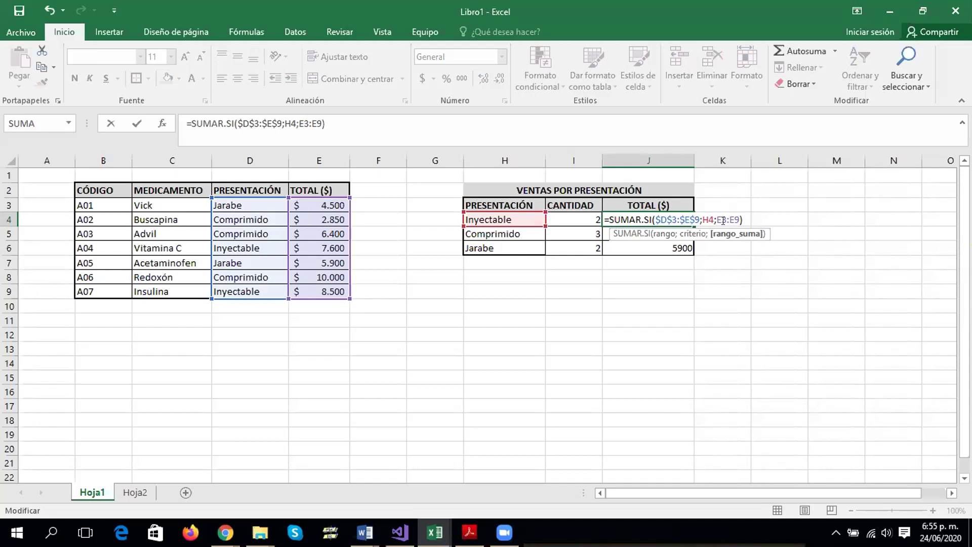
{"action": "type", "text": "$E"}
{"action": "type", "text": "$E$"}
{"action": "left_click", "coordinate": [737, 216]}
{"action": "type", "text": "$D"}
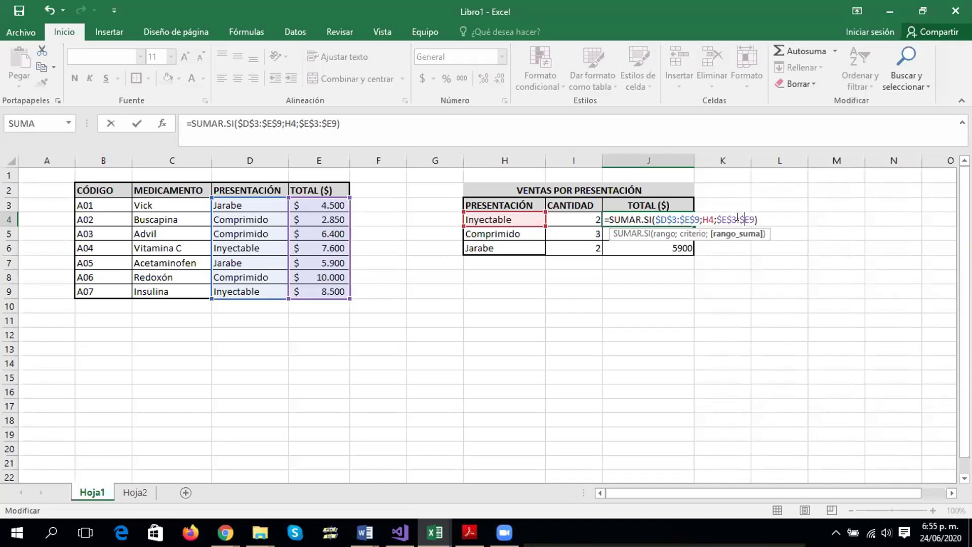
{"action": "type", "text": "$"}
{"action": "key", "text": "Return"}
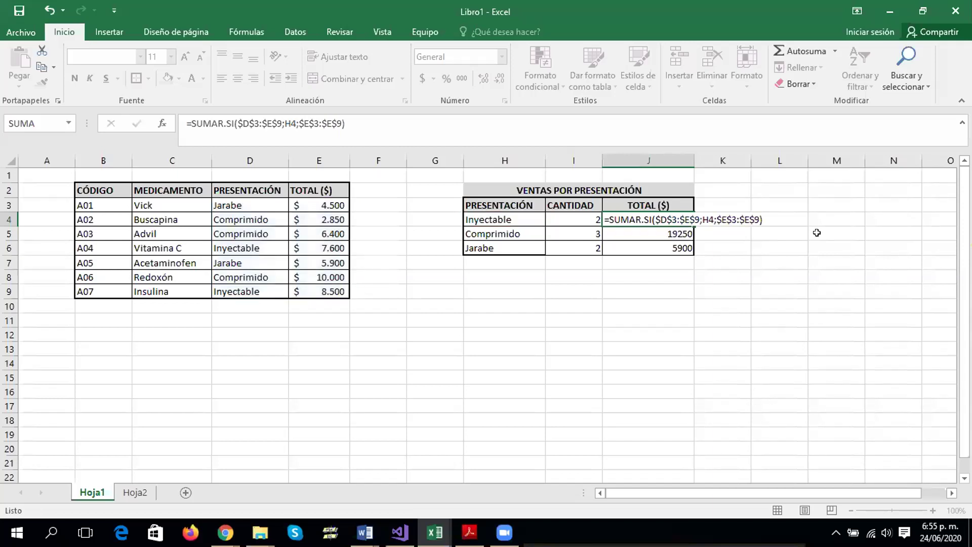
{"action": "left_click", "coordinate": [817, 233]}
Fill J4's absolute formula down to J6 and verify Comprimido 19250 and Jarabe 10400
{"action": "left_click", "coordinate": [681, 222]}
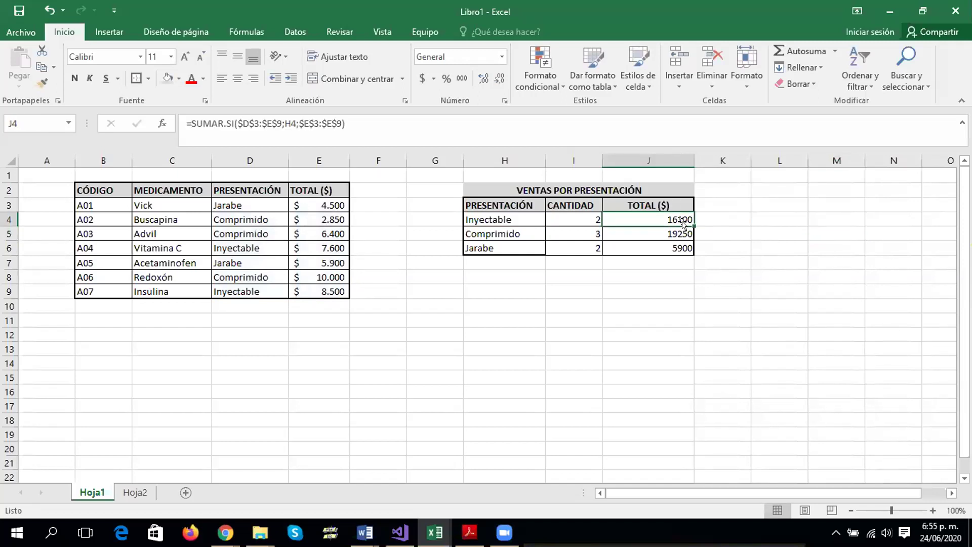
{"action": "left_click_drag", "start_coordinate": [693, 225], "coordinate": [682, 248]}
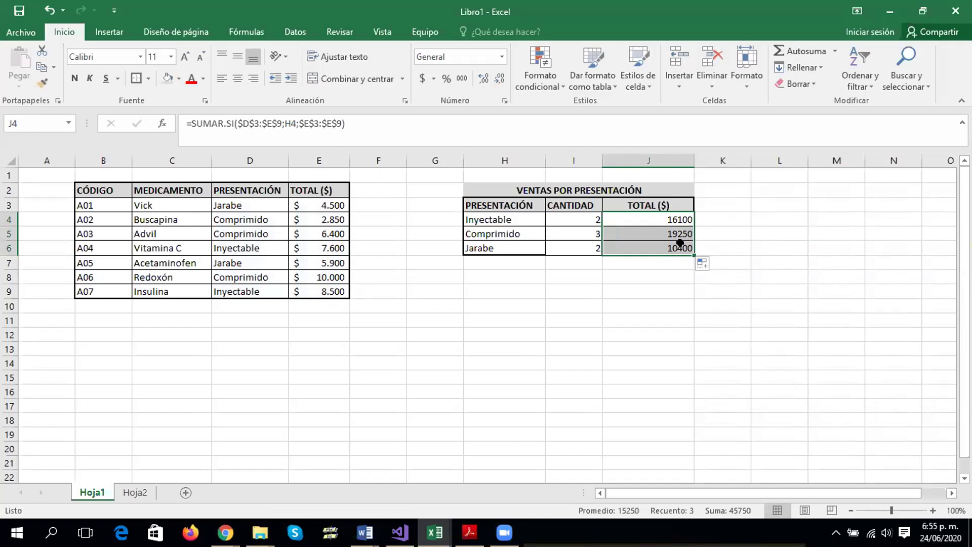
{"action": "left_click", "coordinate": [680, 236]}
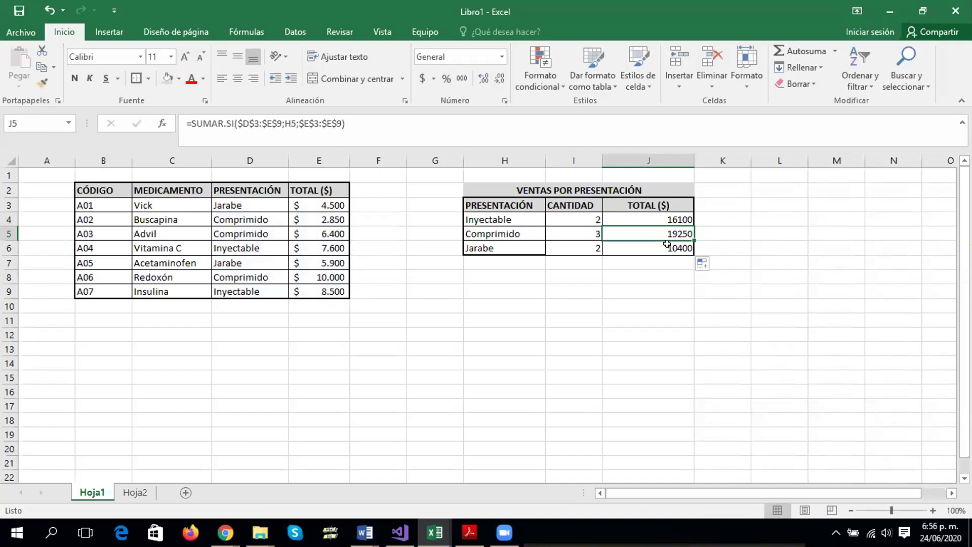
{"action": "left_click", "coordinate": [644, 247]}
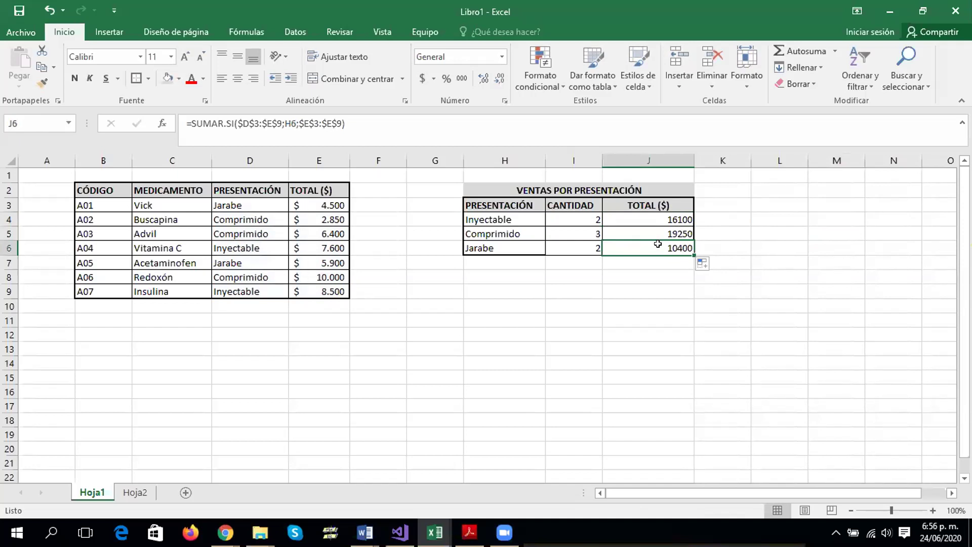
{"action": "double_click", "coordinate": [660, 245]}
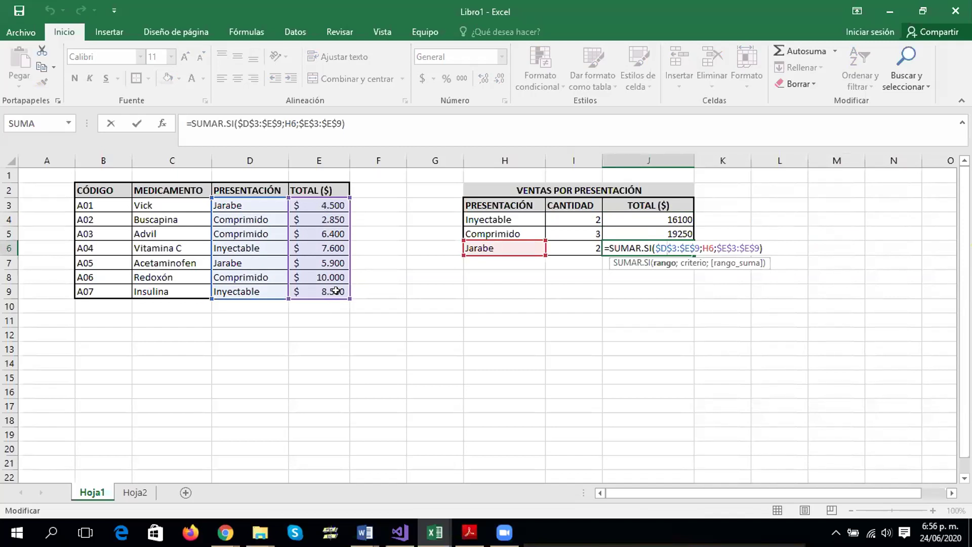
{"action": "key", "text": "ctrl+Return"}
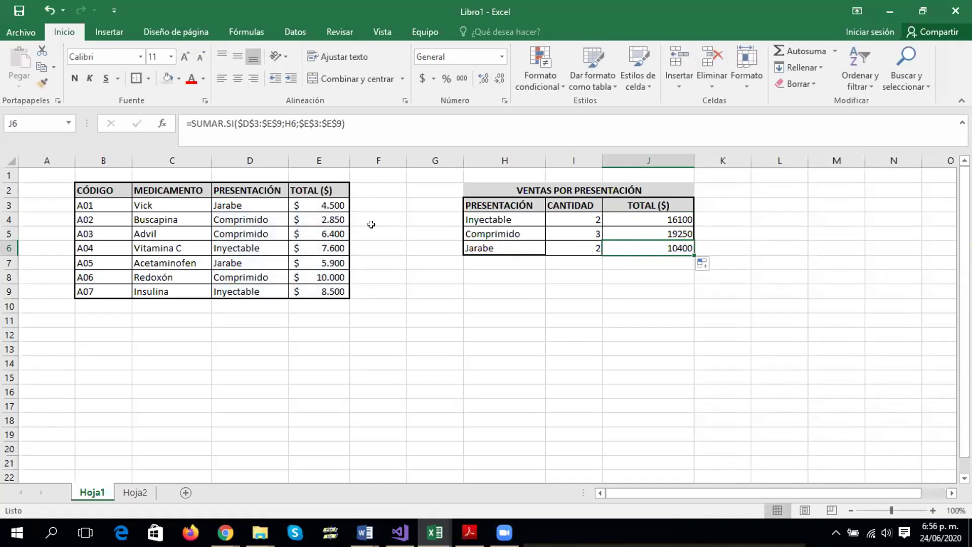
{"action": "left_click", "coordinate": [340, 291]}
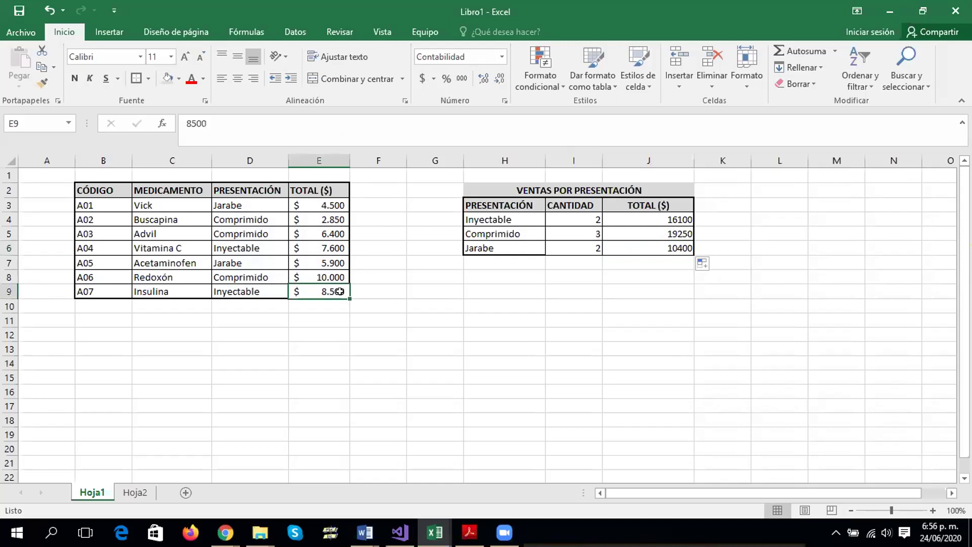
{"action": "left_click", "coordinate": [338, 246]}
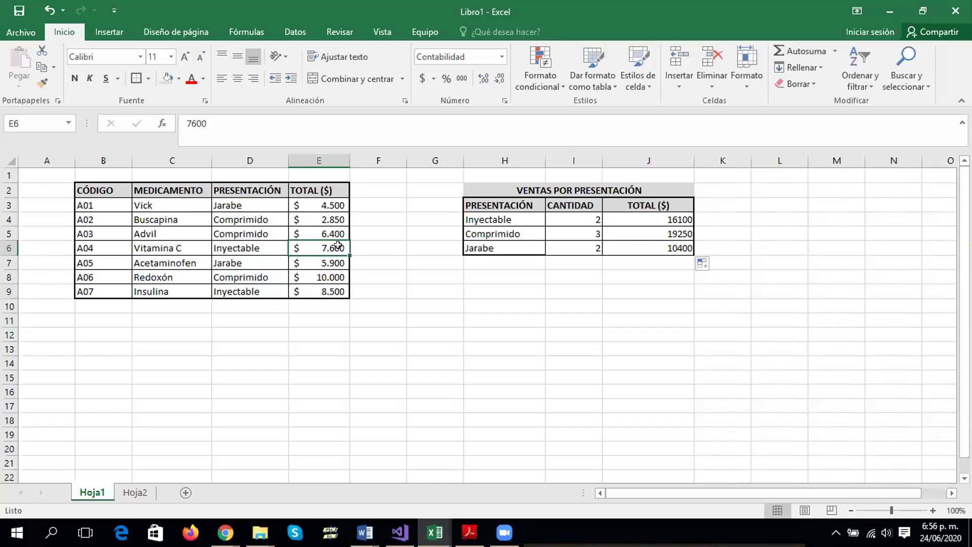
{"action": "left_click", "coordinate": [334, 217]}
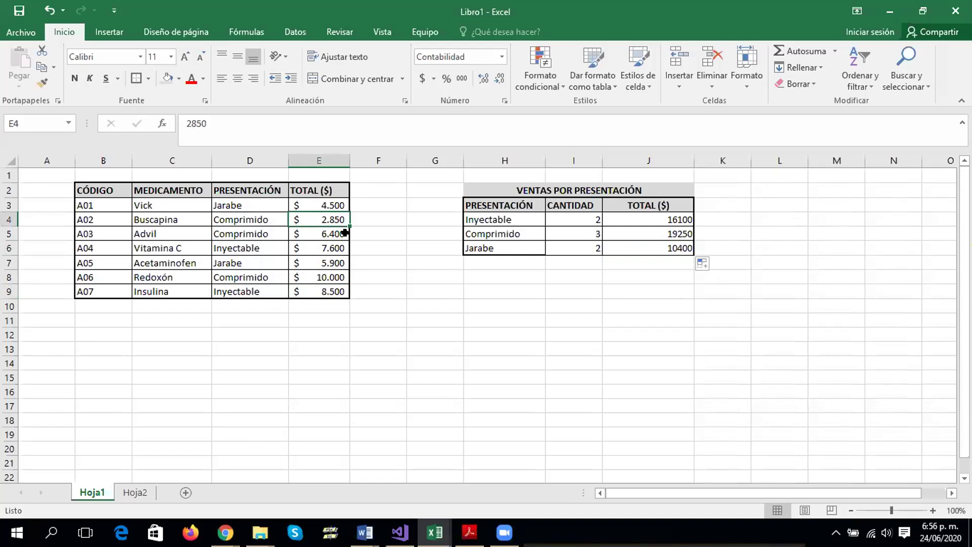
{"action": "left_click", "coordinate": [326, 234]}
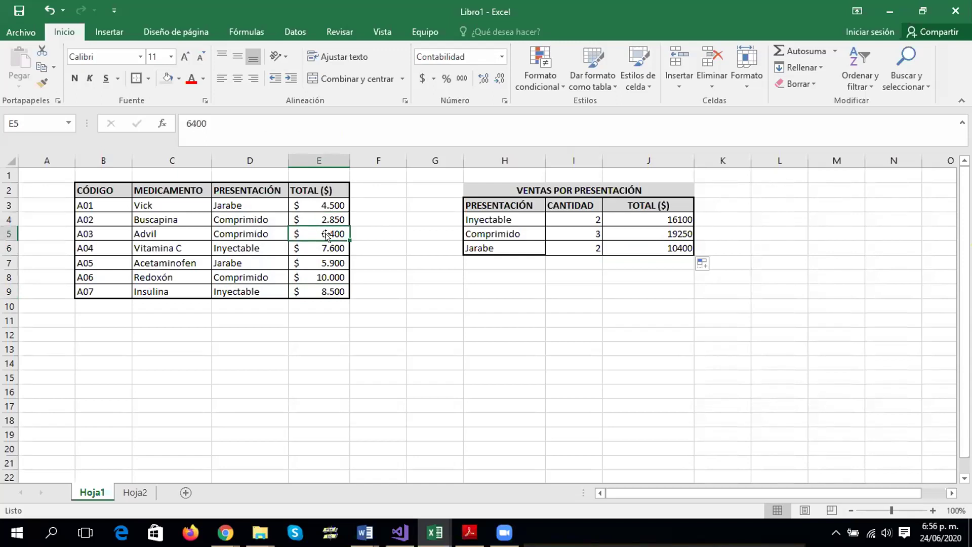
{"action": "left_click", "coordinate": [329, 275]}
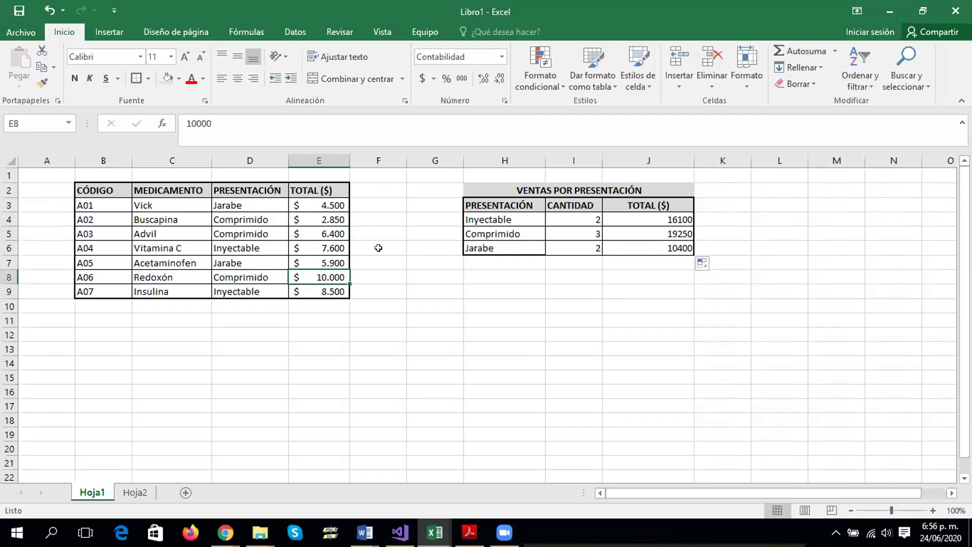
{"action": "left_click", "coordinate": [562, 246]}
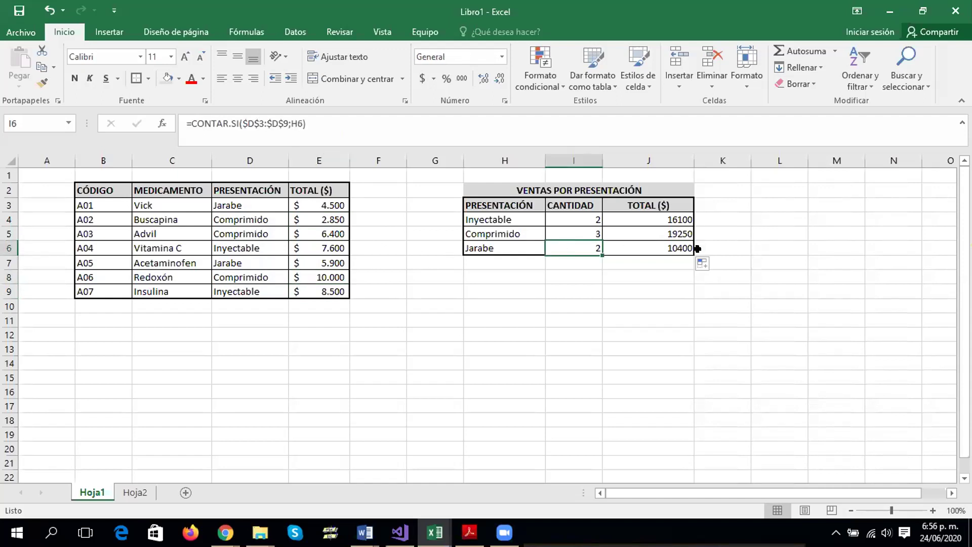
{"action": "left_click", "coordinate": [634, 244]}
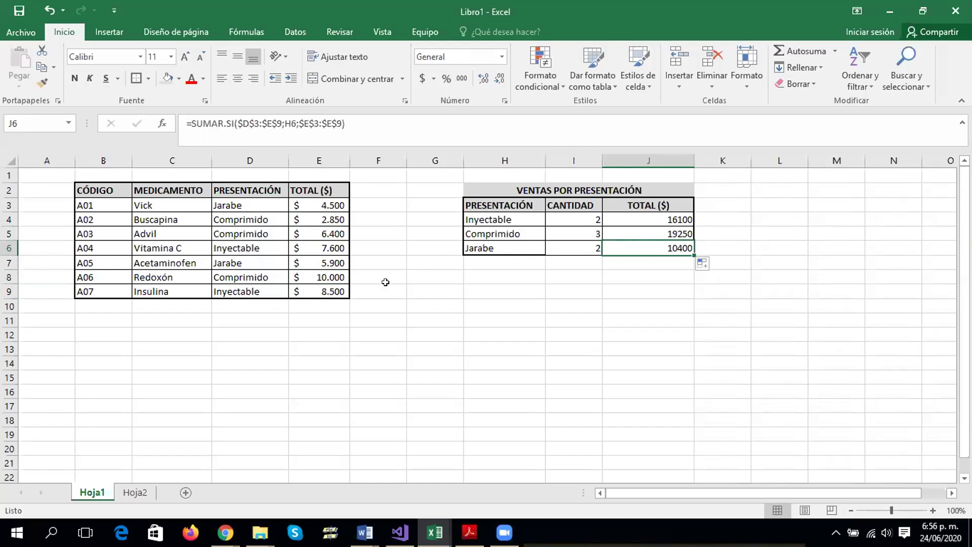
{"action": "left_click", "coordinate": [316, 201]}
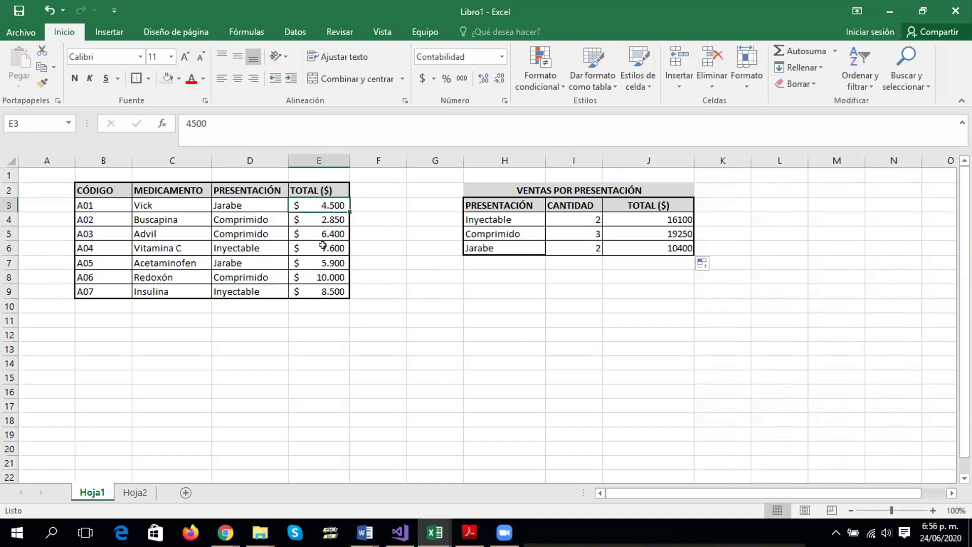
{"action": "left_click", "coordinate": [327, 260]}
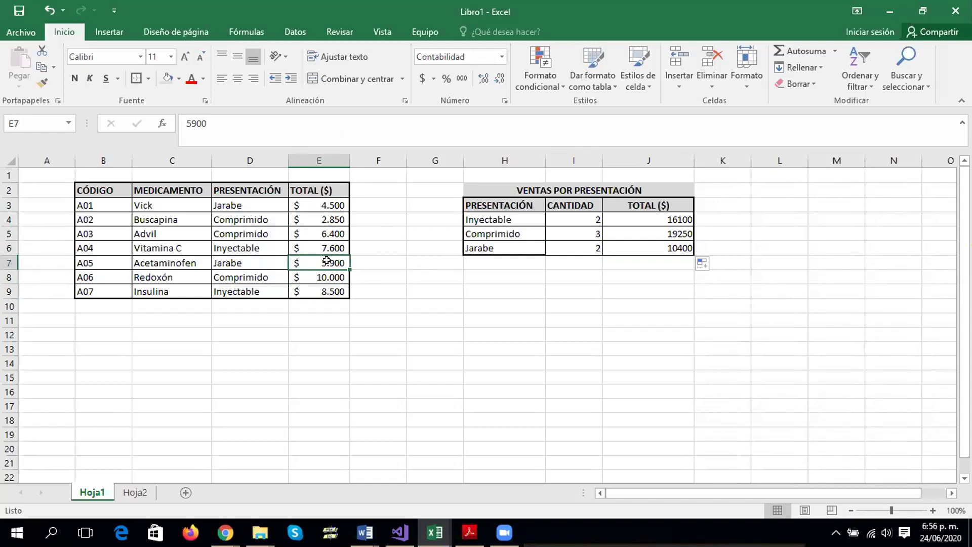
{"action": "left_click", "coordinate": [486, 273]}
{"action": "left_click", "coordinate": [486, 292]}
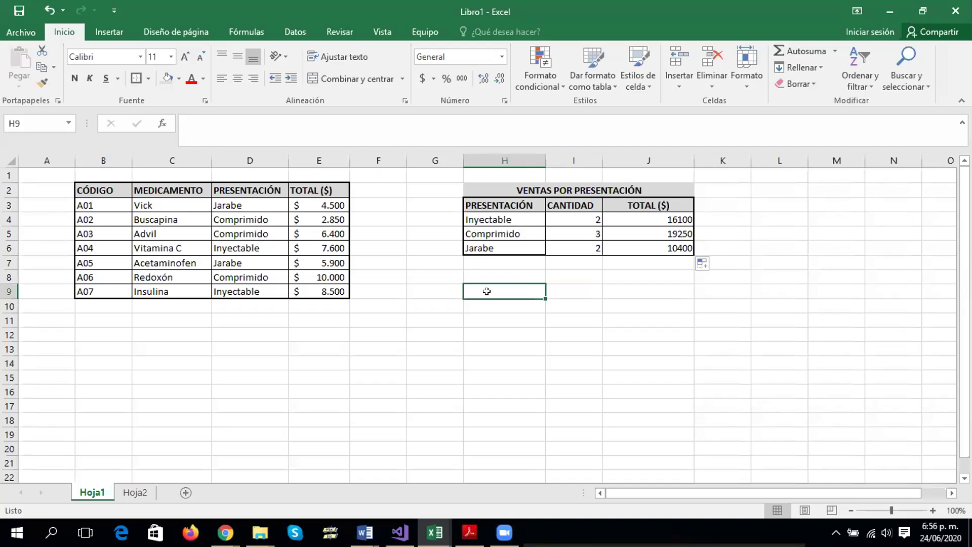
{"action": "double_click", "coordinate": [683, 216]}
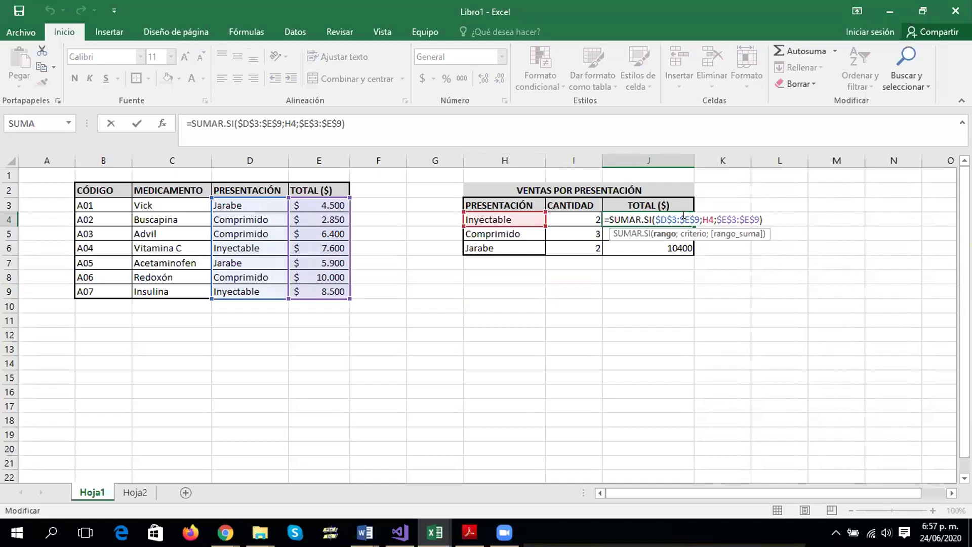
{"action": "key", "text": "ctrl+Return"}
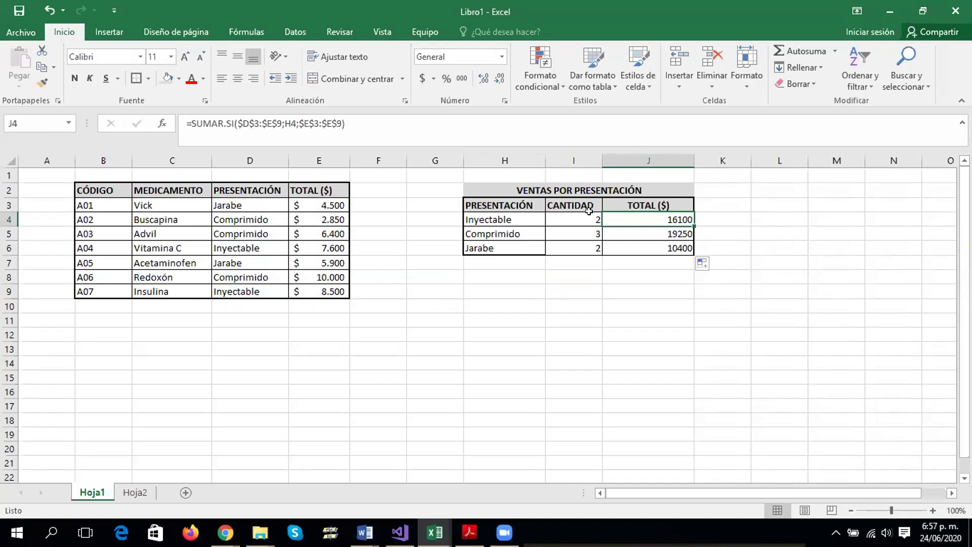
{"action": "double_click", "coordinate": [587, 216]}
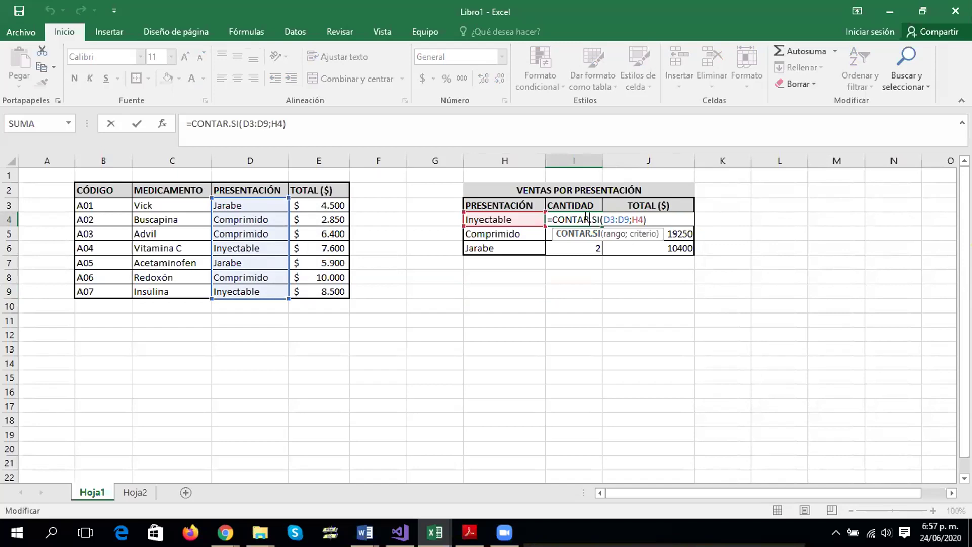
{"action": "key", "text": "ctrl+Return"}
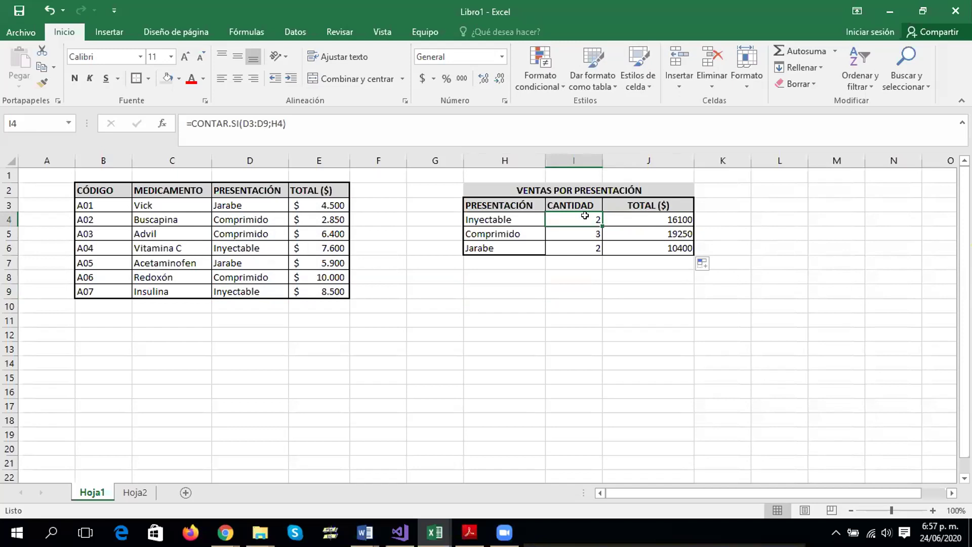
{"action": "left_click", "coordinate": [553, 270]}
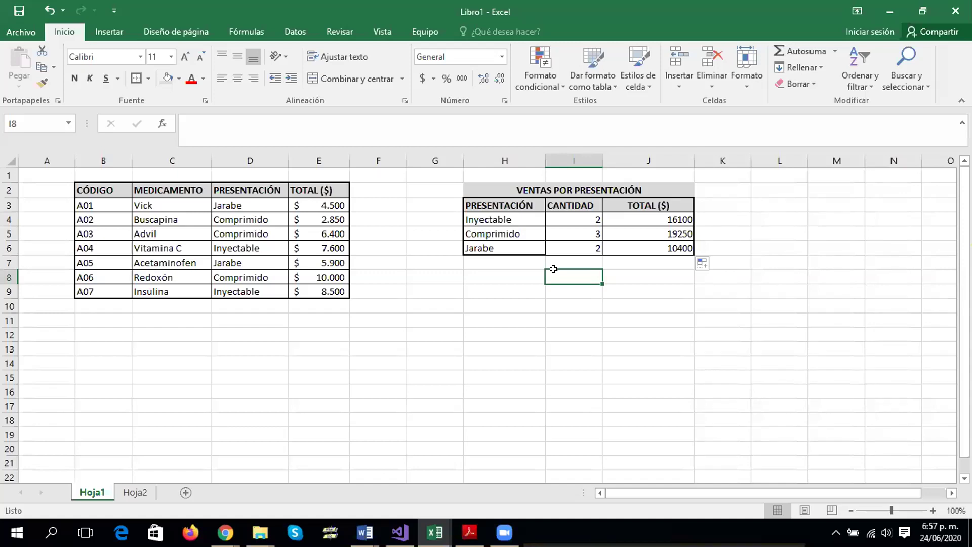
Enter heading INFORMACIÓN DEL PRODUCTO in H9 and label CÓDIGO: in H10
{"action": "key", "text": "Left"}
{"action": "key", "text": "Left"}
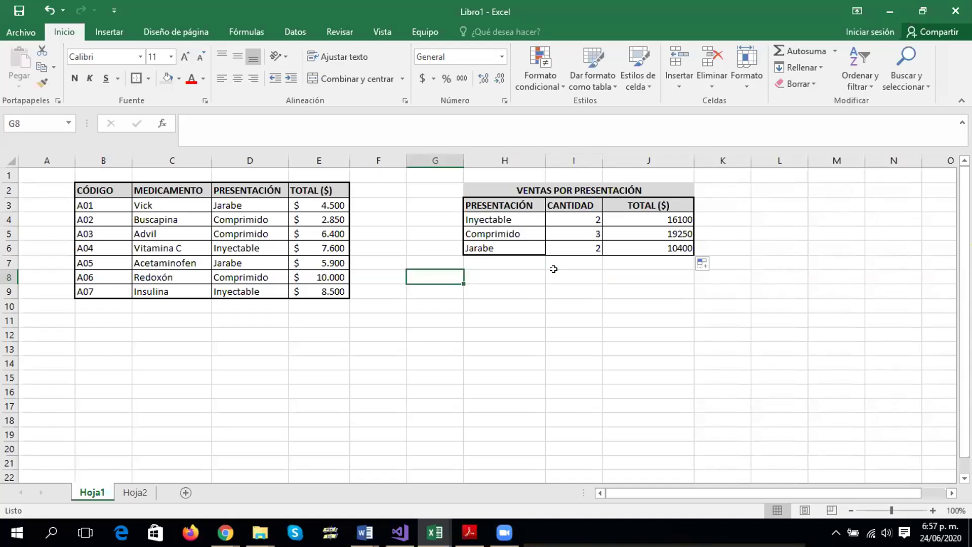
{"action": "key", "text": "Down"}
{"action": "key", "text": "Right"}
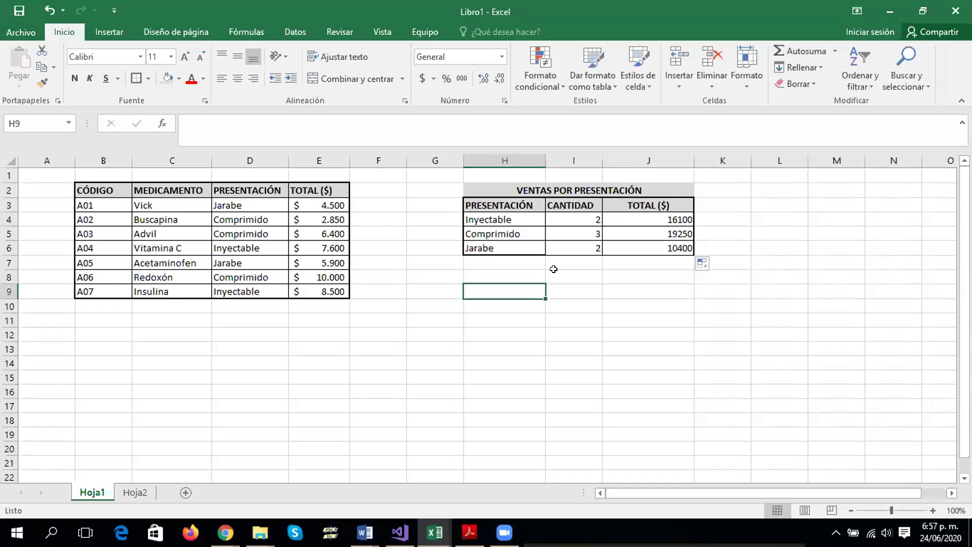
{"action": "type", "text": "INFORMACIÓN DEL PRODUCTO"}
{"action": "key", "text": "Return"}
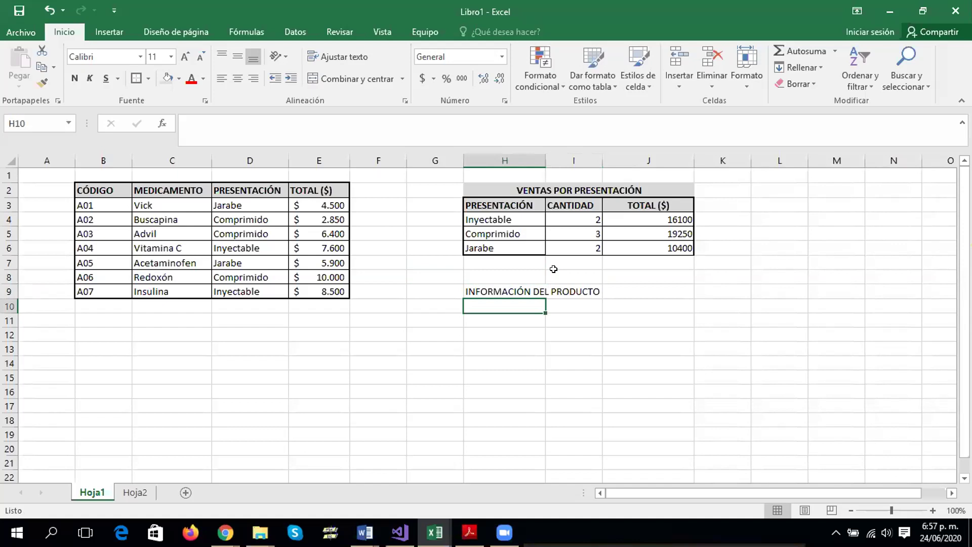
{"action": "type", "text": "CÓDIGO"}
{"action": "key", "text": "Return"}
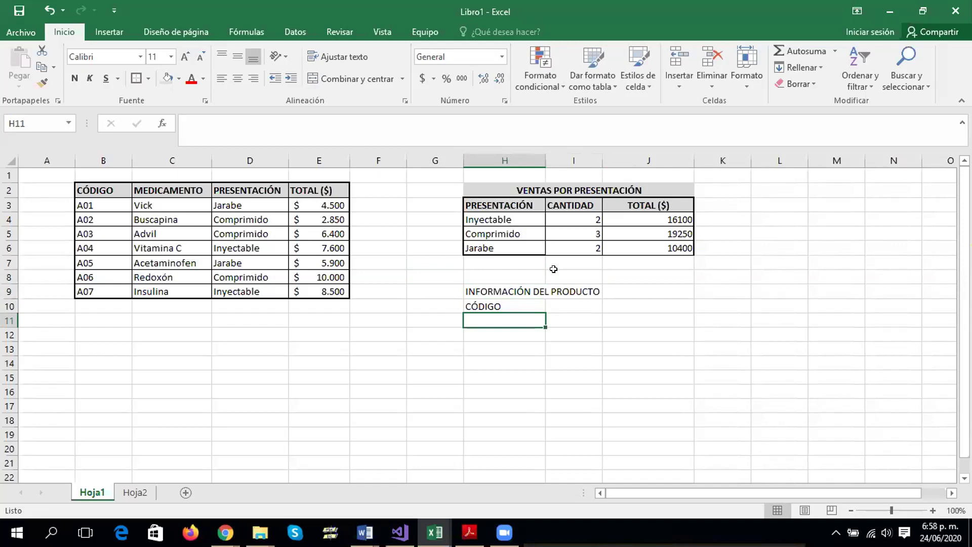
{"action": "left_click", "coordinate": [499, 306]}
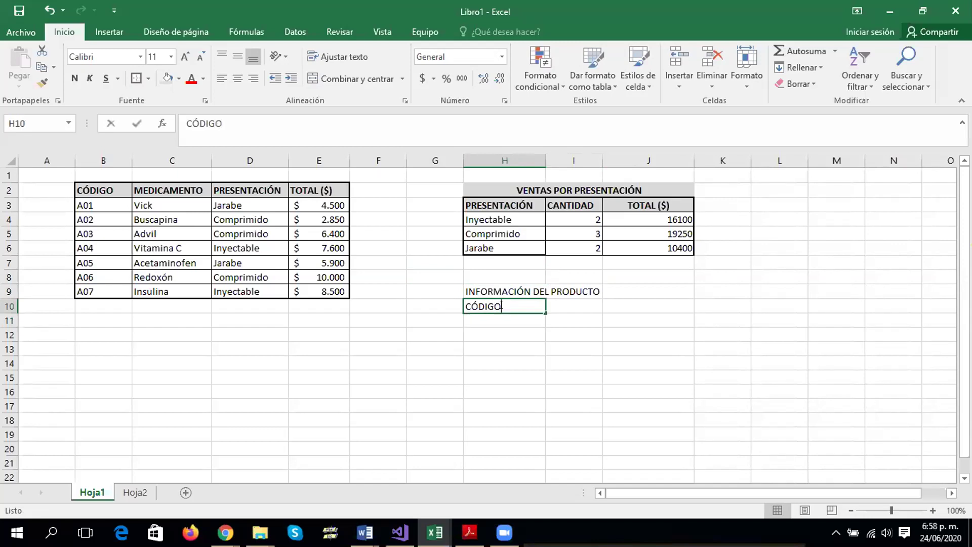
{"action": "double_click", "coordinate": [502, 306]}
{"action": "type", "text": ":"}
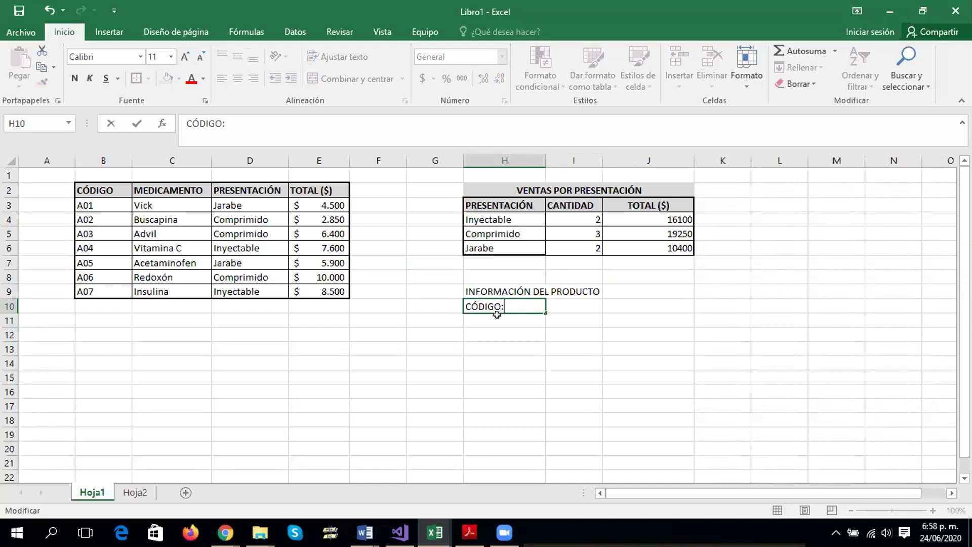
{"action": "key", "text": "Return"}
Add the labels NOMBRE:, PRESENTACIÓN and PRECIO: in H11:H13
{"action": "type", "text": "NOMBRE:"}
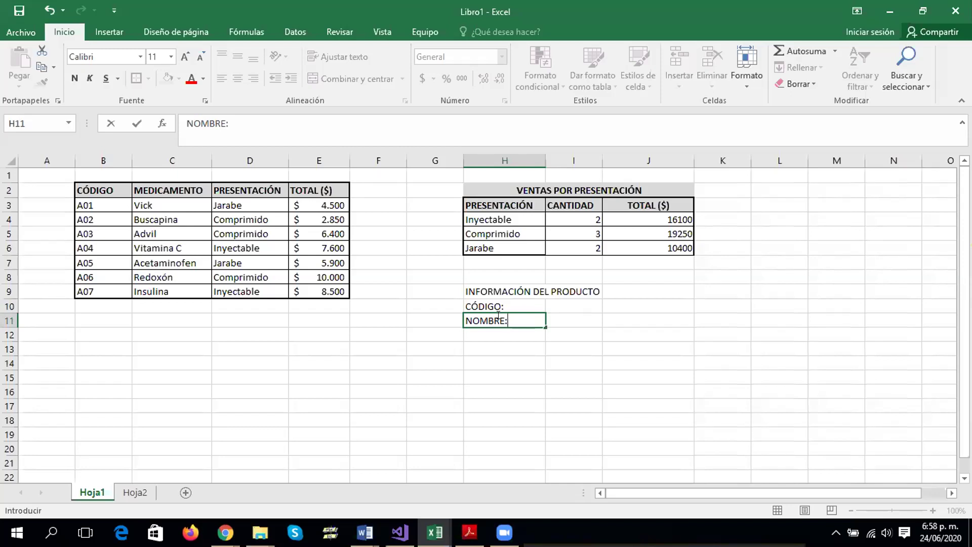
{"action": "key", "text": "Return"}
{"action": "type", "text": "PRESENTACIÓN"}
{"action": "key", "text": "Return"}
{"action": "type", "text": "PRECIO:"}
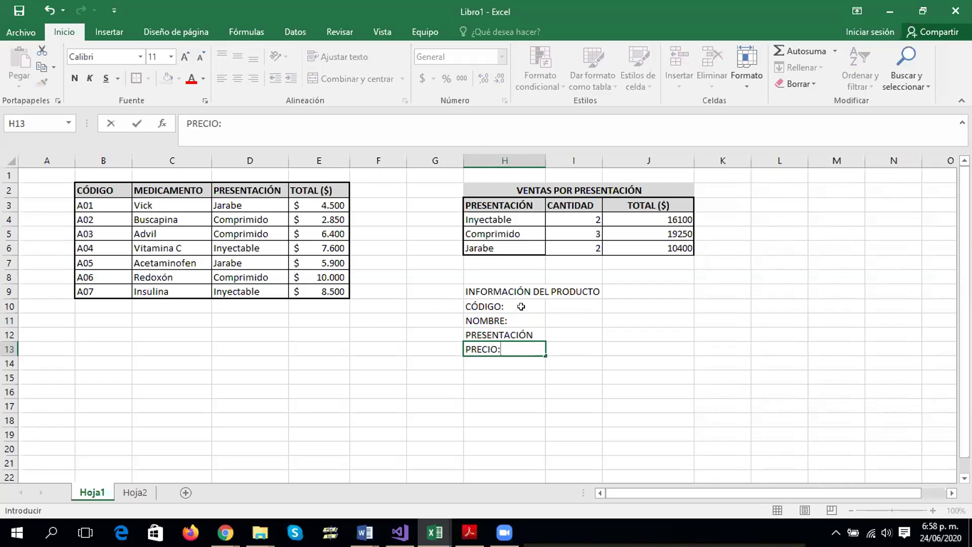
Merge and centre the heading across H9:I9, then apply Todos los bordes to H9:I13
{"action": "left_click_drag", "start_coordinate": [527, 291], "coordinate": [562, 286]}
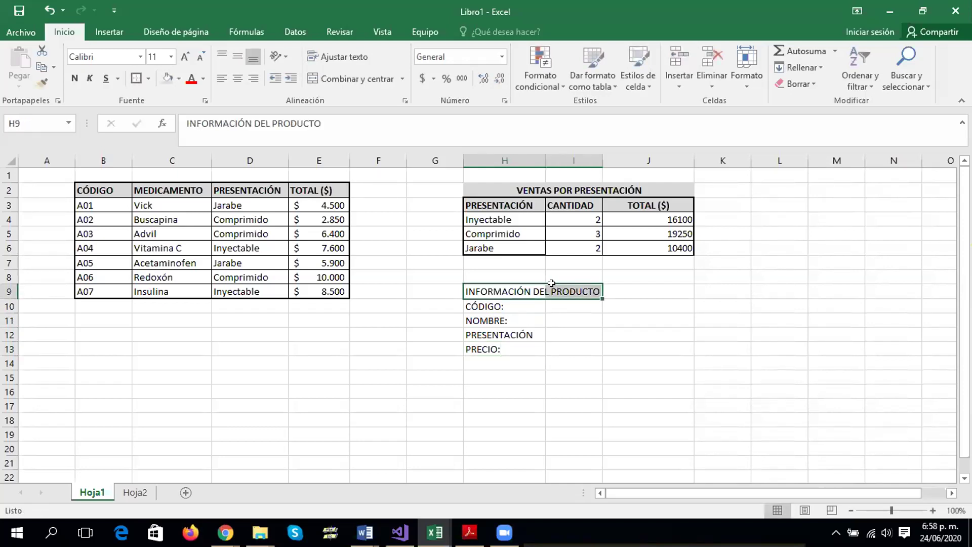
{"action": "left_click", "coordinate": [354, 79]}
{"action": "left_click_drag", "start_coordinate": [495, 288], "coordinate": [564, 351]}
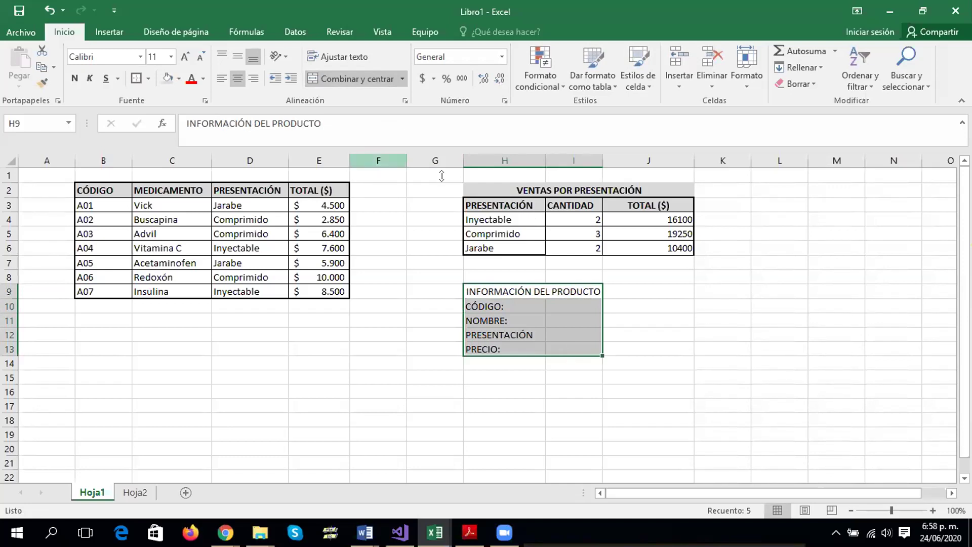
{"action": "left_click", "coordinate": [149, 78]}
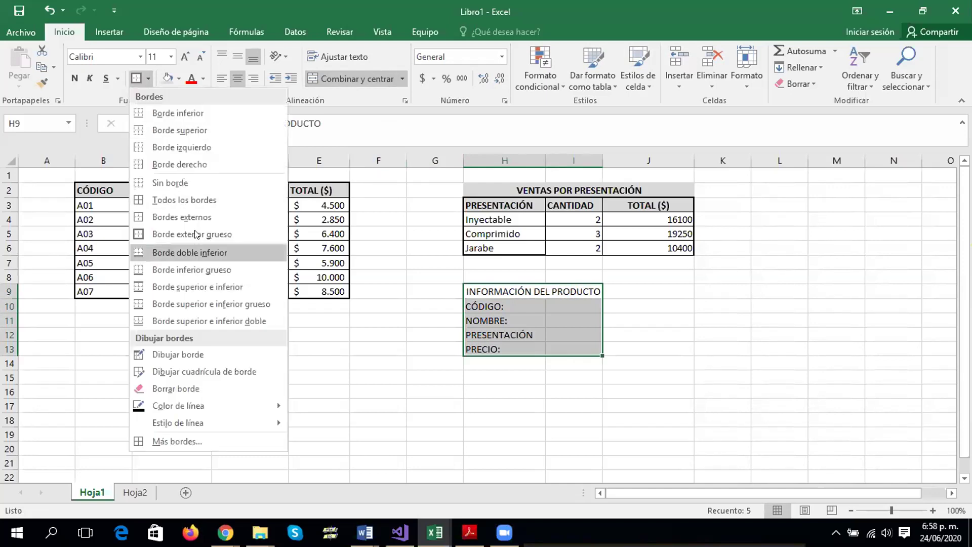
{"action": "left_click", "coordinate": [199, 196]}
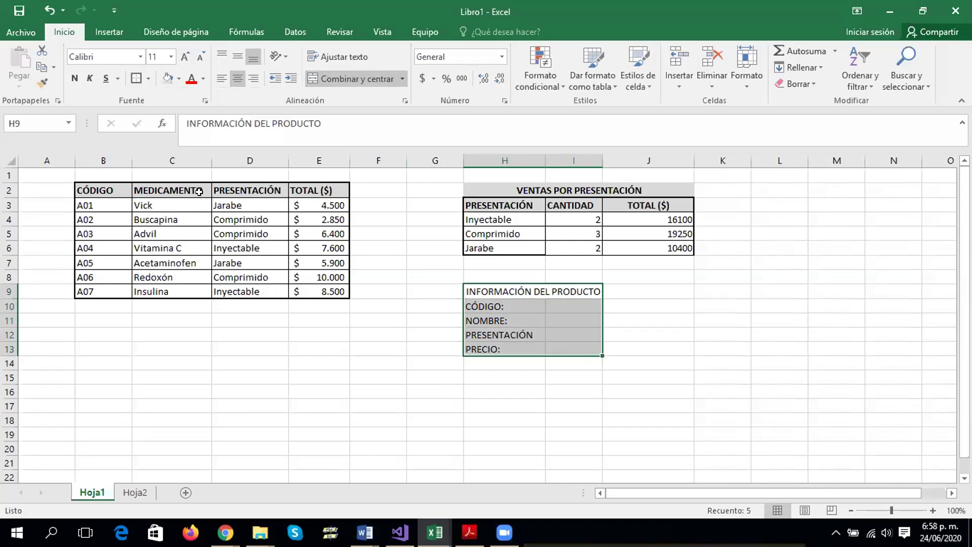
{"action": "left_click", "coordinate": [562, 333]}
{"action": "left_click", "coordinate": [487, 291]}
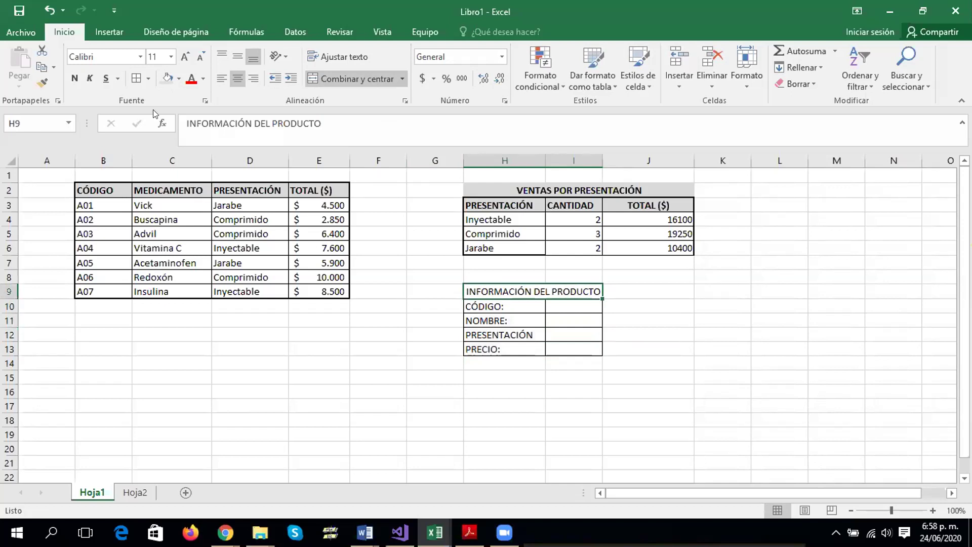
Make the labels H10:H13 bold with a light grey fill
{"action": "left_click_drag", "start_coordinate": [494, 306], "coordinate": [493, 346]}
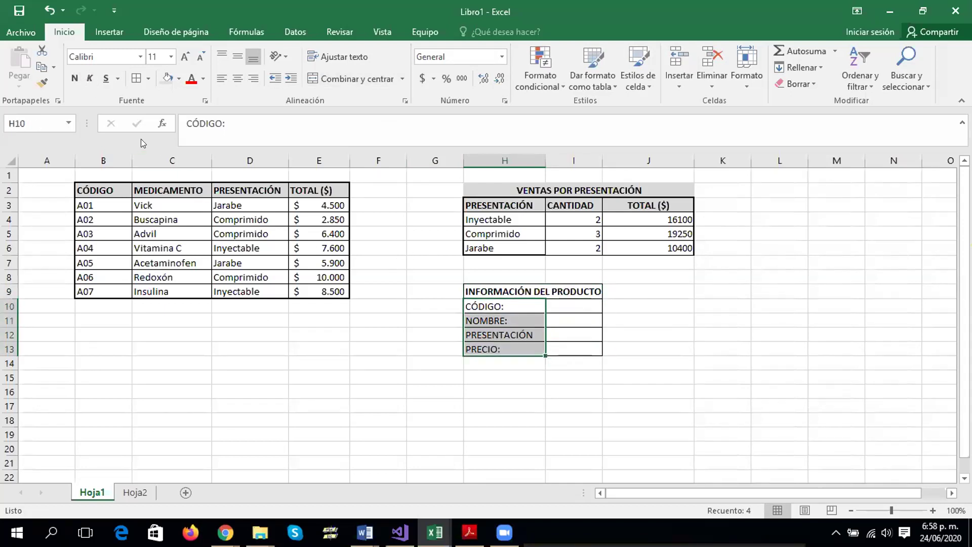
{"action": "key", "text": "ctrl+n"}
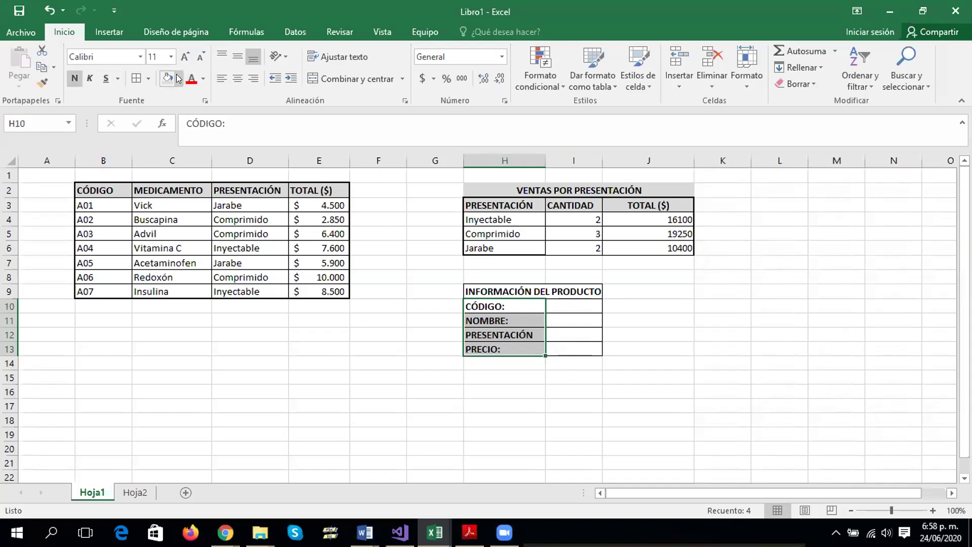
{"action": "left_click", "coordinate": [168, 79]}
{"action": "left_click", "coordinate": [679, 273]}
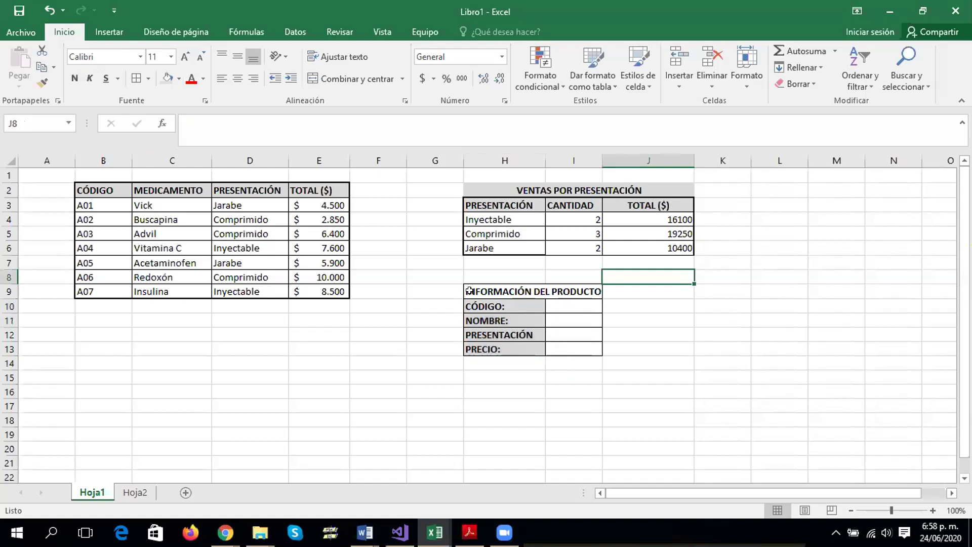
Give the heading a black fill with white text and widen column I to 11,57
{"action": "left_click", "coordinate": [469, 290]}
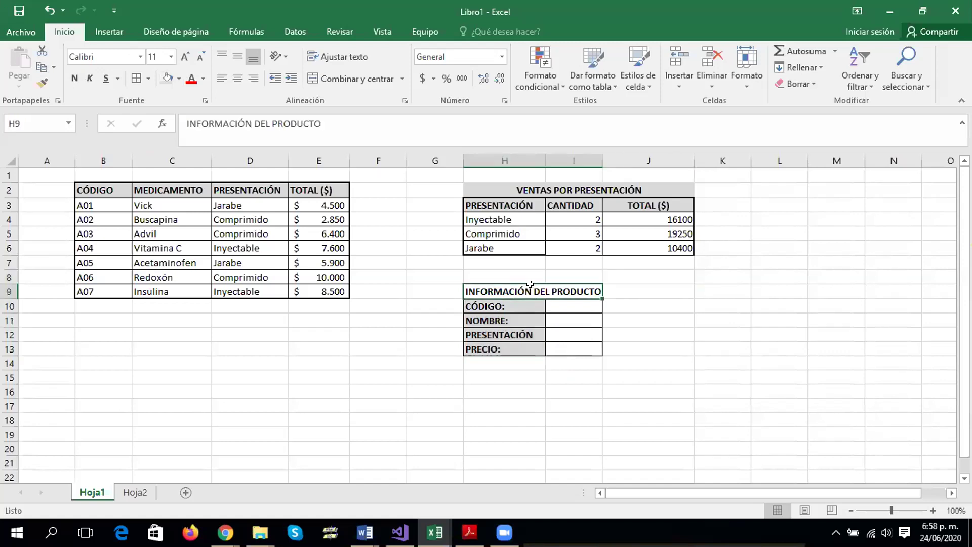
{"action": "left_click", "coordinate": [178, 79]}
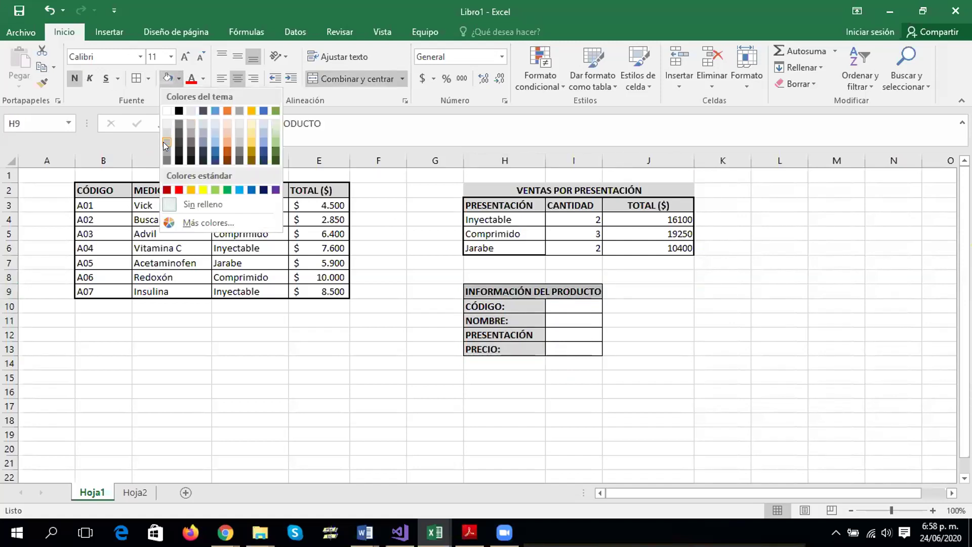
{"action": "left_click", "coordinate": [179, 110]}
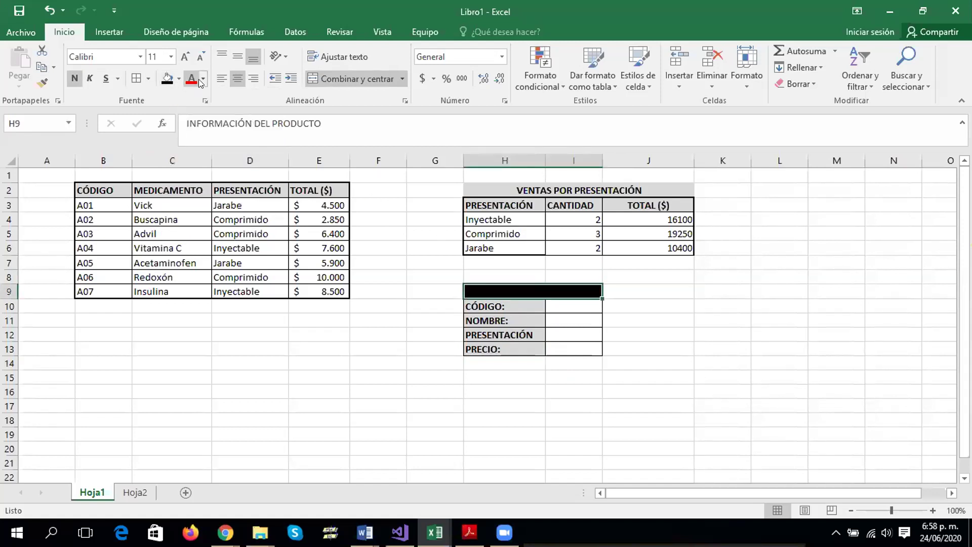
{"action": "left_click", "coordinate": [202, 80]}
{"action": "left_click", "coordinate": [191, 127]}
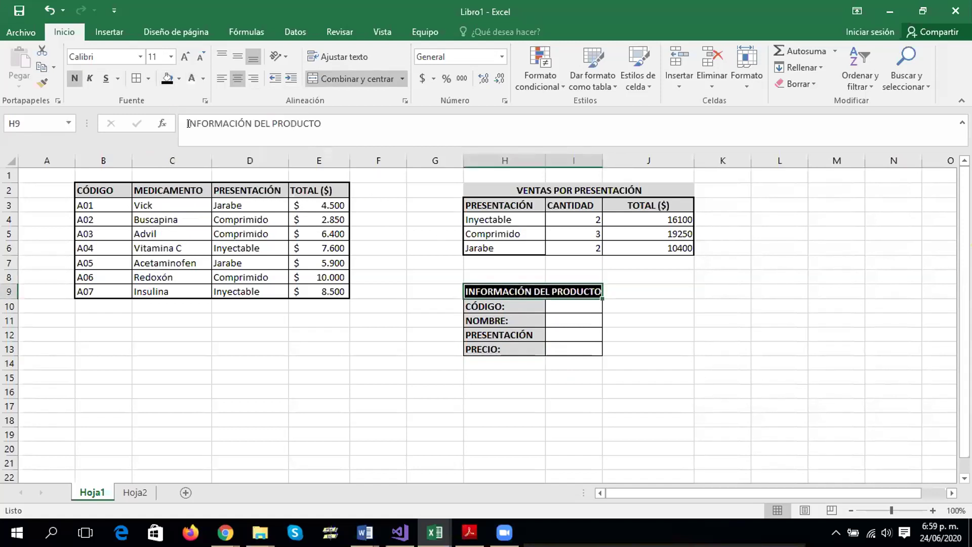
{"action": "left_click_drag", "start_coordinate": [603, 165], "coordinate": [615, 166]}
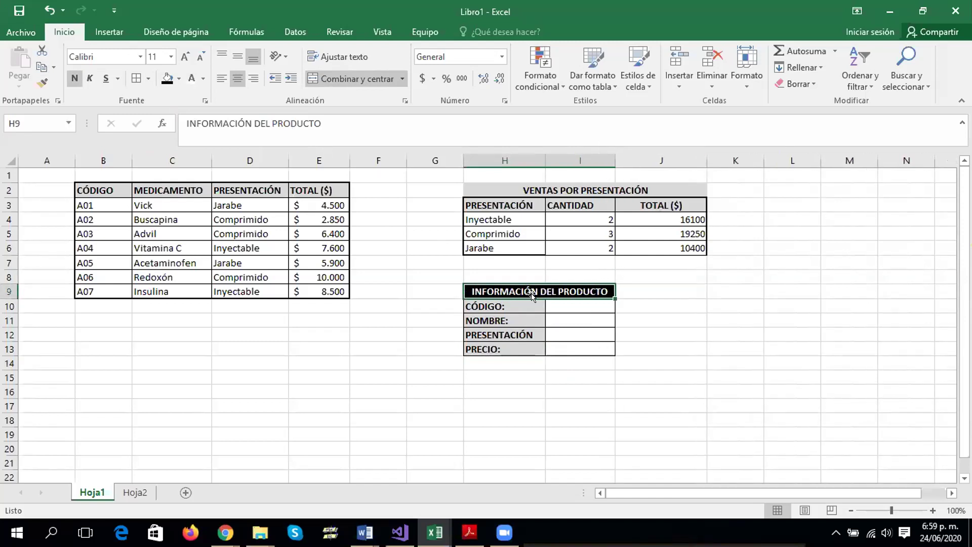
Point out the empty value cells I10 through I13 of the block
{"action": "left_click", "coordinate": [560, 302]}
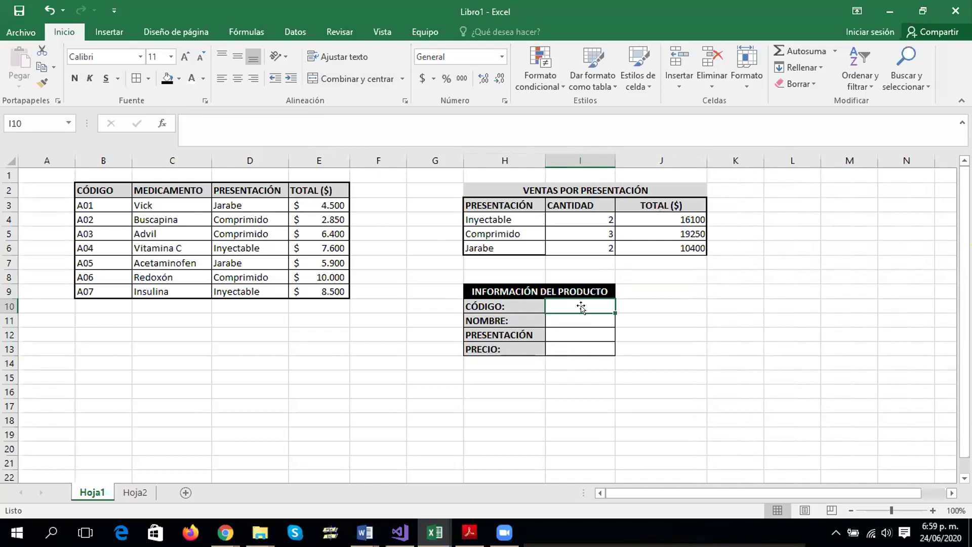
{"action": "left_click", "coordinate": [579, 318]}
{"action": "left_click", "coordinate": [582, 337]}
{"action": "left_click", "coordinate": [583, 348]}
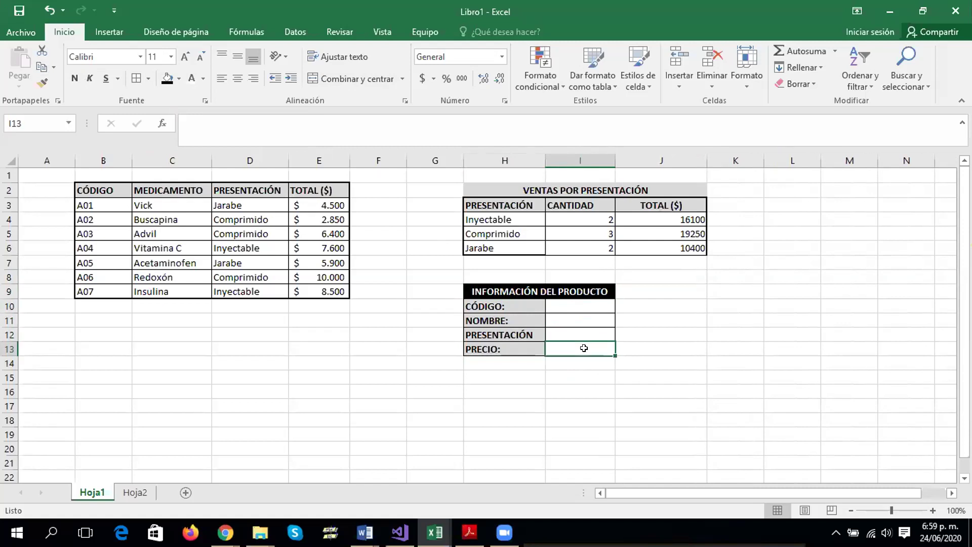
Enter code A06 in I10, match it in the product table, then move to I11
{"action": "left_click", "coordinate": [576, 303]}
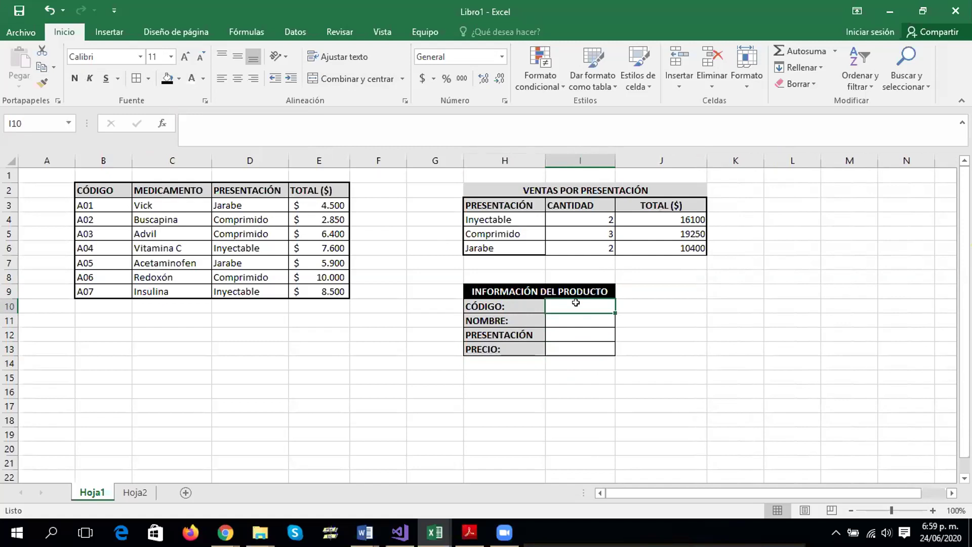
{"action": "type", "text": "A"}
{"action": "type", "text": "06"}
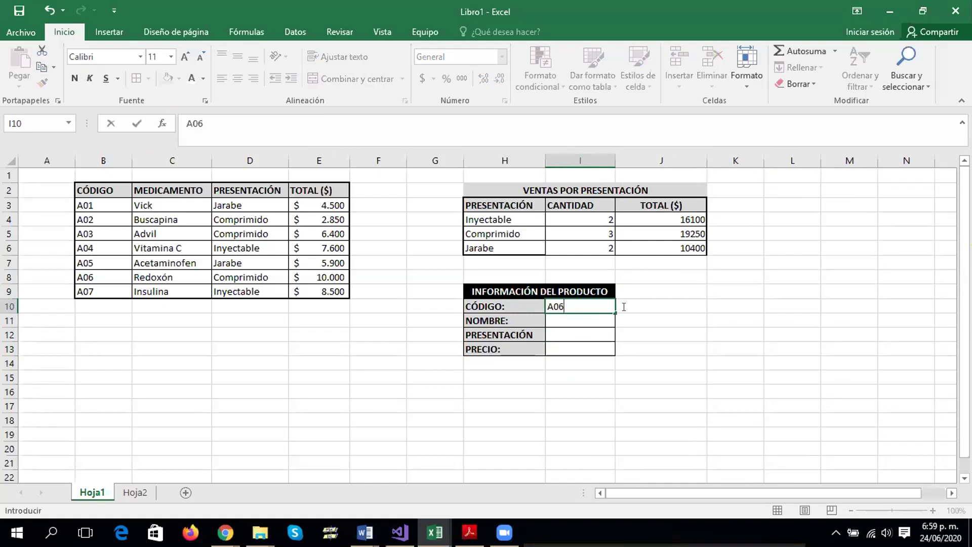
{"action": "left_click", "coordinate": [99, 274]}
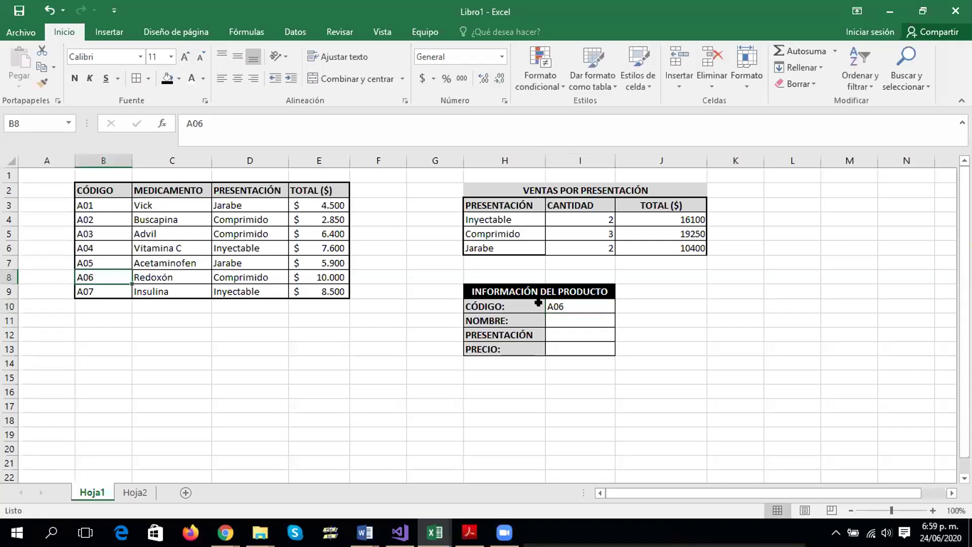
{"action": "left_click", "coordinate": [564, 303]}
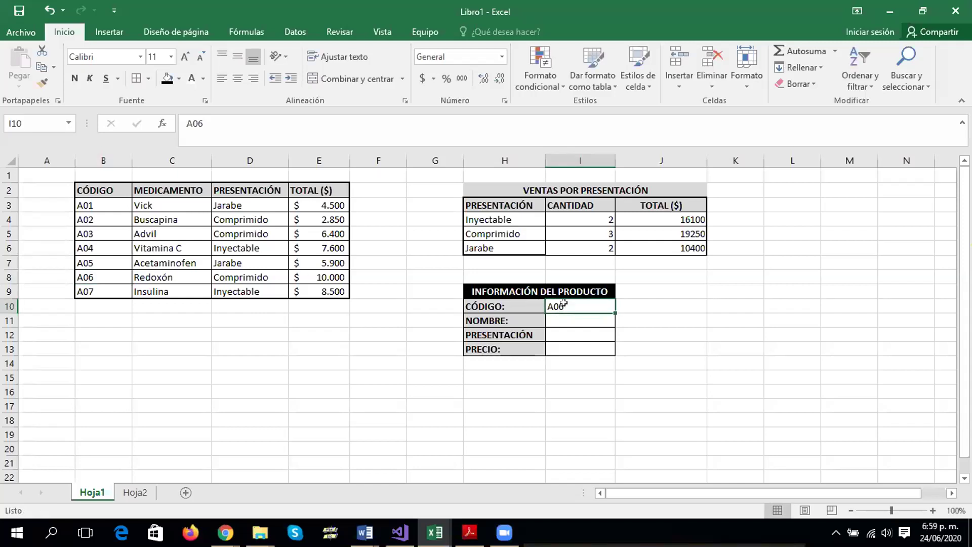
{"action": "left_click", "coordinate": [95, 261]}
{"action": "left_click", "coordinate": [95, 278]}
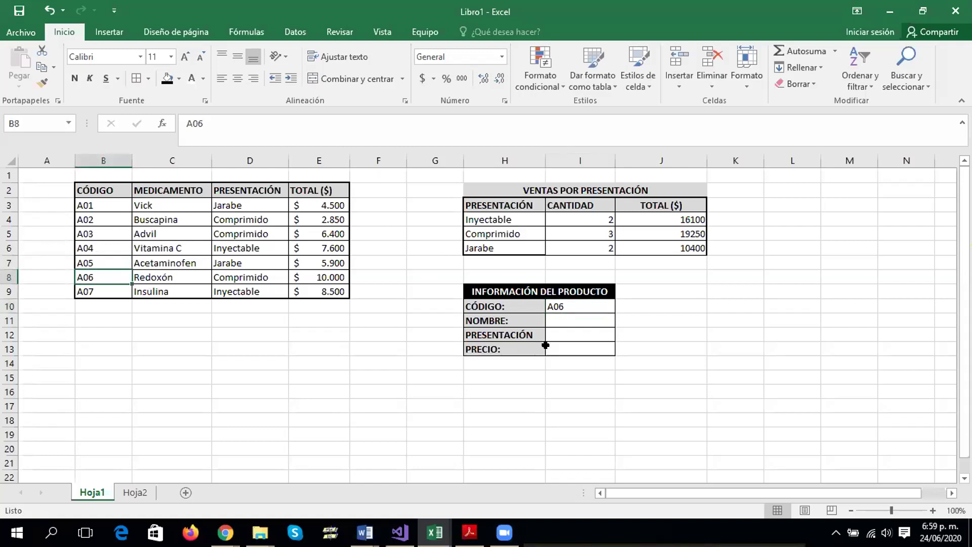
{"action": "left_click", "coordinate": [586, 329]}
{"action": "key", "text": "Up"}
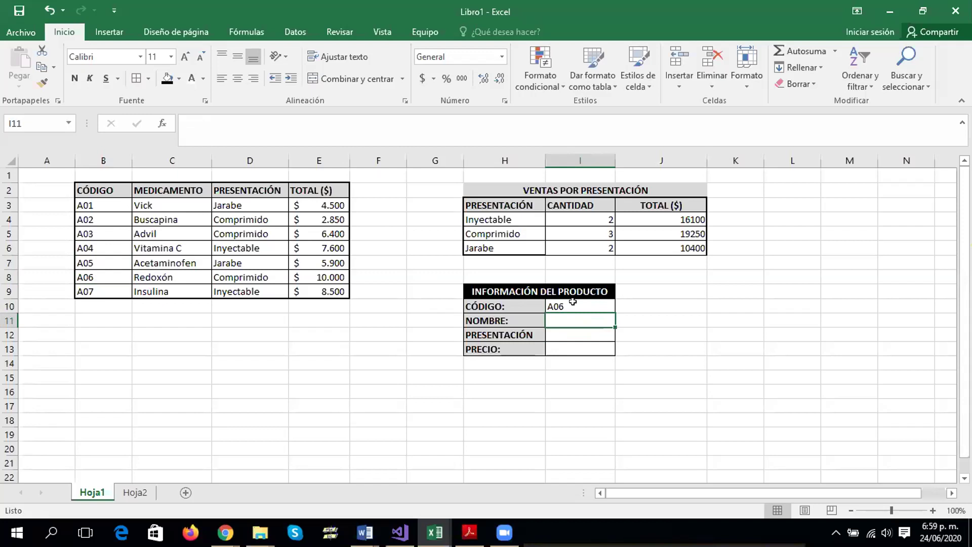
Start a BUSCARV formula in I11 using the code in I10 as the lookup value
{"action": "type", "text": "=B"}
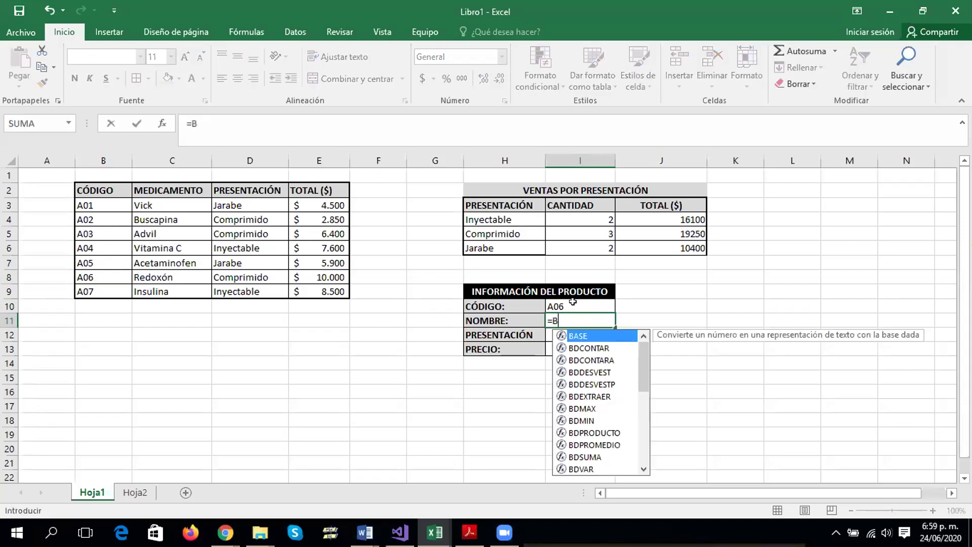
{"action": "type", "text": "USCA"}
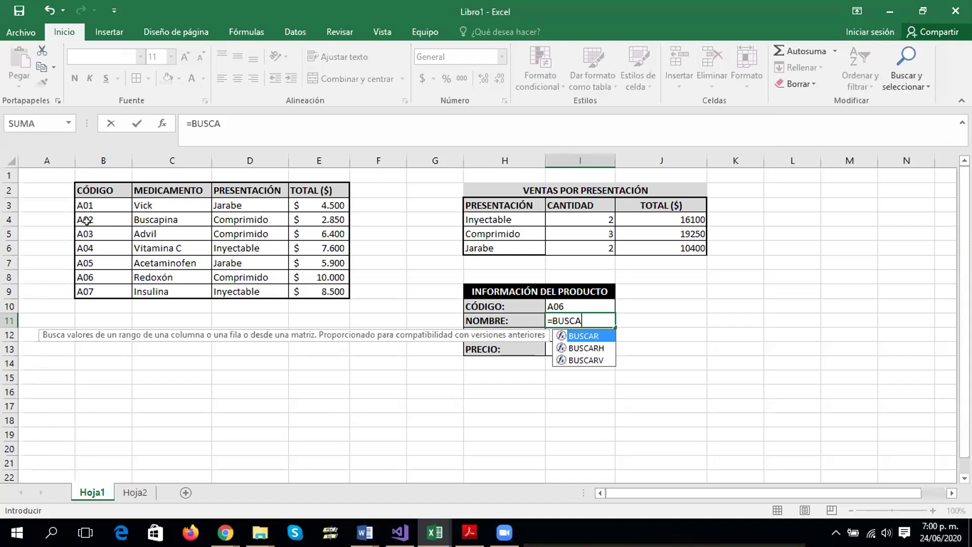
{"action": "left_click", "coordinate": [596, 357]}
{"action": "double_click", "coordinate": [596, 358]}
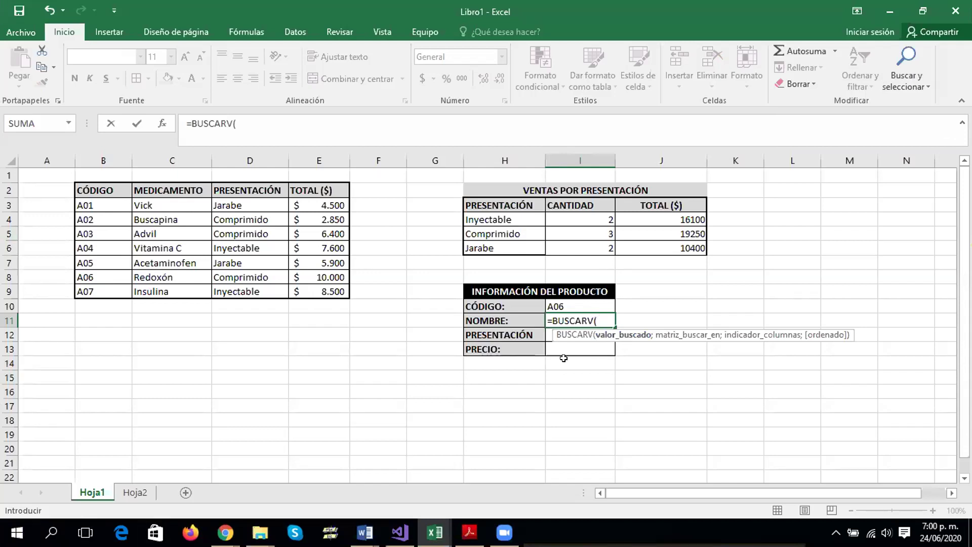
{"action": "left_click", "coordinate": [575, 304]}
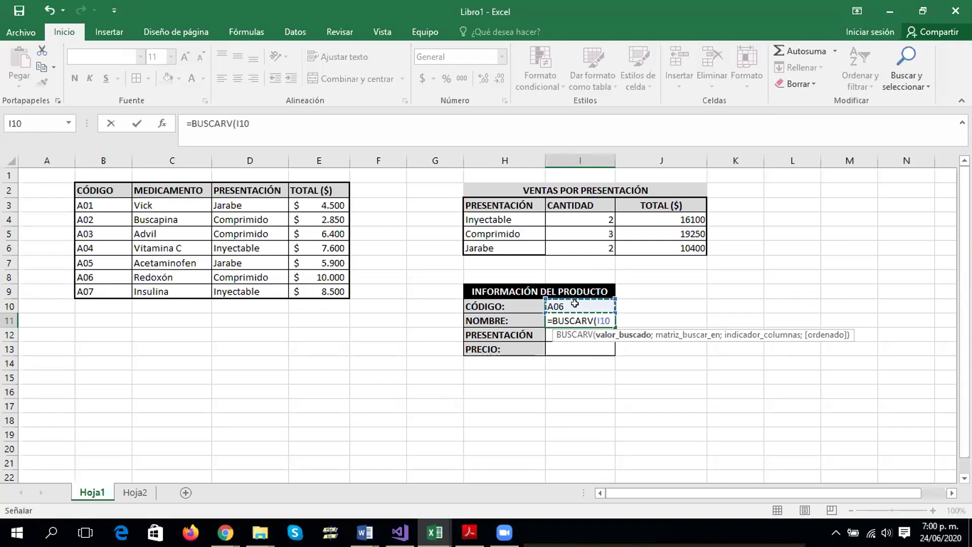
{"action": "type", "text": ";"}
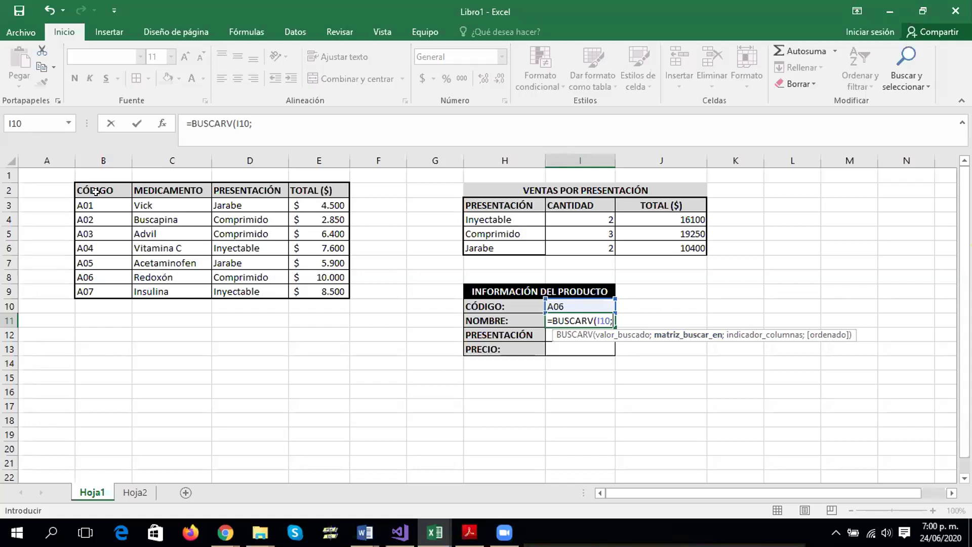
Add the product table B2:E9 and column index 2 to the NOMBRE lookup
{"action": "mouse_move", "coordinate": [94, 189]}
{"action": "left_mouse_down"}
{"action": "mouse_move", "coordinate": [312, 267]}
{"action": "mouse_move", "coordinate": [313, 290]}
{"action": "left_mouse_up"}
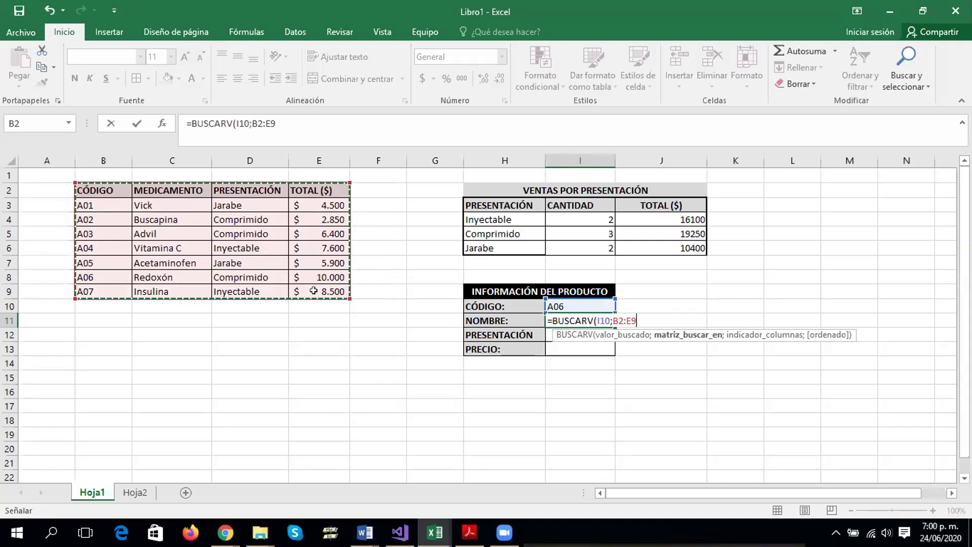
{"action": "type", "text": ";"}
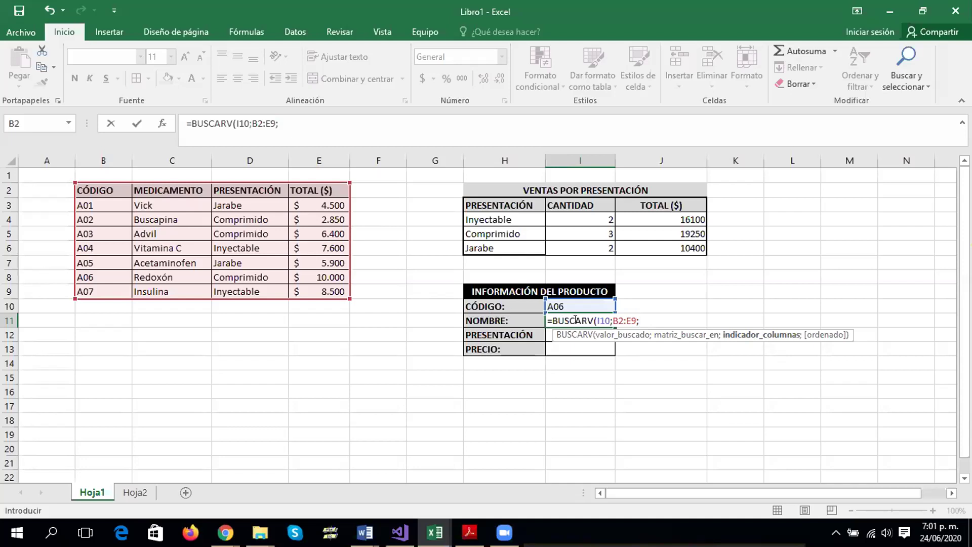
{"action": "type", "text": "2"}
{"action": "type", "text": ";"}
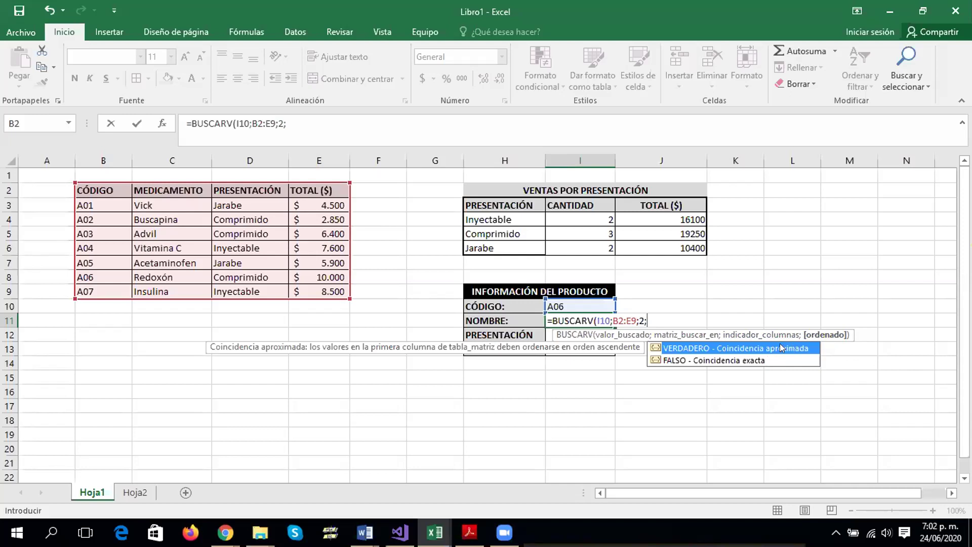
Complete =BUSCARV(I10;B2:E9;2;FALSO) with exact matching so I11 shows Redoxón
{"action": "left_click", "coordinate": [732, 360]}
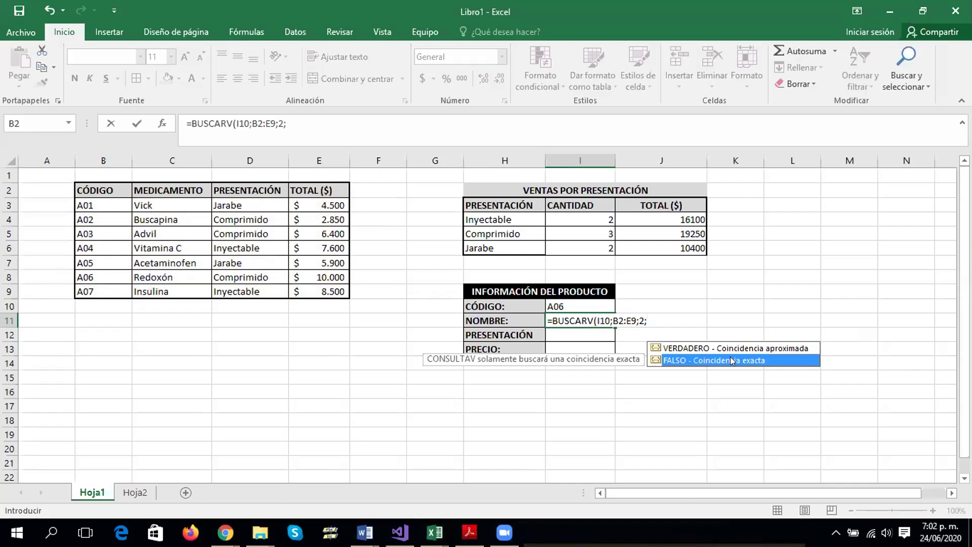
{"action": "double_click", "coordinate": [730, 359]}
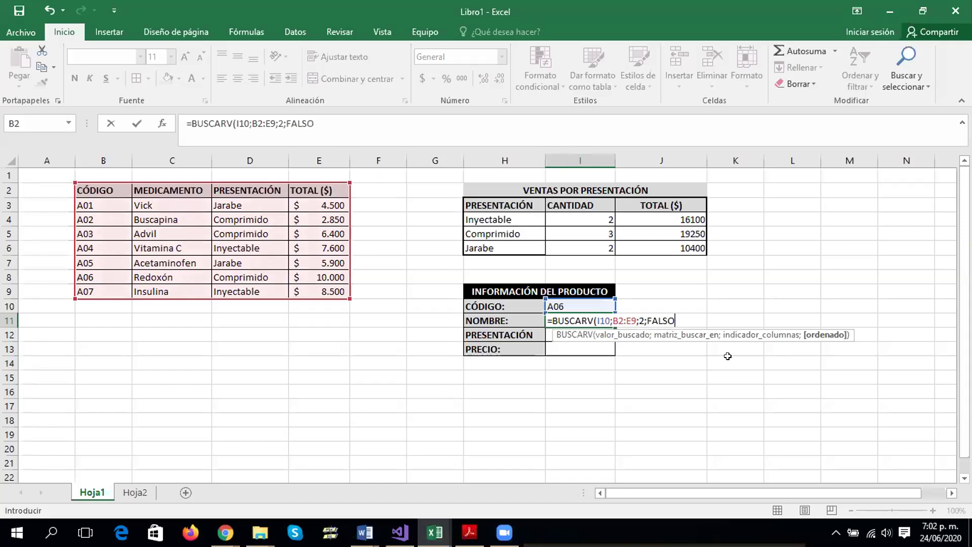
{"action": "type", "text": ")"}
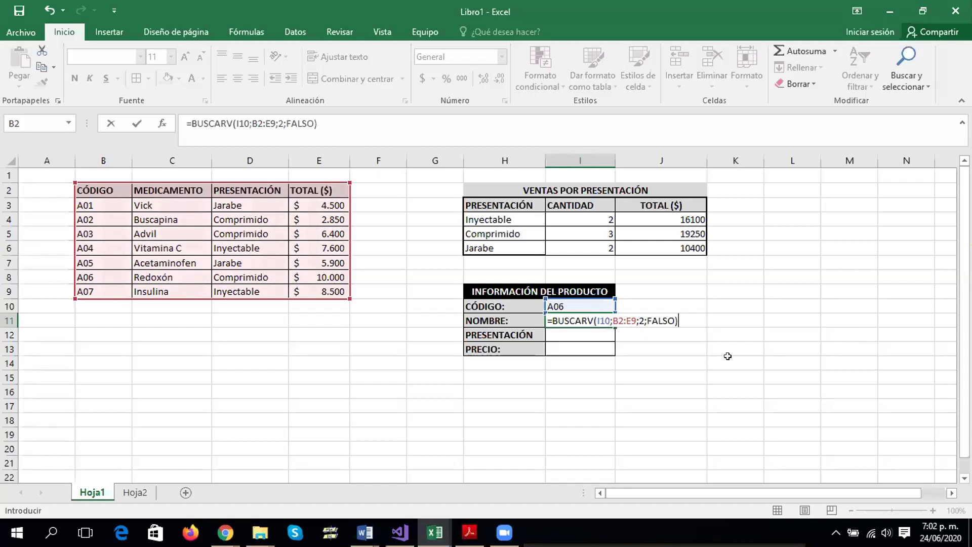
{"action": "key", "text": "Return"}
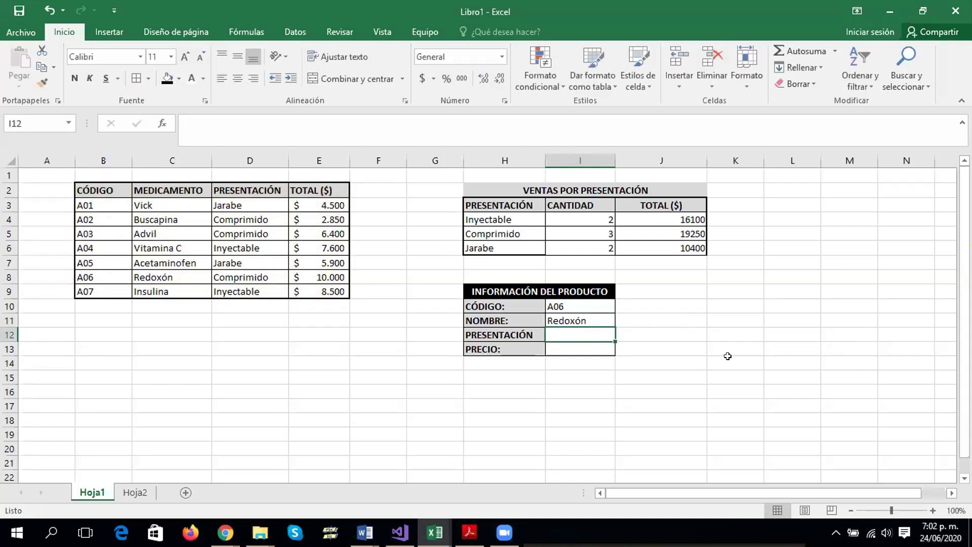
Shade the A06 Redoxón row B8:E8 light gold, then review its cells
{"action": "left_click", "coordinate": [578, 303]}
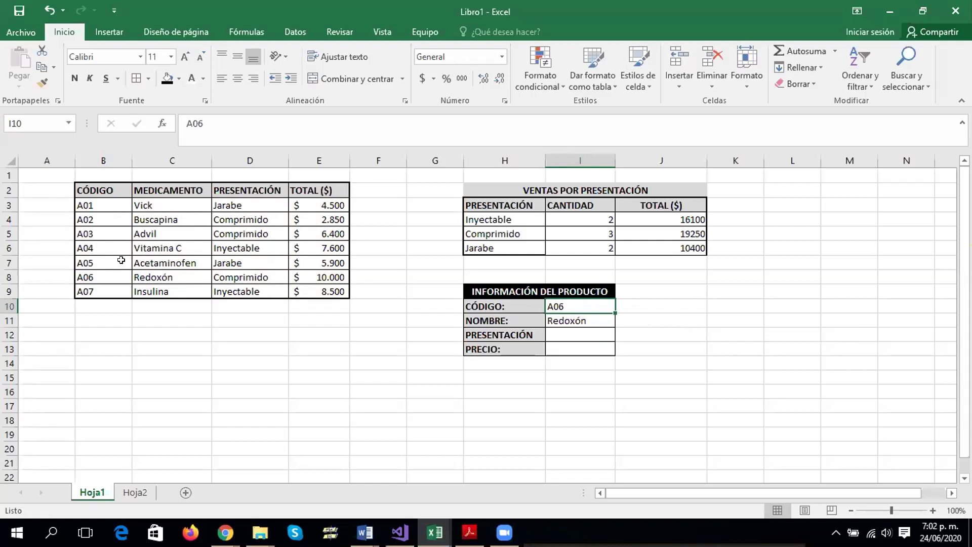
{"action": "left_click_drag", "start_coordinate": [77, 277], "coordinate": [332, 278]}
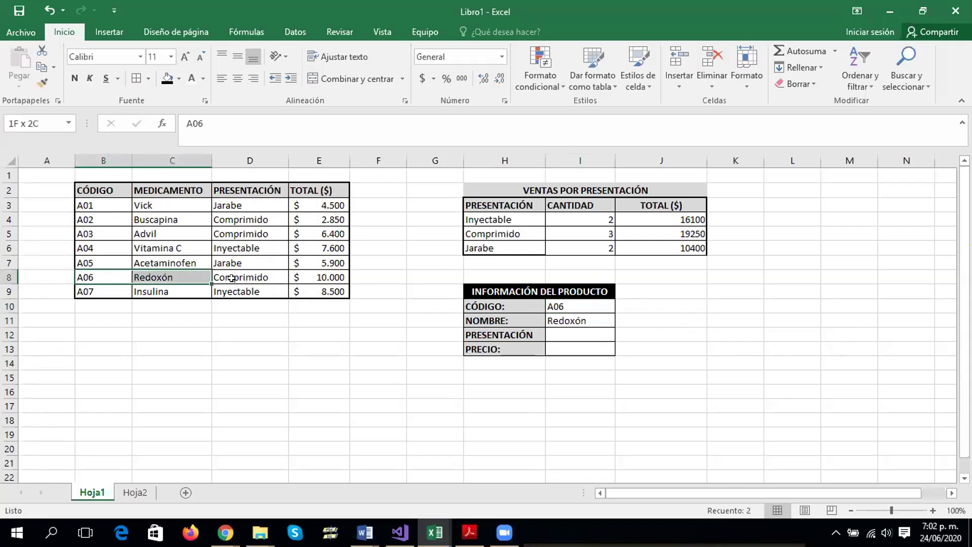
{"action": "left_click", "coordinate": [176, 80]}
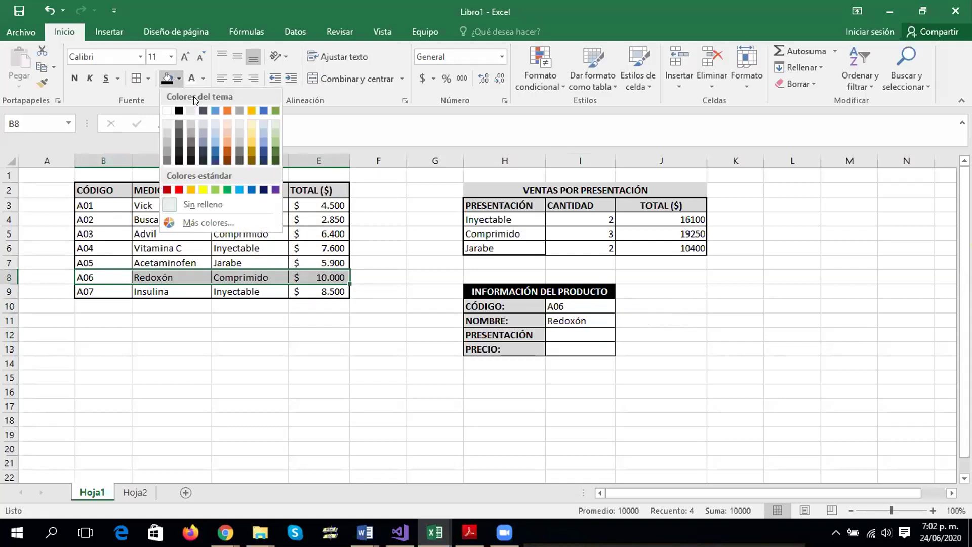
{"action": "left_click", "coordinate": [251, 133]}
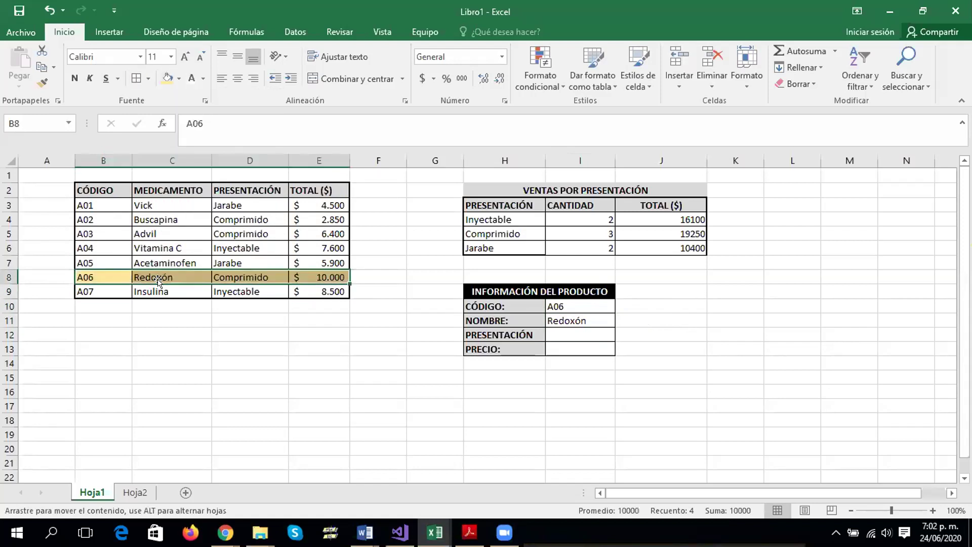
{"action": "left_click", "coordinate": [188, 268]}
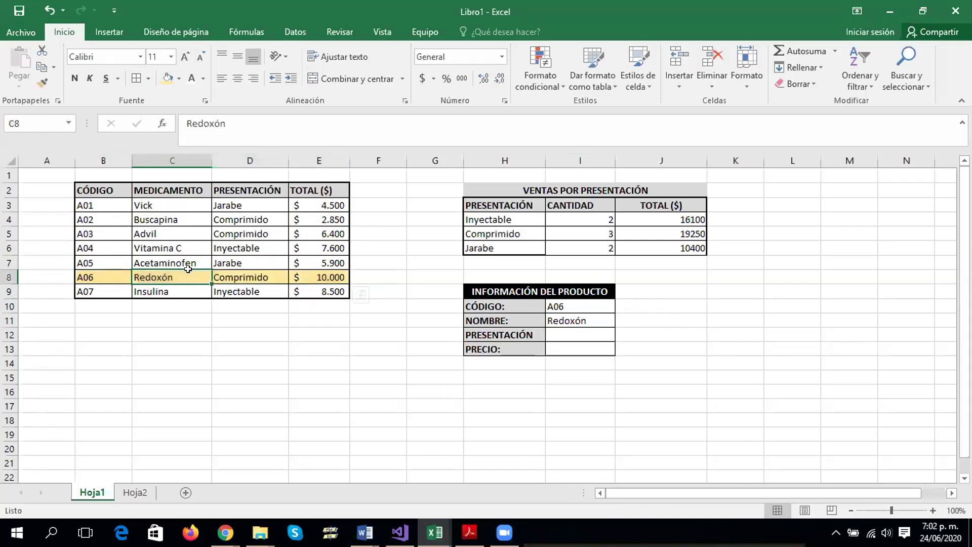
{"action": "left_click", "coordinate": [243, 277]}
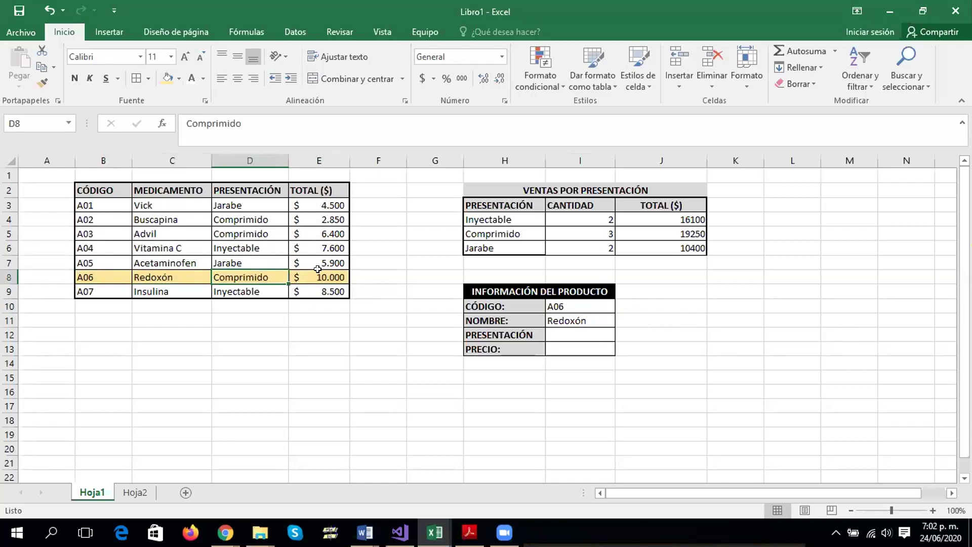
{"action": "key", "text": "Right"}
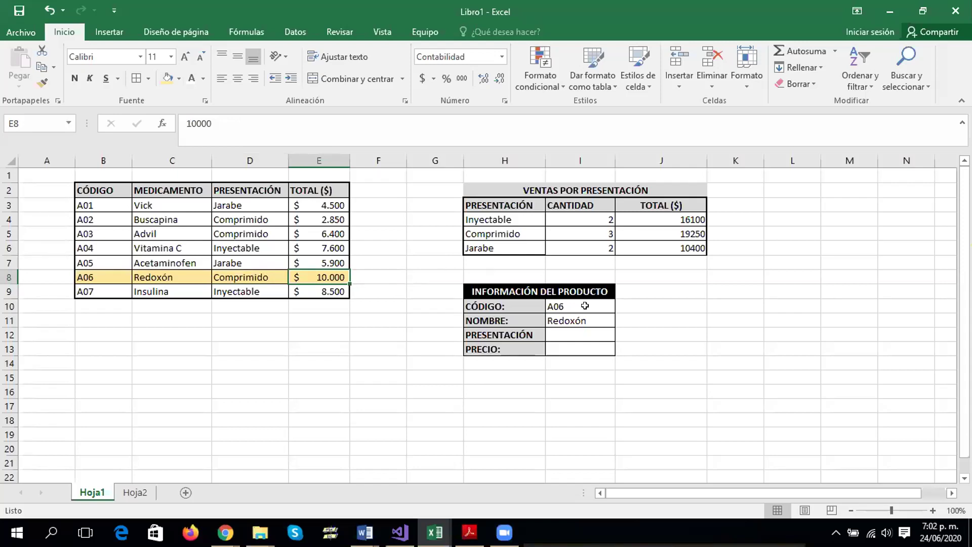
{"action": "left_click", "coordinate": [583, 321]}
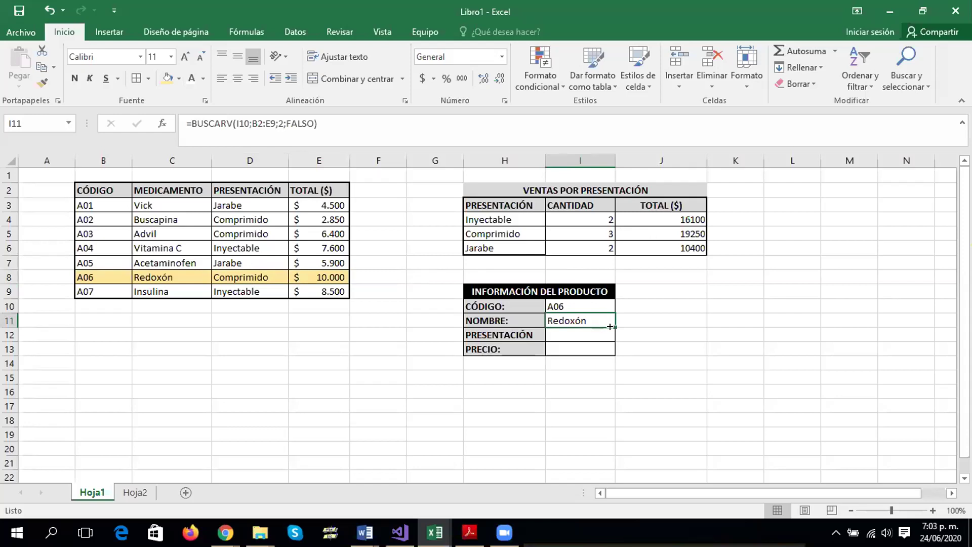
Fill the NOMBRE lookup down to I13 and inspect I12's shifted =BUSCARV(I11;B3:E10;2;FALSO)
{"action": "left_click_drag", "start_coordinate": [610, 326], "coordinate": [610, 349]}
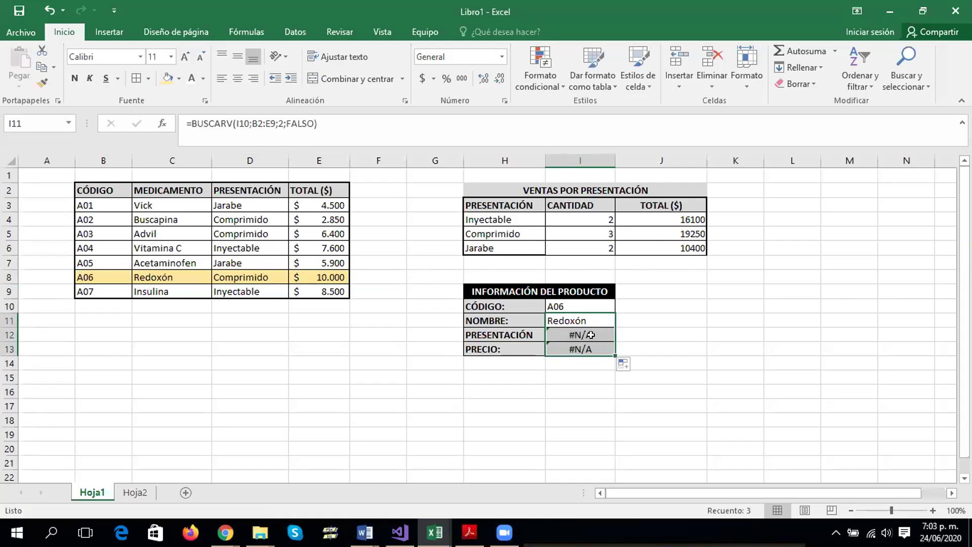
{"action": "double_click", "coordinate": [591, 335]}
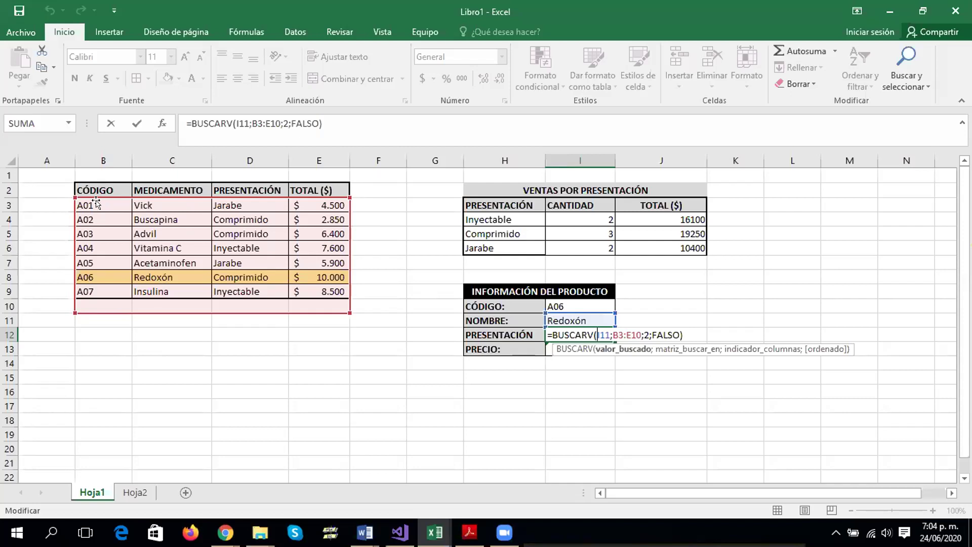
Try shifting I12's lookup range, then cancel the edit, leaving #N/A
{"action": "mouse_move", "coordinate": [74, 197]}
{"action": "left_mouse_down"}
{"action": "mouse_move", "coordinate": [146, 193]}
{"action": "mouse_move", "coordinate": [76, 192]}
{"action": "left_mouse_up"}
{"action": "left_click", "coordinate": [589, 329]}
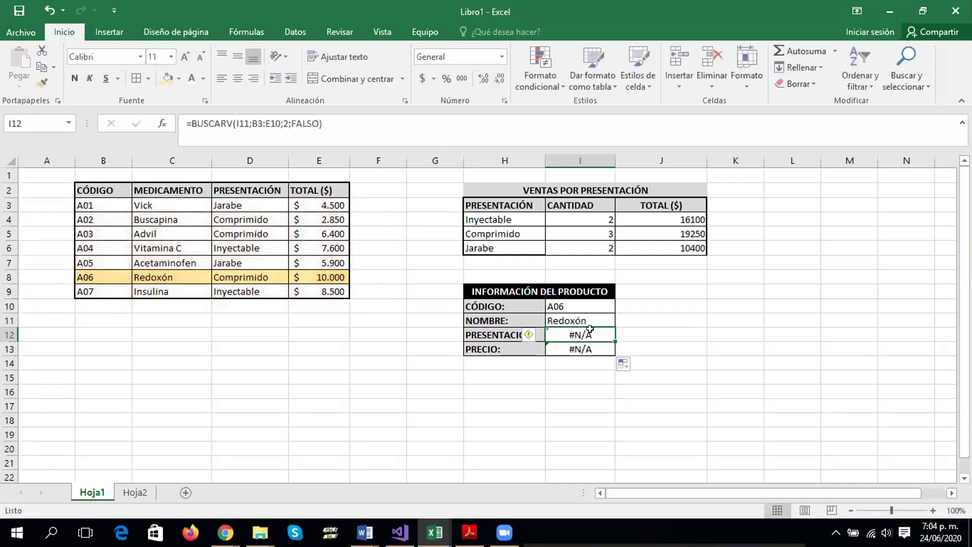
{"action": "double_click", "coordinate": [593, 330]}
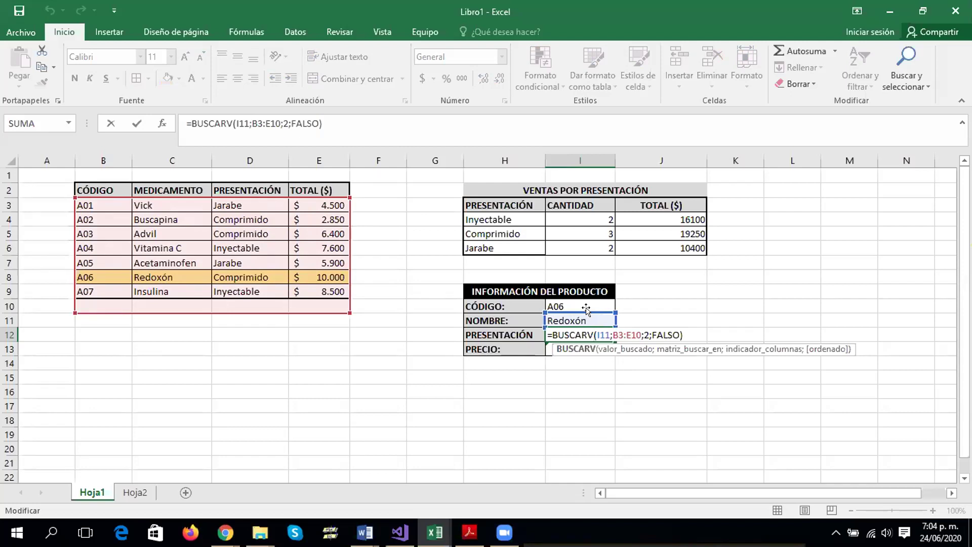
{"action": "key", "text": "Escape"}
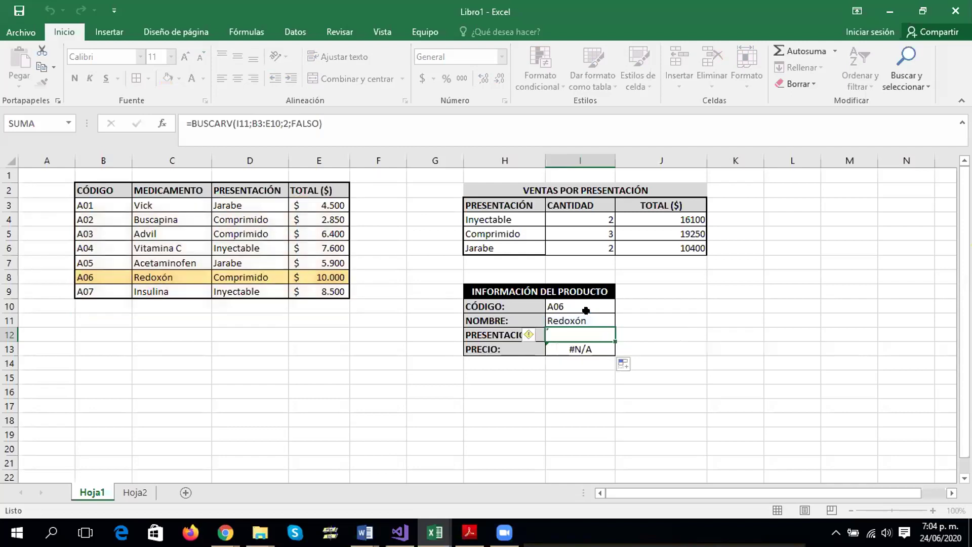
{"action": "left_click", "coordinate": [584, 316]}
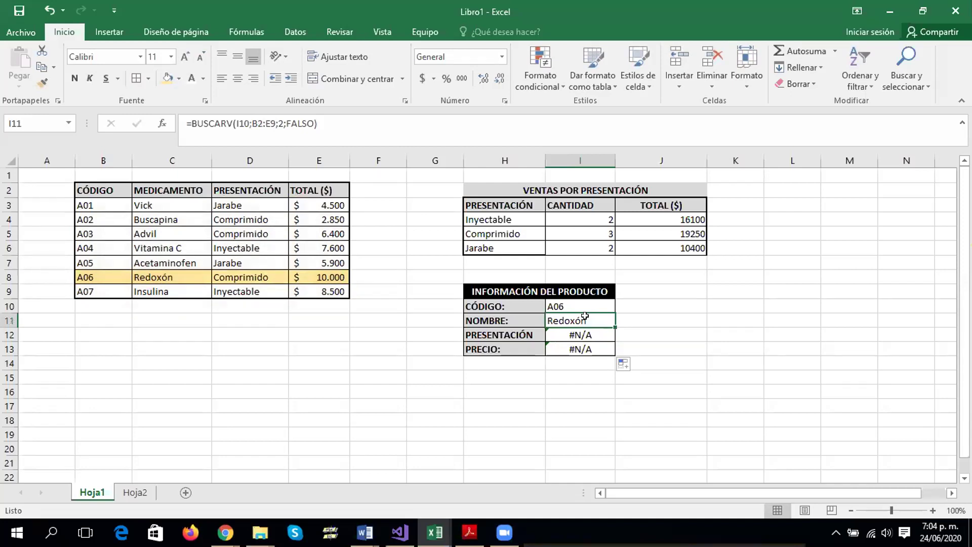
Change the NOMBRE lookup to =BUSCARV($I$10;$B$2:$E$9;2;FALSO) with F4
{"action": "double_click", "coordinate": [585, 318]}
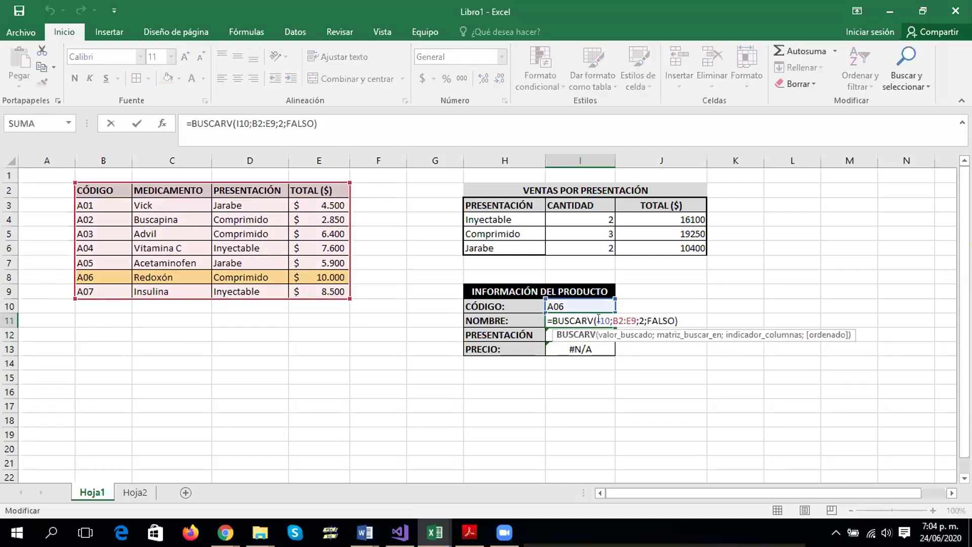
{"action": "left_click", "coordinate": [601, 319]}
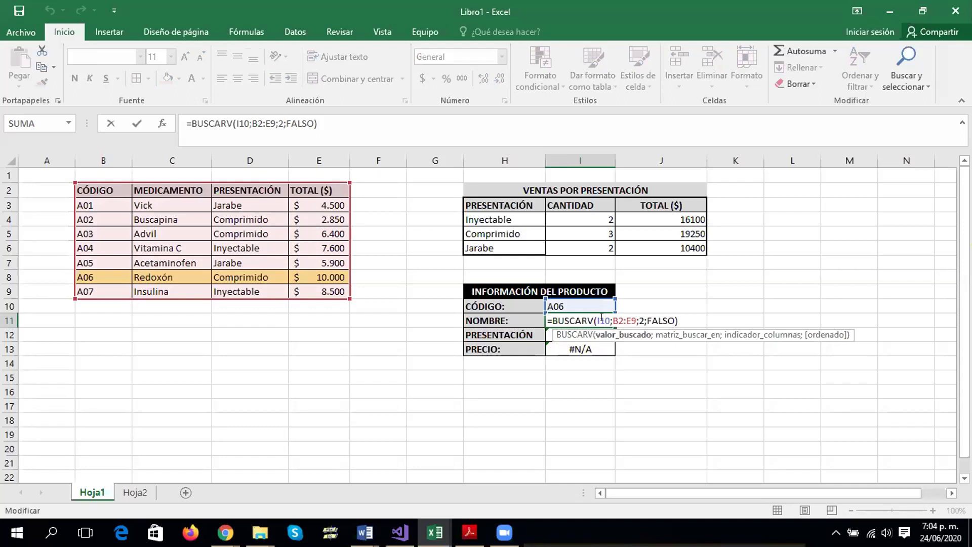
{"action": "key", "text": "F4"}
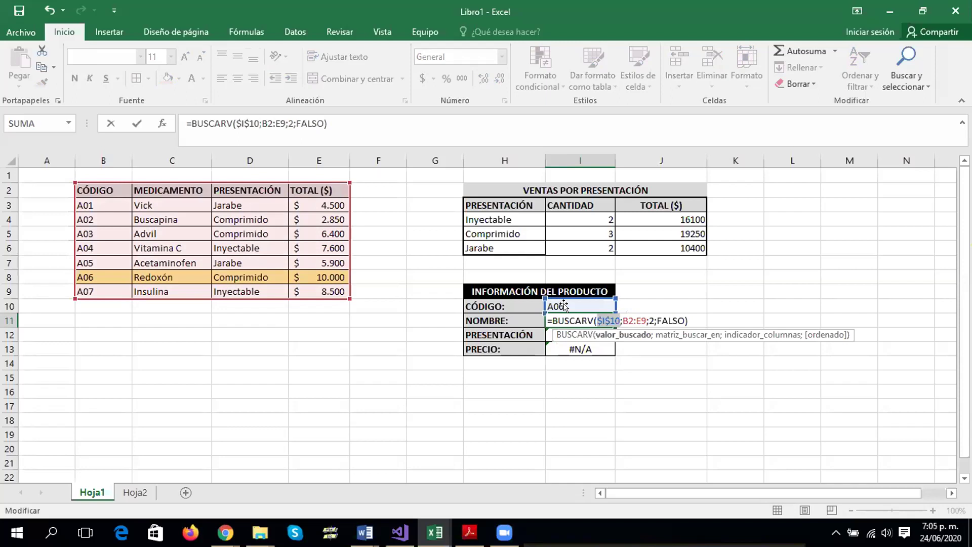
{"action": "left_click", "coordinate": [626, 317]}
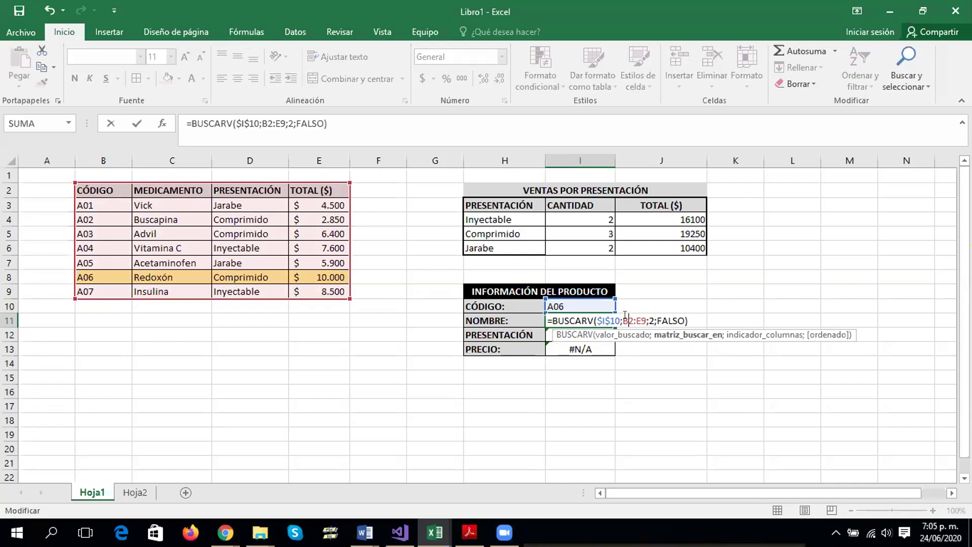
{"action": "key", "text": "F4"}
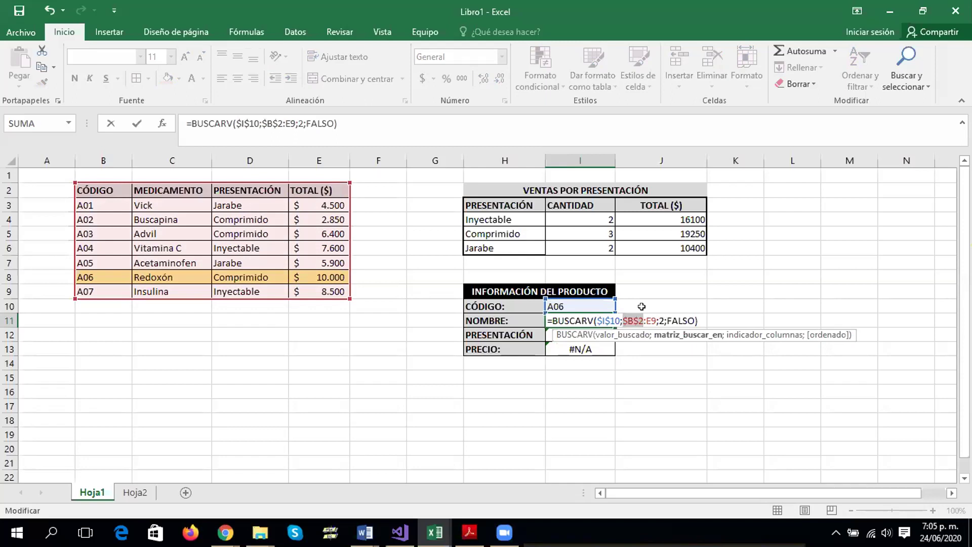
{"action": "left_click", "coordinate": [647, 316]}
{"action": "key", "text": "F4"}
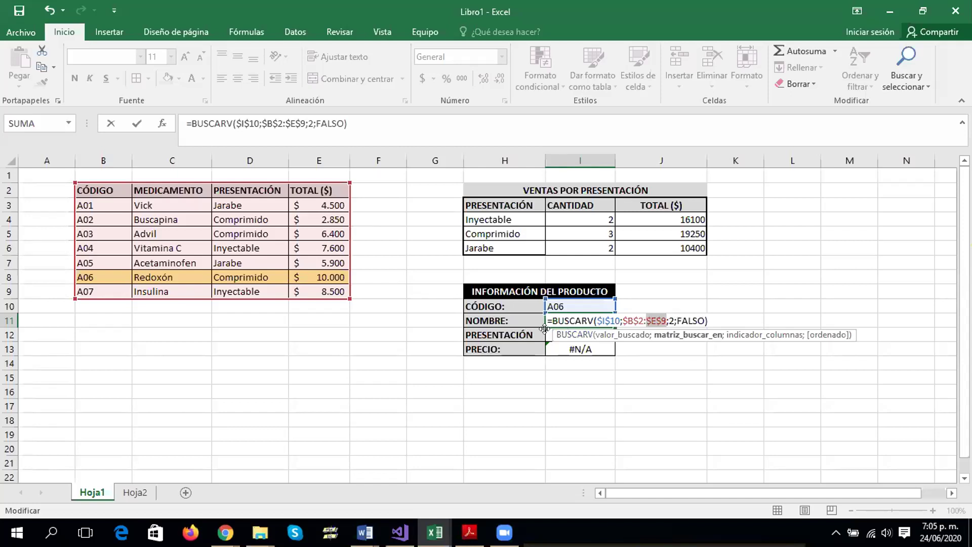
{"action": "left_click", "coordinate": [671, 318]}
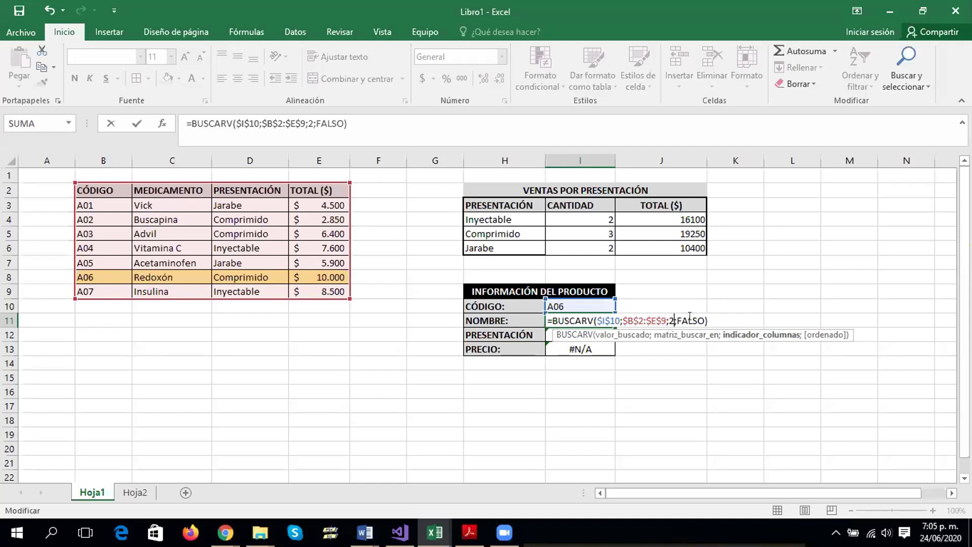
{"action": "key", "text": "Return"}
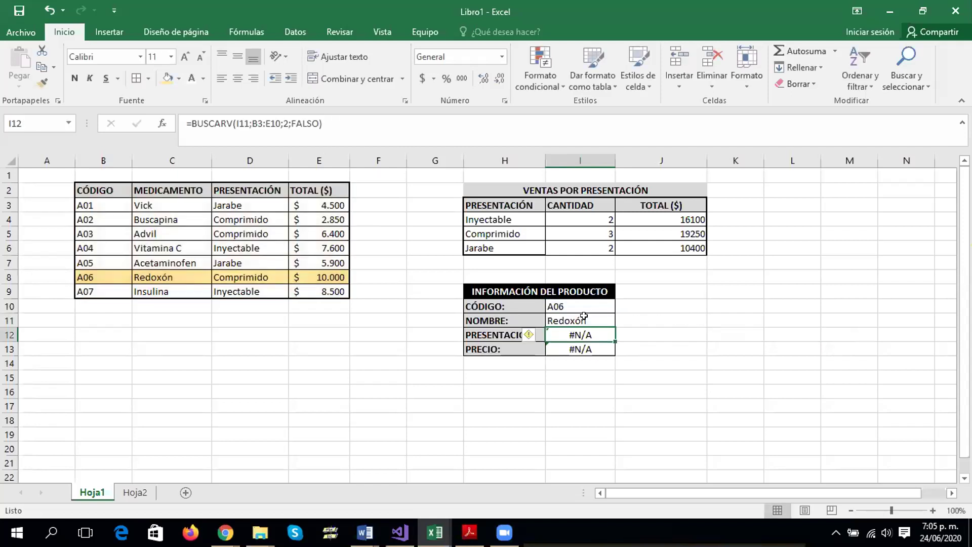
{"action": "left_click", "coordinate": [601, 321]}
Refill the absolute lookup down to I13 and set I12's column index to 3, showing Comprimido
{"action": "left_click_drag", "start_coordinate": [614, 327], "coordinate": [611, 347]}
{"action": "left_click_drag", "start_coordinate": [611, 348], "coordinate": [610, 349]}
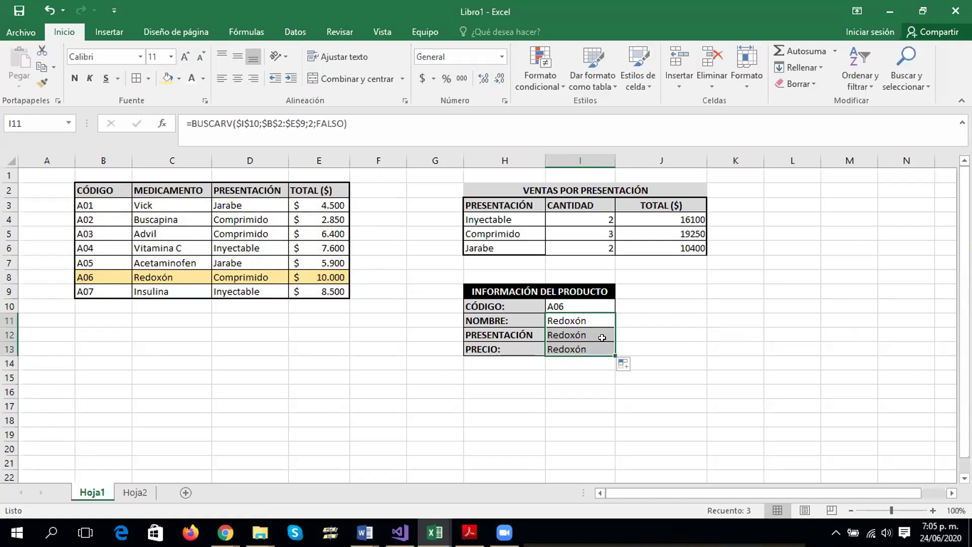
{"action": "double_click", "coordinate": [587, 335]}
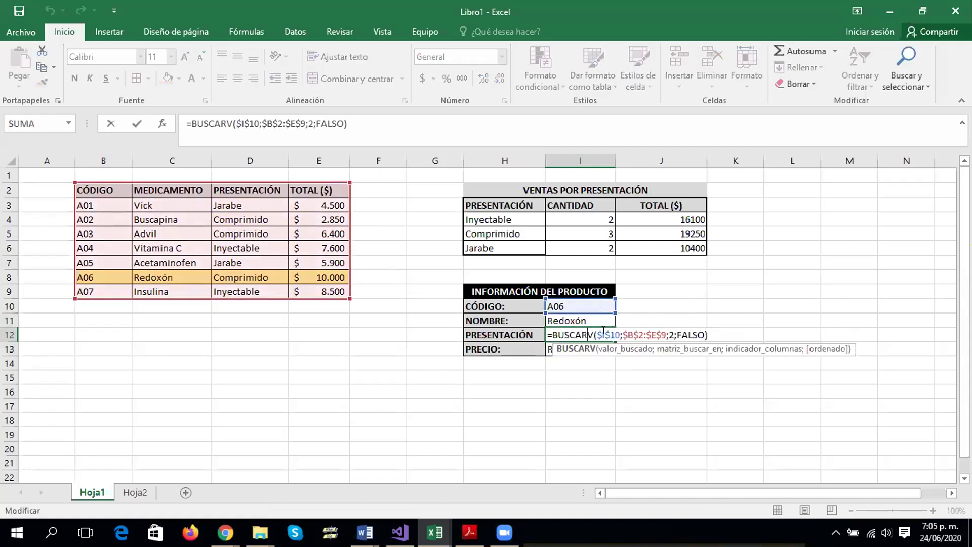
{"action": "left_click", "coordinate": [608, 335]}
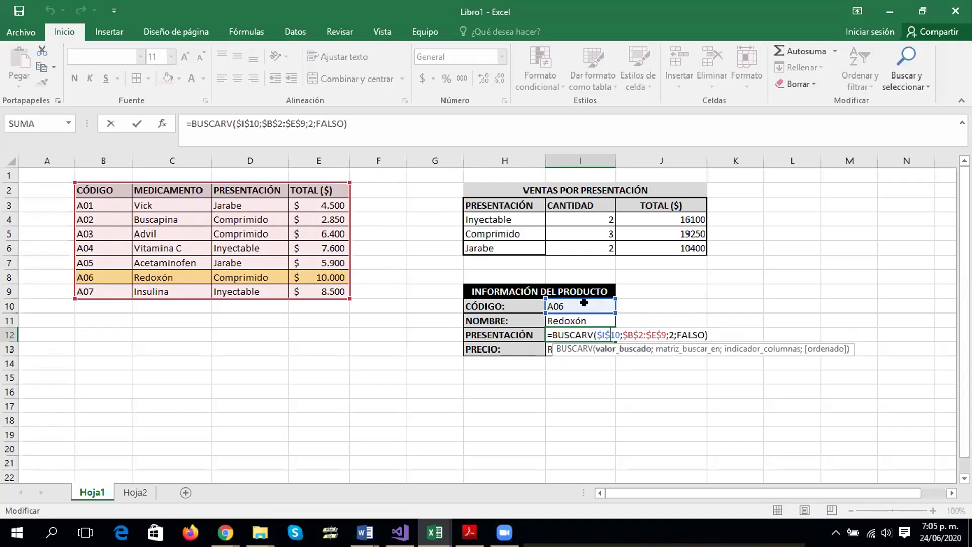
{"action": "left_click", "coordinate": [643, 334]}
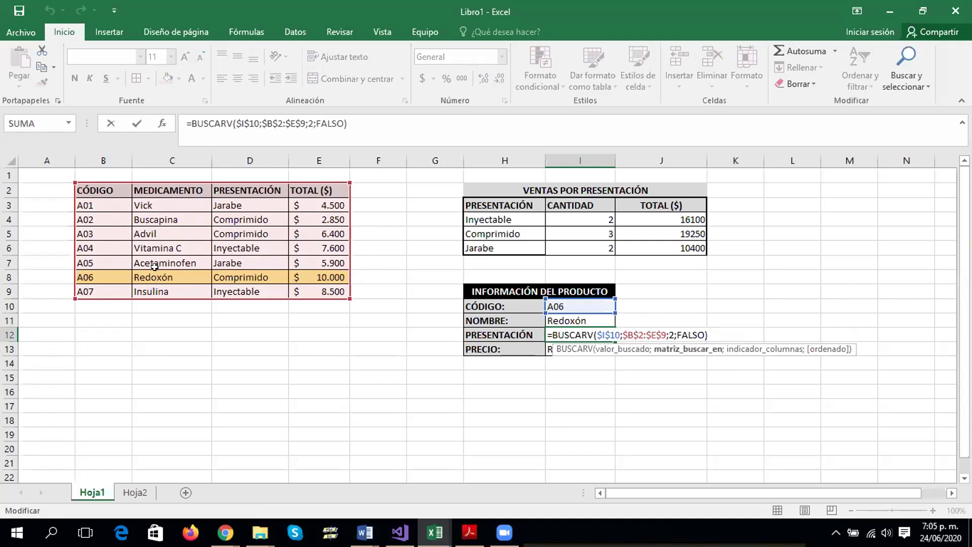
{"action": "left_click", "coordinate": [669, 335]}
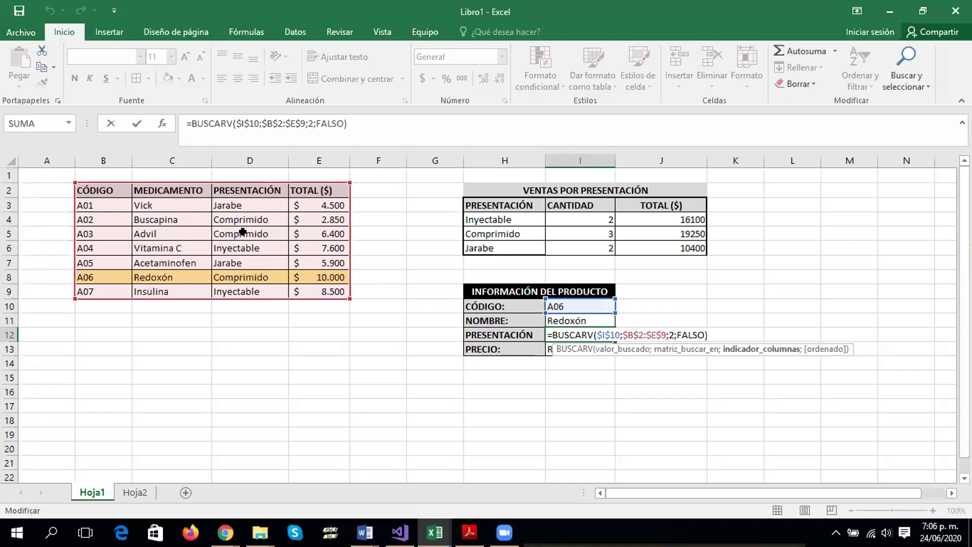
{"action": "key", "text": "BackSpace"}
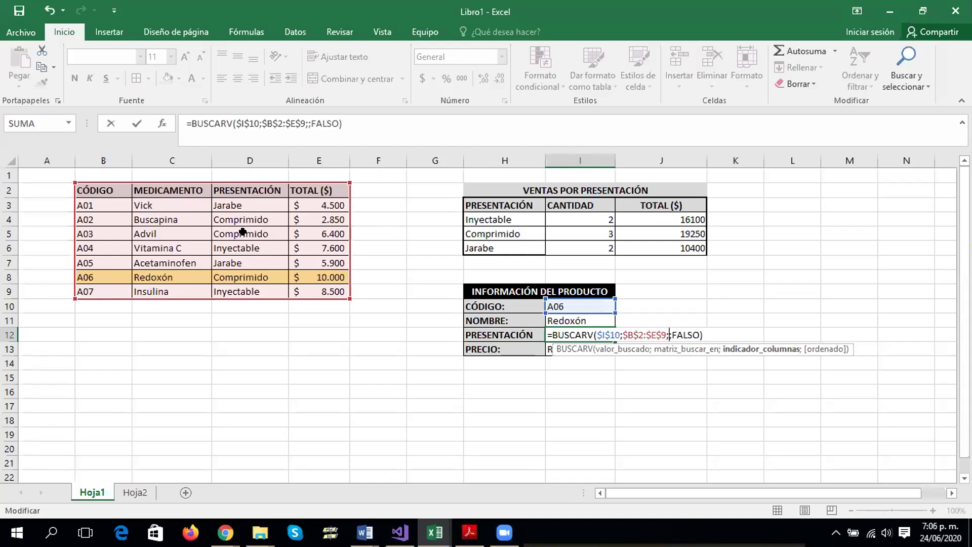
{"action": "type", "text": "3"}
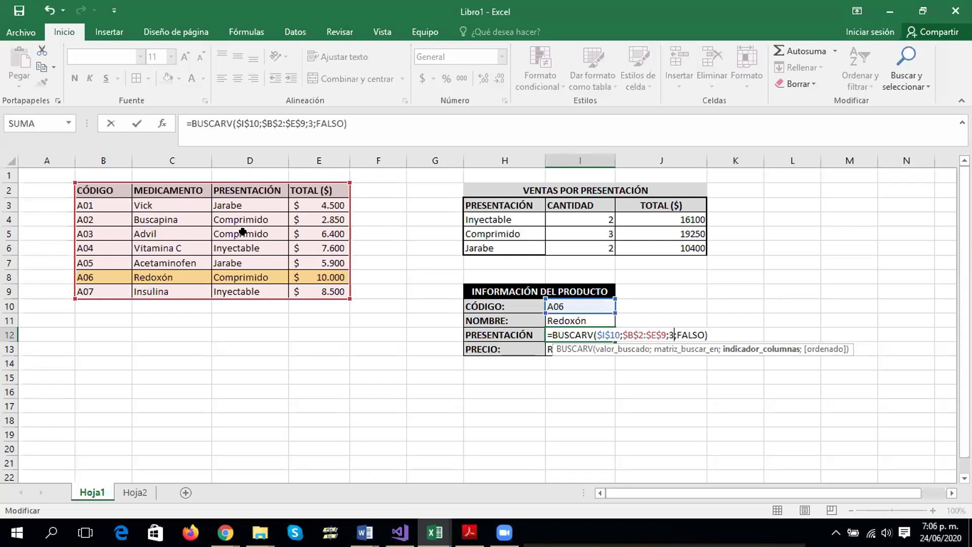
{"action": "key", "text": "Return"}
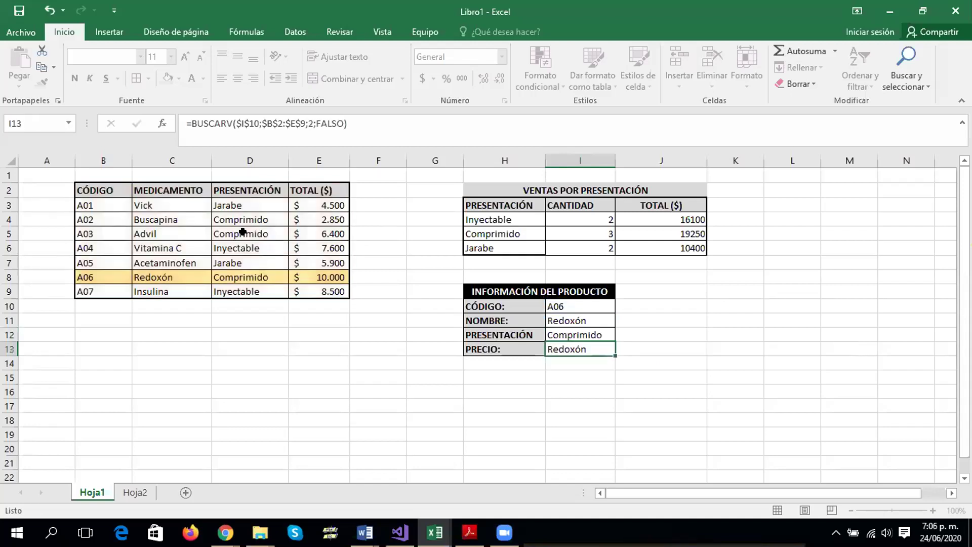
Change I13's column index from 2 to 4 so PRECIO shows 10000
{"action": "double_click", "coordinate": [576, 347]}
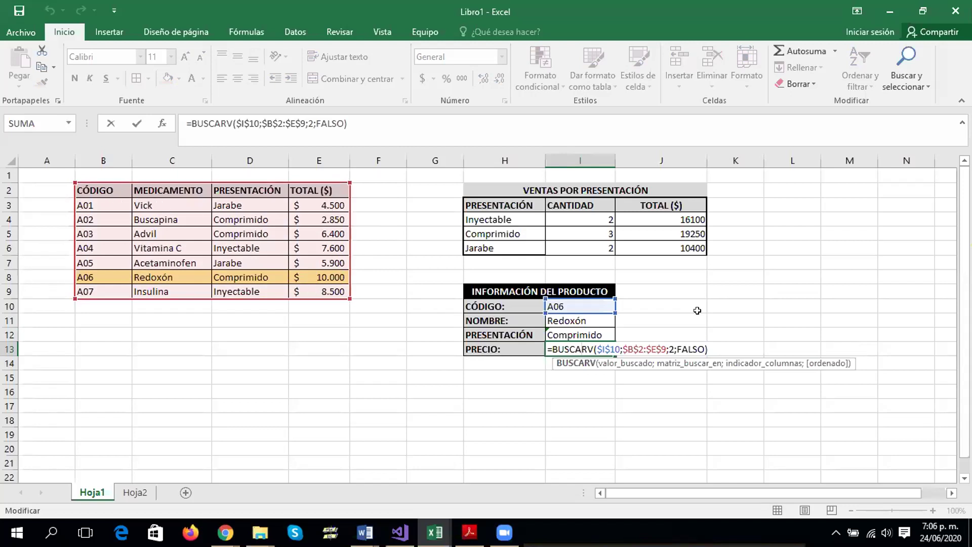
{"action": "left_click", "coordinate": [671, 344]}
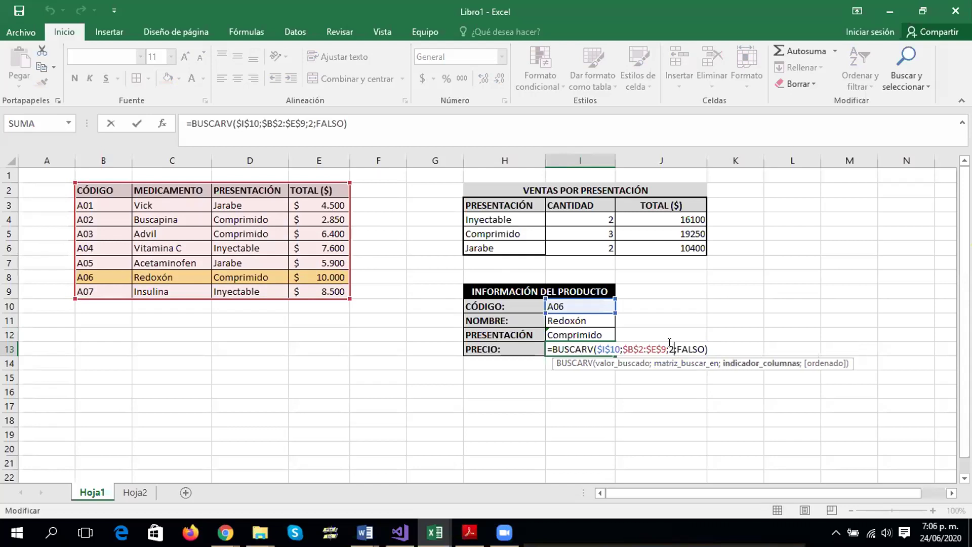
{"action": "key", "text": "BackSpace"}
{"action": "type", "text": "4"}
{"action": "key", "text": "Return"}
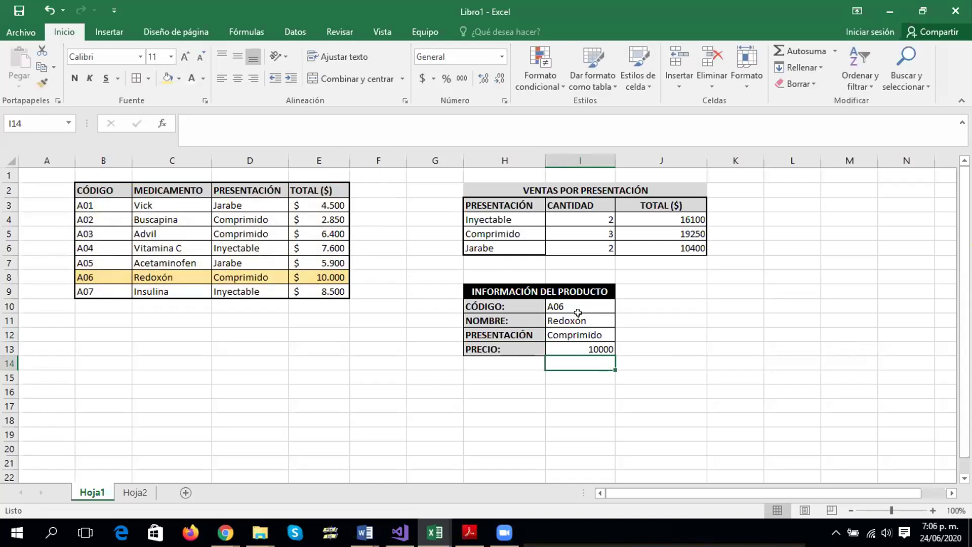
{"action": "left_click", "coordinate": [589, 347]}
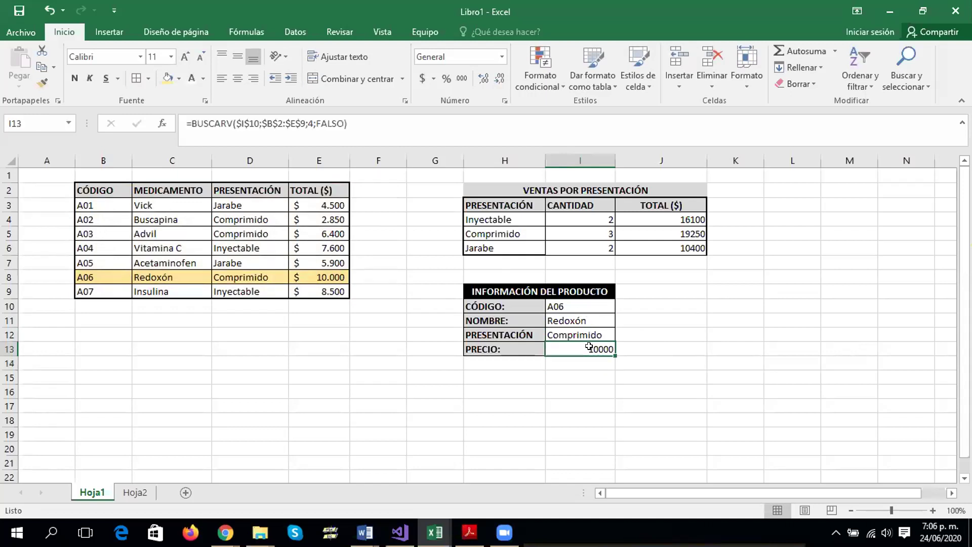
{"action": "double_click", "coordinate": [584, 304]}
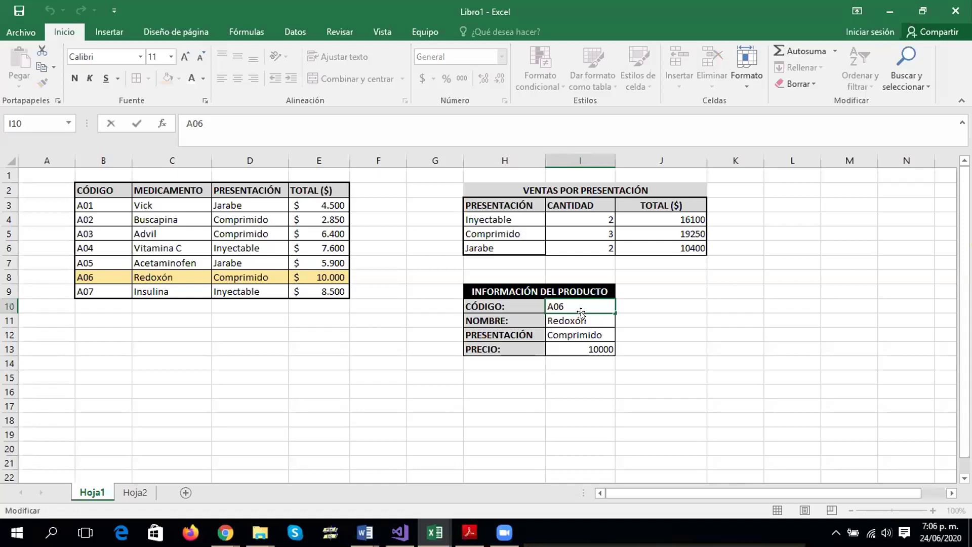
{"action": "key", "text": "Return"}
{"action": "left_click", "coordinate": [579, 305]}
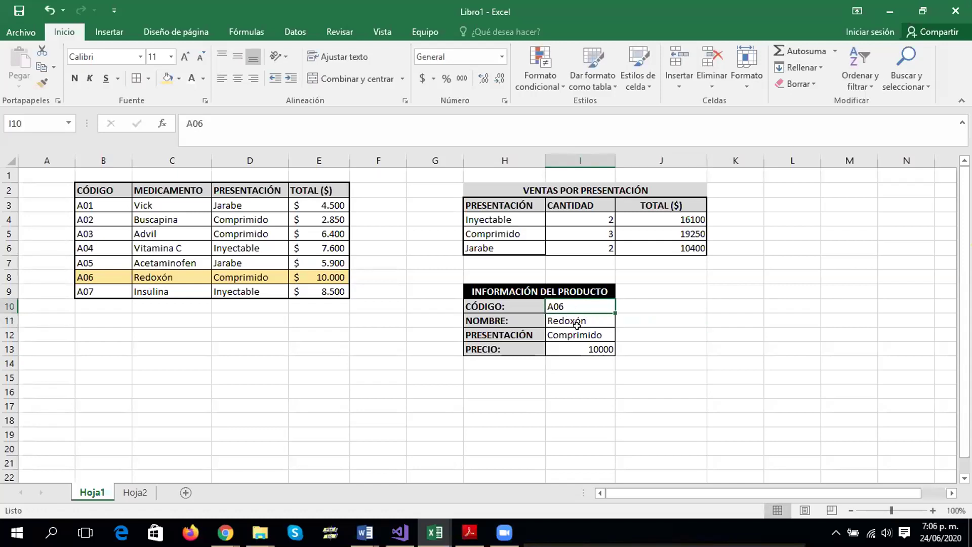
{"action": "left_click_drag", "start_coordinate": [577, 321], "coordinate": [585, 345]}
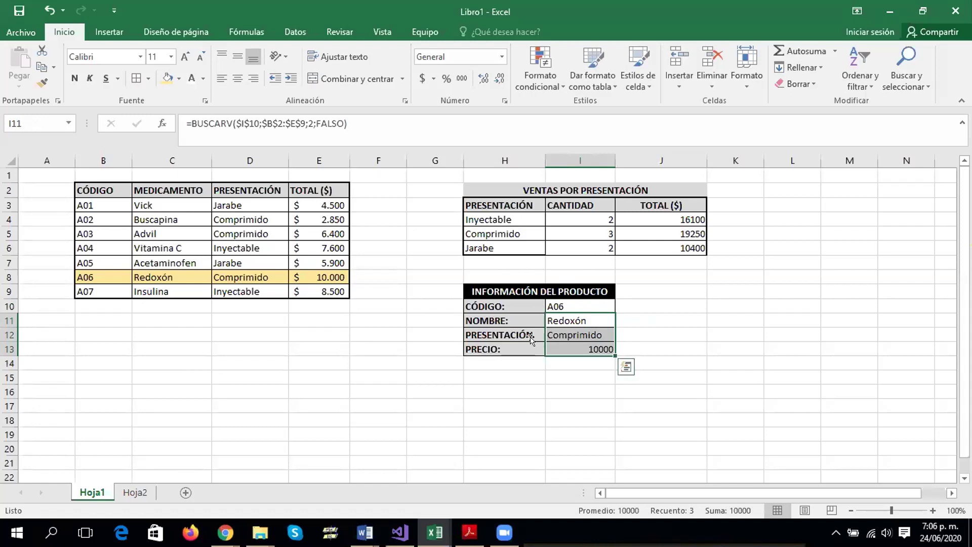
{"action": "left_click", "coordinate": [584, 329]}
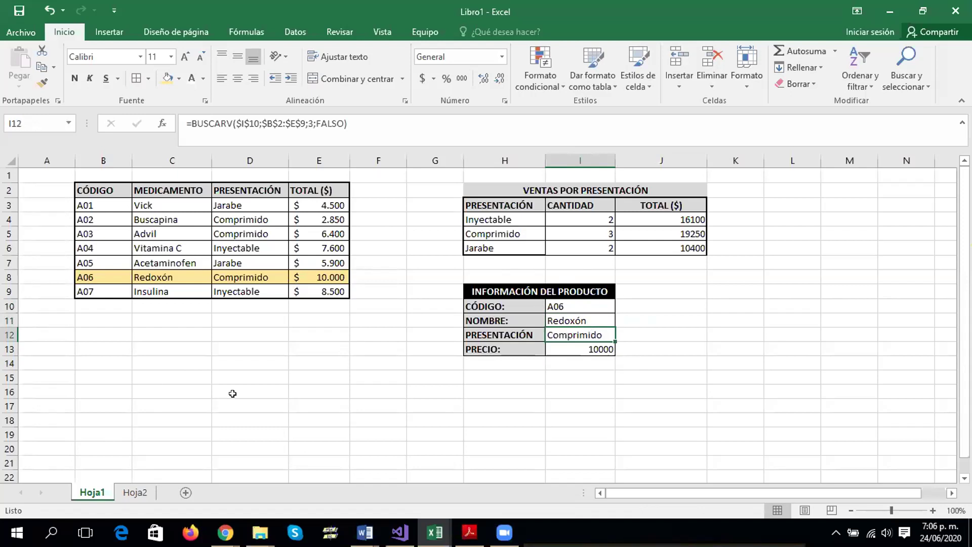
{"action": "left_click", "coordinate": [153, 223]}
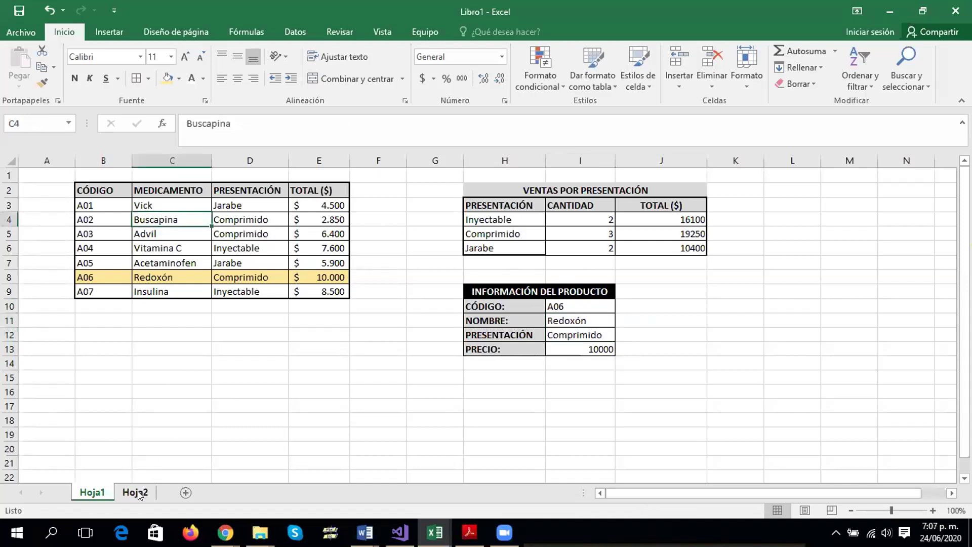
{"action": "left_click", "coordinate": [89, 187]}
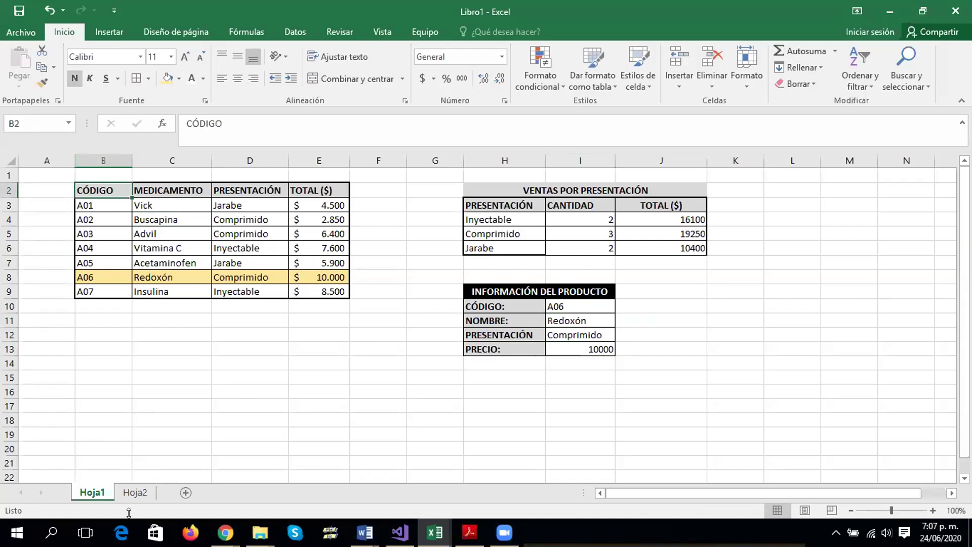
{"action": "left_click", "coordinate": [135, 492]}
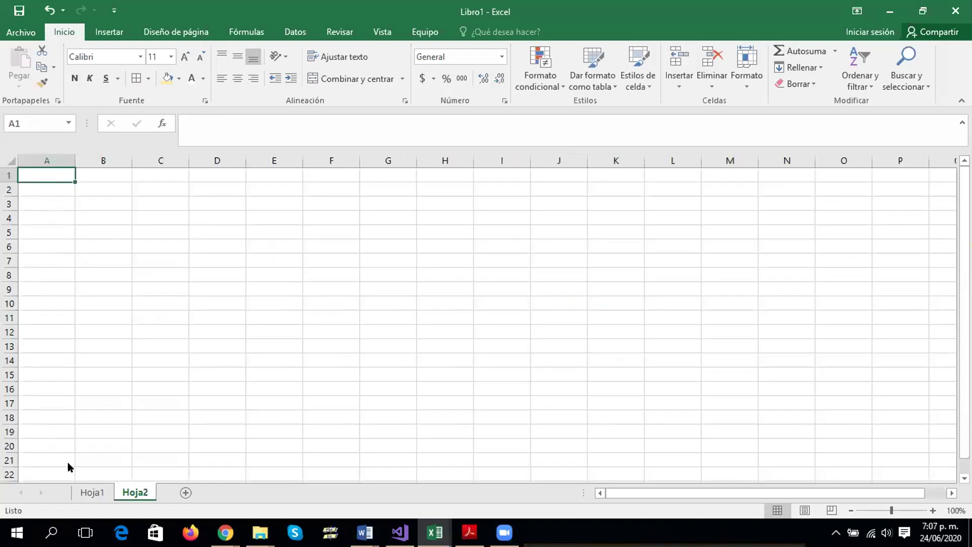
{"action": "left_click", "coordinate": [92, 493]}
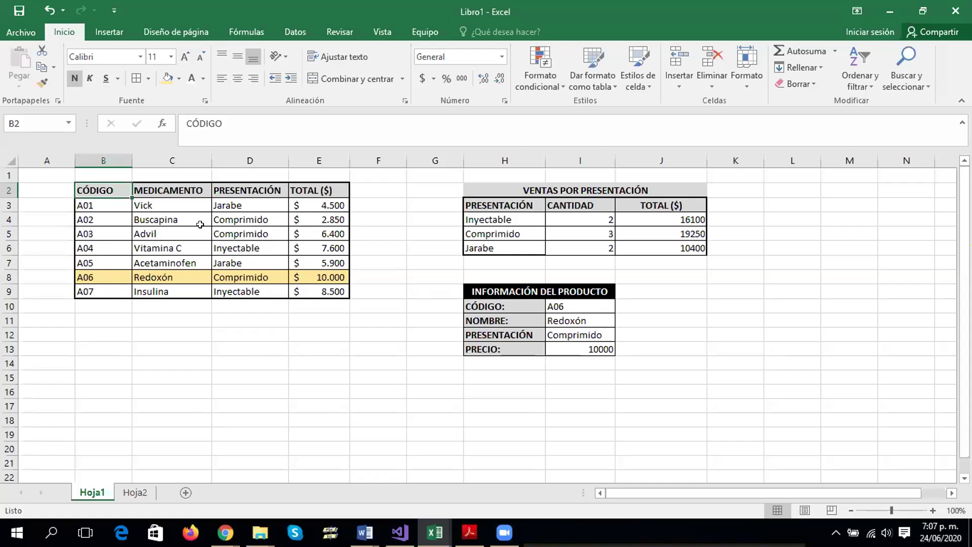
{"action": "left_click", "coordinate": [112, 198]}
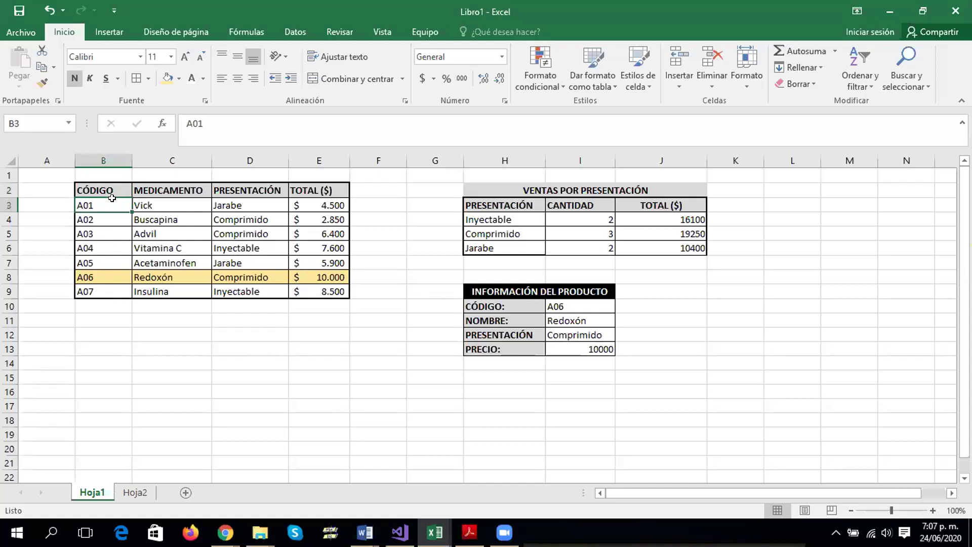
{"action": "left_click", "coordinate": [135, 490]}
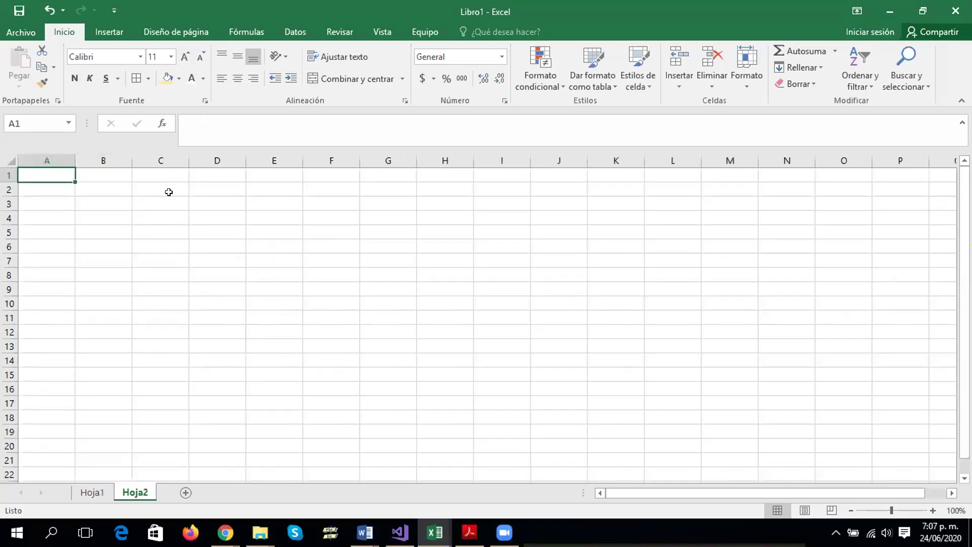
{"action": "left_click", "coordinate": [136, 199]}
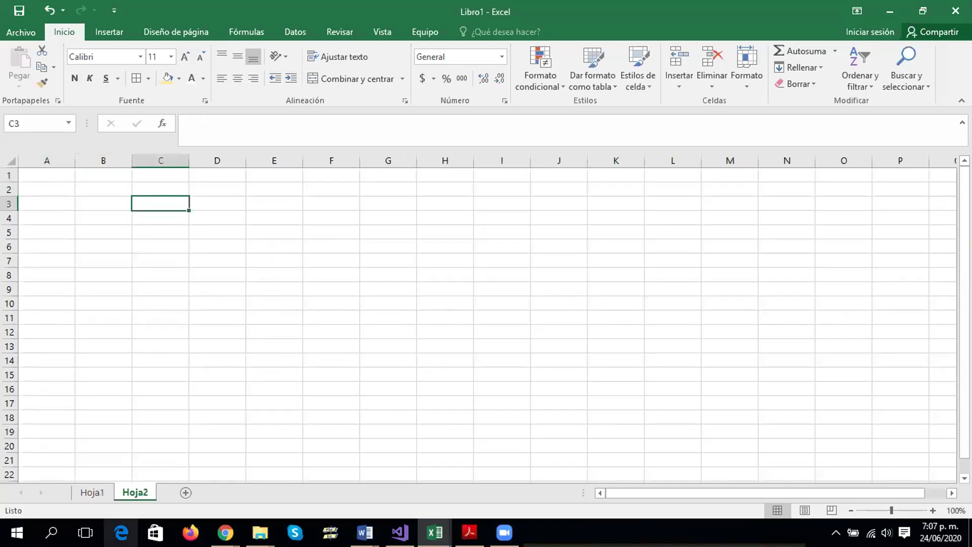
{"action": "left_click", "coordinate": [94, 492]}
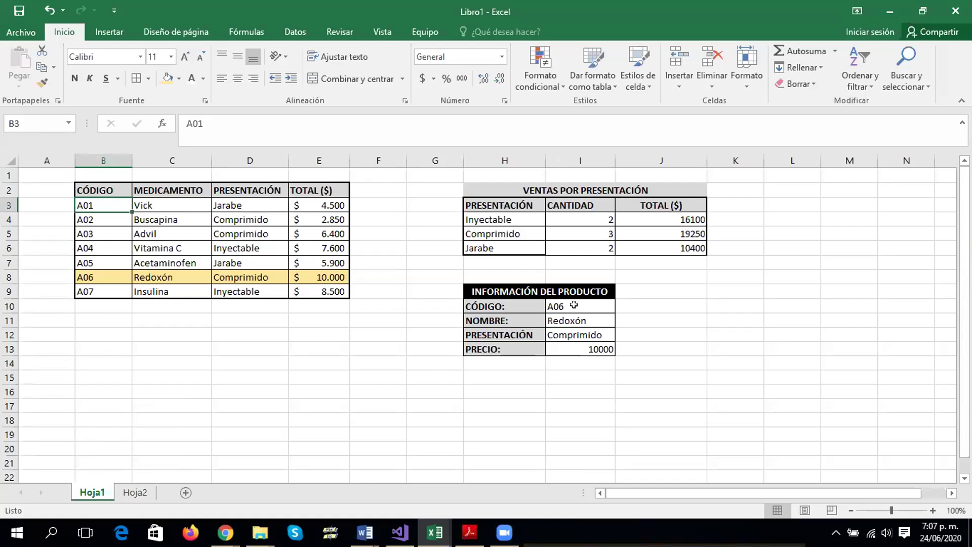
Center the product information values in I10:I13
{"action": "left_click_drag", "start_coordinate": [574, 303], "coordinate": [579, 350]}
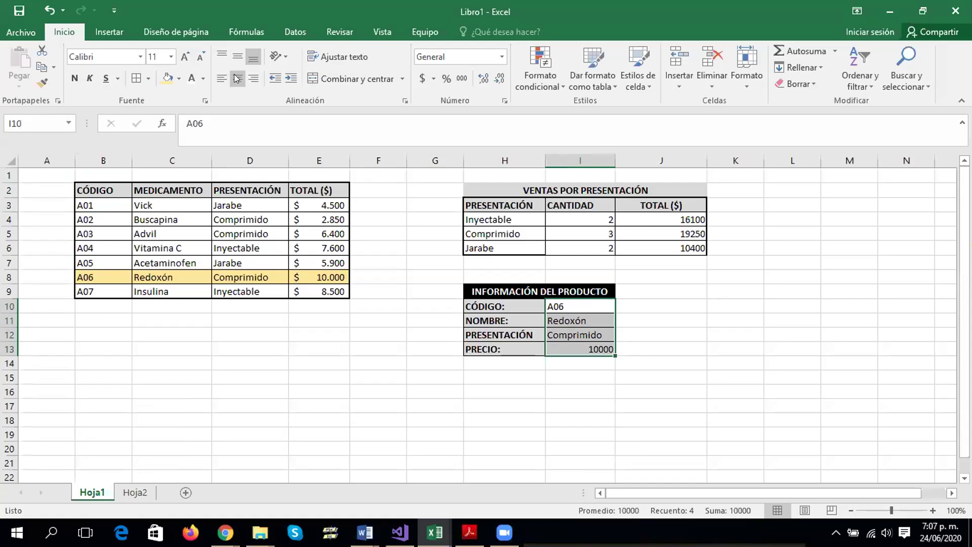
{"action": "left_click", "coordinate": [254, 79]}
{"action": "left_click", "coordinate": [238, 78]}
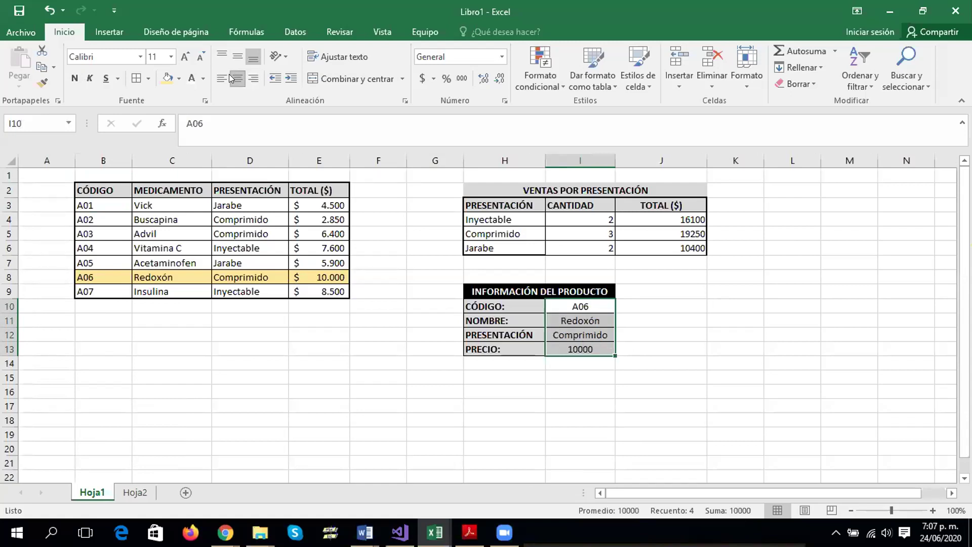
{"action": "left_click", "coordinate": [670, 350]}
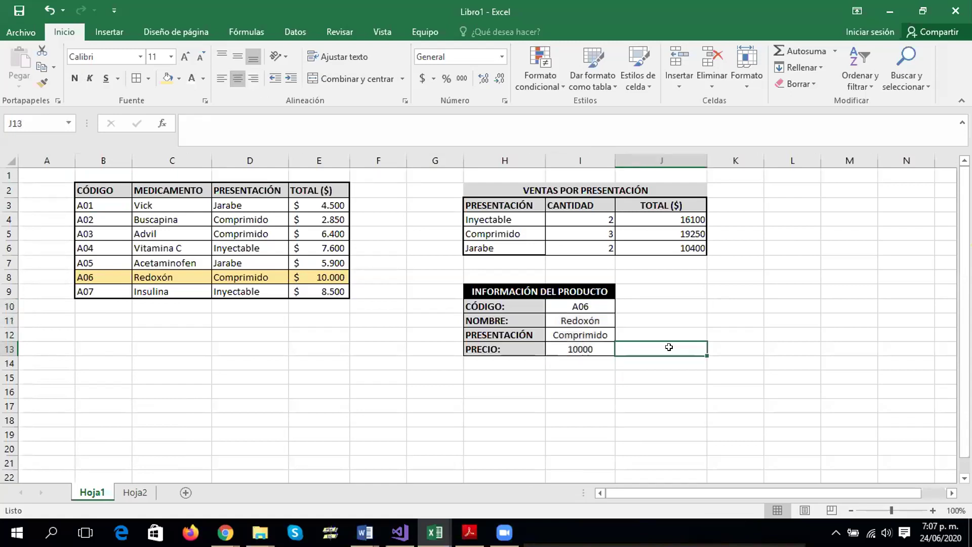
Format the price in I13 as Contabilidad, showing $ 10.000
{"action": "left_click", "coordinate": [585, 347]}
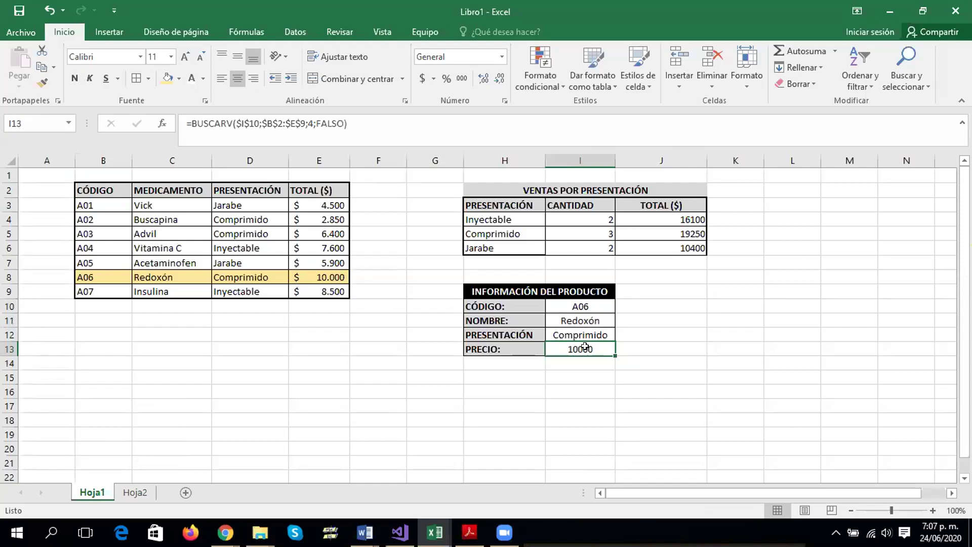
{"action": "left_click", "coordinate": [506, 101]}
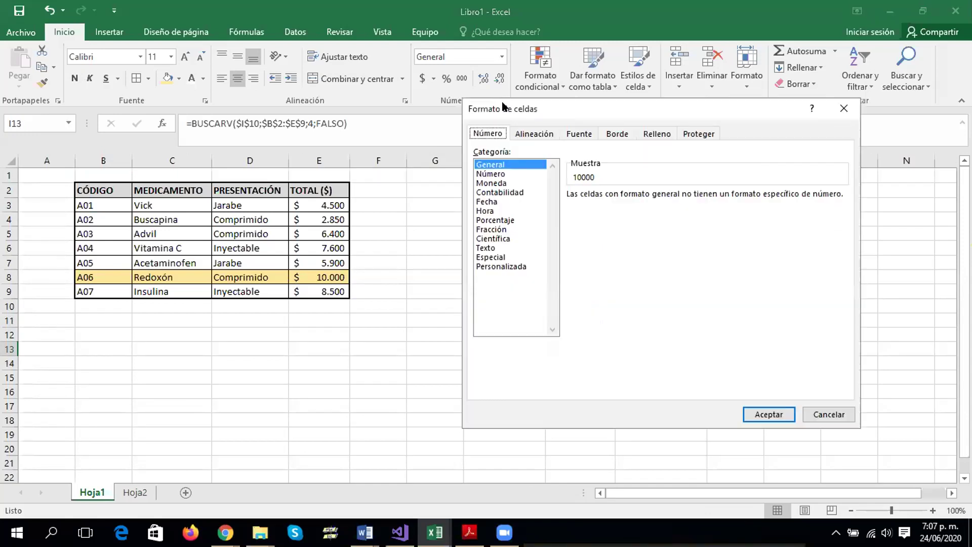
{"action": "left_click", "coordinate": [513, 192]}
{"action": "left_click", "coordinate": [767, 415]}
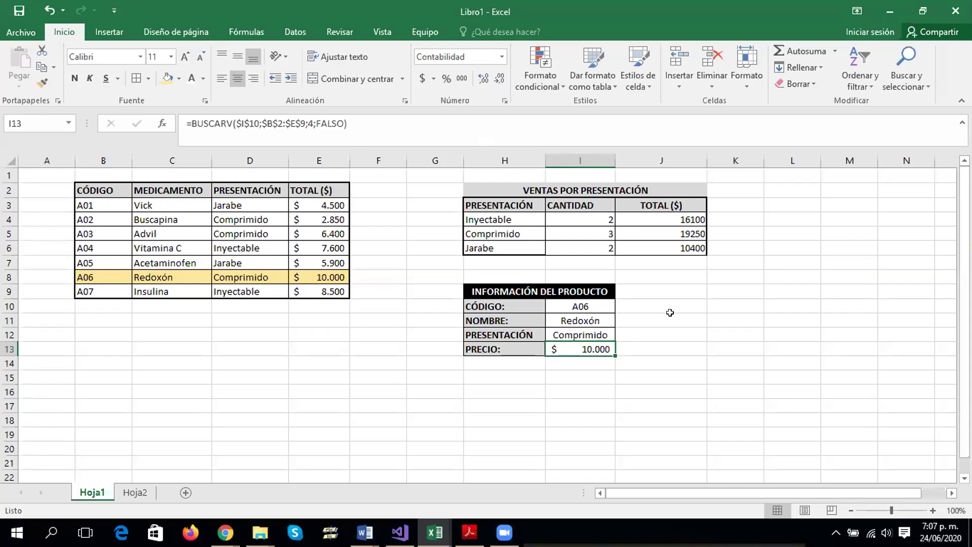
{"action": "left_click", "coordinate": [671, 319]}
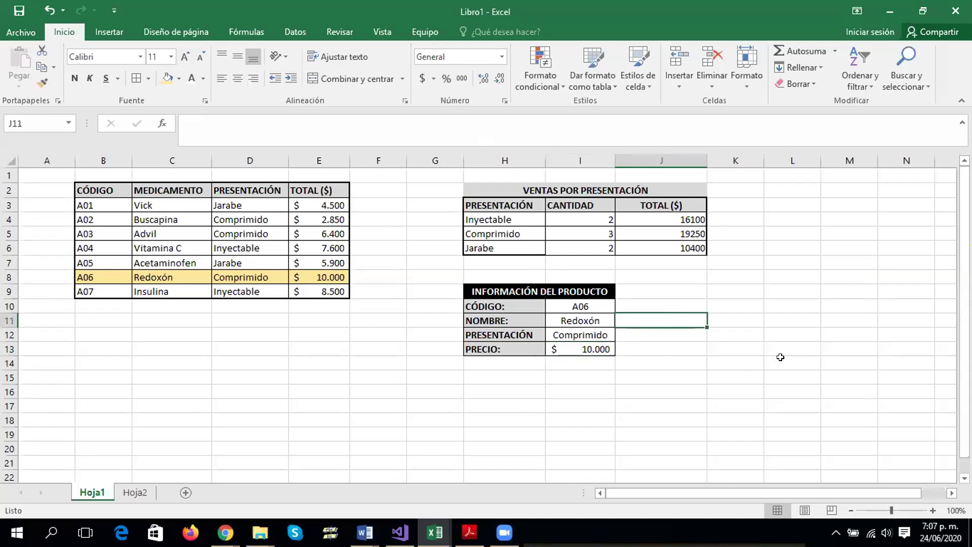
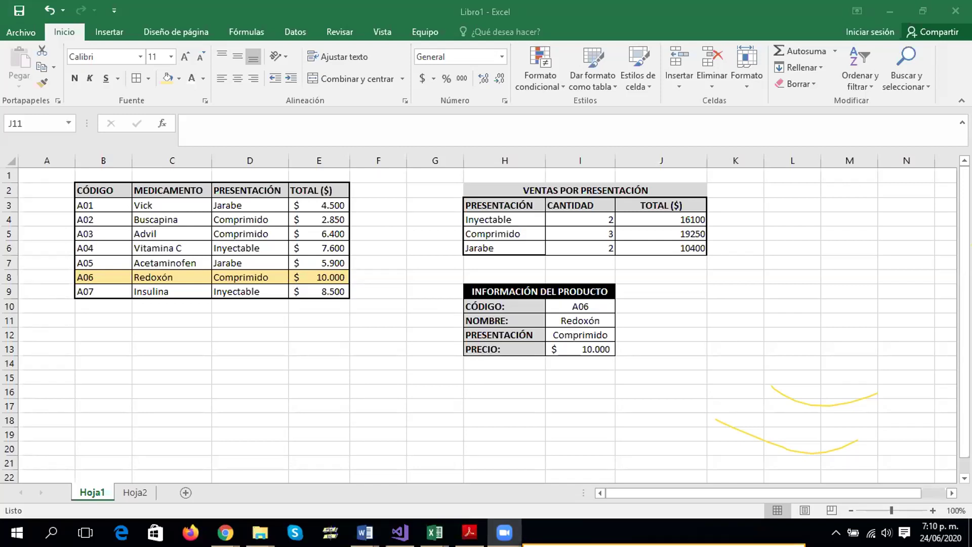
Remove the yellow fill from the A06 row (No Fill), then select the Cantidad and Total results
{"action": "left_click", "coordinate": [382, 270]}
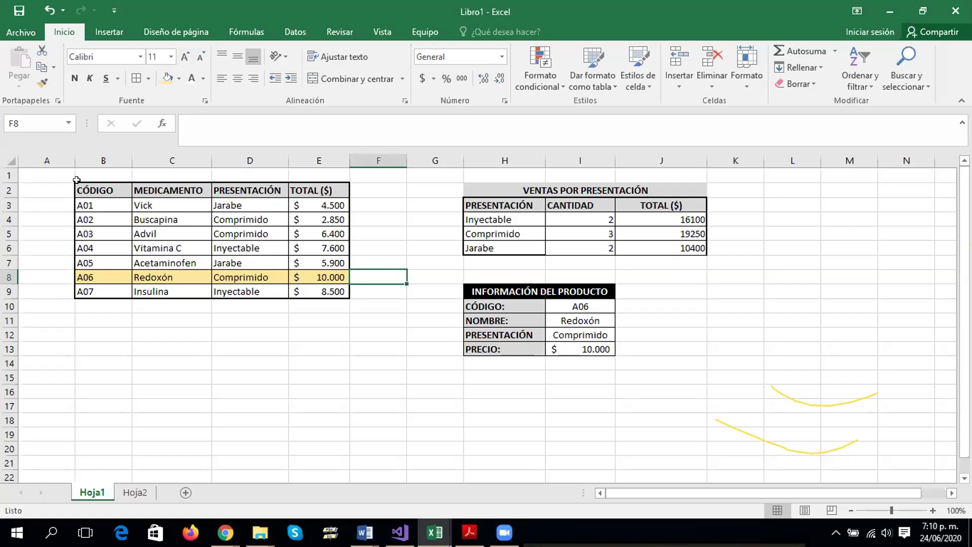
{"action": "left_click_drag", "start_coordinate": [77, 277], "coordinate": [321, 279]}
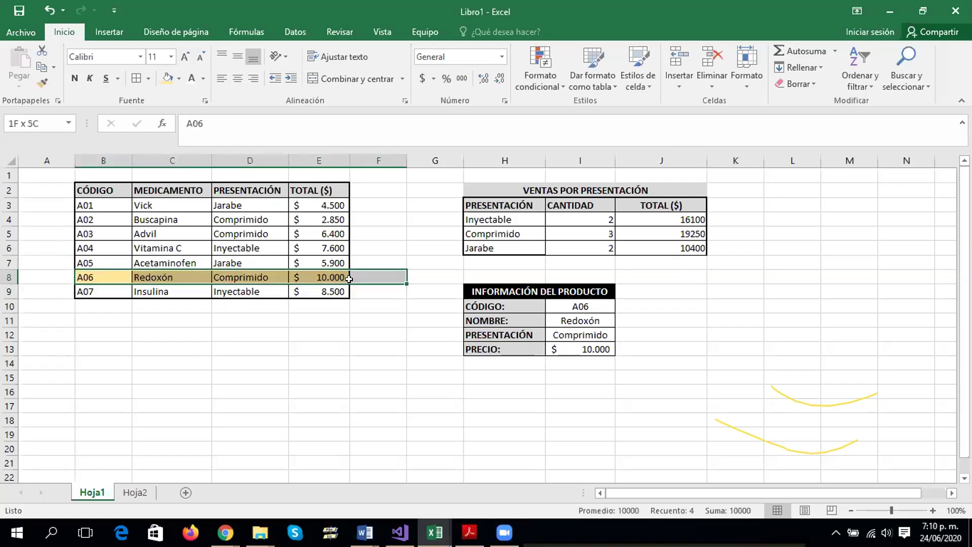
{"action": "left_click", "coordinate": [179, 78]}
{"action": "left_click", "coordinate": [201, 204]}
{"action": "left_click", "coordinate": [141, 199]}
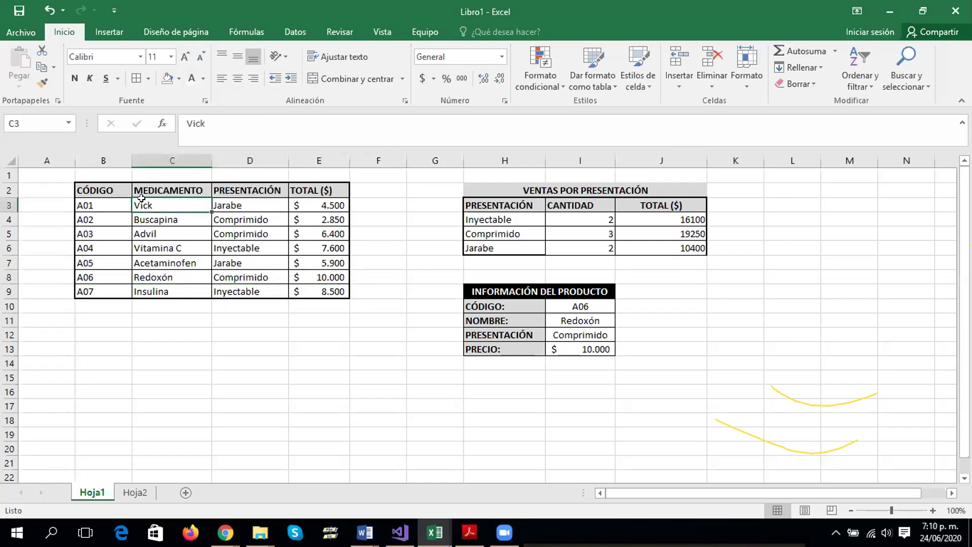
{"action": "left_click_drag", "start_coordinate": [84, 190], "coordinate": [86, 205]}
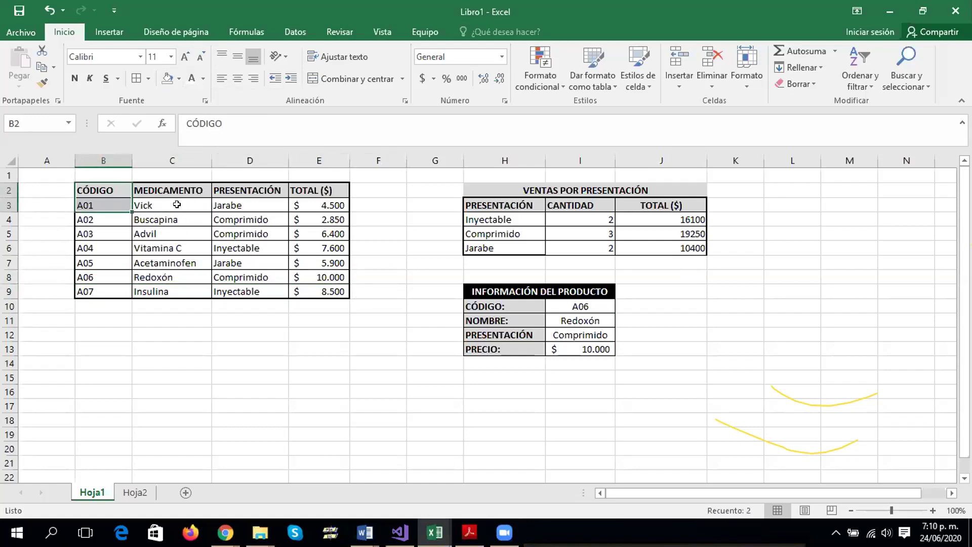
{"action": "left_click_drag", "start_coordinate": [562, 219], "coordinate": [646, 245]}
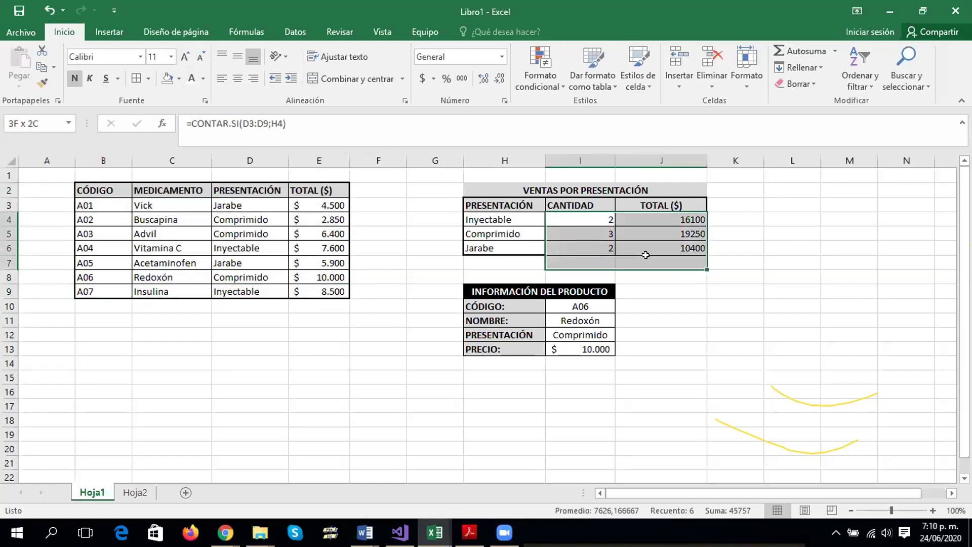
Empty the Información del producto values in I10:I13, undoing an early deletion of the results
{"action": "key", "text": "Delete"}
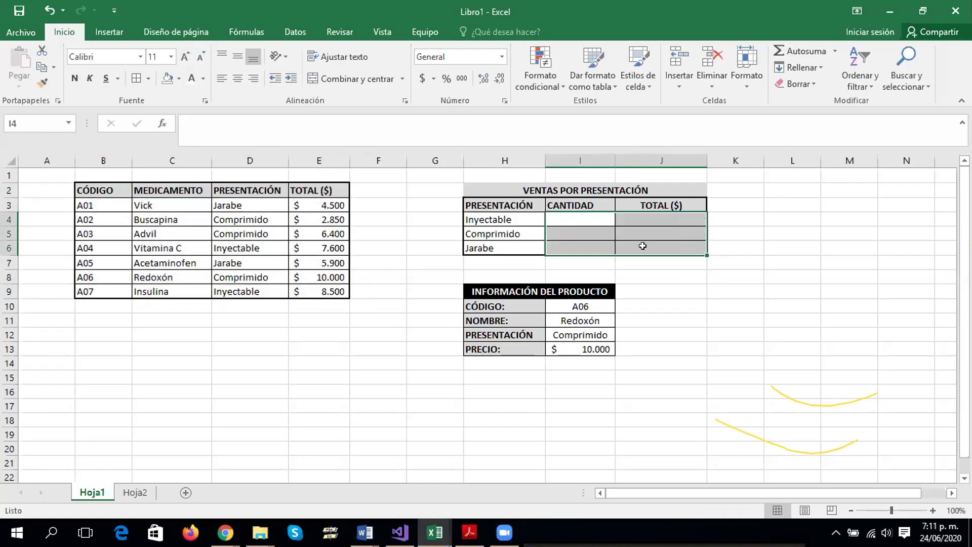
{"action": "left_click_drag", "start_coordinate": [580, 308], "coordinate": [586, 348]}
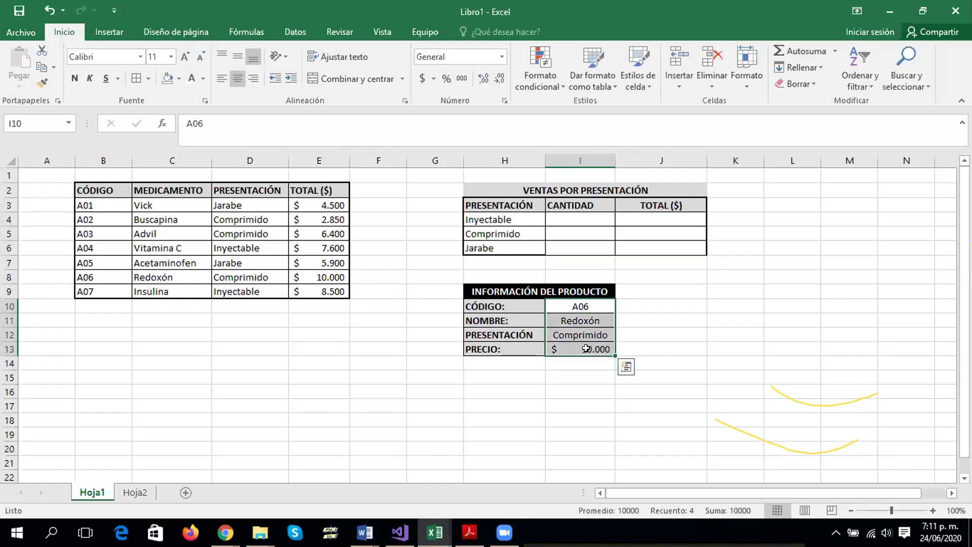
{"action": "key", "text": "ctrl+z"}
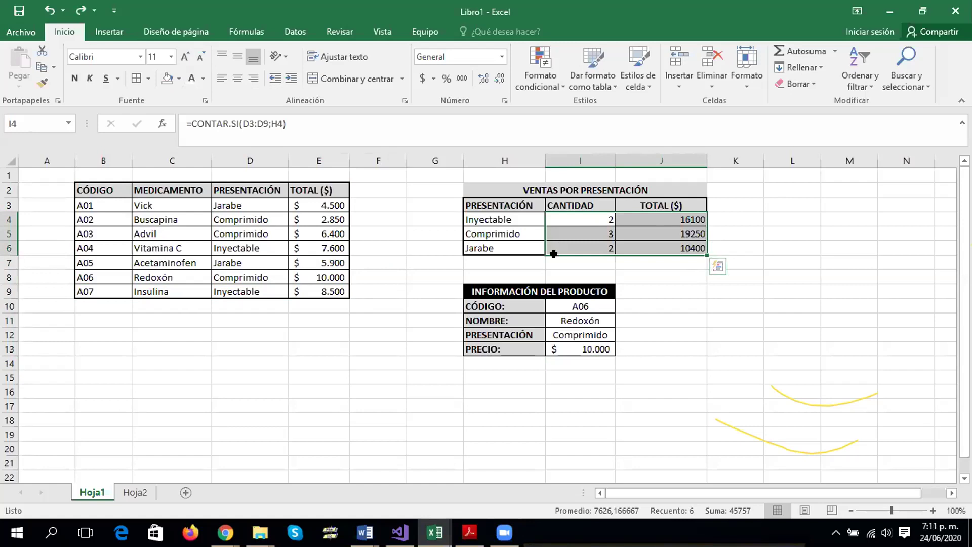
{"action": "left_click_drag", "start_coordinate": [566, 307], "coordinate": [567, 339]}
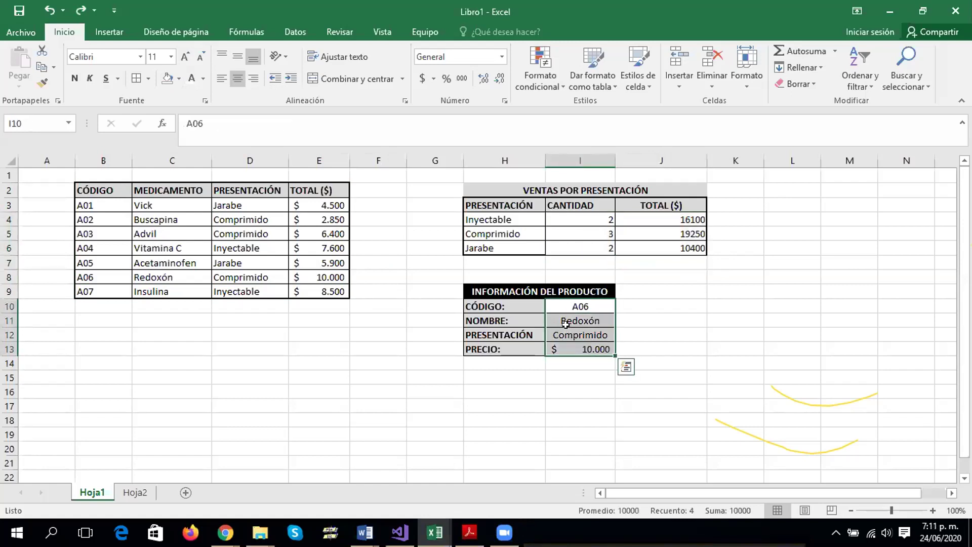
{"action": "key", "text": "Delete"}
Review the Inyectable count formula, then clear the Cantidad results in I4:I6
{"action": "double_click", "coordinate": [583, 218]}
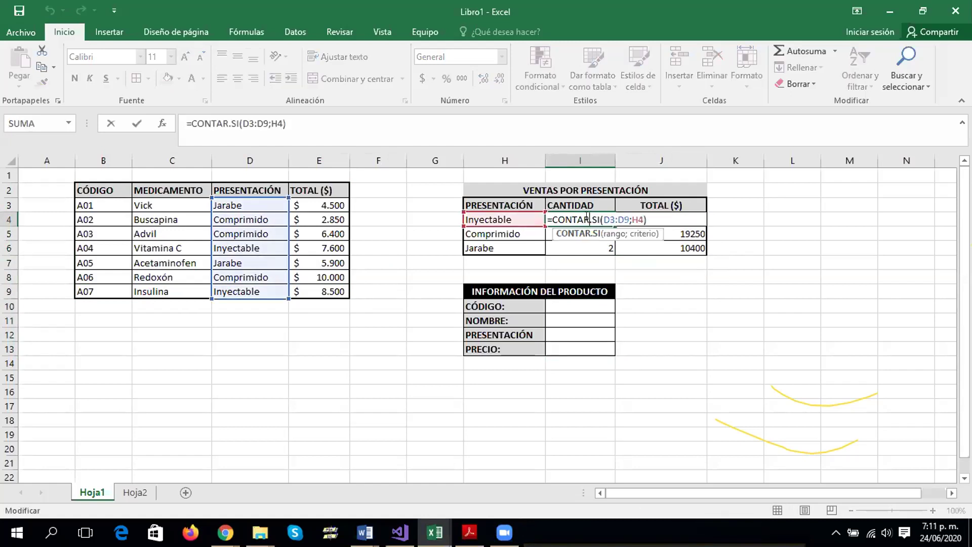
{"action": "left_click", "coordinate": [645, 264]}
{"action": "left_click_drag", "start_coordinate": [590, 219], "coordinate": [591, 238]}
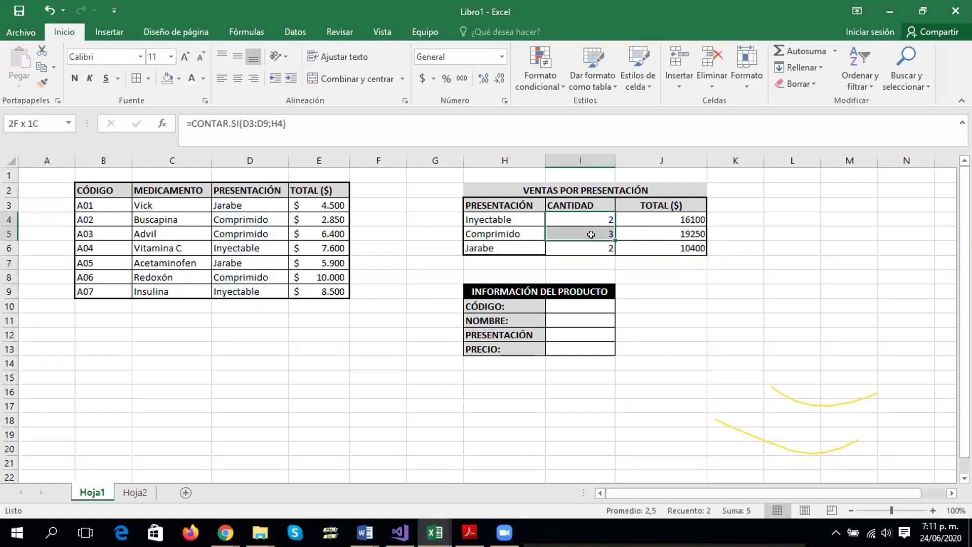
{"action": "key", "text": "Delete"}
Review the Inyectable total formula, then clear the Total results in J4:J6
{"action": "double_click", "coordinate": [656, 213]}
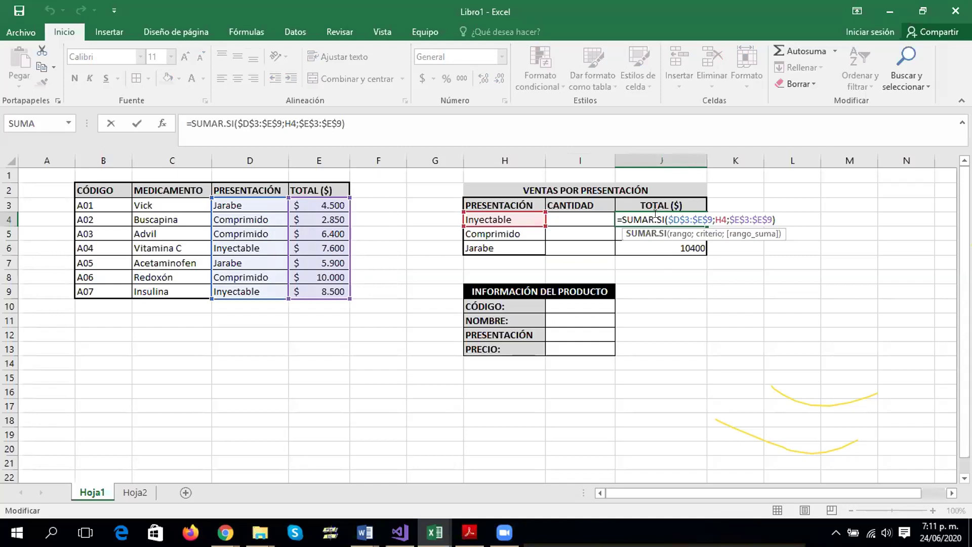
{"action": "left_click", "coordinate": [805, 307]}
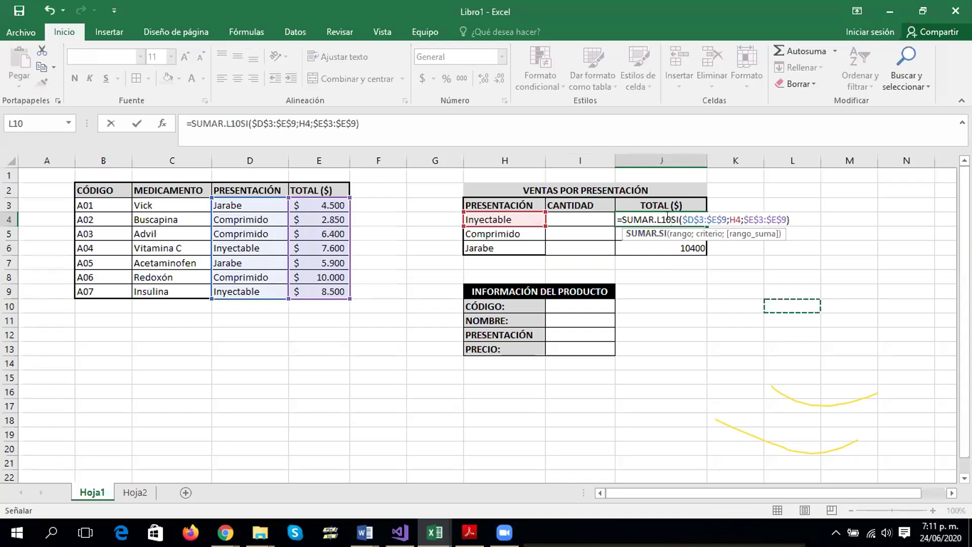
{"action": "key", "text": "Escape"}
{"action": "left_click", "coordinate": [768, 217]}
{"action": "left_click_drag", "start_coordinate": [689, 219], "coordinate": [690, 245]}
{"action": "key", "text": "Delete"}
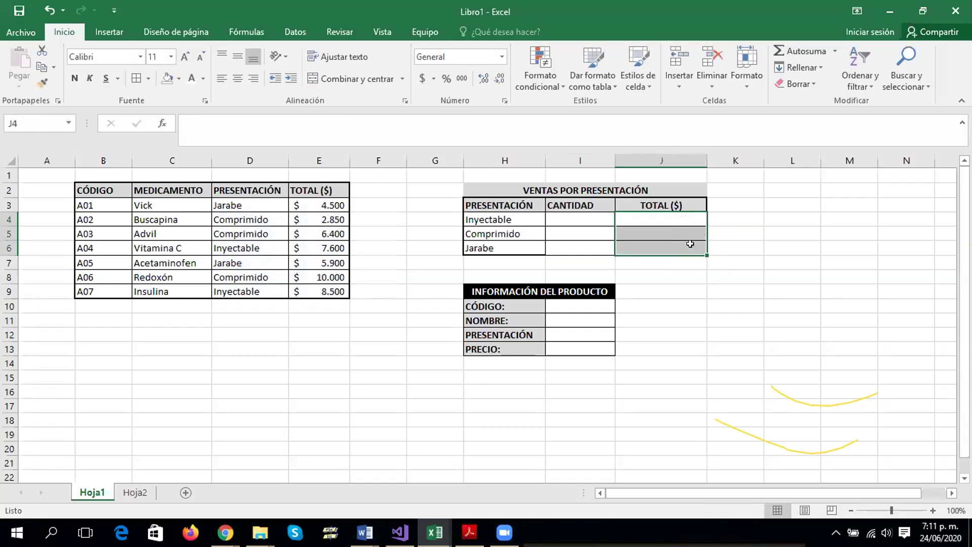
{"action": "left_click", "coordinate": [553, 233]}
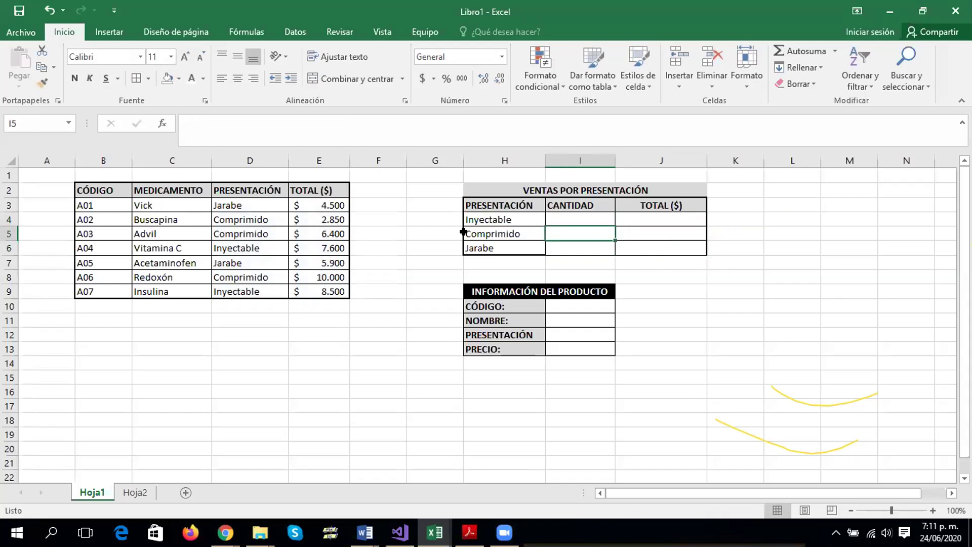
Apply Borde exterior grueso around H3:J6, then select the Inyectable Cantidad cell
{"action": "left_click", "coordinate": [516, 213]}
{"action": "left_click_drag", "start_coordinate": [499, 203], "coordinate": [653, 248]}
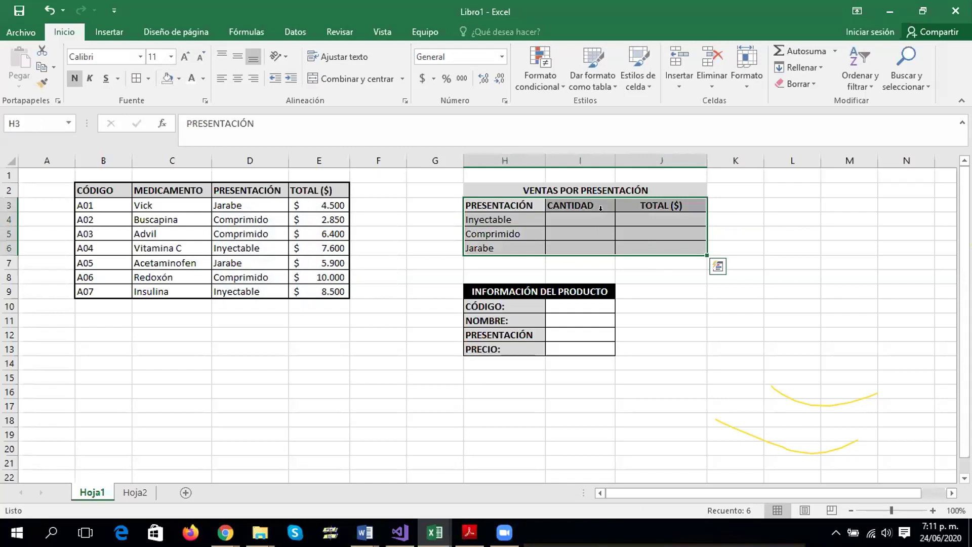
{"action": "left_click", "coordinate": [147, 78]}
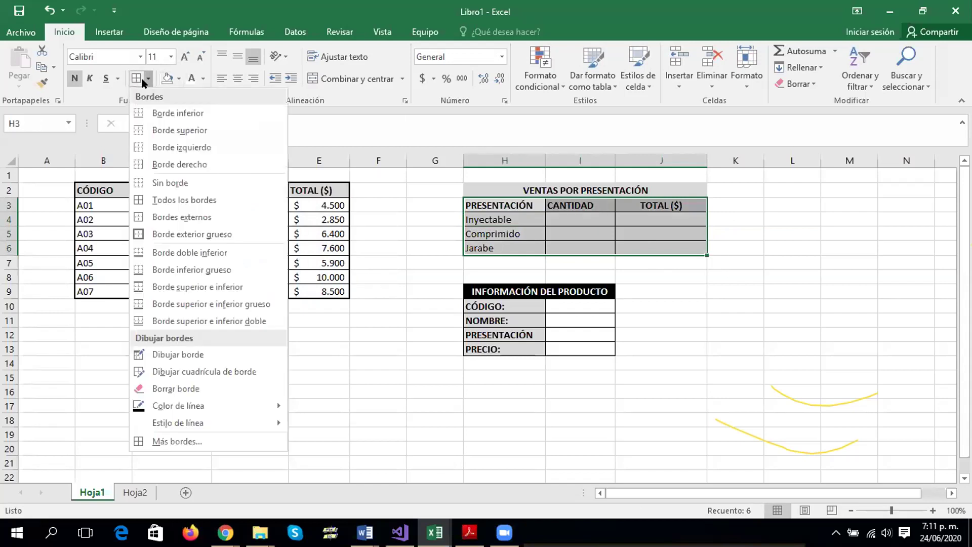
{"action": "left_click", "coordinate": [163, 235]}
{"action": "left_click", "coordinate": [906, 320]}
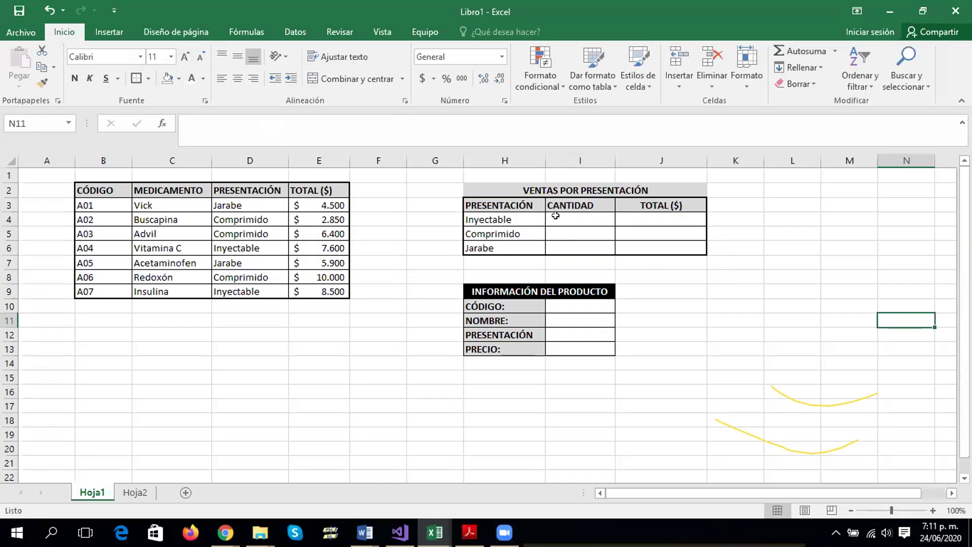
{"action": "left_click", "coordinate": [555, 216]}
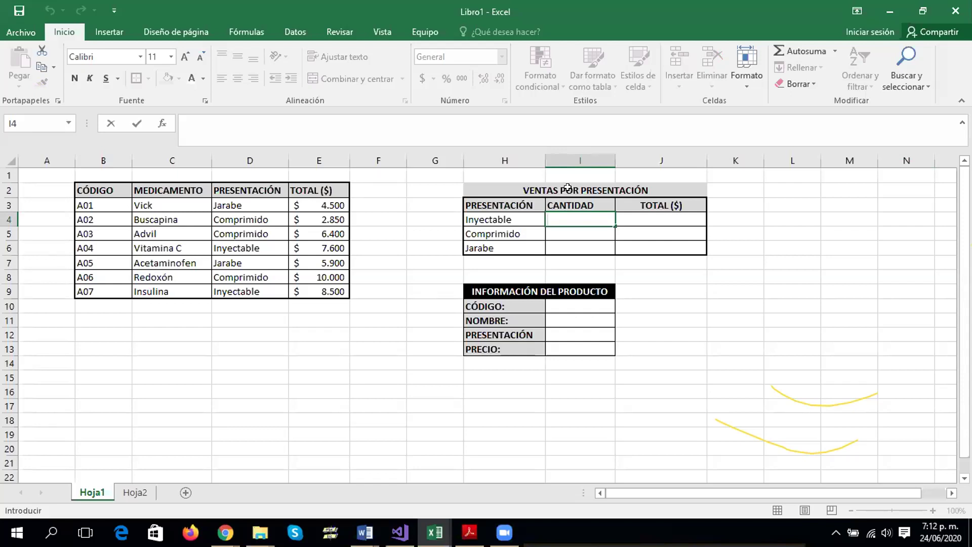
Review the Inyectable, Comprimido and Jarabe criteria in H4:H6, then begin an = formula in I4
{"action": "key", "text": "Escape"}
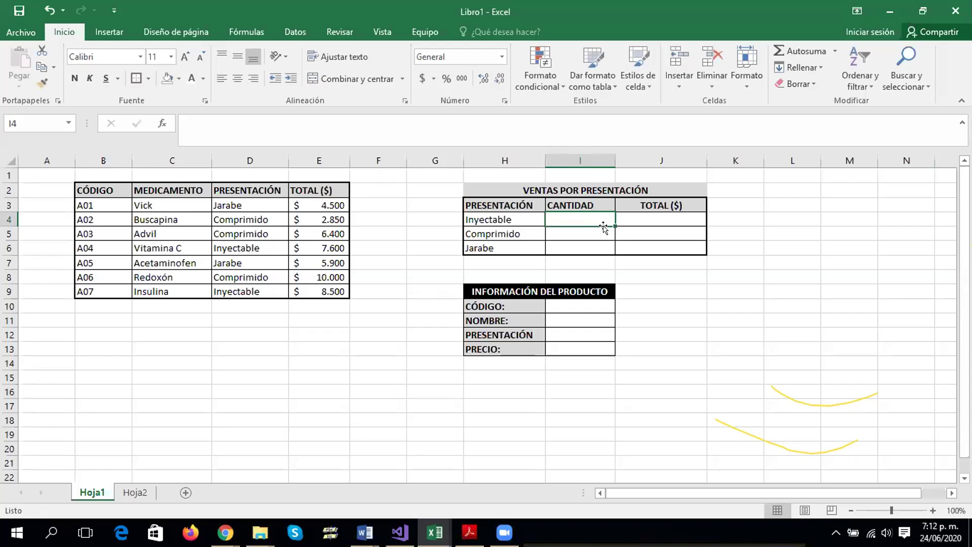
{"action": "left_click", "coordinate": [506, 215]}
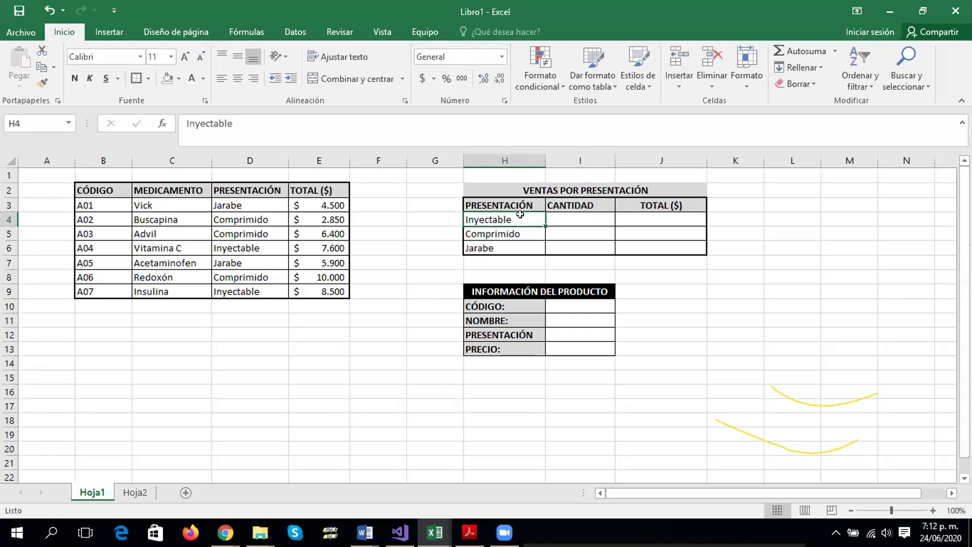
{"action": "left_click", "coordinate": [518, 232]}
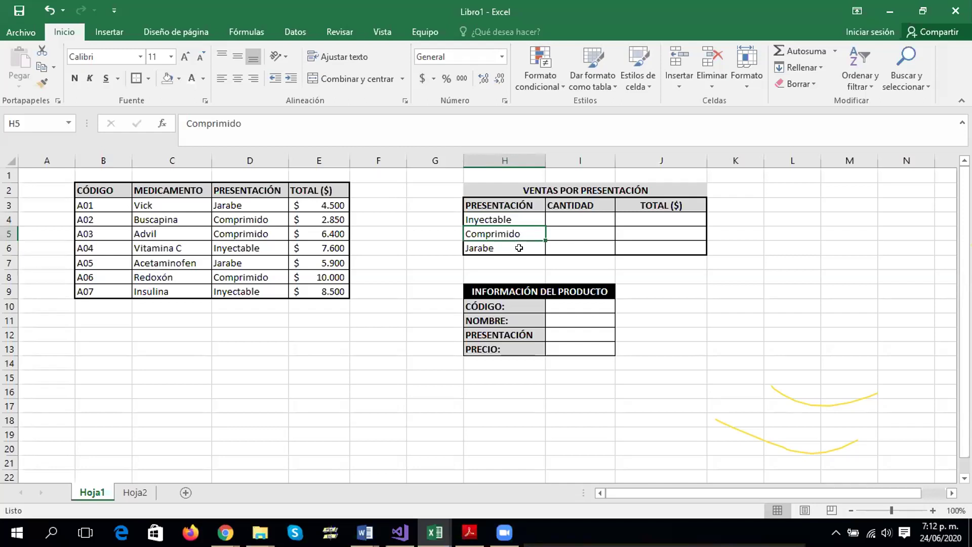
{"action": "left_click", "coordinate": [519, 248]}
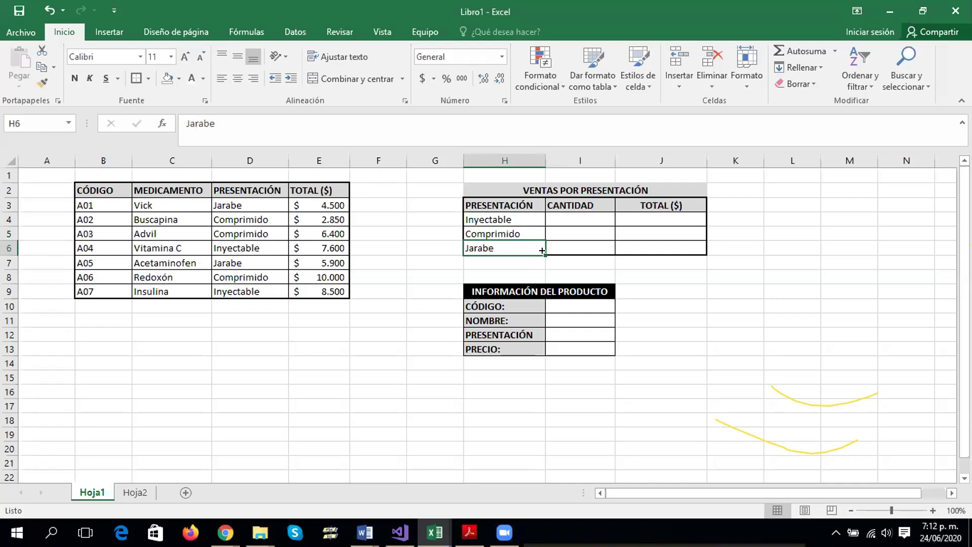
{"action": "left_click", "coordinate": [567, 212]}
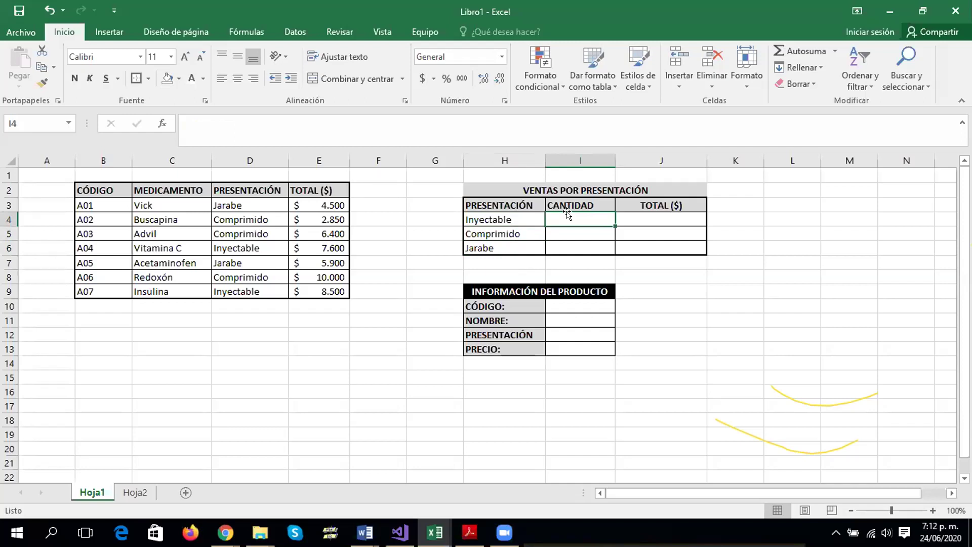
{"action": "type", "text": "="}
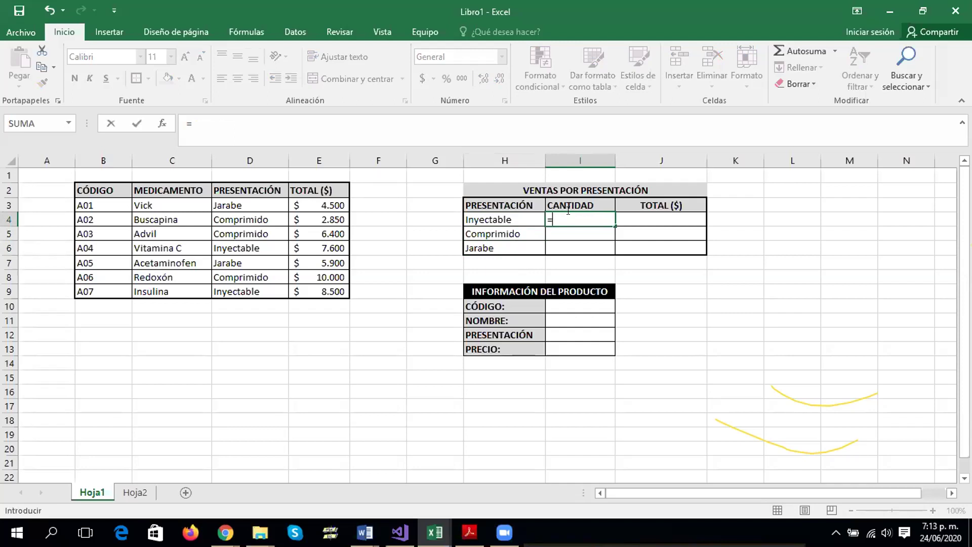
Type CONT as the function name in I4, correcting typing slips
{"action": "type", "text": "CO"}
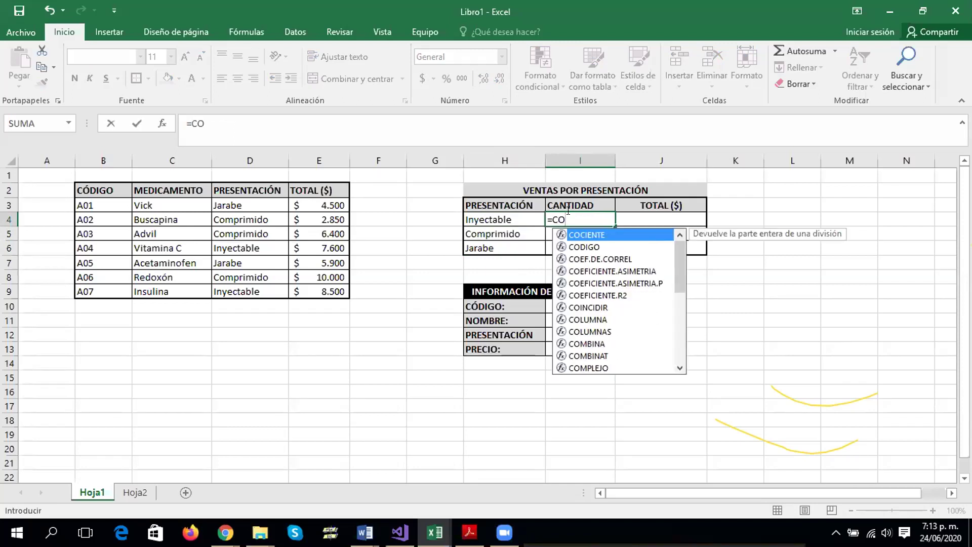
{"action": "type", "text": "N"}
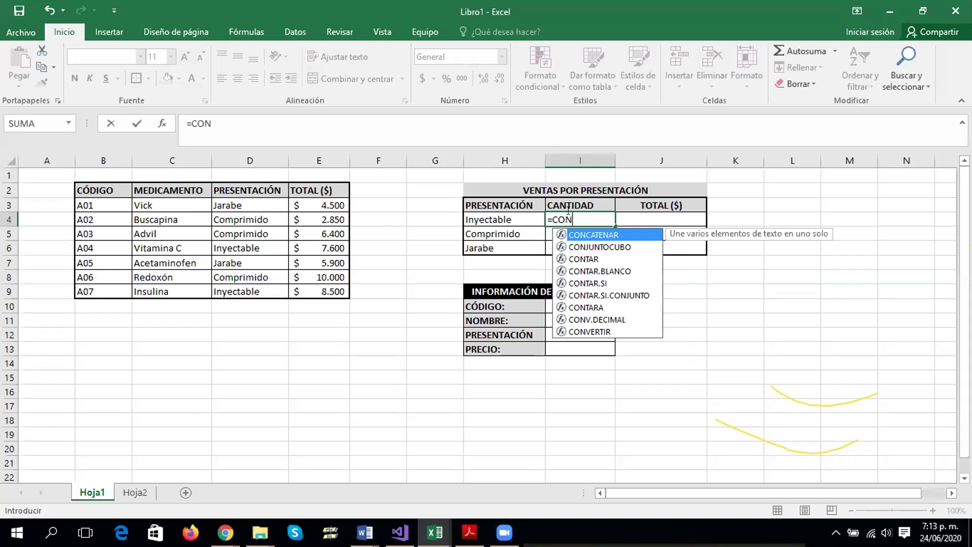
{"action": "key", "text": "BackSpace"}
{"action": "key", "text": "BackSpace"}
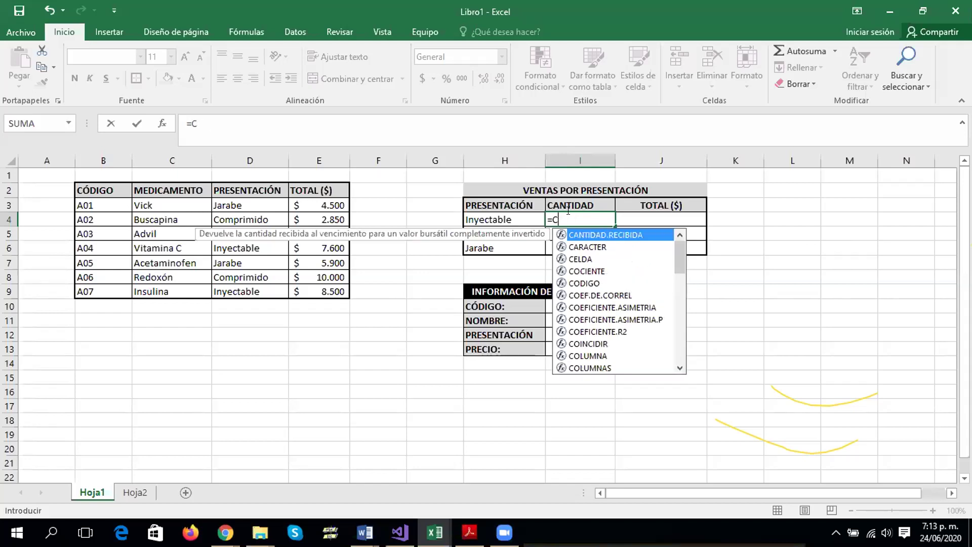
{"action": "key", "text": "BackSpace"}
{"action": "type", "text": "con"}
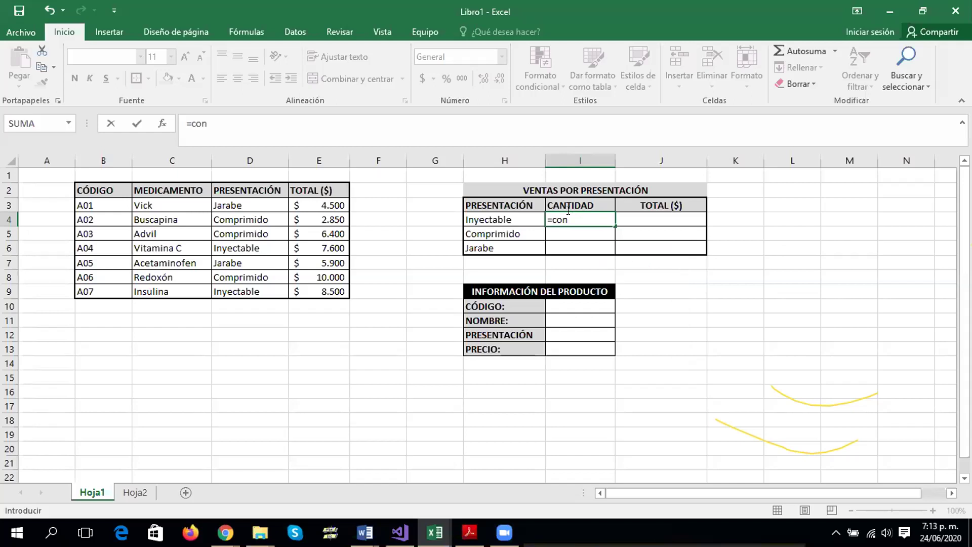
{"action": "key", "text": "BackSpace"}
{"action": "key", "text": "BackSpace"}
{"action": "key", "text": "BackSpace"}
{"action": "type", "text": "CONT"}
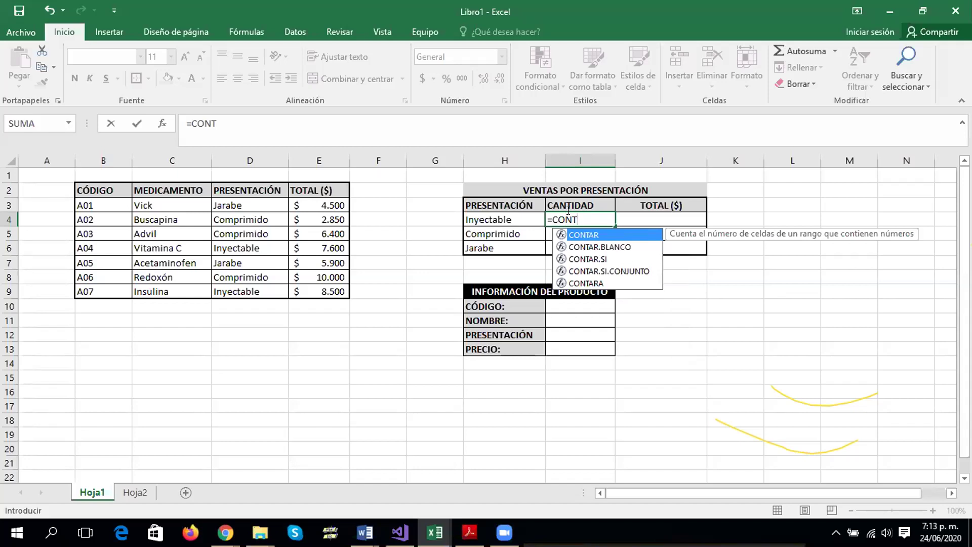
Compare CONTAR, CONTAR.BLANCO, CONTARA and CONTAR.SI.CONJUNTO, then insert CONTAR.SI
{"action": "key", "text": "Down"}
{"action": "key", "text": "Down"}
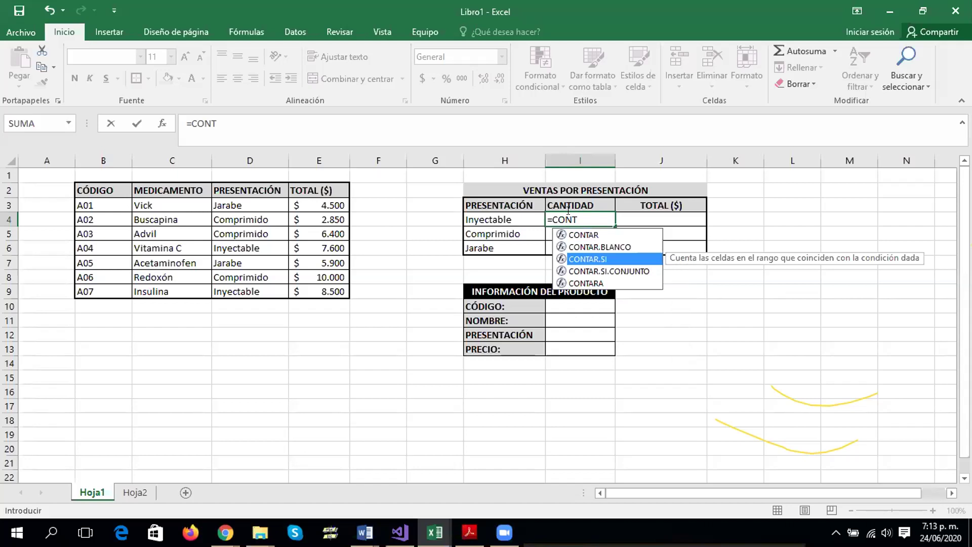
{"action": "key", "text": "Up"}
{"action": "key", "text": "Up"}
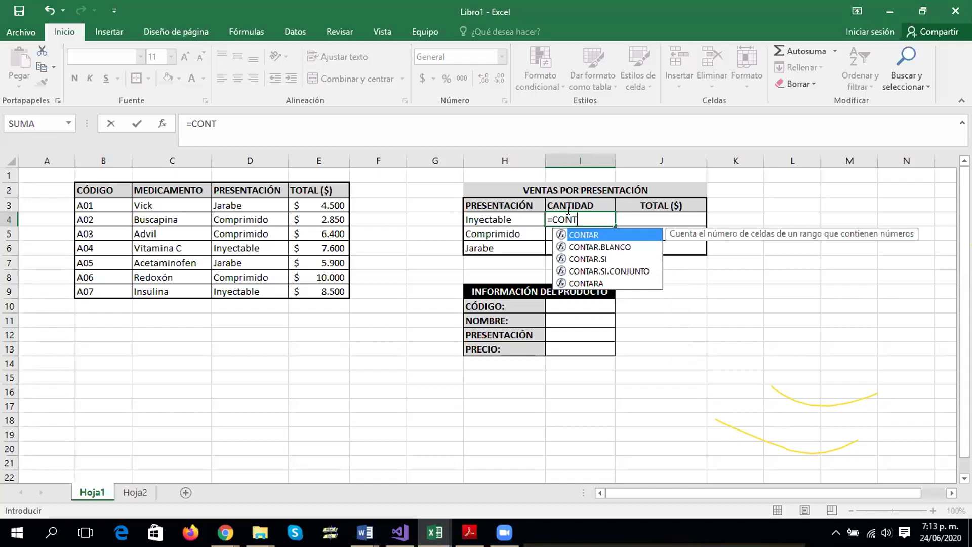
{"action": "key", "text": "Down"}
{"action": "key", "text": "Down"}
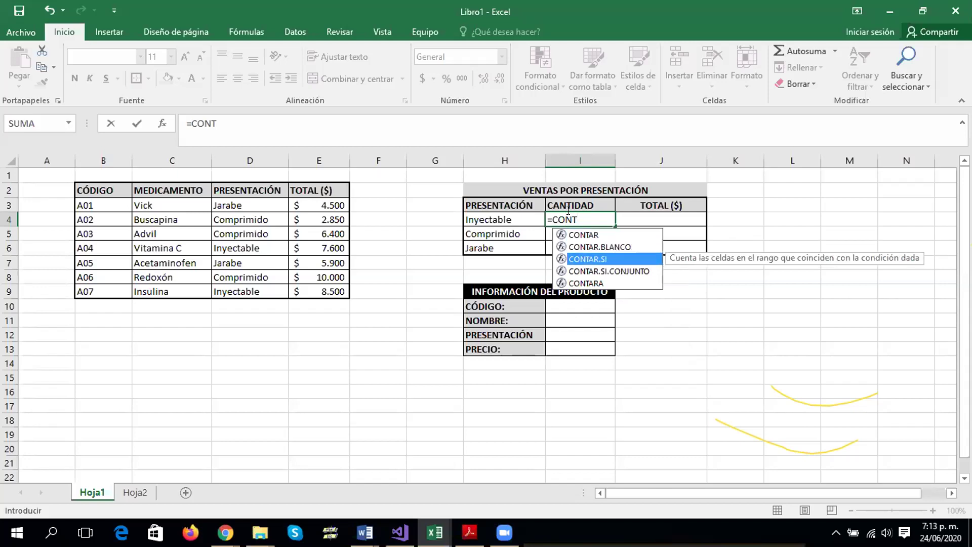
{"action": "key", "text": "Down"}
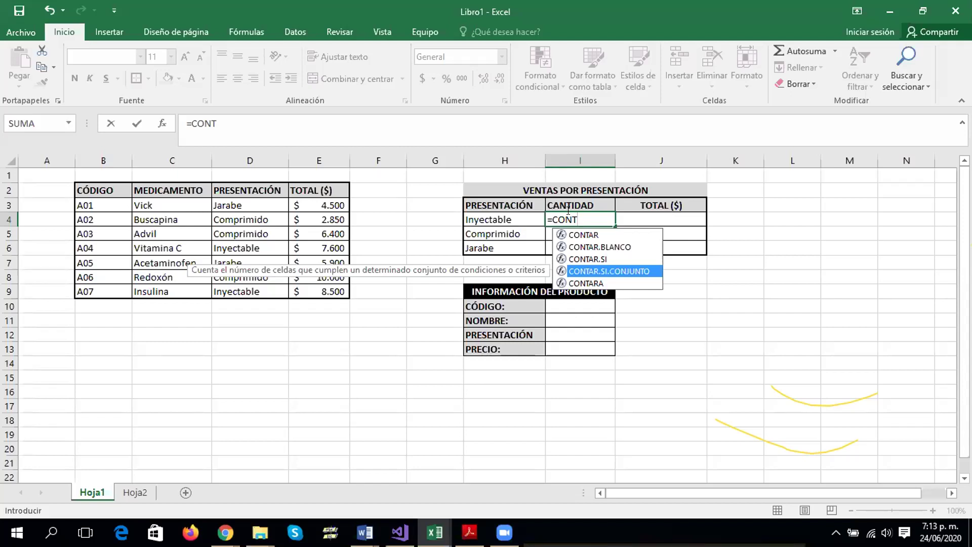
{"action": "key", "text": "Up"}
{"action": "key", "text": "Up"}
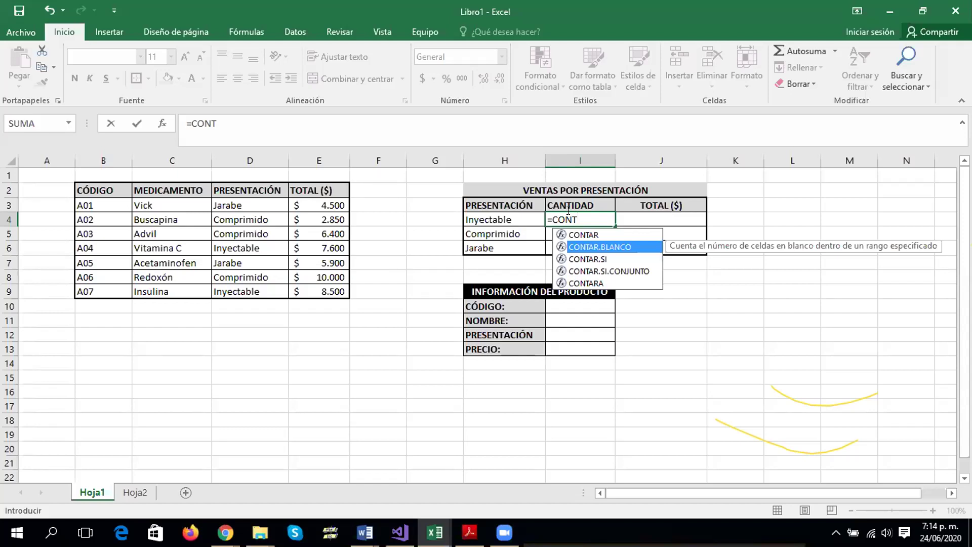
{"action": "key", "text": "Down"}
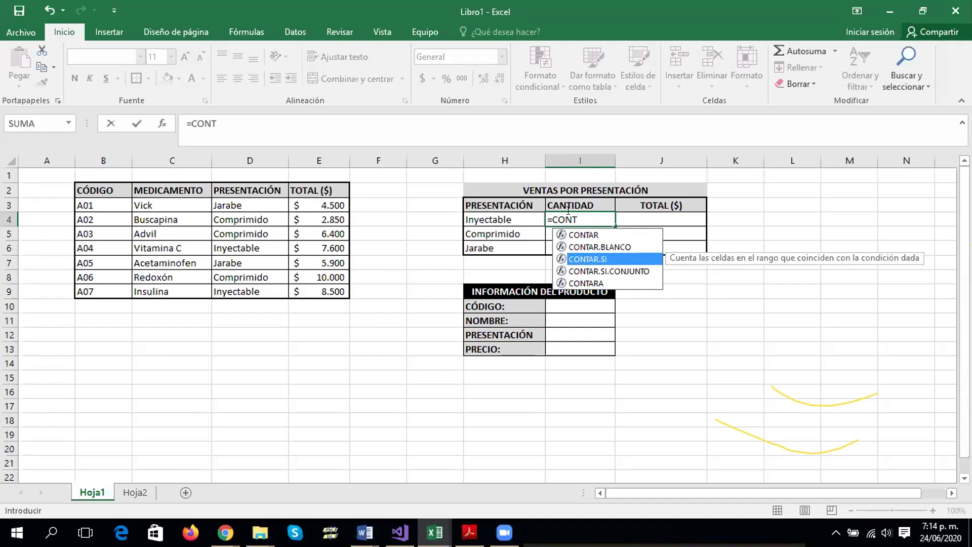
{"action": "key", "text": "Down"}
{"action": "key", "text": "Down"}
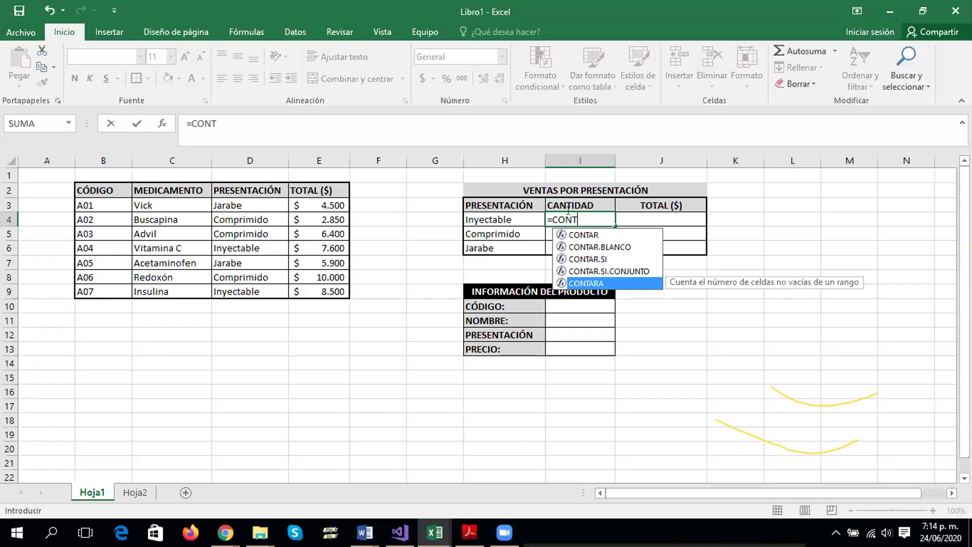
{"action": "key", "text": "Up"}
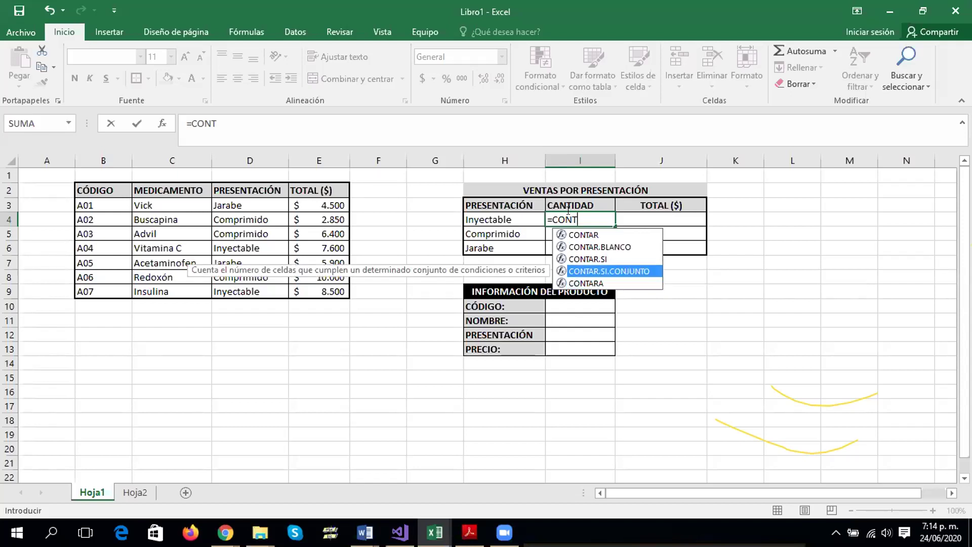
{"action": "key", "text": "Up"}
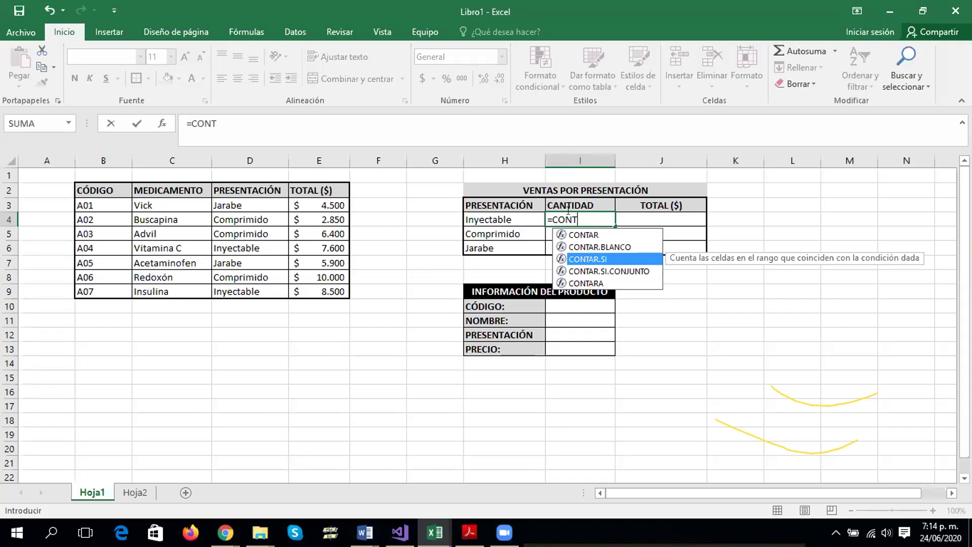
{"action": "key", "text": "Tab"}
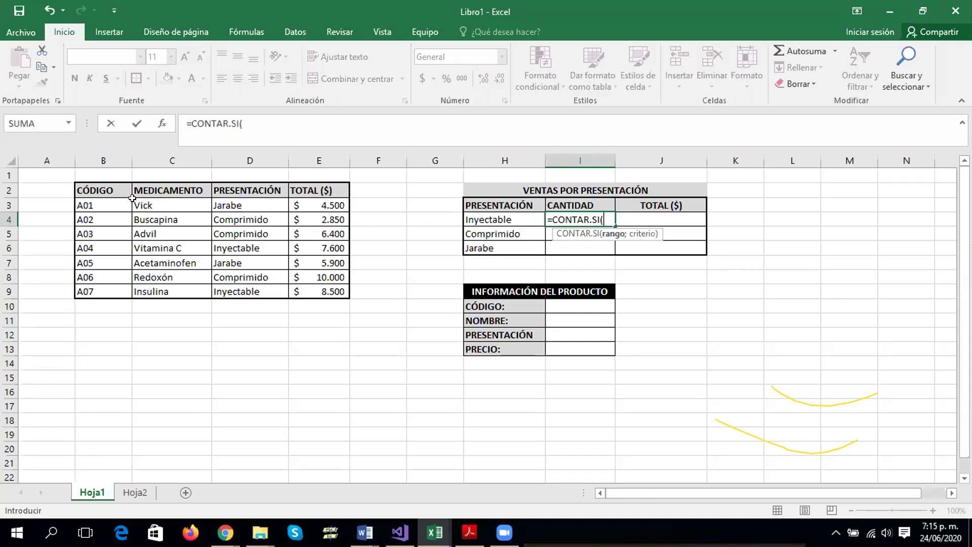
Complete =CONTAR.SI(D2:D9;H4) in I4, giving an Inyectable count of 2
{"action": "mouse_move", "coordinate": [104, 187]}
{"action": "left_mouse_down"}
{"action": "mouse_move", "coordinate": [187, 190]}
{"action": "mouse_move", "coordinate": [314, 289]}
{"action": "left_mouse_up"}
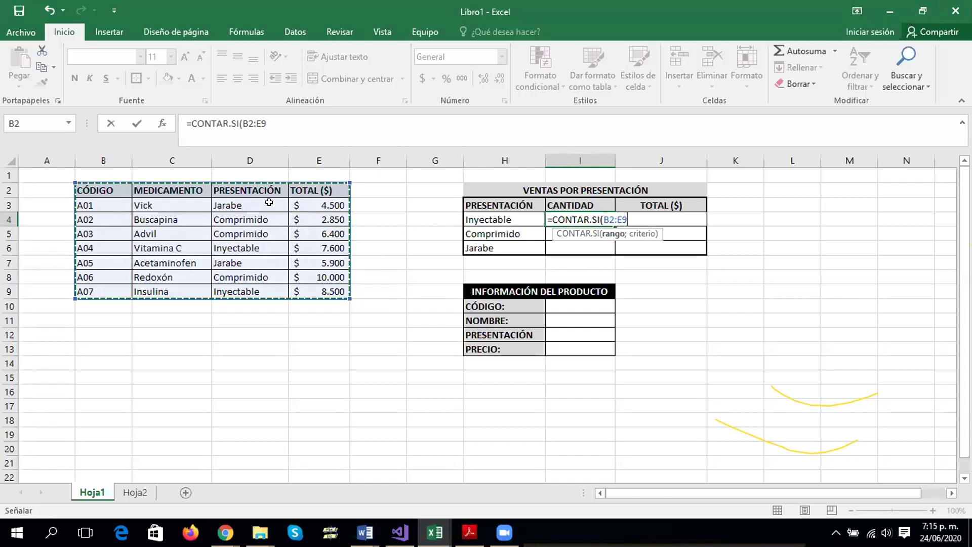
{"action": "left_click", "coordinate": [233, 199]}
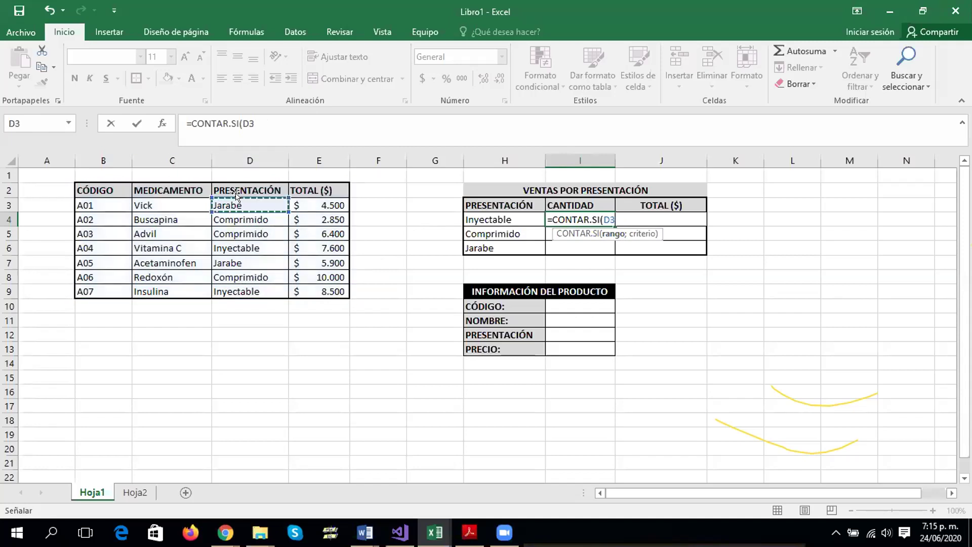
{"action": "left_click_drag", "start_coordinate": [243, 188], "coordinate": [235, 293]}
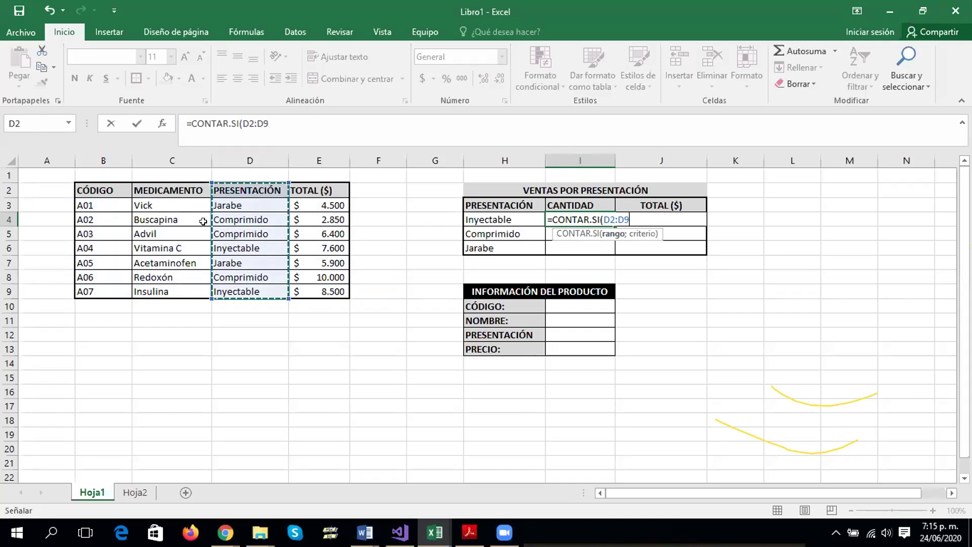
{"action": "type", "text": ";"}
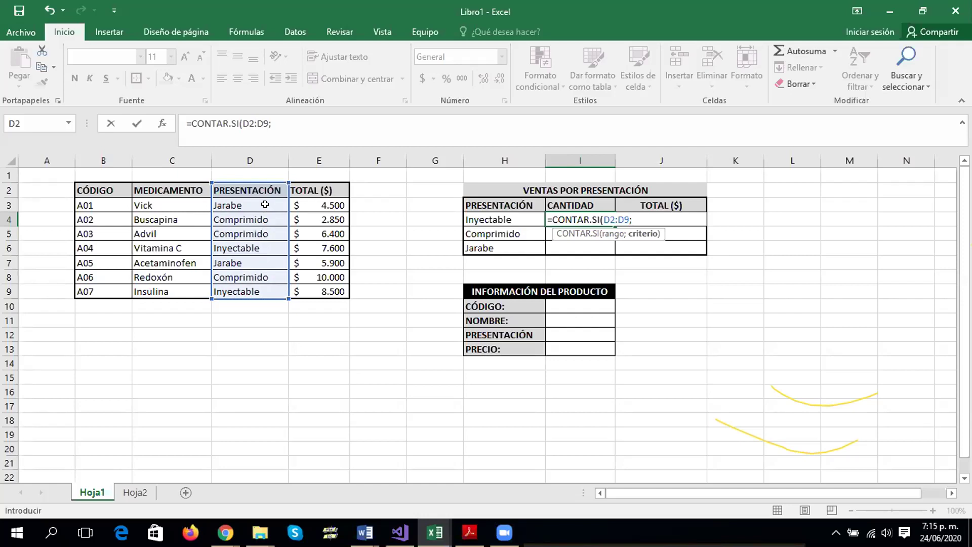
{"action": "left_click", "coordinate": [471, 216]}
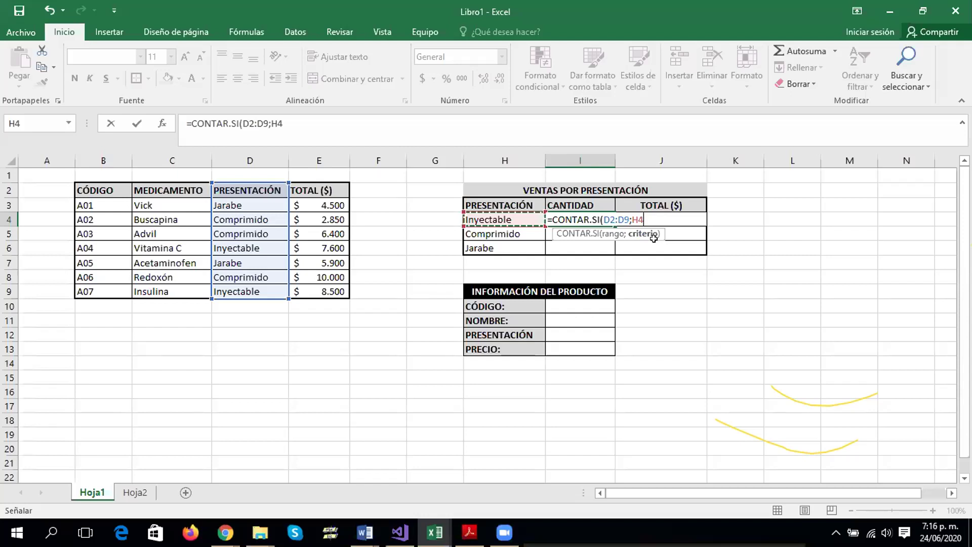
{"action": "type", "text": ")"}
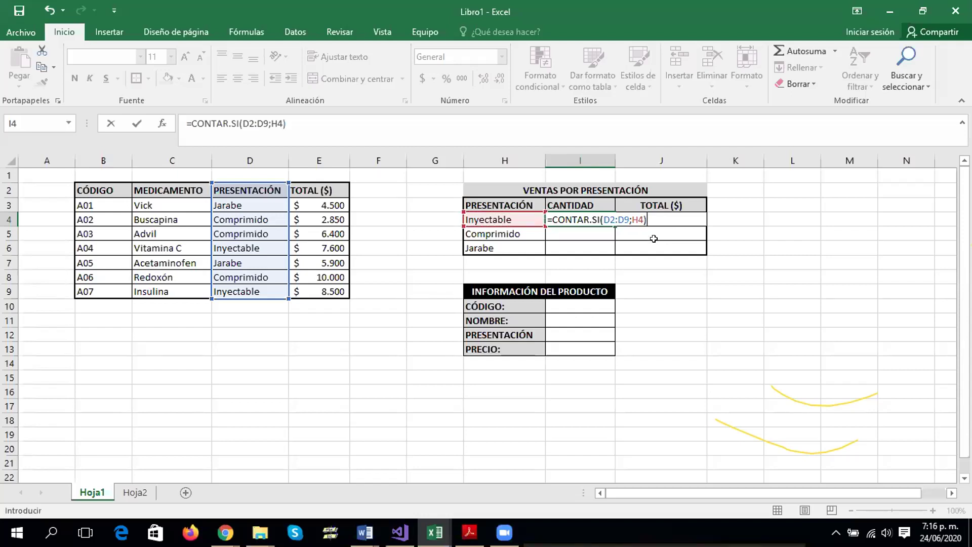
{"action": "key", "text": "Return"}
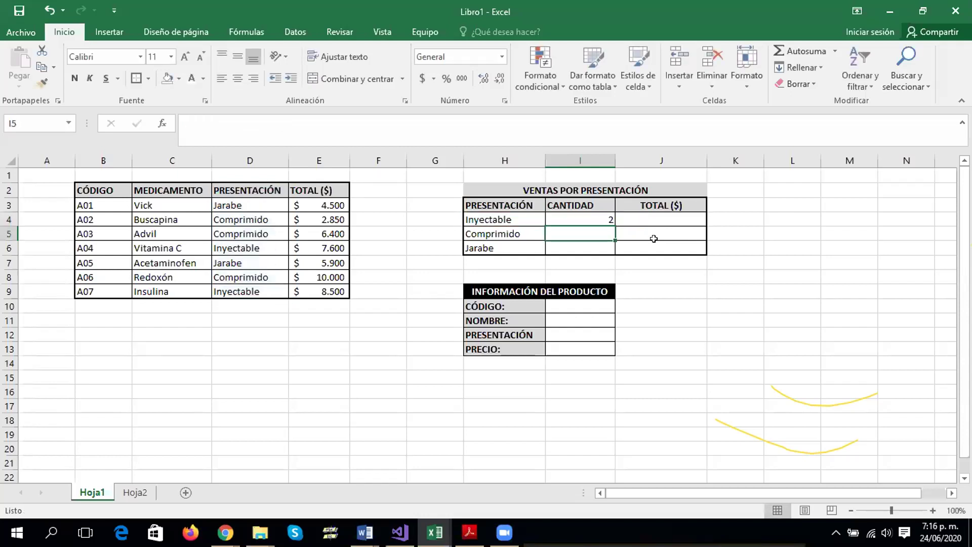
Review the I4 count formula, Vitamina C's presentation cell D6 and the H4 Inyectable label
{"action": "double_click", "coordinate": [579, 215]}
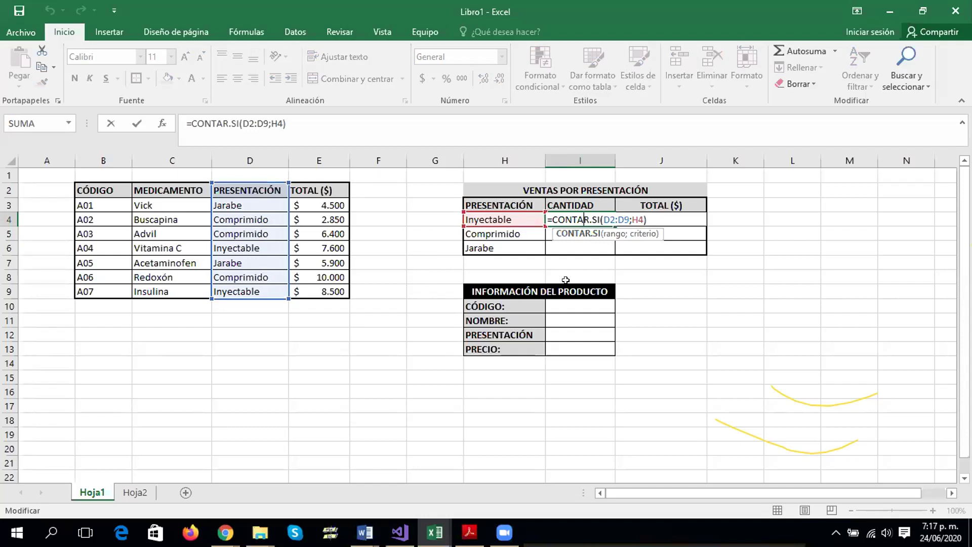
{"action": "key", "text": "ctrl+Return"}
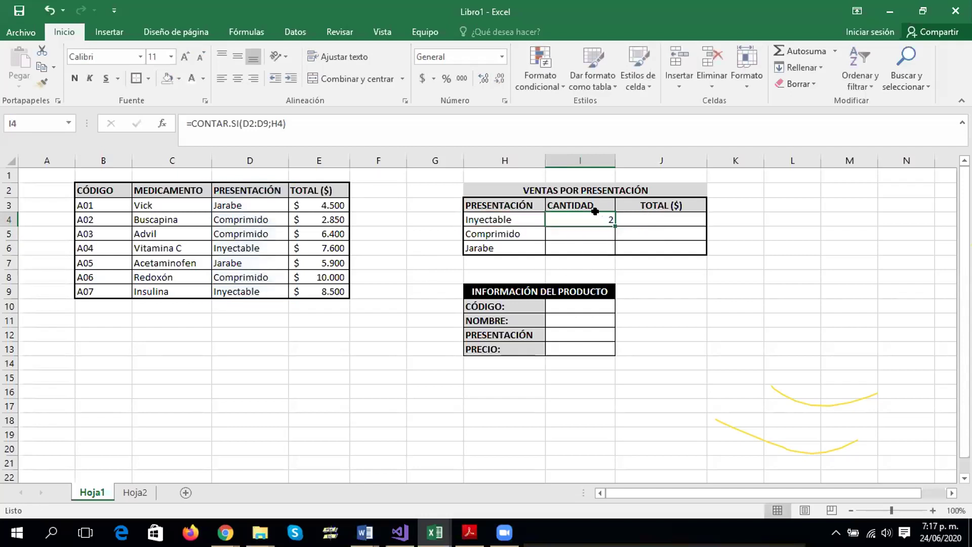
{"action": "left_click", "coordinate": [267, 244]}
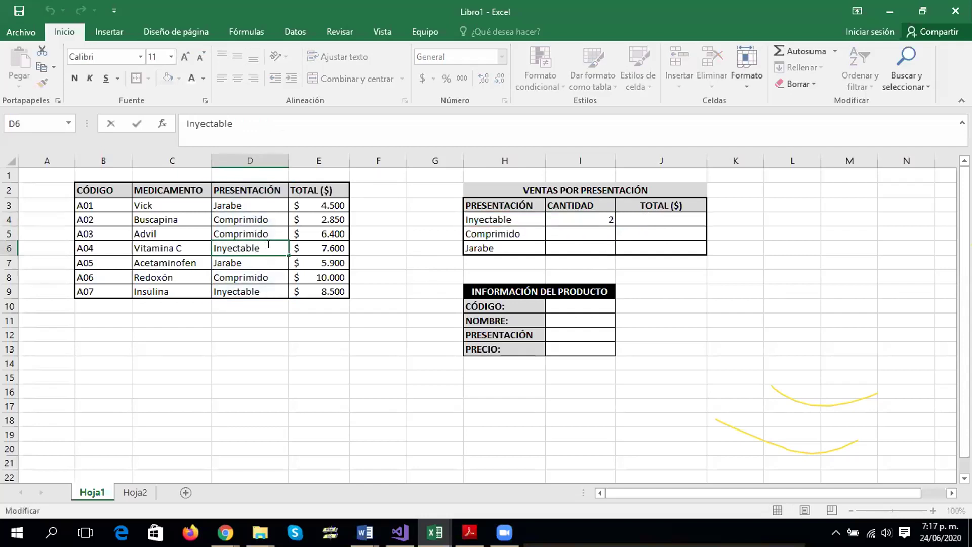
{"action": "left_click", "coordinate": [259, 278]}
{"action": "key", "text": "ctrl+Return"}
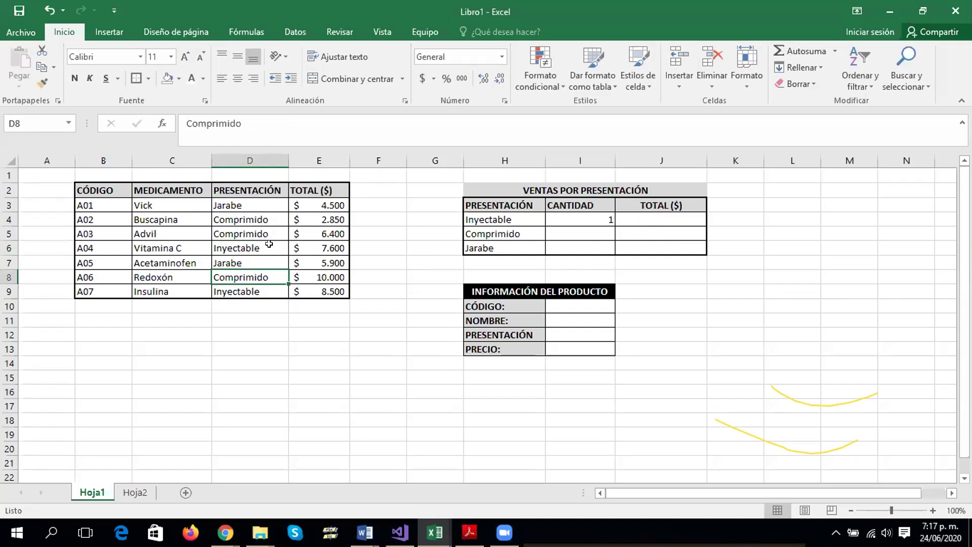
{"action": "left_click", "coordinate": [577, 219]}
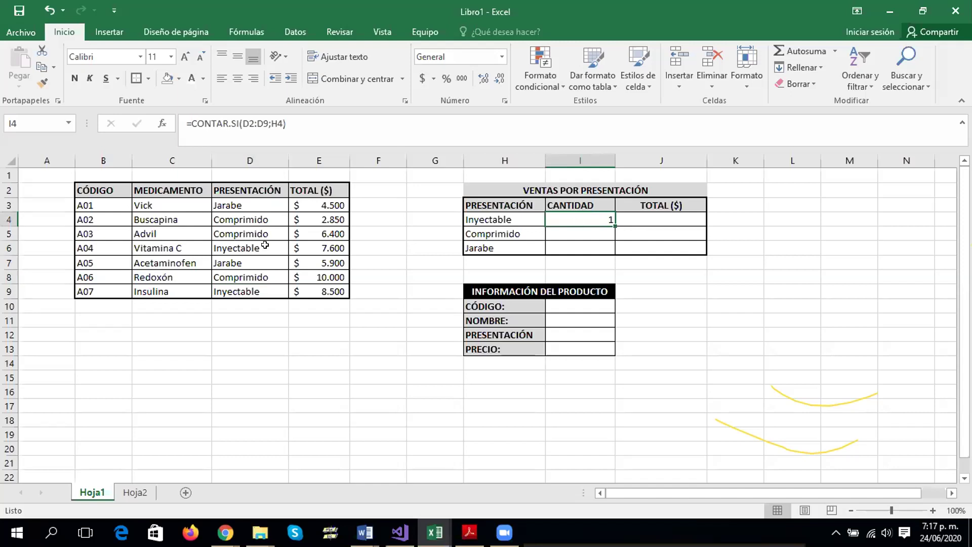
{"action": "double_click", "coordinate": [511, 219]}
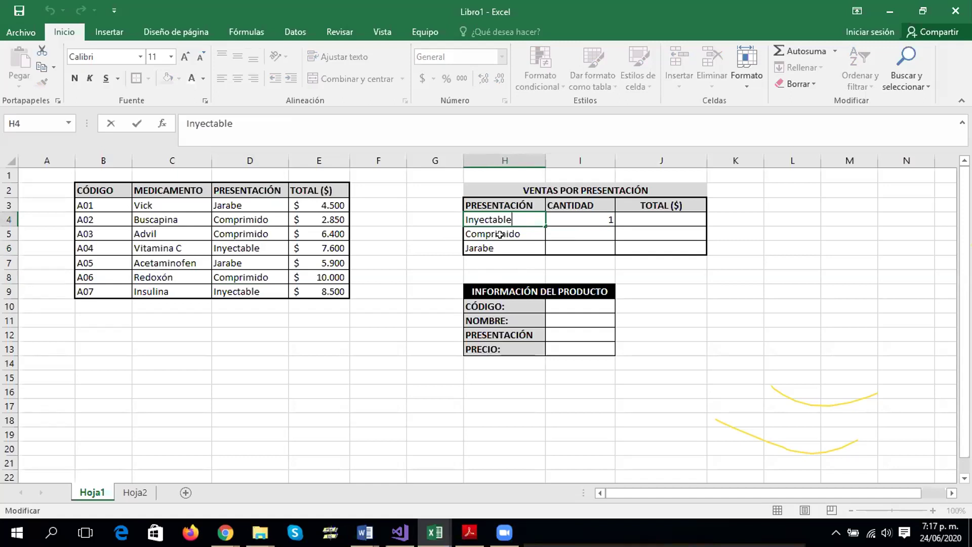
{"action": "key", "text": "Escape"}
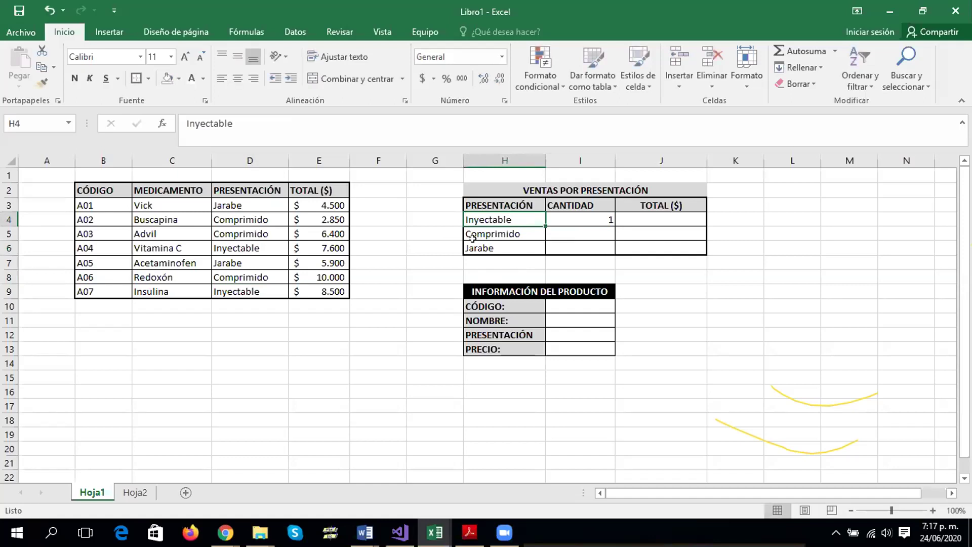
Change Vitamina C's presentation in D6 to 'Inyectabl', dropping the Inyectable count to 1
{"action": "double_click", "coordinate": [262, 248]}
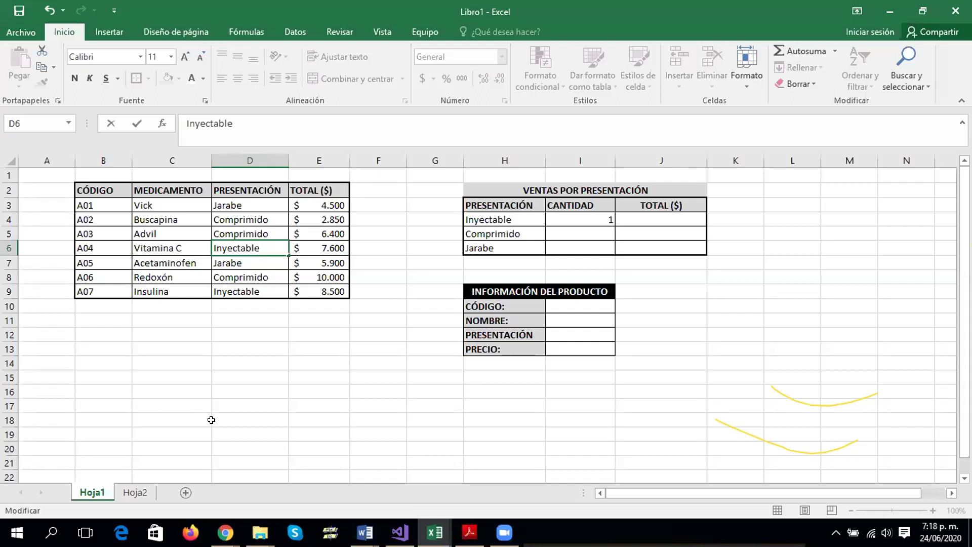
{"action": "key", "text": "BackSpace"}
{"action": "left_click", "coordinate": [270, 307]}
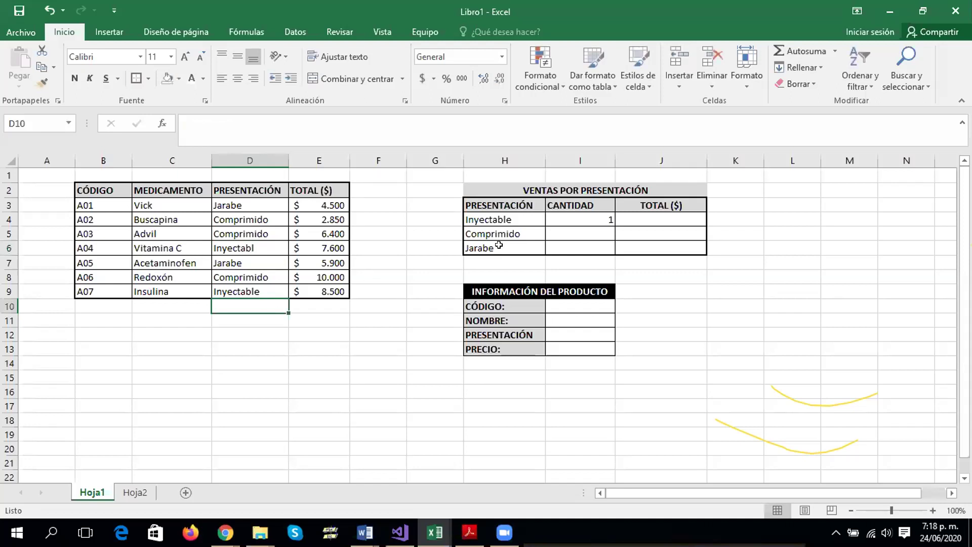
Inspect the Inyectable text in the H4 criterion label
{"action": "left_click", "coordinate": [586, 221]}
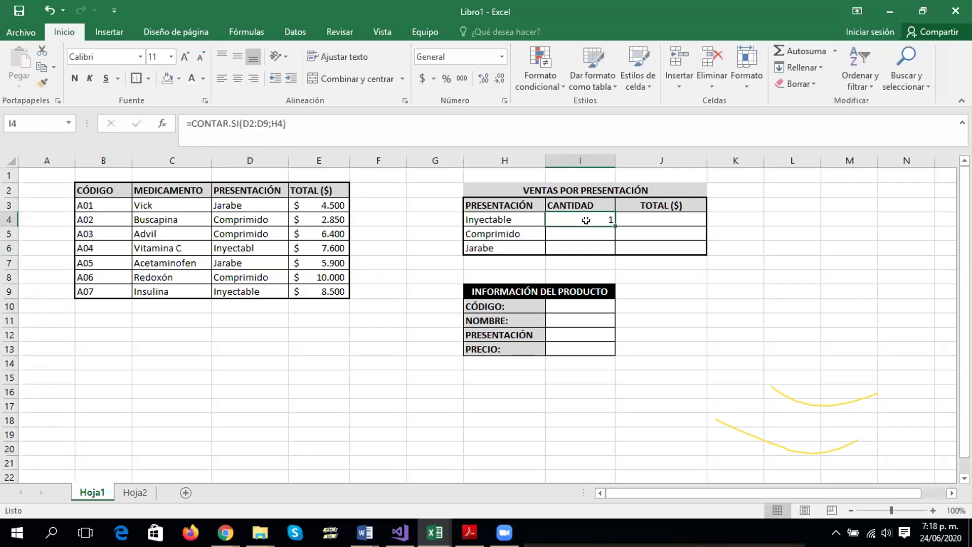
{"action": "left_click", "coordinate": [506, 220]}
{"action": "double_click", "coordinate": [512, 220]}
{"action": "left_click_drag", "start_coordinate": [512, 220], "coordinate": [461, 221]}
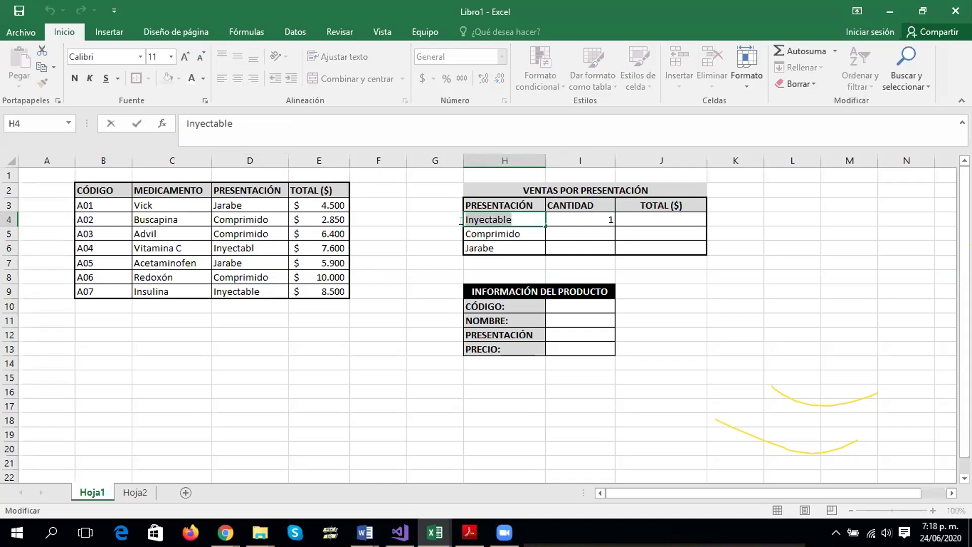
{"action": "left_click", "coordinate": [516, 216]}
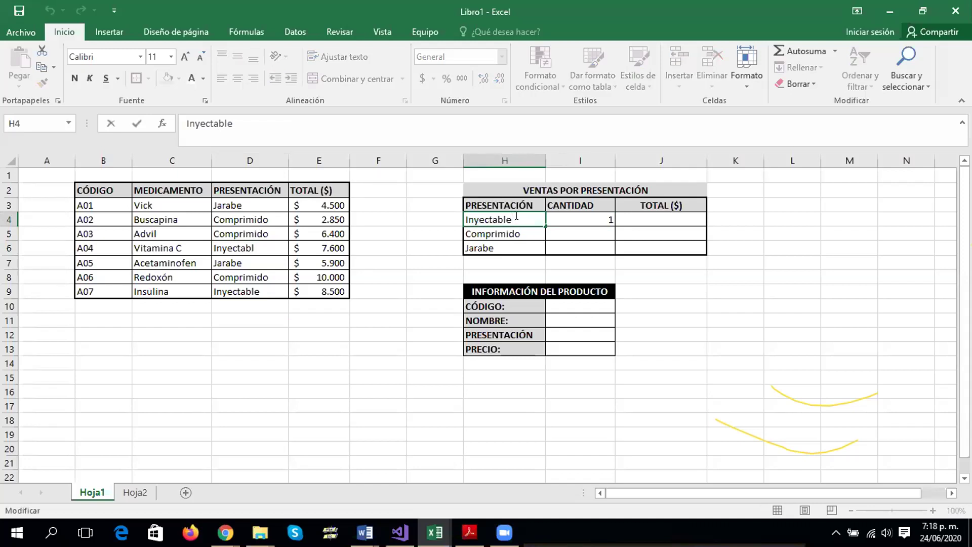
{"action": "left_click_drag", "start_coordinate": [511, 216], "coordinate": [465, 219]}
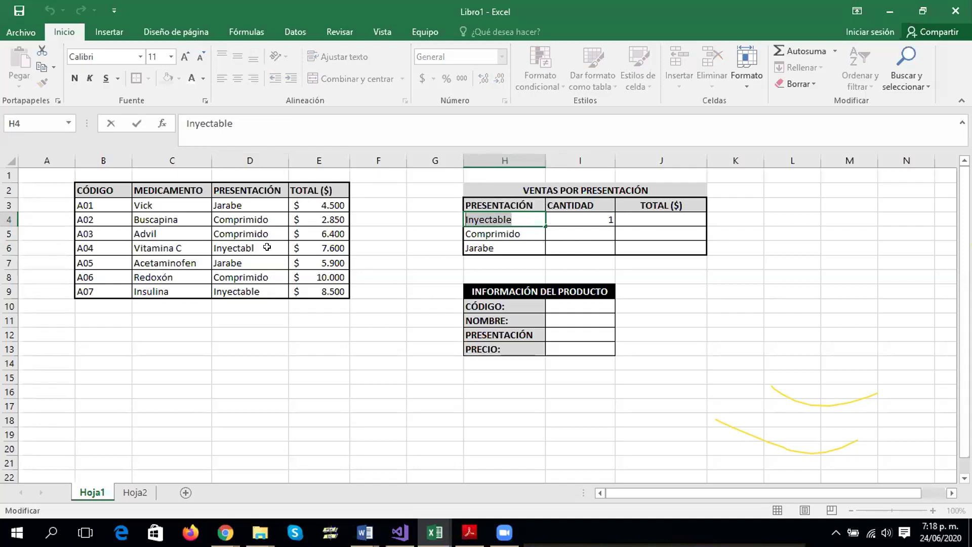
Restore Vitamina C's presentation in D6 to 'Inyectable', returning the count to 2
{"action": "left_click", "coordinate": [261, 247]}
{"action": "double_click", "coordinate": [261, 246]}
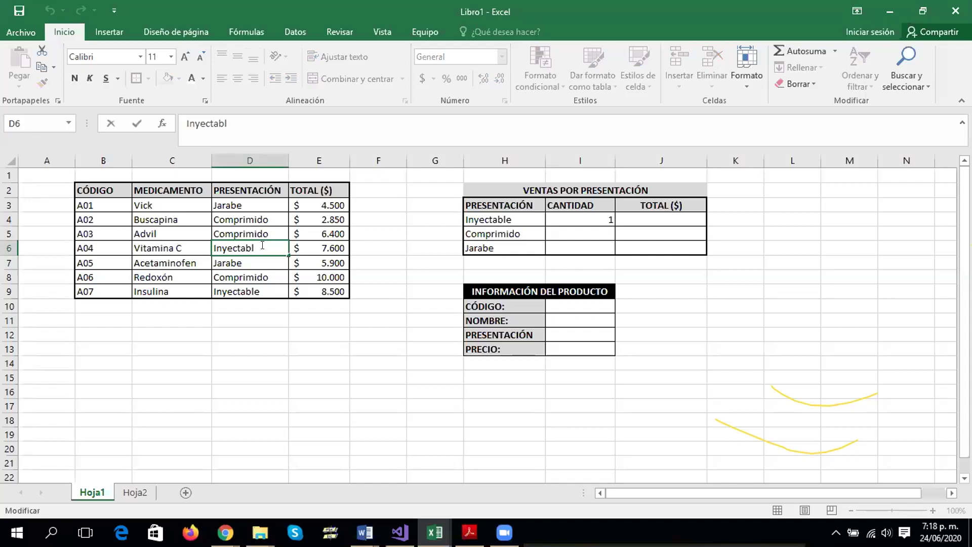
{"action": "type", "text": "E"}
{"action": "key", "text": "BackSpace"}
{"action": "type", "text": "e"}
{"action": "key", "text": "Return"}
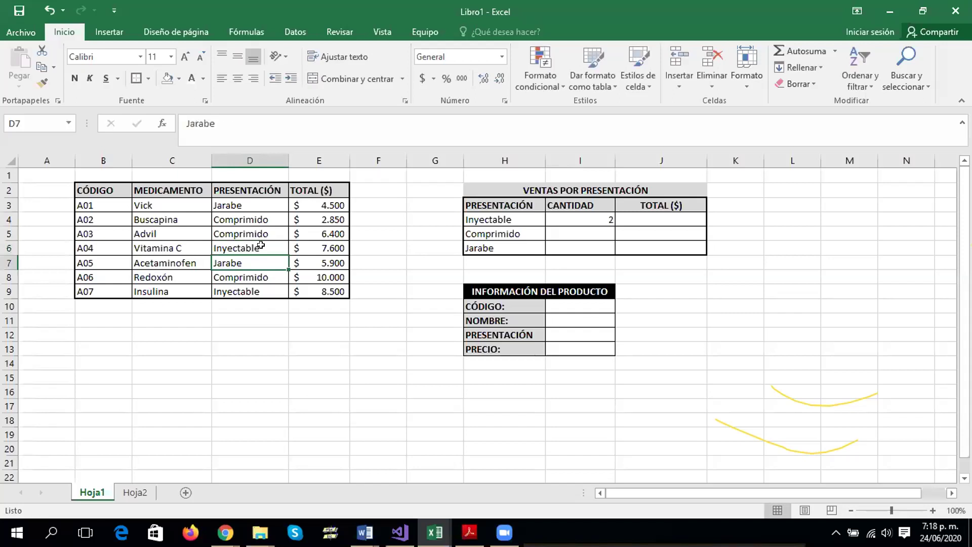
Check the corrected 'Inyectable' entry in D6 without changing it
{"action": "double_click", "coordinate": [261, 246]}
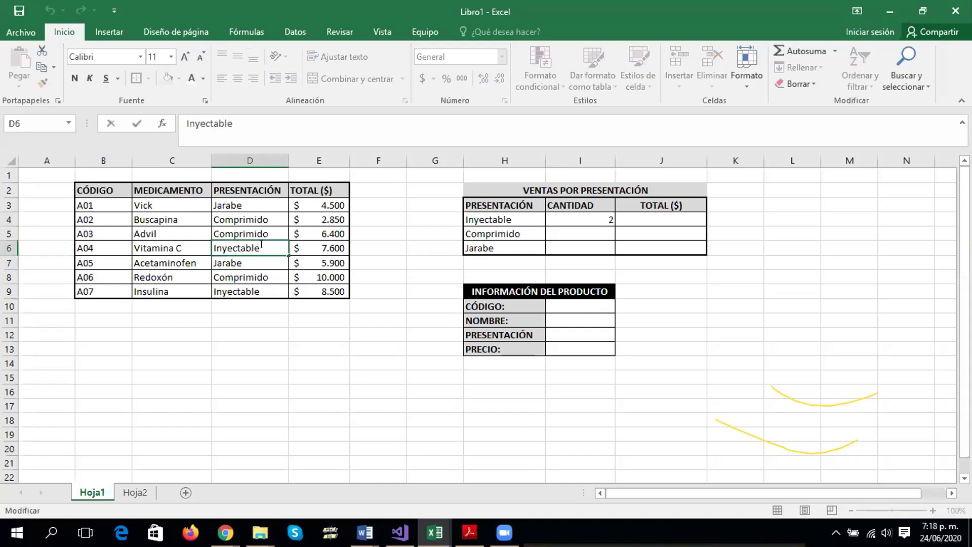
{"action": "left_click_drag", "start_coordinate": [260, 246], "coordinate": [213, 247]}
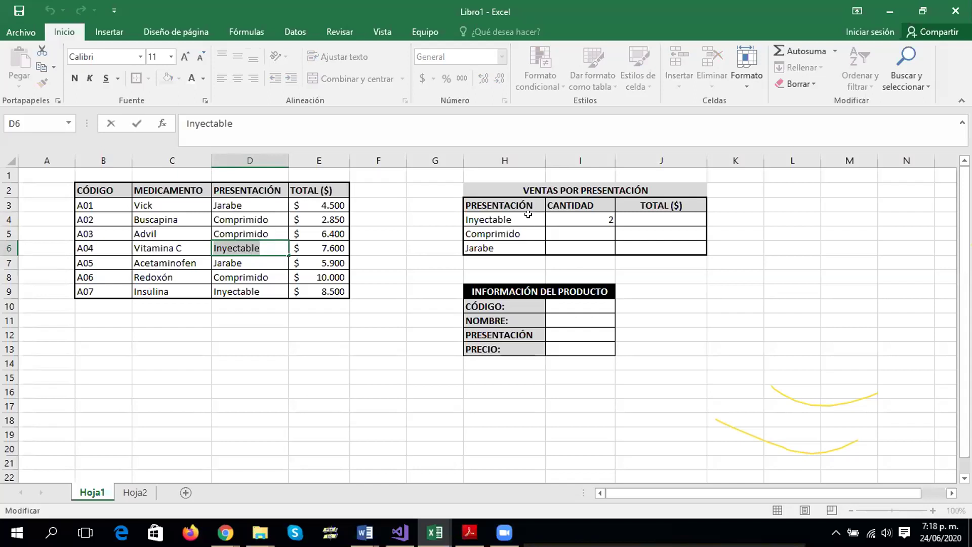
{"action": "left_click", "coordinate": [267, 246]}
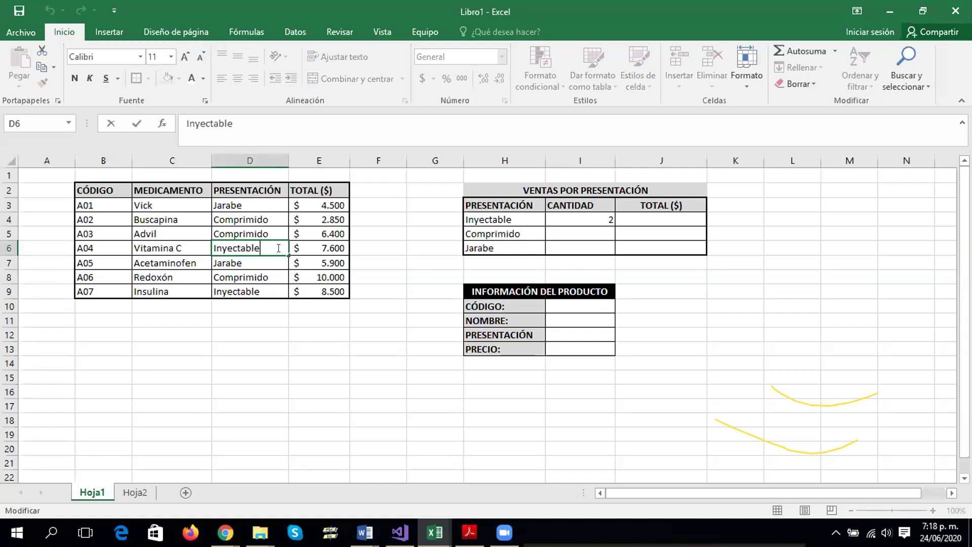
{"action": "key", "text": "Escape"}
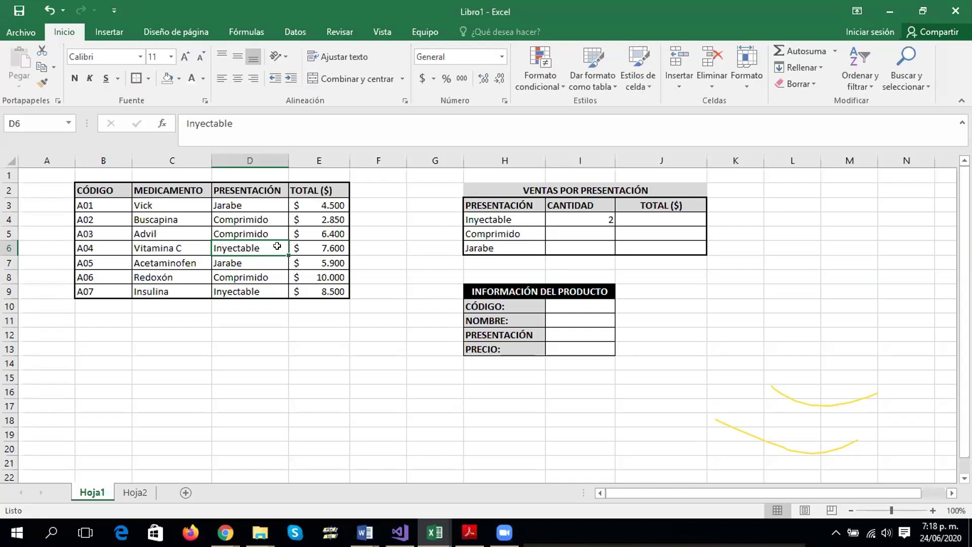
Fill the CONTAR.SI formula from I4 down to I6, giving Comprimido 3 and Jarabe 1
{"action": "left_click", "coordinate": [586, 216]}
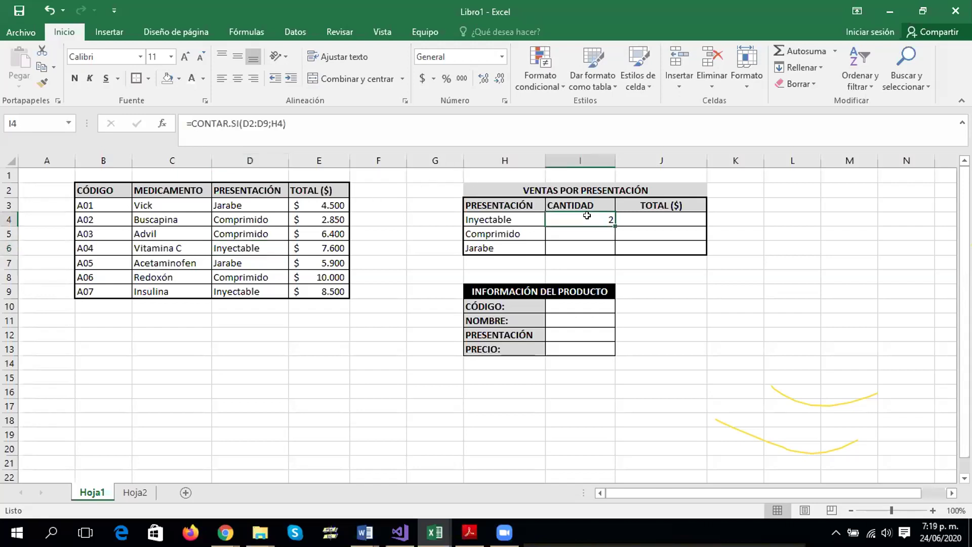
{"action": "double_click", "coordinate": [588, 216]}
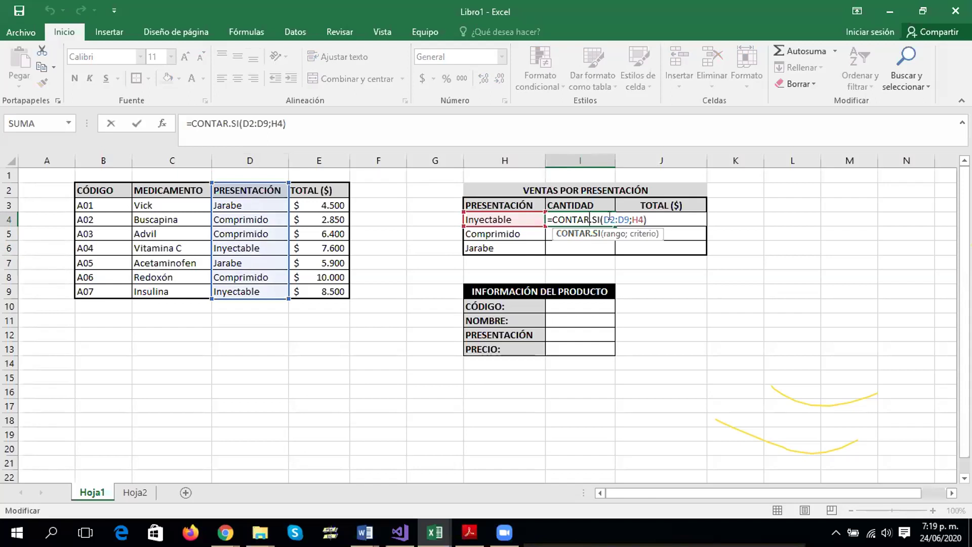
{"action": "key", "text": "Escape"}
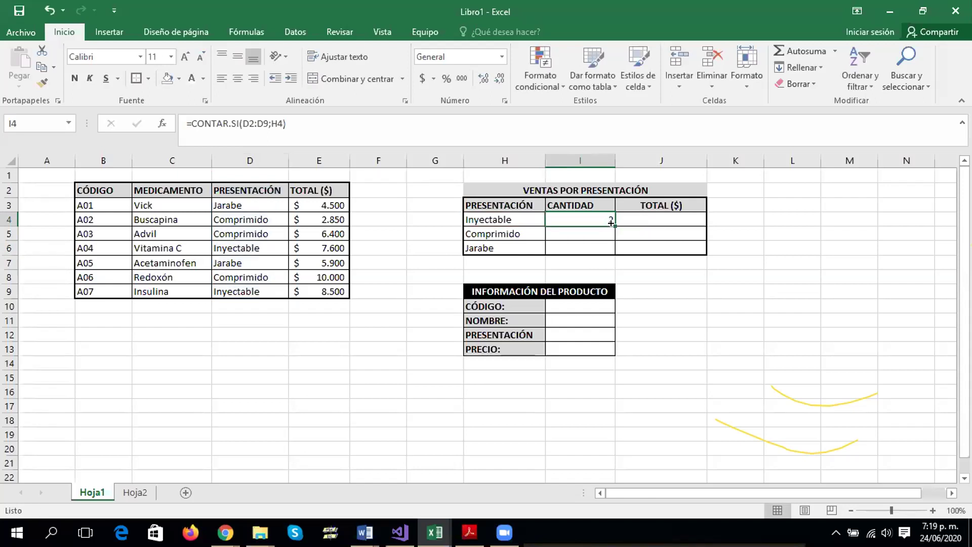
{"action": "mouse_move", "coordinate": [612, 222]}
{"action": "left_mouse_down"}
{"action": "mouse_move", "coordinate": [610, 235]}
{"action": "mouse_move", "coordinate": [613, 223]}
{"action": "left_mouse_up"}
{"action": "double_click", "coordinate": [588, 215]}
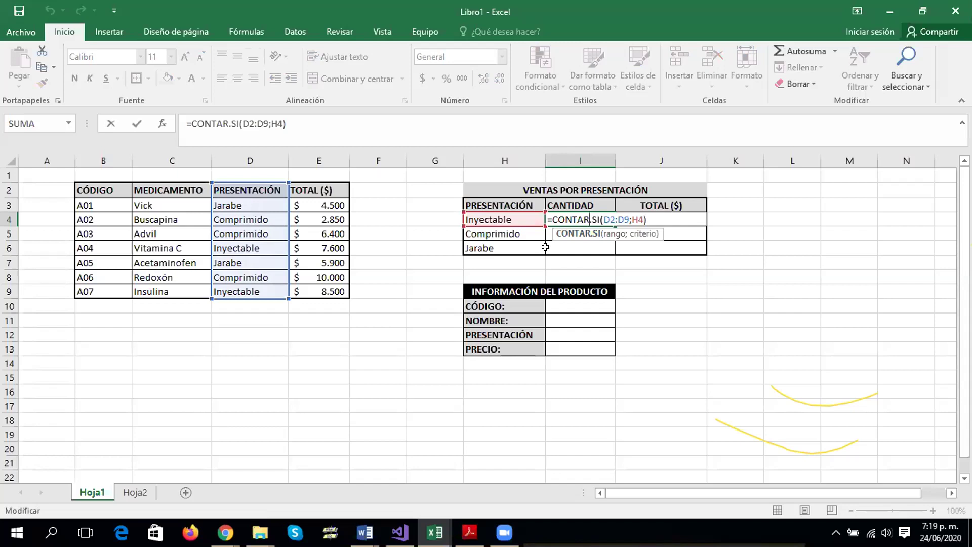
{"action": "key", "text": "ctrl+Return"}
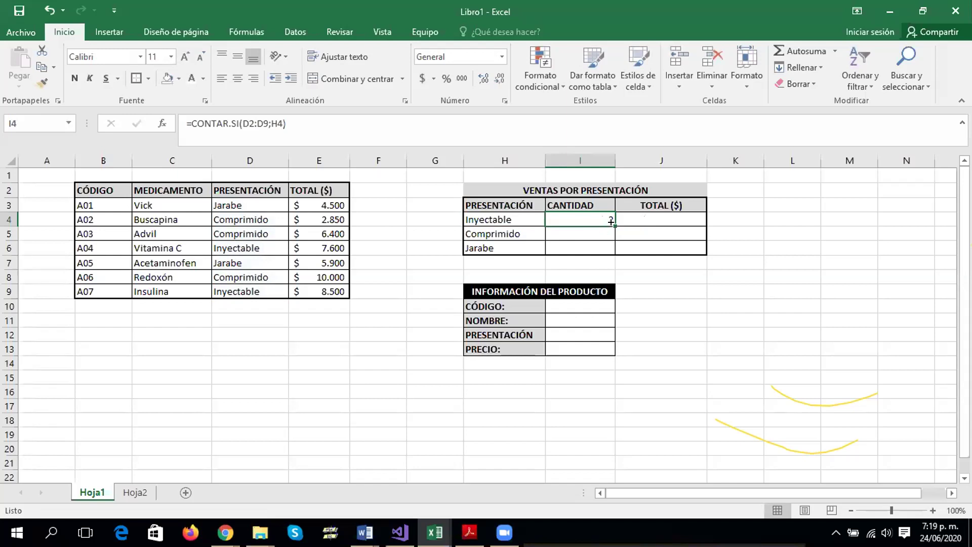
{"action": "left_click_drag", "start_coordinate": [611, 222], "coordinate": [611, 248]}
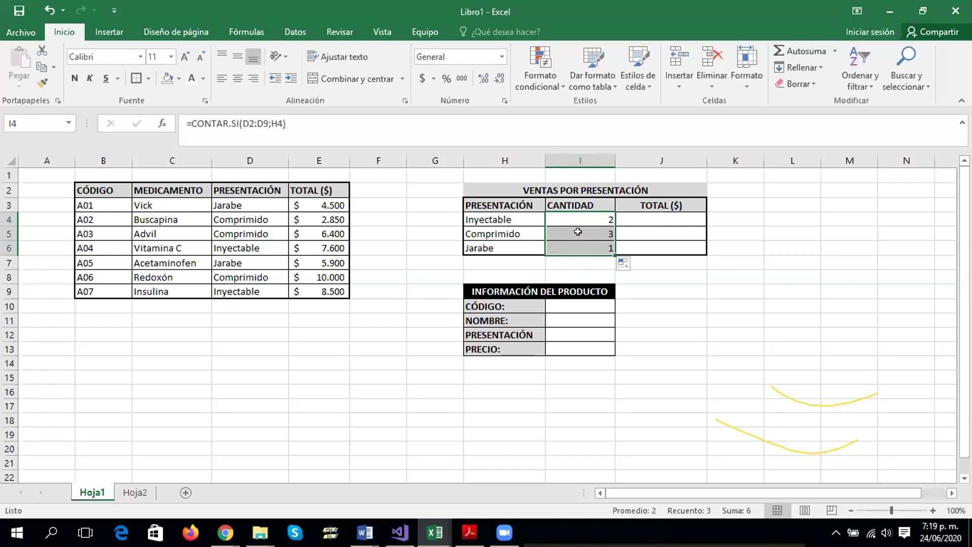
{"action": "double_click", "coordinate": [580, 228]}
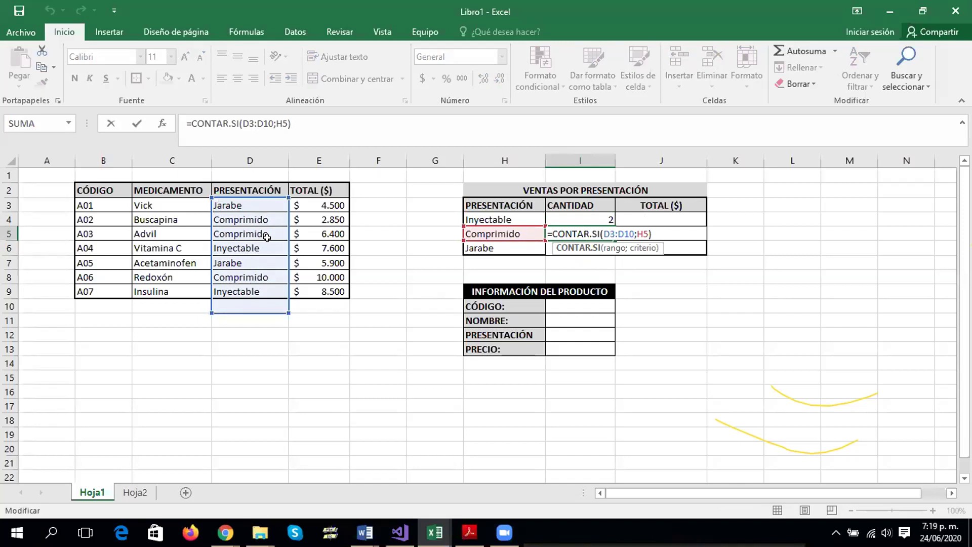
{"action": "key", "text": "Return"}
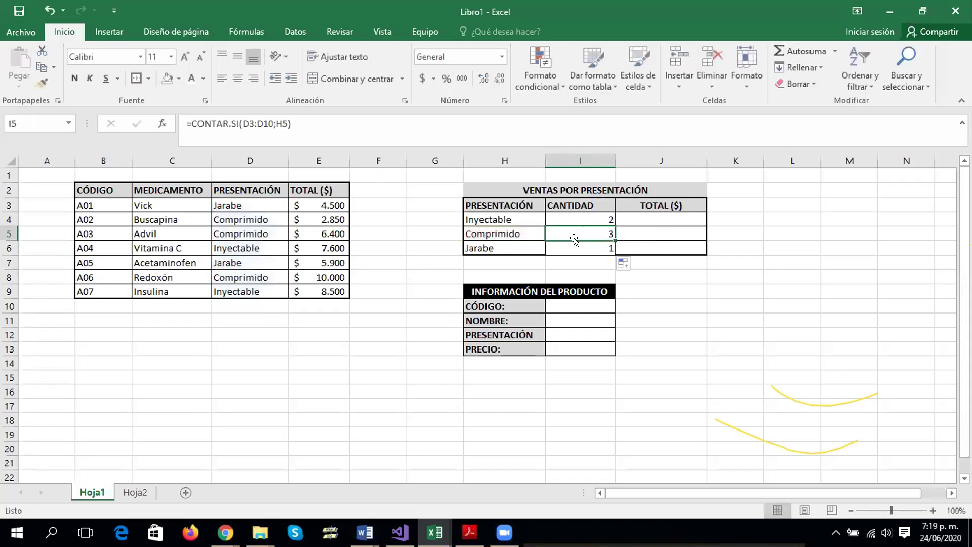
{"action": "double_click", "coordinate": [577, 245]}
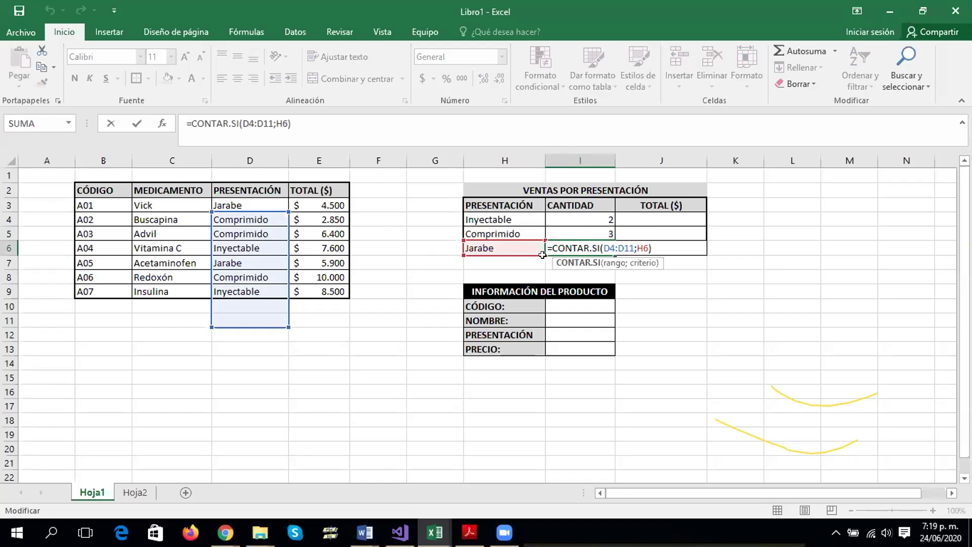
{"action": "key", "text": "ctrl+Return"}
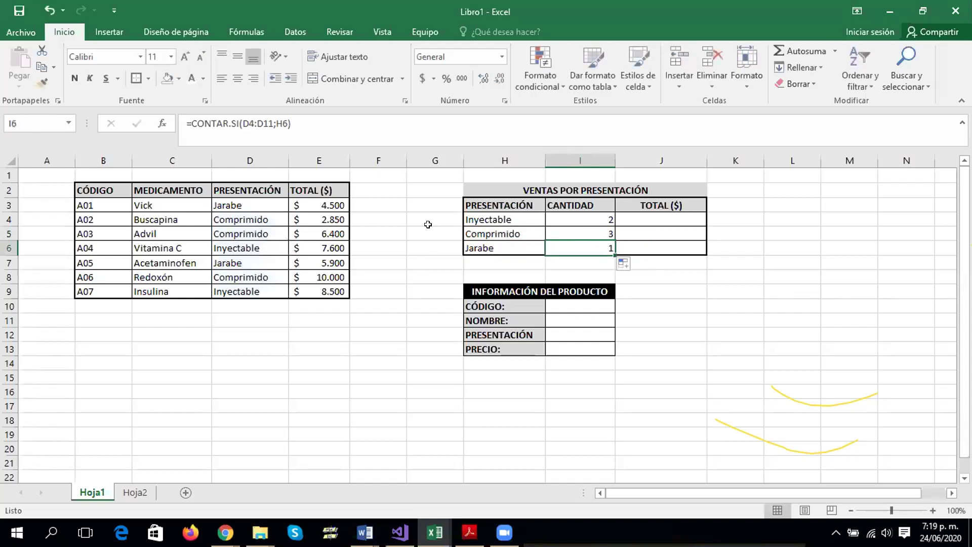
{"action": "left_click", "coordinate": [255, 204]}
{"action": "left_click", "coordinate": [259, 259]}
{"action": "left_click", "coordinate": [266, 203]}
{"action": "left_click", "coordinate": [269, 259]}
{"action": "left_click", "coordinate": [269, 200]}
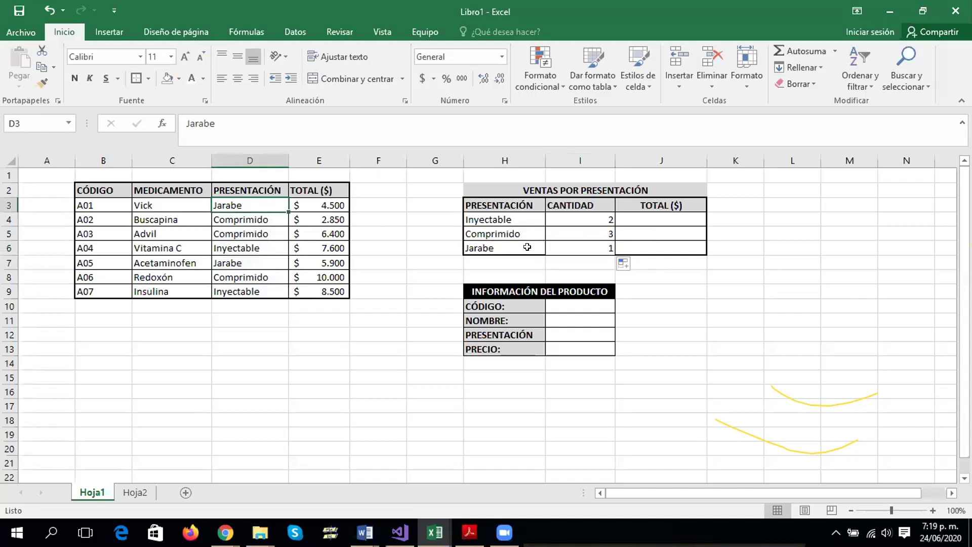
{"action": "left_click", "coordinate": [561, 248]}
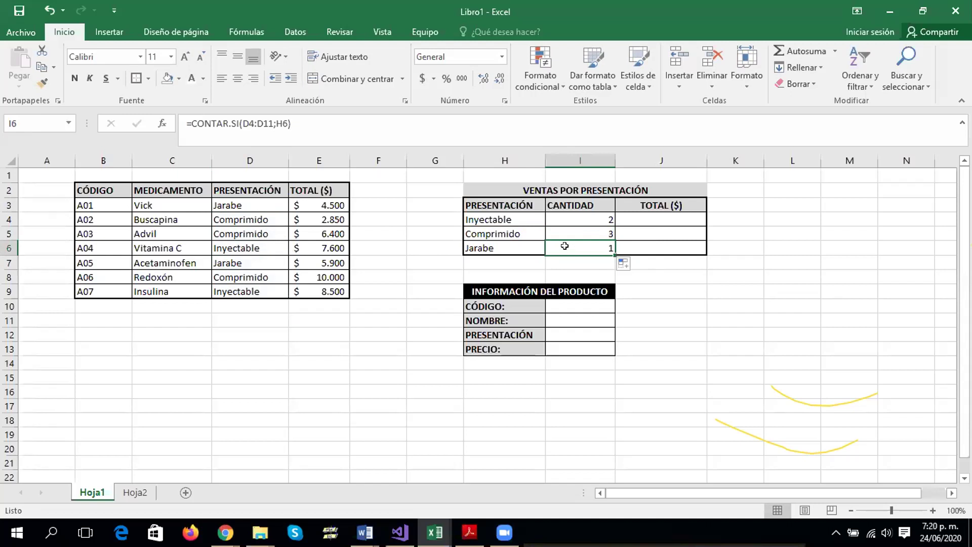
{"action": "double_click", "coordinate": [561, 245]}
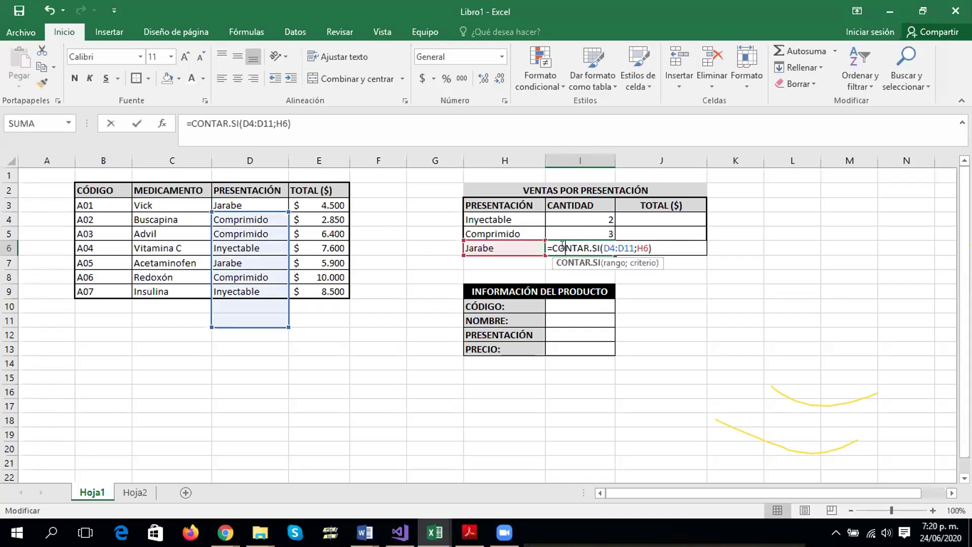
{"action": "left_click_drag", "start_coordinate": [278, 213], "coordinate": [260, 209]}
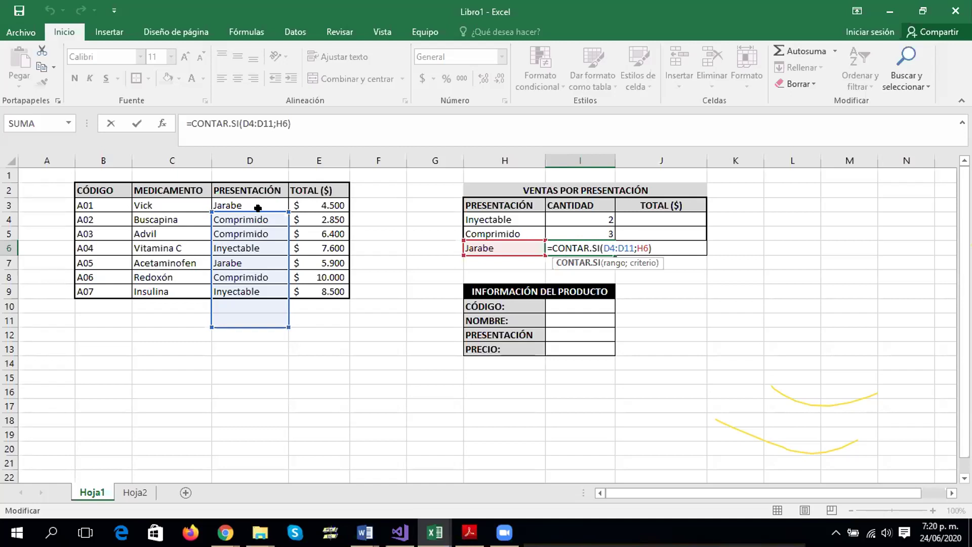
{"action": "key", "text": "ctrl+Return"}
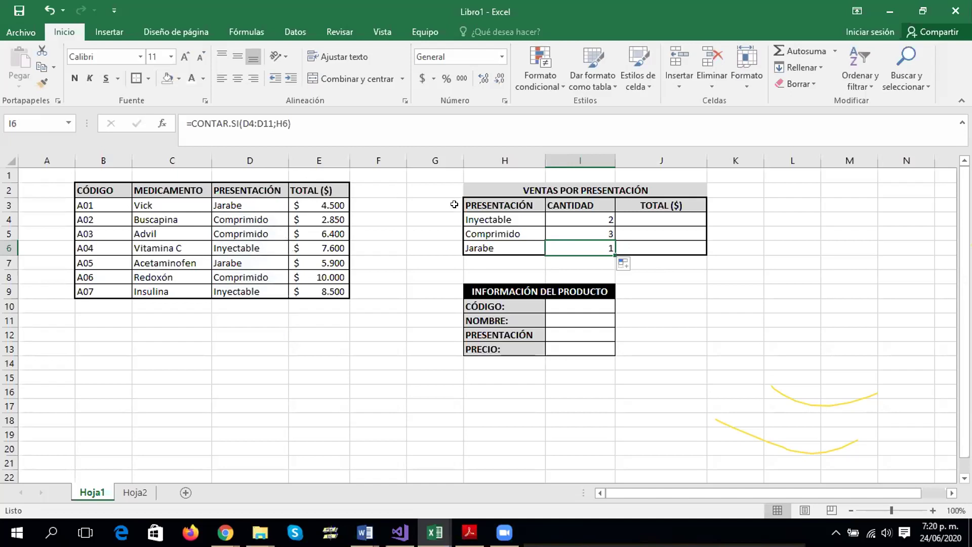
Open the I4 formula and try a semicolon in place of the D2:D9 colon, then revert it
{"action": "double_click", "coordinate": [561, 216]}
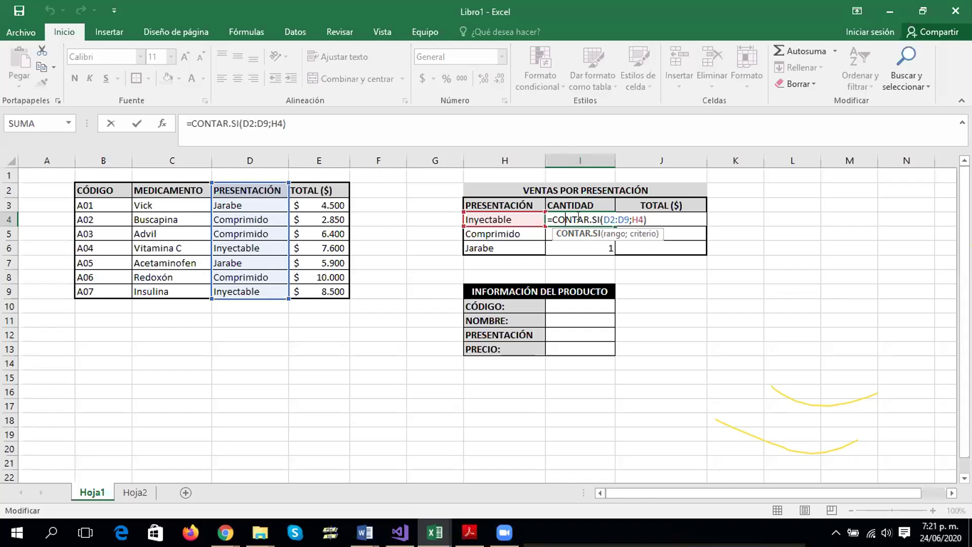
{"action": "left_click", "coordinate": [604, 220]}
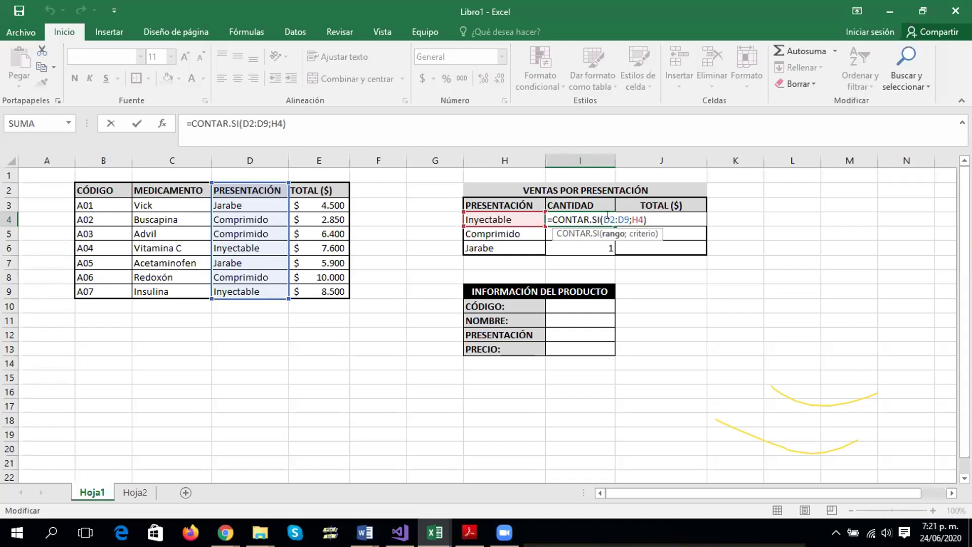
{"action": "left_click_drag", "start_coordinate": [602, 219], "coordinate": [611, 219]}
{"action": "left_click", "coordinate": [611, 215]}
{"action": "mouse_move", "coordinate": [259, 188]}
{"action": "left_mouse_down"}
{"action": "mouse_move", "coordinate": [256, 173]}
{"action": "mouse_move", "coordinate": [258, 189]}
{"action": "left_mouse_up"}
{"action": "key", "text": "BackSpace"}
{"action": "type", "text": ";"}
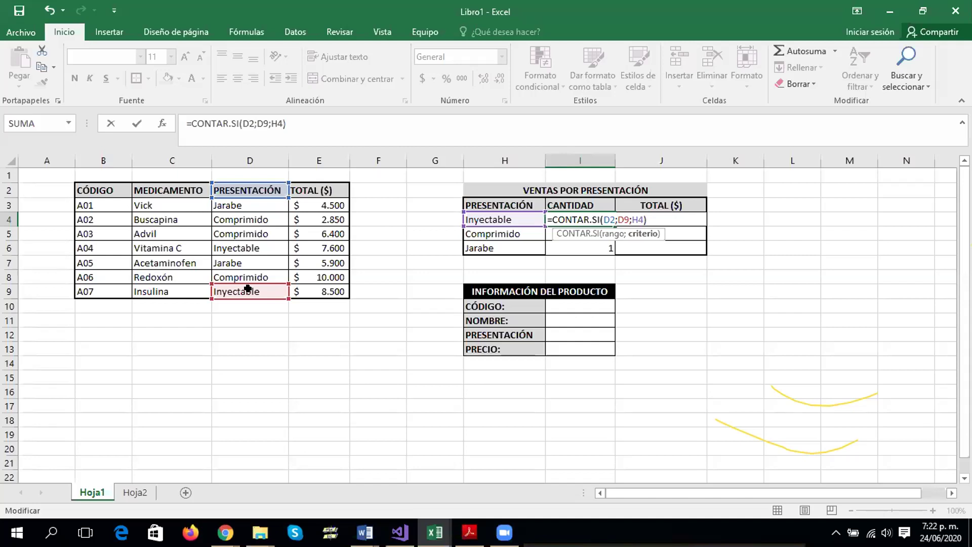
{"action": "key", "text": "BackSpace"}
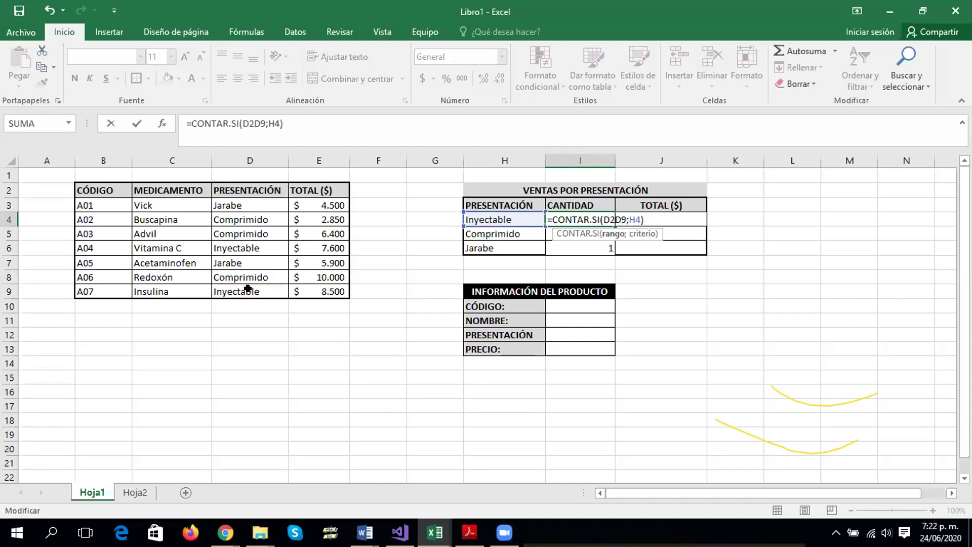
{"action": "type", "text": ":"}
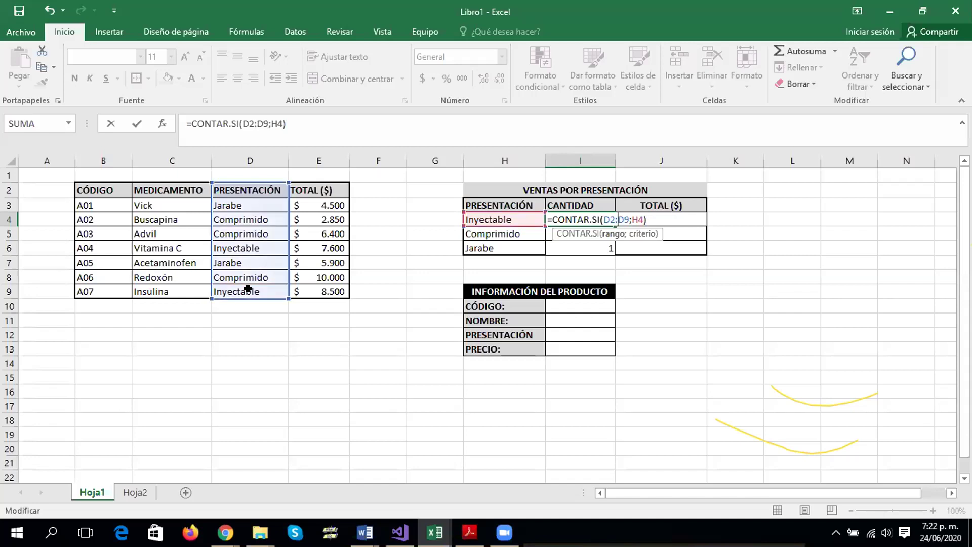
Remove the stray D2 from the range, restoring D2:D9, and leave the caret at its start
{"action": "left_click", "coordinate": [259, 186]}
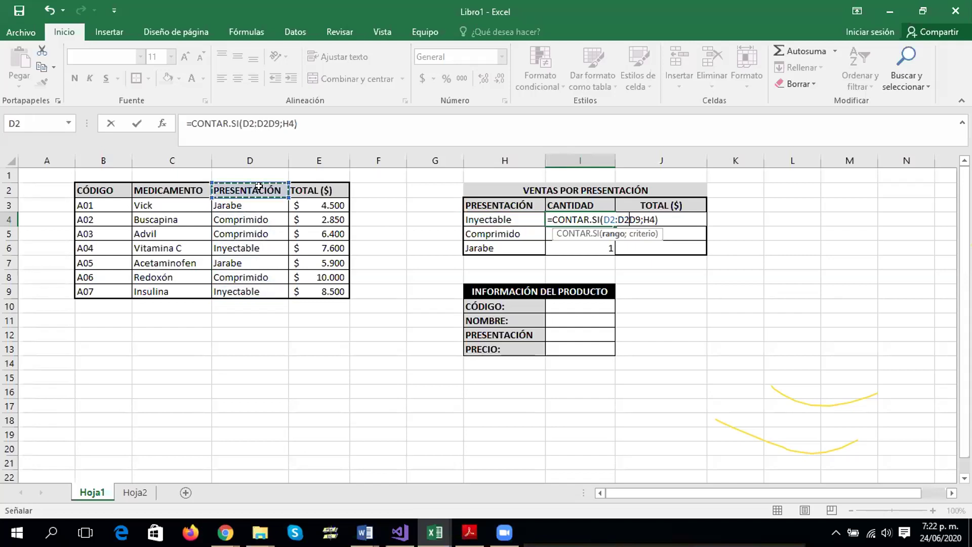
{"action": "key", "text": "BackSpace"}
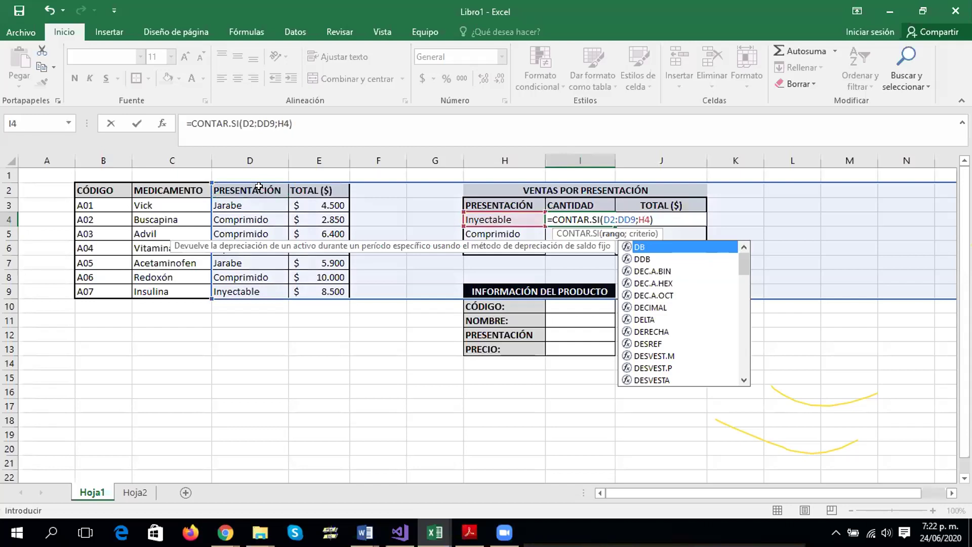
{"action": "key", "text": "BackSpace"}
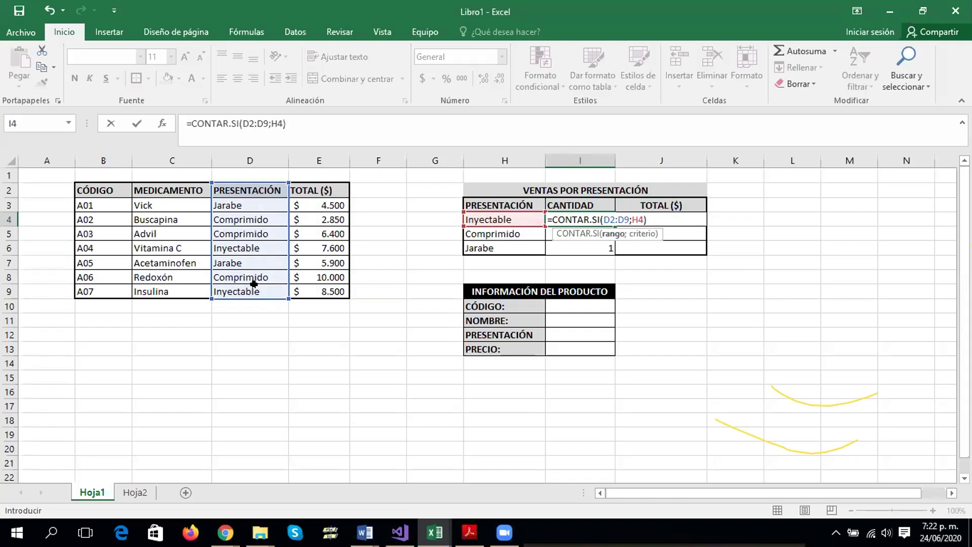
{"action": "left_click", "coordinate": [627, 217]}
{"action": "key", "text": "Right"}
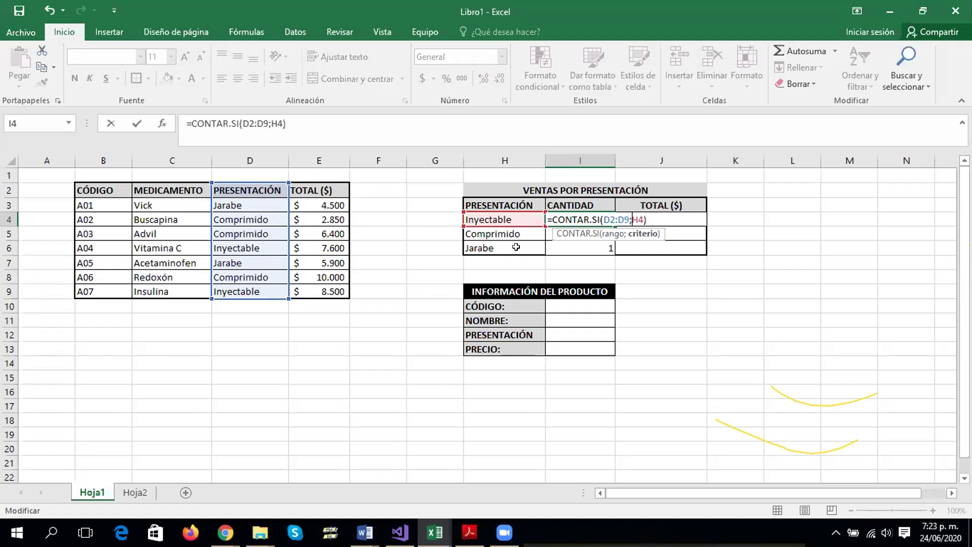
{"action": "left_click", "coordinate": [602, 220]}
Make the I4 CONTAR.SI range absolute, turning D2:D9 into $D$2:$D$9
{"action": "left_click_drag", "start_coordinate": [602, 218], "coordinate": [625, 219]}
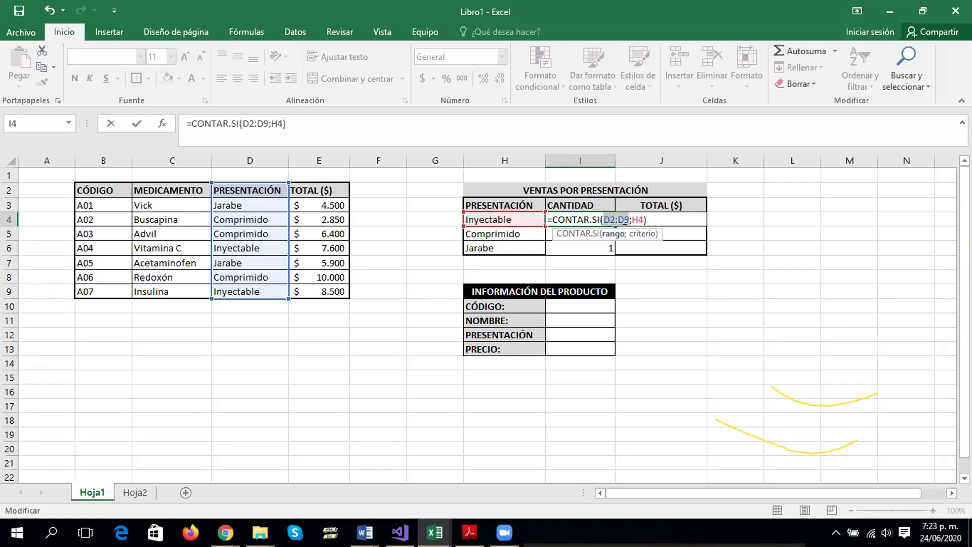
{"action": "left_click", "coordinate": [611, 220]}
{"action": "key", "text": "F4"}
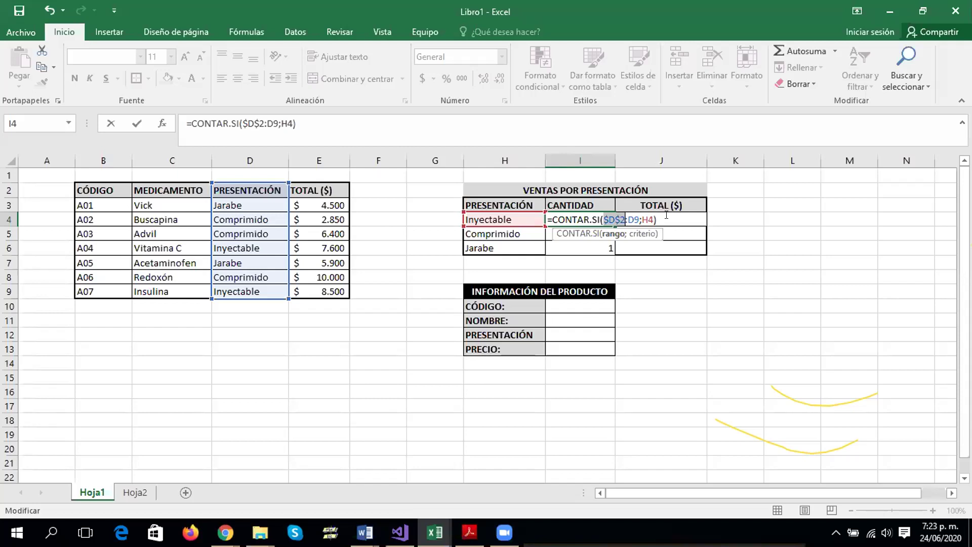
{"action": "left_click", "coordinate": [625, 219]}
{"action": "type", "text": "$"}
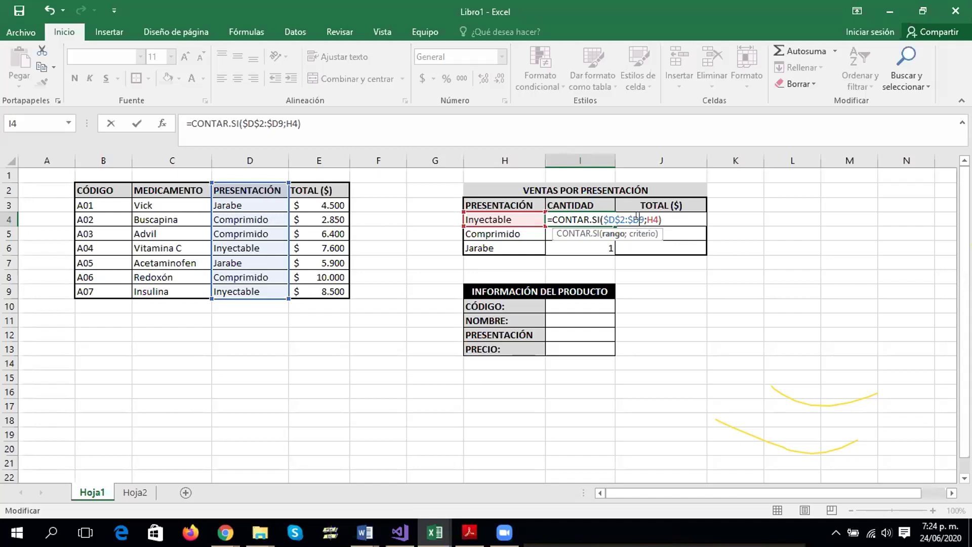
{"action": "type", "text": "$"}
Check the locked range and H4 criterion, then confirm =CONTAR.SI($D$2:$D$9;H4), still counting 2
{"action": "left_click_drag", "start_coordinate": [627, 217], "coordinate": [644, 215]}
{"action": "left_click", "coordinate": [644, 214]}
{"action": "left_click_drag", "start_coordinate": [648, 216], "coordinate": [626, 216]}
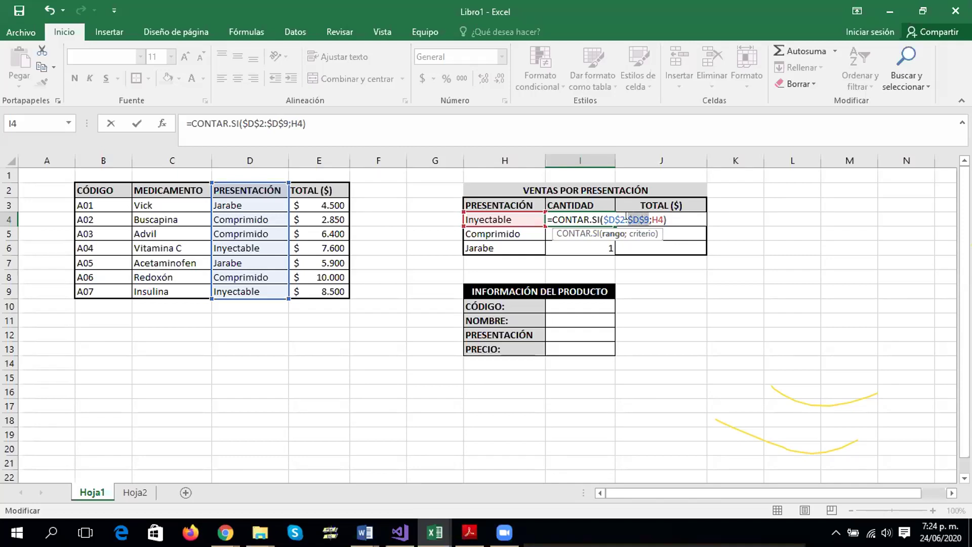
{"action": "left_click", "coordinate": [614, 214]}
{"action": "left_click", "coordinate": [655, 217]}
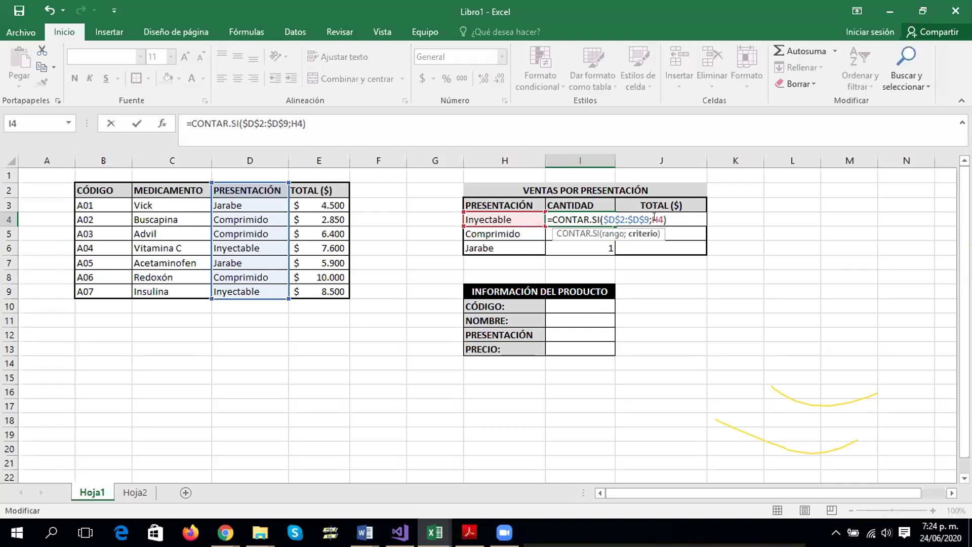
{"action": "left_click", "coordinate": [515, 224]}
{"action": "left_click_drag", "start_coordinate": [651, 220], "coordinate": [663, 219]}
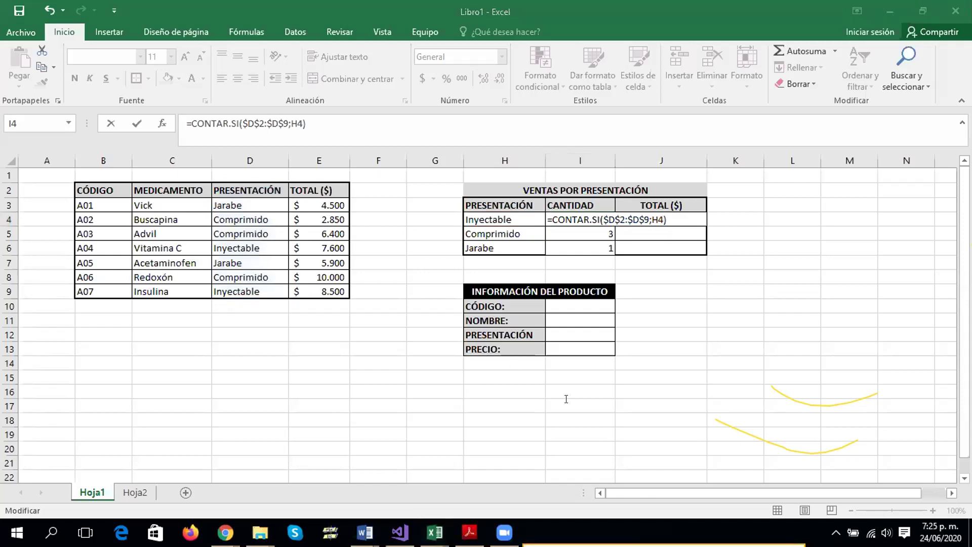
{"action": "double_click", "coordinate": [662, 213]}
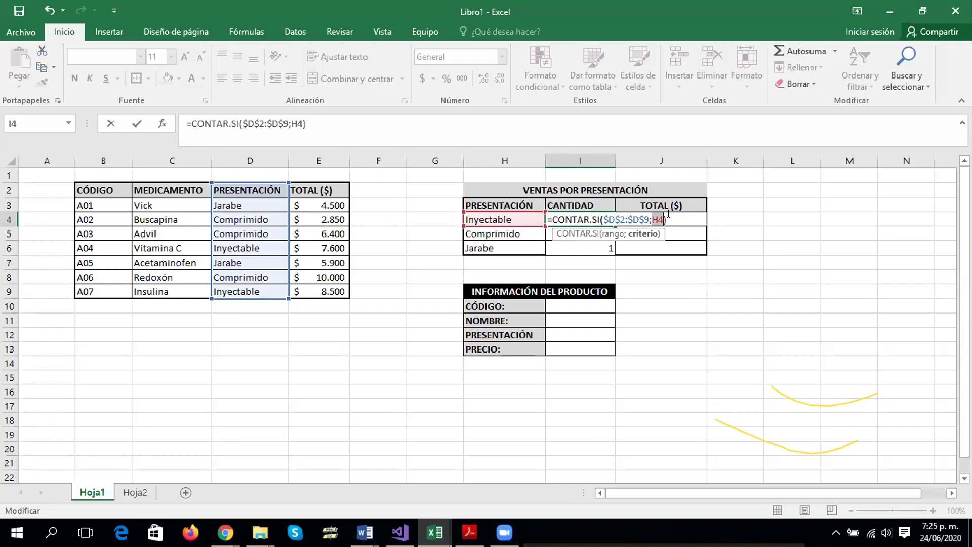
{"action": "key", "text": "Return"}
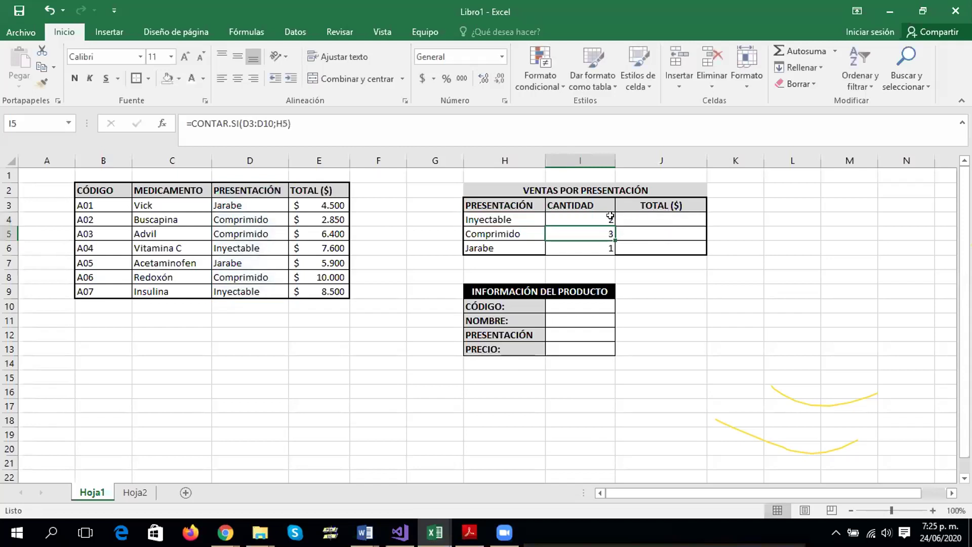
Fill I4's CONTAR.SI formula down to I6, giving Comprimido 3 and Jarabe 2
{"action": "left_click", "coordinate": [602, 220]}
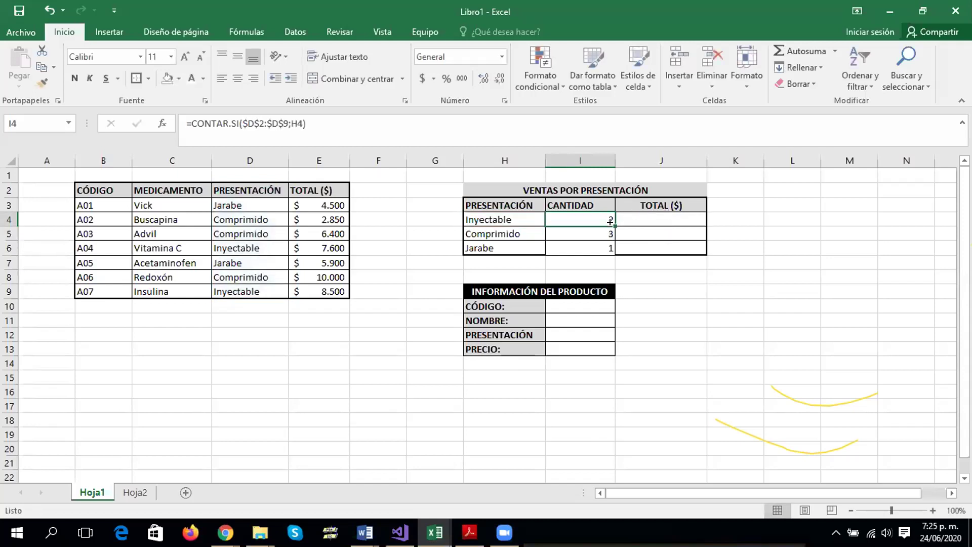
{"action": "left_click_drag", "start_coordinate": [610, 222], "coordinate": [611, 248]}
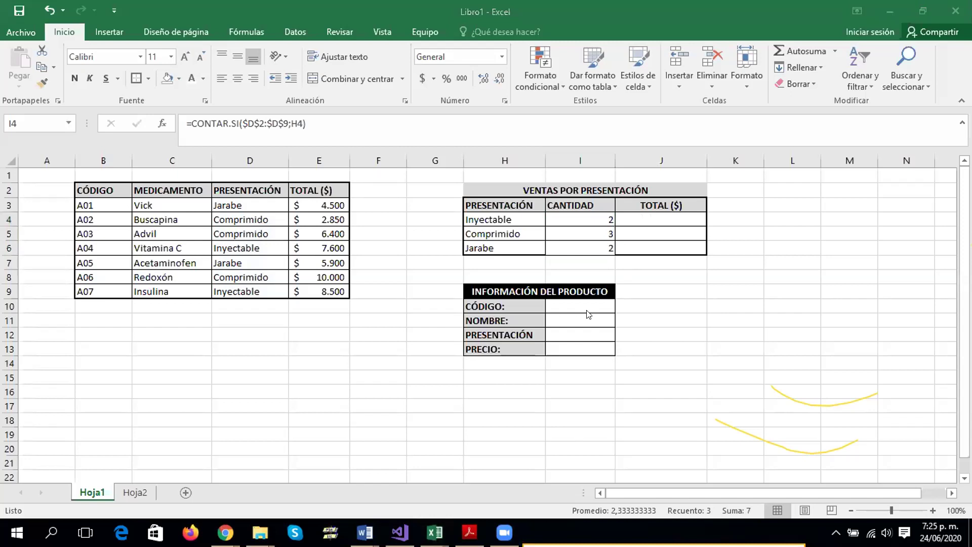
{"action": "double_click", "coordinate": [593, 215]}
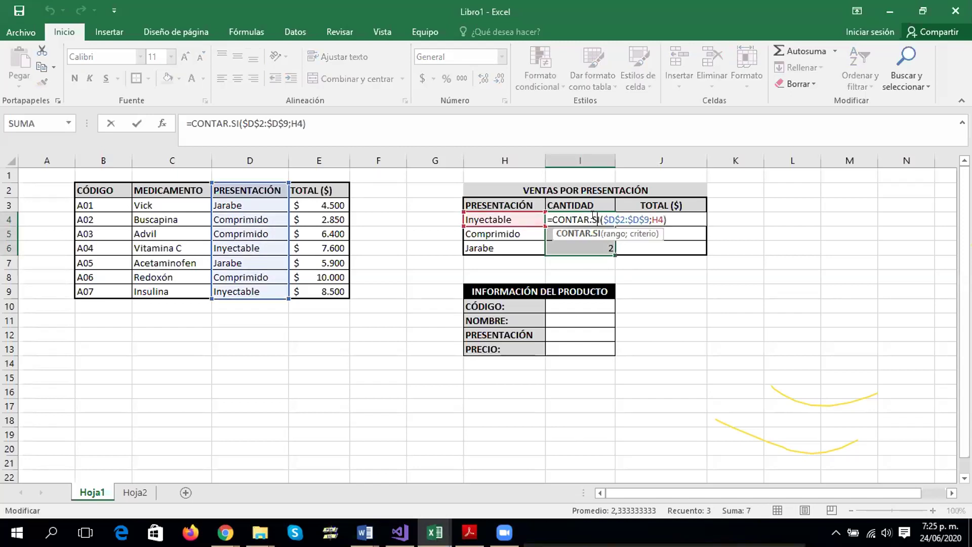
{"action": "key", "text": "Escape"}
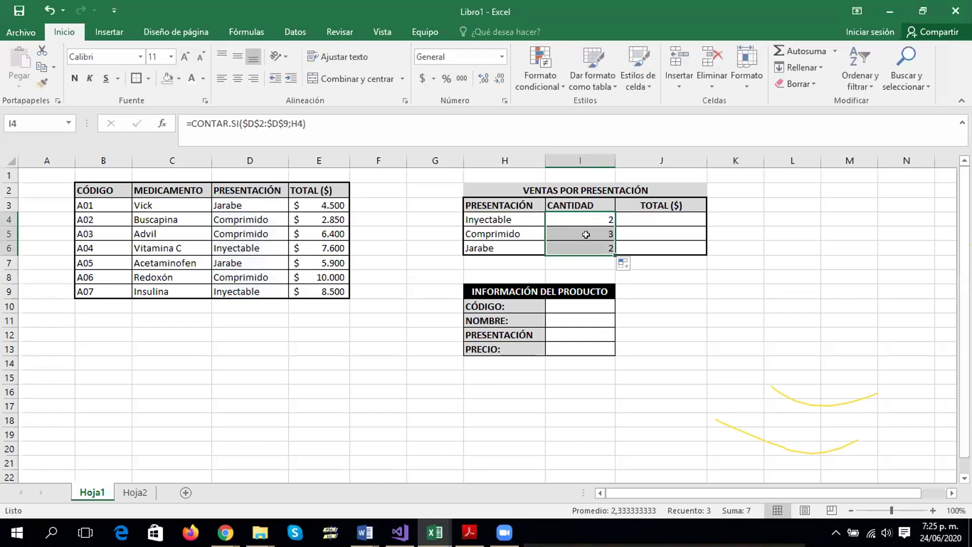
{"action": "key", "text": "Down"}
{"action": "key", "text": "Down"}
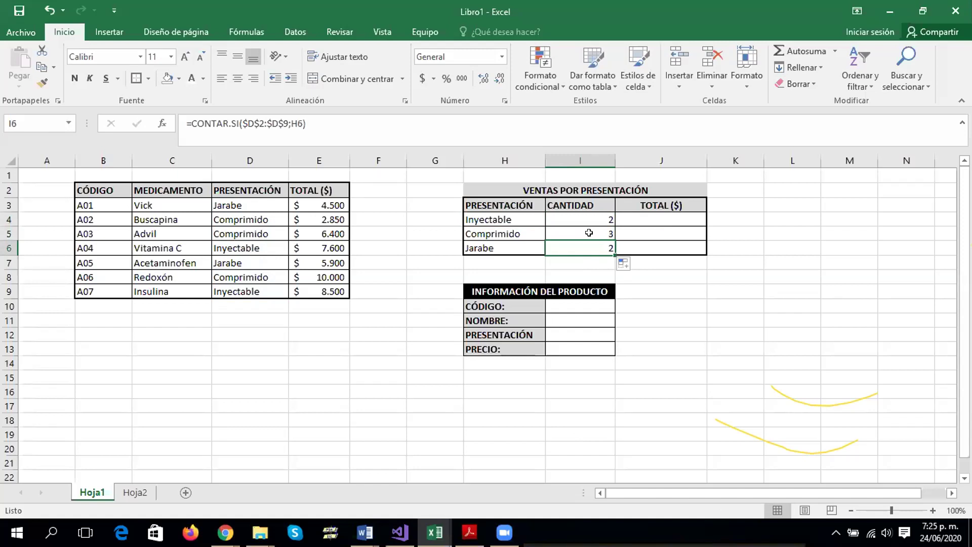
{"action": "double_click", "coordinate": [589, 232]}
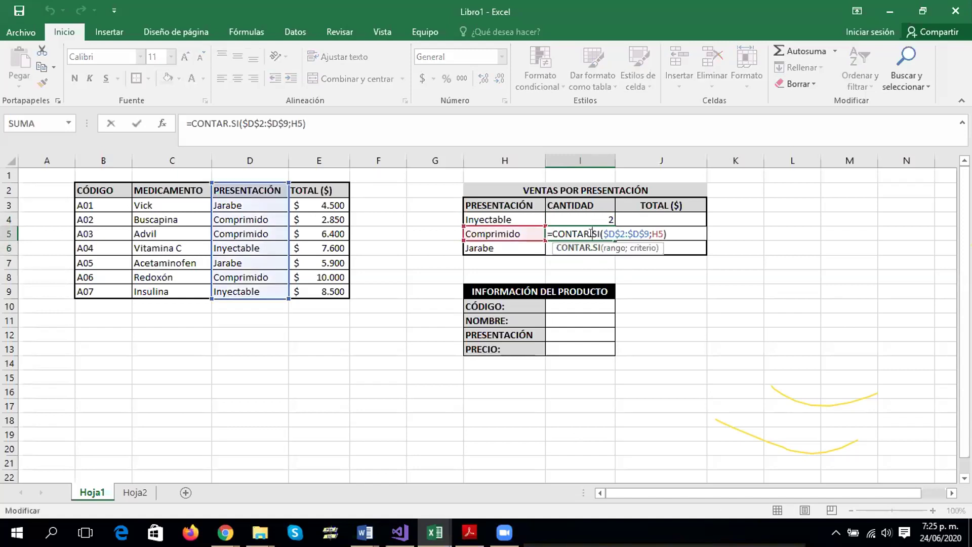
{"action": "left_click_drag", "start_coordinate": [603, 234], "coordinate": [647, 233]}
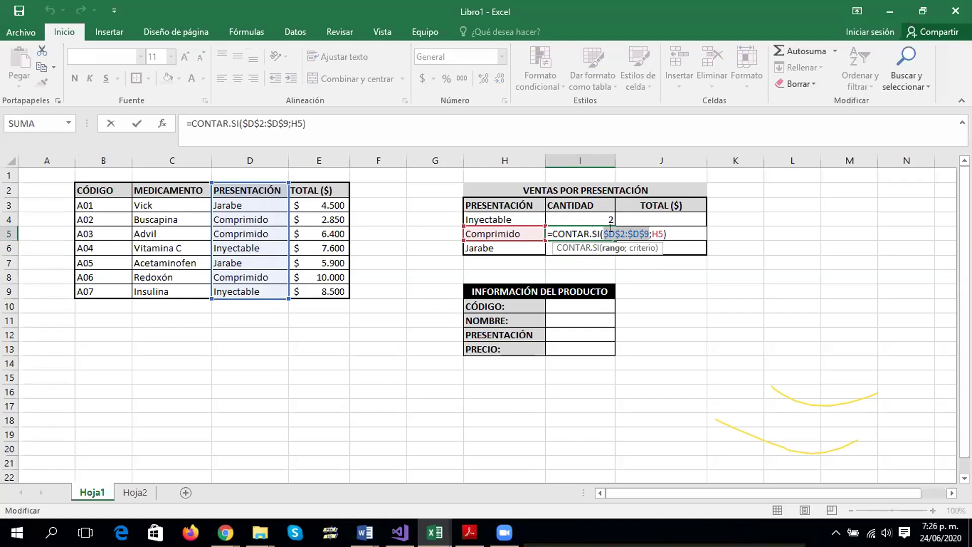
{"action": "left_click", "coordinate": [657, 228]}
{"action": "left_click", "coordinate": [648, 234]}
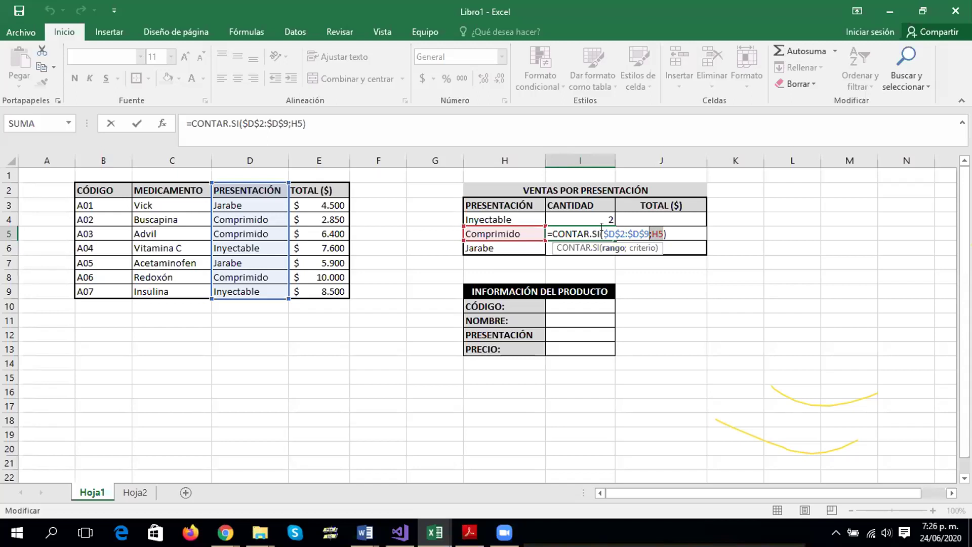
{"action": "left_click_drag", "start_coordinate": [601, 227], "coordinate": [650, 228]}
{"action": "left_click", "coordinate": [652, 227]}
{"action": "left_click", "coordinate": [664, 235]}
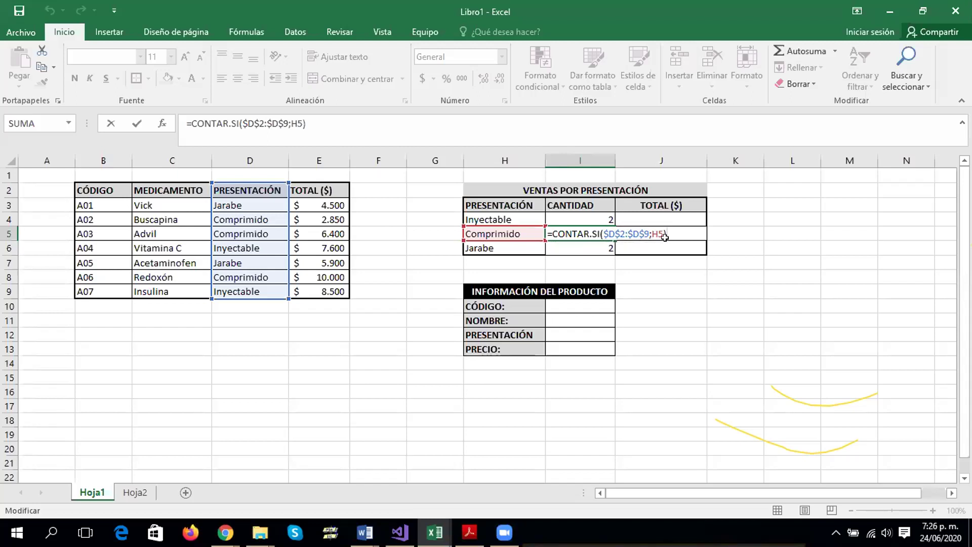
{"action": "key", "text": "Return"}
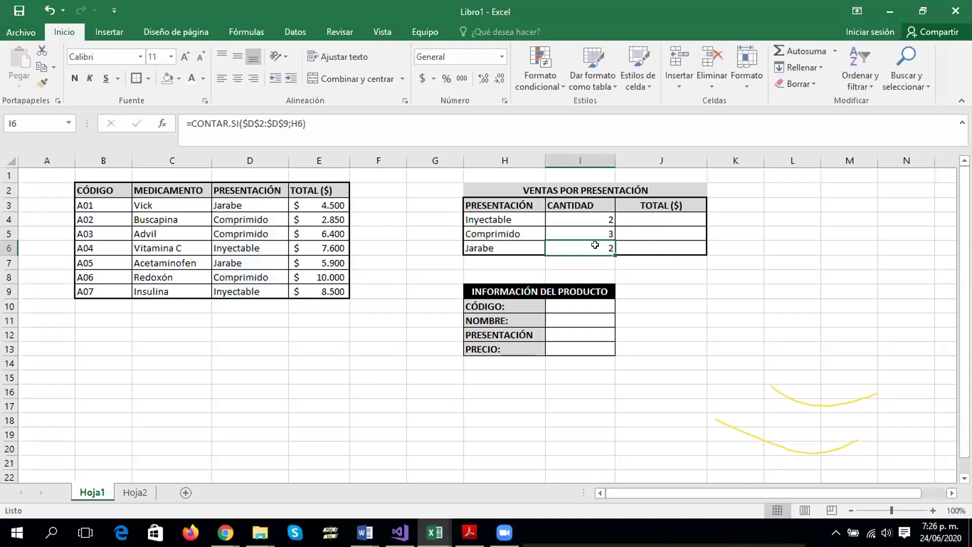
{"action": "double_click", "coordinate": [595, 246]}
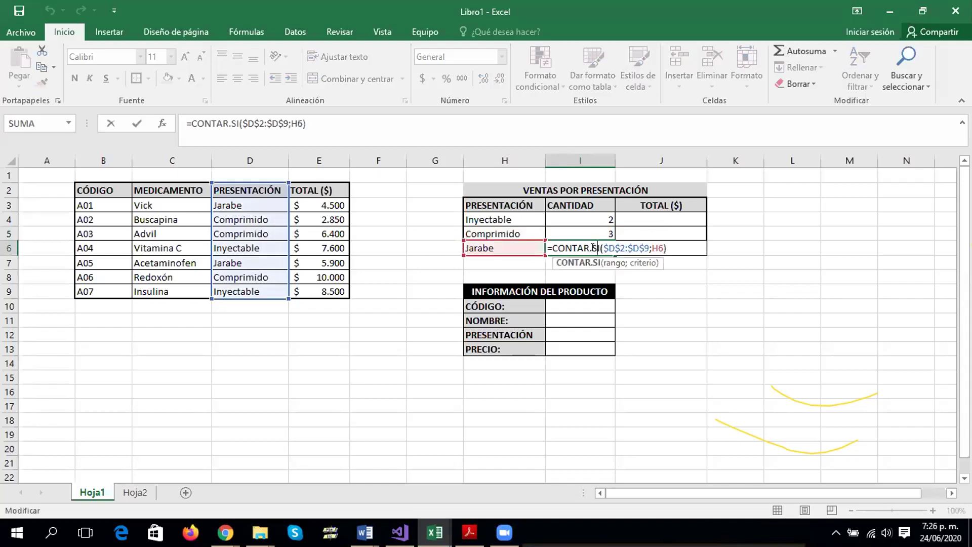
{"action": "left_click_drag", "start_coordinate": [603, 248], "coordinate": [648, 248]}
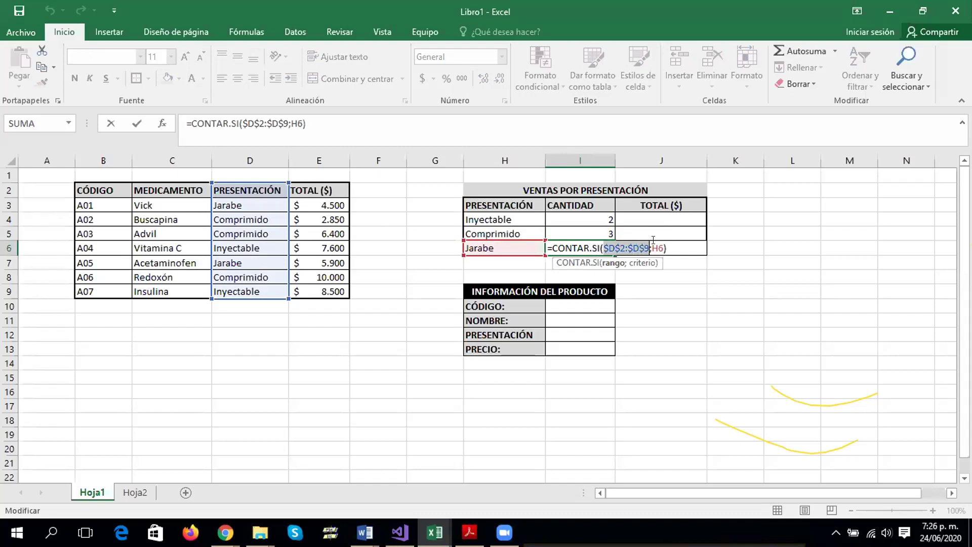
{"action": "left_click", "coordinate": [651, 248]}
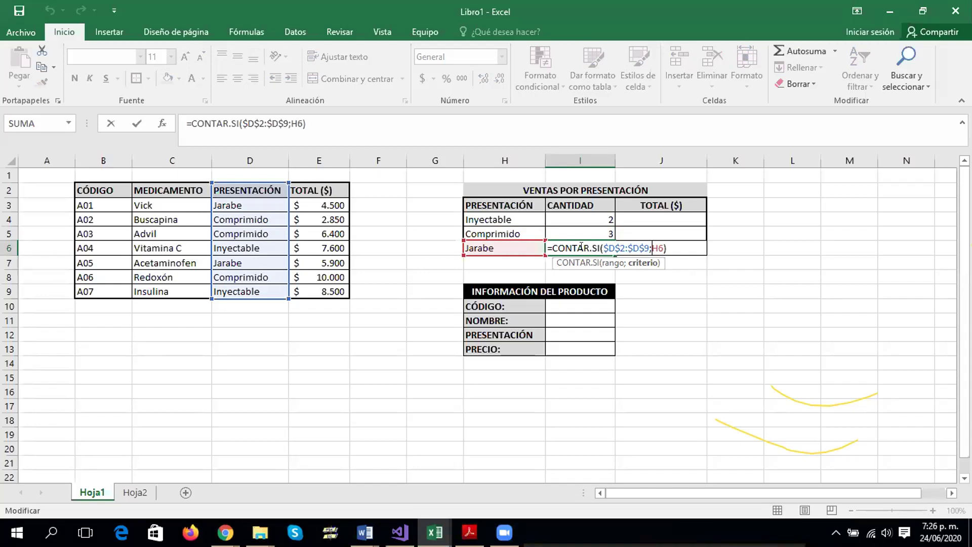
{"action": "key", "text": "Return"}
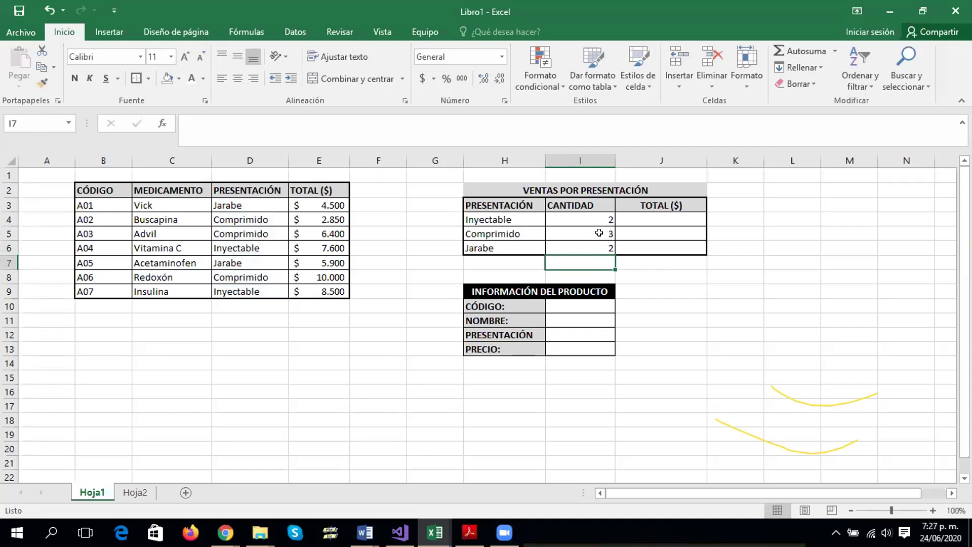
{"action": "double_click", "coordinate": [588, 217]}
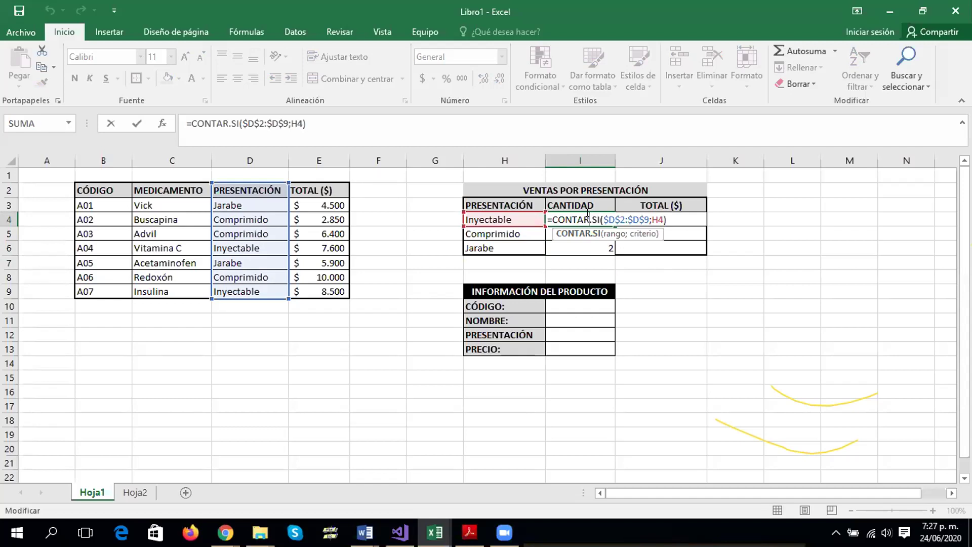
{"action": "key", "text": "Return"}
{"action": "key", "text": "ctrl+Return"}
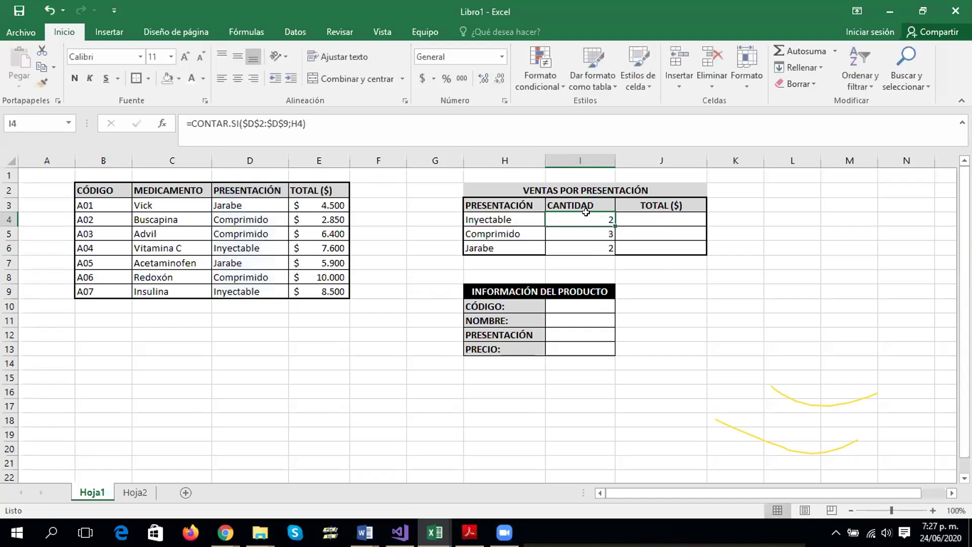
Review the TOTAL cells J4–J6 and the price values in column E before writing the total
{"action": "left_click", "coordinate": [633, 215]}
{"action": "double_click", "coordinate": [634, 216]}
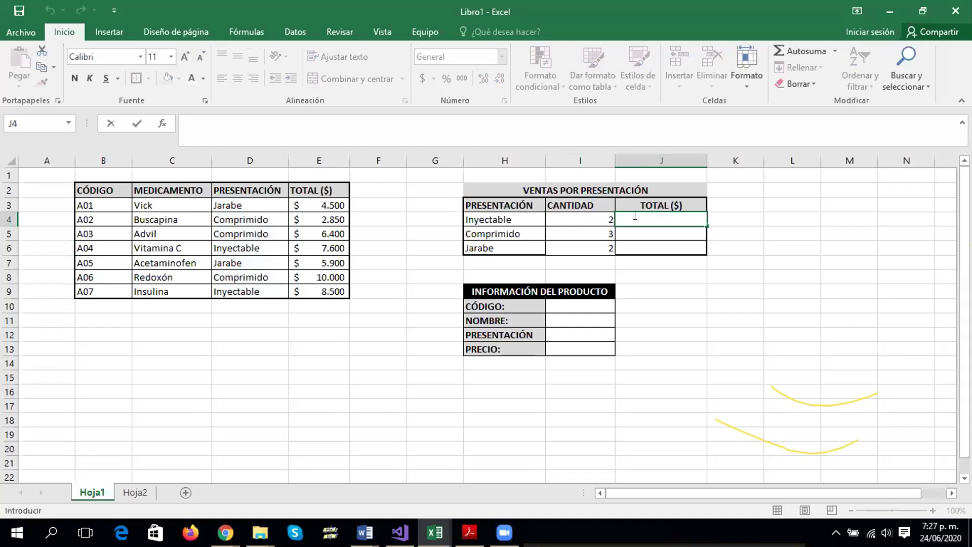
{"action": "left_click", "coordinate": [311, 203]}
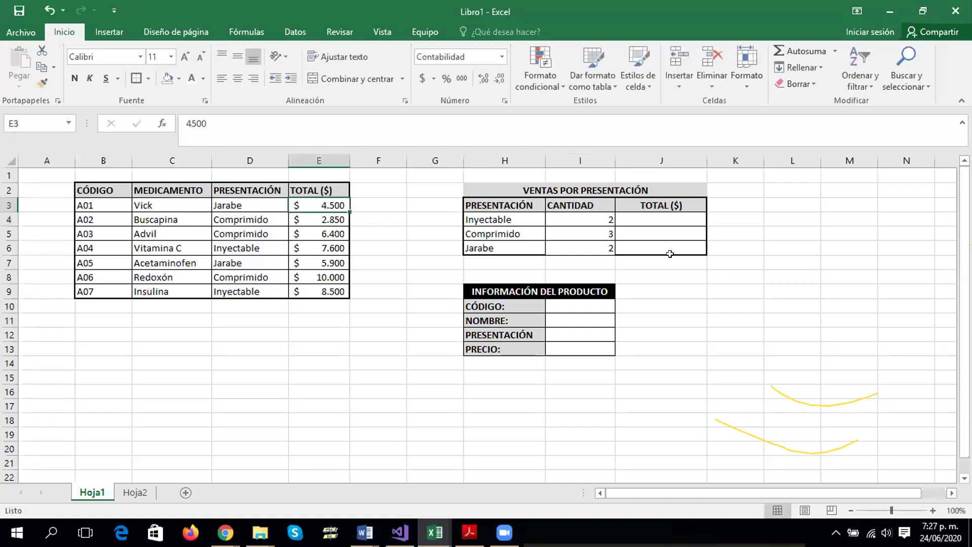
{"action": "left_click", "coordinate": [670, 215]}
{"action": "left_click", "coordinate": [645, 234]}
{"action": "left_click", "coordinate": [657, 246]}
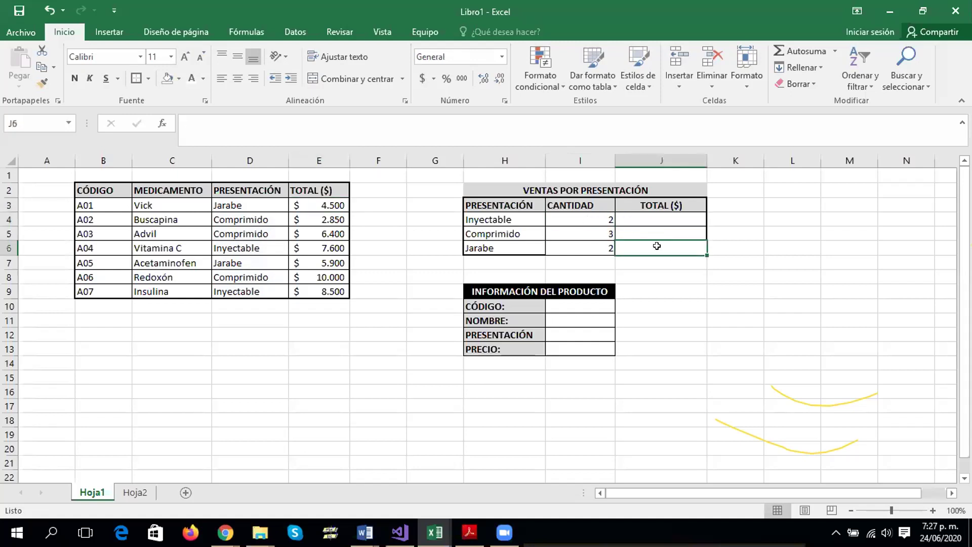
{"action": "left_click", "coordinate": [656, 214]}
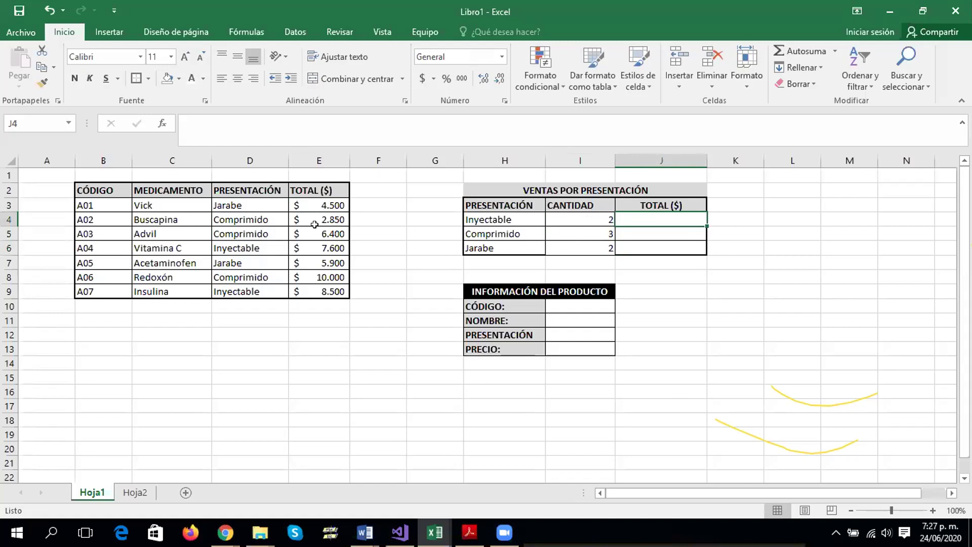
{"action": "left_click", "coordinate": [313, 246]}
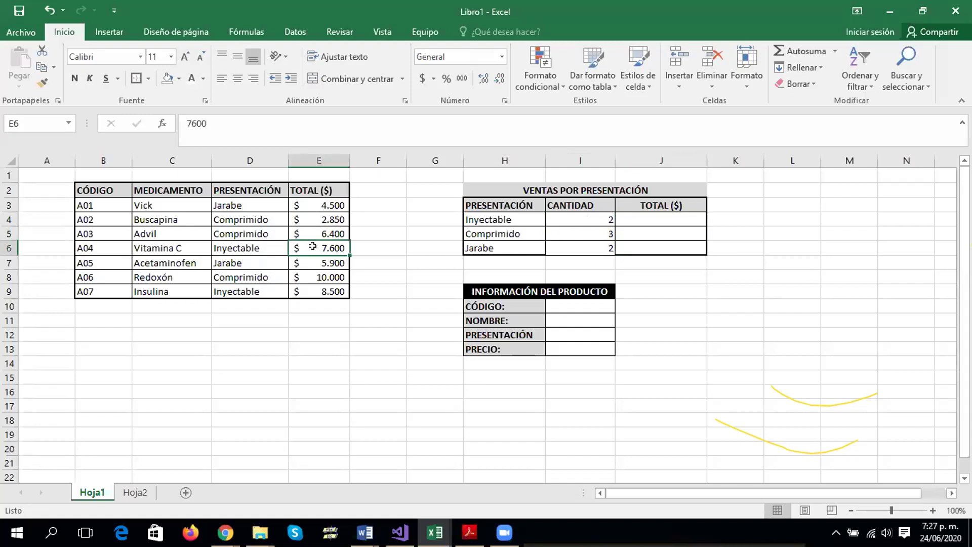
{"action": "left_click", "coordinate": [327, 290]}
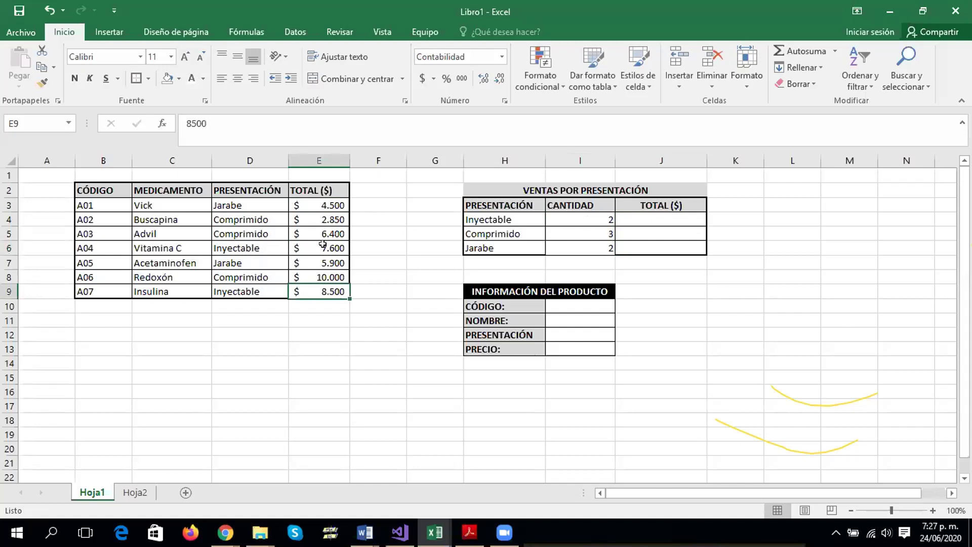
{"action": "left_click", "coordinate": [317, 214]}
{"action": "left_click", "coordinate": [317, 233]}
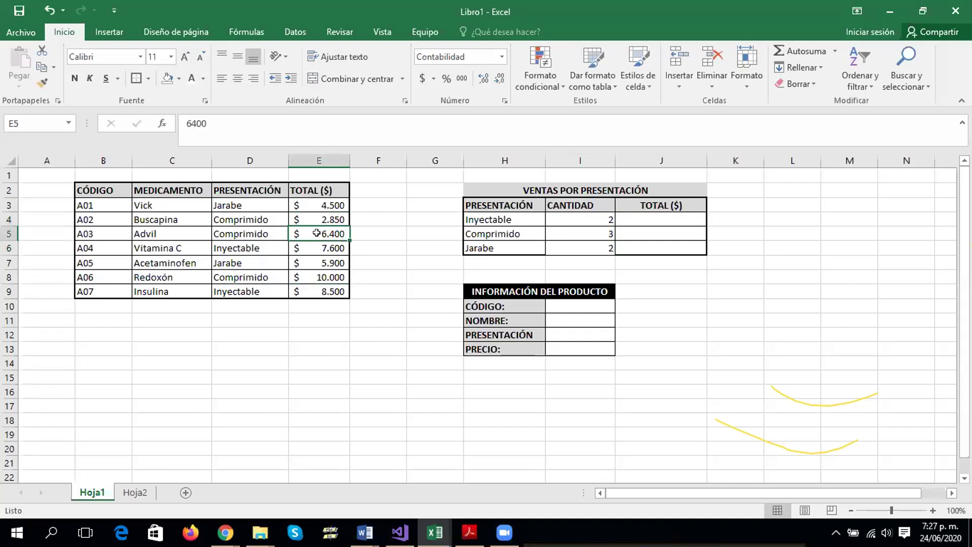
{"action": "left_click", "coordinate": [315, 259]}
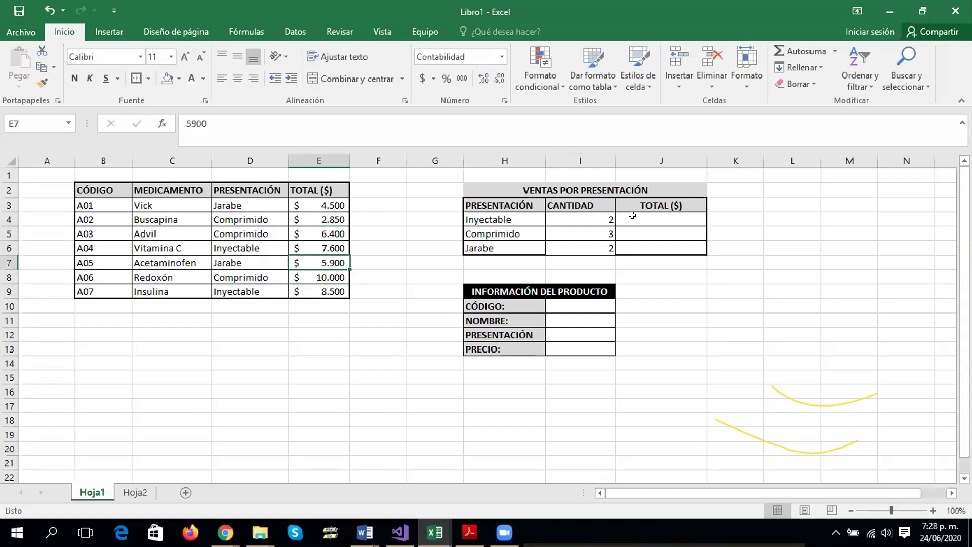
Begin a SUMAR.SI formula in the Inyectable total cell J4 using autocomplete
{"action": "left_click", "coordinate": [664, 217]}
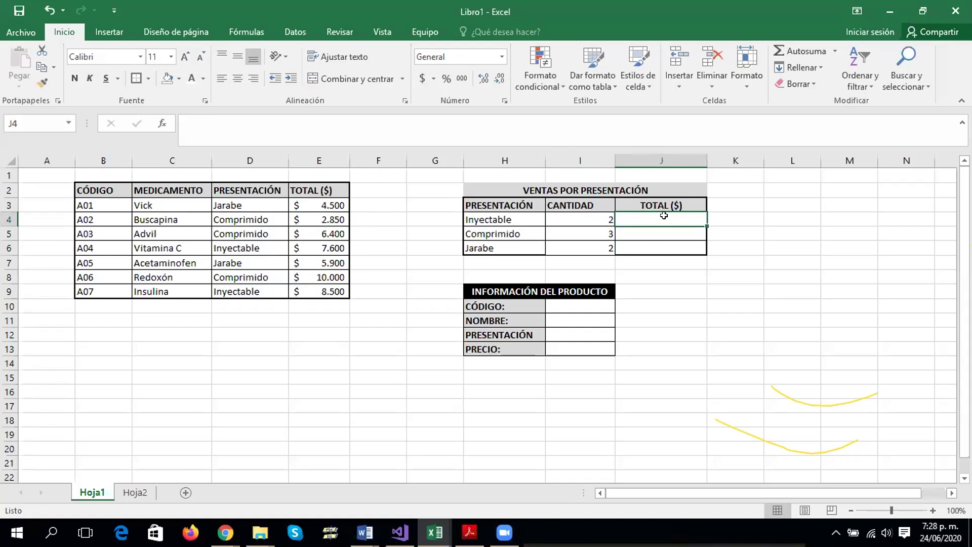
{"action": "type", "text": "="}
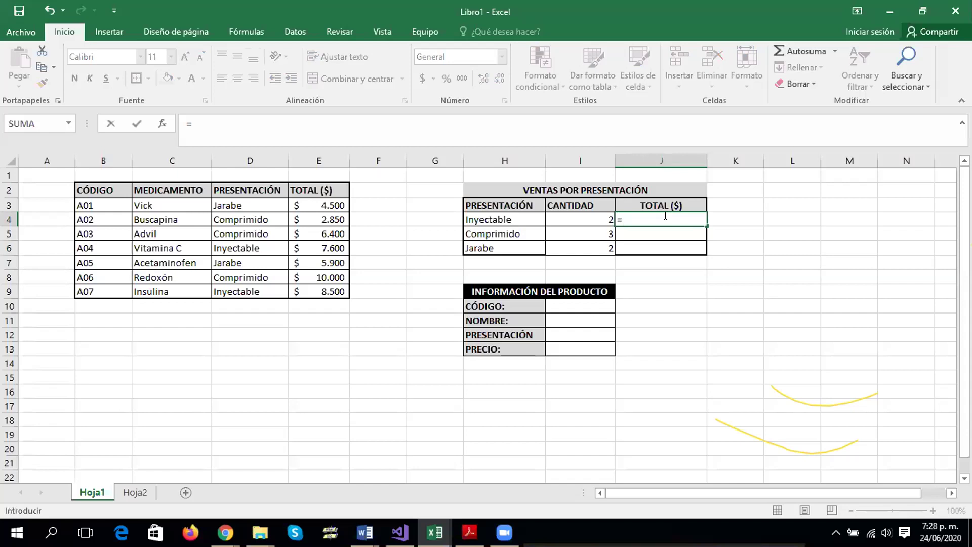
{"action": "type", "text": "su"}
{"action": "type", "text": "m"}
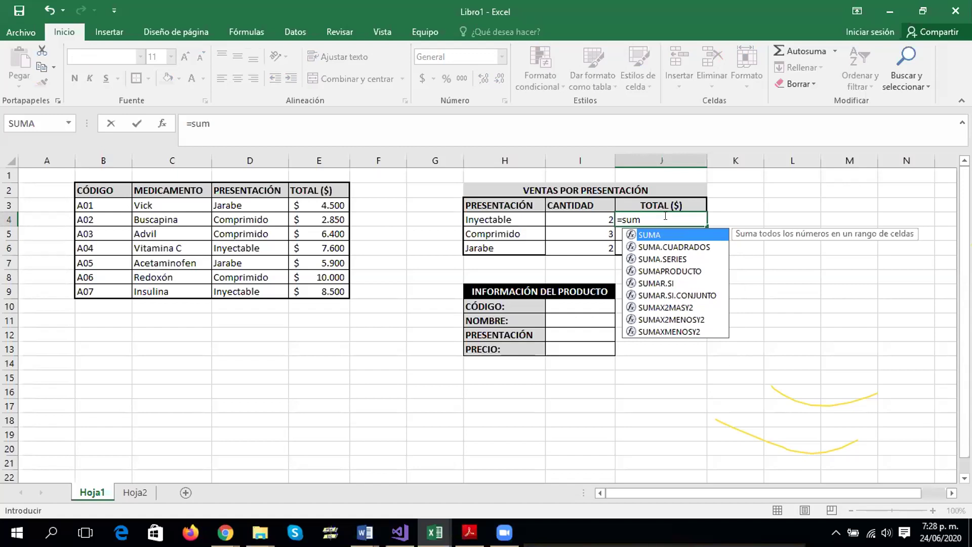
{"action": "type", "text": "a"}
{"action": "double_click", "coordinate": [654, 283]}
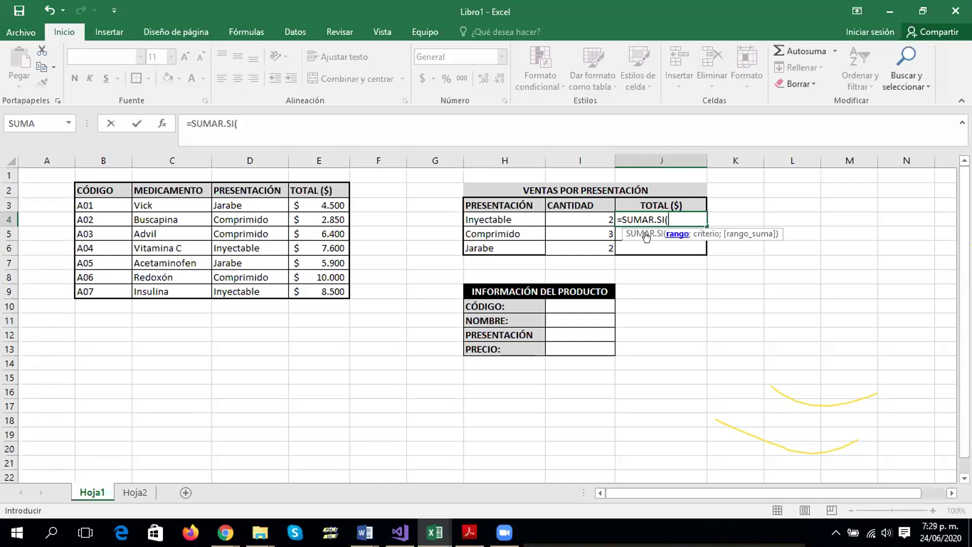
Complete J4 as =SUMAR.SI(D2:E9;H4;E2:E9), returning 16100 for Inyectable
{"action": "mouse_move", "coordinate": [224, 191]}
{"action": "left_mouse_down"}
{"action": "mouse_move", "coordinate": [315, 268]}
{"action": "mouse_move", "coordinate": [315, 284]}
{"action": "left_mouse_up"}
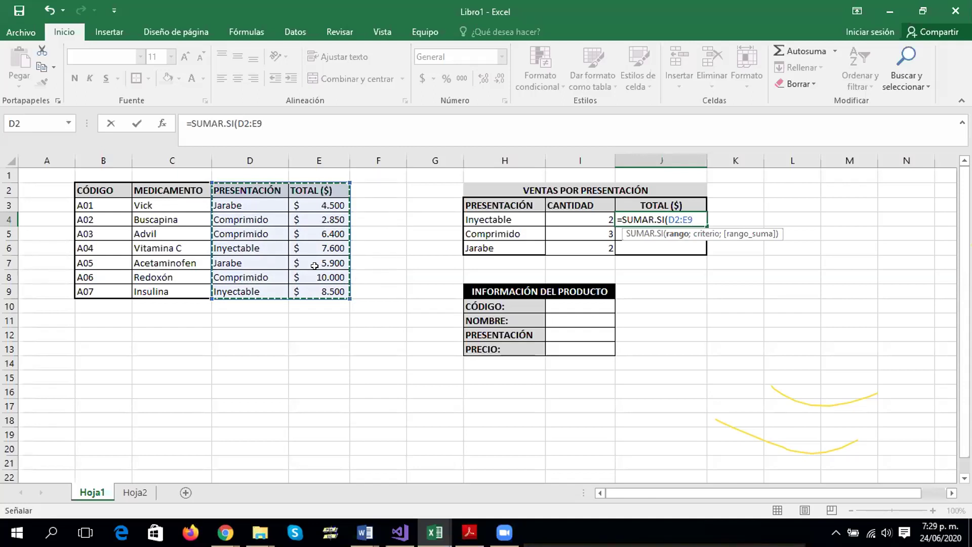
{"action": "type", "text": ";"}
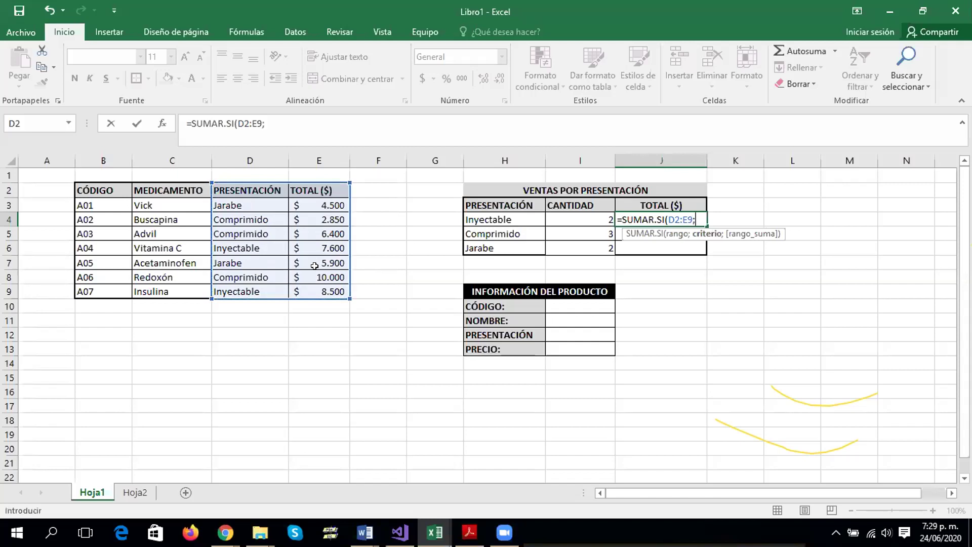
{"action": "left_click", "coordinate": [493, 217]}
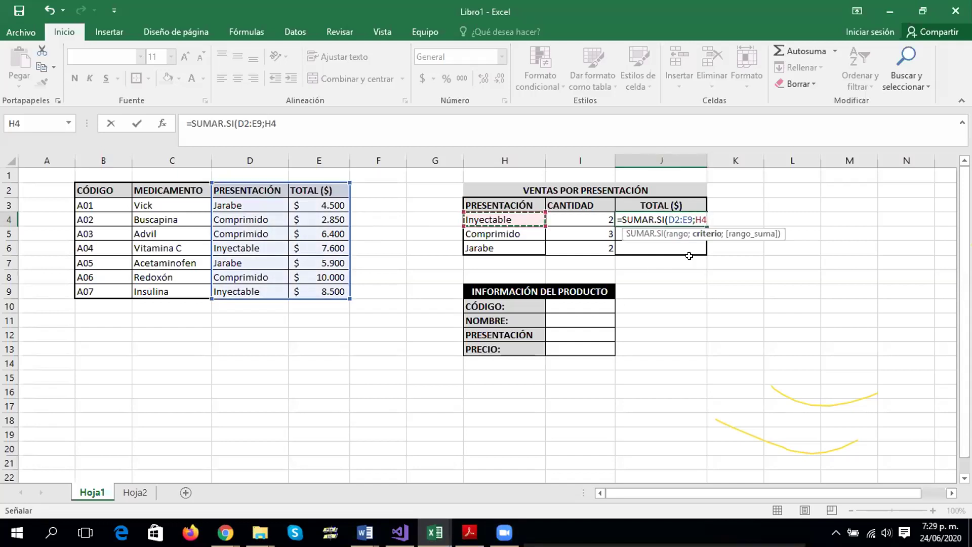
{"action": "type", "text": ";"}
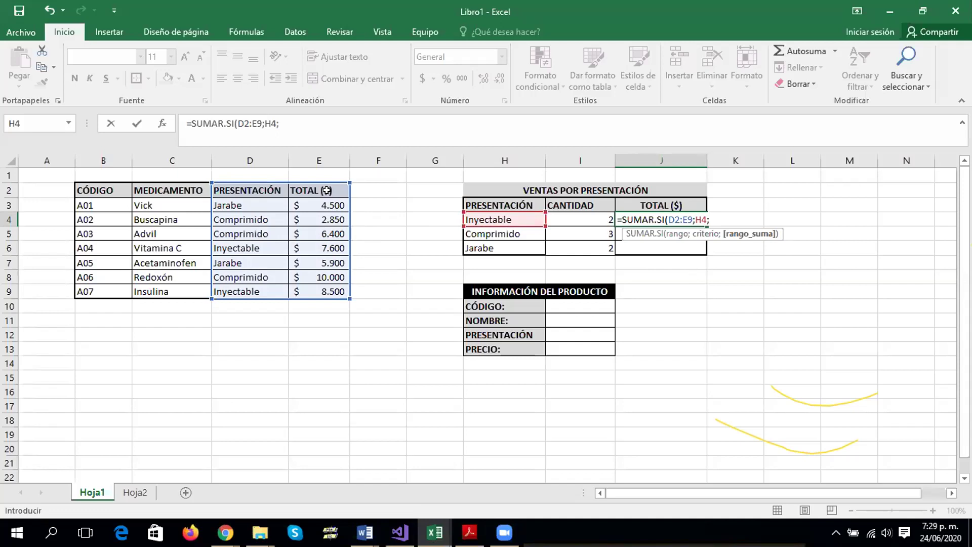
{"action": "left_click_drag", "start_coordinate": [326, 190], "coordinate": [329, 290]}
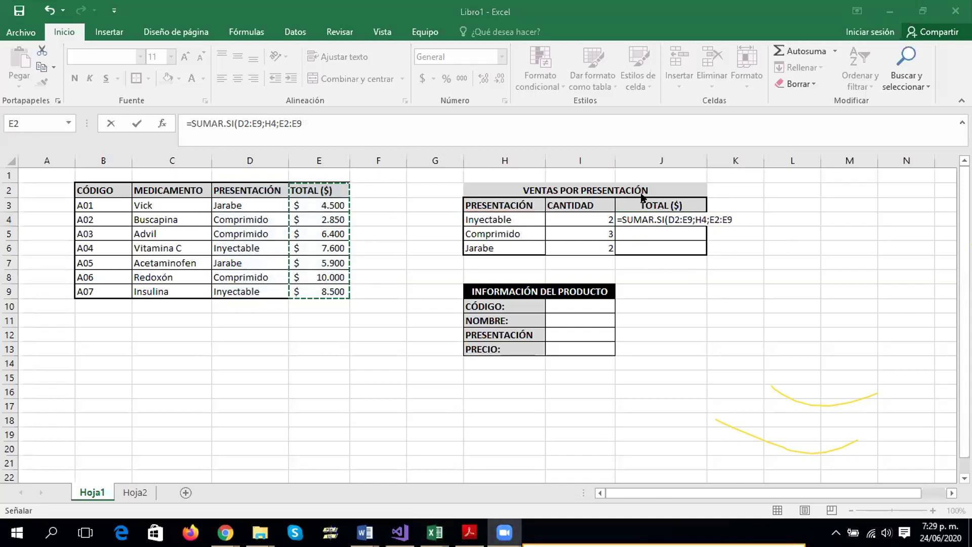
{"action": "left_click", "coordinate": [745, 216]}
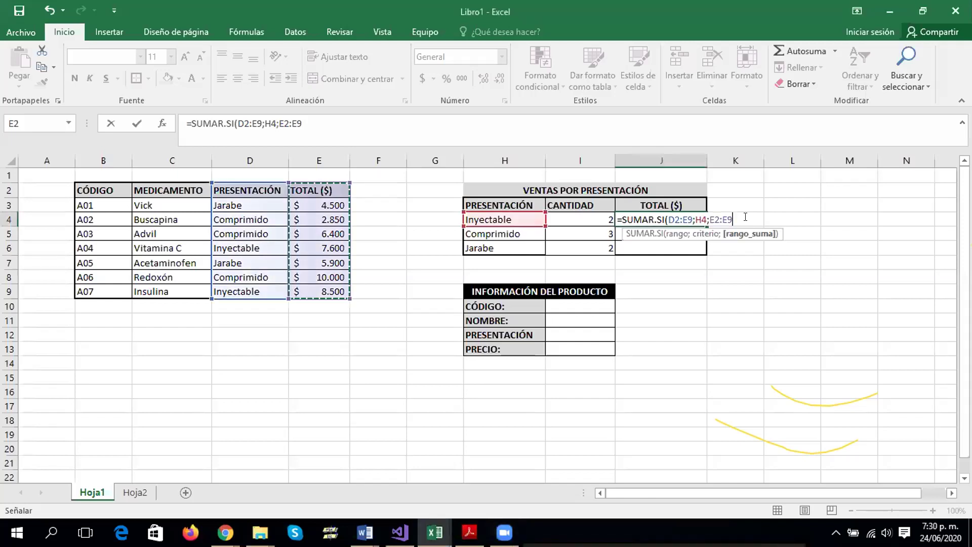
{"action": "type", "text": ")"}
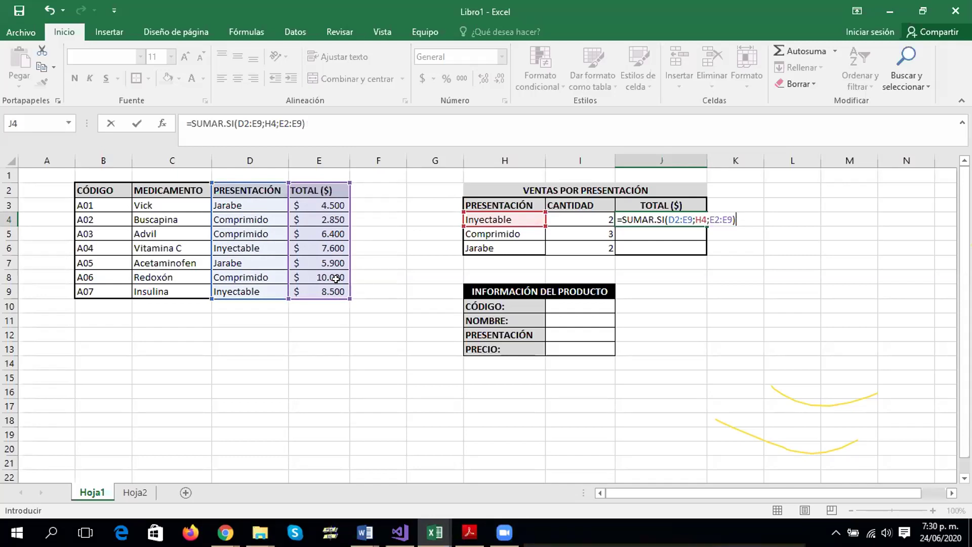
{"action": "key", "text": "Return"}
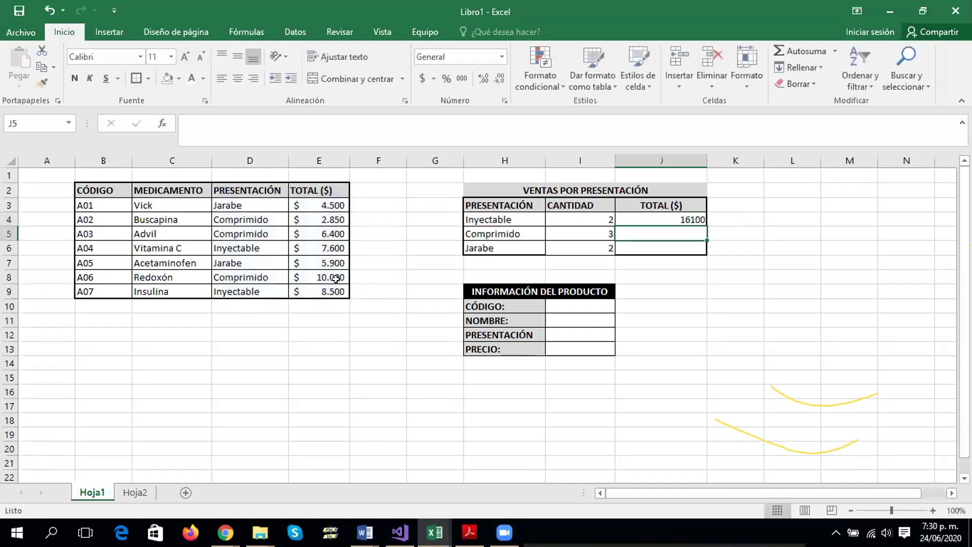
Review J4's SUMAR.SI formula alongside the H4 criterion and the CONTAR.SI count
{"action": "double_click", "coordinate": [648, 215]}
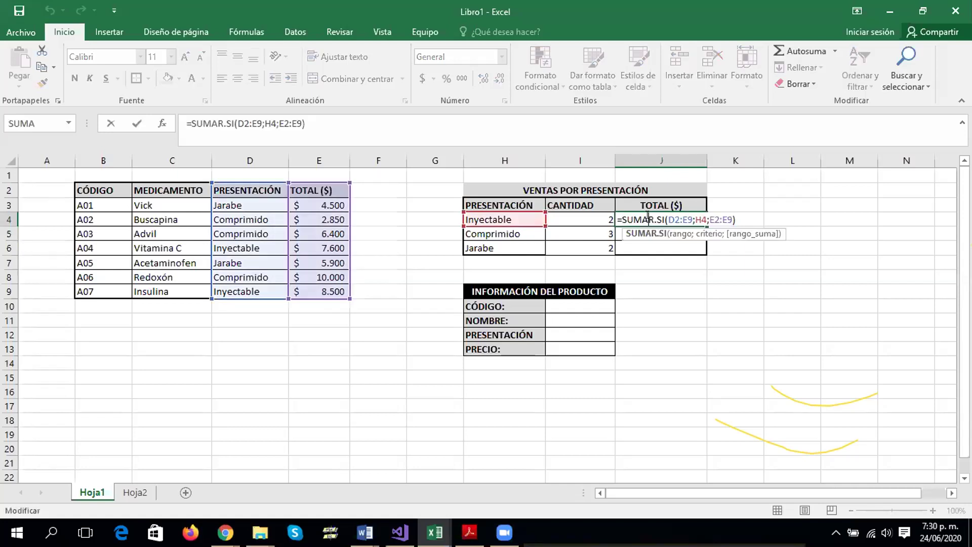
{"action": "key", "text": "Escape"}
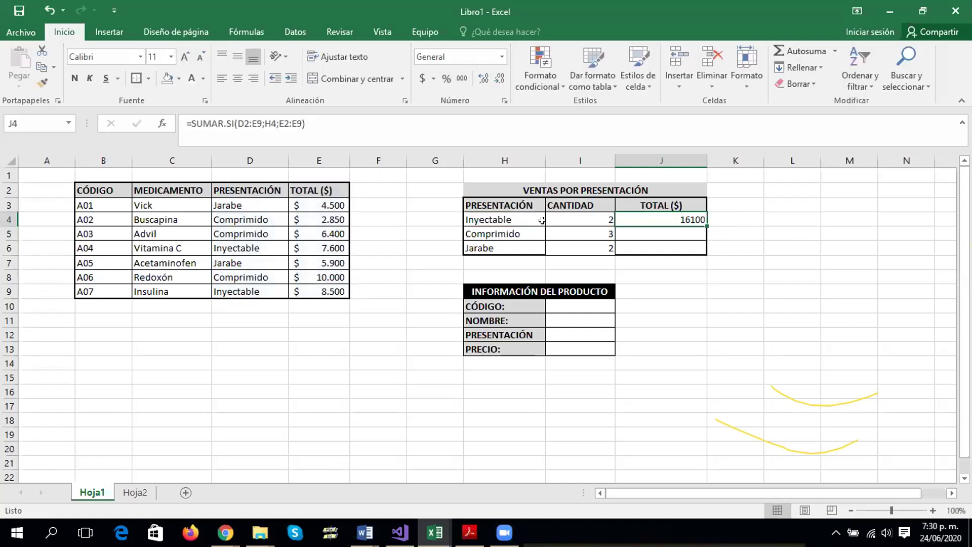
{"action": "left_click", "coordinate": [494, 220]}
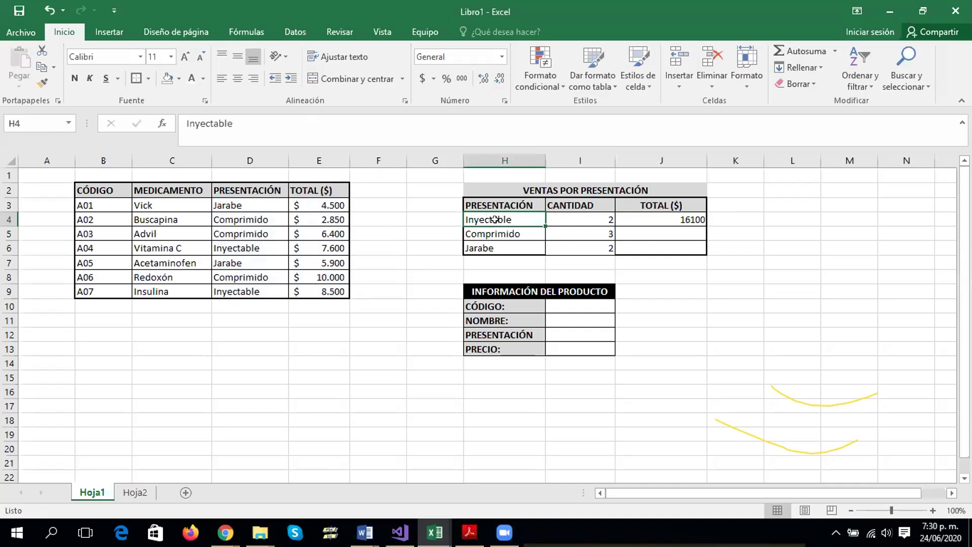
{"action": "left_click", "coordinate": [680, 214]}
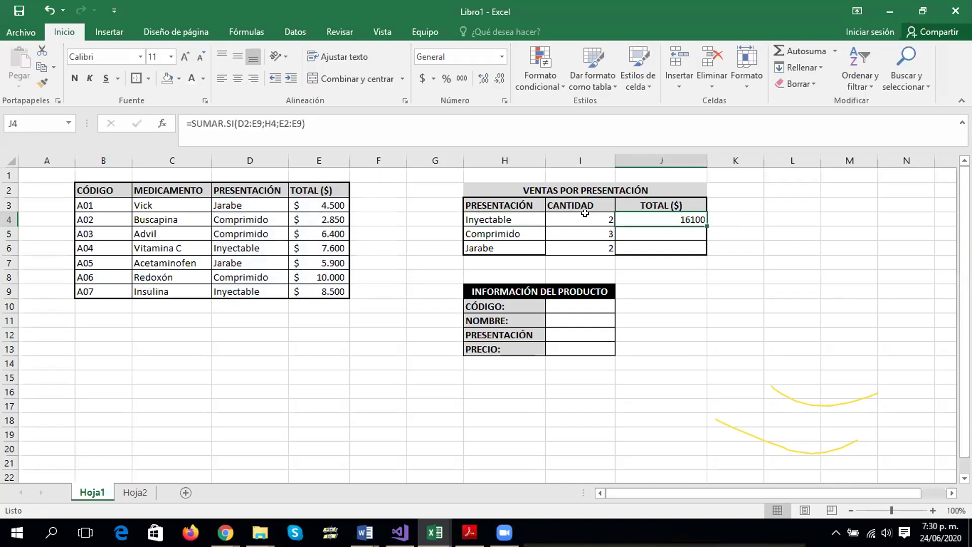
{"action": "key", "text": "Left"}
{"action": "key", "text": "Right"}
{"action": "left_click", "coordinate": [516, 218]}
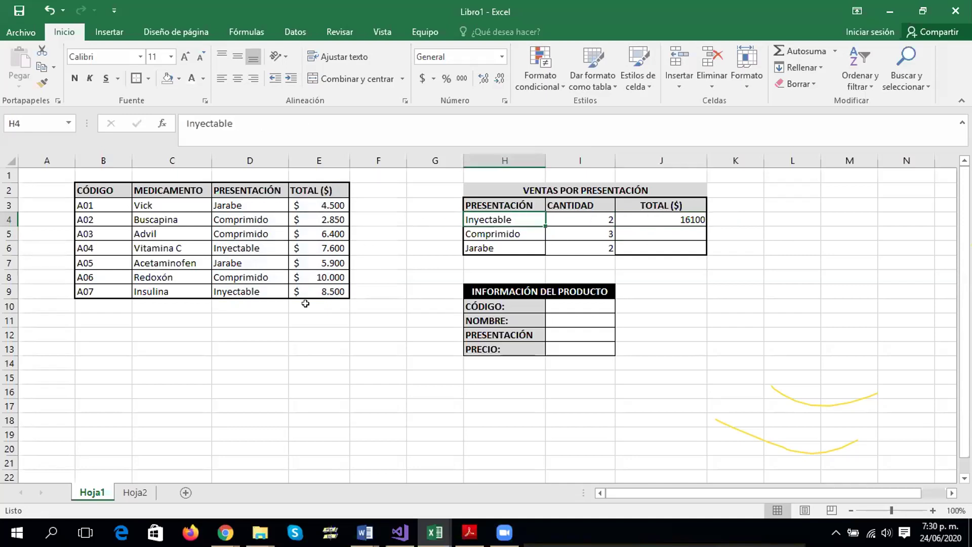
Enter =E6+E9 in D13 as a check, showing $ 16.100 like the J4 total
{"action": "left_click", "coordinate": [222, 347]}
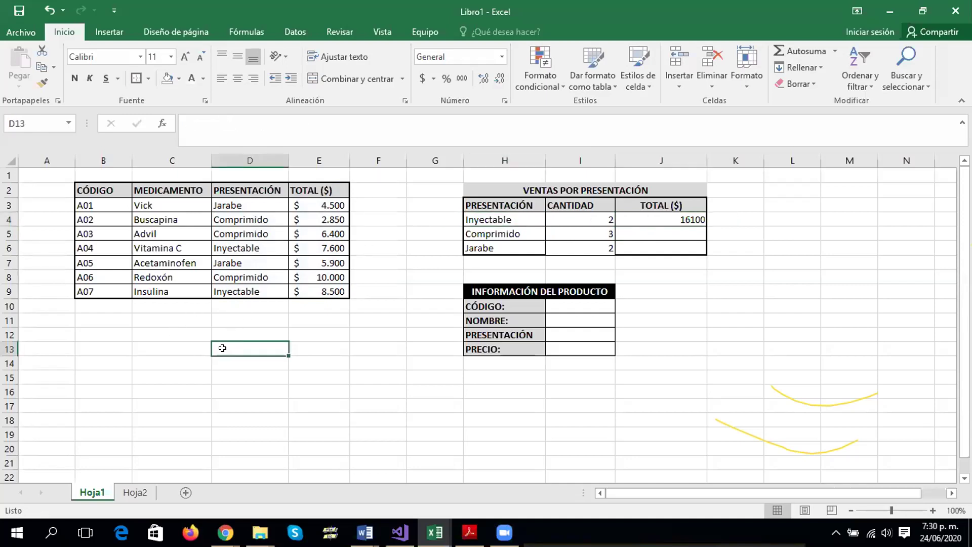
{"action": "type", "text": "="}
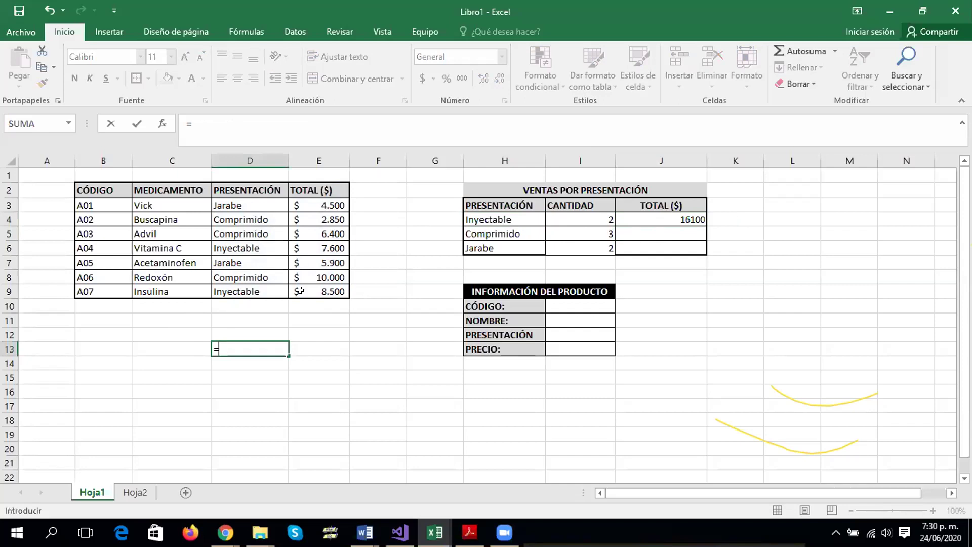
{"action": "left_click", "coordinate": [330, 248]}
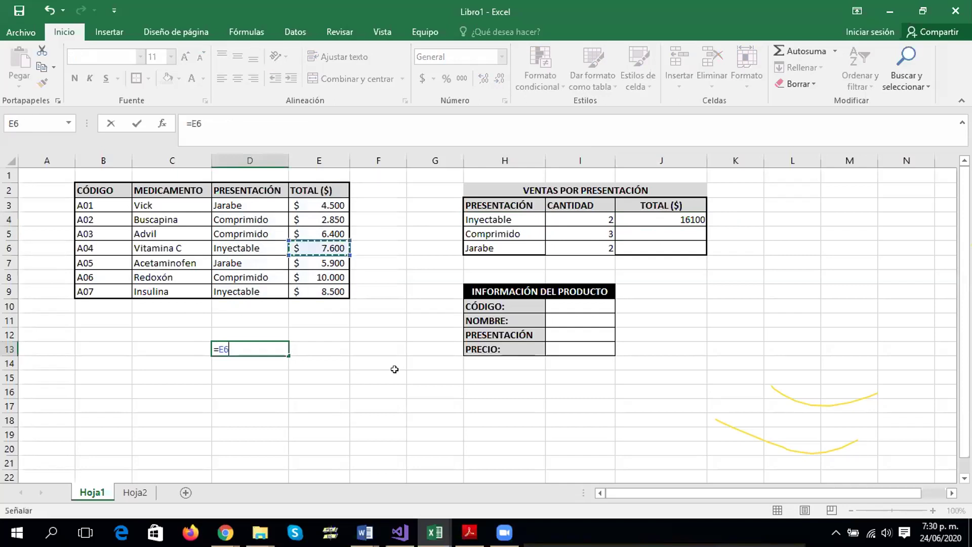
{"action": "type", "text": "+"}
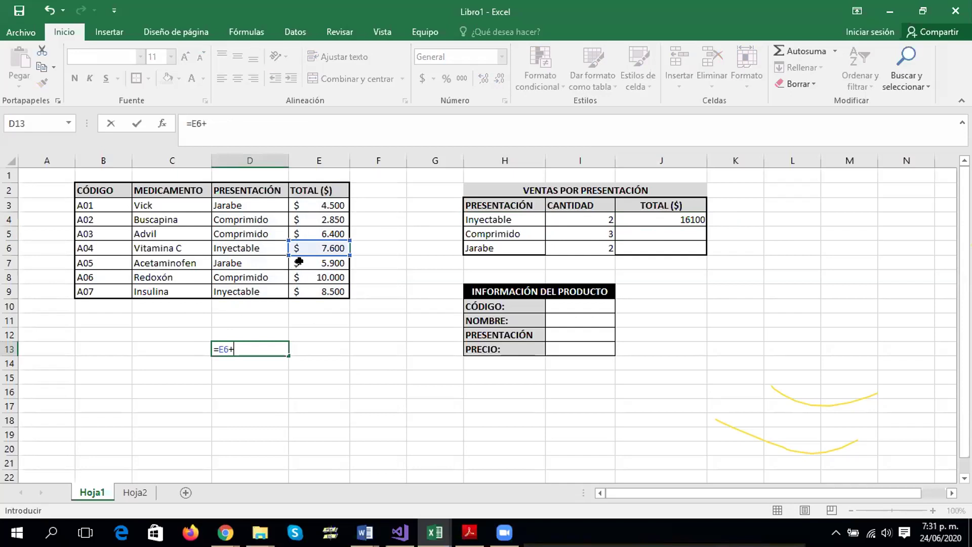
{"action": "left_click", "coordinate": [311, 290]}
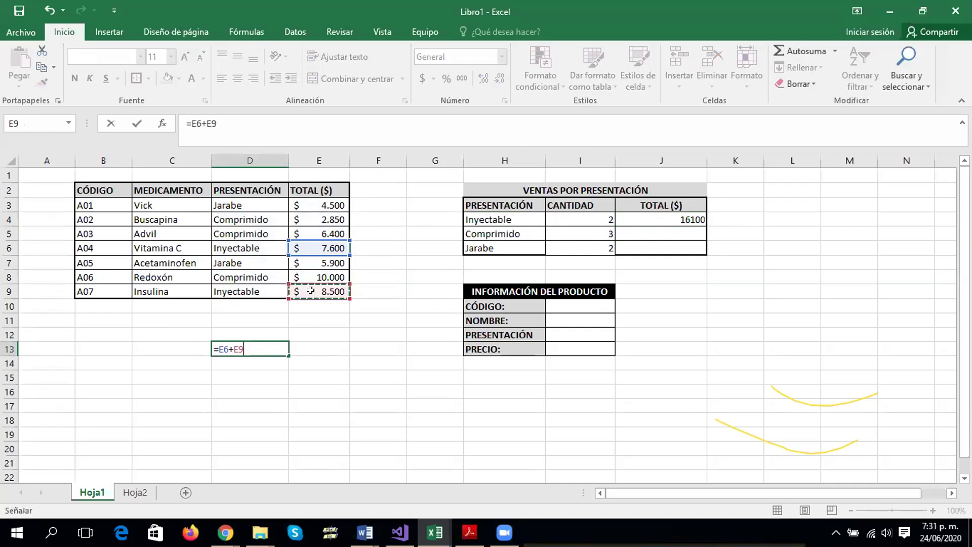
{"action": "key", "text": "Return"}
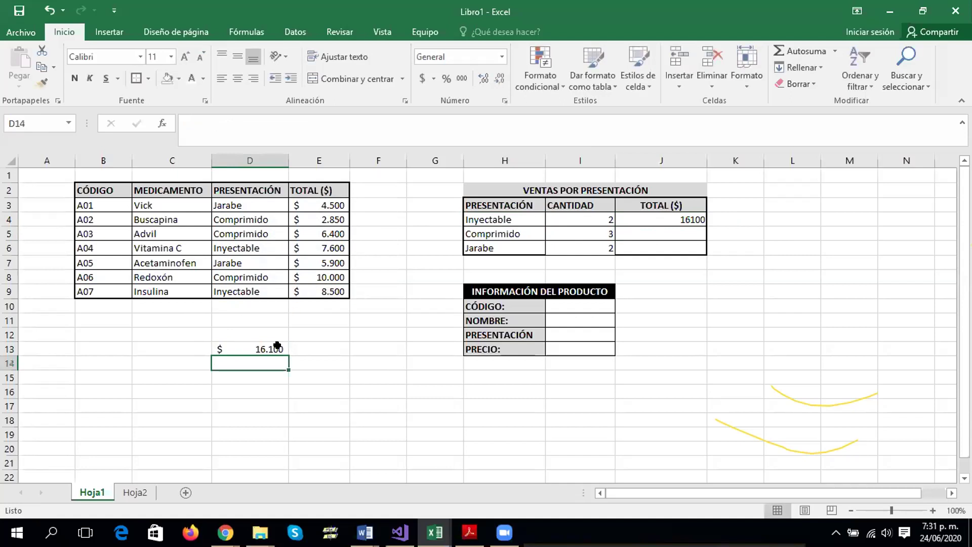
{"action": "left_click", "coordinate": [270, 347]}
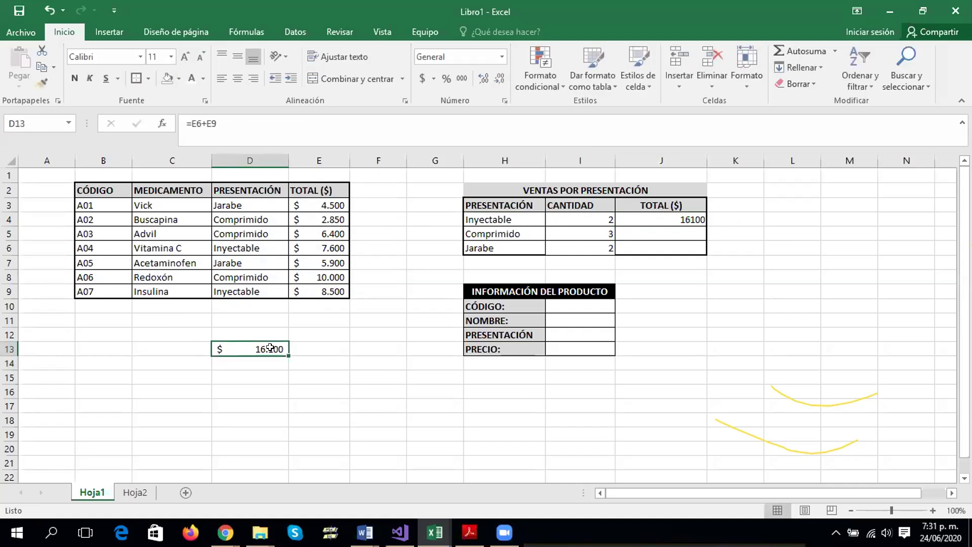
{"action": "left_click", "coordinate": [665, 216]}
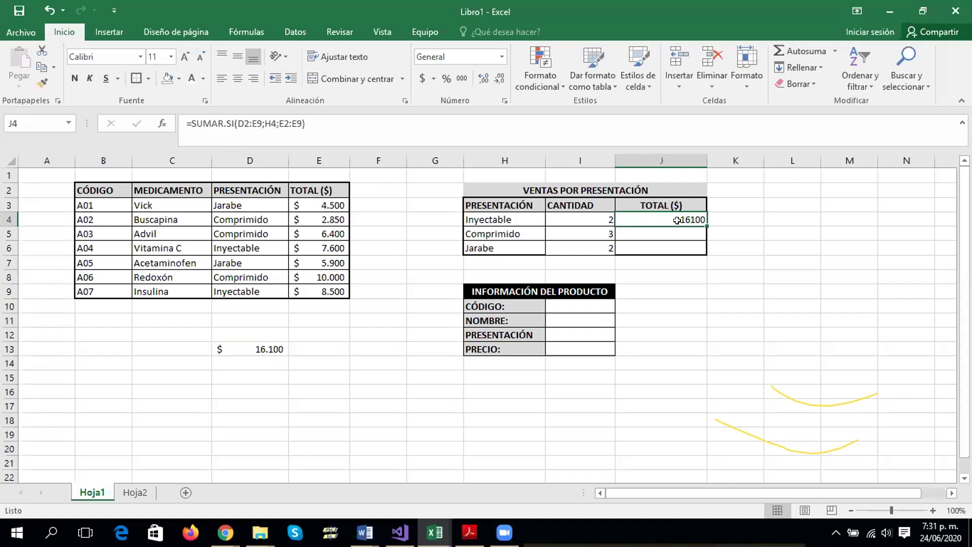
Copy the J4 SUMAR.SI formula down to J6, giving Comprimido 19250 and Jarabe 5900
{"action": "left_click", "coordinate": [669, 235]}
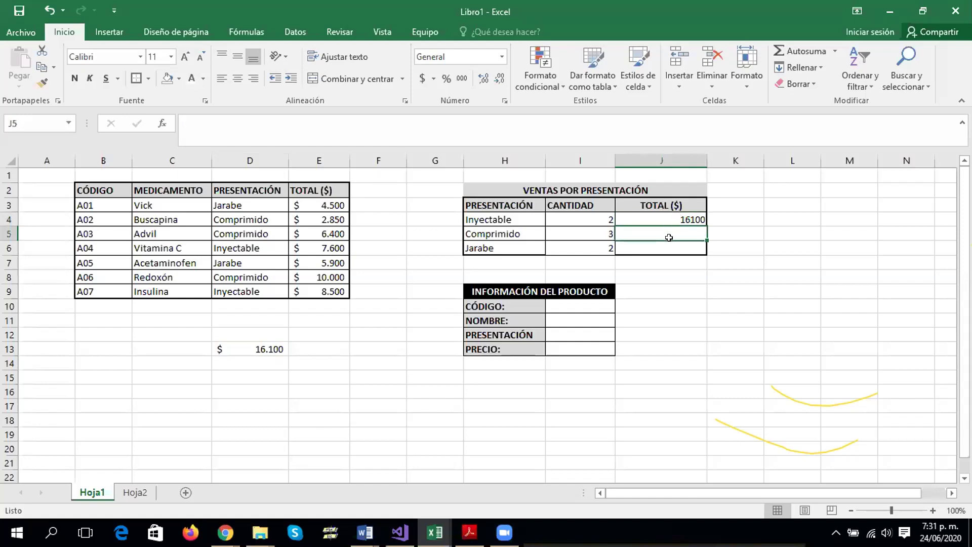
{"action": "left_click", "coordinate": [667, 243]}
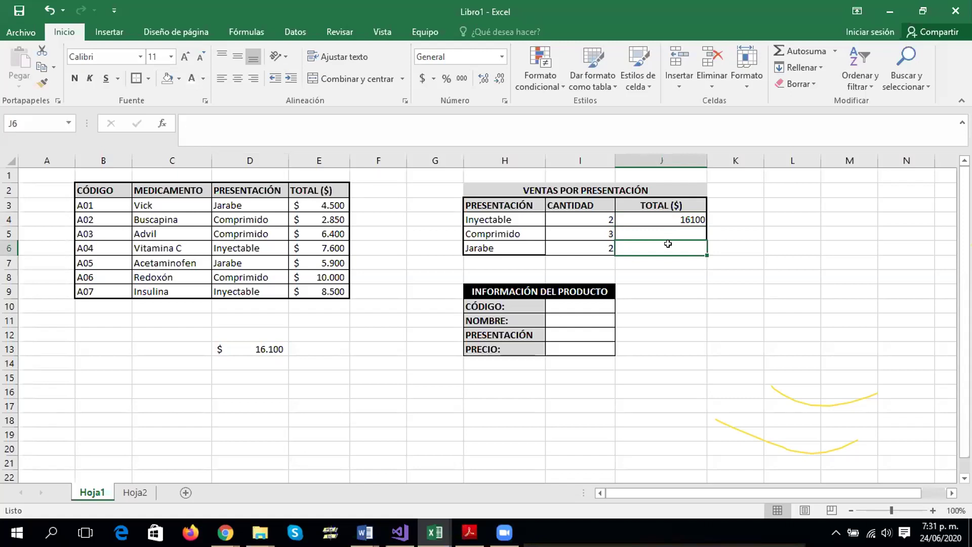
{"action": "left_click", "coordinate": [677, 215]}
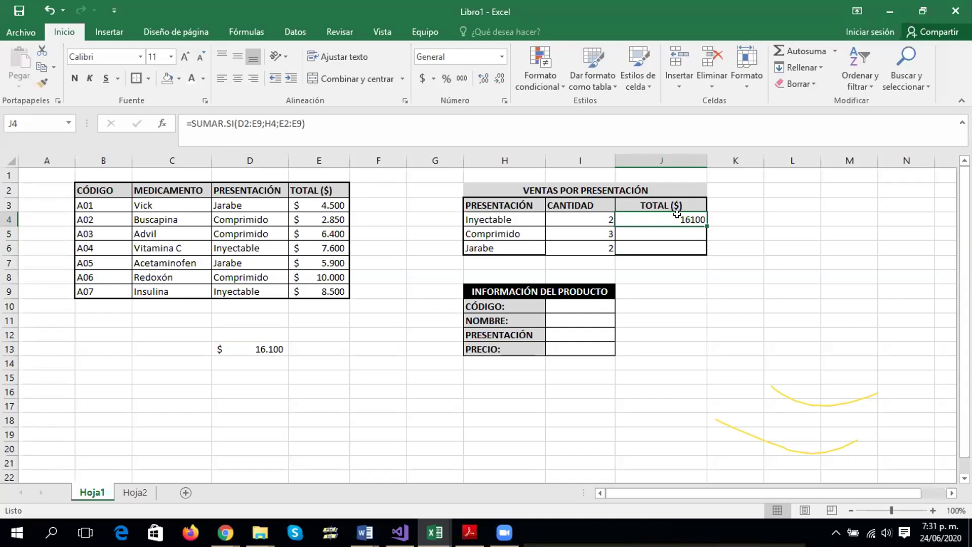
{"action": "double_click", "coordinate": [677, 214]}
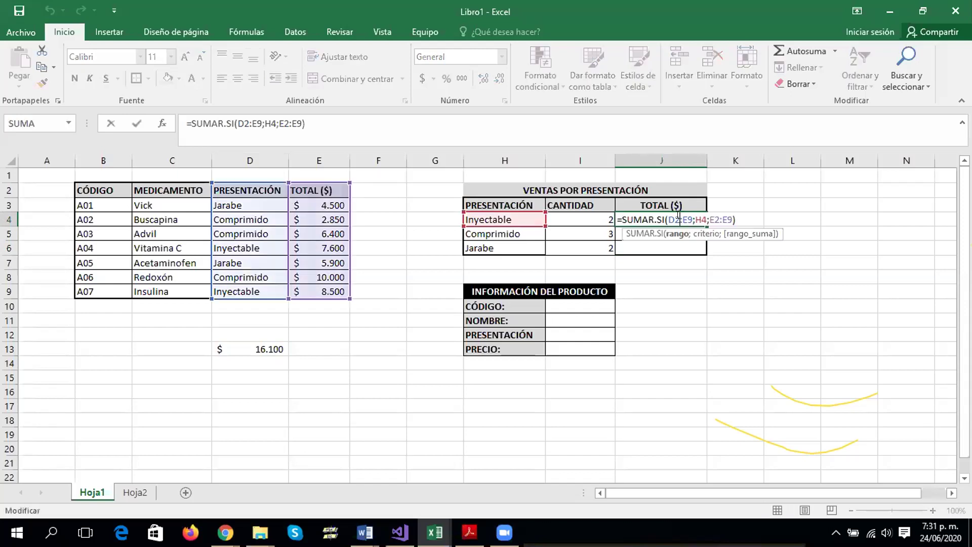
{"action": "key", "text": "ctrl+Return"}
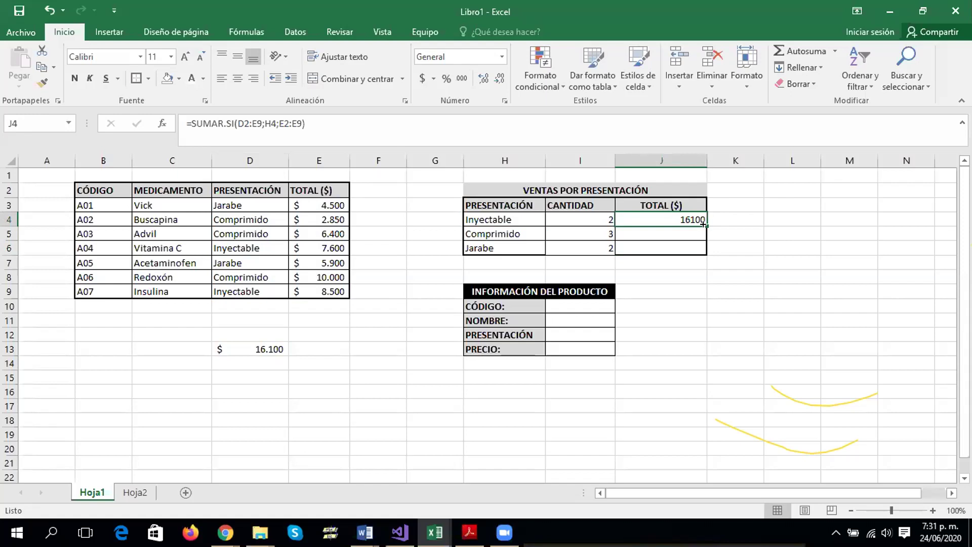
{"action": "left_click_drag", "start_coordinate": [702, 221], "coordinate": [701, 255]}
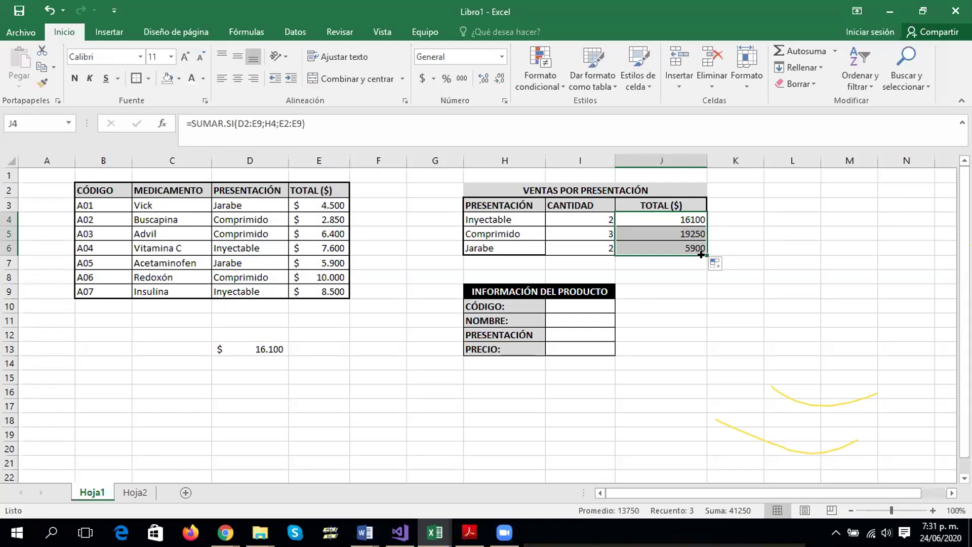
Inspect the J4, J5 and J6 SUMAR.SI formulas, finding the copied ranges shifted down (Jarabe uses D4:E11)
{"action": "double_click", "coordinate": [685, 233]}
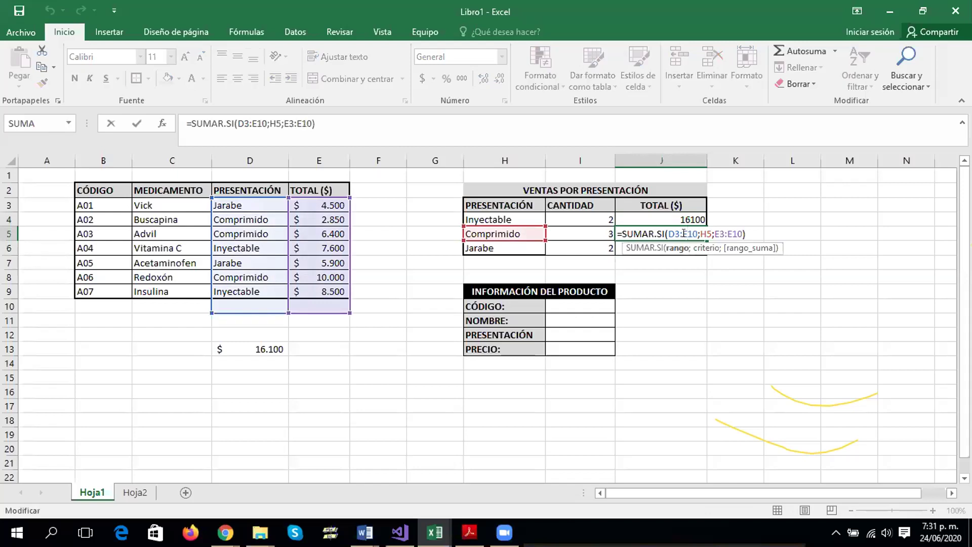
{"action": "key", "text": "Escape"}
{"action": "double_click", "coordinate": [684, 215]}
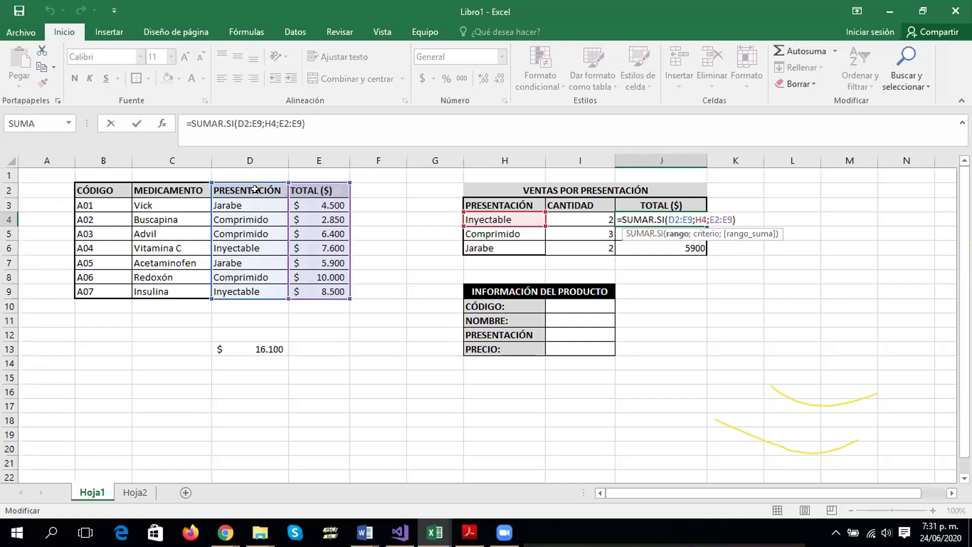
{"action": "left_click", "coordinate": [233, 180]}
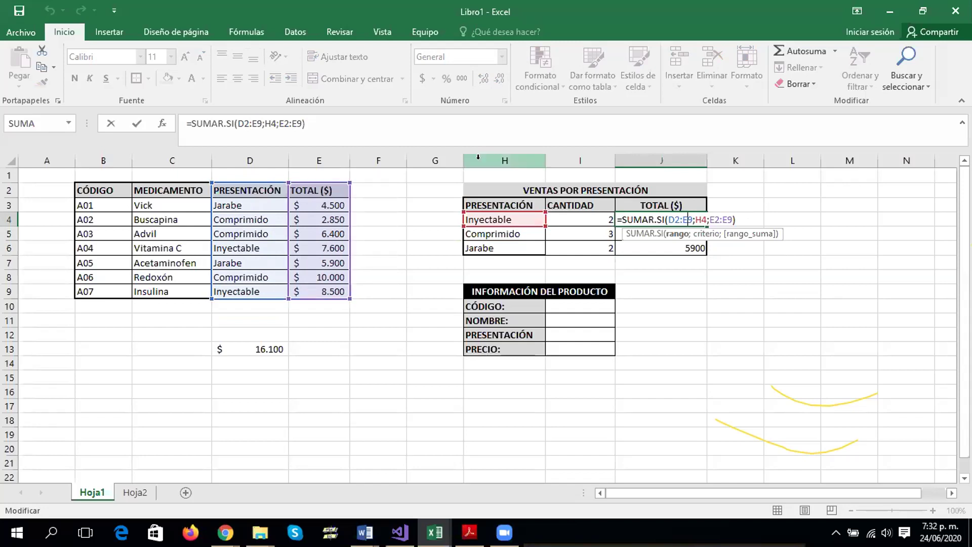
{"action": "key", "text": "ctrl+Return"}
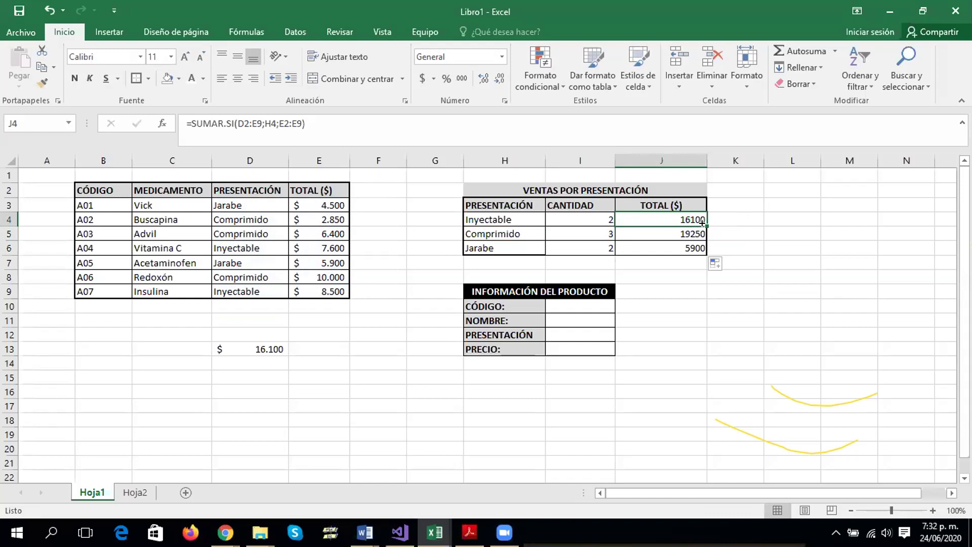
{"action": "double_click", "coordinate": [689, 230]}
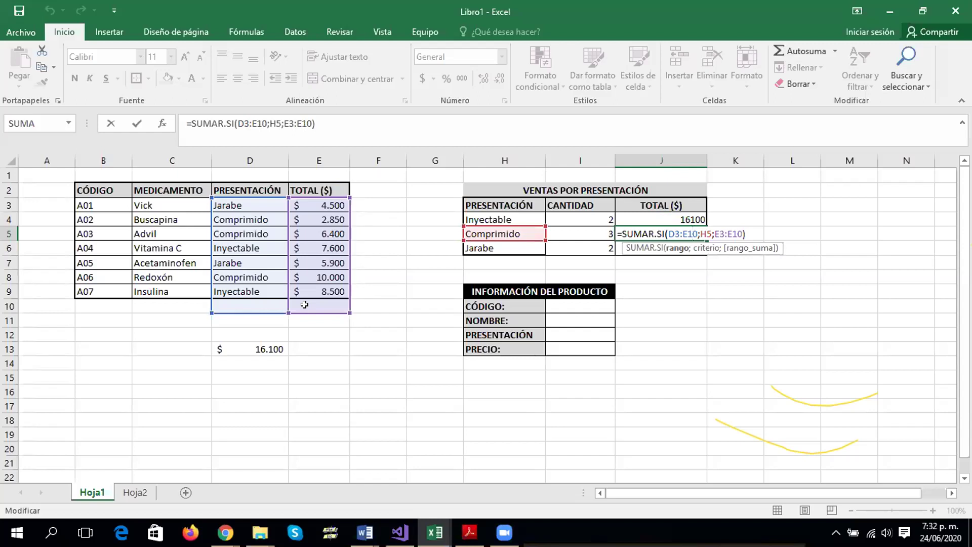
{"action": "key", "text": "ctrl+Return"}
{"action": "double_click", "coordinate": [664, 244]}
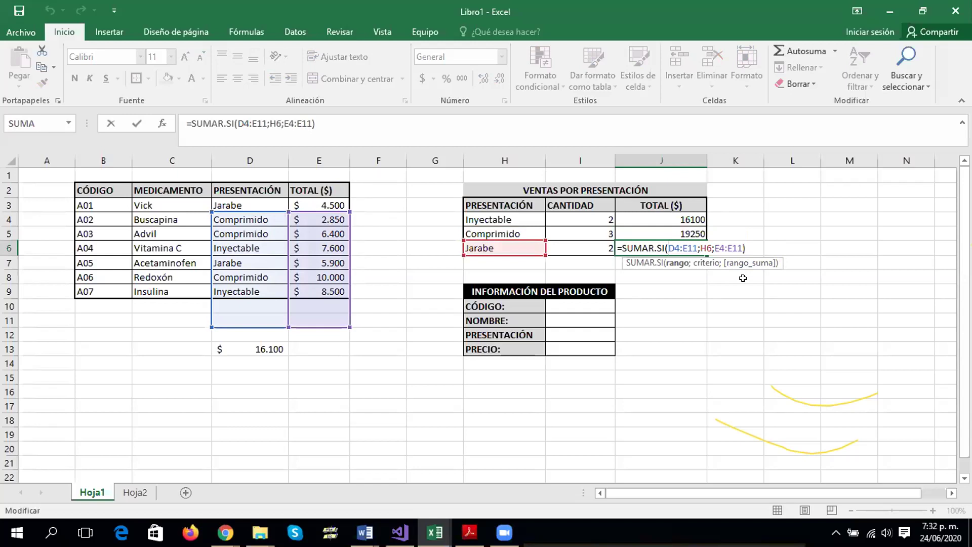
{"action": "key", "text": "ctrl+Return"}
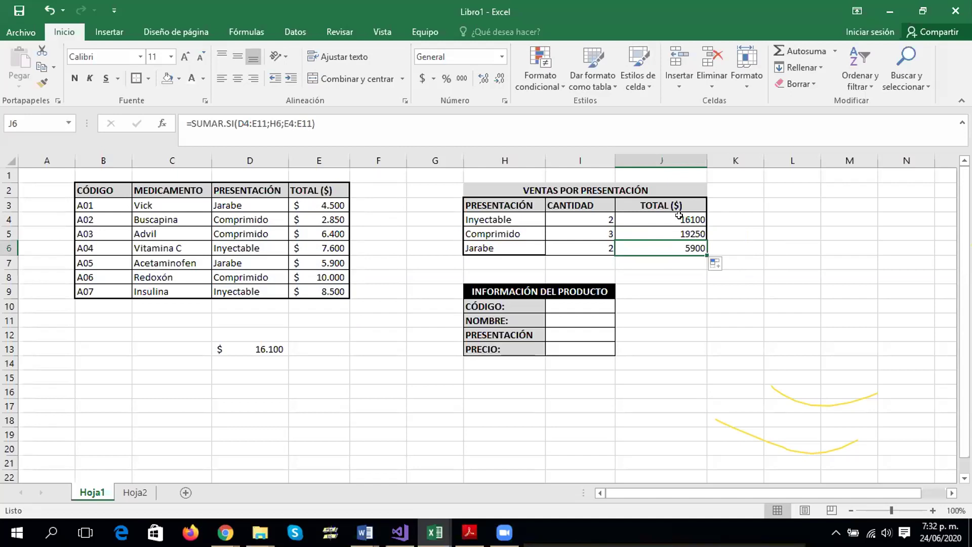
{"action": "double_click", "coordinate": [679, 215]}
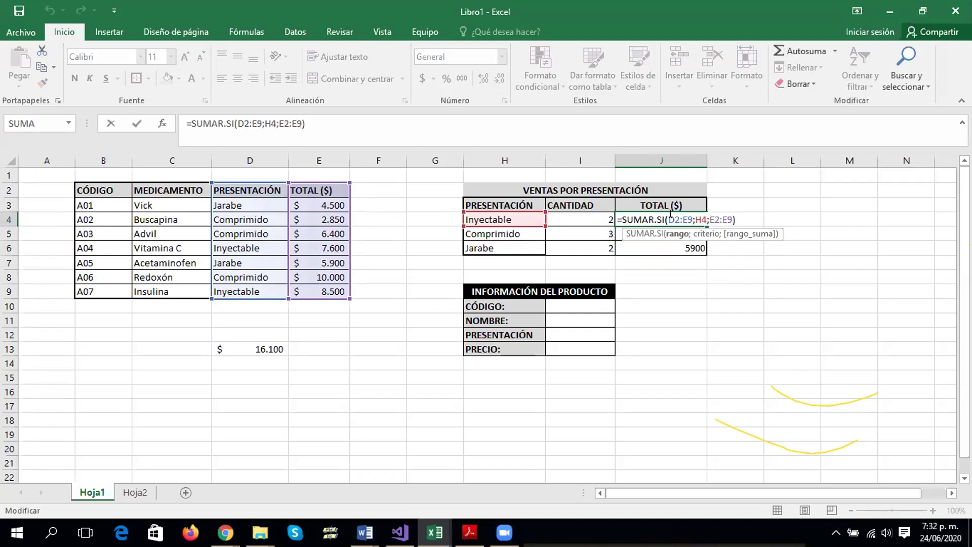
Lock J4's ranges to $D$2:$E$9 and $E$2:$E$9, keeping the Inyectable total at 16100
{"action": "left_click", "coordinate": [671, 214]}
{"action": "key", "text": "F4"}
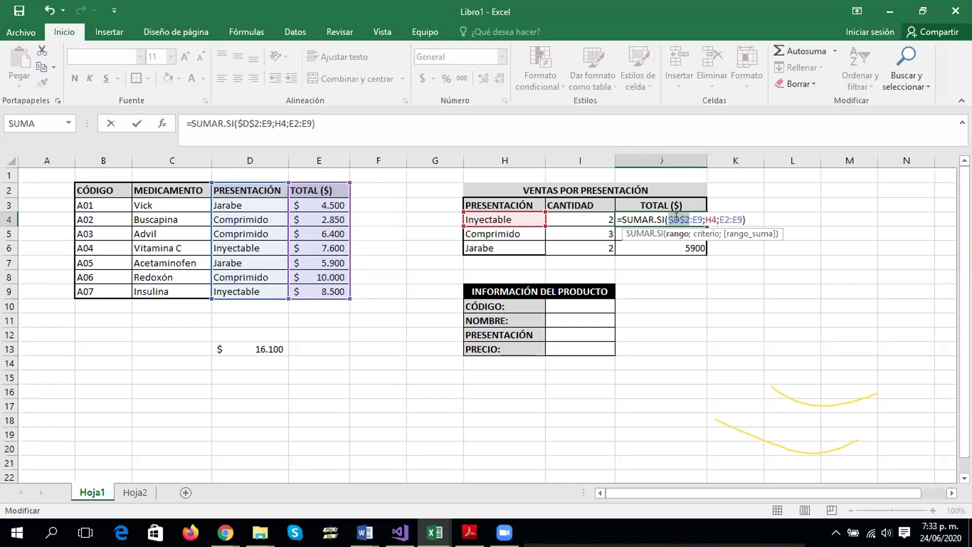
{"action": "left_click", "coordinate": [692, 215]}
{"action": "key", "text": "F4"}
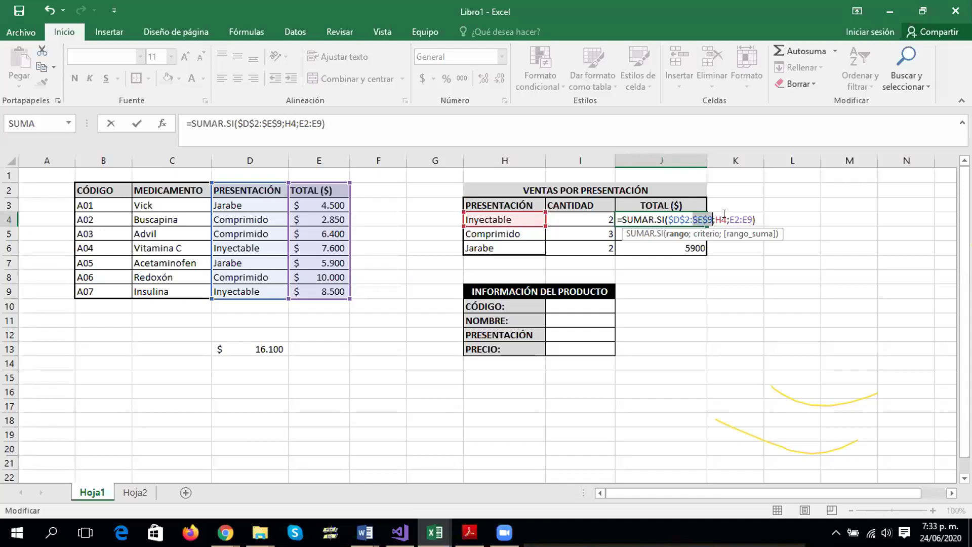
{"action": "left_click", "coordinate": [724, 215]}
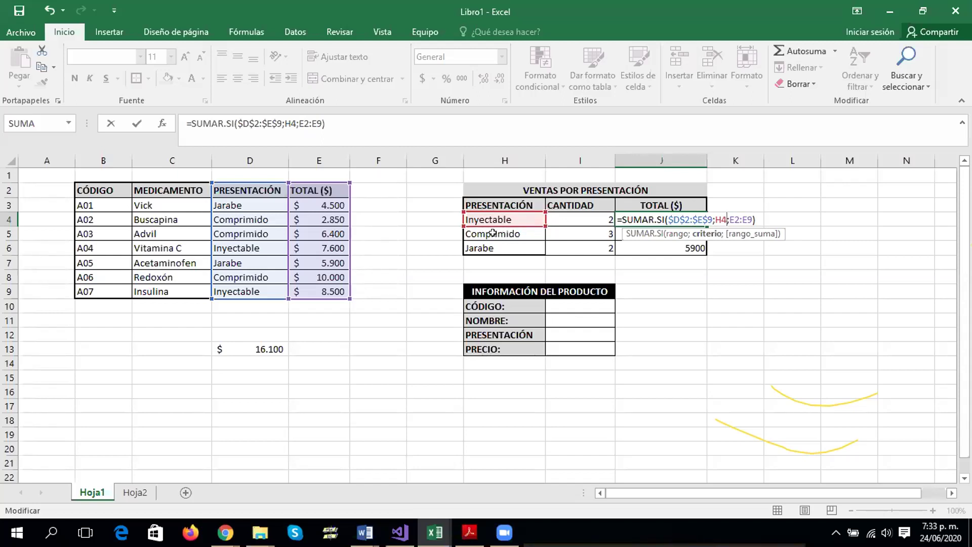
{"action": "left_click", "coordinate": [729, 213]}
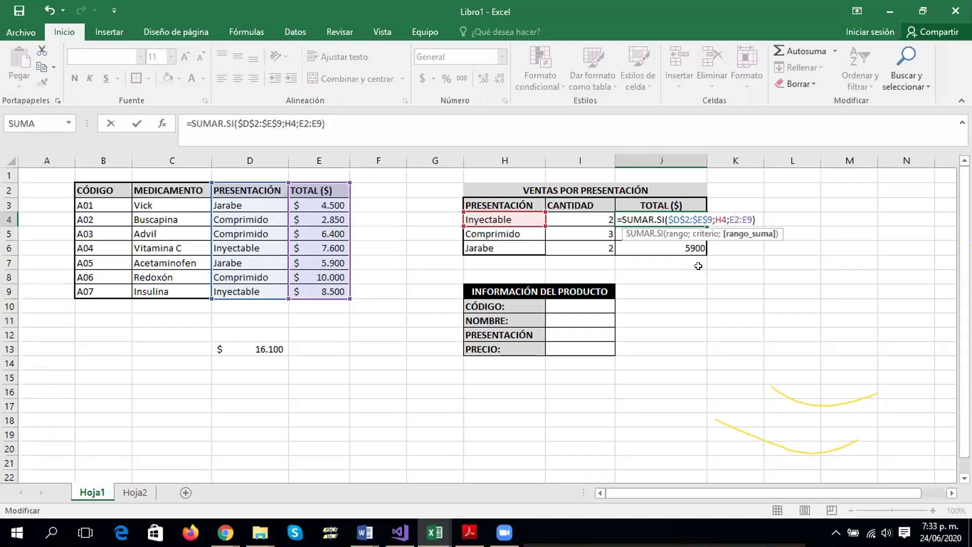
{"action": "key", "text": "F4"}
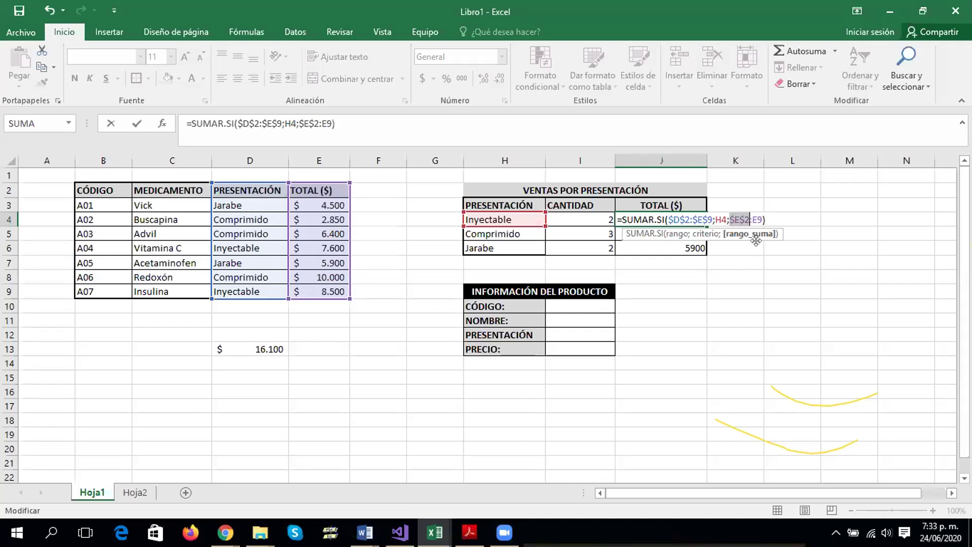
{"action": "left_click", "coordinate": [751, 220]}
{"action": "type", "text": "$"}
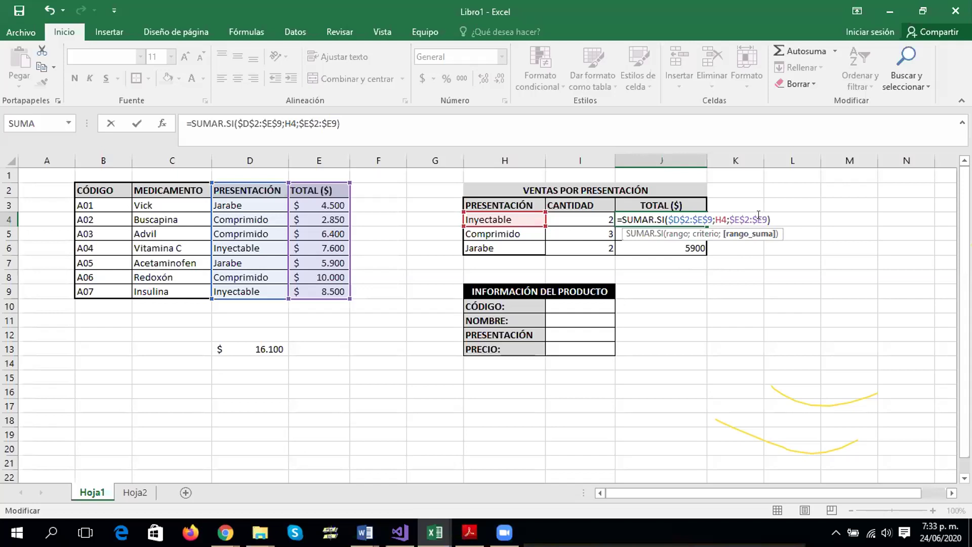
{"action": "key", "text": "Right"}
{"action": "type", "text": "$"}
{"action": "key", "text": "Return"}
{"action": "left_click", "coordinate": [693, 217]}
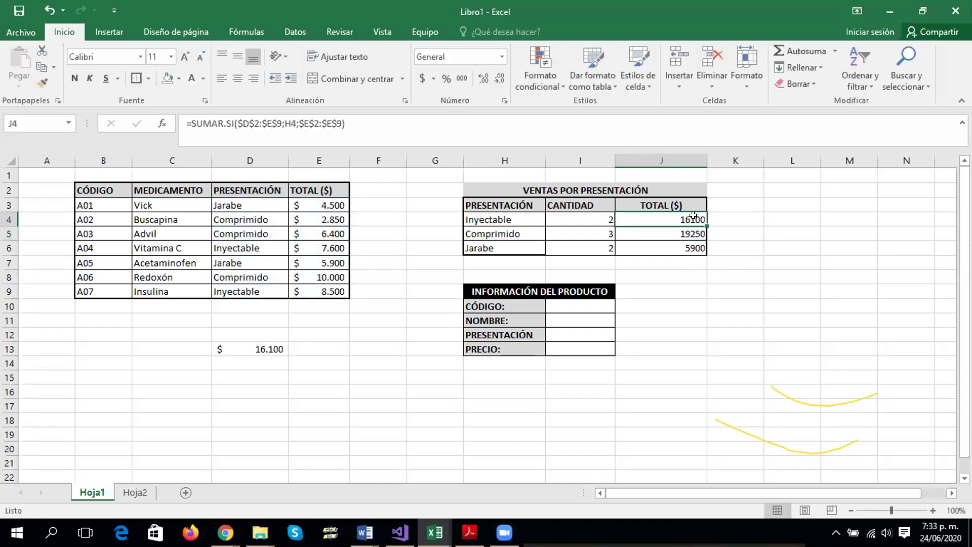
{"action": "left_click_drag", "start_coordinate": [346, 124], "coordinate": [186, 123]}
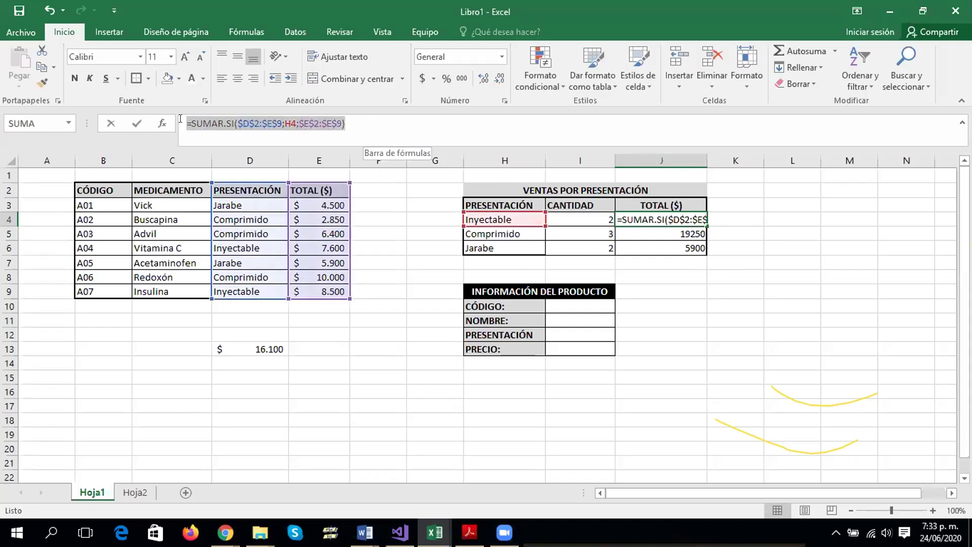
{"action": "left_click", "coordinate": [380, 121]}
{"action": "left_click_drag", "start_coordinate": [381, 121], "coordinate": [186, 123]}
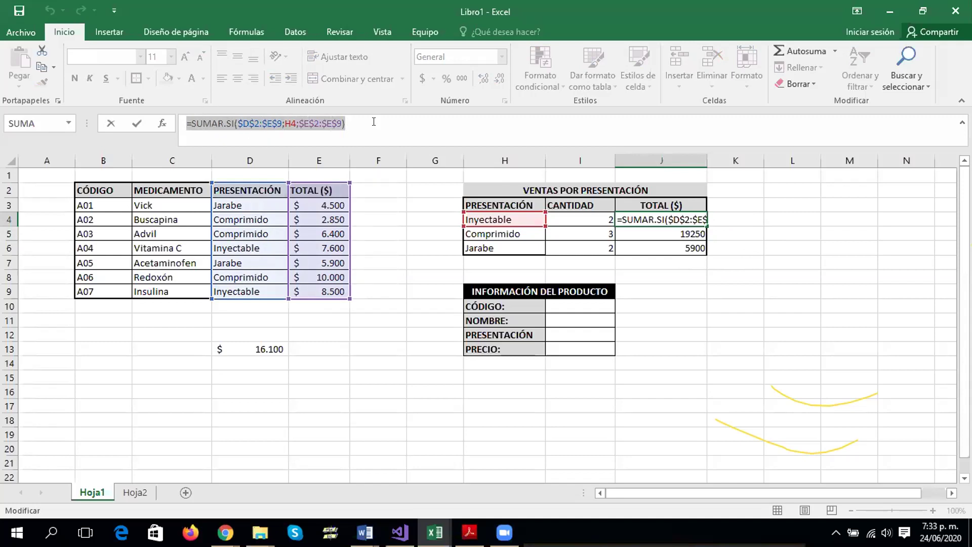
{"action": "left_click", "coordinate": [373, 122]}
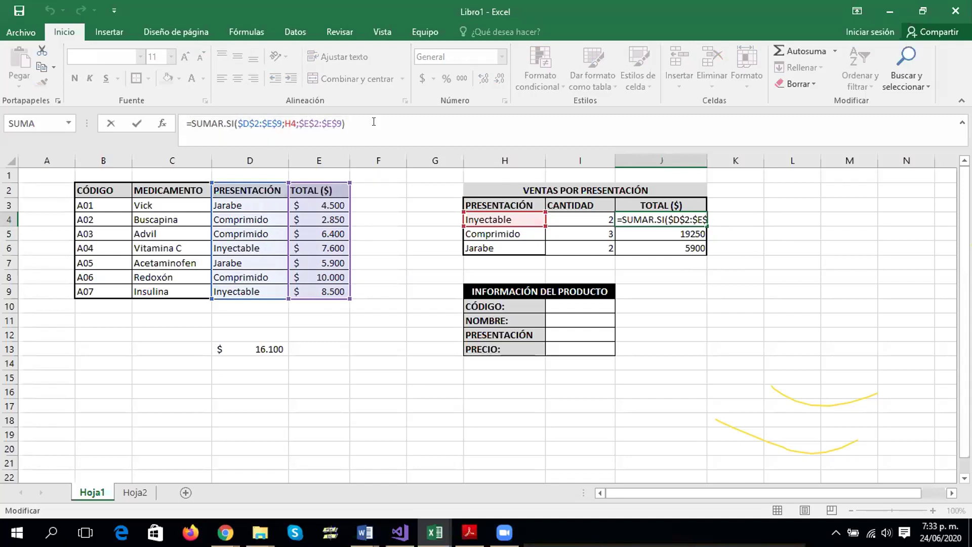
{"action": "key", "text": "Return"}
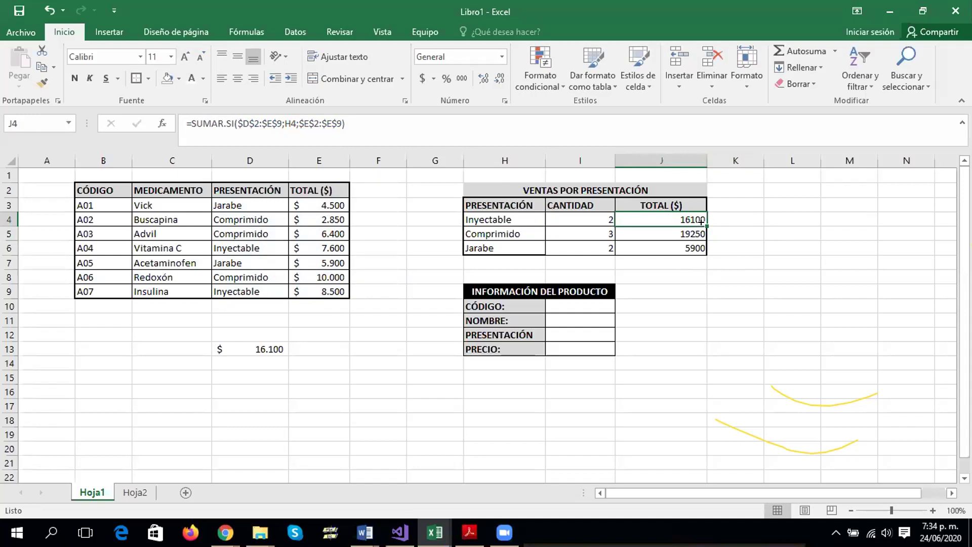
Refill the locked J4 formula down to J6 and verify Jarabe now totals 10400
{"action": "left_click_drag", "start_coordinate": [704, 221], "coordinate": [700, 247]}
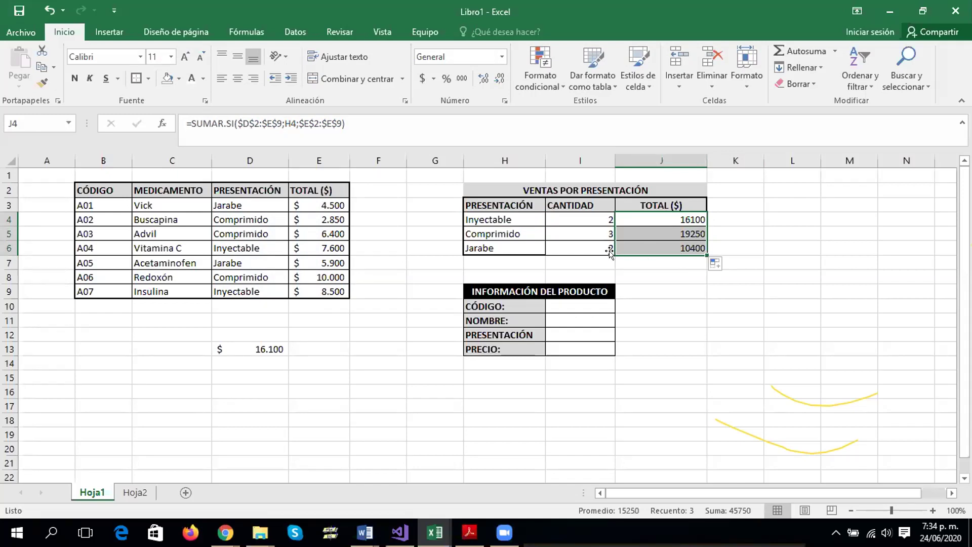
{"action": "double_click", "coordinate": [659, 247]}
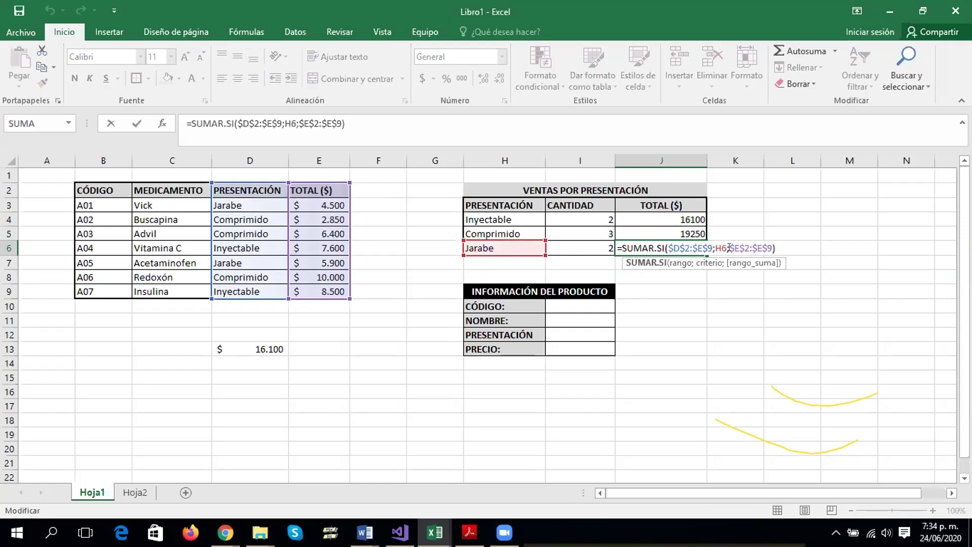
{"action": "left_click_drag", "start_coordinate": [715, 247], "coordinate": [724, 247]}
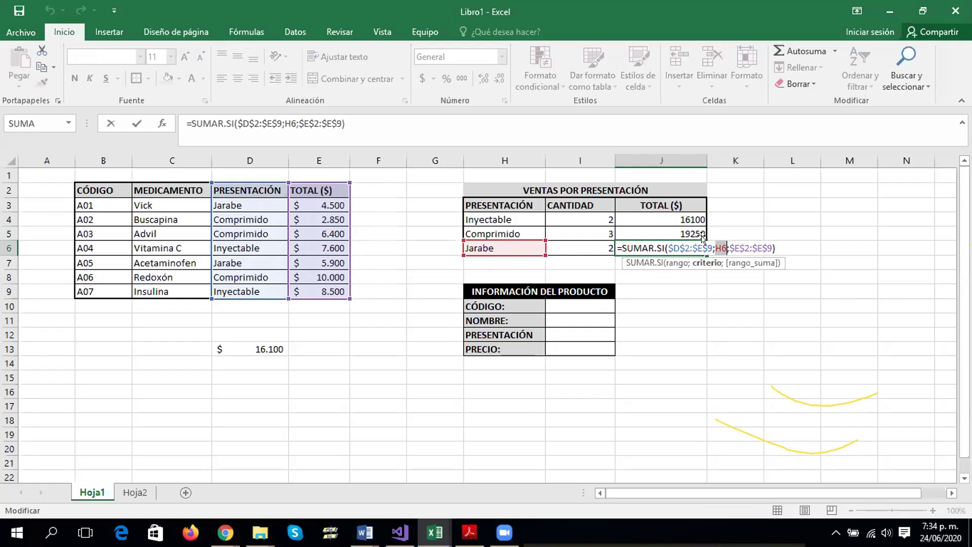
{"action": "left_click", "coordinate": [683, 248]}
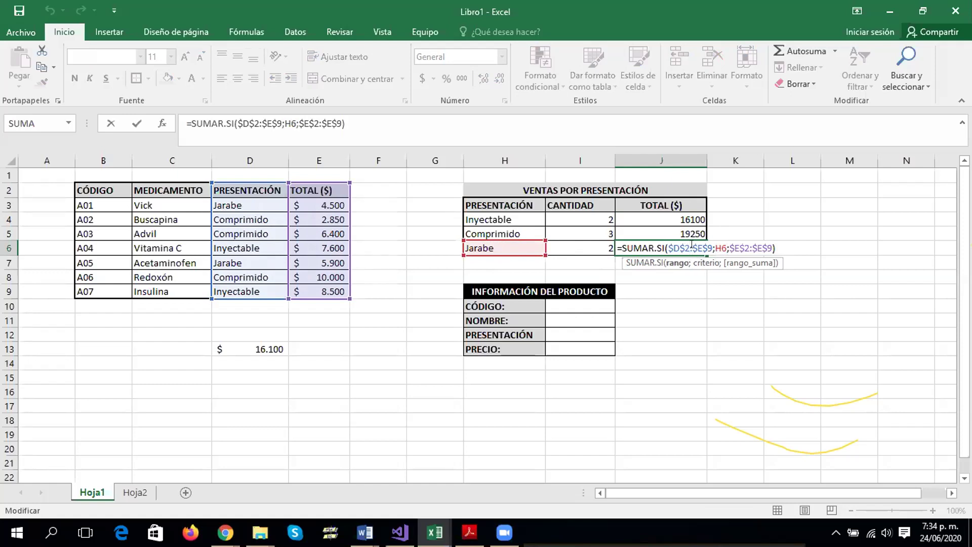
{"action": "left_click", "coordinate": [749, 247]}
{"action": "key", "text": "Return"}
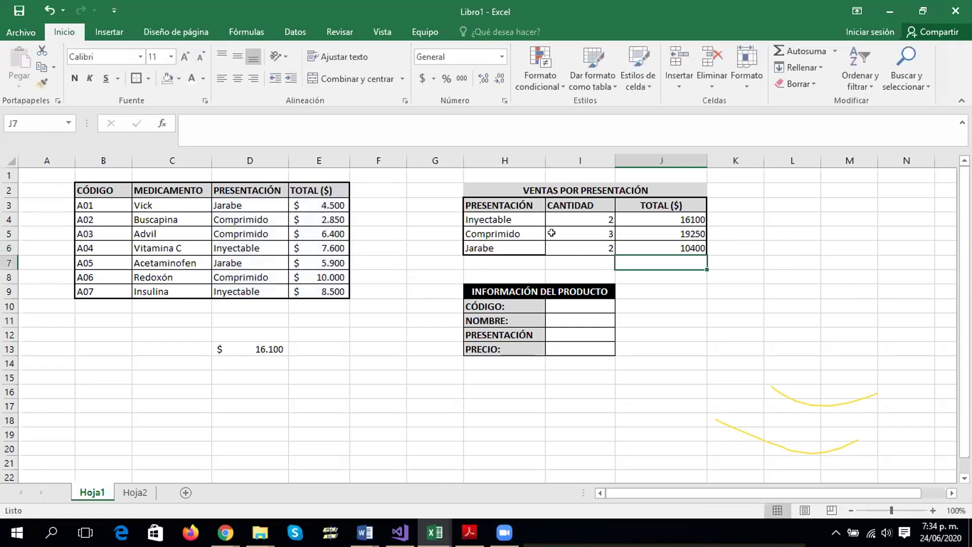
{"action": "left_click", "coordinate": [565, 220]}
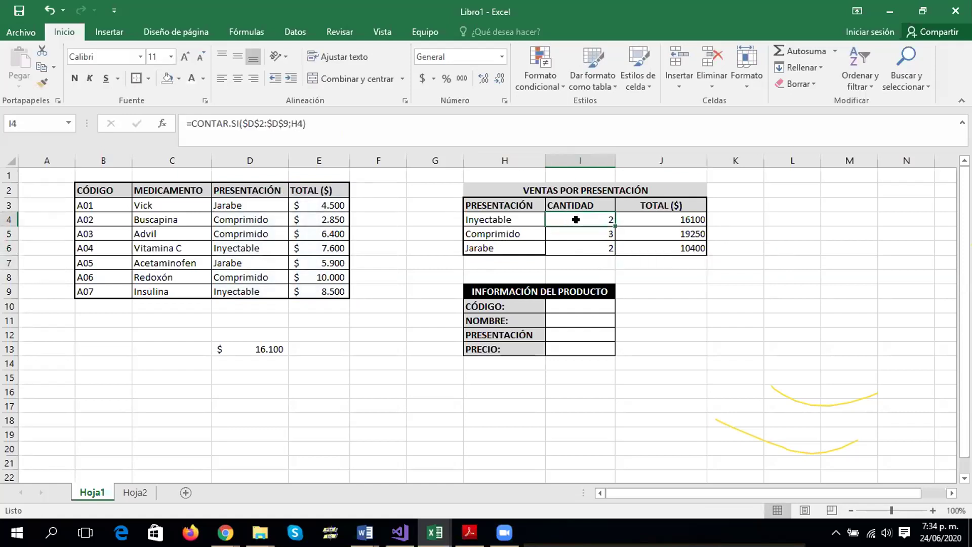
{"action": "left_click", "coordinate": [647, 220]}
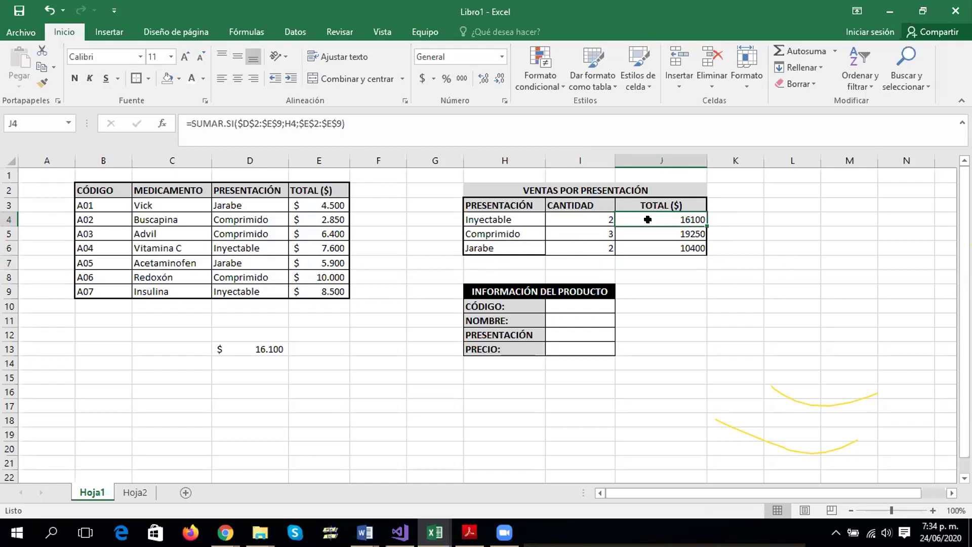
{"action": "left_click", "coordinate": [579, 220]}
{"action": "left_click", "coordinate": [260, 231]}
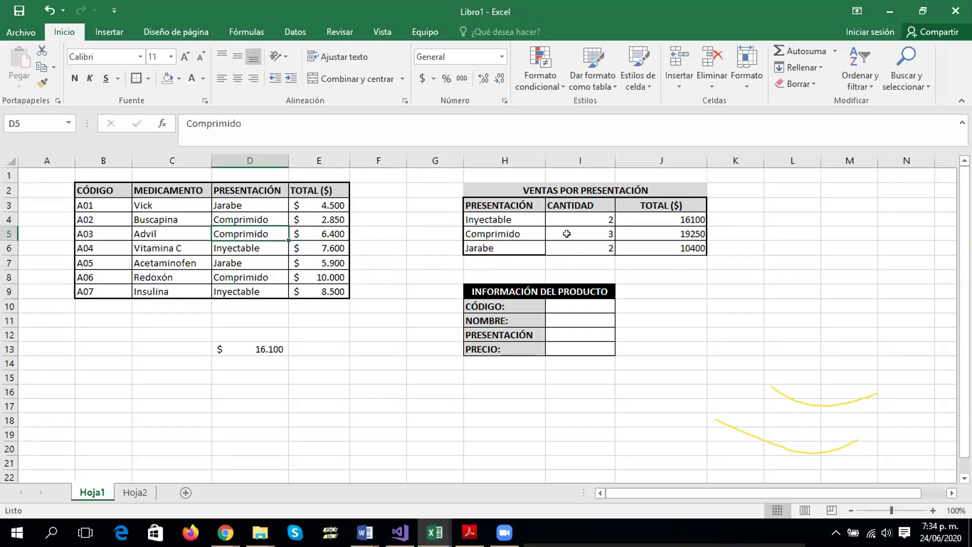
{"action": "left_click", "coordinate": [676, 221]}
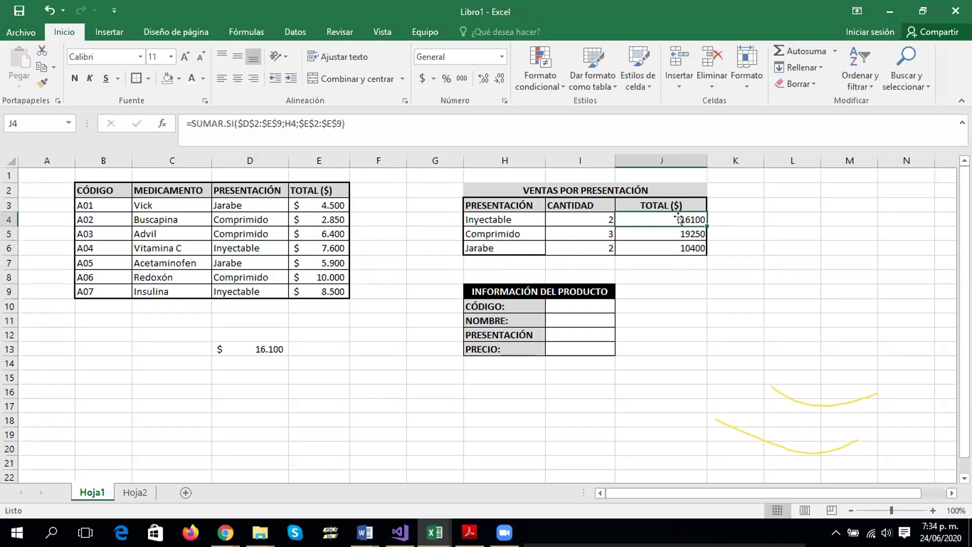
{"action": "left_click", "coordinate": [315, 203]}
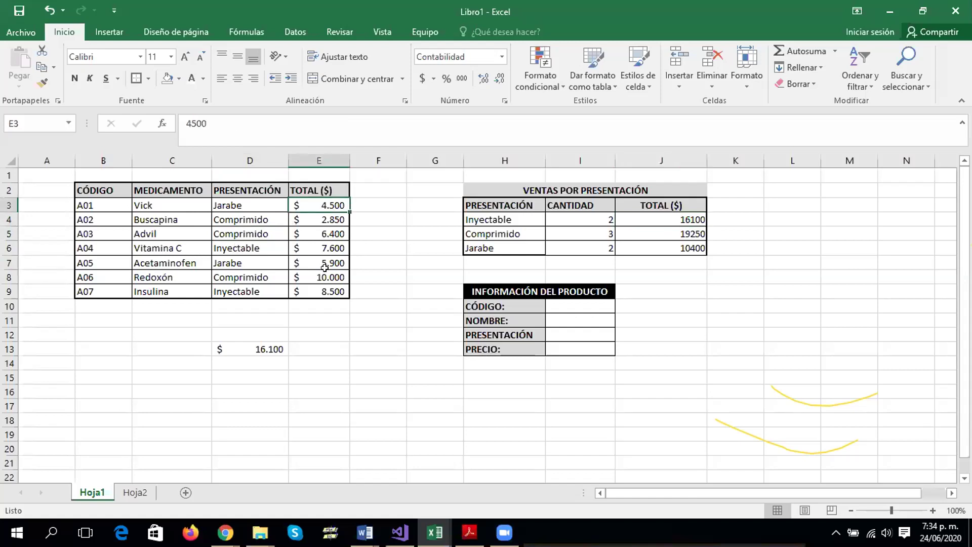
{"action": "left_click", "coordinate": [578, 216]}
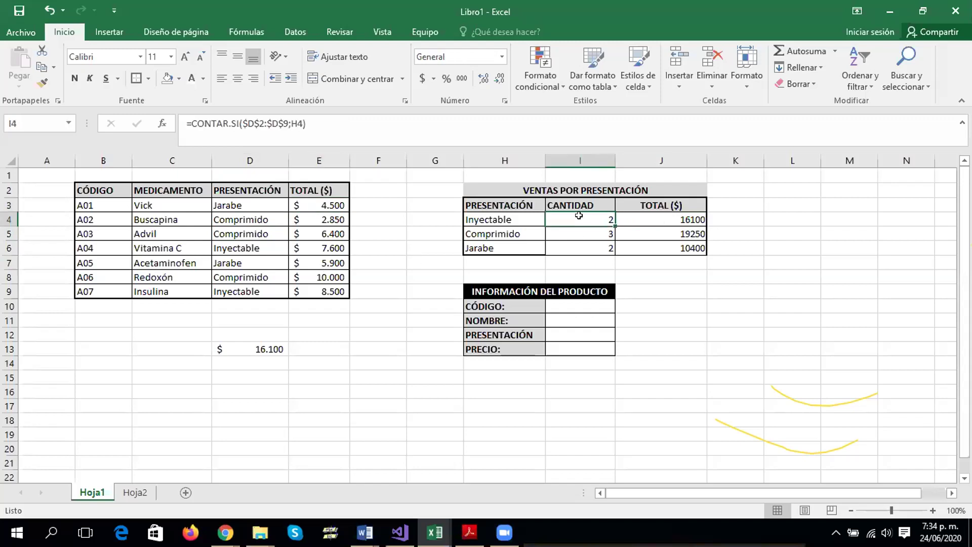
{"action": "left_click", "coordinate": [588, 233]}
{"action": "left_click", "coordinate": [589, 248]}
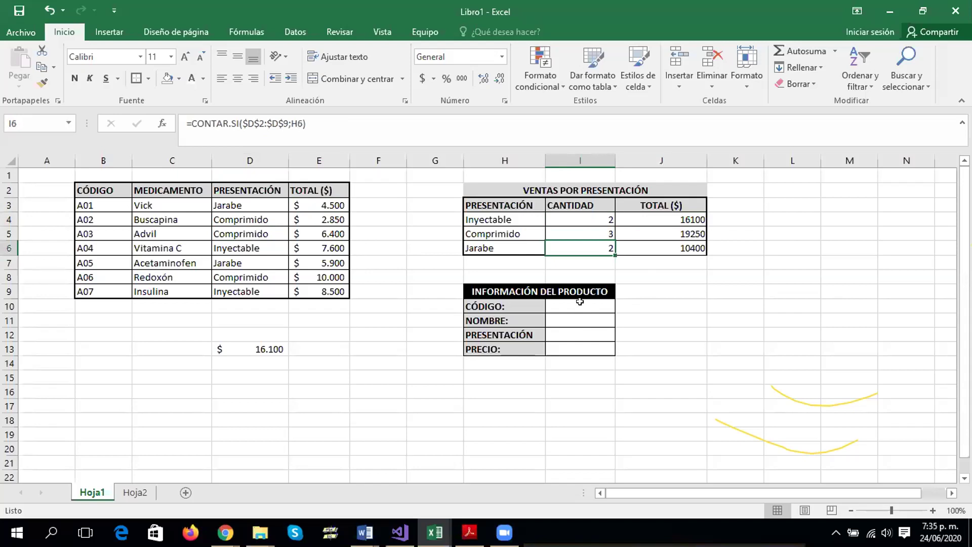
{"action": "left_click", "coordinate": [767, 264]}
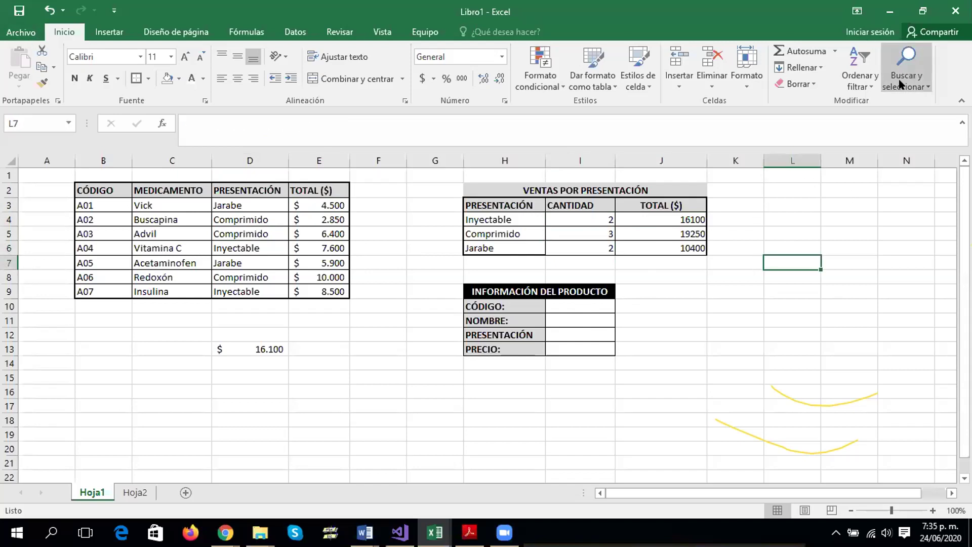
{"action": "left_click", "coordinate": [904, 66]}
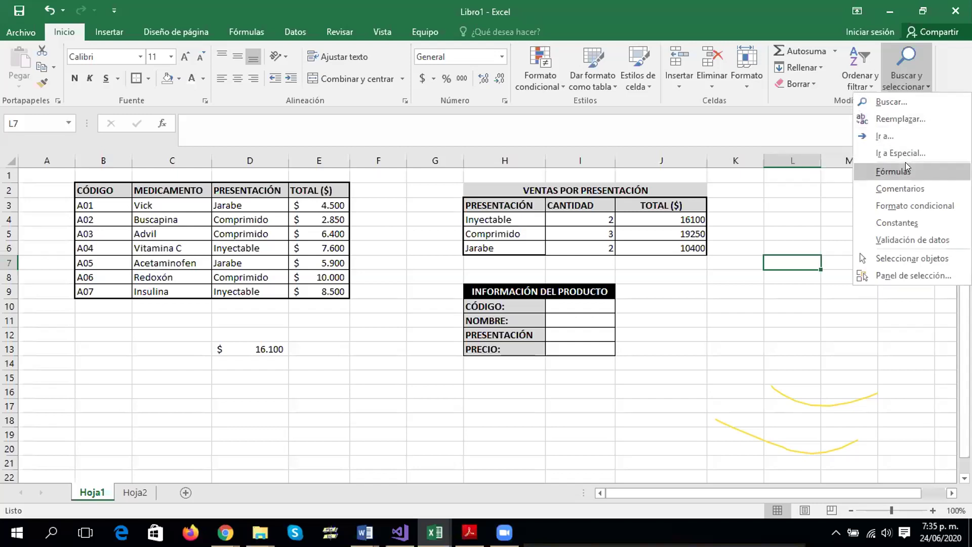
{"action": "left_click", "coordinate": [893, 81]}
{"action": "left_click", "coordinate": [893, 81]}
{"action": "left_click", "coordinate": [901, 97]}
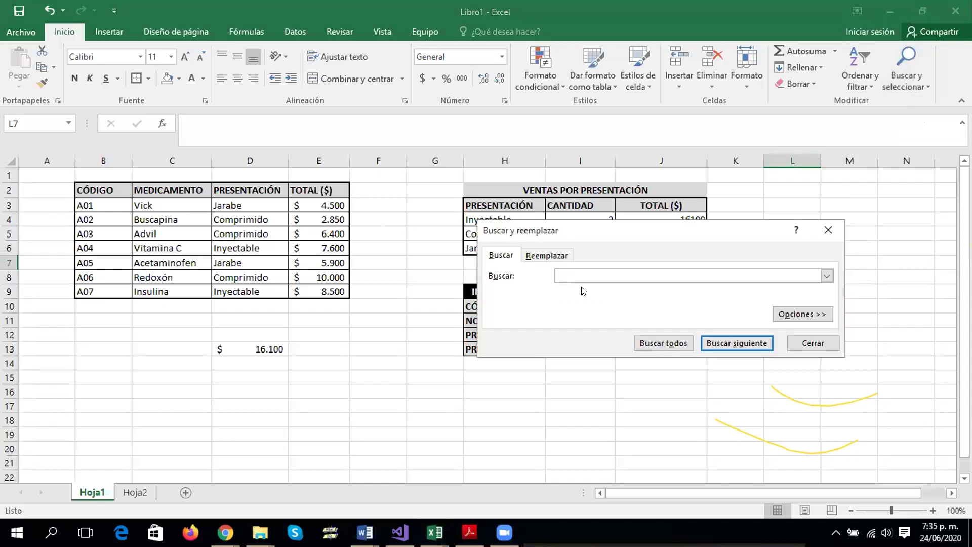
{"action": "type", "text": "Advil"}
{"action": "key", "text": "Return"}
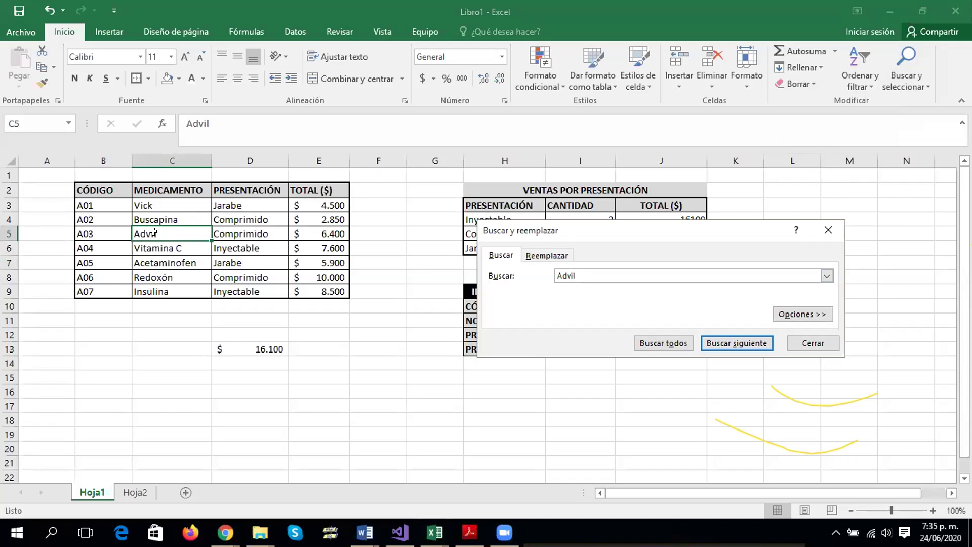
{"action": "double_click", "coordinate": [649, 275]}
{"action": "type", "text": "Comprimido"}
{"action": "left_click", "coordinate": [726, 342]}
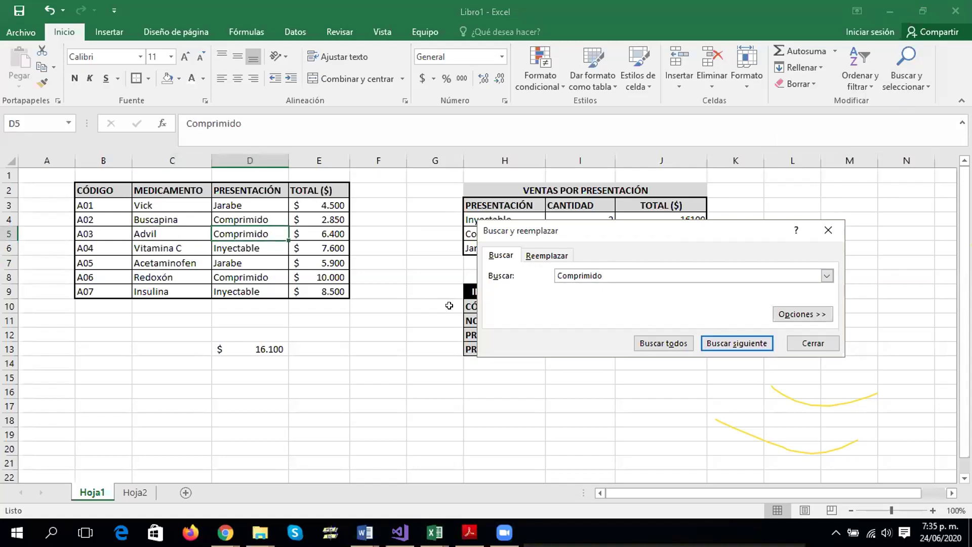
{"action": "left_click", "coordinate": [754, 343]}
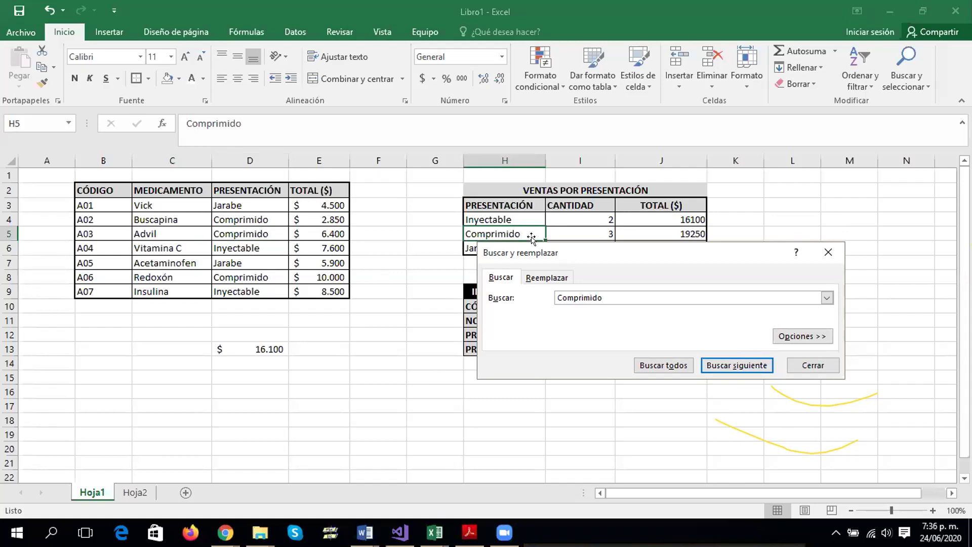
{"action": "left_click", "coordinate": [711, 364]}
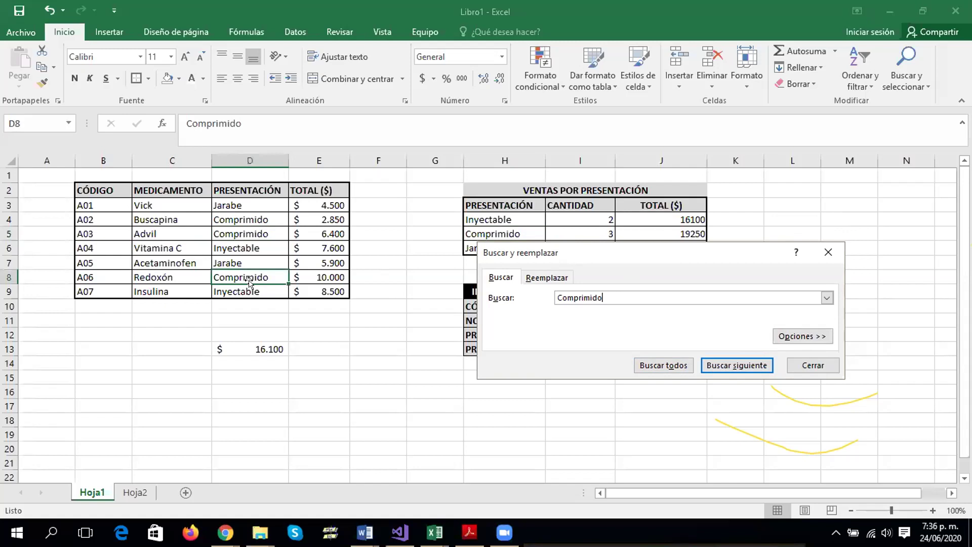
{"action": "left_click", "coordinate": [744, 365]}
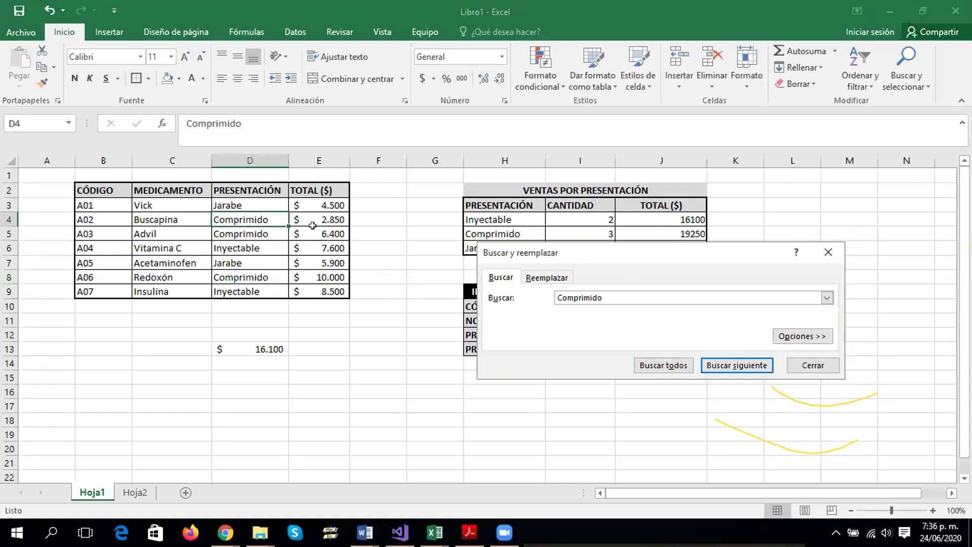
{"action": "left_click", "coordinate": [737, 365]}
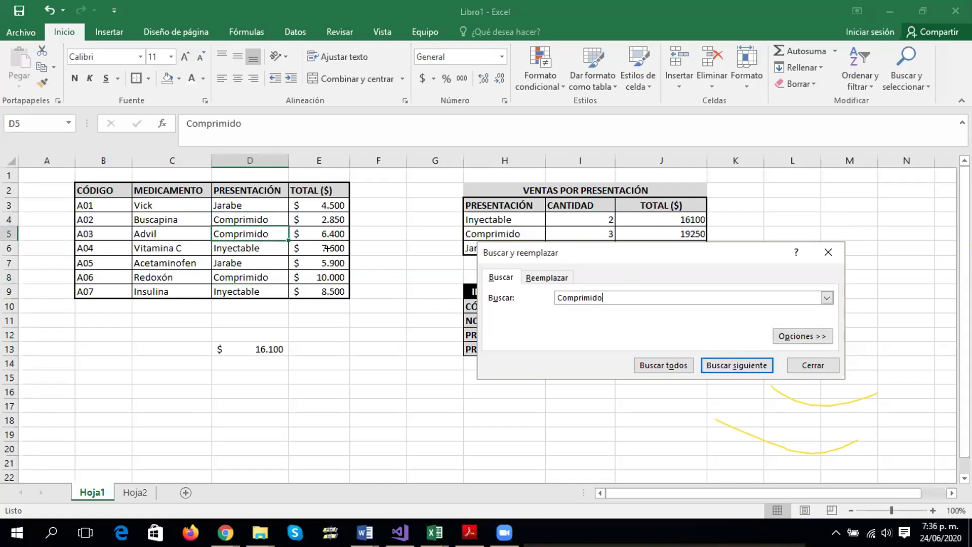
{"action": "left_click", "coordinate": [243, 233]}
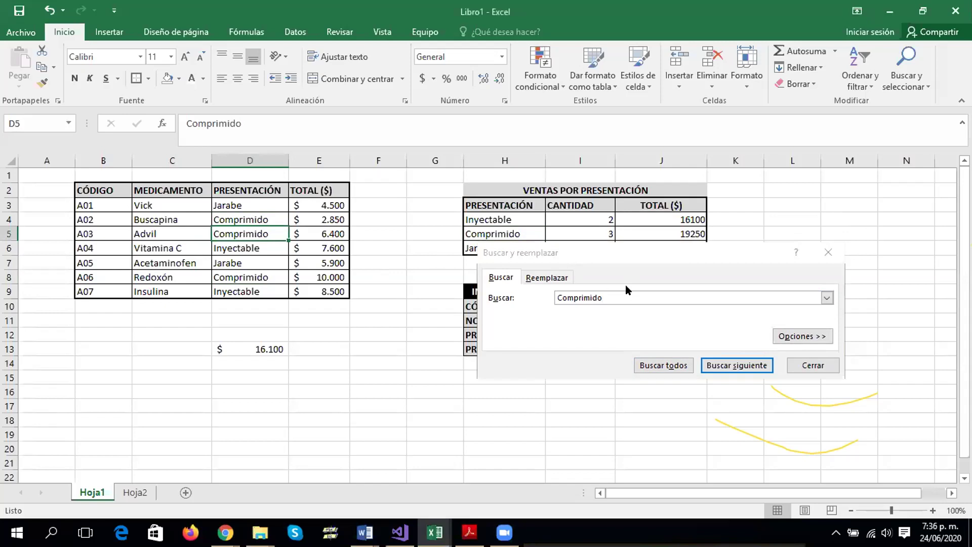
{"action": "left_click", "coordinate": [828, 252]}
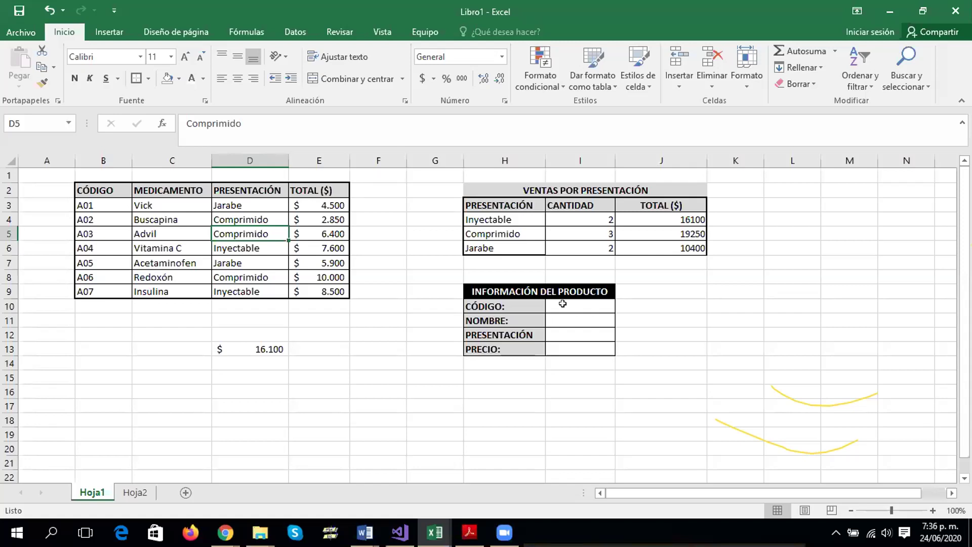
Enter product code A04 in the CÓDIGO cell I10
{"action": "double_click", "coordinate": [563, 303]}
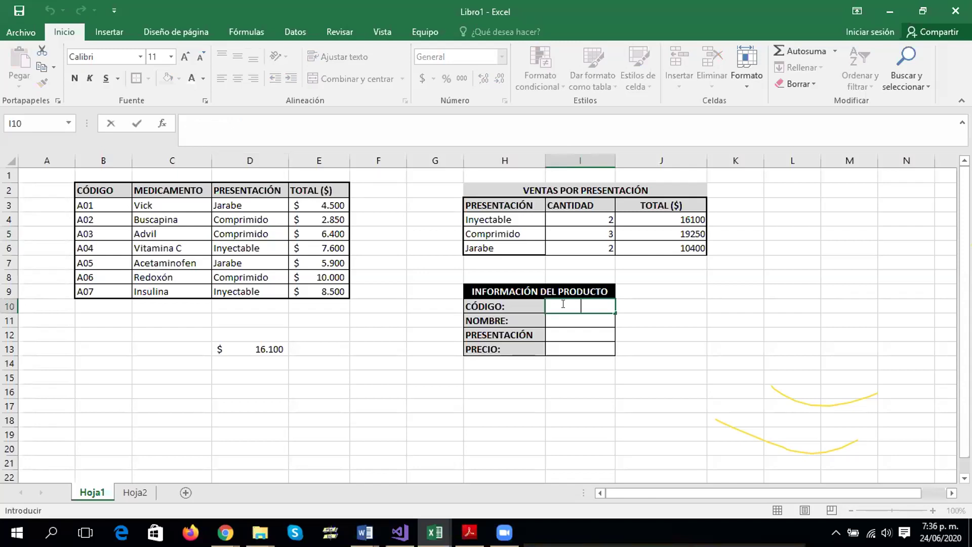
{"action": "key", "text": "Return"}
{"action": "left_click", "coordinate": [576, 303]}
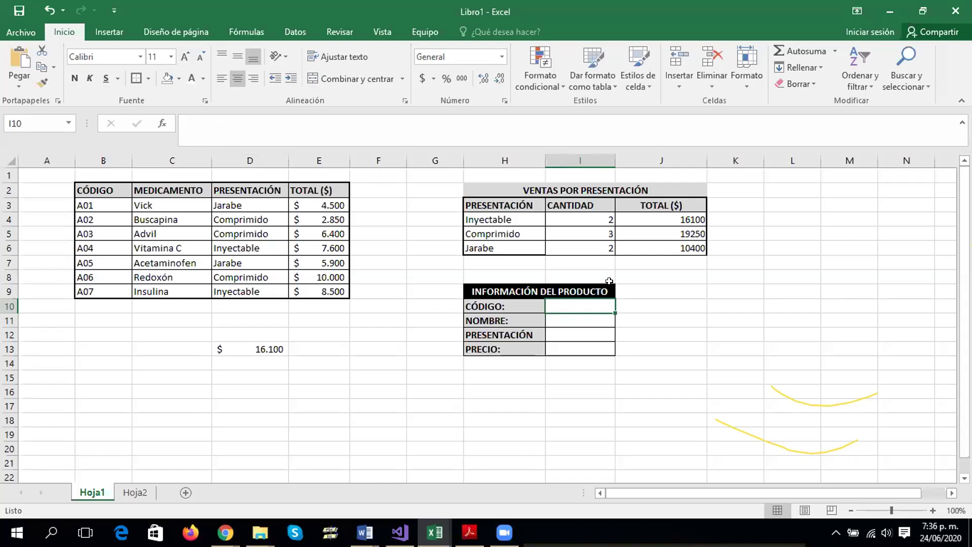
{"action": "type", "text": "A0"}
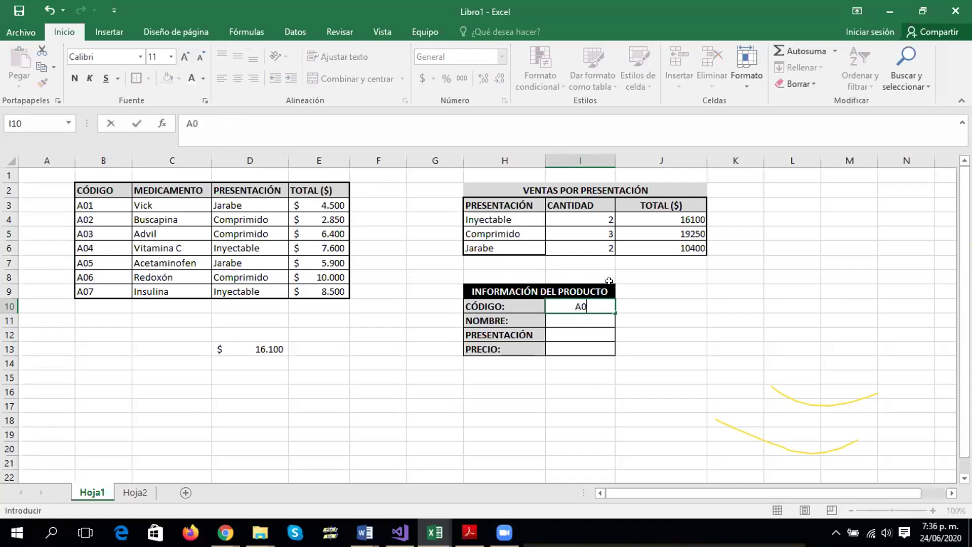
{"action": "type", "text": "4"}
{"action": "left_click", "coordinate": [627, 307]}
{"action": "left_click", "coordinate": [590, 302]}
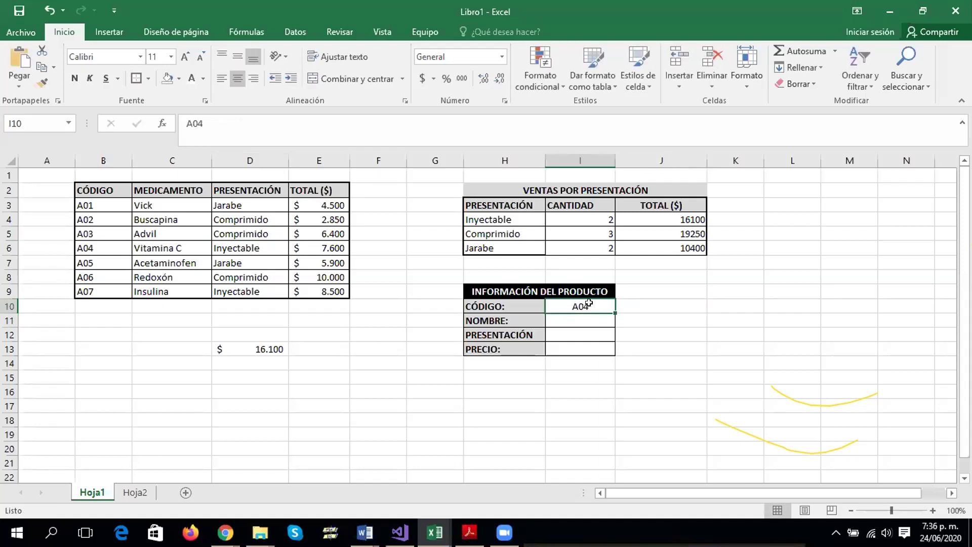
{"action": "double_click", "coordinate": [589, 302]}
{"action": "double_click", "coordinate": [571, 306]}
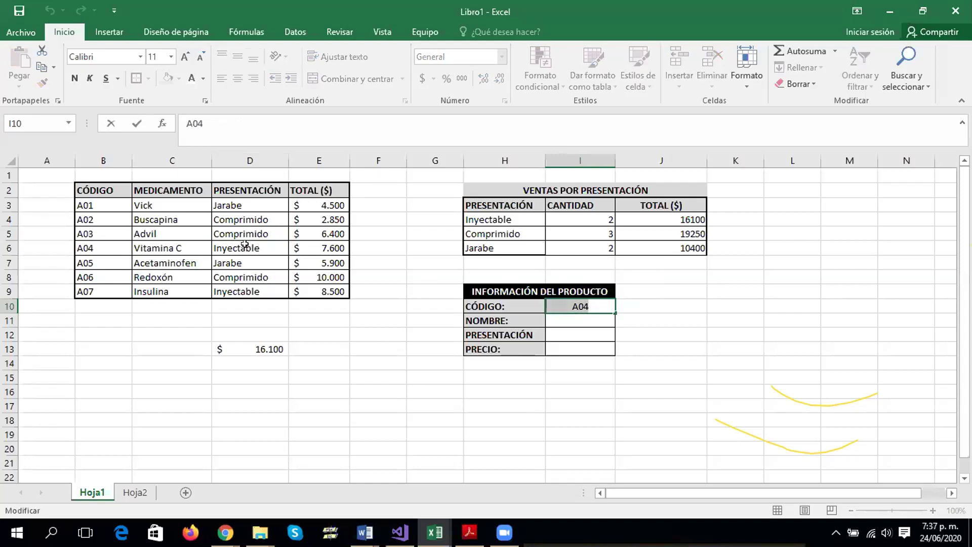
{"action": "key", "text": "Escape"}
Check A04 in the medicine table and the J5 and I6 formulas, then return to I10
{"action": "left_click", "coordinate": [89, 244]}
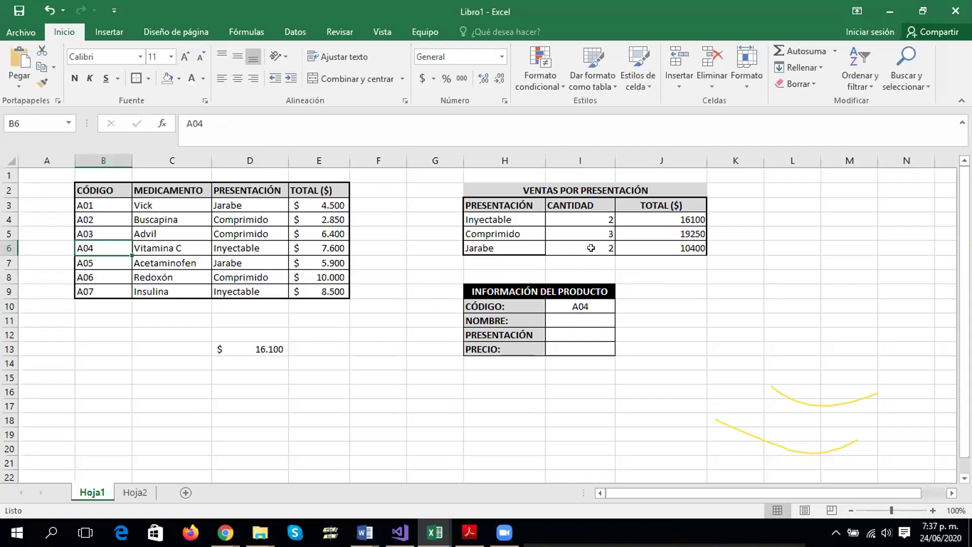
{"action": "left_click", "coordinate": [668, 232]}
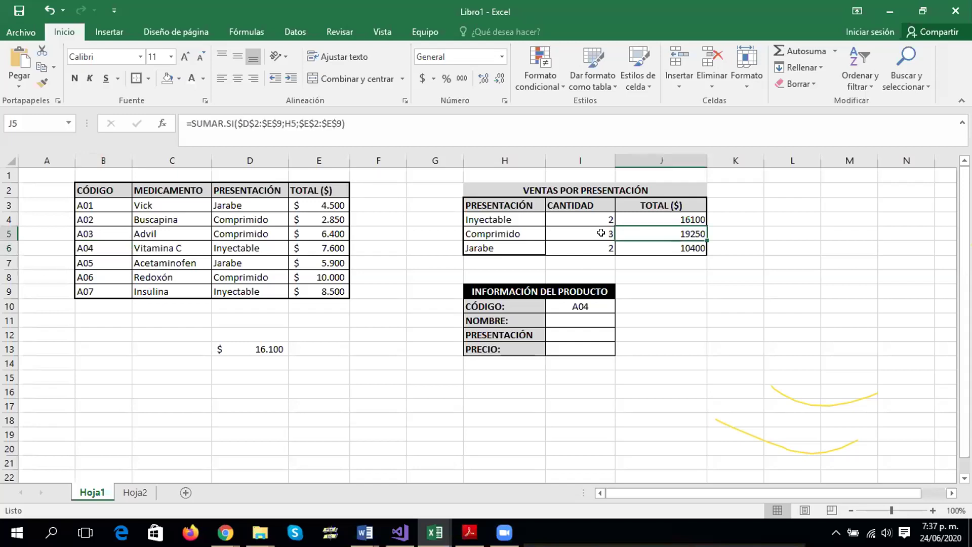
{"action": "left_click", "coordinate": [588, 244]}
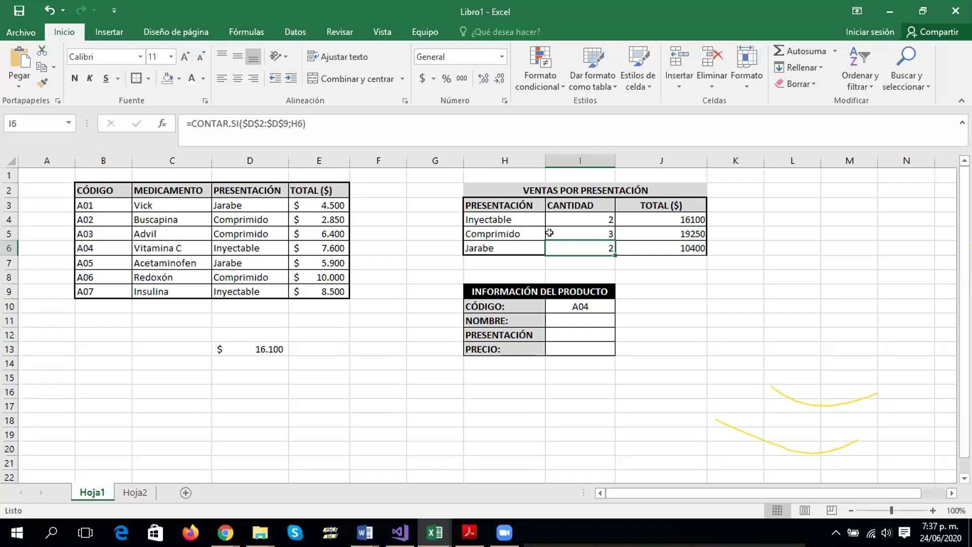
{"action": "left_click", "coordinate": [518, 245]}
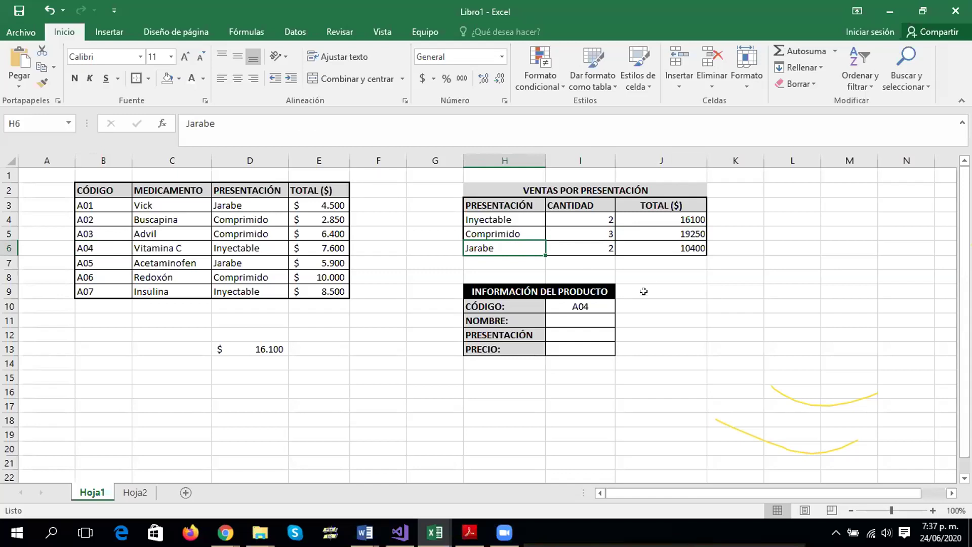
{"action": "left_click", "coordinate": [580, 306]}
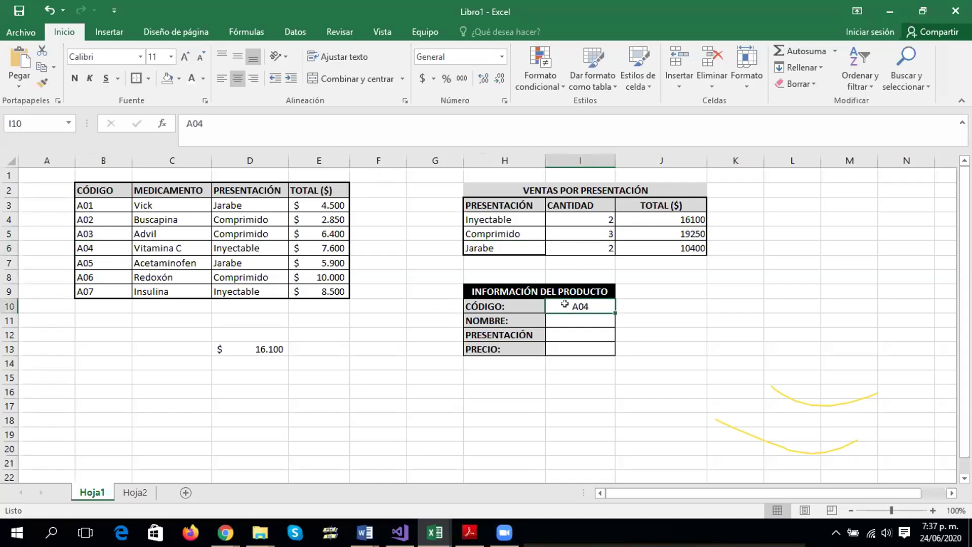
Begin a =BUSCARV( formula in cell I11 for the product NOMBRE
{"action": "left_click", "coordinate": [562, 317]}
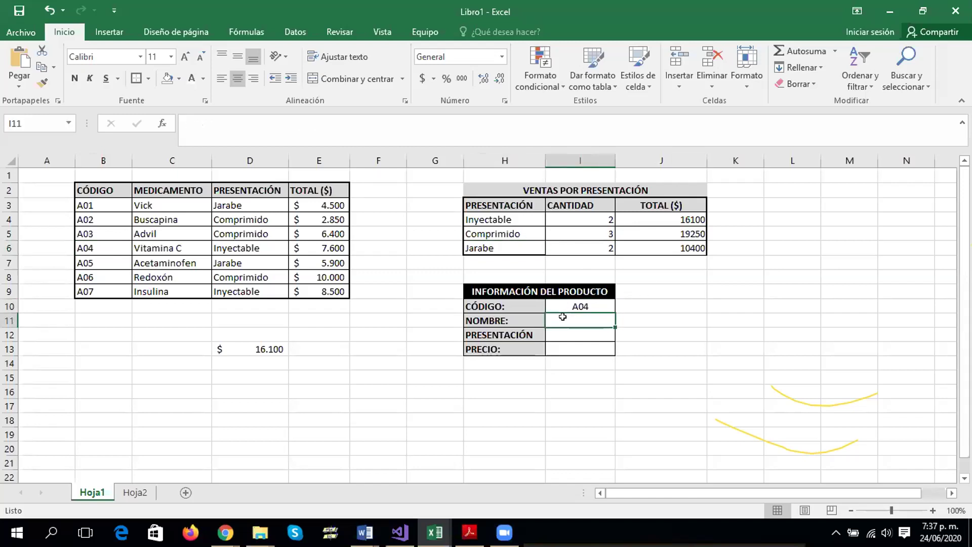
{"action": "type", "text": "="}
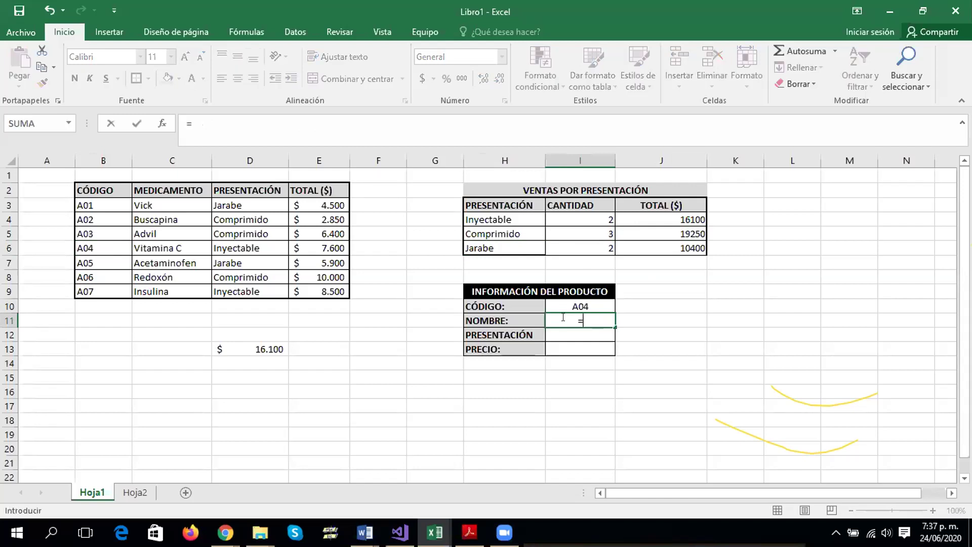
{"action": "type", "text": "buscar"}
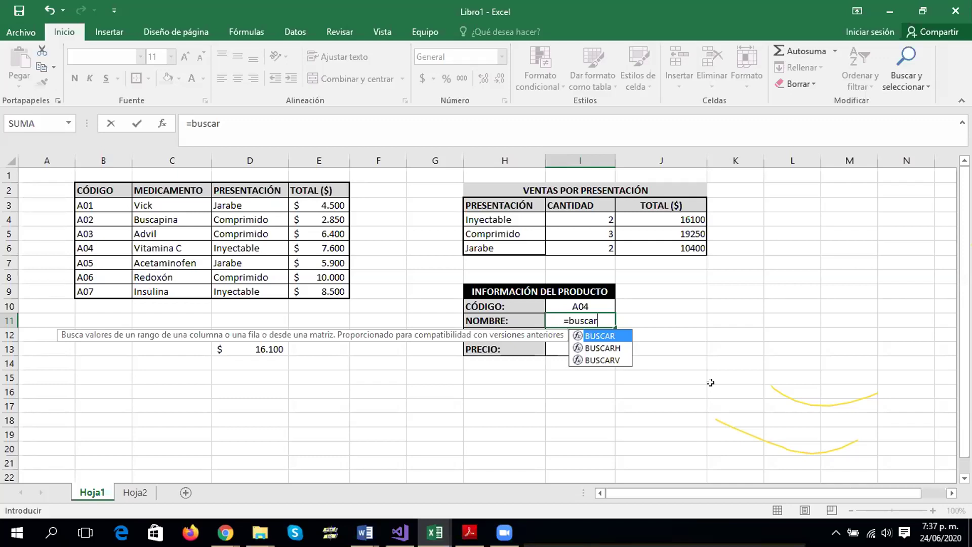
{"action": "double_click", "coordinate": [612, 359]}
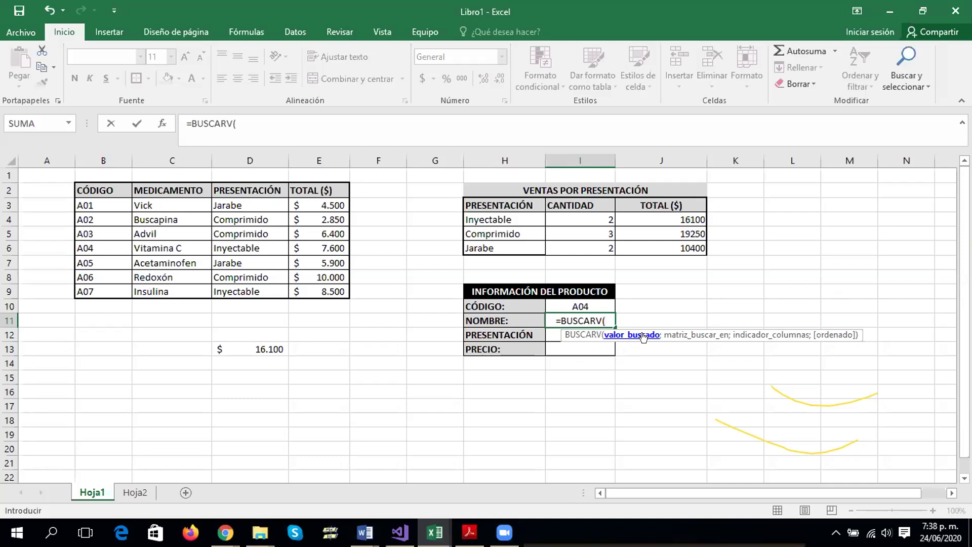
Enter I10 as the lookup value and B2:E9 as the table range: =BUSCARV(I10;B2:E9;
{"action": "left_click", "coordinate": [587, 305]}
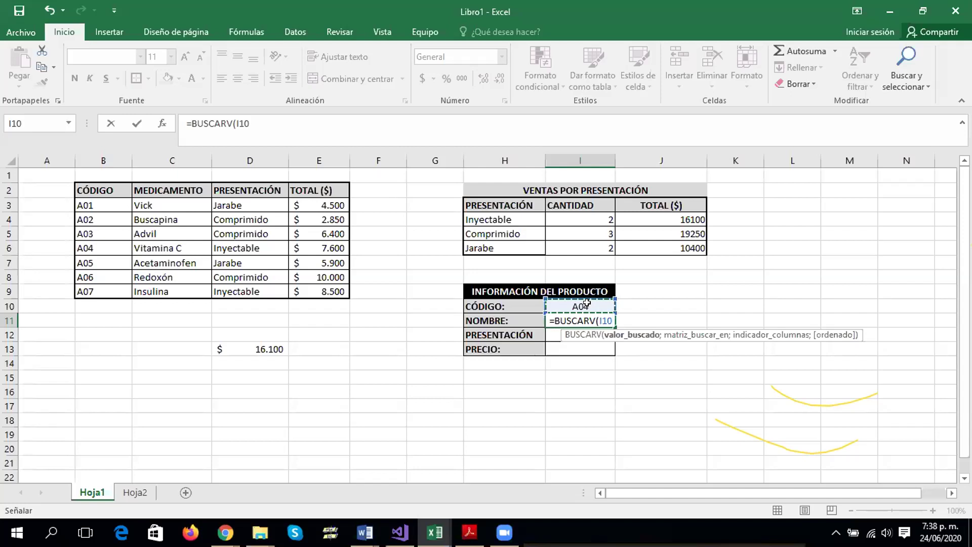
{"action": "type", "text": ";"}
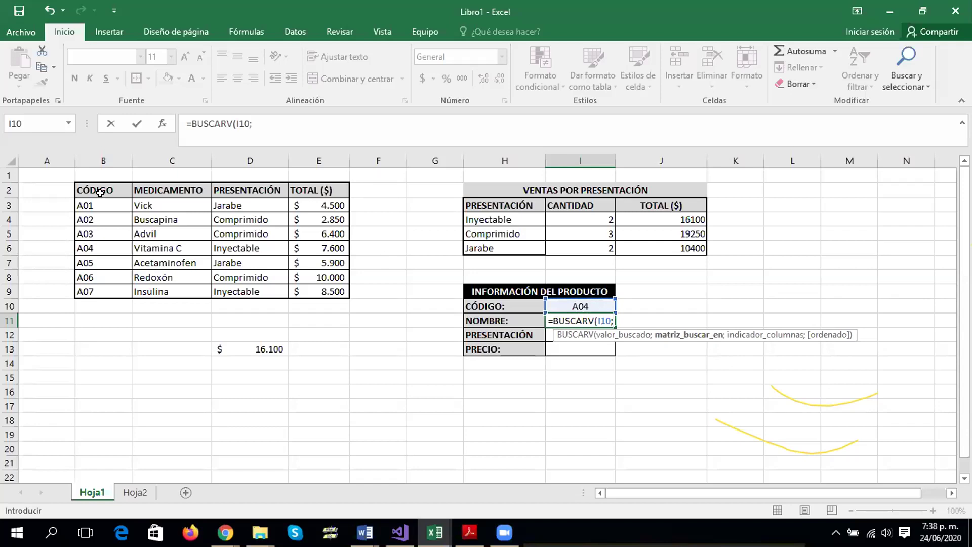
{"action": "left_click_drag", "start_coordinate": [89, 187], "coordinate": [312, 283]}
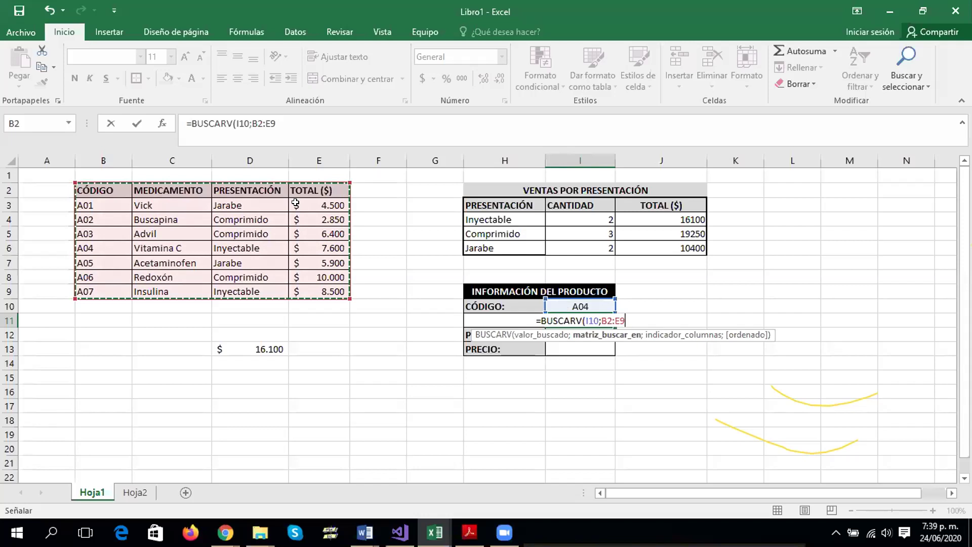
{"action": "type", "text": ";2;FALSO"}
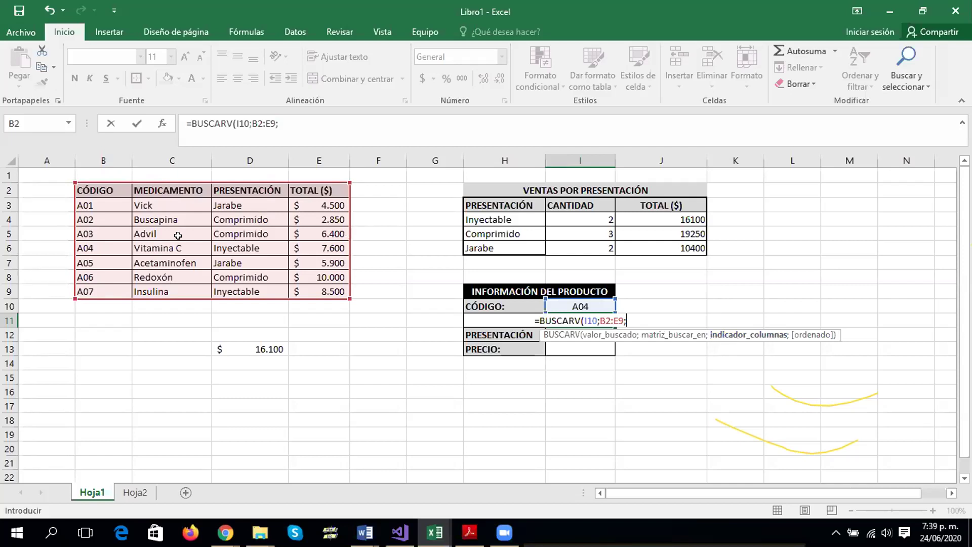
Complete I11 as =BUSCARV(I10;B2:E9;2;FALSO), fix the extra parenthesis, and commit it
{"action": "type", "text": "2"}
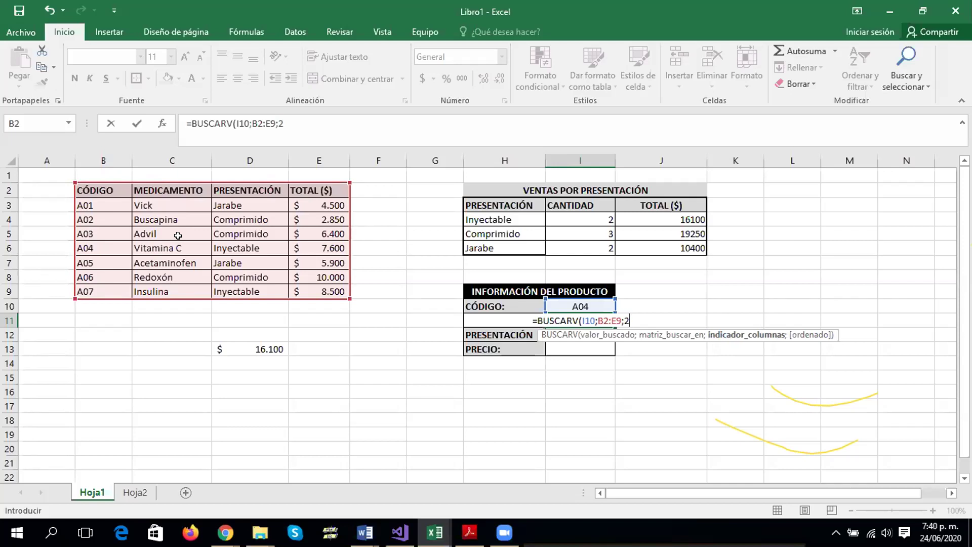
{"action": "type", "text": ";"}
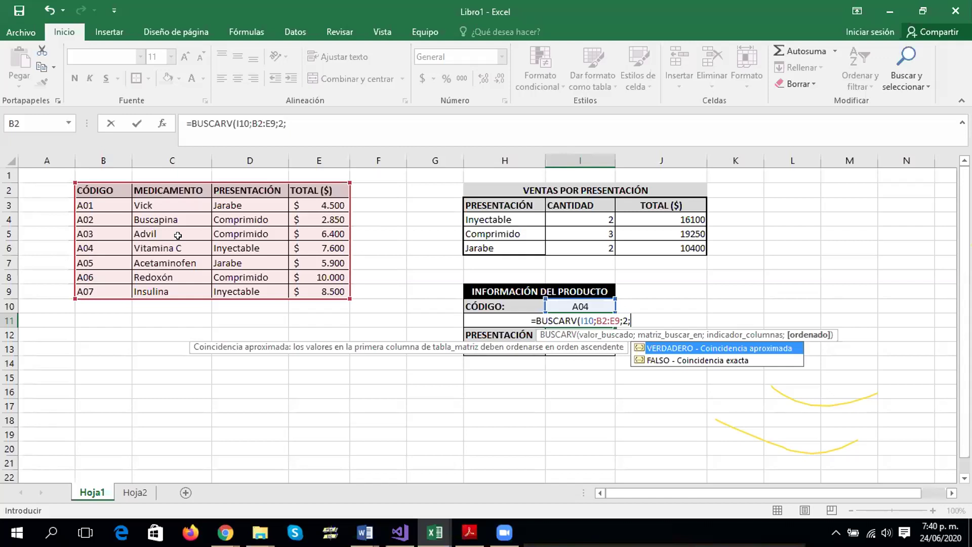
{"action": "type", "text": "FALS"}
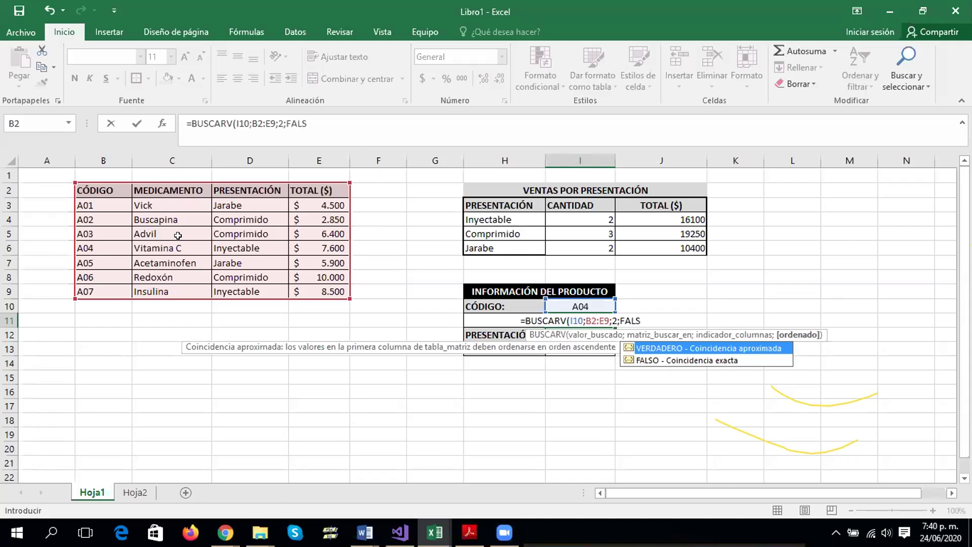
{"action": "type", "text": "O"}
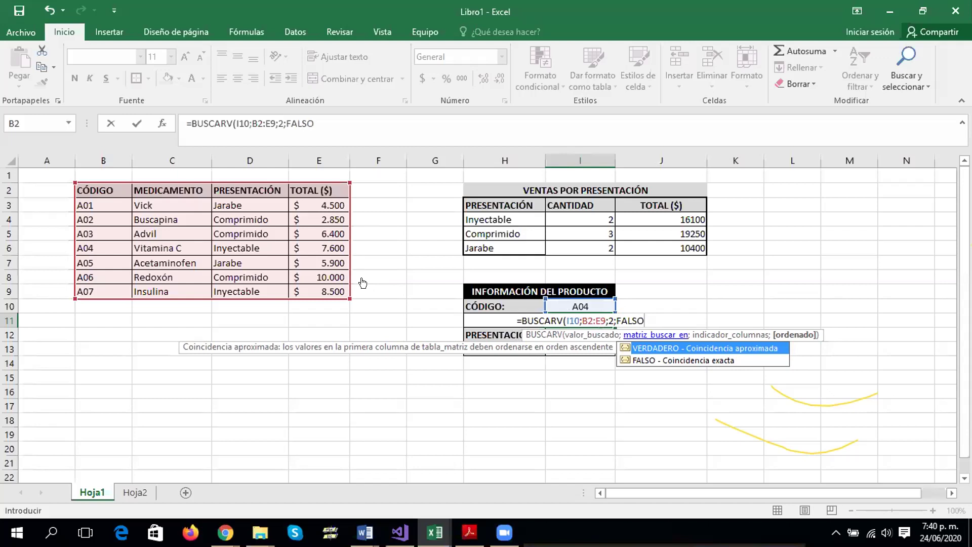
{"action": "type", "text": ")"}
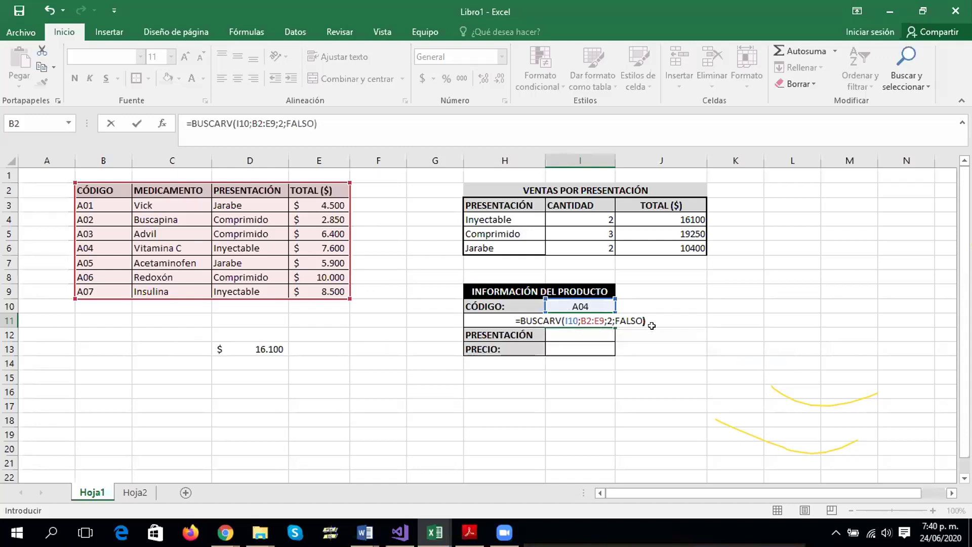
{"action": "key", "text": "BackSpace"}
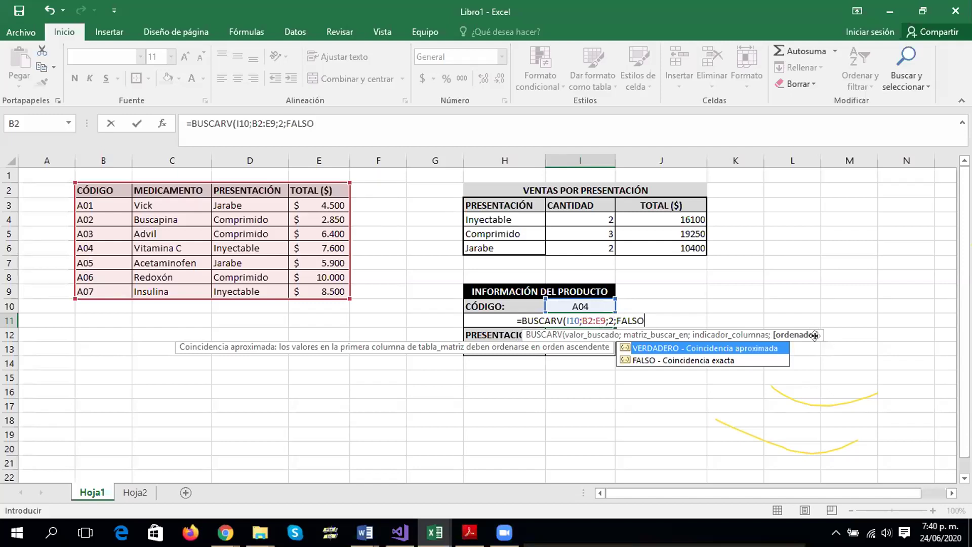
{"action": "type", "text": ")"}
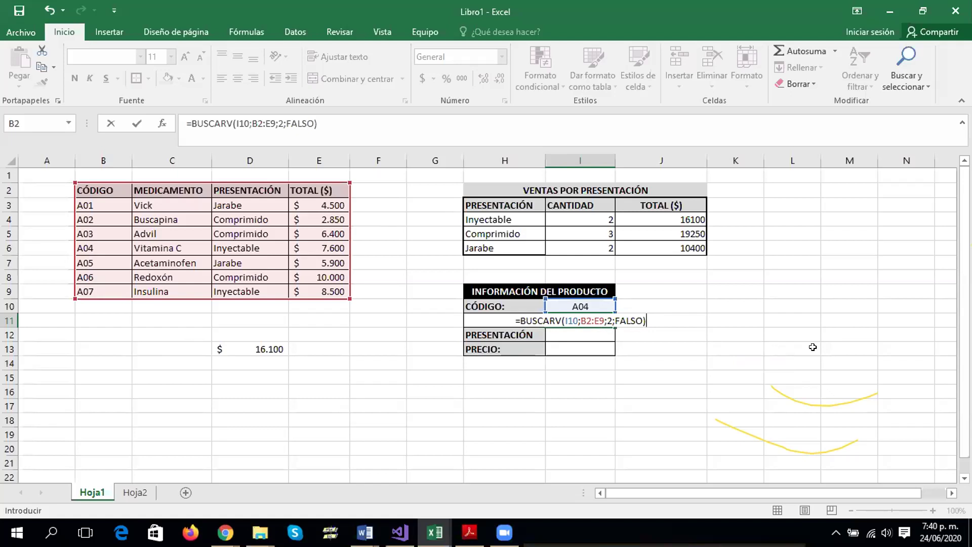
{"action": "key", "text": "Return"}
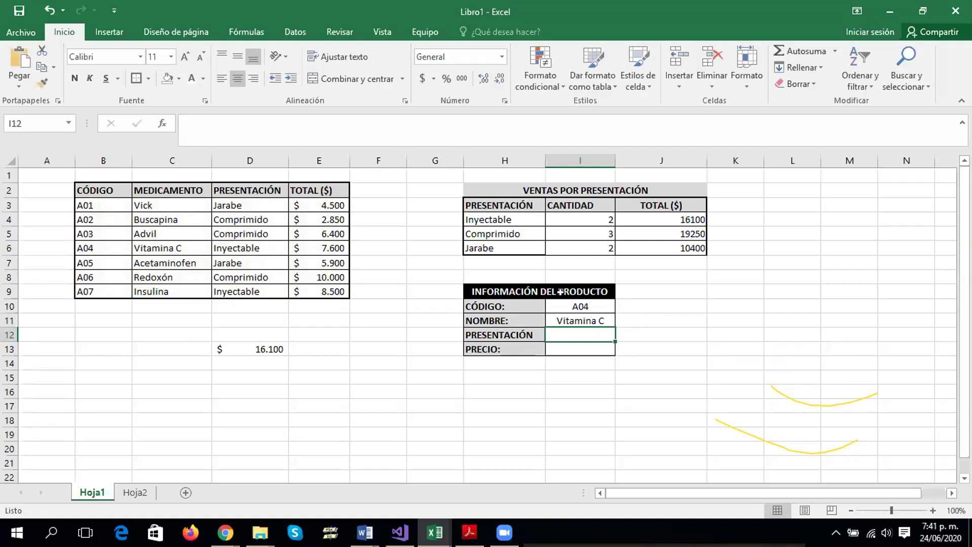
Remove centre alignment from I10:I13 and recommit the I11 lookup formula
{"action": "double_click", "coordinate": [579, 318]}
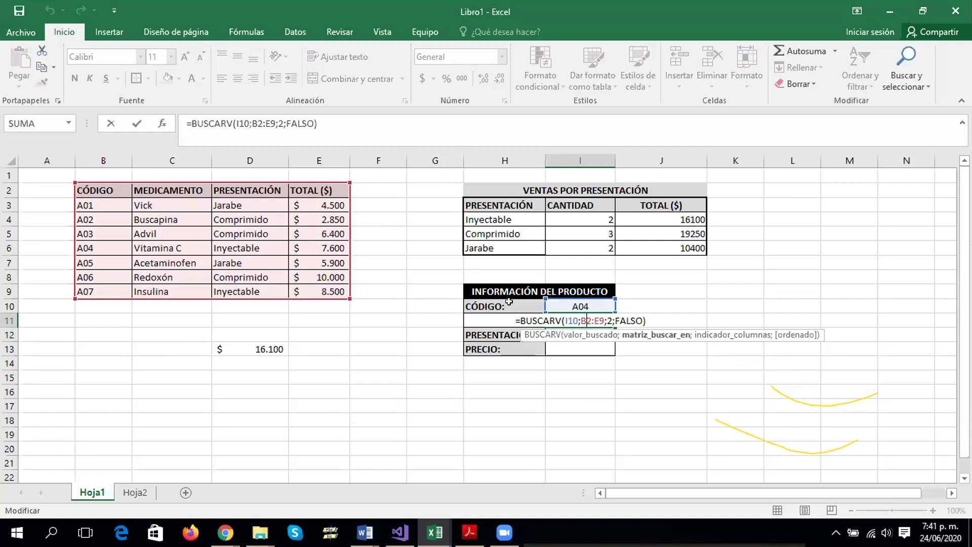
{"action": "key", "text": "Escape"}
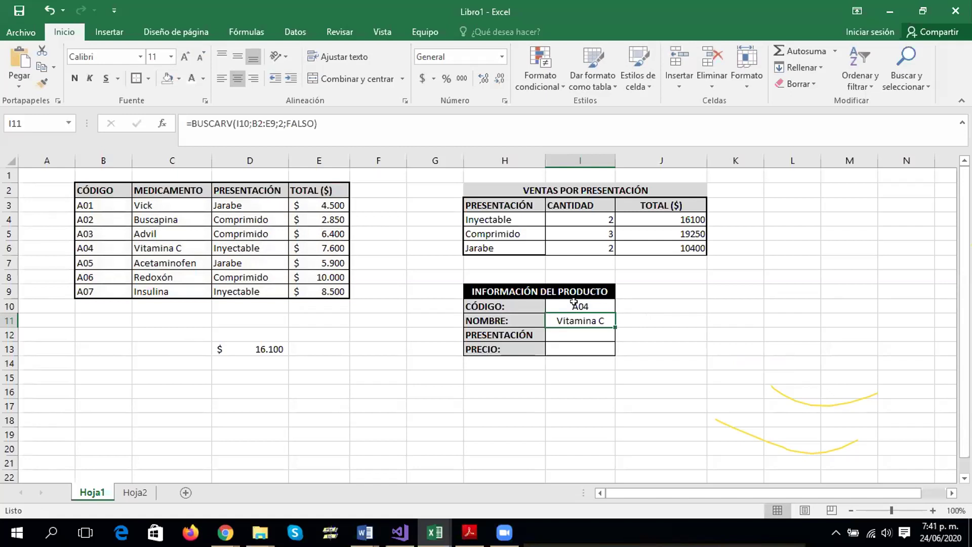
{"action": "left_click_drag", "start_coordinate": [574, 303], "coordinate": [572, 347]}
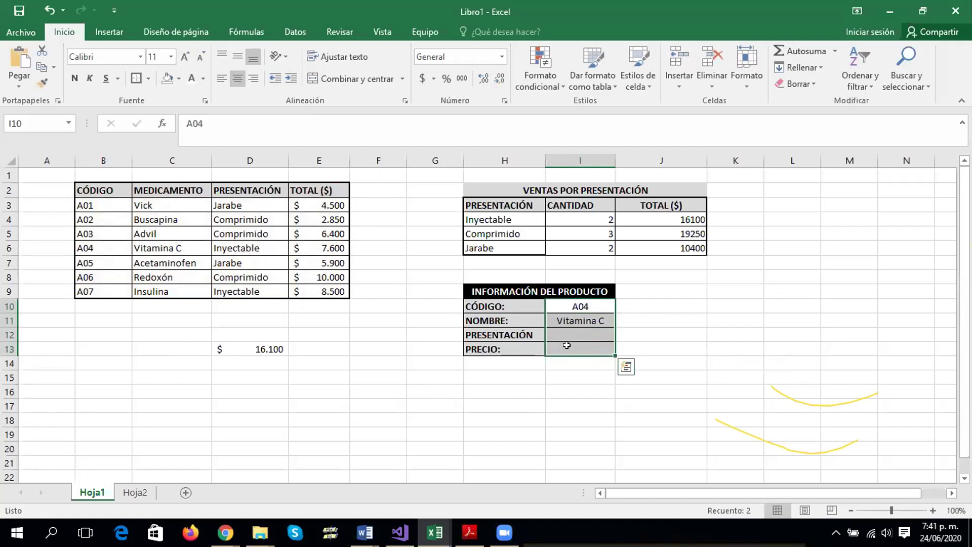
{"action": "left_click", "coordinate": [239, 79]}
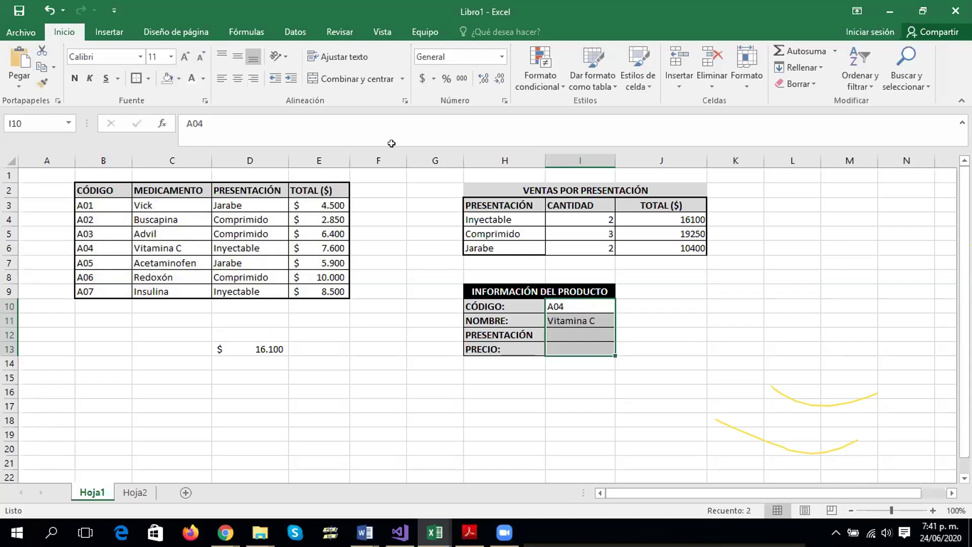
{"action": "left_click", "coordinate": [585, 317]}
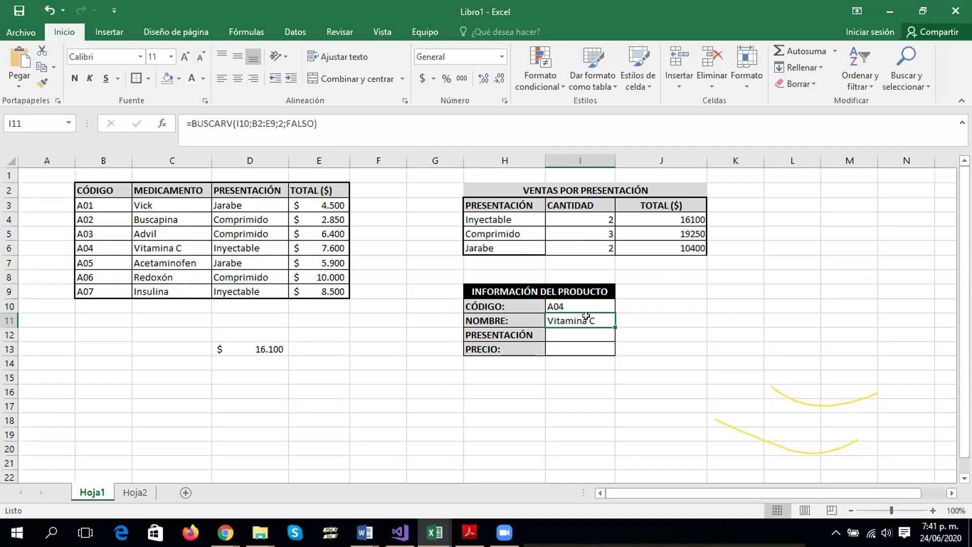
{"action": "double_click", "coordinate": [586, 317]}
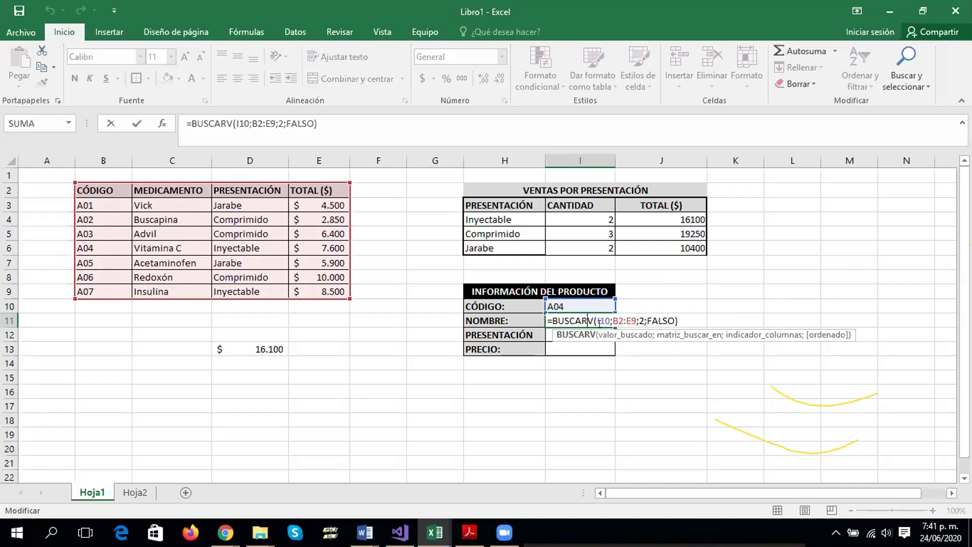
{"action": "key", "text": "Return"}
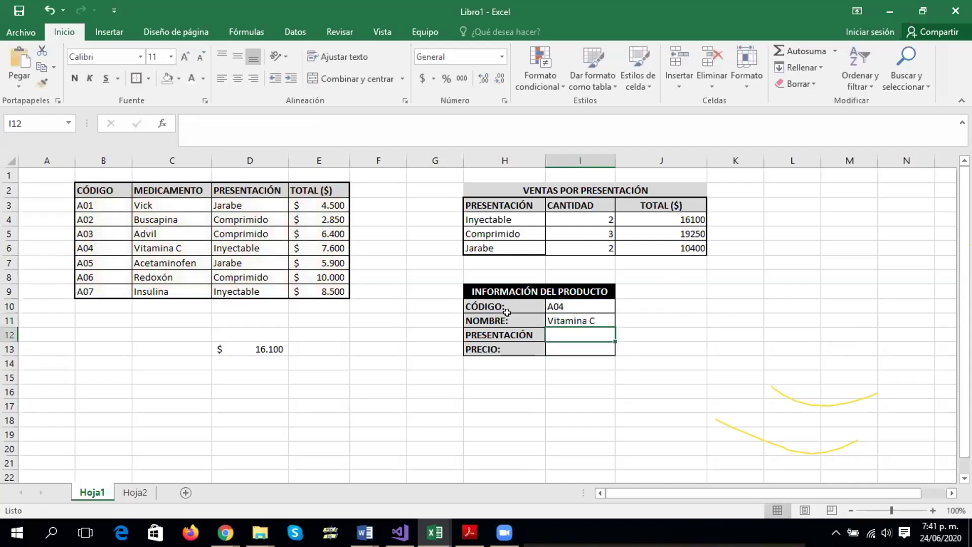
Give the A04 row B6:E6 a light orange fill
{"action": "left_click", "coordinate": [565, 306]}
{"action": "left_click_drag", "start_coordinate": [95, 245], "coordinate": [345, 245]}
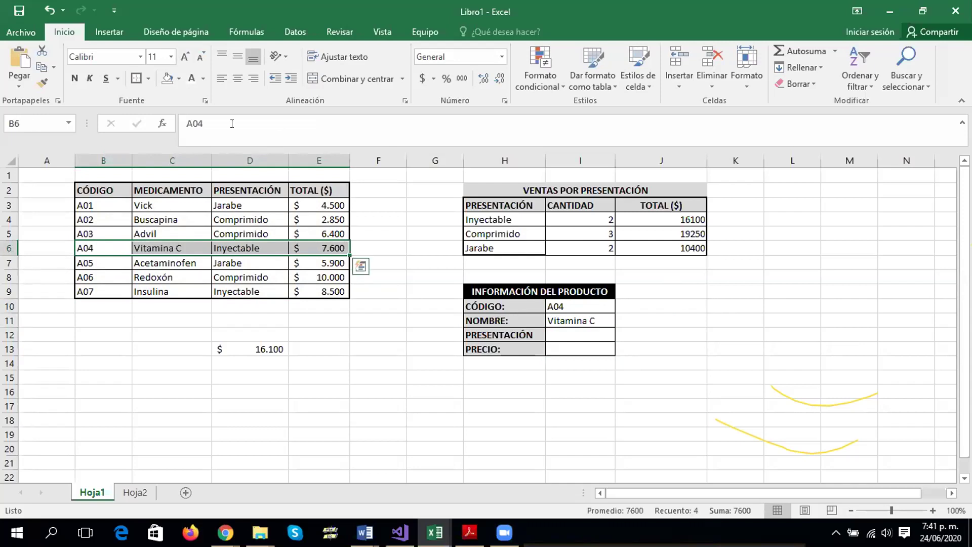
{"action": "left_click", "coordinate": [177, 78]}
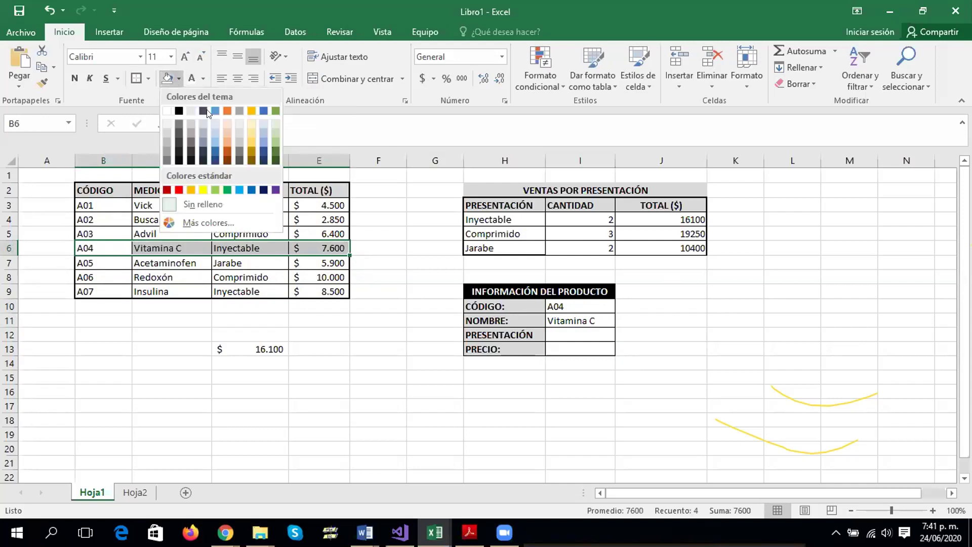
{"action": "left_click", "coordinate": [227, 134]}
{"action": "left_click", "coordinate": [236, 245]}
{"action": "left_click", "coordinate": [664, 332]}
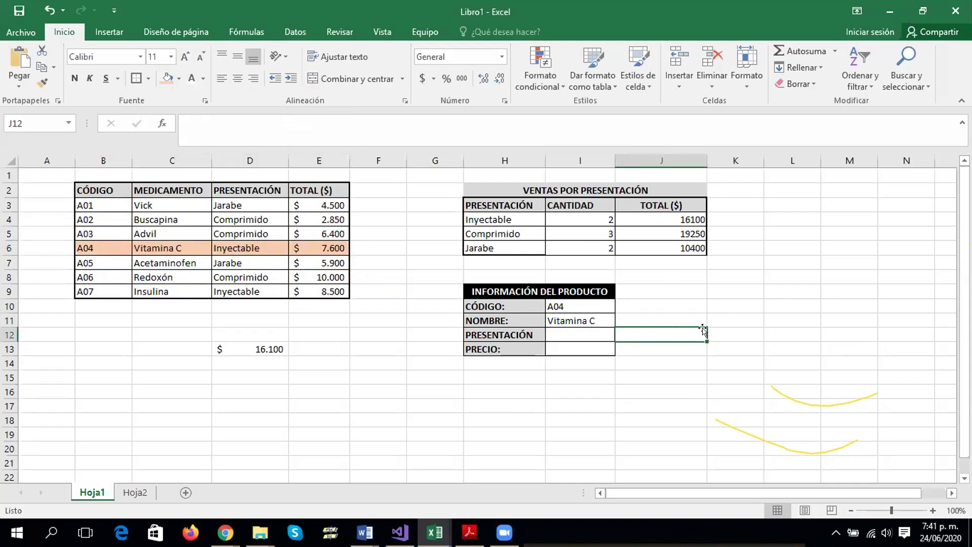
Fill the I11 name formula down to I13 and inspect the shifted references in I12 and I11
{"action": "left_click", "coordinate": [592, 321]}
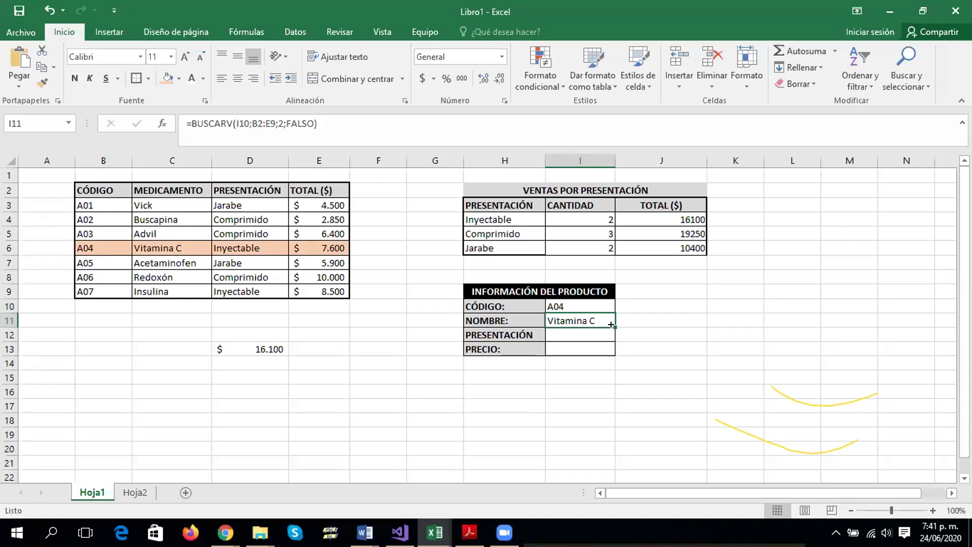
{"action": "left_click_drag", "start_coordinate": [611, 324], "coordinate": [607, 348]}
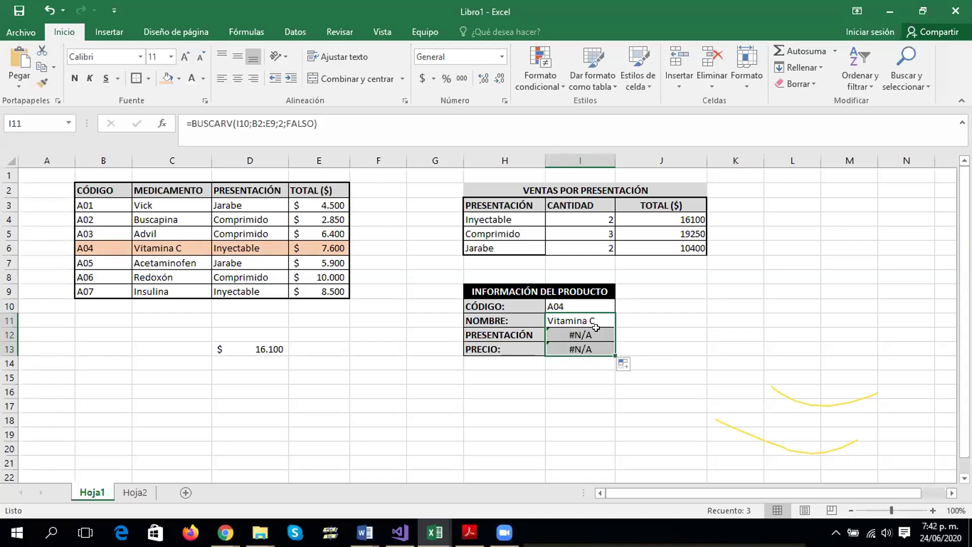
{"action": "left_click", "coordinate": [596, 330]}
{"action": "double_click", "coordinate": [596, 331]}
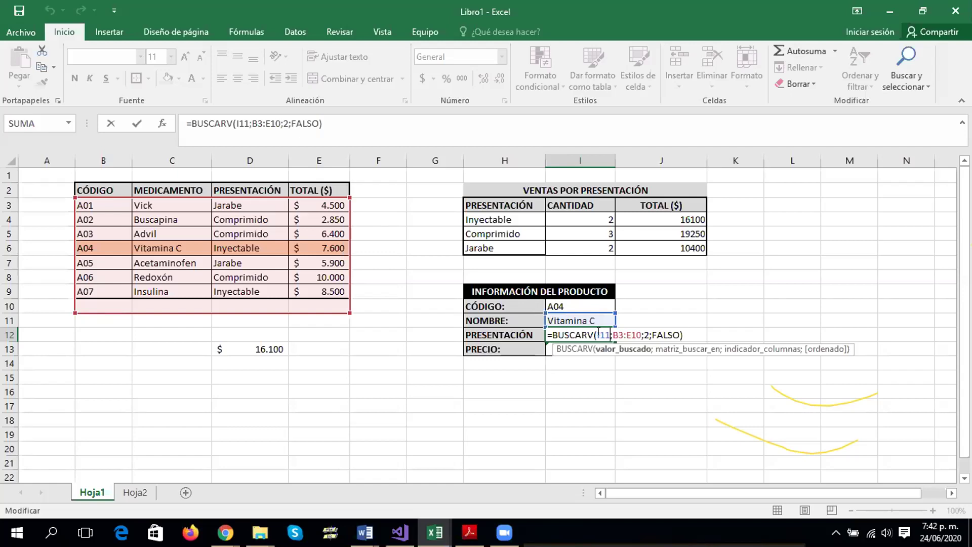
{"action": "key", "text": "Escape"}
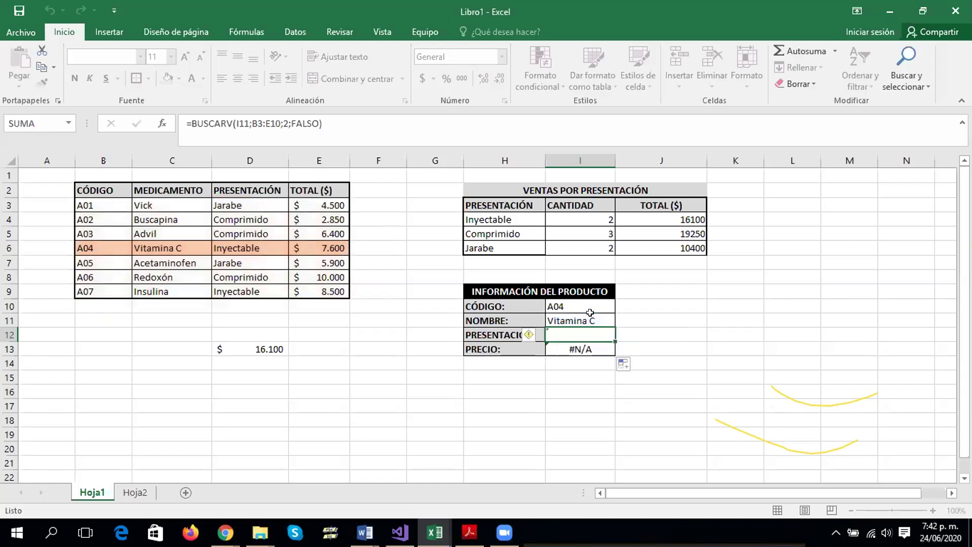
{"action": "left_click", "coordinate": [587, 314]}
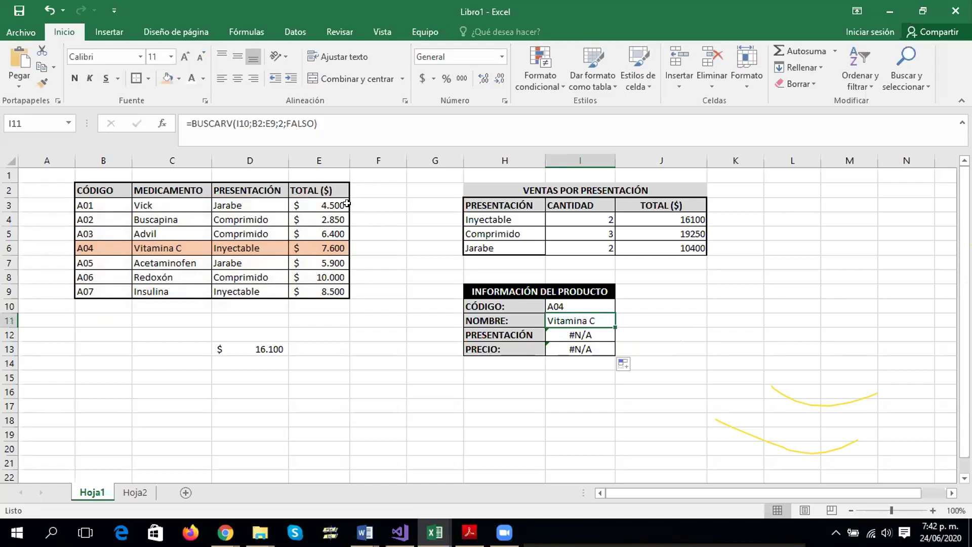
{"action": "double_click", "coordinate": [578, 320]}
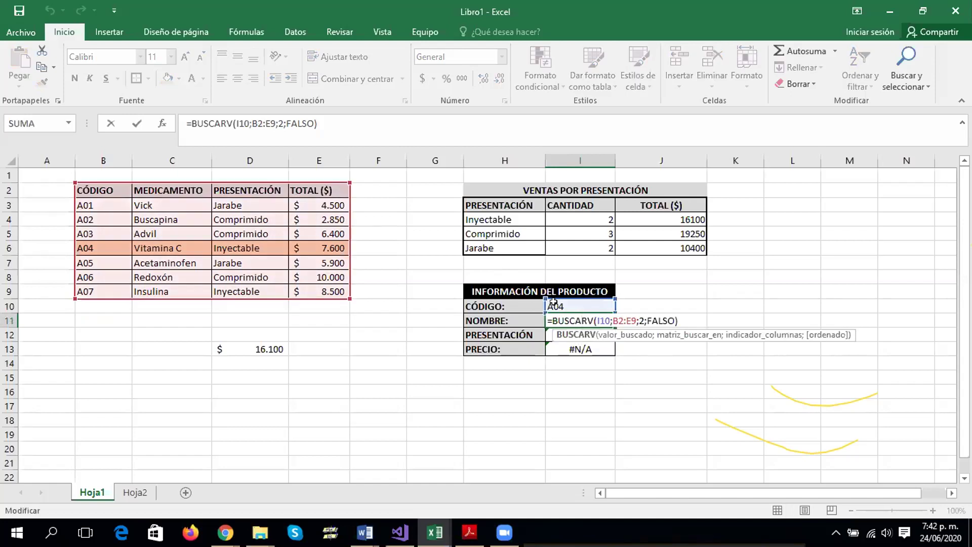
Lock I11's references as $I$10 and $B$2:$E$9, then fill the formula down to I13
{"action": "left_click", "coordinate": [599, 320]}
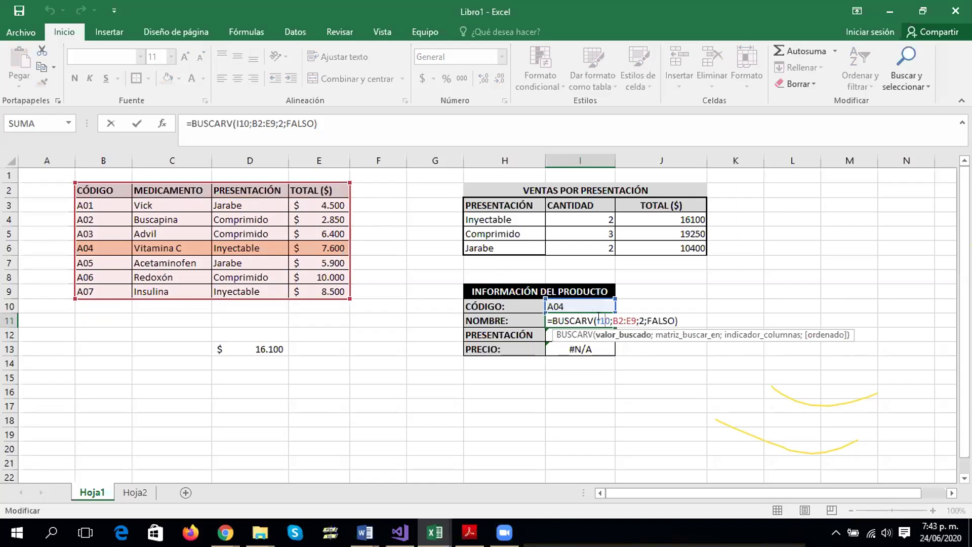
{"action": "key", "text": "F4"}
{"action": "left_click", "coordinate": [622, 320]}
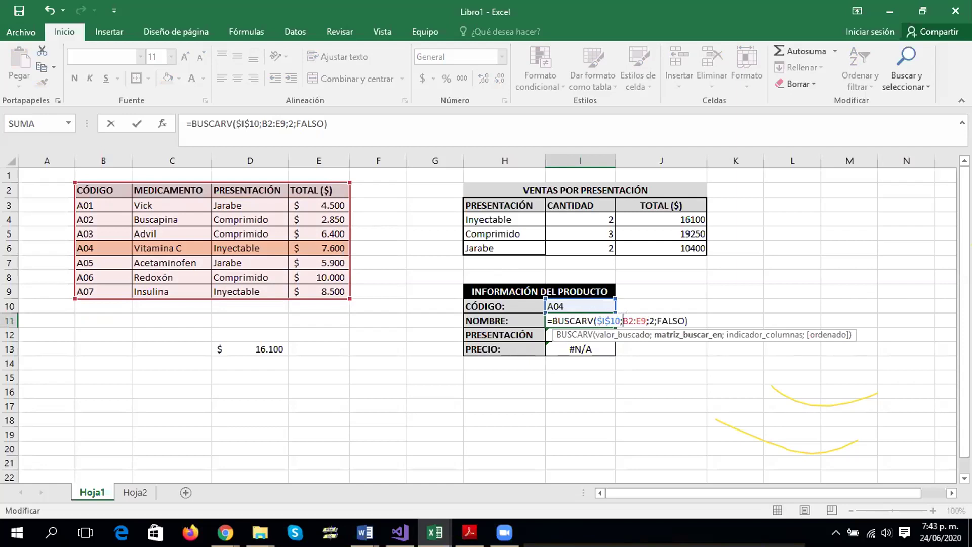
{"action": "key", "text": "F4"}
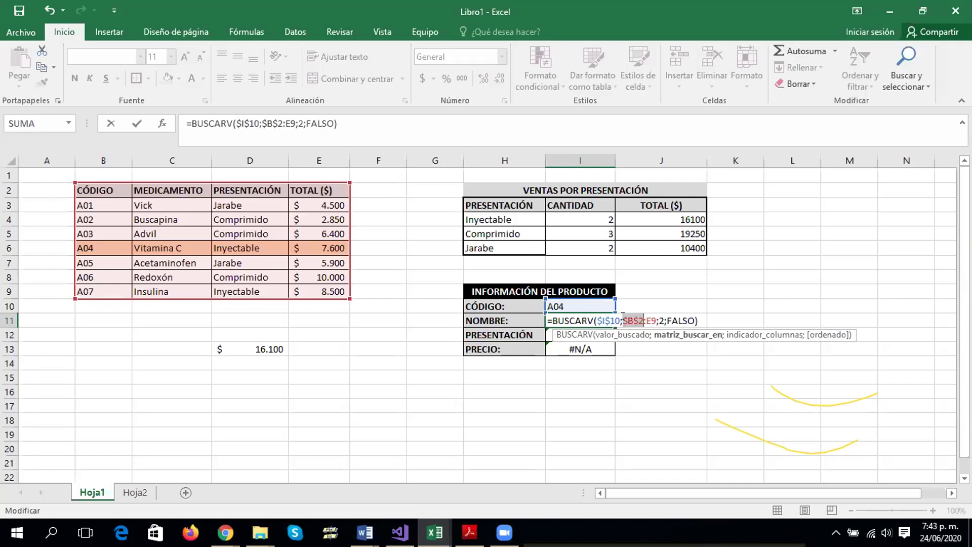
{"action": "left_click", "coordinate": [649, 319]}
{"action": "key", "text": "F4"}
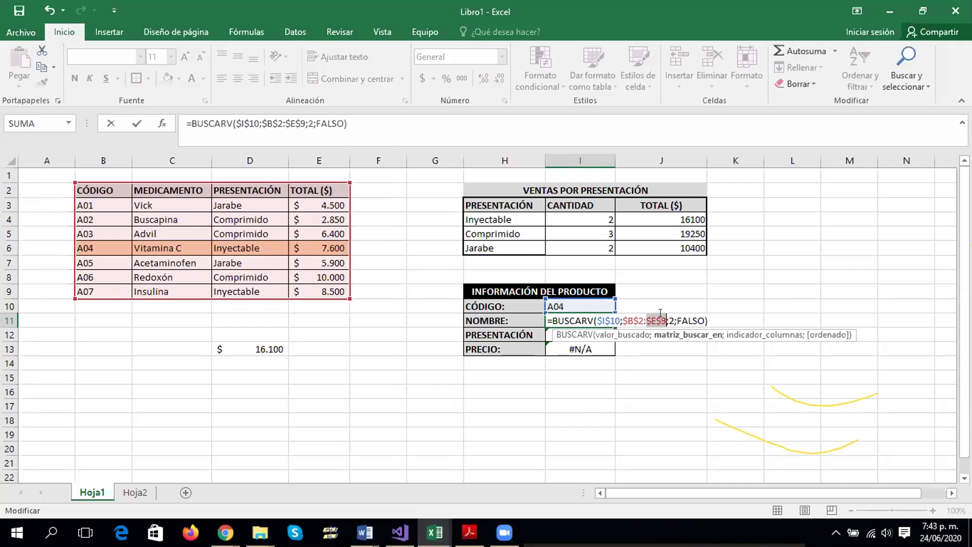
{"action": "double_click", "coordinate": [671, 319]}
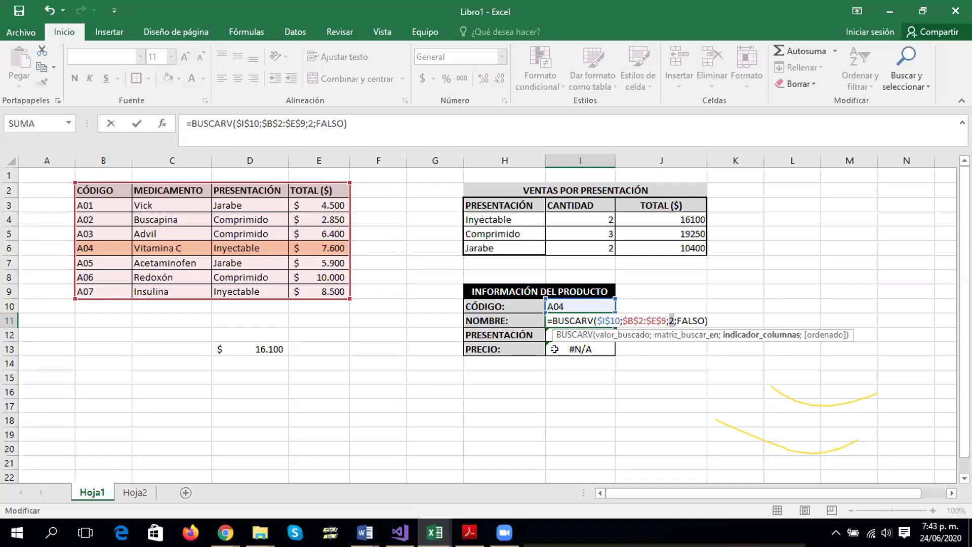
{"action": "key", "text": "Return"}
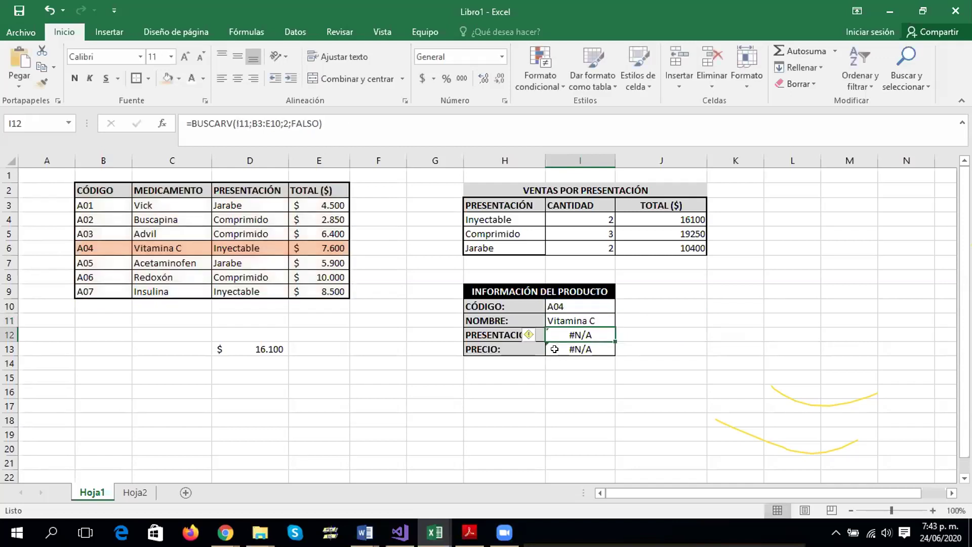
{"action": "left_click", "coordinate": [577, 318]}
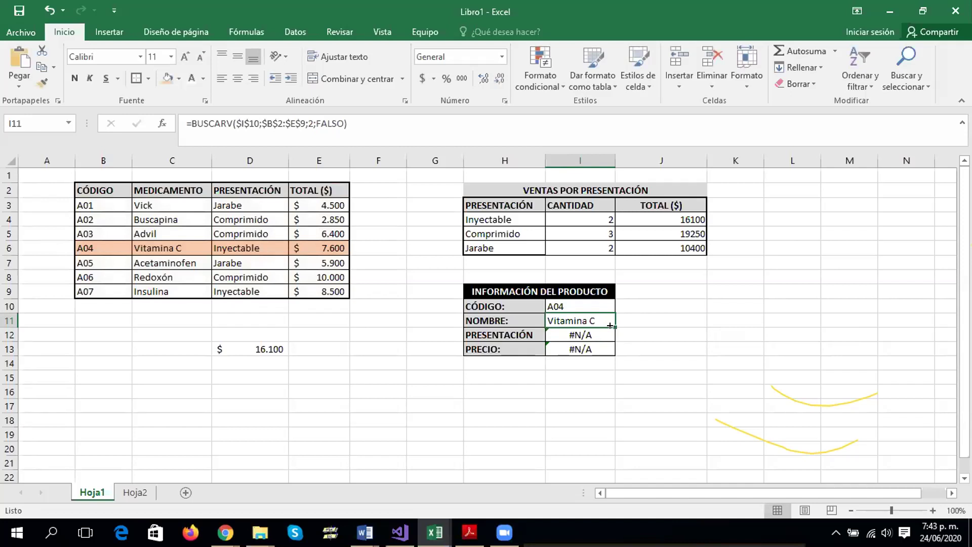
{"action": "left_click_drag", "start_coordinate": [614, 327], "coordinate": [607, 351]}
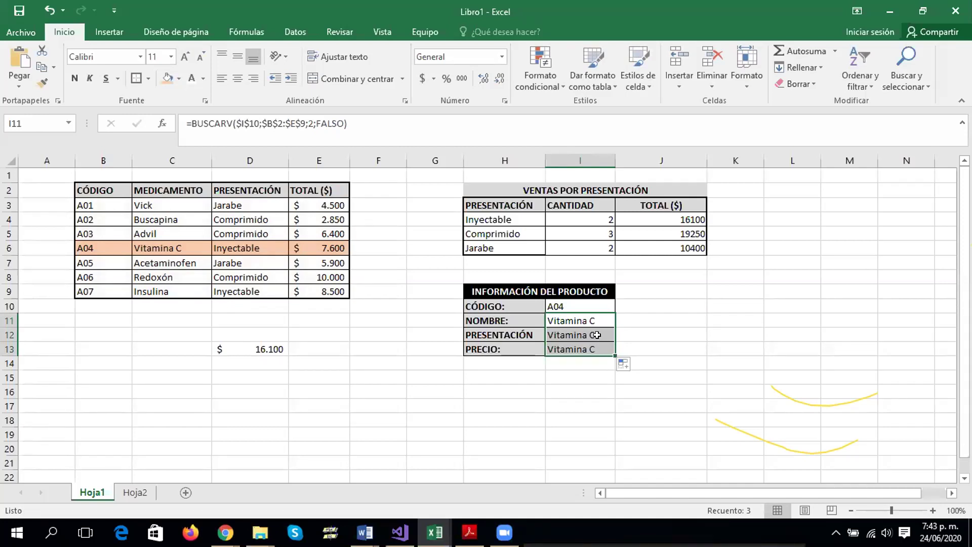
Change I12's BUSCARV column index from 2 to 3 so it returns Inyectable
{"action": "double_click", "coordinate": [596, 335]}
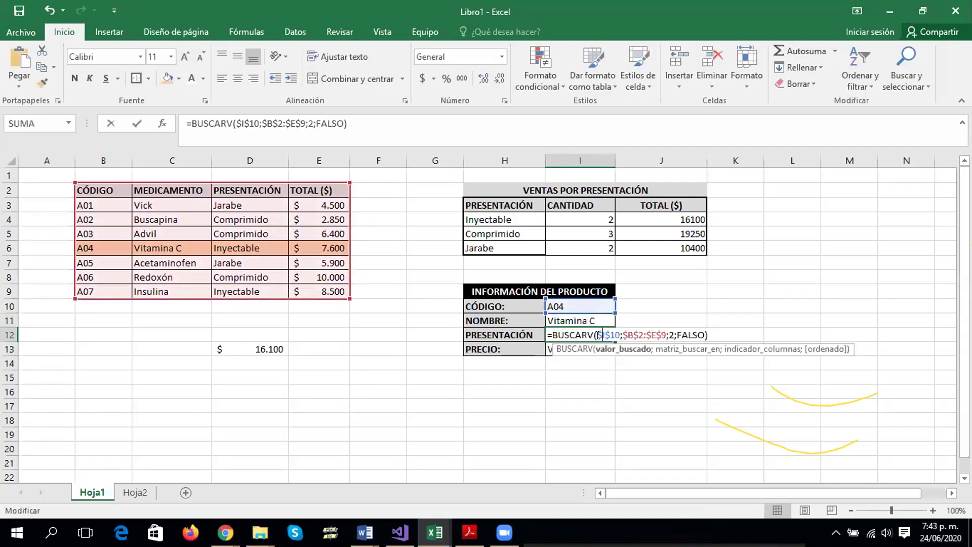
{"action": "left_click", "coordinate": [670, 334]}
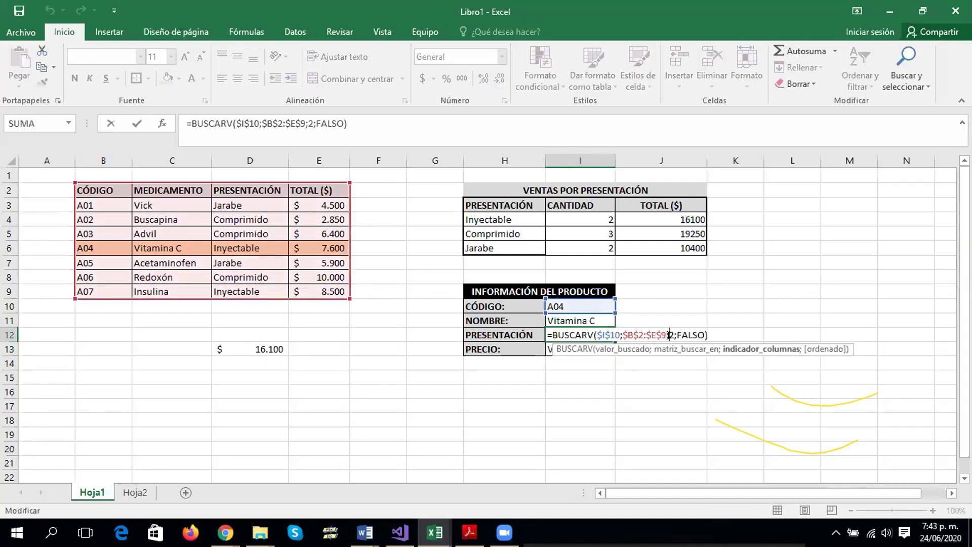
{"action": "left_click", "coordinate": [672, 335]}
{"action": "key", "text": "BackSpace"}
{"action": "type", "text": "3"}
{"action": "key", "text": "Return"}
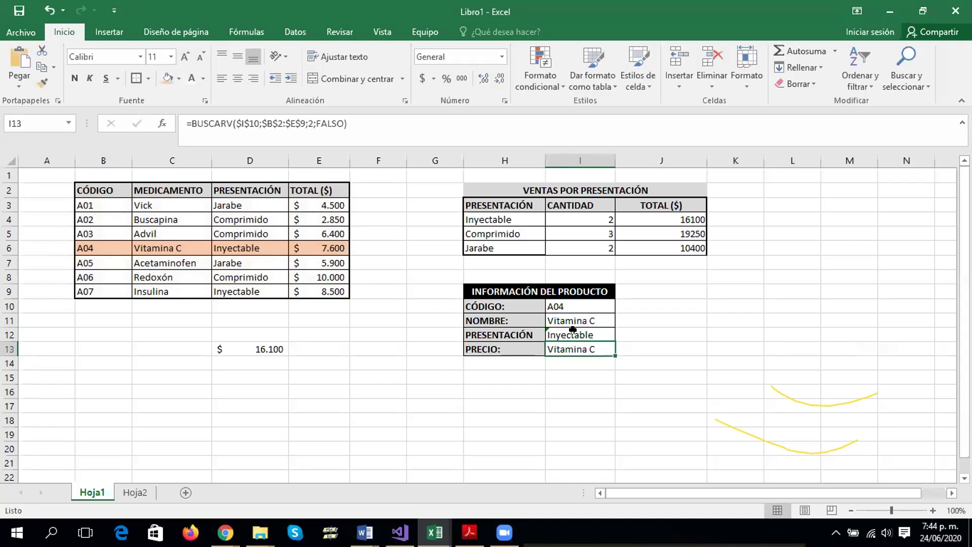
Change I13's BUSCARV column index from 2 to 4 so PRECIO returns 7600
{"action": "double_click", "coordinate": [580, 349]}
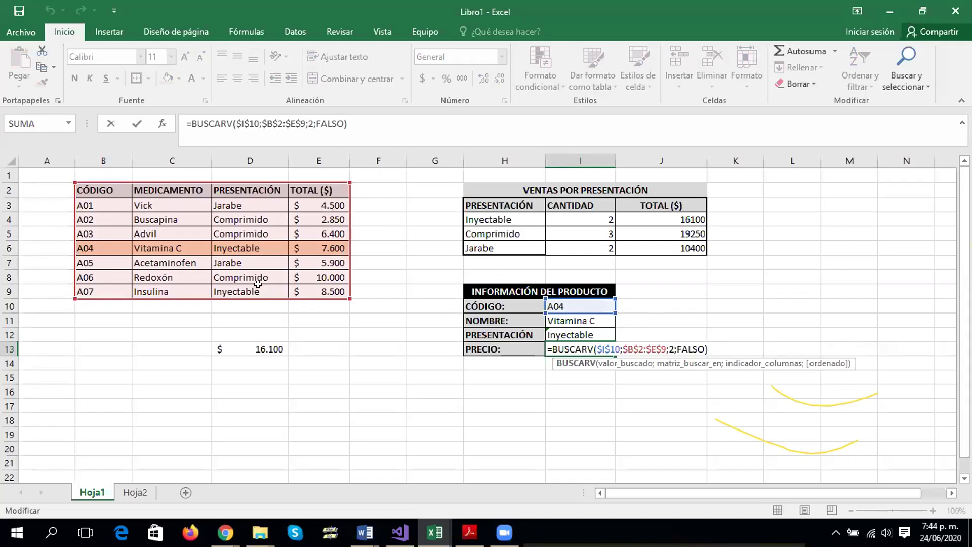
{"action": "left_click", "coordinate": [674, 349]}
{"action": "key", "text": "BackSpace"}
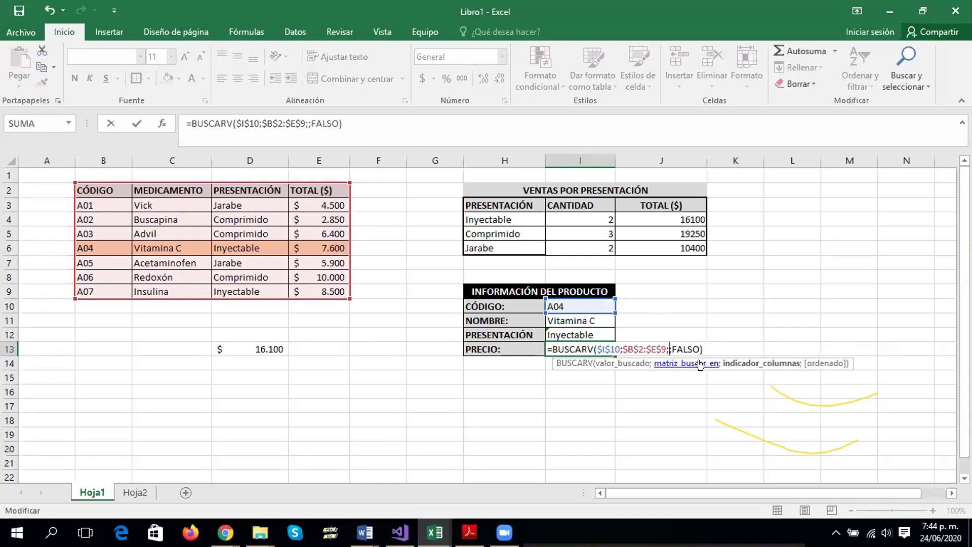
{"action": "type", "text": "4"}
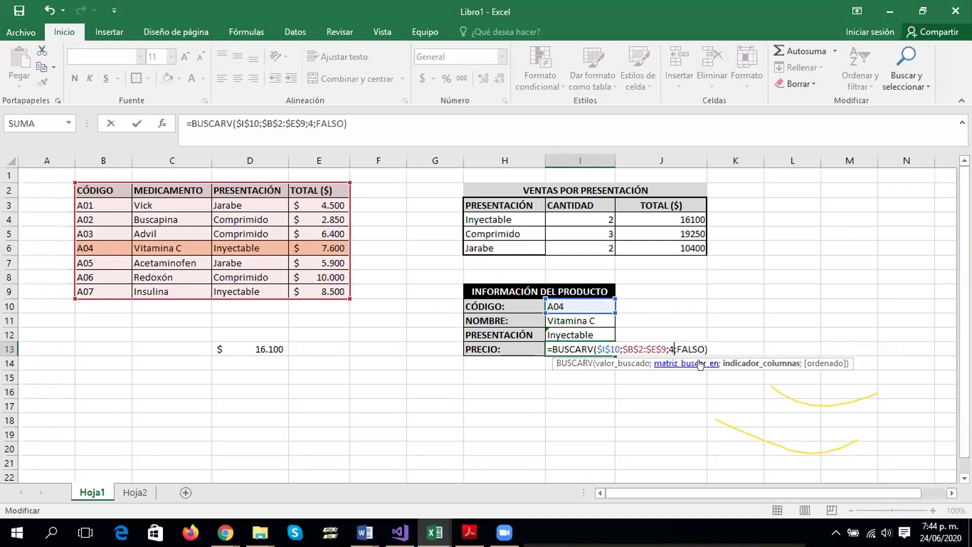
{"action": "key", "text": "Return"}
{"action": "left_click_drag", "start_coordinate": [596, 303], "coordinate": [597, 349]}
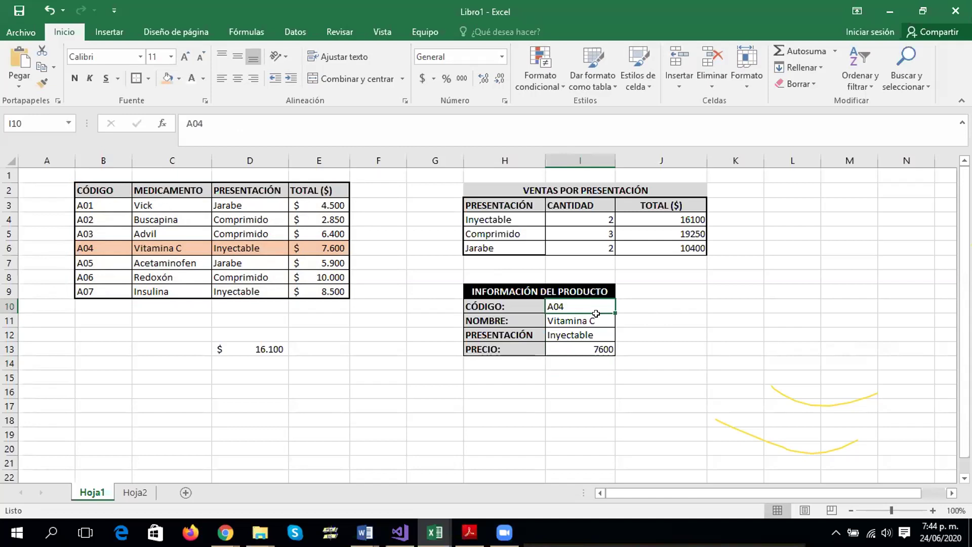
Centre the values in I10:I13 and test the lookup with code A07
{"action": "left_click", "coordinate": [237, 78]}
{"action": "left_click", "coordinate": [681, 331]}
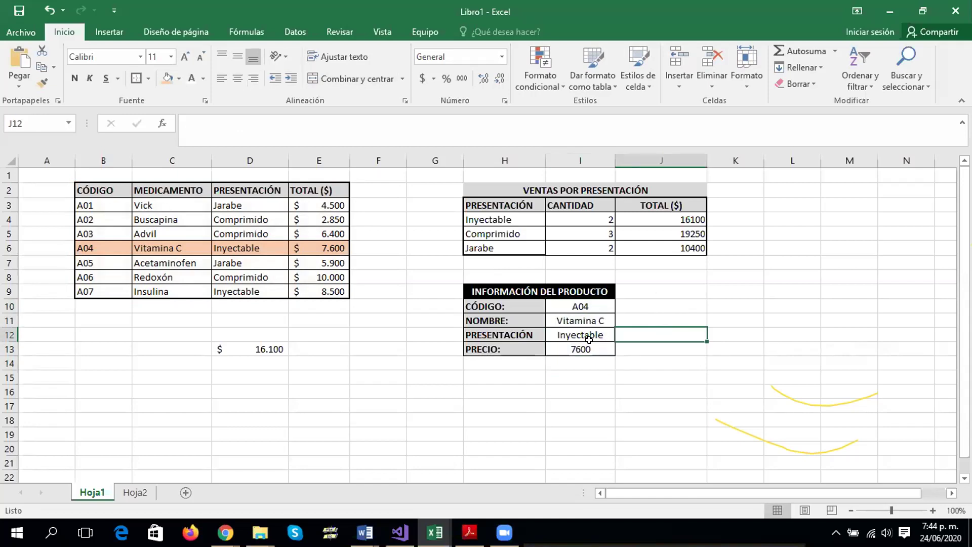
{"action": "left_click", "coordinate": [591, 307]}
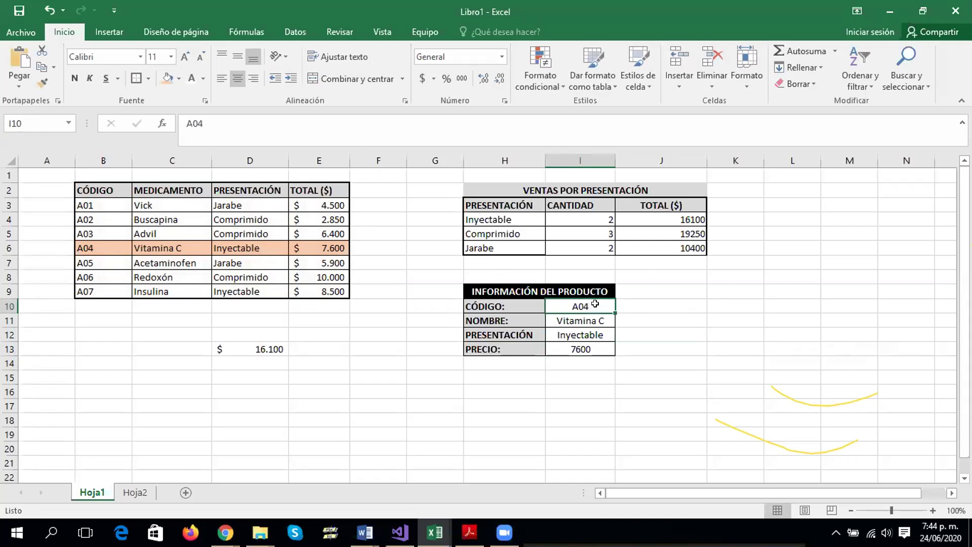
{"action": "type", "text": "A07"}
{"action": "key", "text": "Return"}
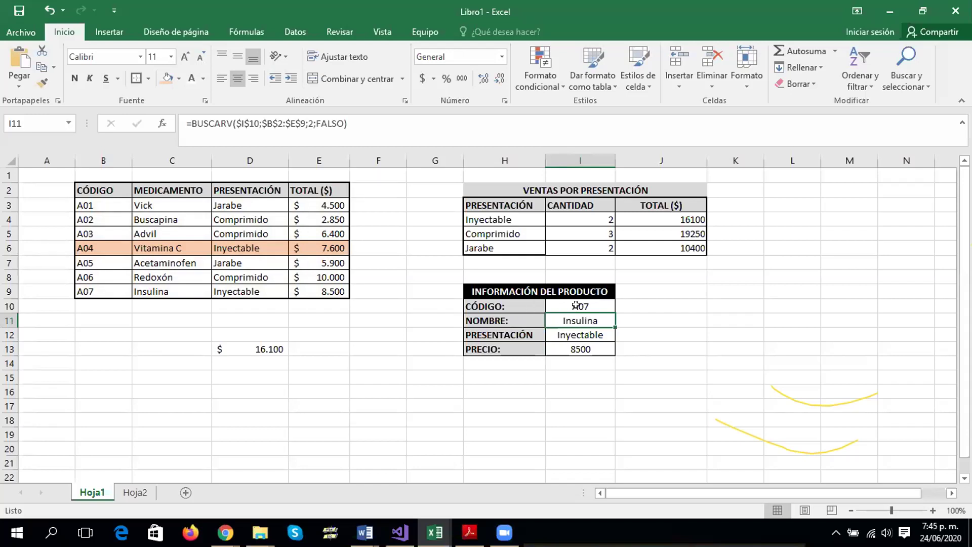
Enter code A01 to get Vick, Jarabe and 4500, then delete the 16.100 amount
{"action": "left_click", "coordinate": [576, 305]}
{"action": "type", "text": "A01"}
{"action": "key", "text": "Return"}
{"action": "left_click", "coordinate": [574, 304]}
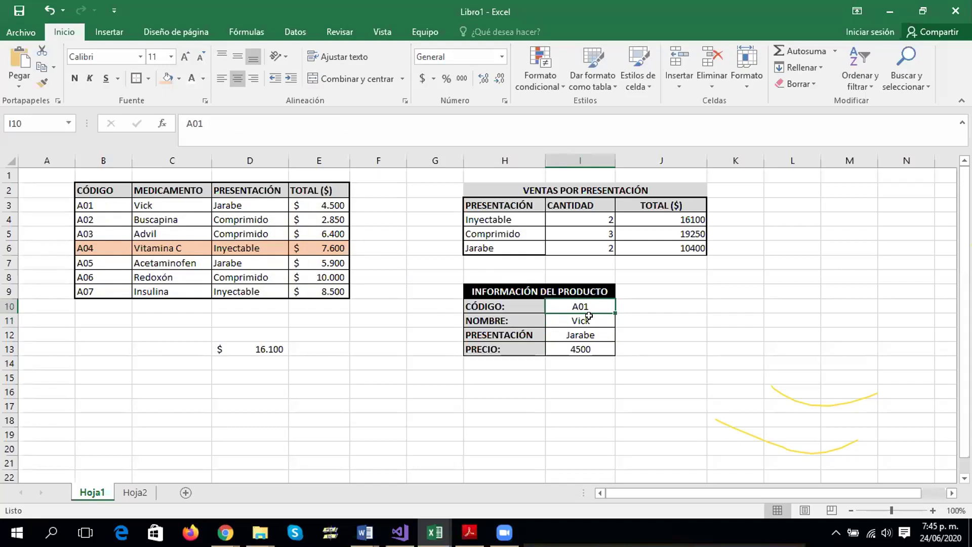
{"action": "left_click", "coordinate": [589, 316]}
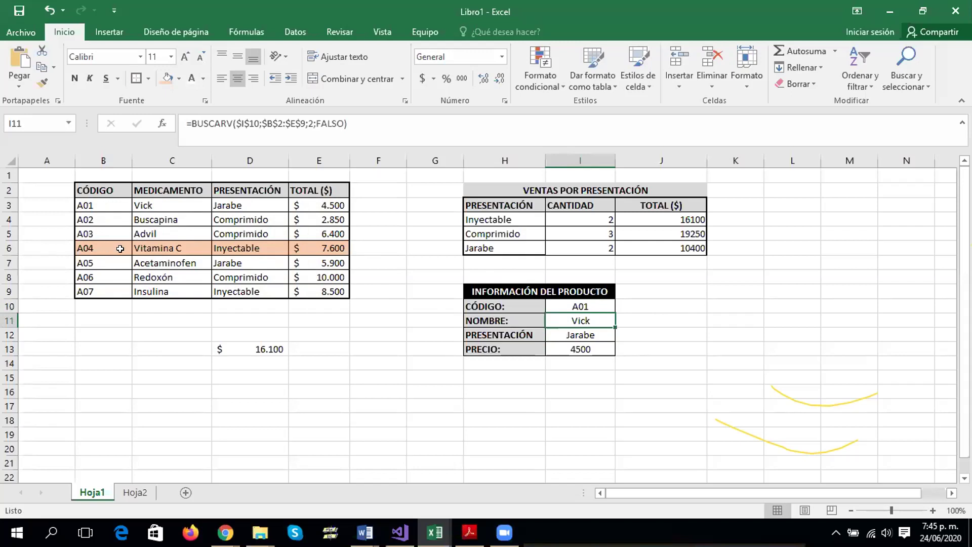
{"action": "double_click", "coordinate": [586, 318]}
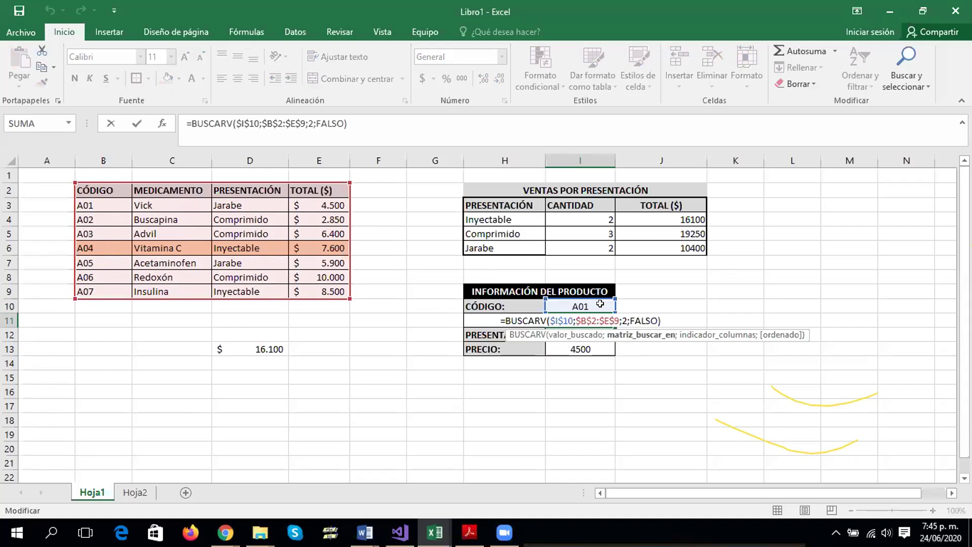
{"action": "key", "text": "ctrl+Return"}
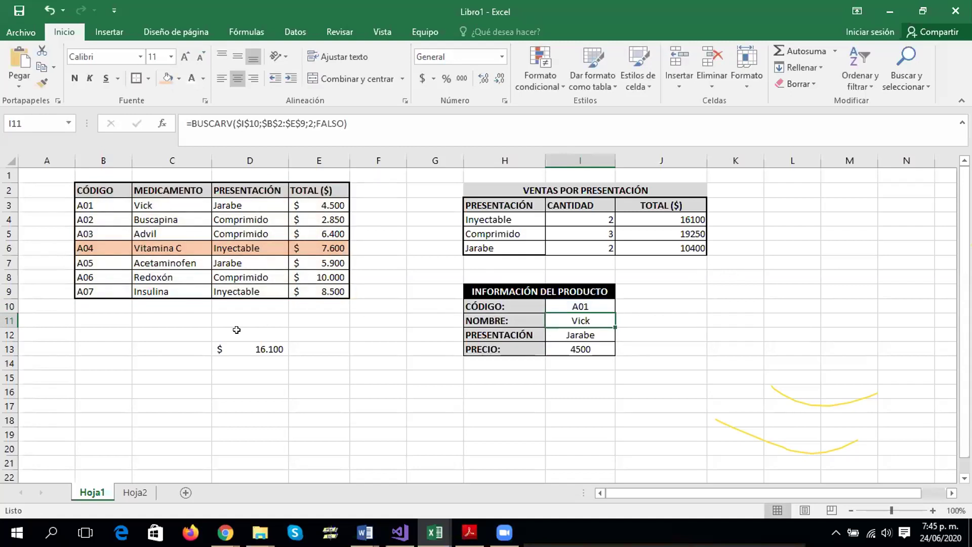
{"action": "left_click_drag", "start_coordinate": [200, 332], "coordinate": [304, 360]}
{"action": "key", "text": "Delete"}
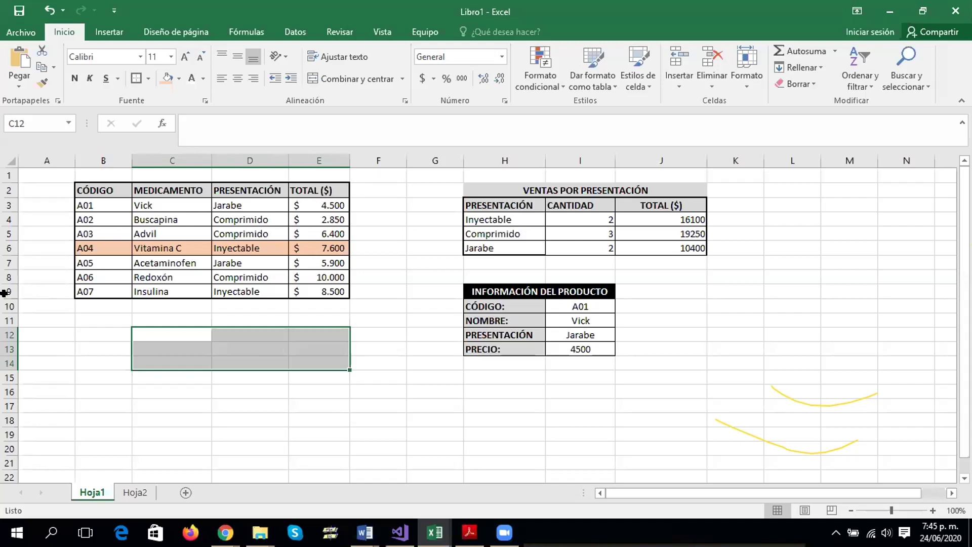
Scroll the workshop PDF to Ejercicio 1 and review its grades table, Final column and Hombres/Mujeres rows
{"action": "left_click", "coordinate": [470, 532]}
{"action": "scroll", "coordinate": [468, 278], "scroll_direction": "down", "scroll_amount": 1}
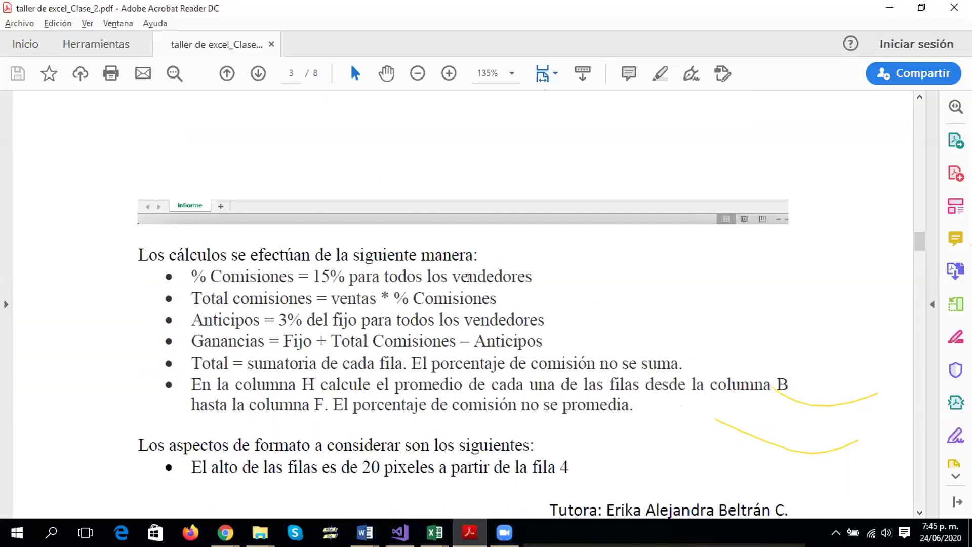
{"action": "scroll", "coordinate": [467, 277], "scroll_direction": "down", "scroll_amount": 10}
{"action": "scroll", "coordinate": [466, 268], "scroll_direction": "down", "scroll_amount": 1}
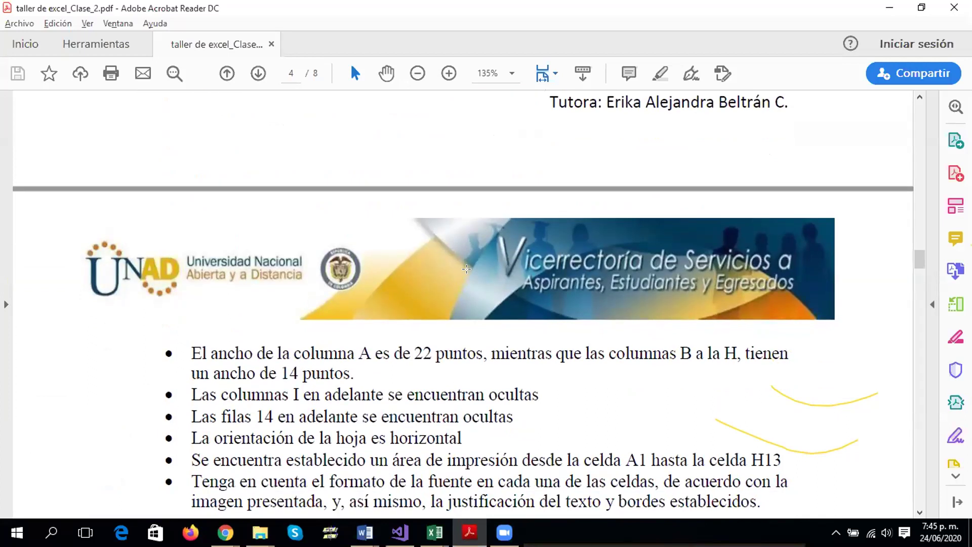
{"action": "scroll", "coordinate": [467, 269], "scroll_direction": "down", "scroll_amount": 4}
{"action": "scroll", "coordinate": [467, 269], "scroll_direction": "down", "scroll_amount": 4}
{"action": "scroll", "coordinate": [490, 272], "scroll_direction": "down", "scroll_amount": 6}
{"action": "scroll", "coordinate": [491, 272], "scroll_direction": "down", "scroll_amount": 8}
{"action": "scroll", "coordinate": [491, 270], "scroll_direction": "down", "scroll_amount": 5}
{"action": "scroll", "coordinate": [490, 269], "scroll_direction": "down", "scroll_amount": 4}
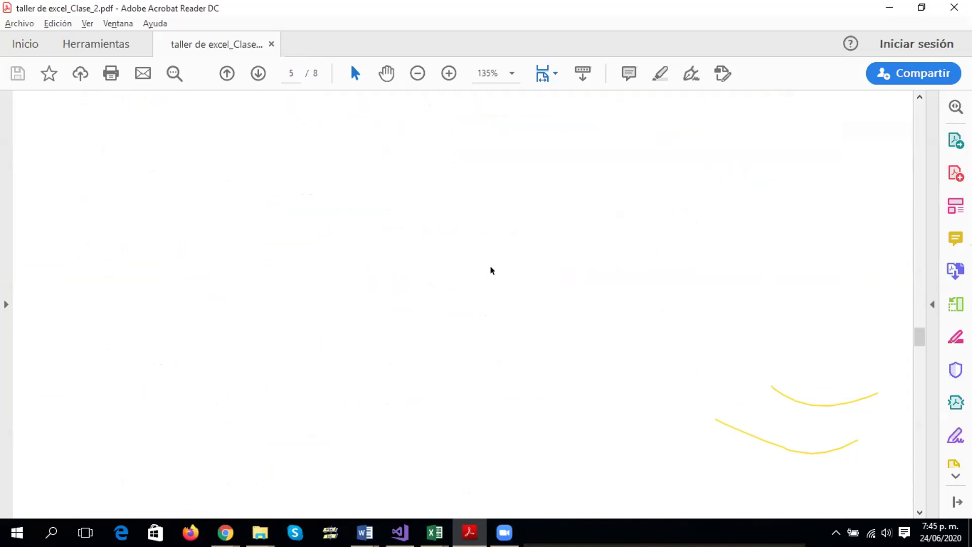
{"action": "scroll", "coordinate": [488, 268], "scroll_direction": "down", "scroll_amount": 4}
{"action": "scroll", "coordinate": [486, 266], "scroll_direction": "down", "scroll_amount": 8}
{"action": "scroll", "coordinate": [486, 264], "scroll_direction": "down", "scroll_amount": 1}
{"action": "scroll", "coordinate": [489, 253], "scroll_direction": "down", "scroll_amount": 3}
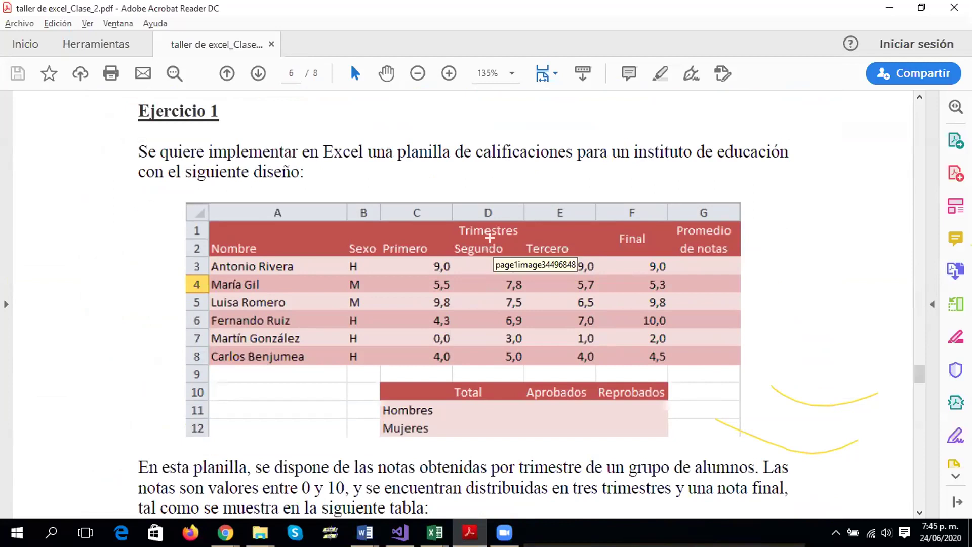
{"action": "left_click", "coordinate": [706, 268]}
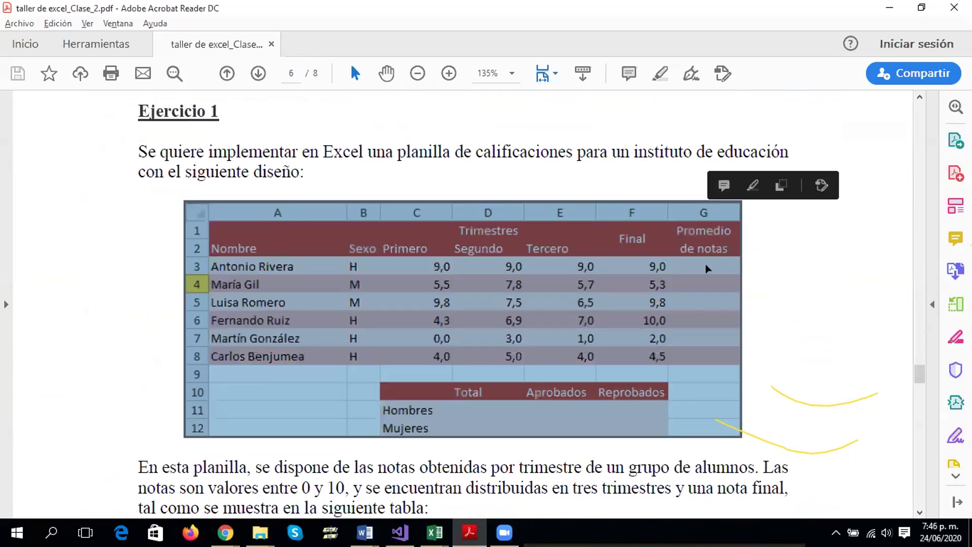
{"action": "key", "text": "Escape"}
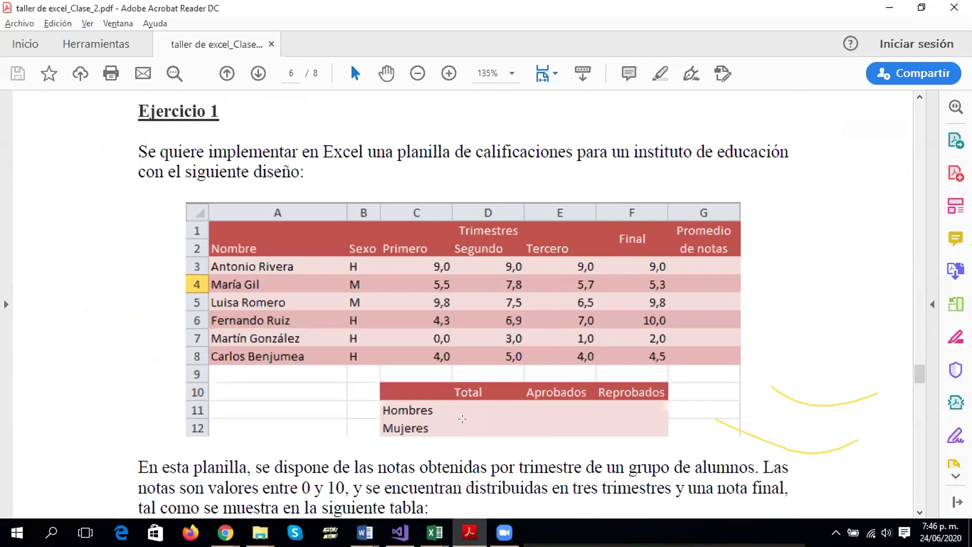
{"action": "left_click", "coordinate": [467, 409]}
{"action": "key", "text": "Escape"}
{"action": "left_click", "coordinate": [361, 253]}
{"action": "key", "text": "Escape"}
{"action": "left_click", "coordinate": [445, 404]}
{"action": "key", "text": "Escape"}
{"action": "left_click", "coordinate": [536, 404]}
{"action": "left_click", "coordinate": [532, 410]}
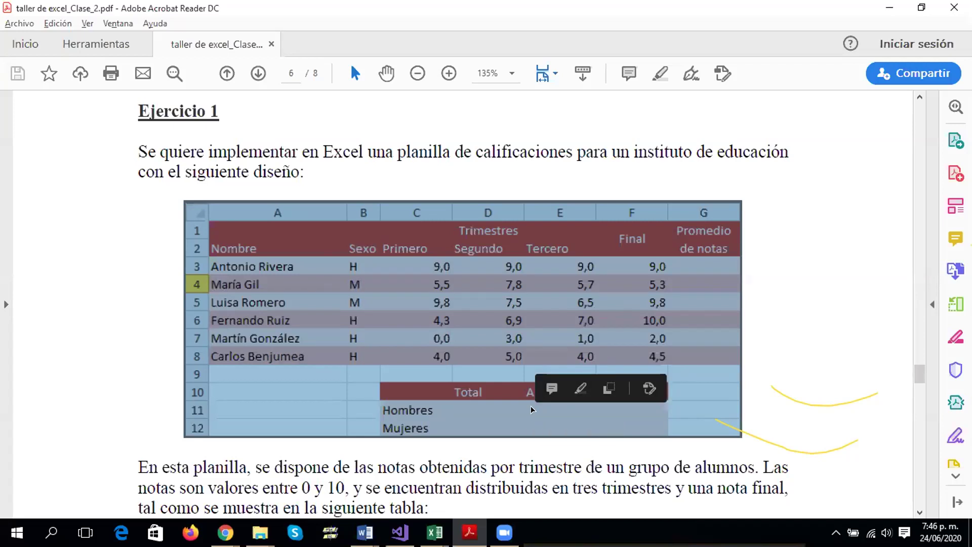
{"action": "left_click", "coordinate": [644, 261]}
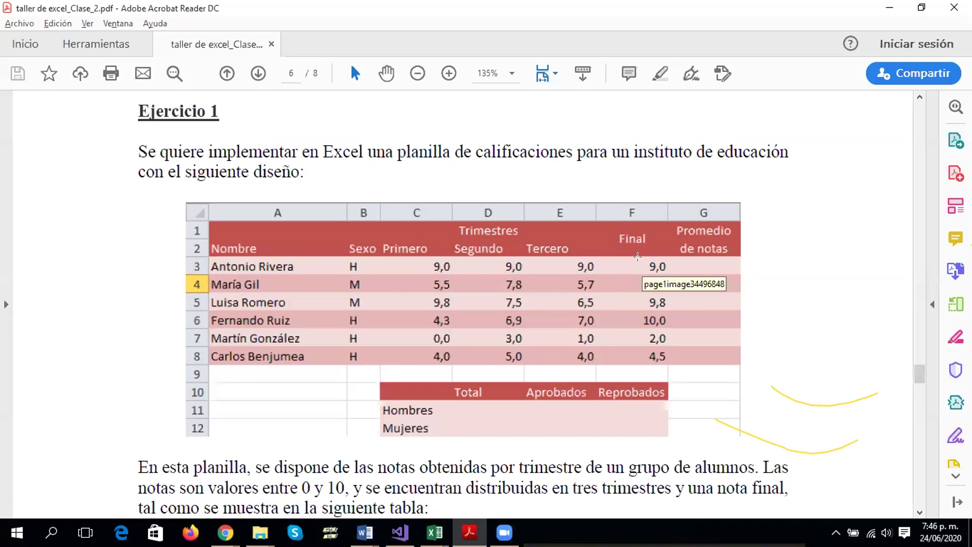
{"action": "left_click", "coordinate": [638, 261]}
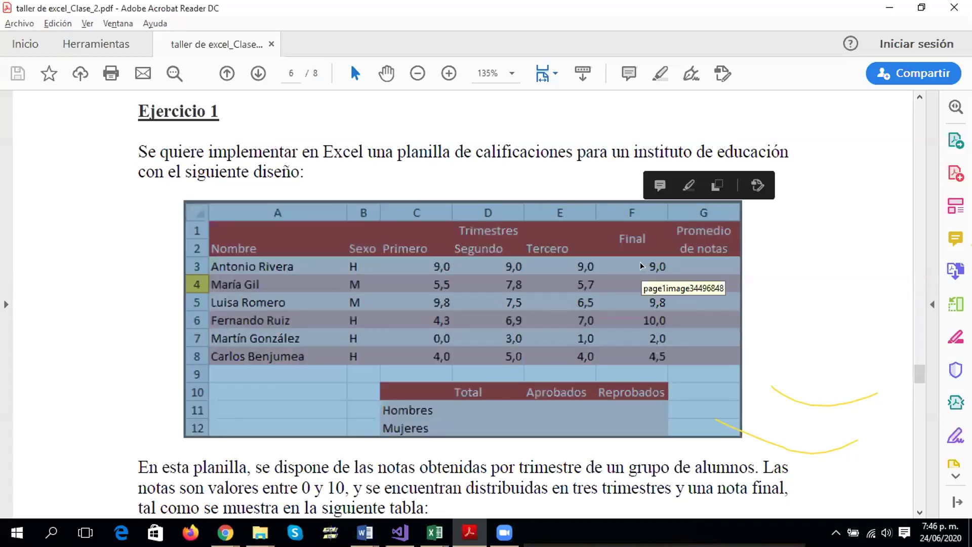
{"action": "left_click", "coordinate": [618, 410]}
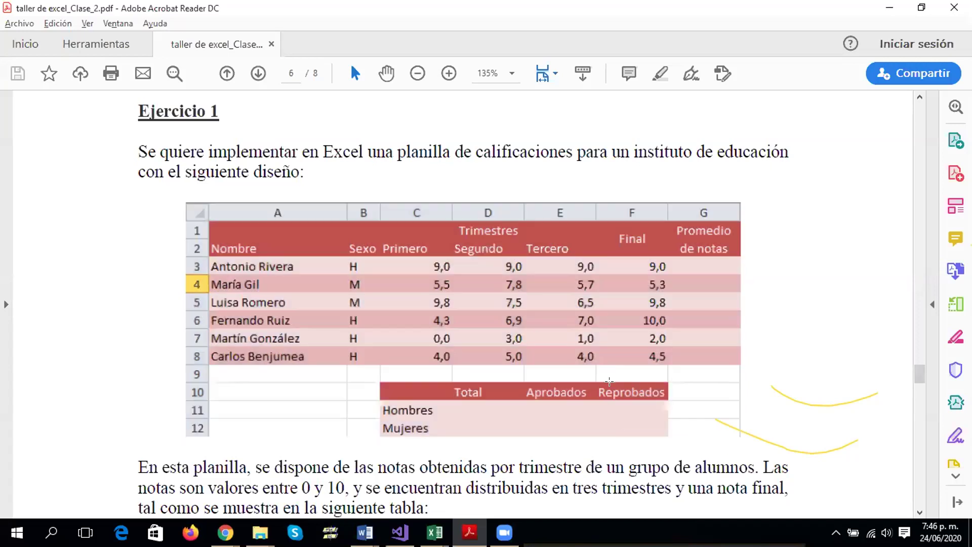
Review Ejercicio 2's Productos and Factura invoice tables, including the 5% cash-payment discount
{"action": "scroll", "coordinate": [605, 352], "scroll_direction": "down", "scroll_amount": 1}
{"action": "scroll", "coordinate": [605, 352], "scroll_direction": "down", "scroll_amount": 5}
{"action": "scroll", "coordinate": [597, 348], "scroll_direction": "down", "scroll_amount": 5}
{"action": "scroll", "coordinate": [598, 348], "scroll_direction": "down", "scroll_amount": 5}
{"action": "scroll", "coordinate": [594, 342], "scroll_direction": "down", "scroll_amount": 5}
{"action": "scroll", "coordinate": [592, 334], "scroll_direction": "down", "scroll_amount": 5}
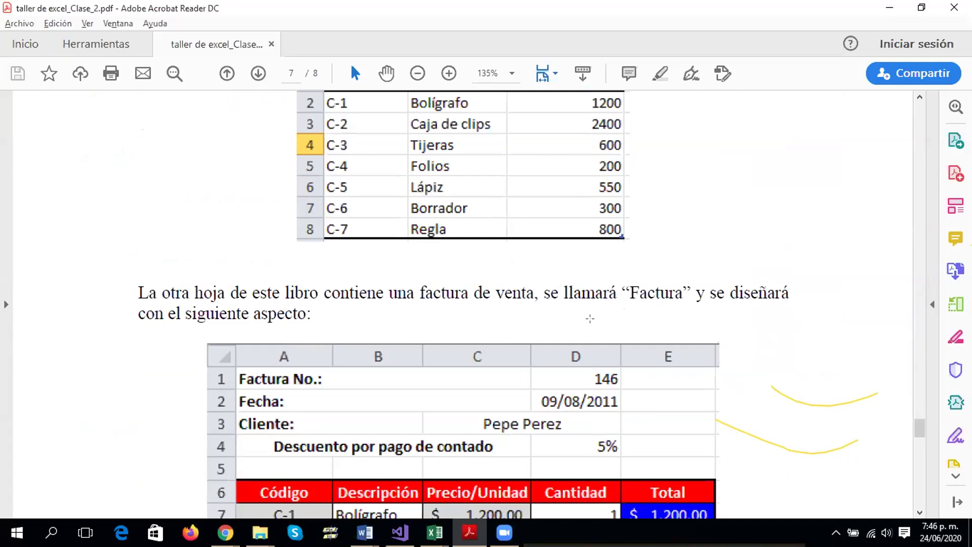
{"action": "scroll", "coordinate": [590, 318], "scroll_direction": "down", "scroll_amount": 3}
{"action": "scroll", "coordinate": [590, 319], "scroll_direction": "down", "scroll_amount": 1}
{"action": "scroll", "coordinate": [590, 318], "scroll_direction": "down", "scroll_amount": 5}
{"action": "scroll", "coordinate": [590, 319], "scroll_direction": "down", "scroll_amount": 1}
{"action": "scroll", "coordinate": [590, 319], "scroll_direction": "up", "scroll_amount": 2}
{"action": "scroll", "coordinate": [590, 318], "scroll_direction": "up", "scroll_amount": 2}
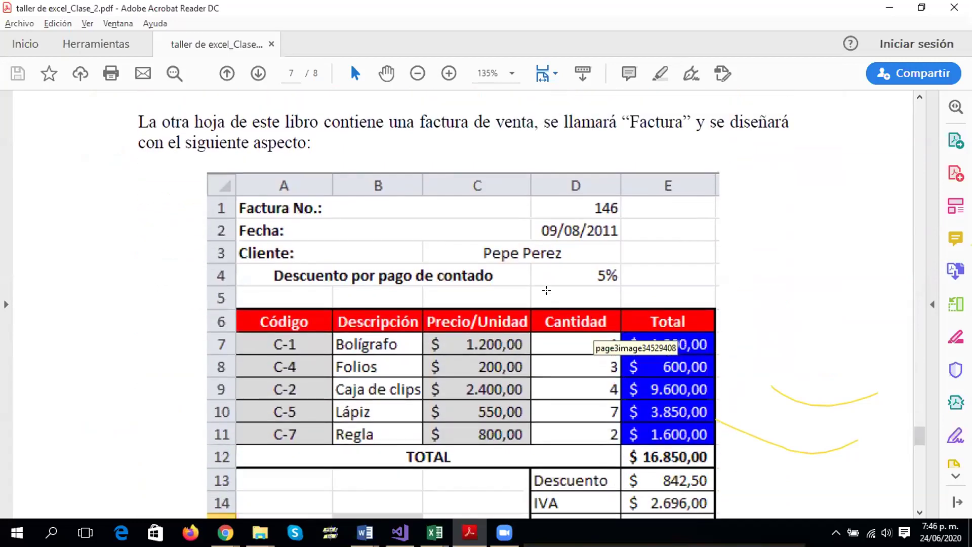
{"action": "scroll", "coordinate": [547, 280], "scroll_direction": "up", "scroll_amount": 4}
{"action": "scroll", "coordinate": [546, 280], "scroll_direction": "up", "scroll_amount": 3}
{"action": "mouse_move", "coordinate": [383, 181]}
{"action": "left_mouse_down"}
{"action": "mouse_move", "coordinate": [496, 295]}
{"action": "mouse_move", "coordinate": [521, 301]}
{"action": "left_mouse_up"}
{"action": "scroll", "coordinate": [284, 449], "scroll_direction": "down", "scroll_amount": 2}
{"action": "scroll", "coordinate": [285, 449], "scroll_direction": "down", "scroll_amount": 2}
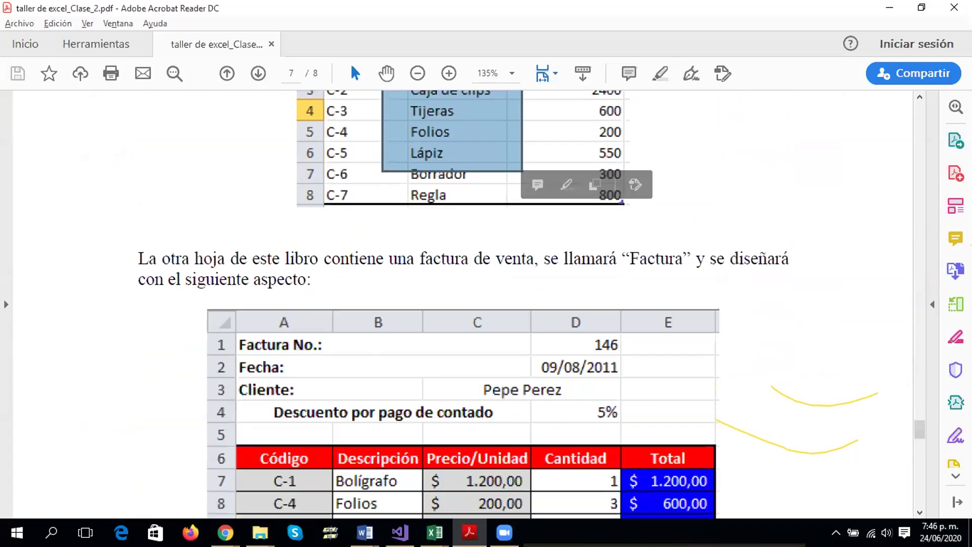
{"action": "scroll", "coordinate": [284, 449], "scroll_direction": "down", "scroll_amount": 2}
{"action": "left_click", "coordinate": [293, 429]}
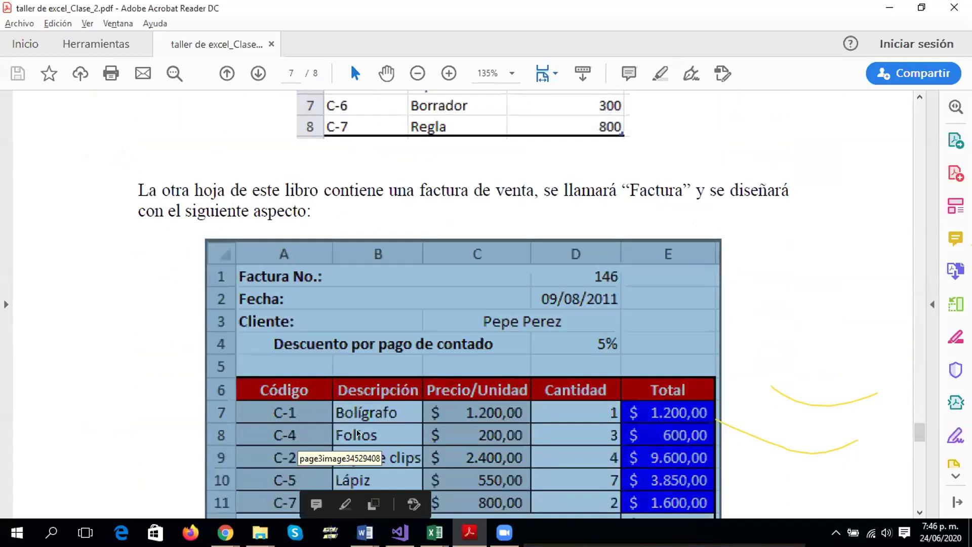
{"action": "left_click", "coordinate": [474, 432]}
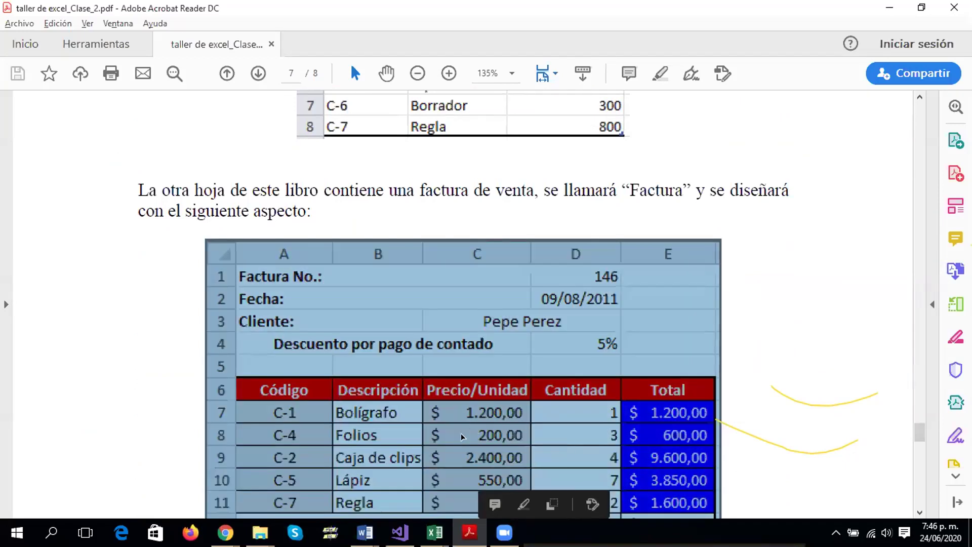
{"action": "left_click", "coordinate": [466, 436]}
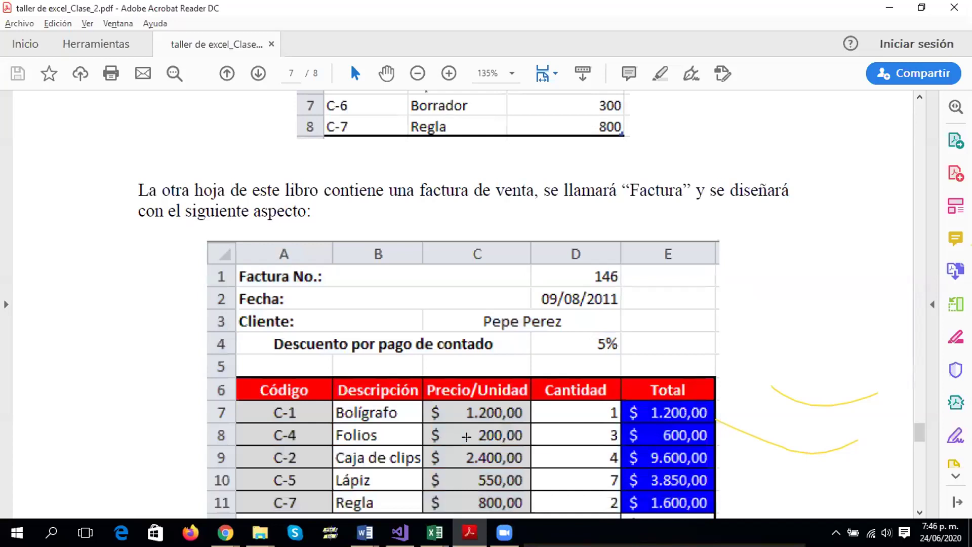
{"action": "scroll", "coordinate": [466, 436], "scroll_direction": "up", "scroll_amount": 3}
{"action": "scroll", "coordinate": [568, 315], "scroll_direction": "up", "scroll_amount": 3}
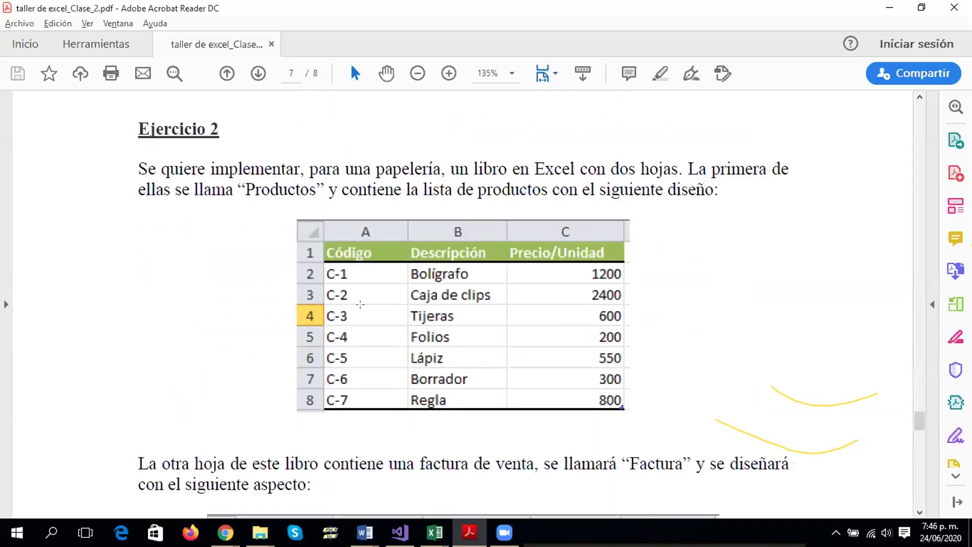
{"action": "left_click", "coordinate": [554, 297]}
{"action": "left_click", "coordinate": [496, 336]}
{"action": "scroll", "coordinate": [489, 345], "scroll_direction": "down", "scroll_amount": 4}
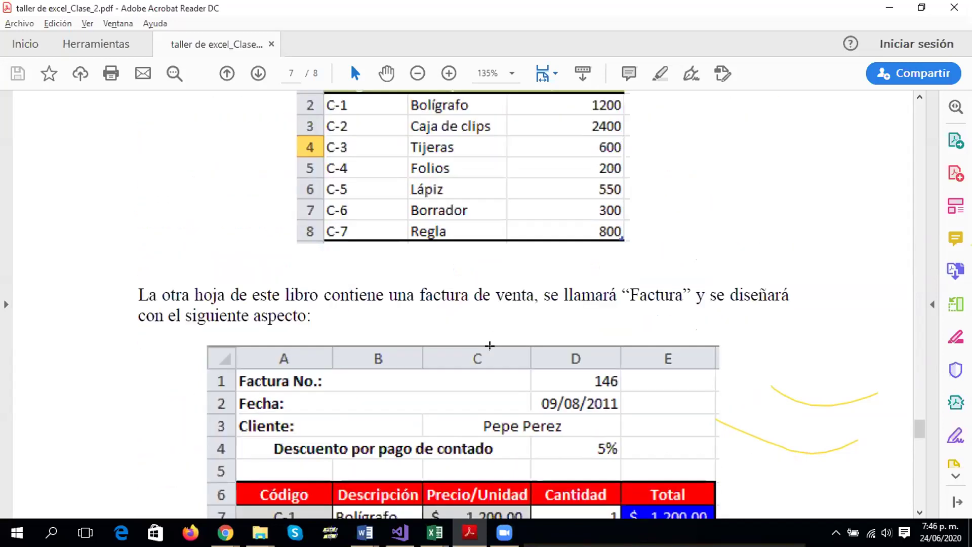
{"action": "scroll", "coordinate": [490, 345], "scroll_direction": "down", "scroll_amount": 2}
{"action": "scroll", "coordinate": [472, 421], "scroll_direction": "down", "scroll_amount": 3}
{"action": "left_click", "coordinate": [557, 319]}
{"action": "left_click", "coordinate": [572, 331]}
{"action": "left_click", "coordinate": [573, 331]}
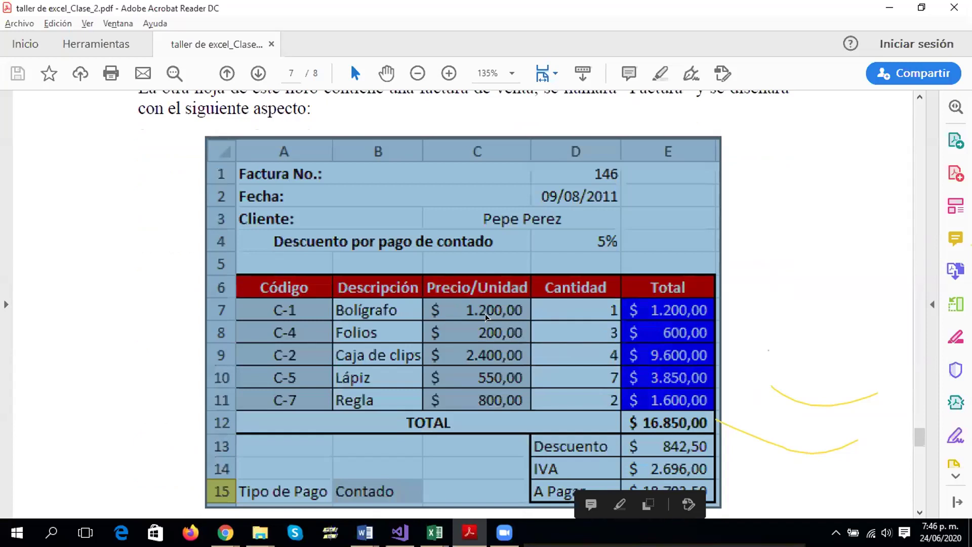
{"action": "scroll", "coordinate": [485, 323], "scroll_direction": "down", "scroll_amount": 3}
{"action": "scroll", "coordinate": [487, 319], "scroll_direction": "down", "scroll_amount": 3}
{"action": "scroll", "coordinate": [491, 314], "scroll_direction": "up", "scroll_amount": 2}
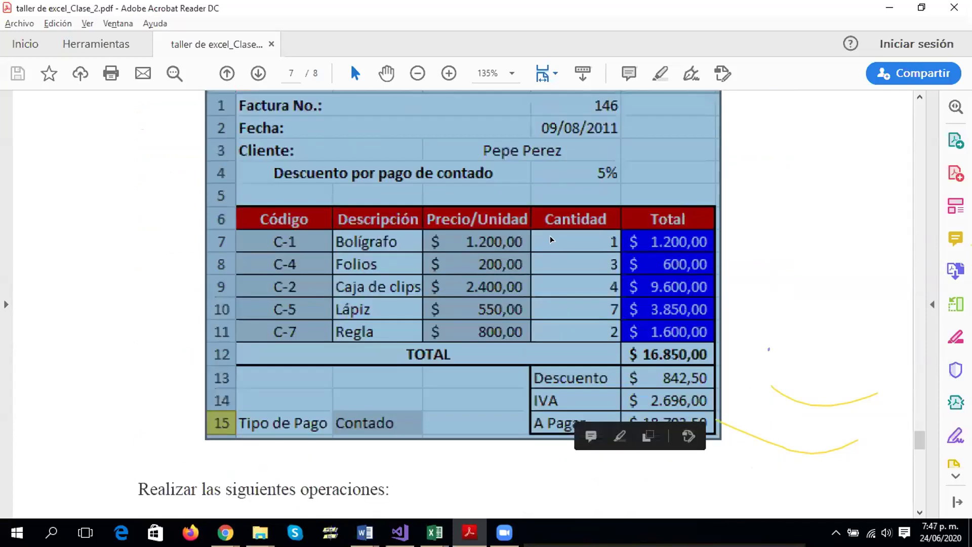
{"action": "left_click", "coordinate": [552, 237]}
{"action": "left_click", "coordinate": [657, 228]}
{"action": "left_click", "coordinate": [665, 235]}
{"action": "scroll", "coordinate": [654, 306], "scroll_direction": "down", "scroll_amount": 2}
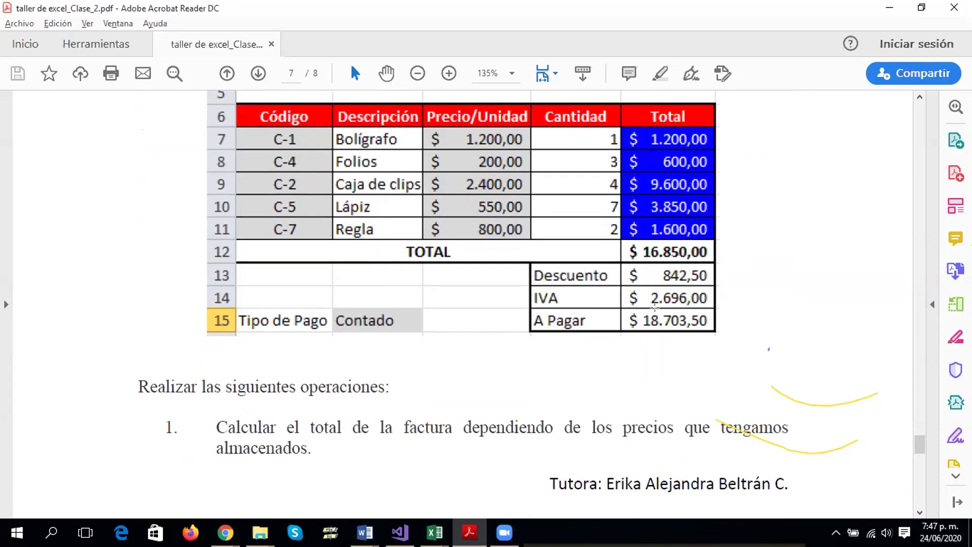
{"action": "scroll", "coordinate": [608, 213], "scroll_direction": "up", "scroll_amount": 3}
{"action": "left_click", "coordinate": [596, 203]}
{"action": "left_click", "coordinate": [589, 209]}
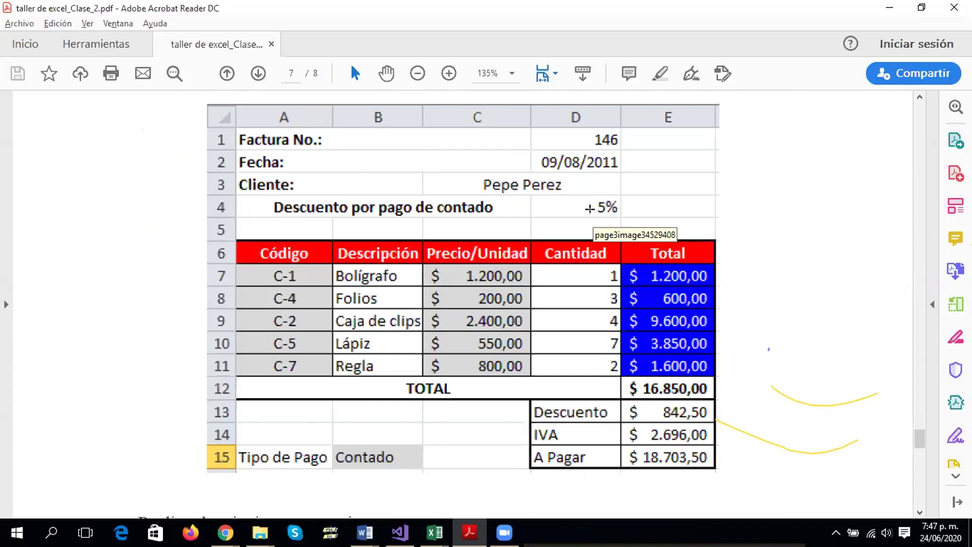
Read the final instructions, marking 'IVA del 16%', and return to the Excel workbook
{"action": "scroll", "coordinate": [590, 208], "scroll_direction": "down", "scroll_amount": 1}
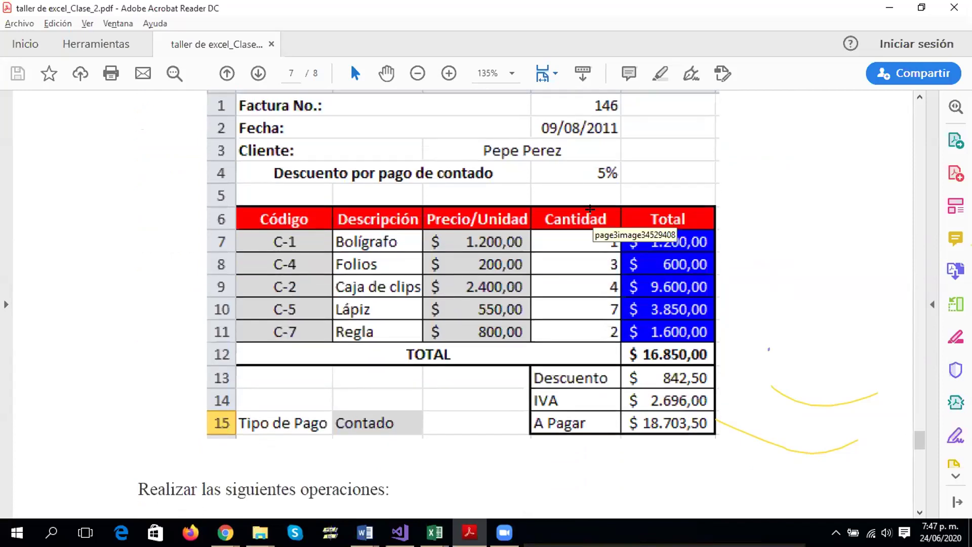
{"action": "scroll", "coordinate": [590, 208], "scroll_direction": "down", "scroll_amount": 5}
{"action": "scroll", "coordinate": [590, 208], "scroll_direction": "down", "scroll_amount": 6}
{"action": "scroll", "coordinate": [590, 209], "scroll_direction": "down", "scroll_amount": 5}
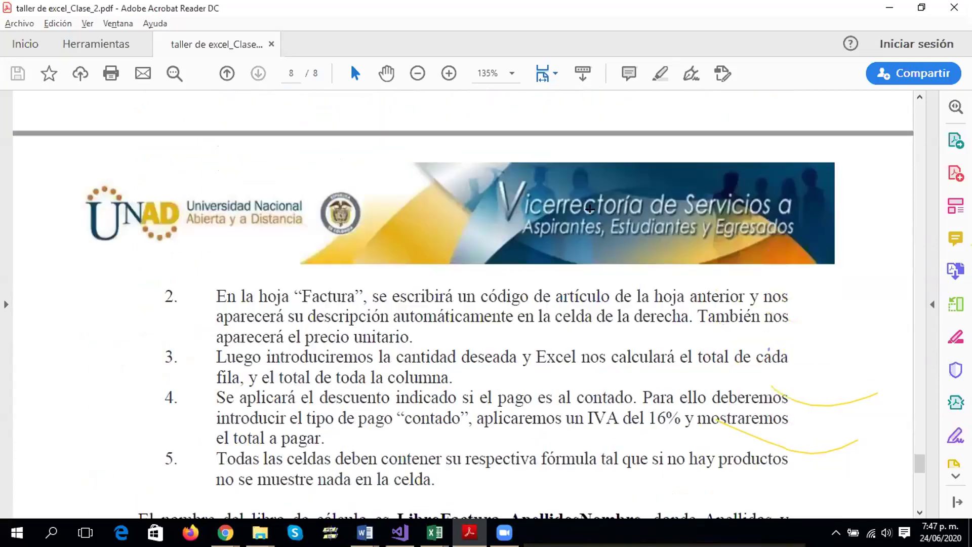
{"action": "scroll", "coordinate": [589, 208], "scroll_direction": "down", "scroll_amount": 1}
{"action": "left_click_drag", "start_coordinate": [587, 377], "coordinate": [681, 377]}
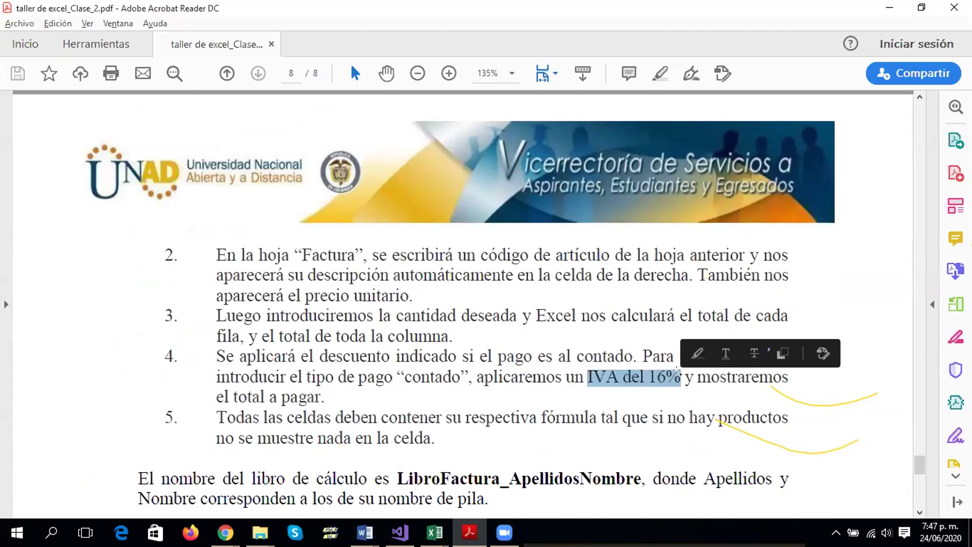
{"action": "scroll", "coordinate": [482, 326], "scroll_direction": "down", "scroll_amount": 2}
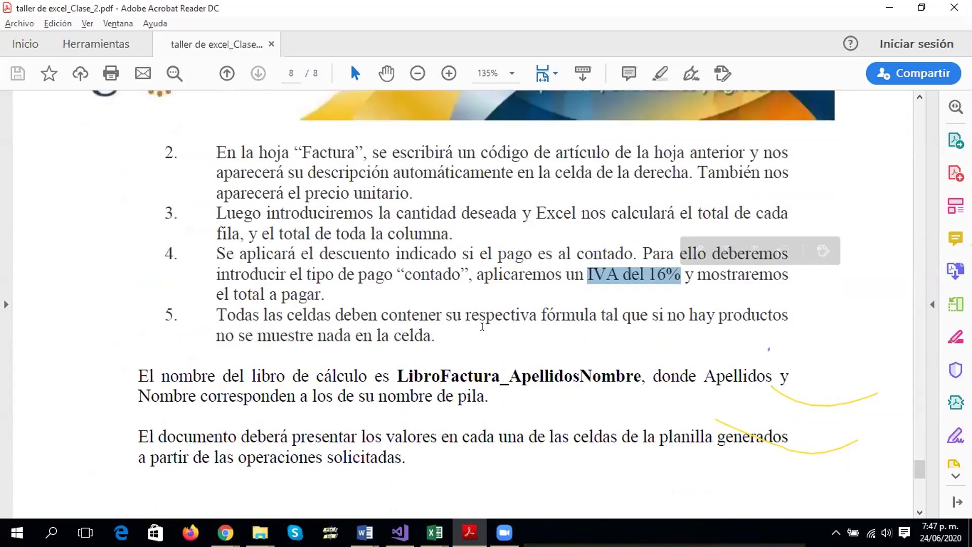
{"action": "scroll", "coordinate": [482, 326], "scroll_direction": "down", "scroll_amount": 2}
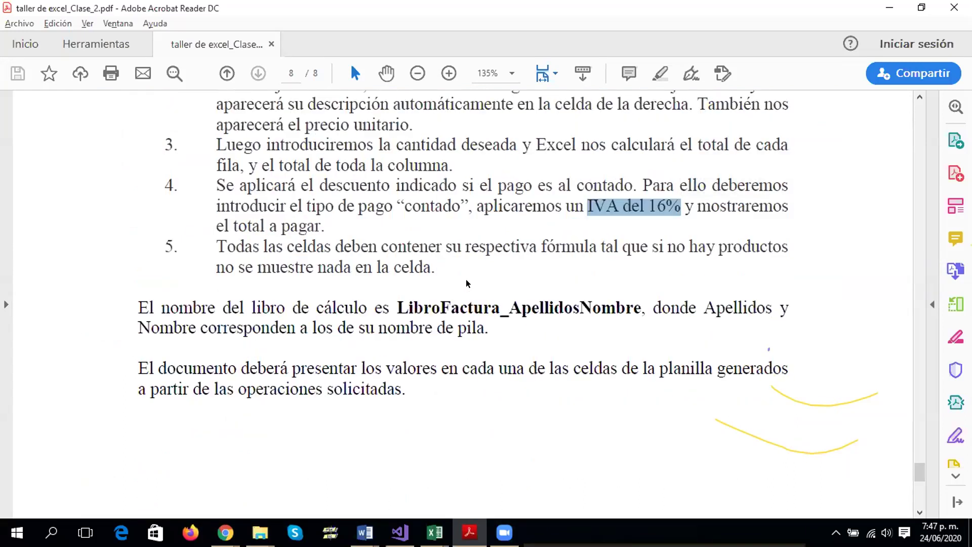
{"action": "key", "text": "alt+Tab"}
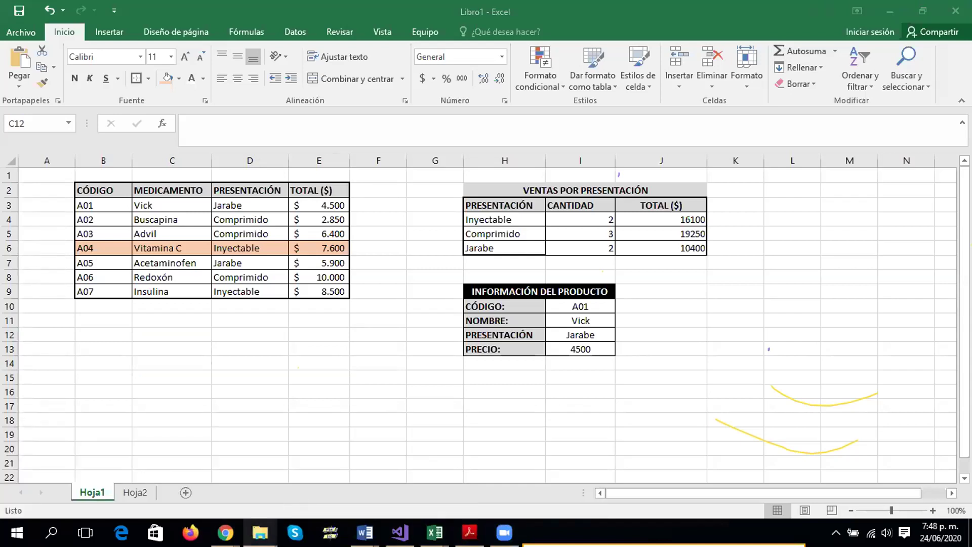
{"action": "mouse_move", "coordinate": [225, 532]}
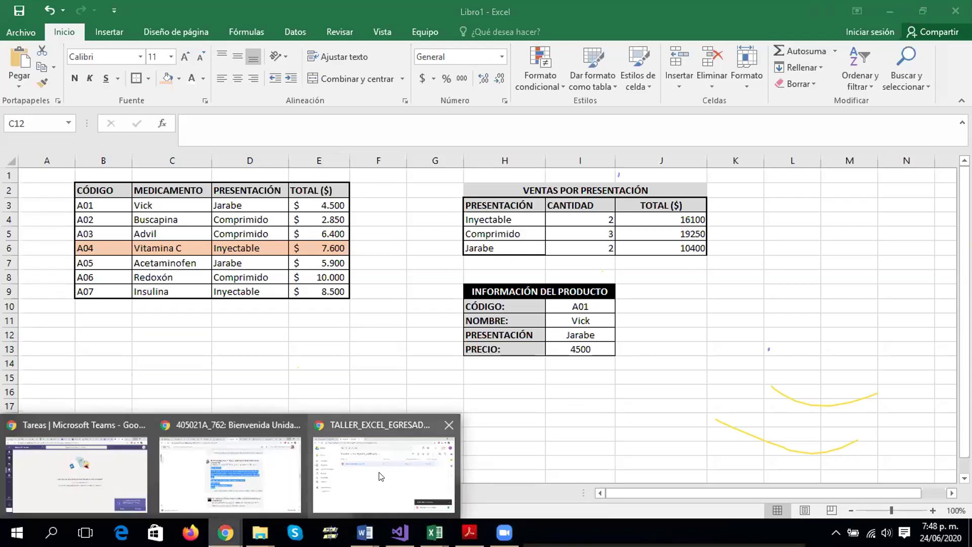
Get a link for taller de excel_Clase_2.pdf with access kept to UNAD users, then close the dialog
{"action": "left_click", "coordinate": [381, 476]}
{"action": "right_click", "coordinate": [416, 183]}
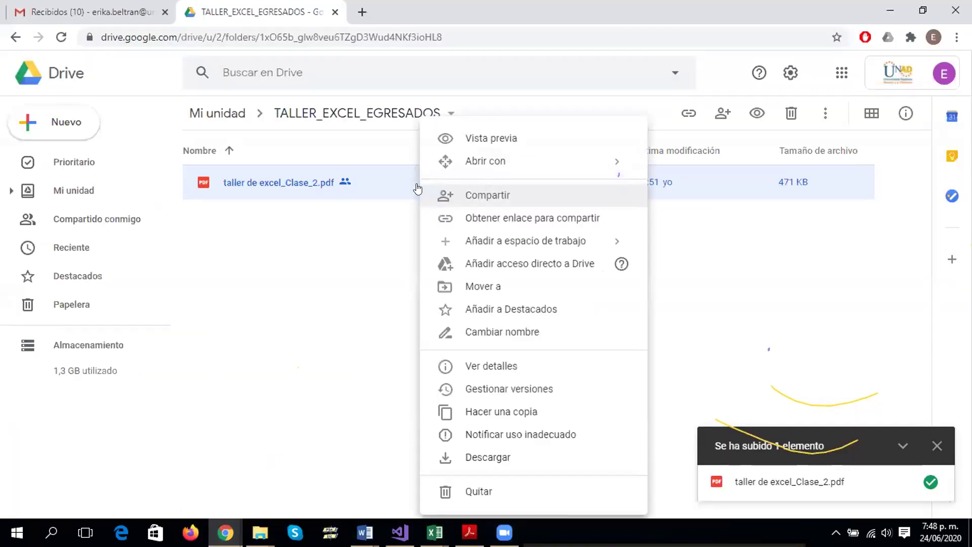
{"action": "left_click", "coordinate": [466, 219]}
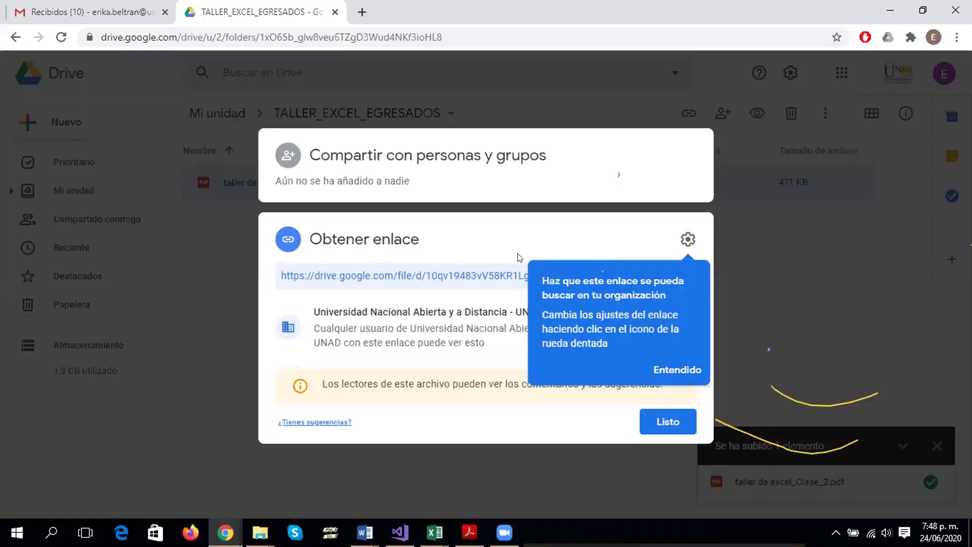
{"action": "left_click", "coordinate": [677, 370]}
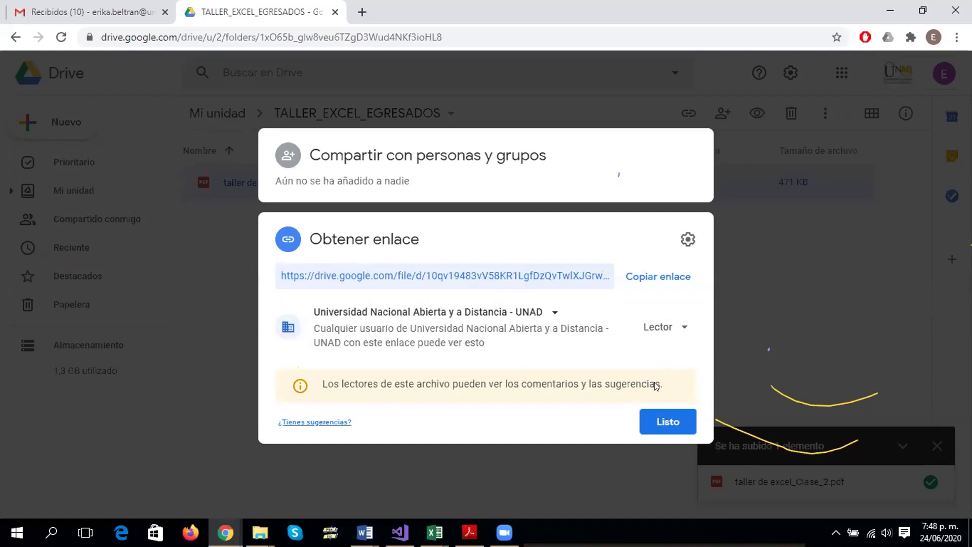
{"action": "left_click", "coordinate": [539, 316]}
{"action": "left_click", "coordinate": [540, 316]}
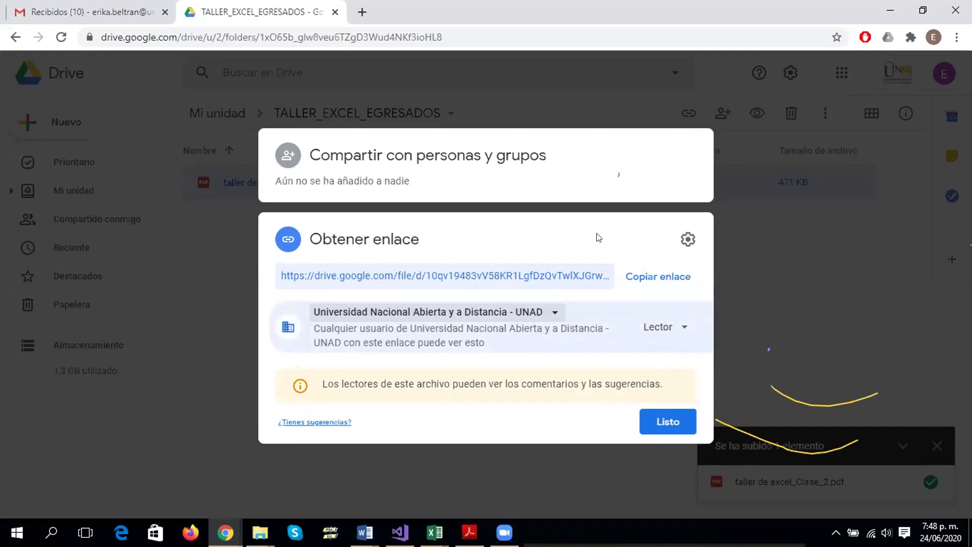
{"action": "left_click", "coordinate": [229, 357]}
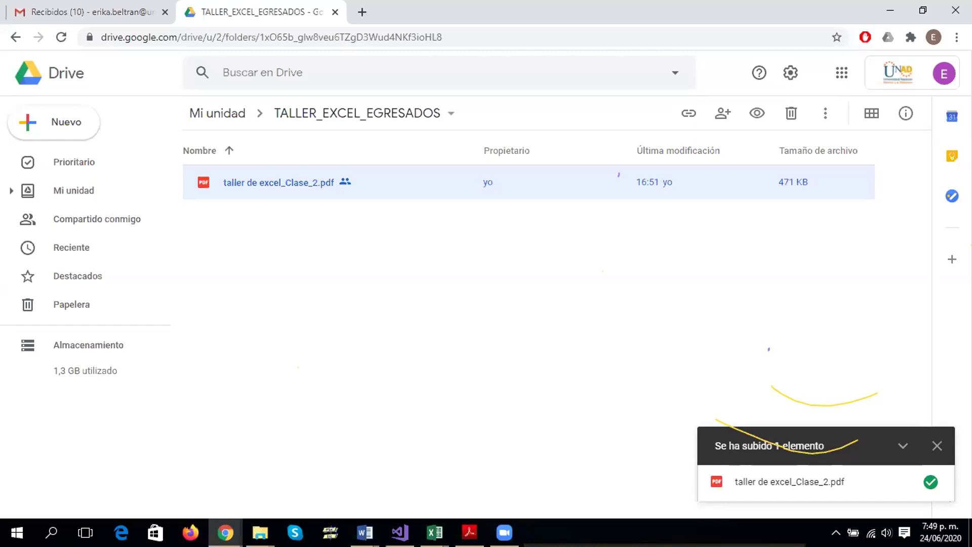
In Excel, edit the Inyectable label in H4, which drops its count to 0
{"action": "key", "text": "alt+Tab"}
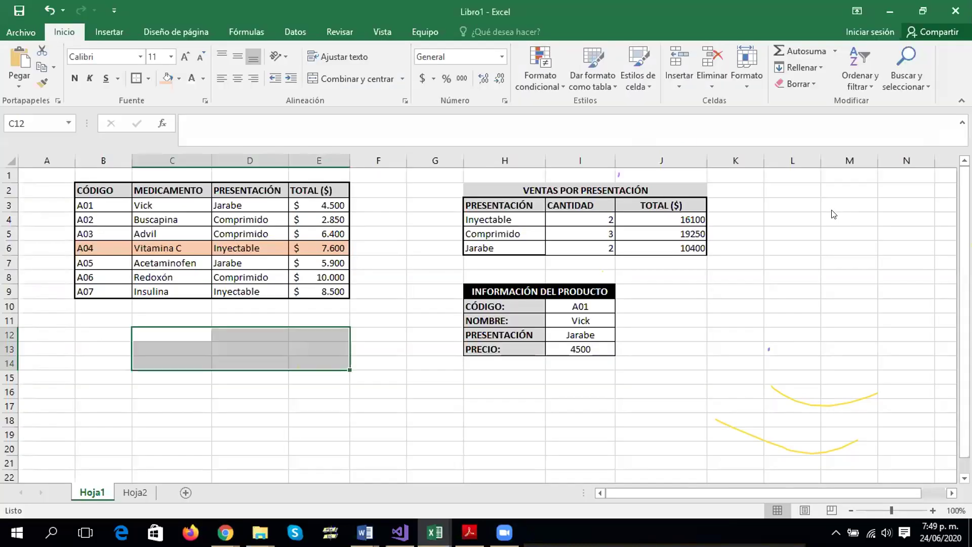
{"action": "left_click", "coordinate": [499, 244]}
{"action": "double_click", "coordinate": [506, 220]}
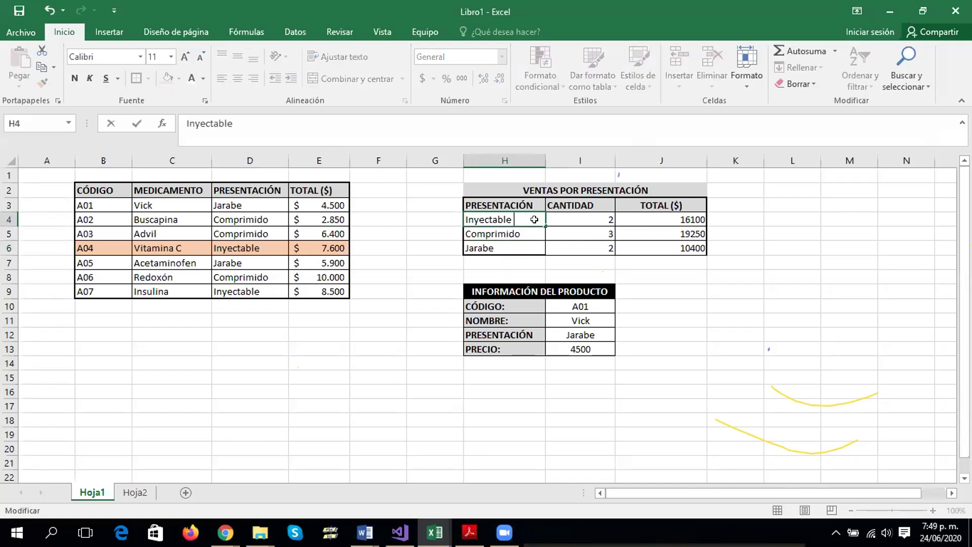
{"action": "left_click", "coordinate": [566, 233]}
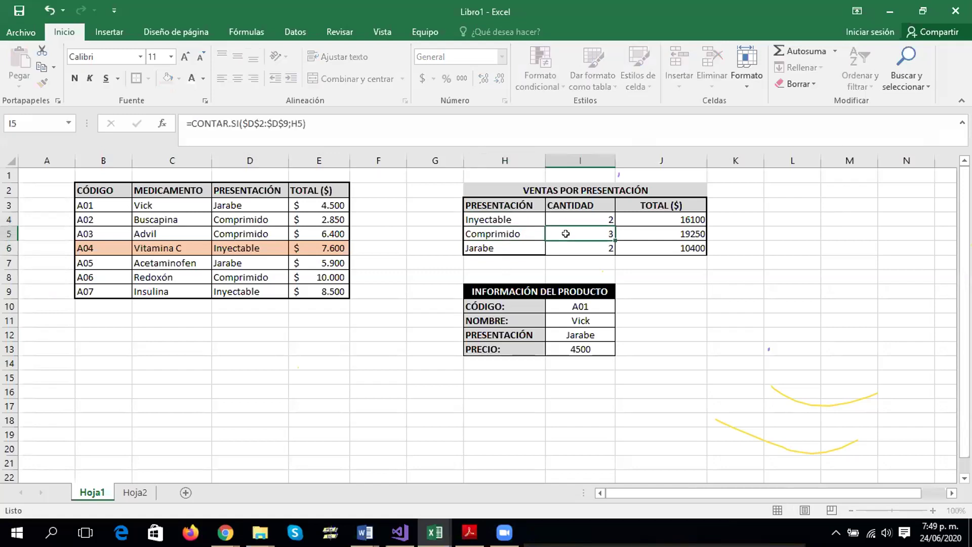
Delete the trailing space after Inyectable in H4, checking D6, so the count returns to 2
{"action": "left_click", "coordinate": [517, 222]}
{"action": "double_click", "coordinate": [519, 216]}
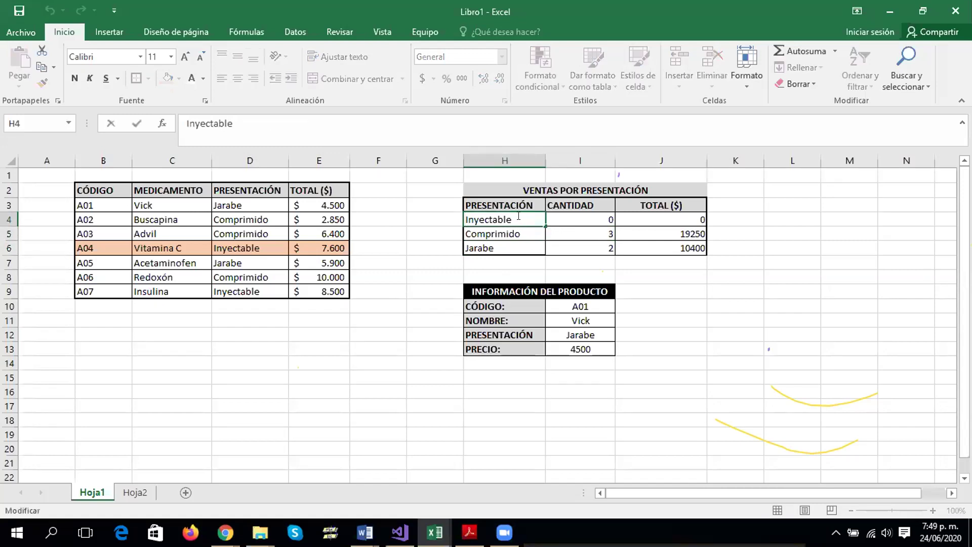
{"action": "key", "text": "BackSpace"}
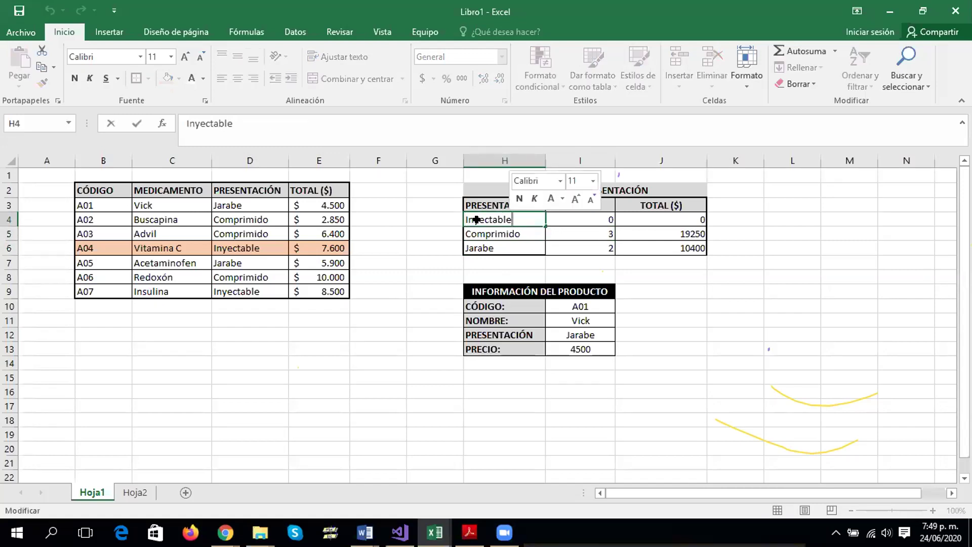
{"action": "left_click", "coordinate": [266, 245]}
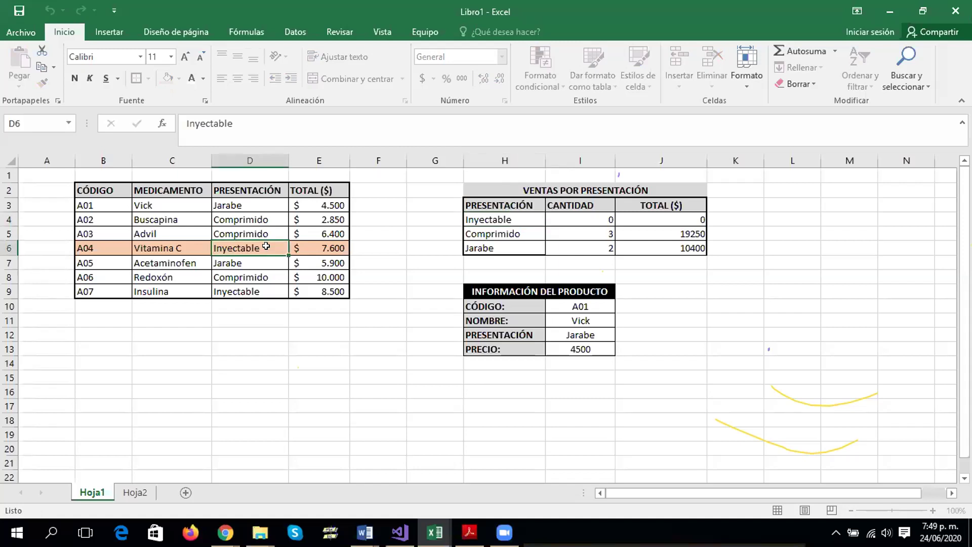
{"action": "double_click", "coordinate": [267, 246]}
{"action": "left_click", "coordinate": [528, 218]}
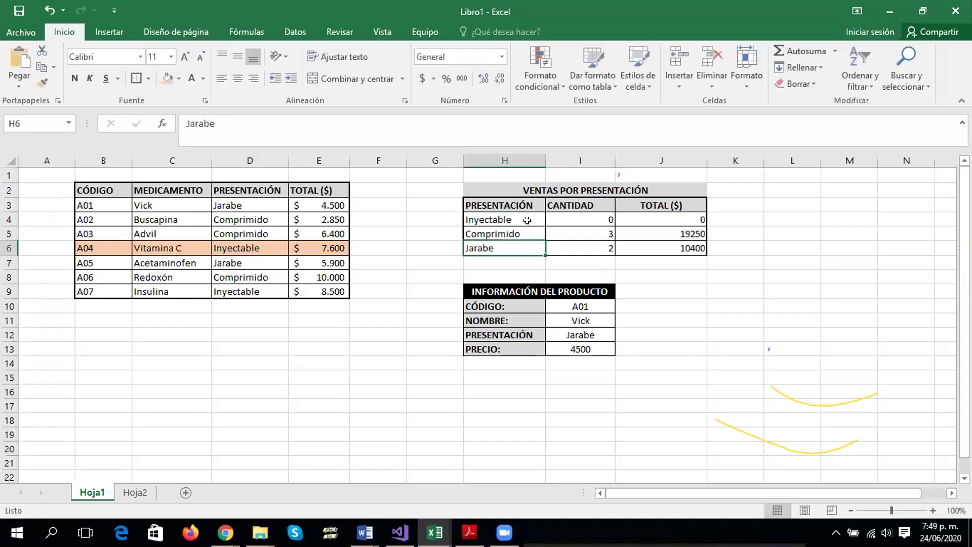
{"action": "double_click", "coordinate": [528, 217]}
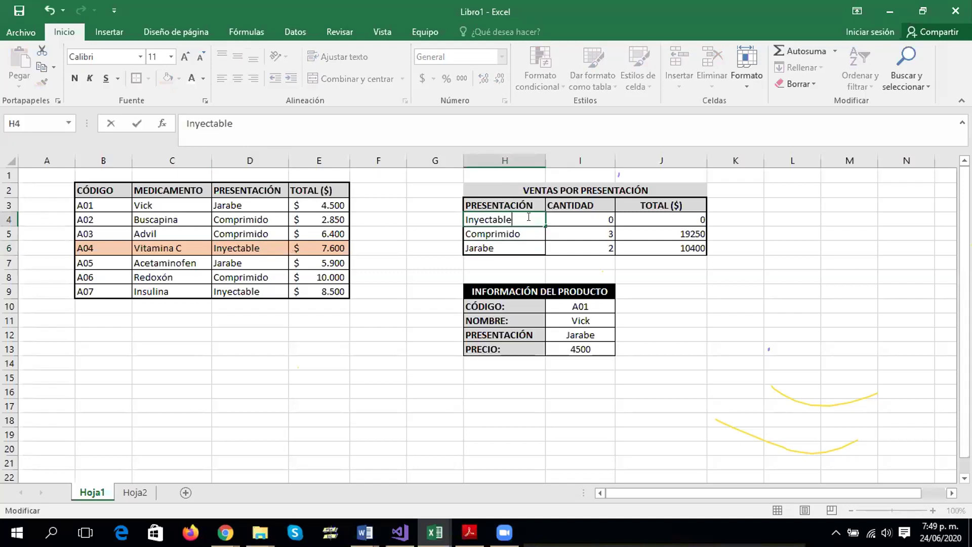
{"action": "left_click", "coordinate": [589, 219]}
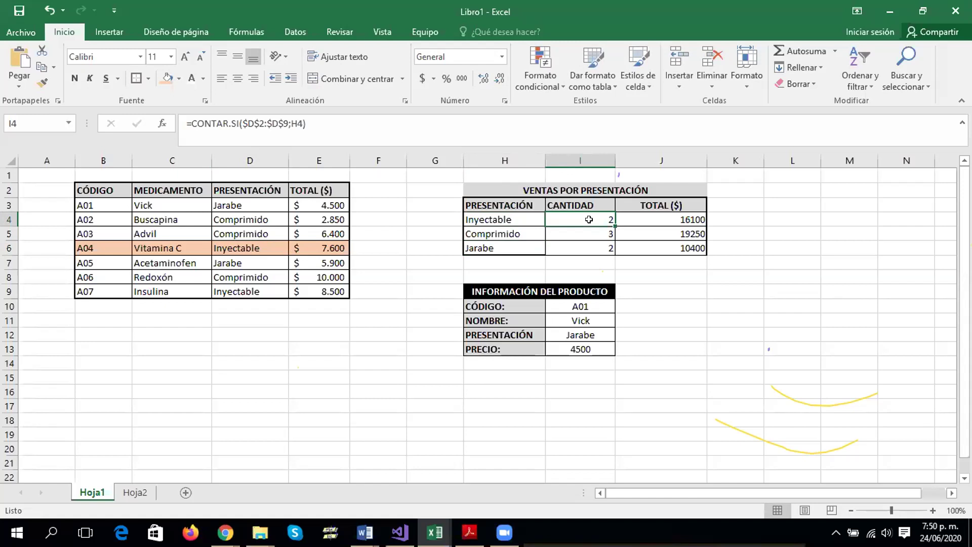
Inspect the CONTAR.SI formula in I4 and its counted range
{"action": "double_click", "coordinate": [562, 216]}
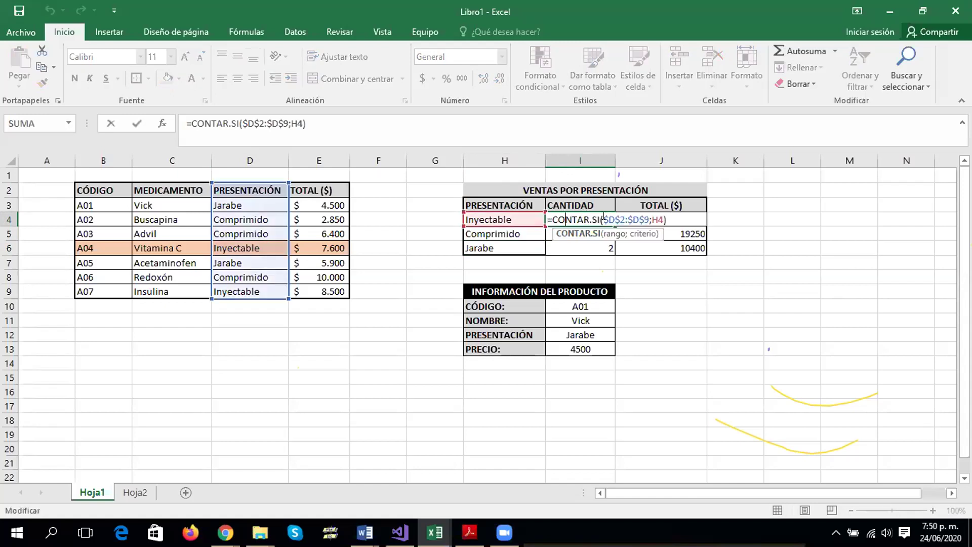
{"action": "left_click", "coordinate": [604, 218]}
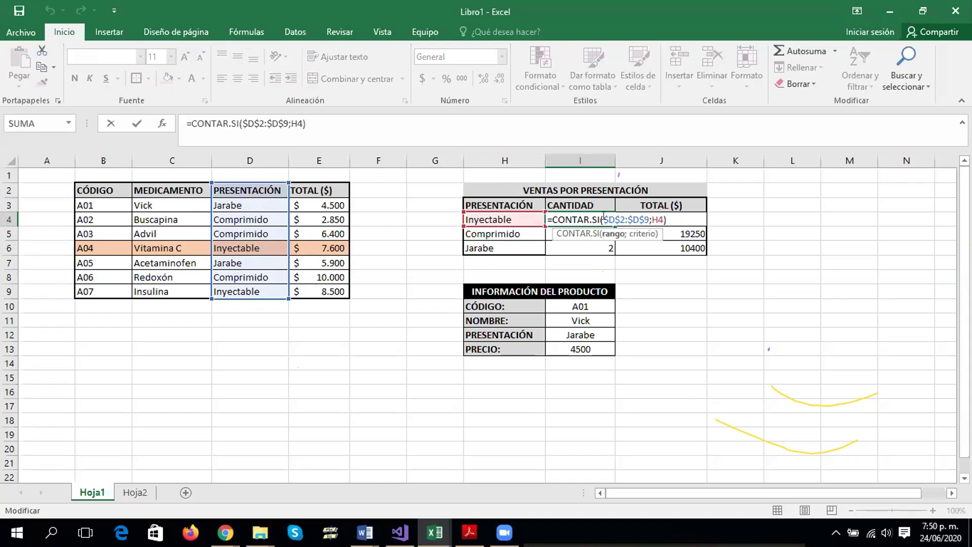
{"action": "left_click_drag", "start_coordinate": [609, 218], "coordinate": [614, 218]}
{"action": "left_click_drag", "start_coordinate": [604, 217], "coordinate": [612, 218]}
{"action": "left_click", "coordinate": [617, 218]}
{"action": "key", "text": "Escape"}
Inspect the SUMAR.SI total formula in J4, discarding any changes
{"action": "left_click", "coordinate": [661, 215]}
{"action": "double_click", "coordinate": [663, 215]}
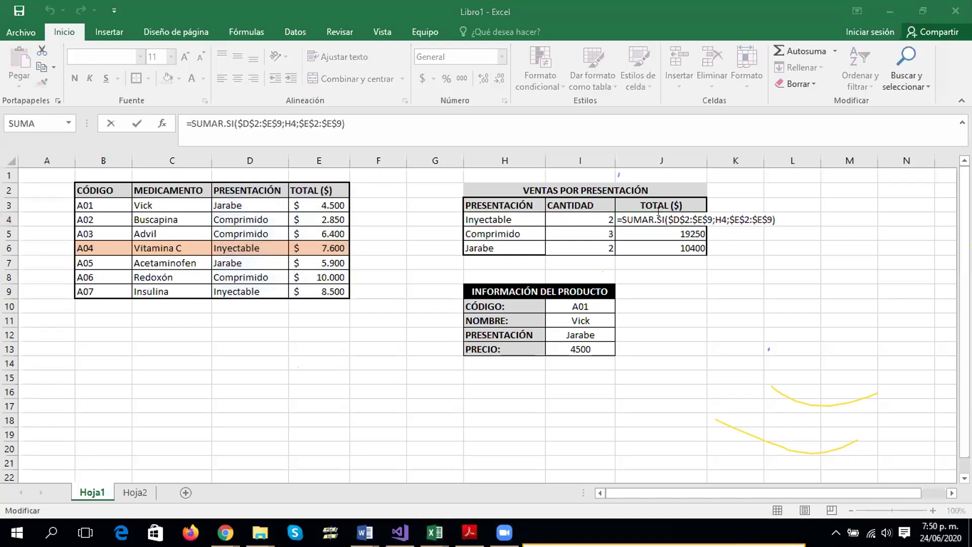
{"action": "left_click", "coordinate": [598, 307]}
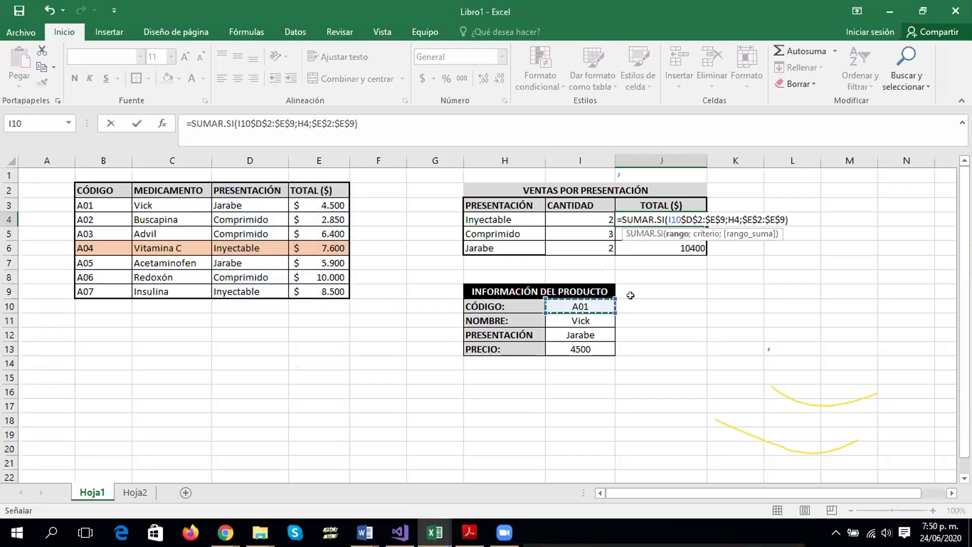
{"action": "key", "text": "Escape"}
Check the BUSCARV lookup in I12, which returns Jarabe
{"action": "left_click", "coordinate": [578, 347]}
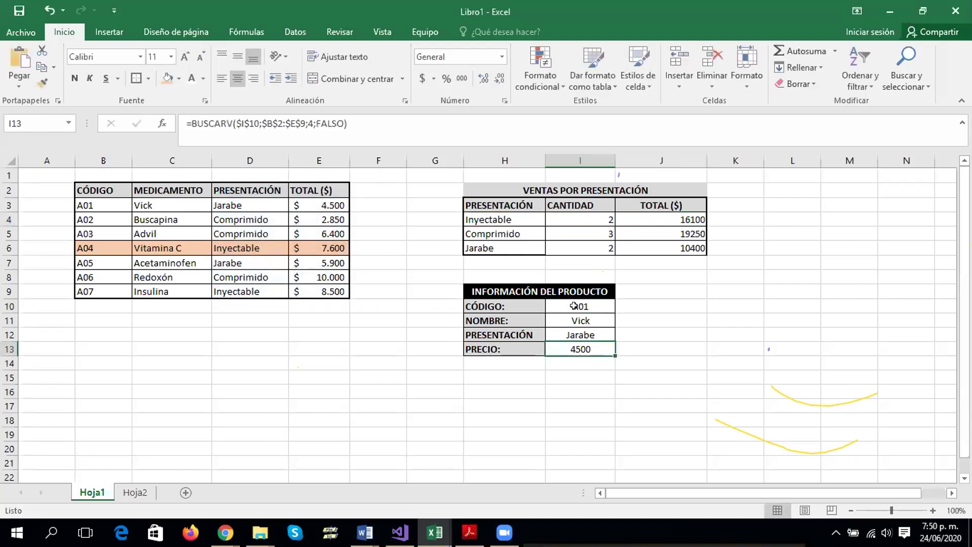
{"action": "left_click", "coordinate": [579, 335]}
{"action": "double_click", "coordinate": [579, 335]}
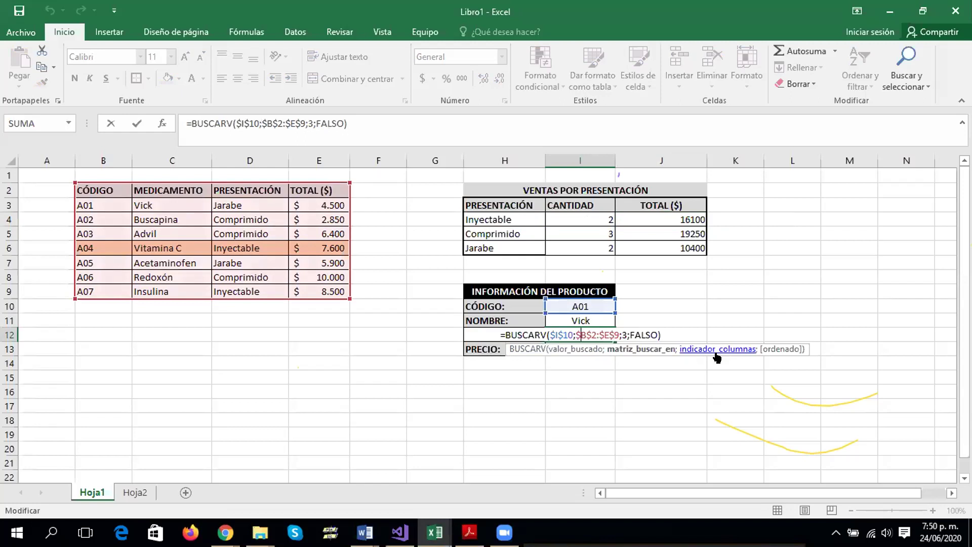
{"action": "key", "text": "Return"}
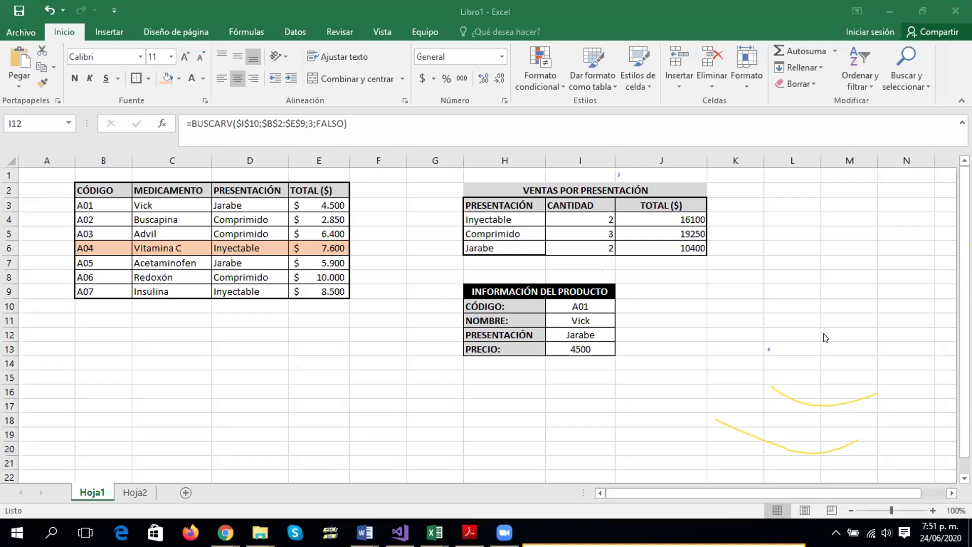
Fill the J4 total formula down through J6, giving totals 16100, 19250 and 10400
{"action": "left_click", "coordinate": [698, 219]}
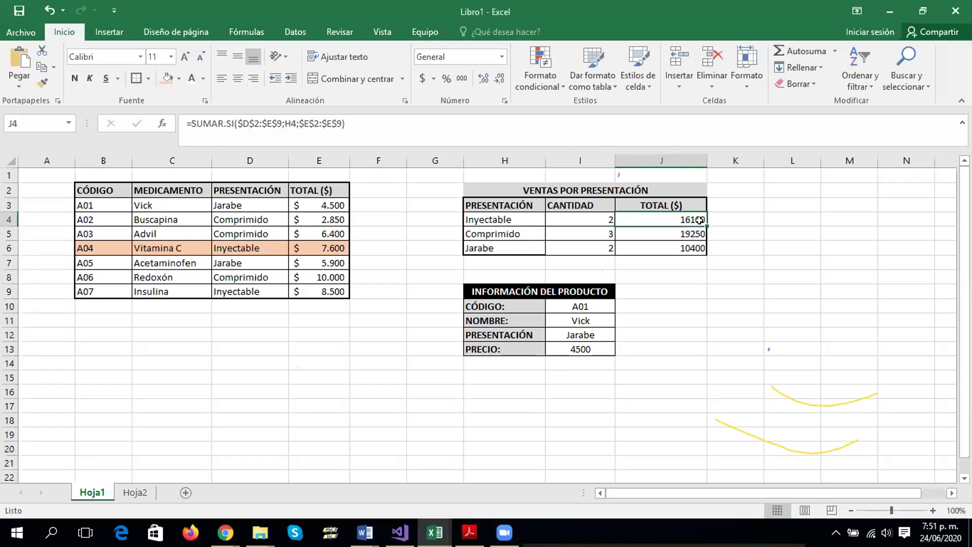
{"action": "double_click", "coordinate": [706, 225]}
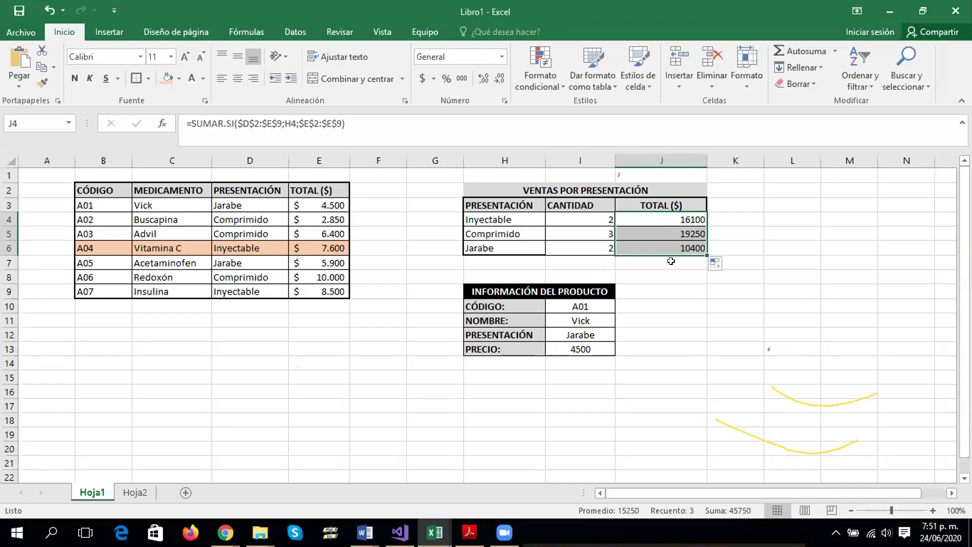
{"action": "left_click", "coordinate": [671, 284]}
{"action": "left_click", "coordinate": [680, 214]}
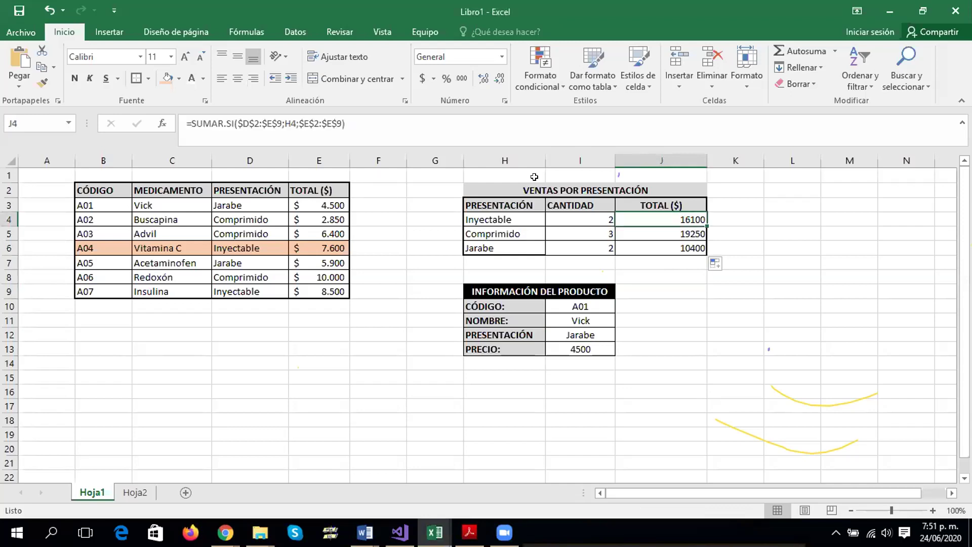
{"action": "key", "text": "ctrl+z"}
{"action": "left_click_drag", "start_coordinate": [706, 225], "coordinate": [704, 251]}
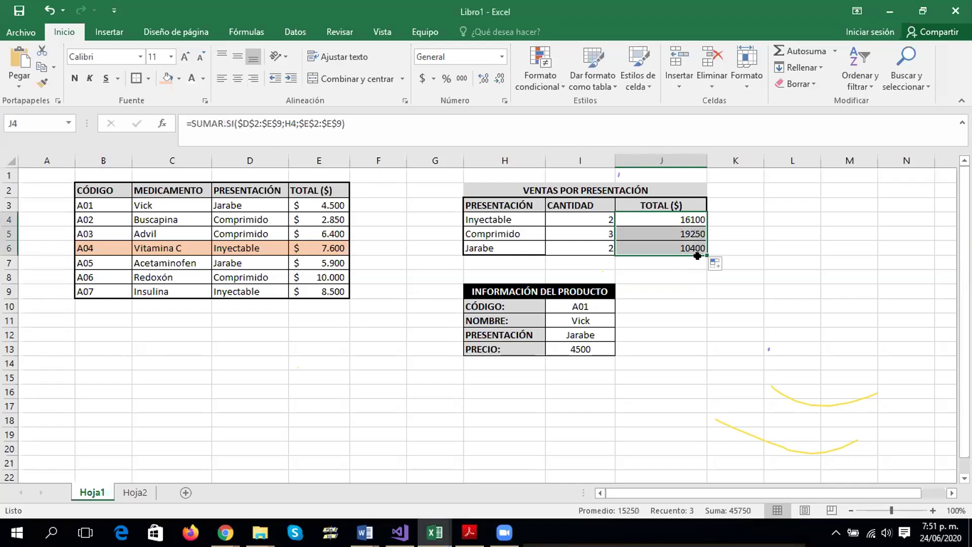
{"action": "key", "text": "ctrl+z"}
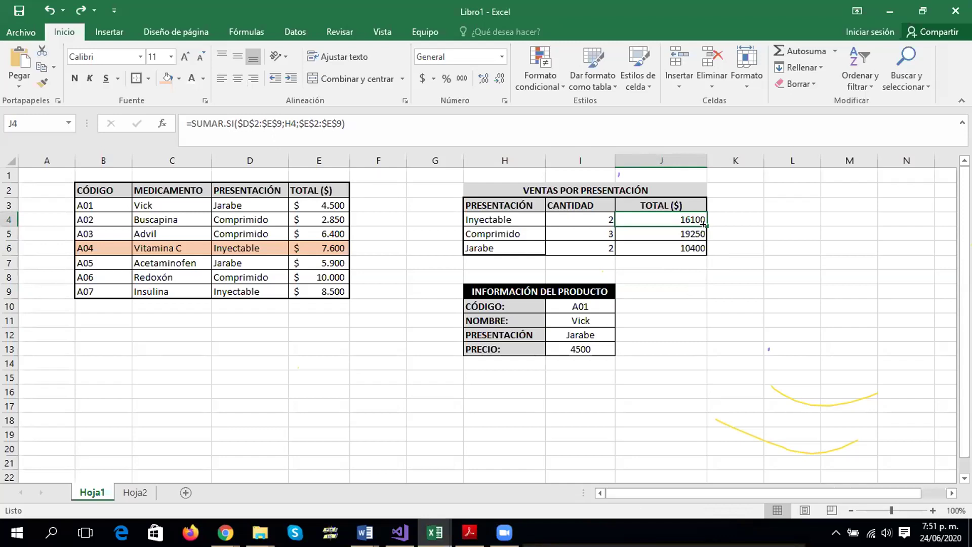
{"action": "left_click_drag", "start_coordinate": [703, 225], "coordinate": [704, 223]}
{"action": "double_click", "coordinate": [703, 223]}
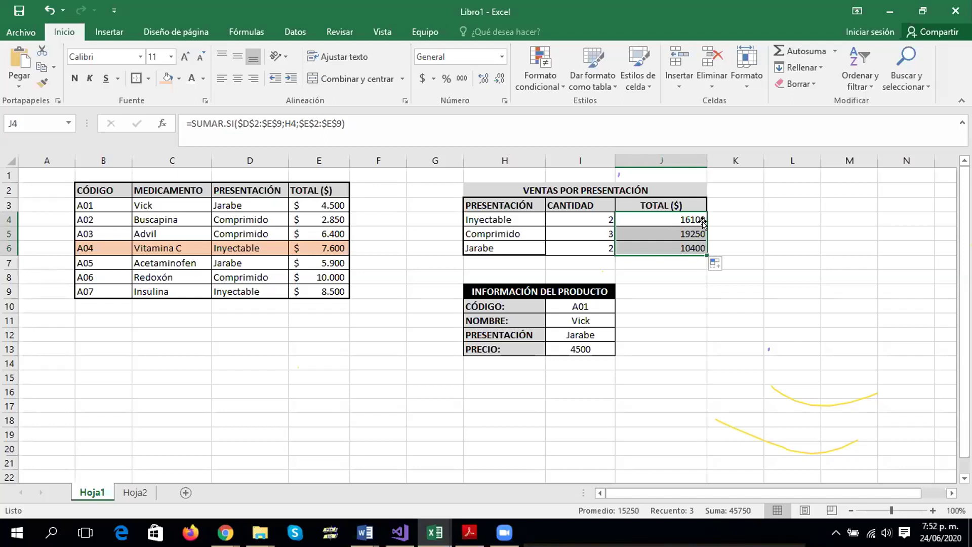
{"action": "double_click", "coordinate": [677, 233]}
{"action": "left_click", "coordinate": [669, 234]}
{"action": "left_click_drag", "start_coordinate": [667, 234], "coordinate": [705, 236]}
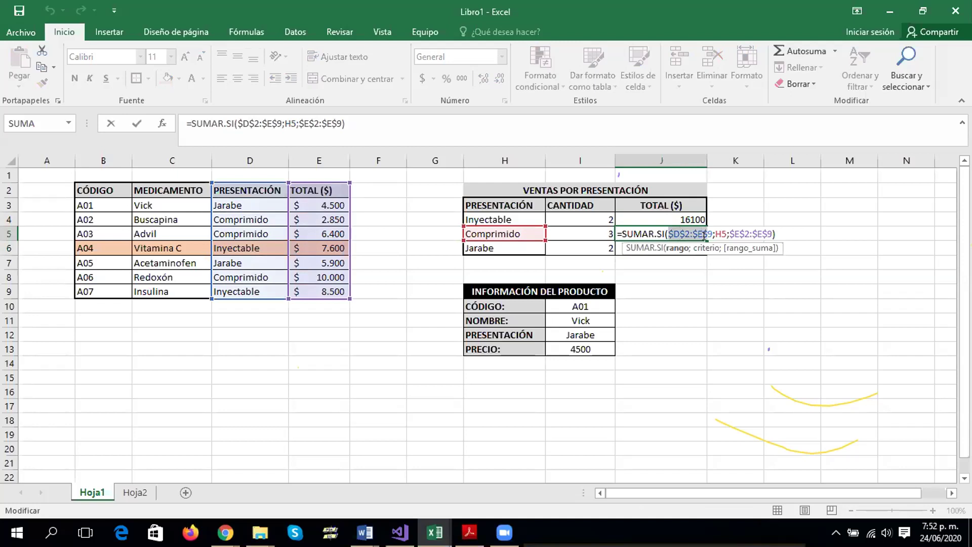
{"action": "key", "text": "Escape"}
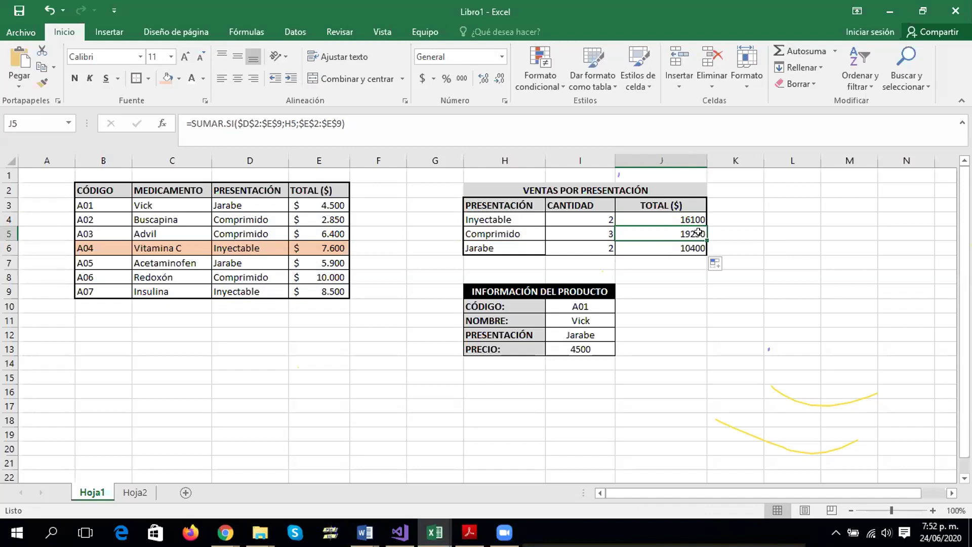
{"action": "double_click", "coordinate": [699, 232]}
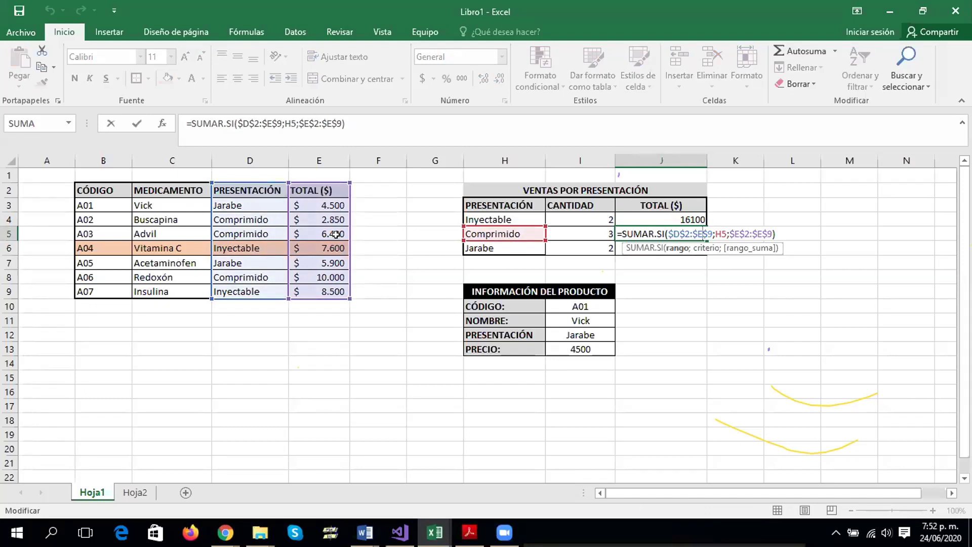
{"action": "key", "text": "Return"}
{"action": "left_click", "coordinate": [692, 215]}
{"action": "double_click", "coordinate": [692, 215]}
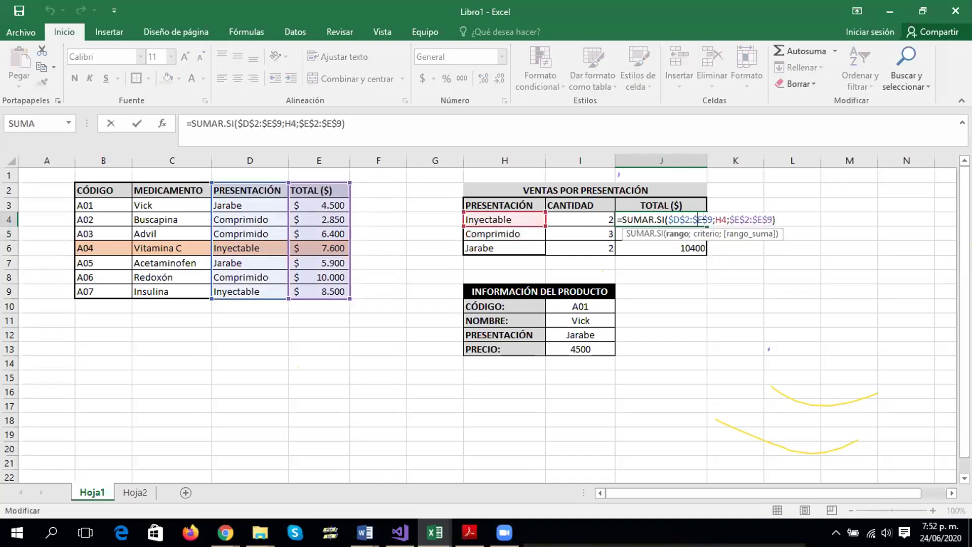
{"action": "key", "text": "Escape"}
{"action": "double_click", "coordinate": [705, 226]}
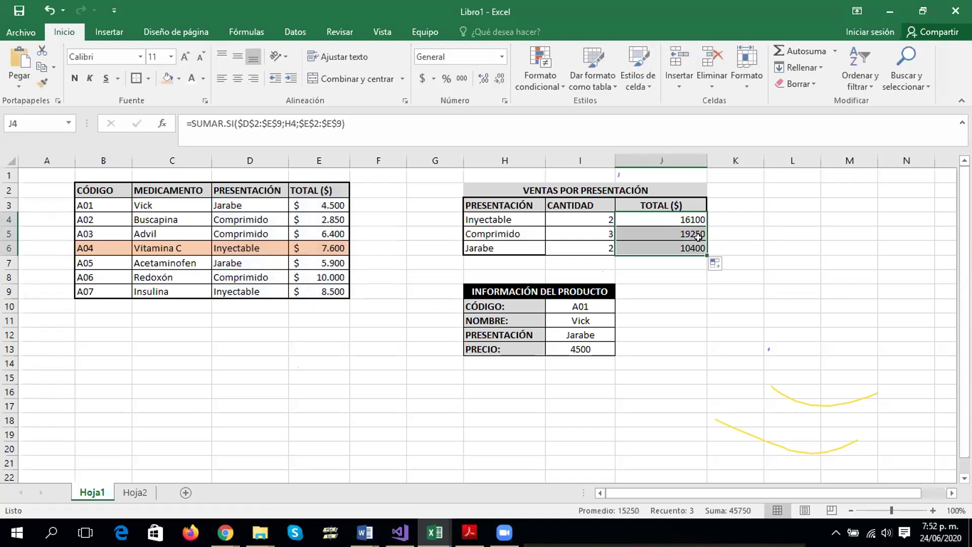
{"action": "left_click", "coordinate": [699, 236]}
{"action": "left_click", "coordinate": [700, 282]}
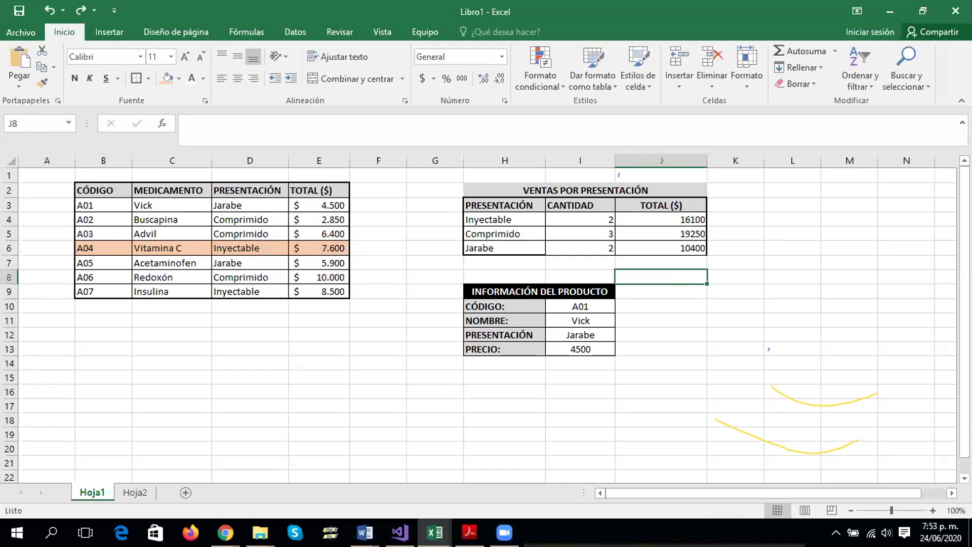
{"action": "left_click", "coordinate": [680, 260]}
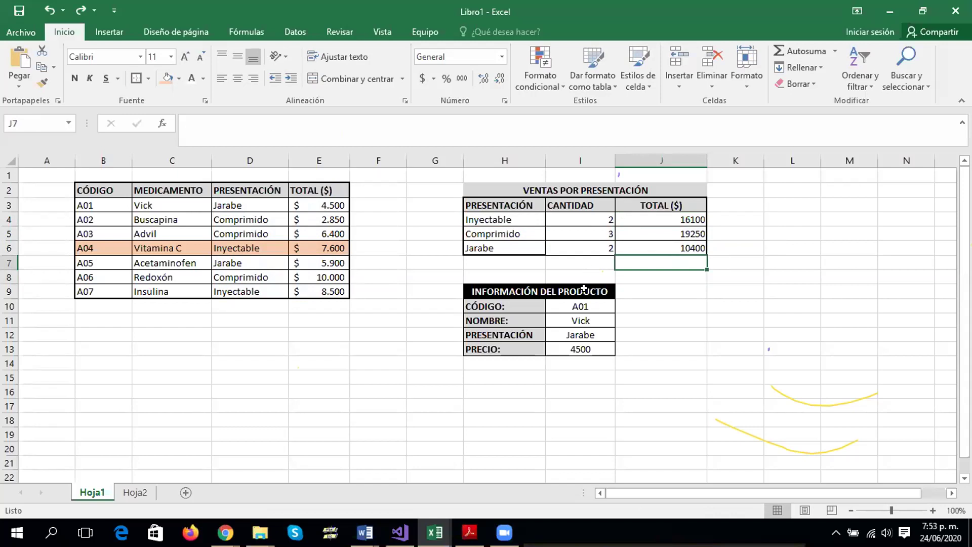
{"action": "double_click", "coordinate": [585, 316]}
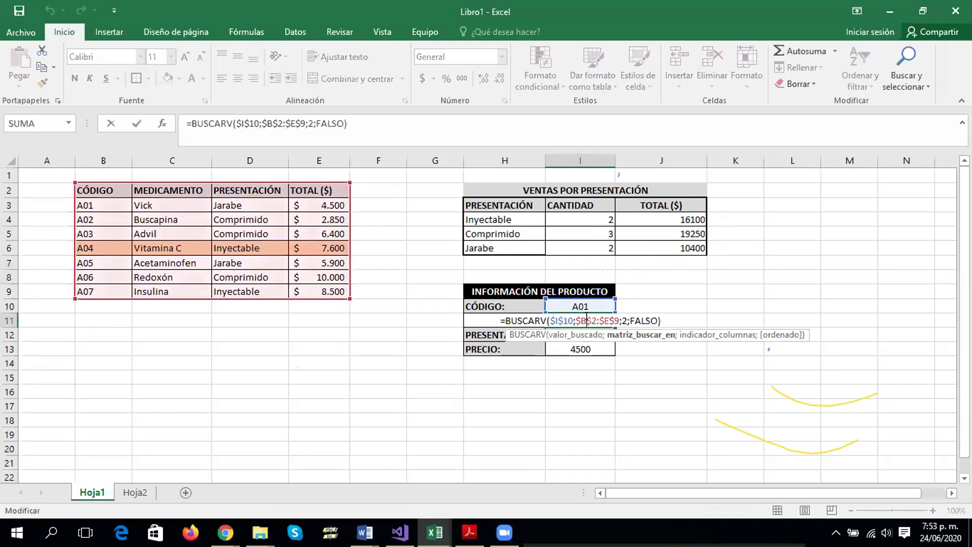
{"action": "key", "text": "Escape"}
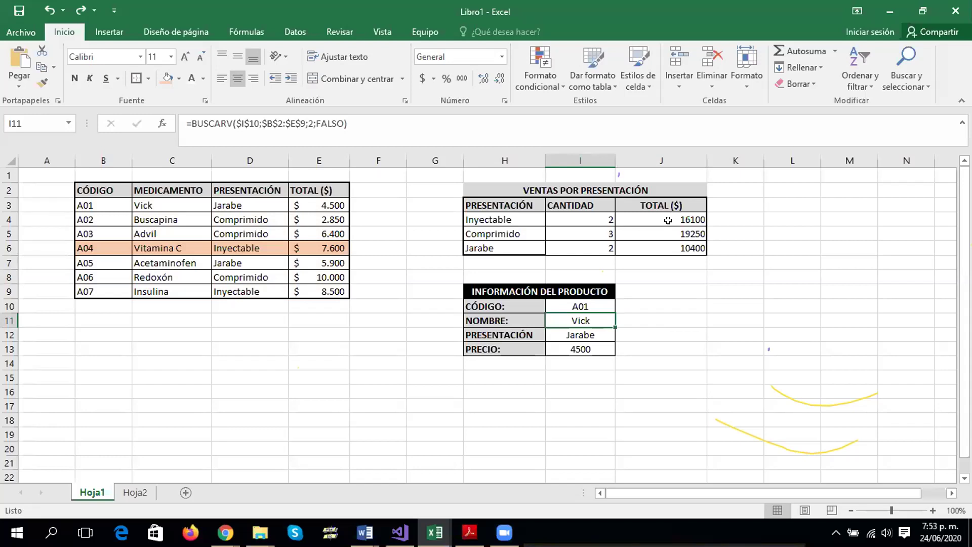
{"action": "left_click", "coordinate": [668, 248]}
{"action": "double_click", "coordinate": [668, 221]}
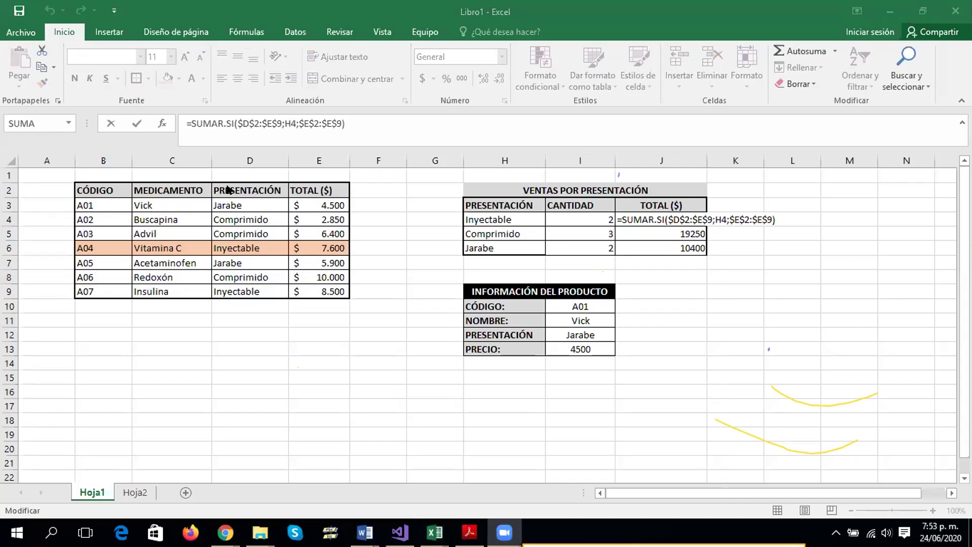
{"action": "left_click", "coordinate": [778, 284]}
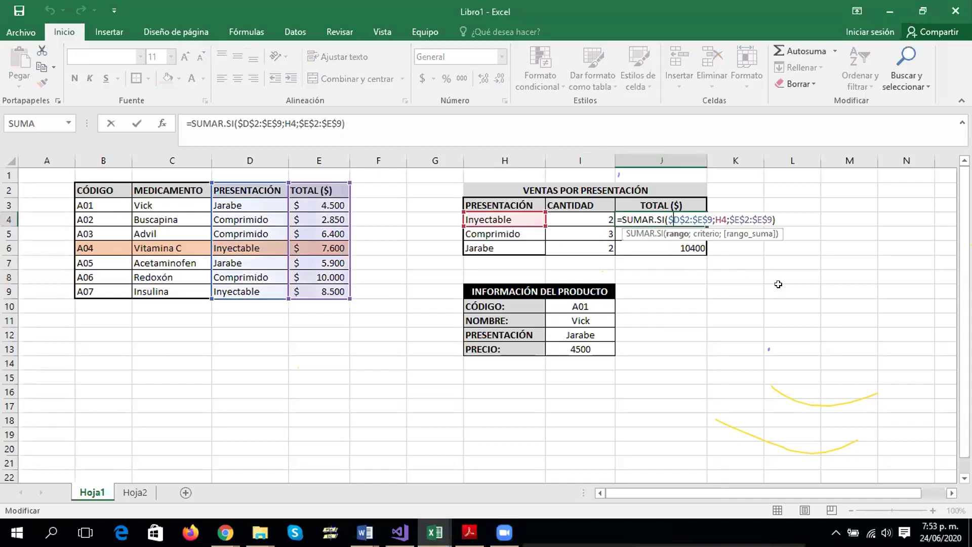
{"action": "key", "text": "Return"}
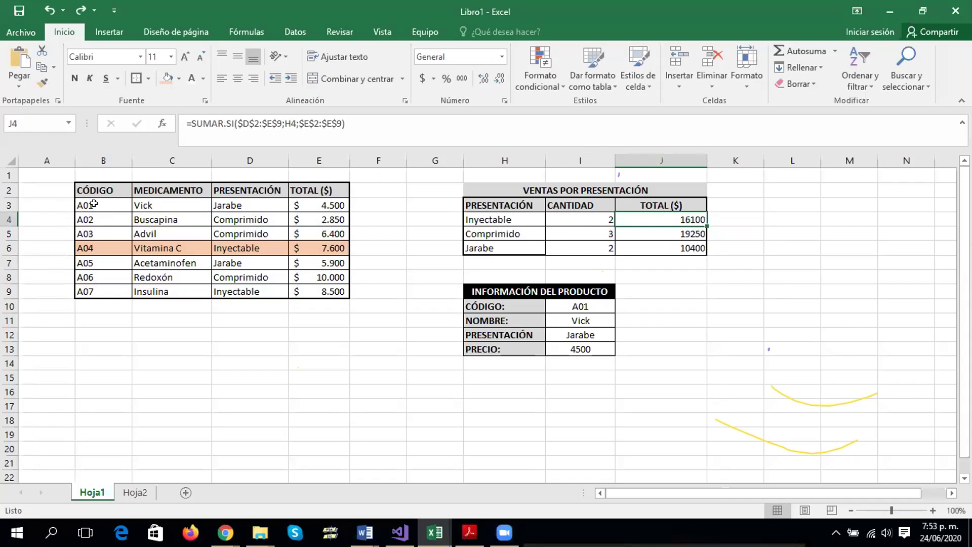
{"action": "left_click", "coordinate": [94, 203]}
{"action": "left_click_drag", "start_coordinate": [152, 204], "coordinate": [339, 290]}
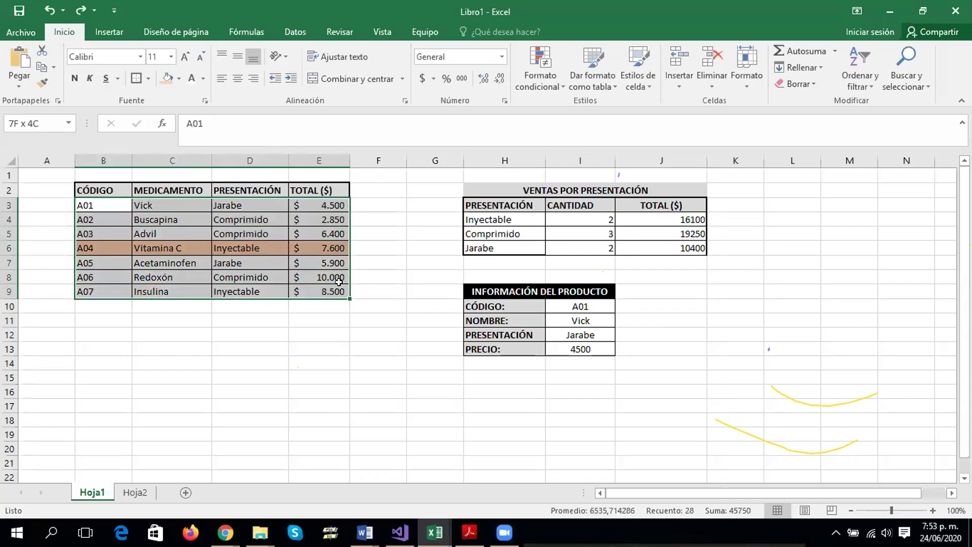
{"action": "left_click_drag", "start_coordinate": [77, 187], "coordinate": [324, 187]}
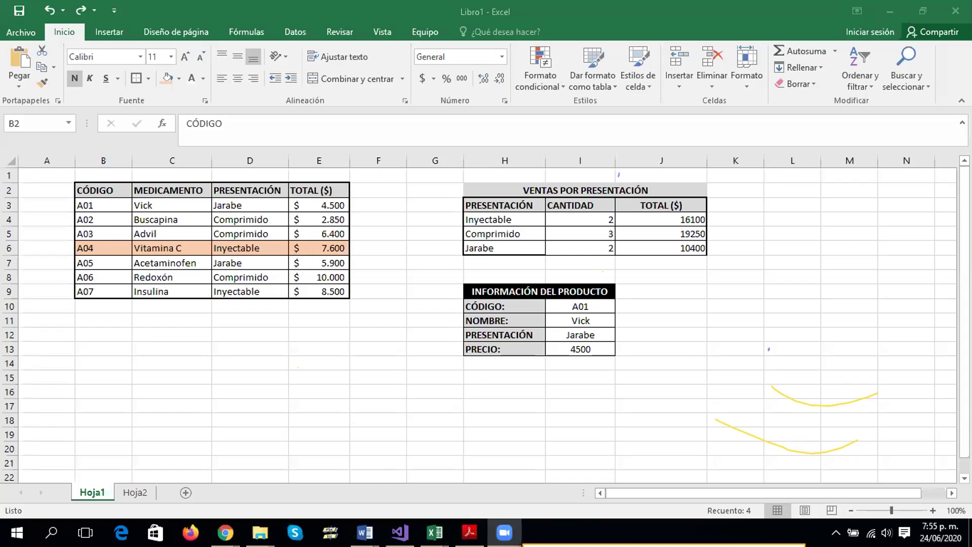
{"action": "left_click", "coordinate": [435, 335]}
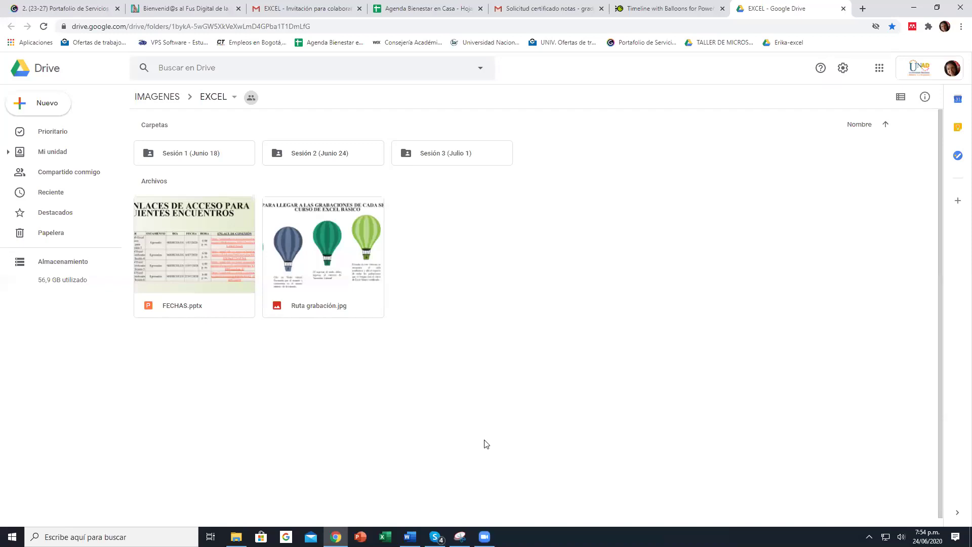
Open the Sesión 1 (Junio 18) folder to see Diapositiva 1.jpg and taller de excel_formato.pdf
{"action": "left_click", "coordinate": [167, 157]}
{"action": "double_click", "coordinate": [167, 157]}
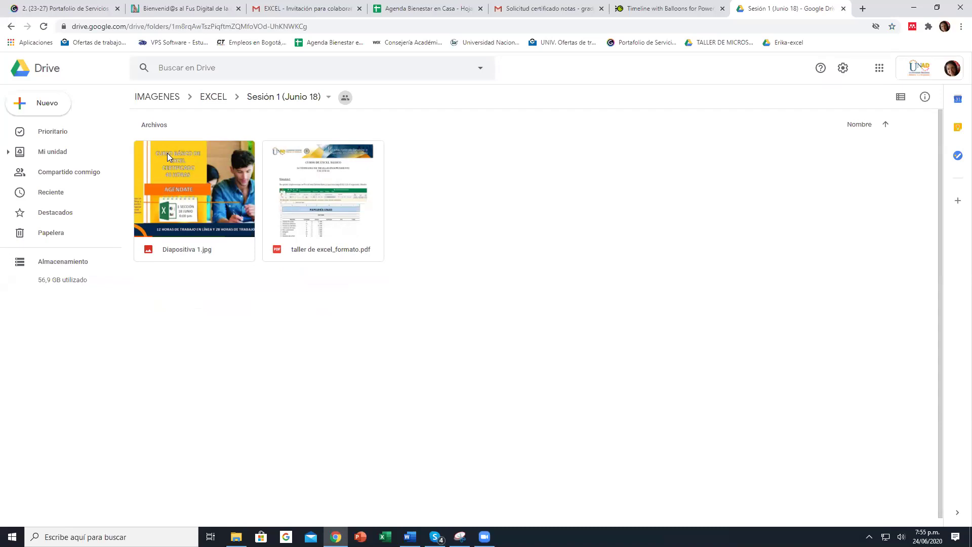
{"action": "double_click", "coordinate": [339, 163]}
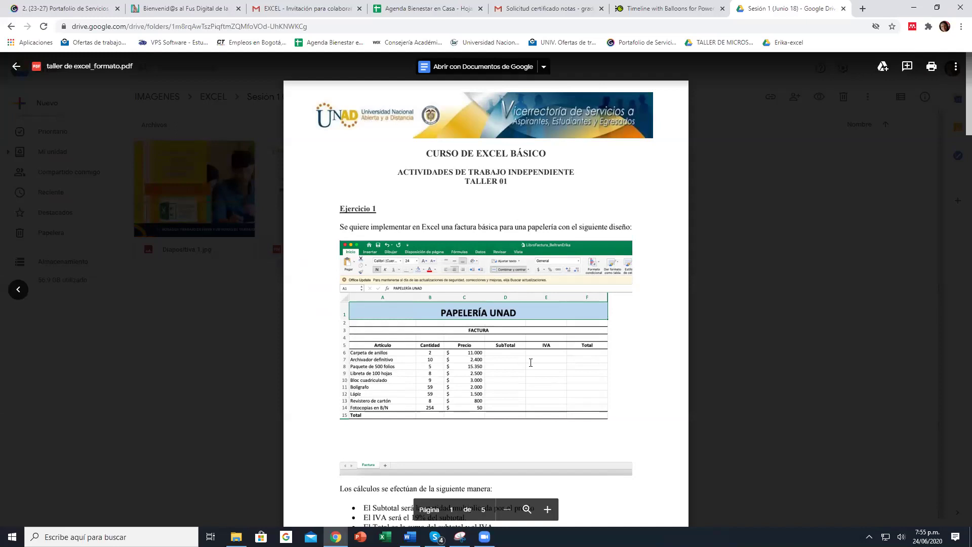
{"action": "scroll", "coordinate": [531, 362], "scroll_direction": "down", "scroll_amount": 5}
{"action": "scroll", "coordinate": [531, 363], "scroll_direction": "down", "scroll_amount": 5}
{"action": "scroll", "coordinate": [530, 362], "scroll_direction": "down", "scroll_amount": 5}
{"action": "scroll", "coordinate": [530, 363], "scroll_direction": "down", "scroll_amount": 5}
{"action": "scroll", "coordinate": [531, 362], "scroll_direction": "down", "scroll_amount": 5}
{"action": "scroll", "coordinate": [530, 362], "scroll_direction": "down", "scroll_amount": 10}
{"action": "scroll", "coordinate": [531, 362], "scroll_direction": "up", "scroll_amount": 10}
{"action": "scroll", "coordinate": [530, 363], "scroll_direction": "up", "scroll_amount": 10}
{"action": "scroll", "coordinate": [531, 363], "scroll_direction": "up", "scroll_amount": 10}
{"action": "scroll", "coordinate": [531, 362], "scroll_direction": "up", "scroll_amount": 10}
{"action": "left_click", "coordinate": [16, 66]}
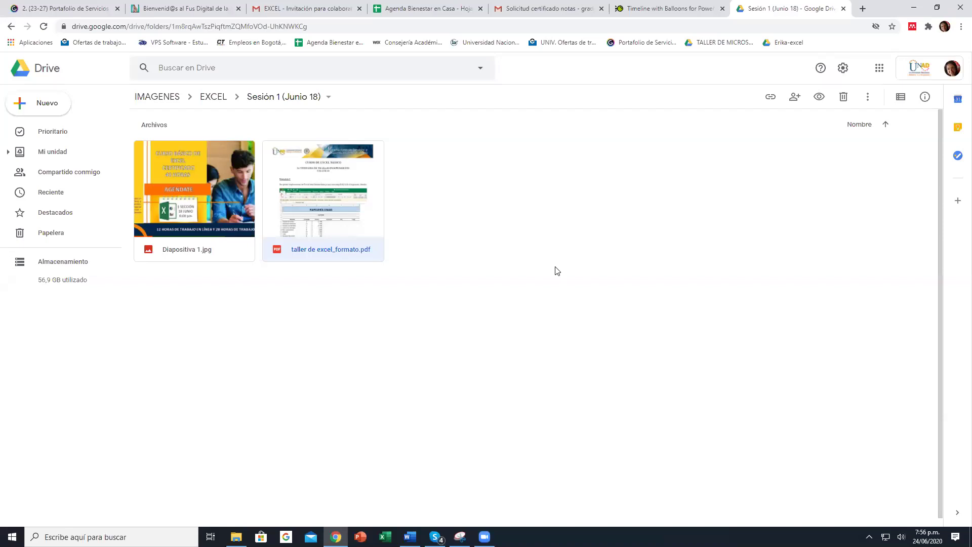
Return to the EXCEL folder and preview the Ruta grabación.jpg recordings-route image
{"action": "left_click", "coordinate": [11, 26]}
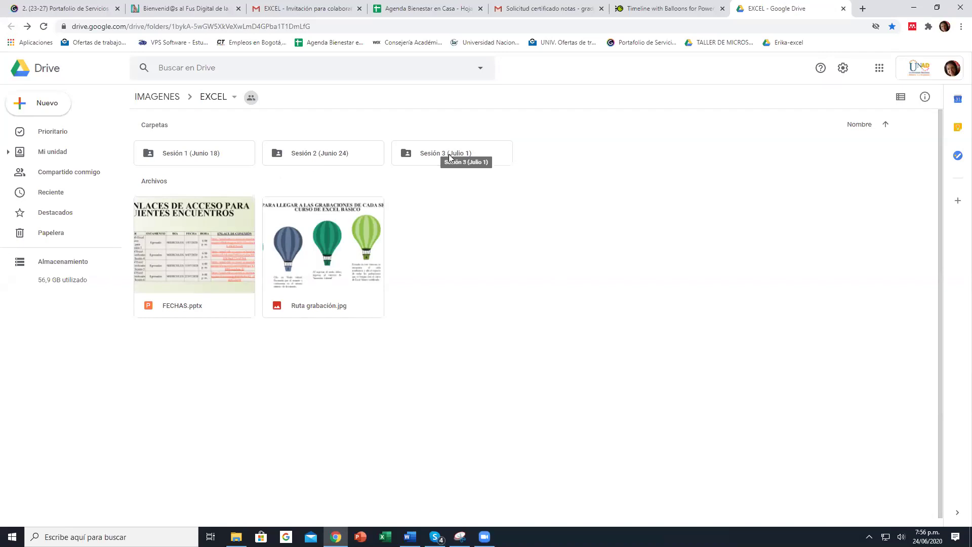
{"action": "left_click", "coordinate": [305, 213]}
{"action": "double_click", "coordinate": [305, 213]}
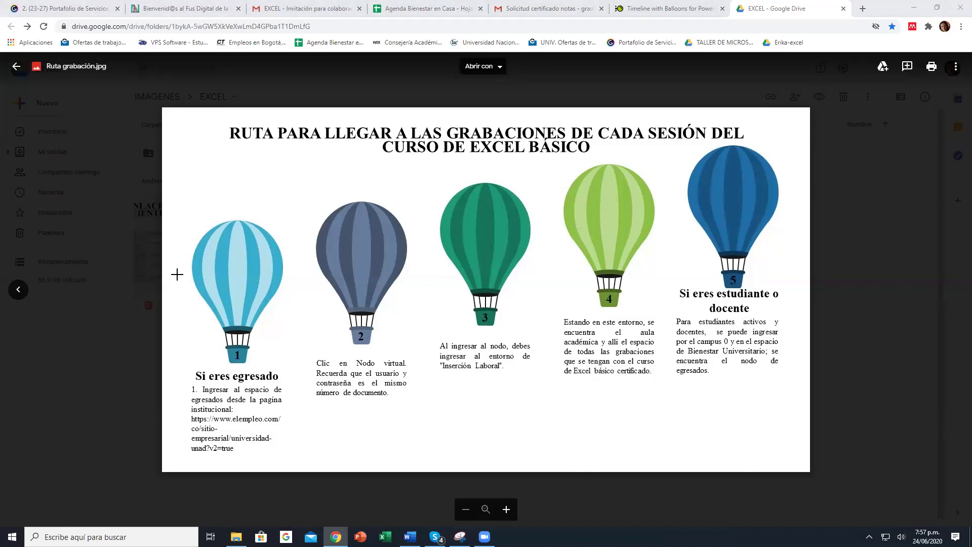
{"action": "left_click", "coordinate": [18, 66]}
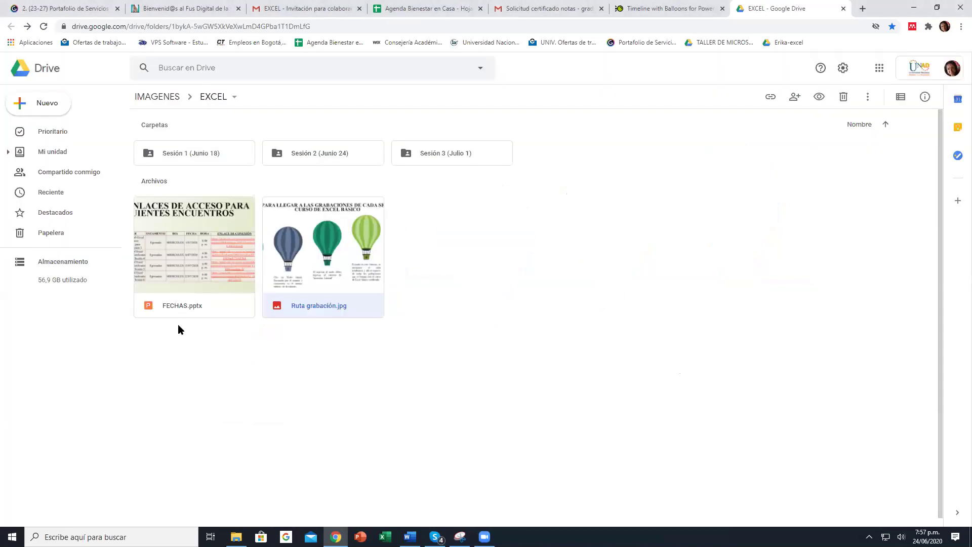
{"action": "double_click", "coordinate": [216, 220]}
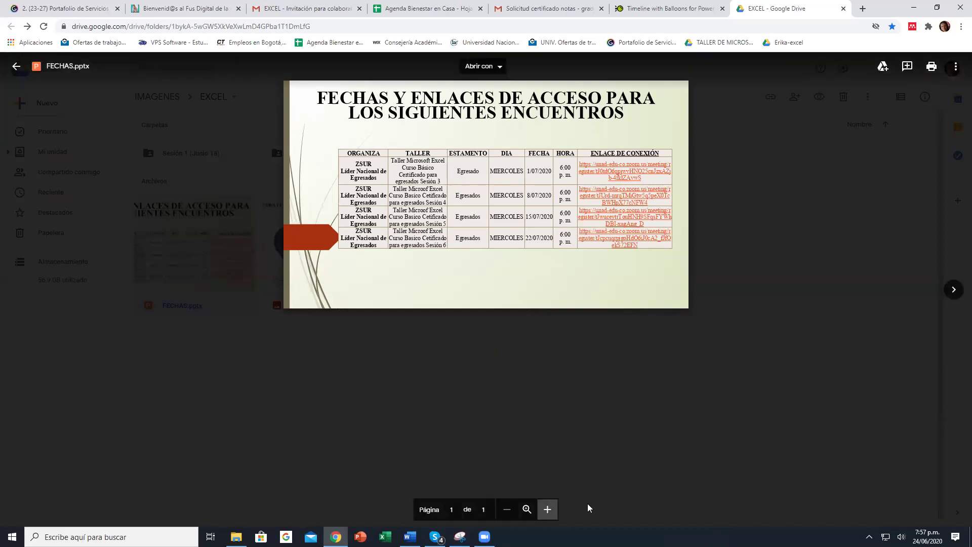
{"action": "left_click", "coordinate": [548, 509]}
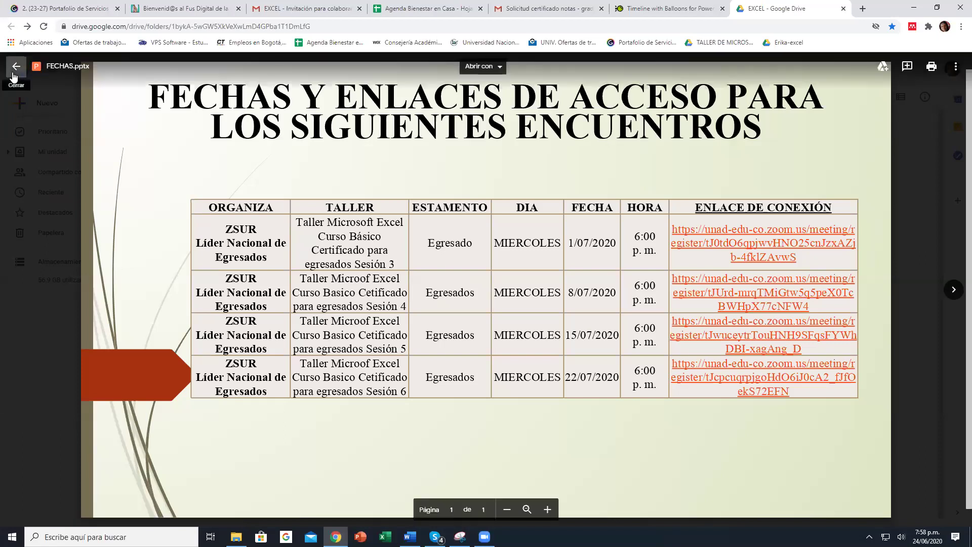
{"action": "left_click", "coordinate": [15, 66]}
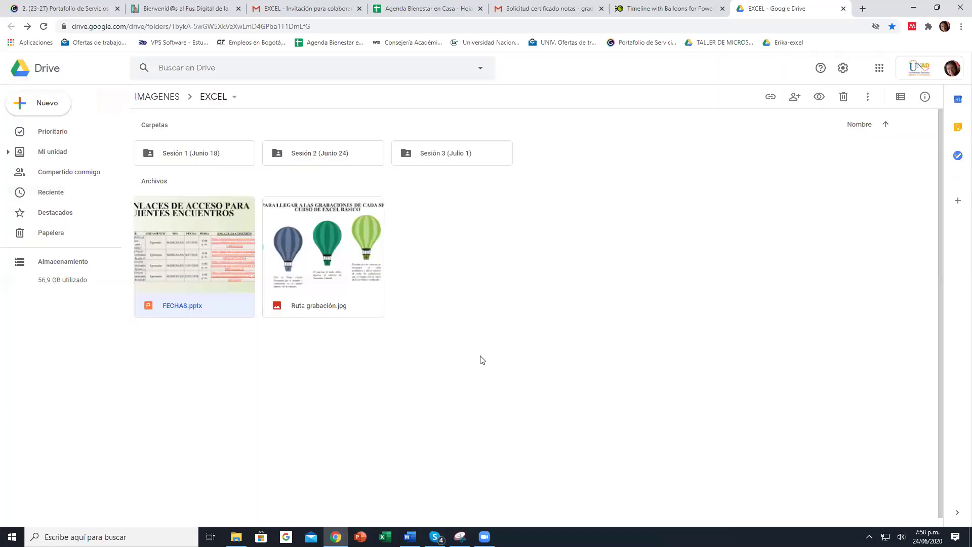